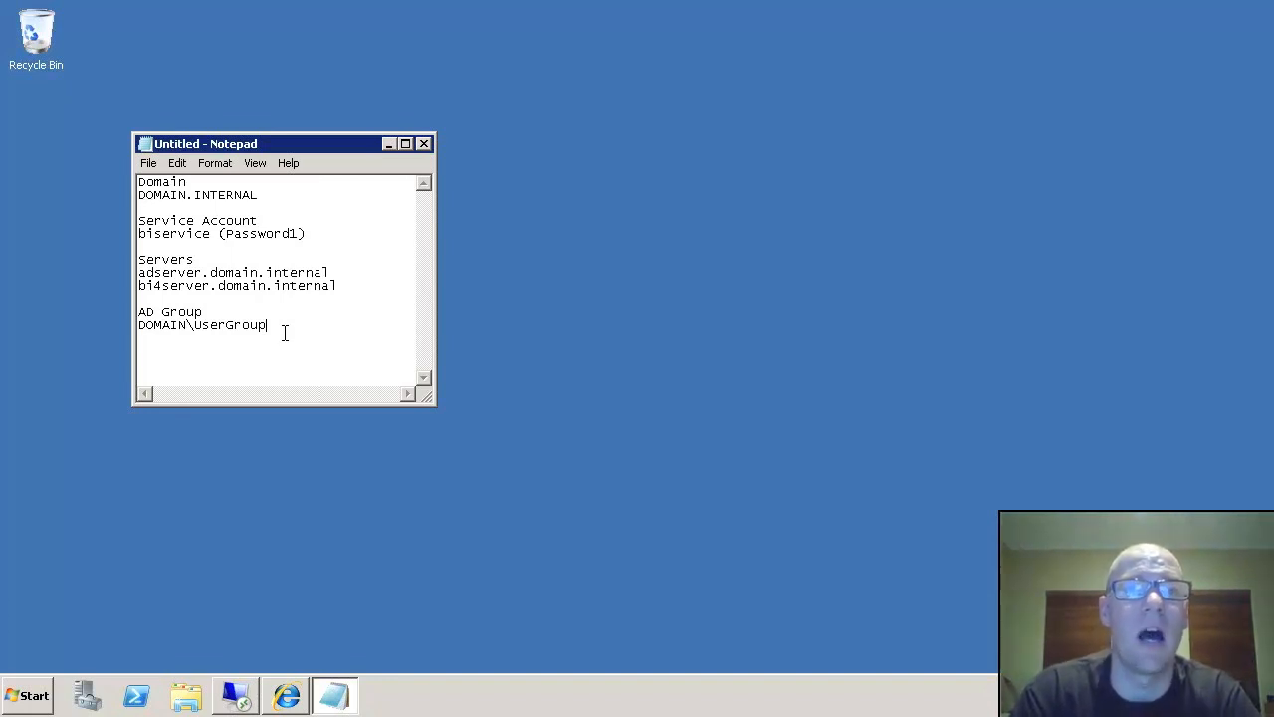
- Review the service account, server names and AD group name in the notes, glancing at the CMC logon page
double_click(196, 238)
left_click(307, 239, "shift")
left_click(321, 235)
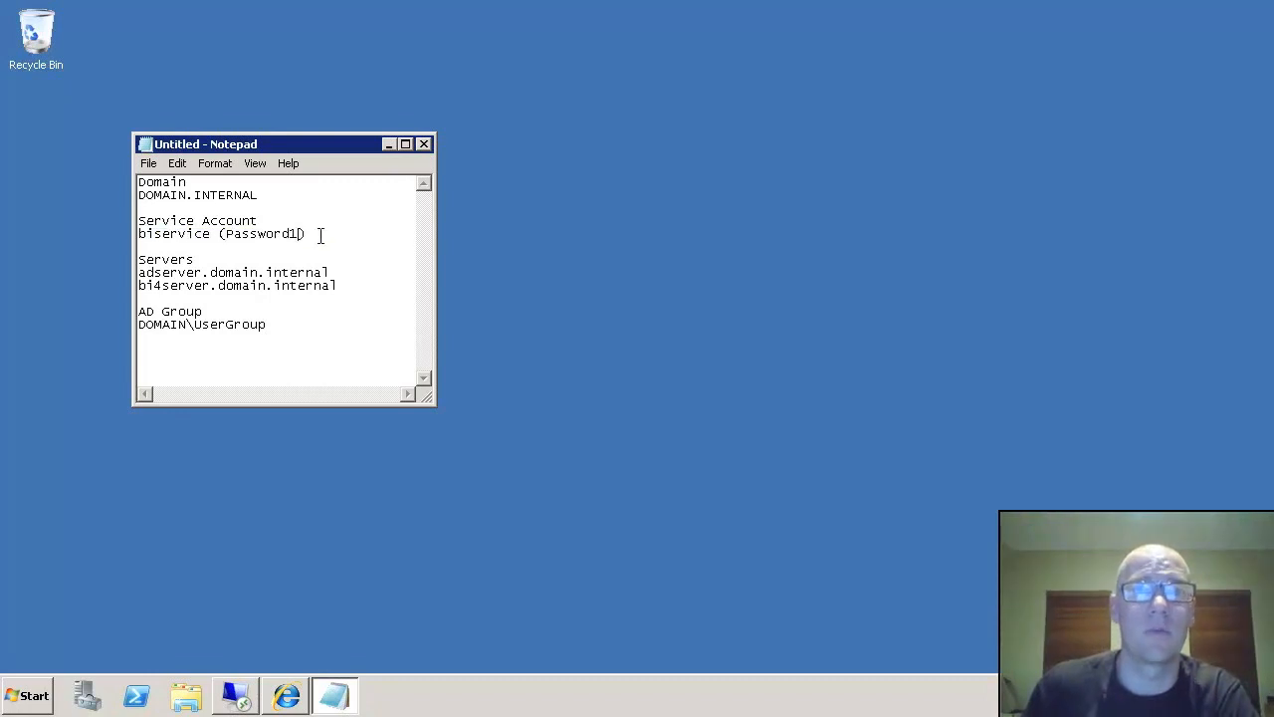
left_click_drag(340, 287, 142, 271)
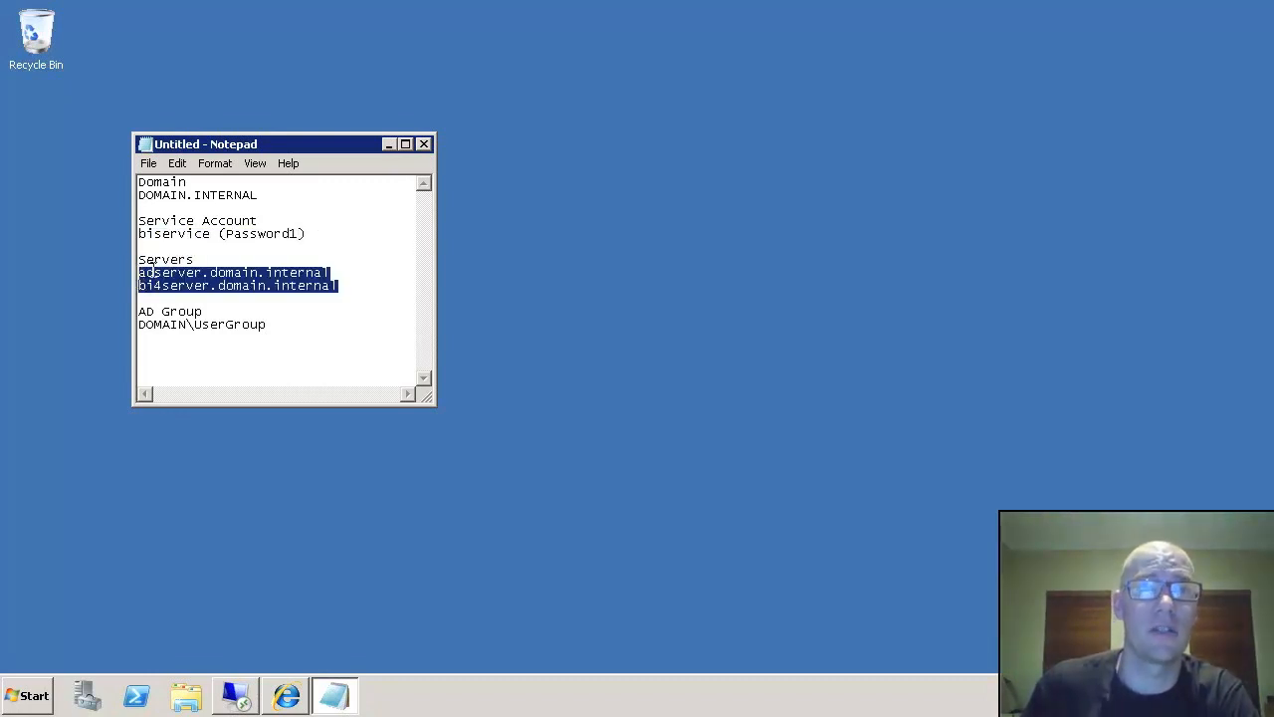
left_click(153, 272)
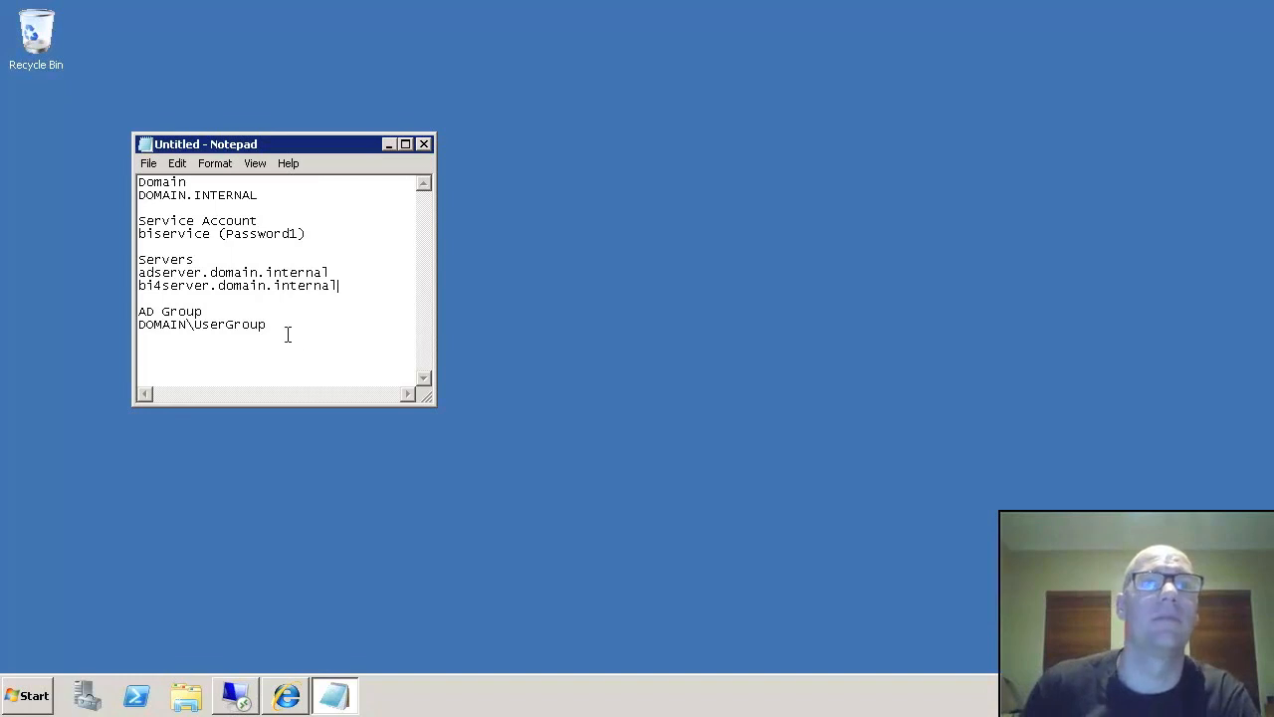
double_click(147, 325)
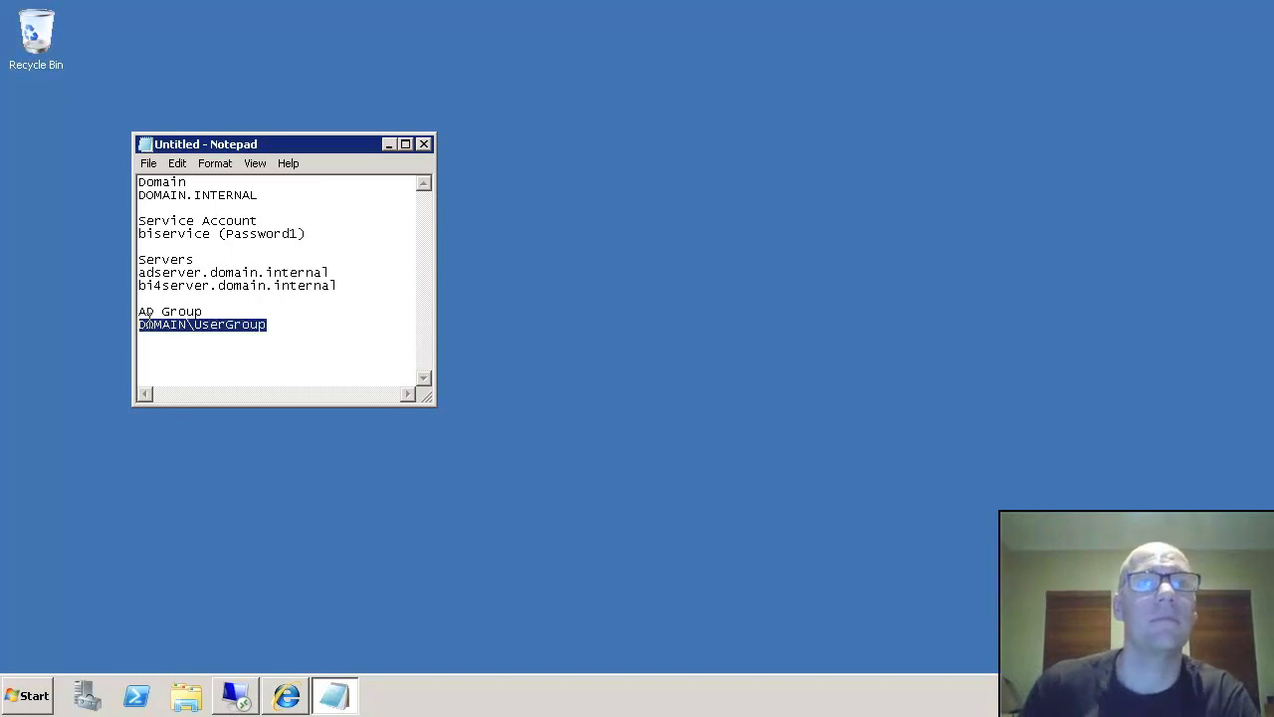
left_click(275, 332)
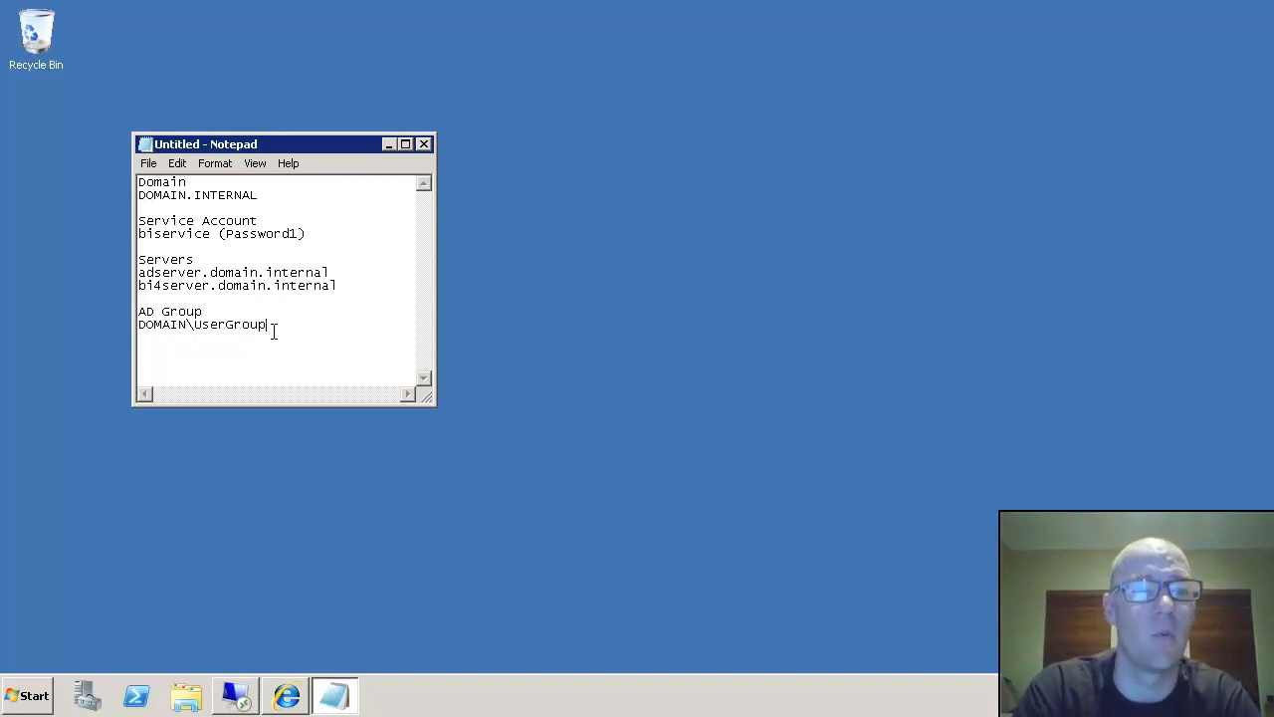
left_click(286, 697)
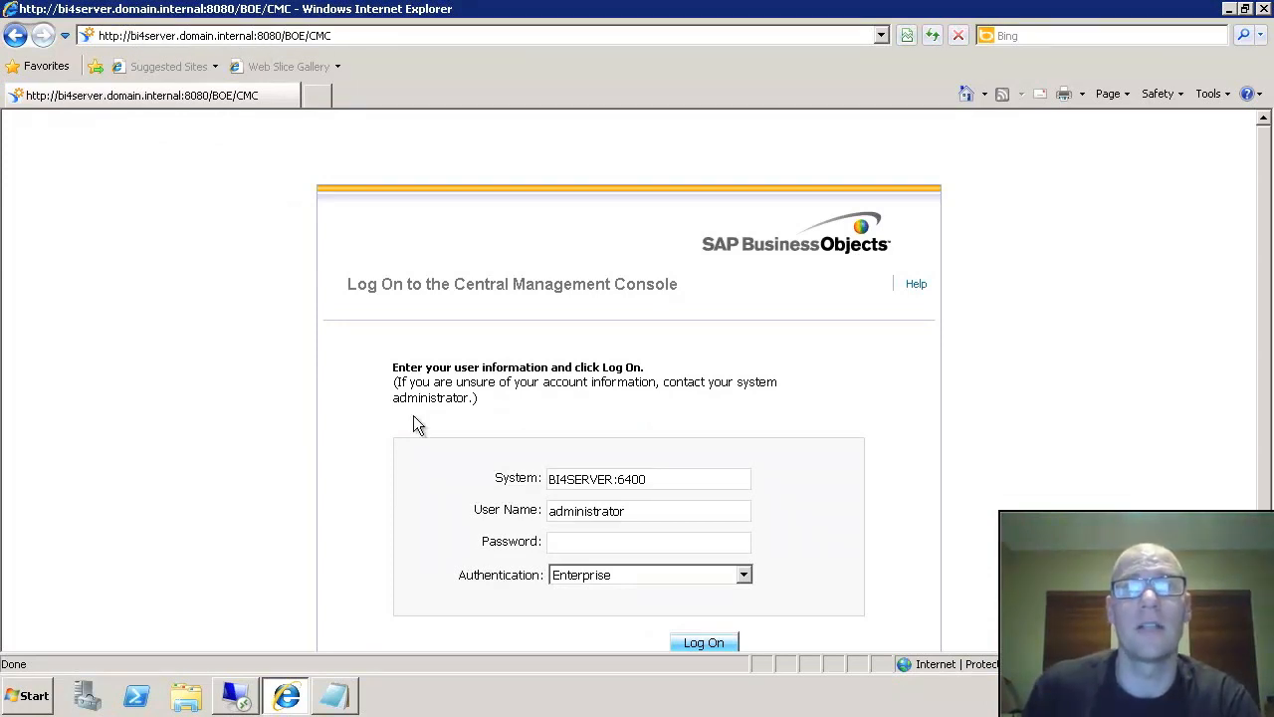
left_click(286, 697)
left_click(239, 700)
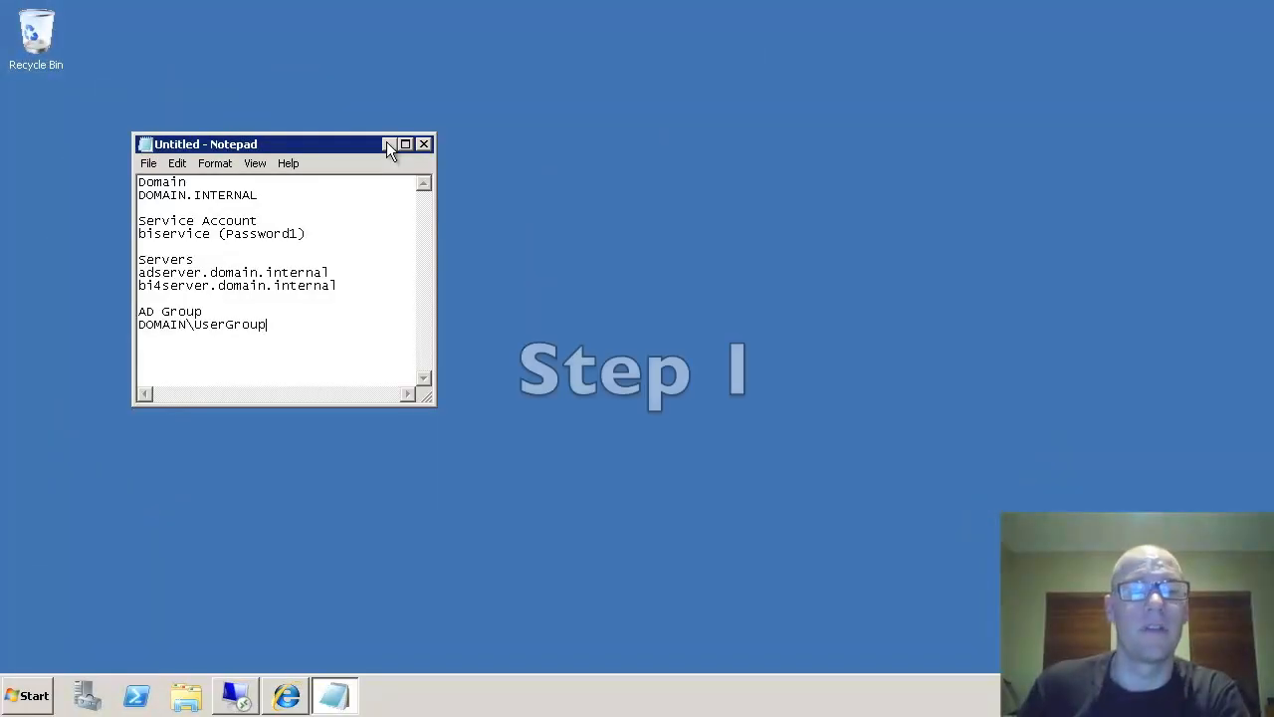
- Launch Active Directory Users and Computers and start a new user under DOMAIN.INTERNAL/Users
left_click(390, 146)
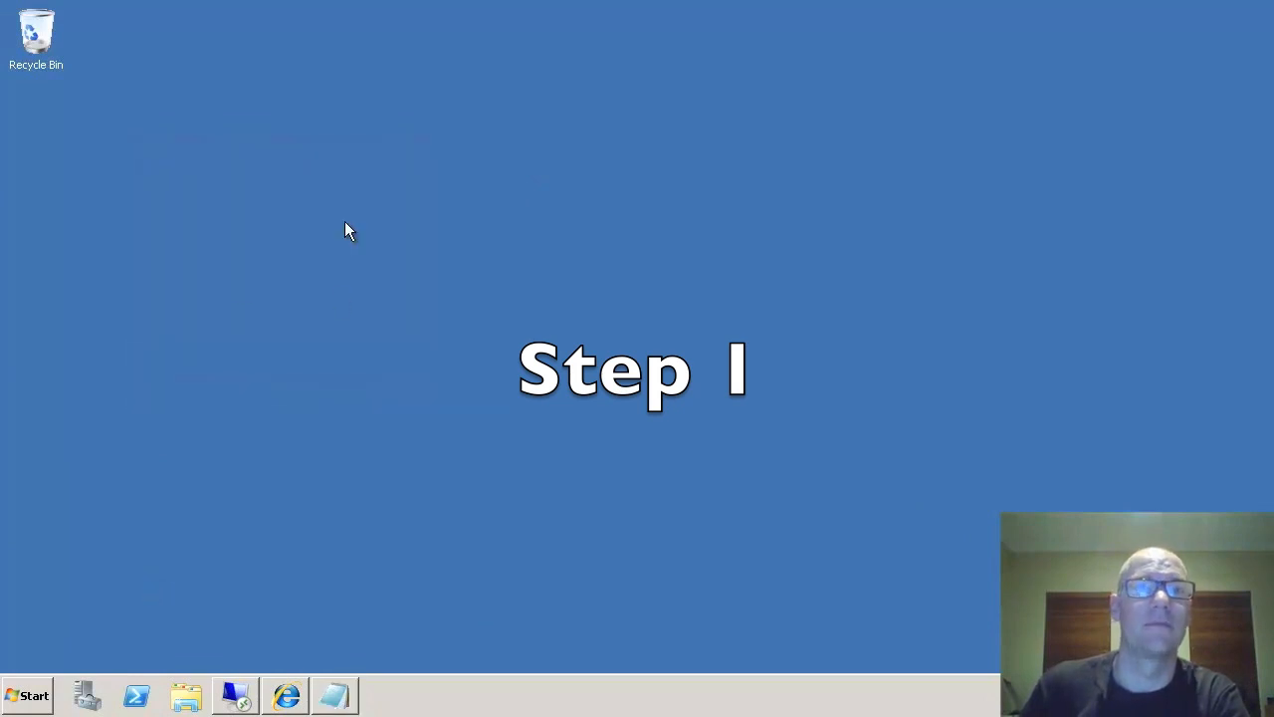
left_click(48, 699)
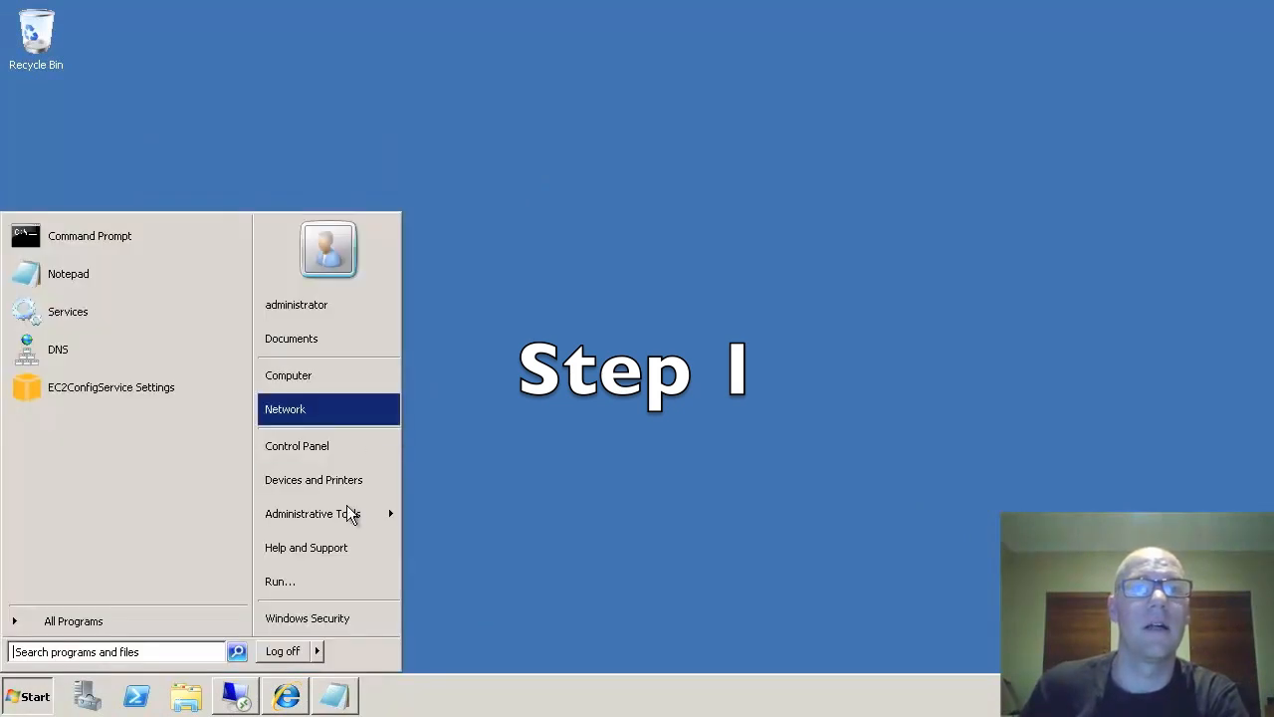
mouse_move(348, 512)
left_click(499, 283)
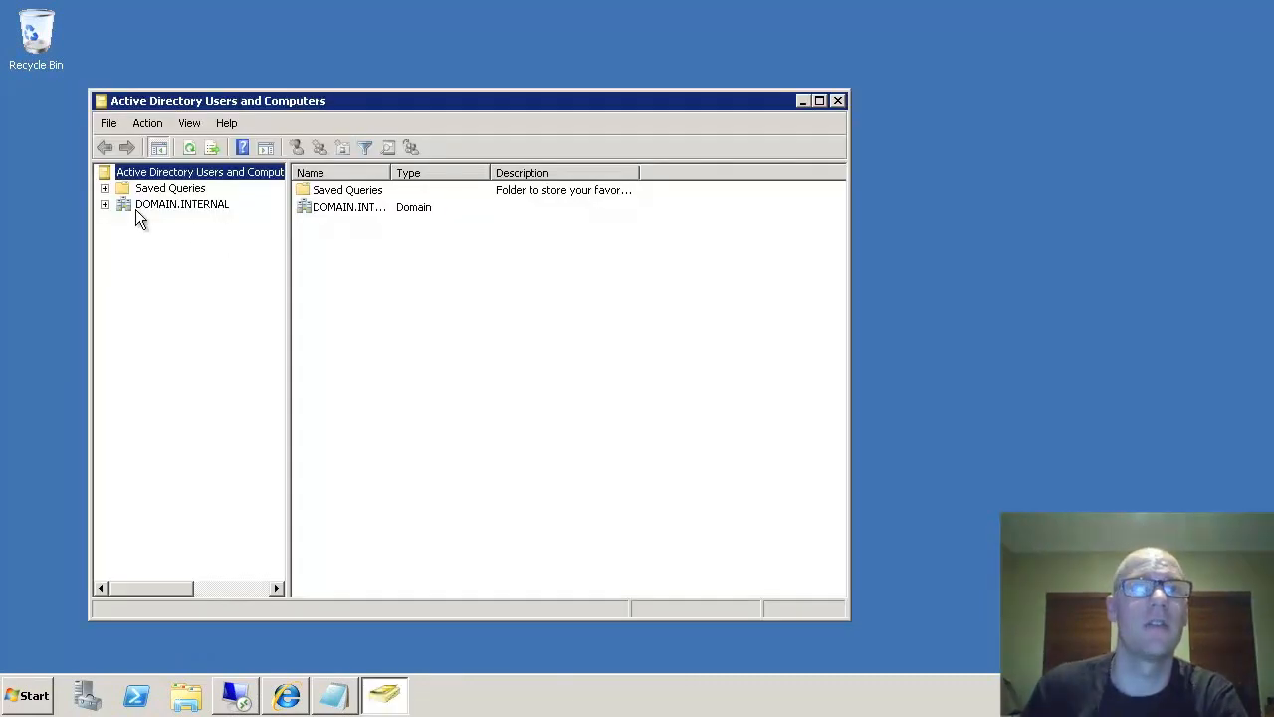
left_click(104, 204)
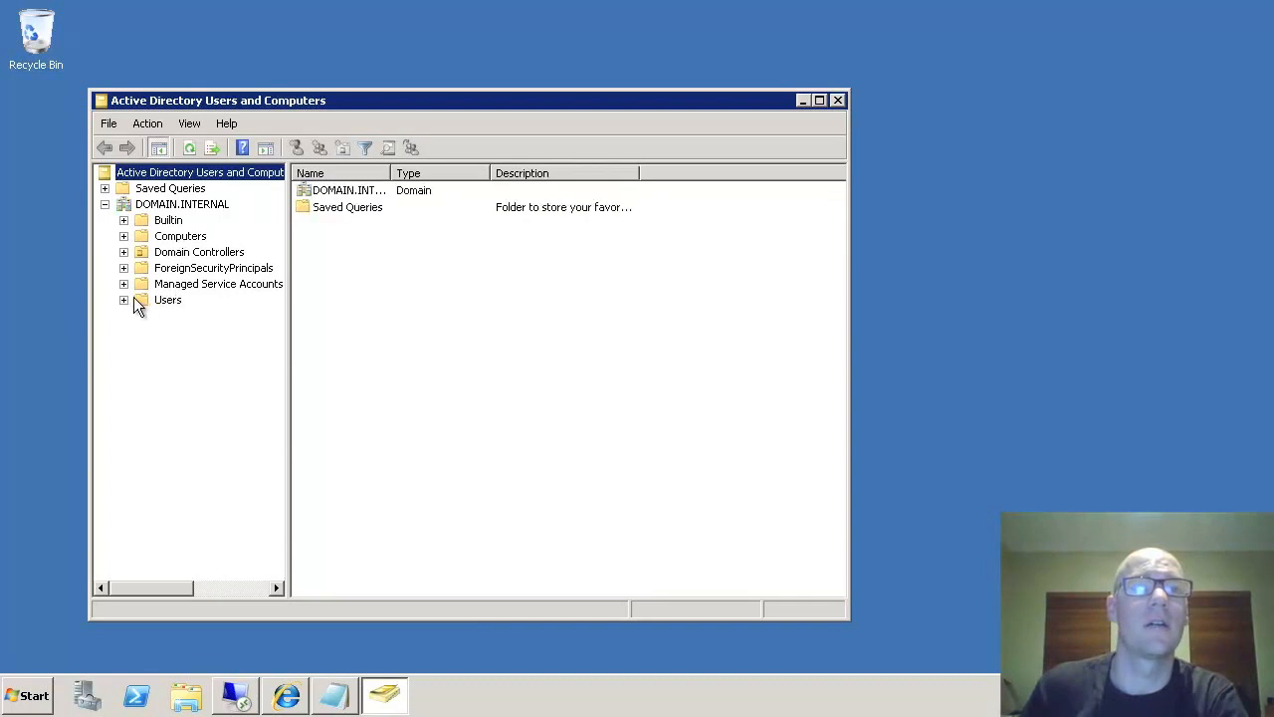
double_click(167, 302)
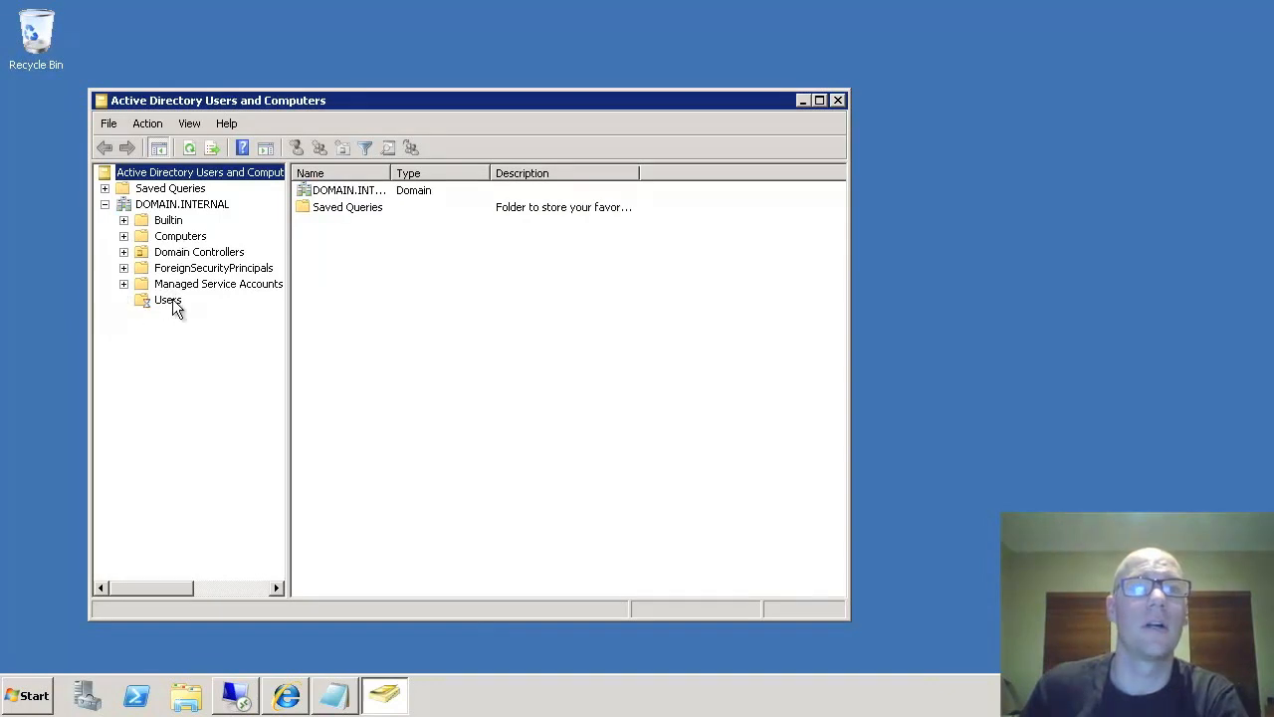
right_click(173, 304)
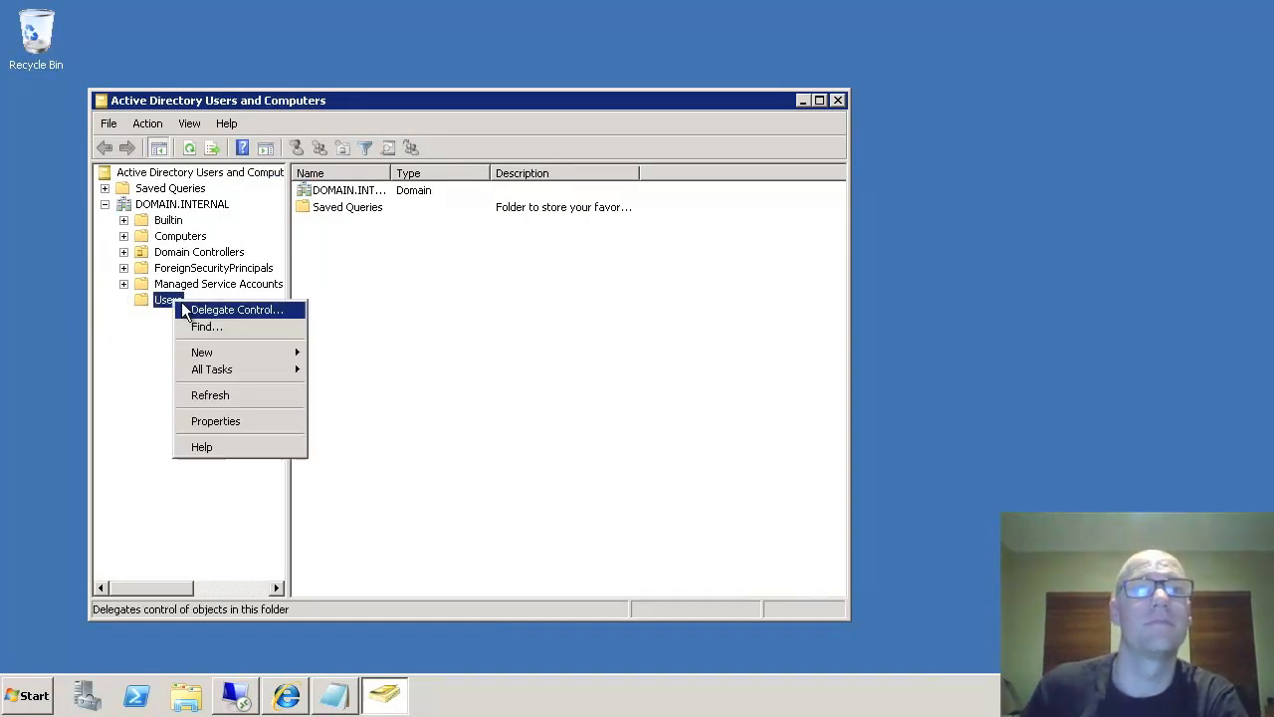
left_click(231, 350)
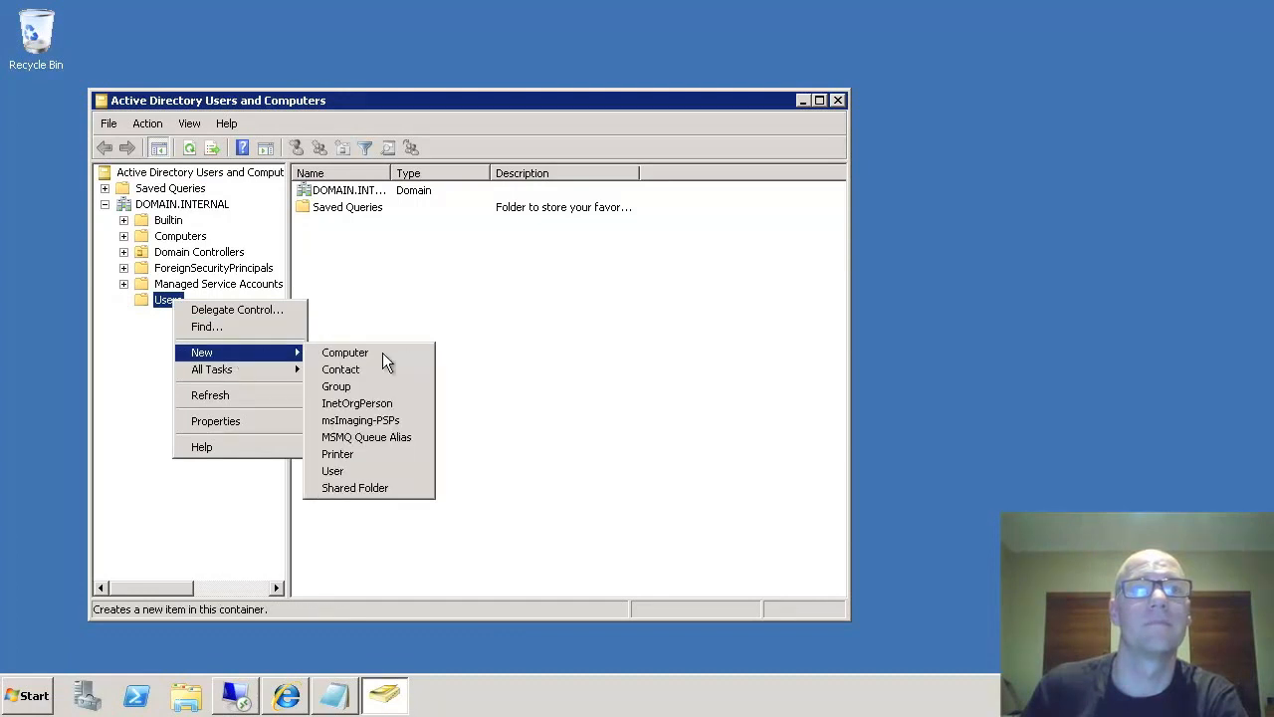
left_click(348, 471)
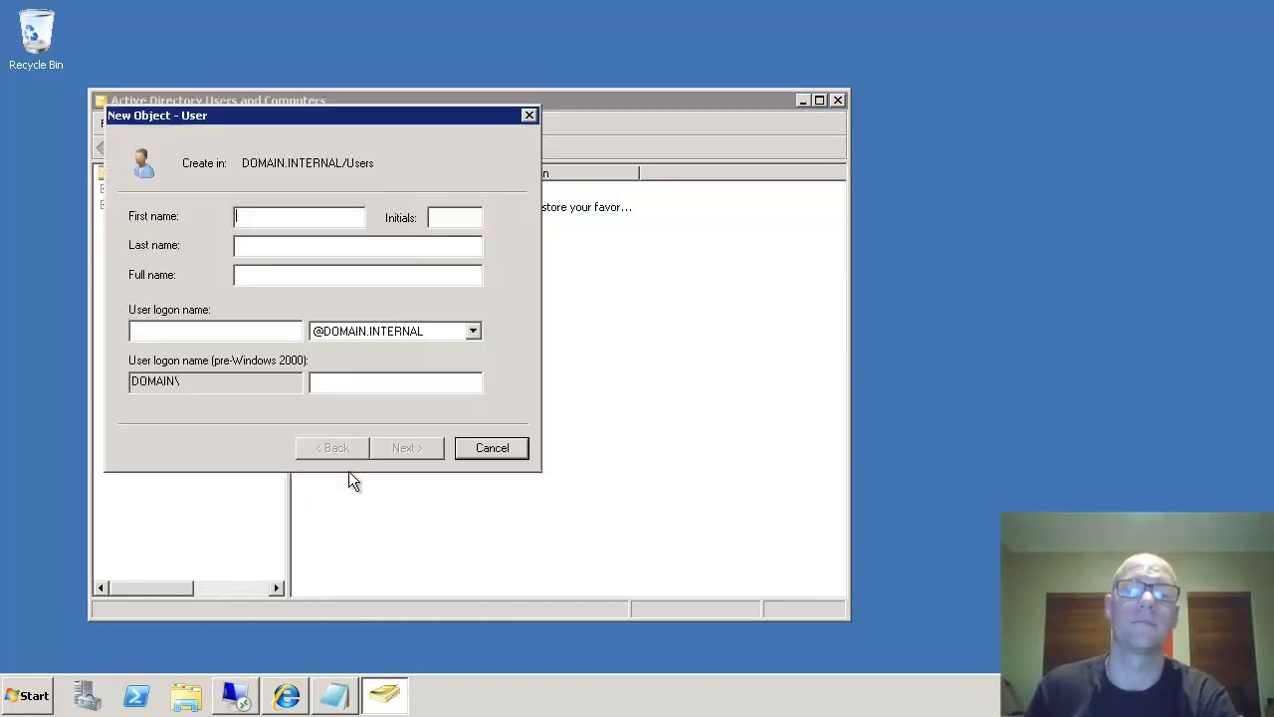
- Enter logon name biservice and name BI Service for the new user
left_click(200, 330)
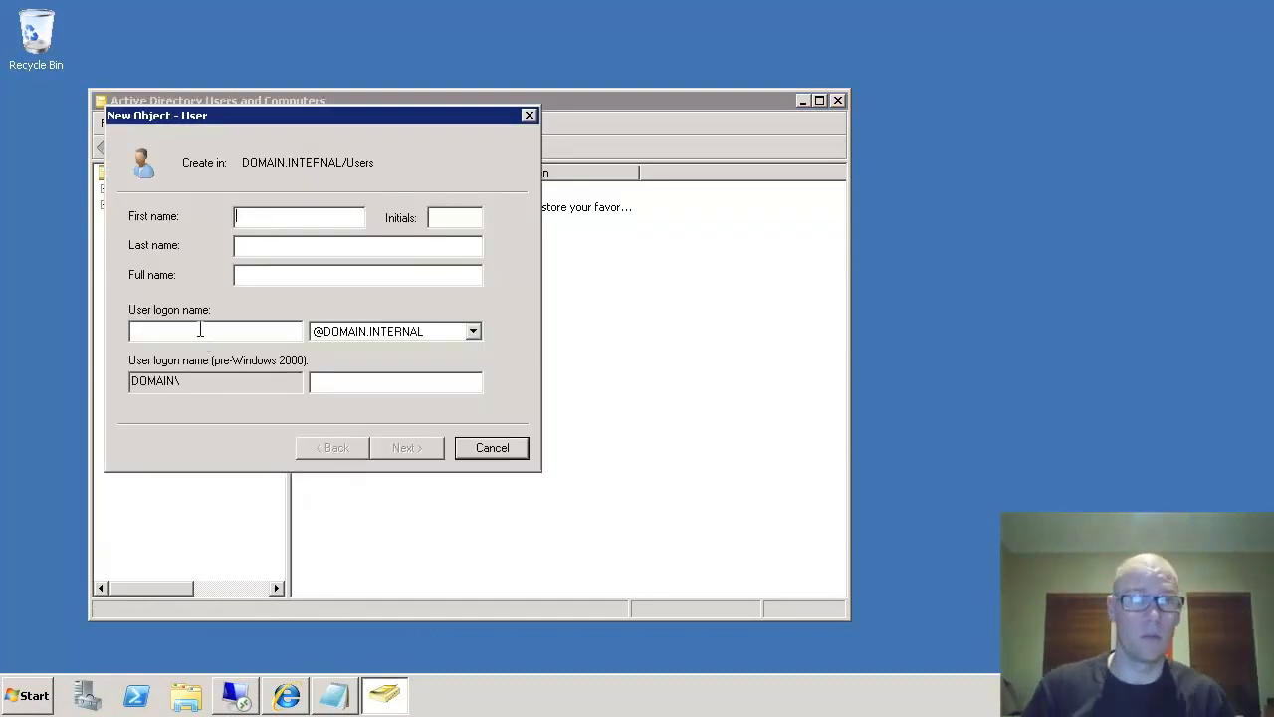
type("biservice")
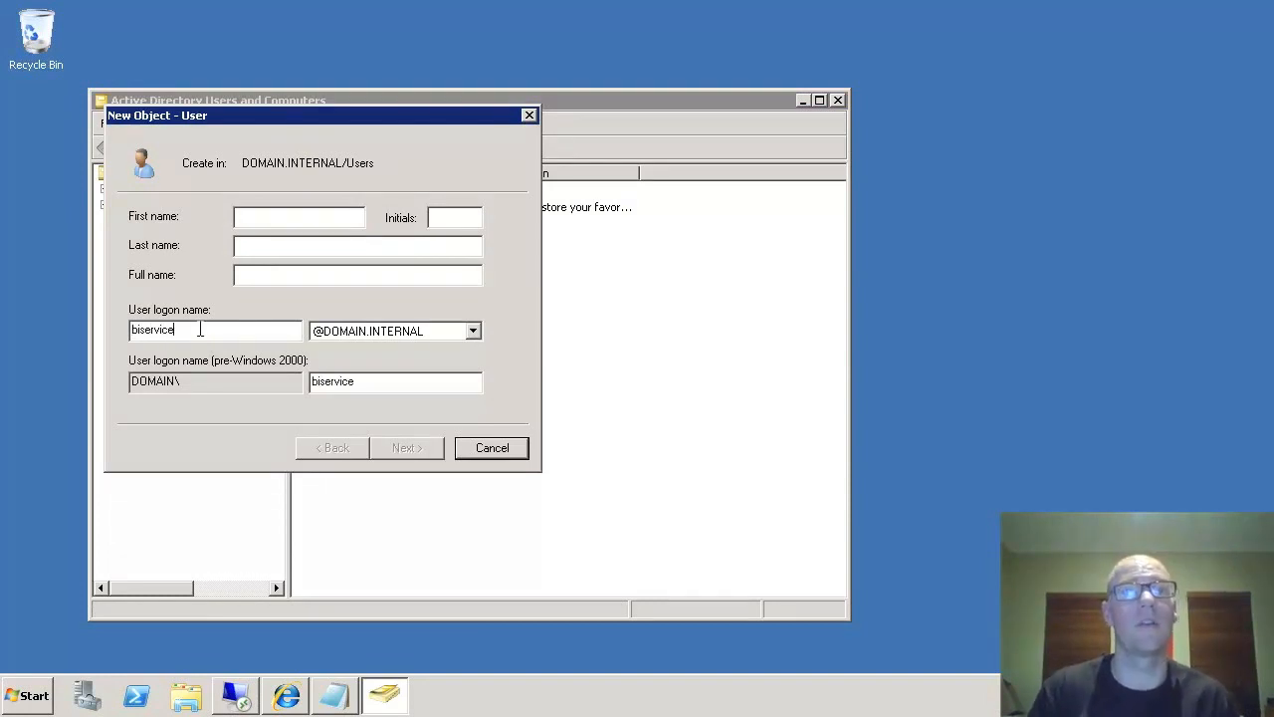
left_click(254, 220)
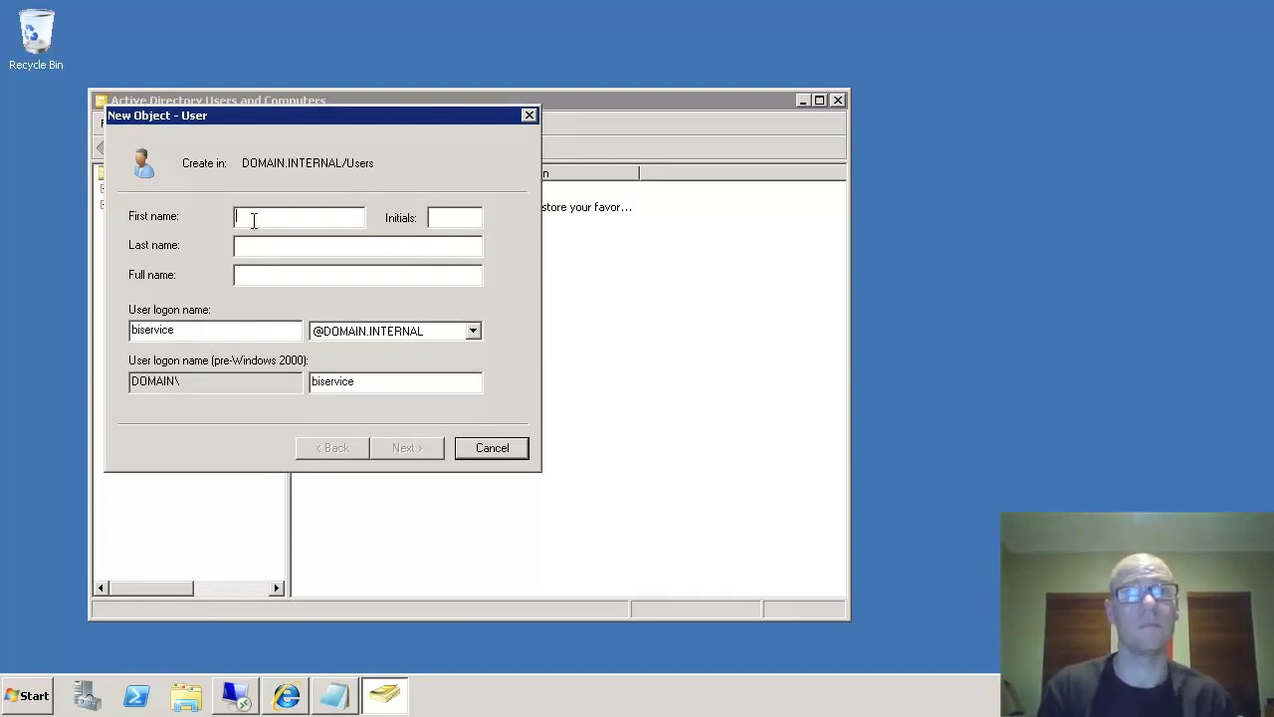
type("BI ")
type("Service")
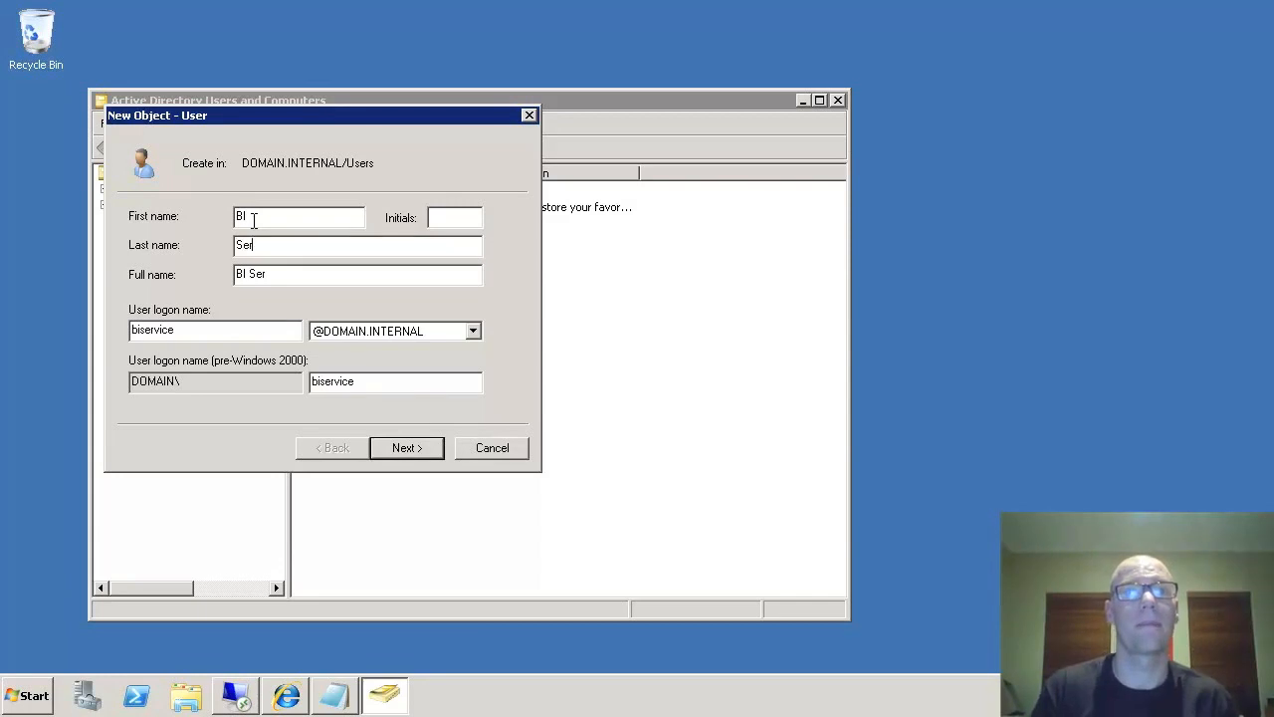
- Set the account password so it never expires and cannot be changed by the user, then finish
left_click(419, 453)
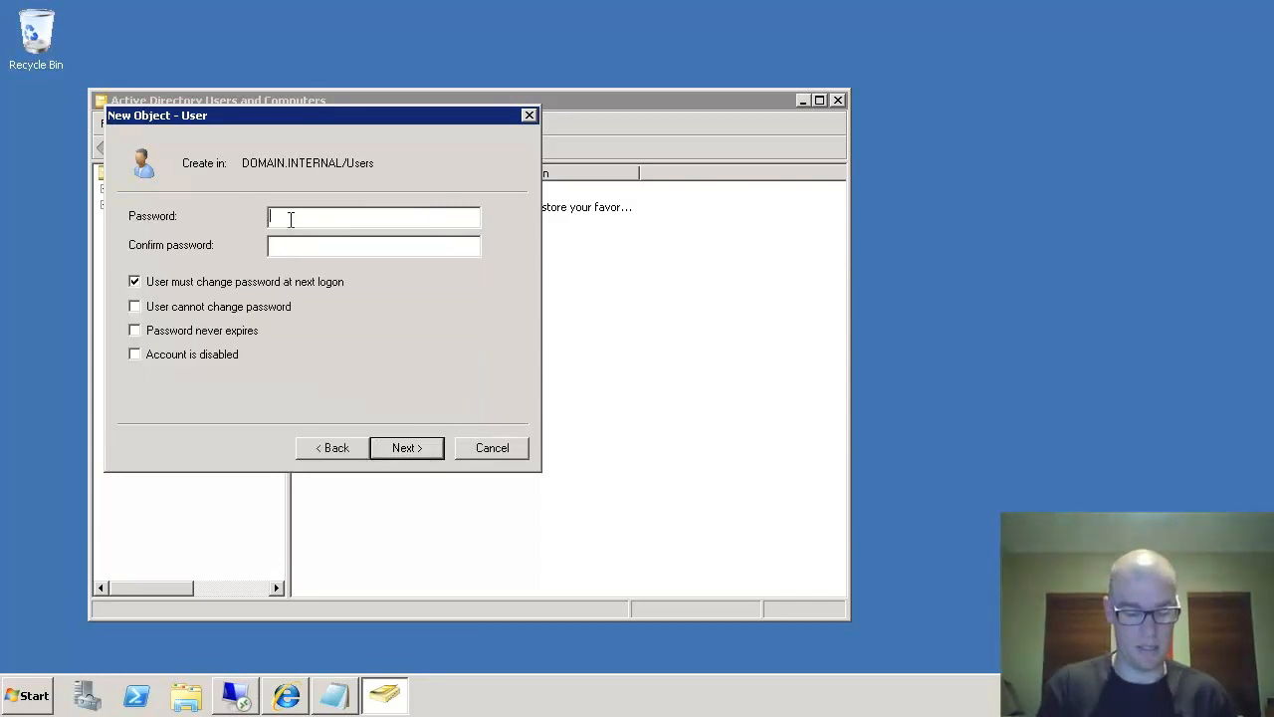
type("•••••••••")
key("Tab")
type("•••••••••")
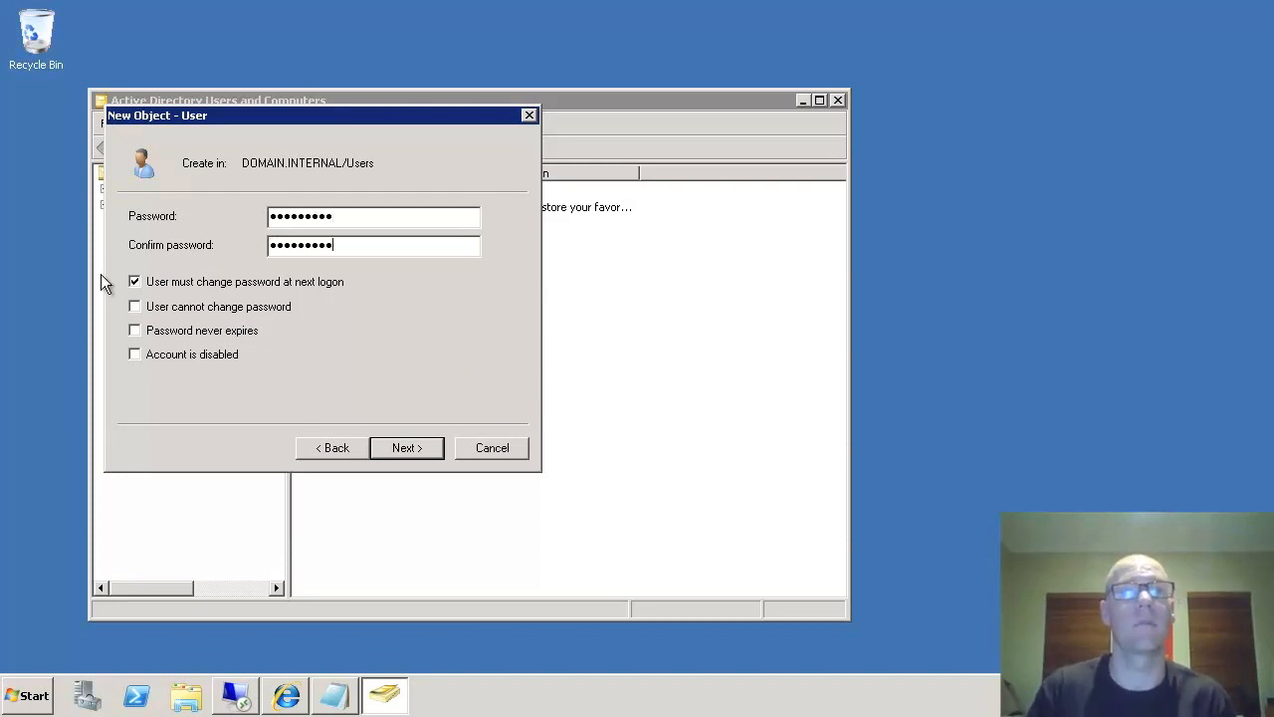
left_click(167, 287)
left_click(164, 333)
left_click(164, 308)
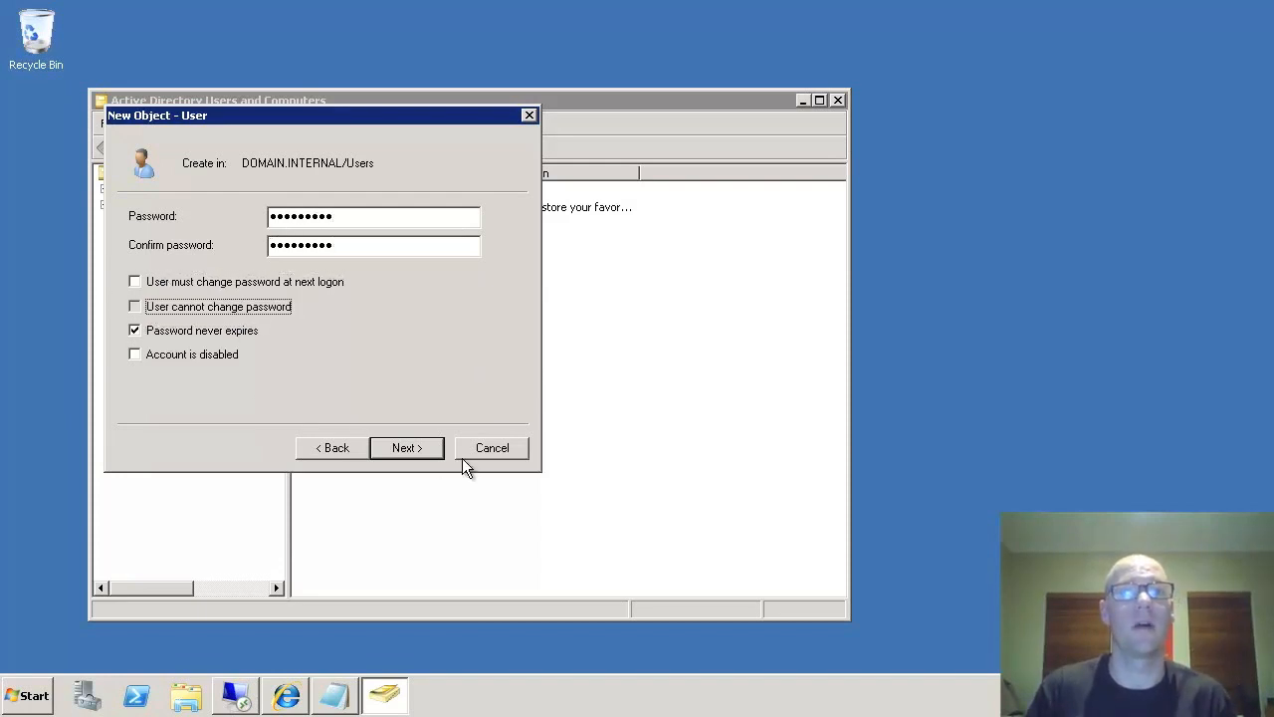
left_click(407, 448)
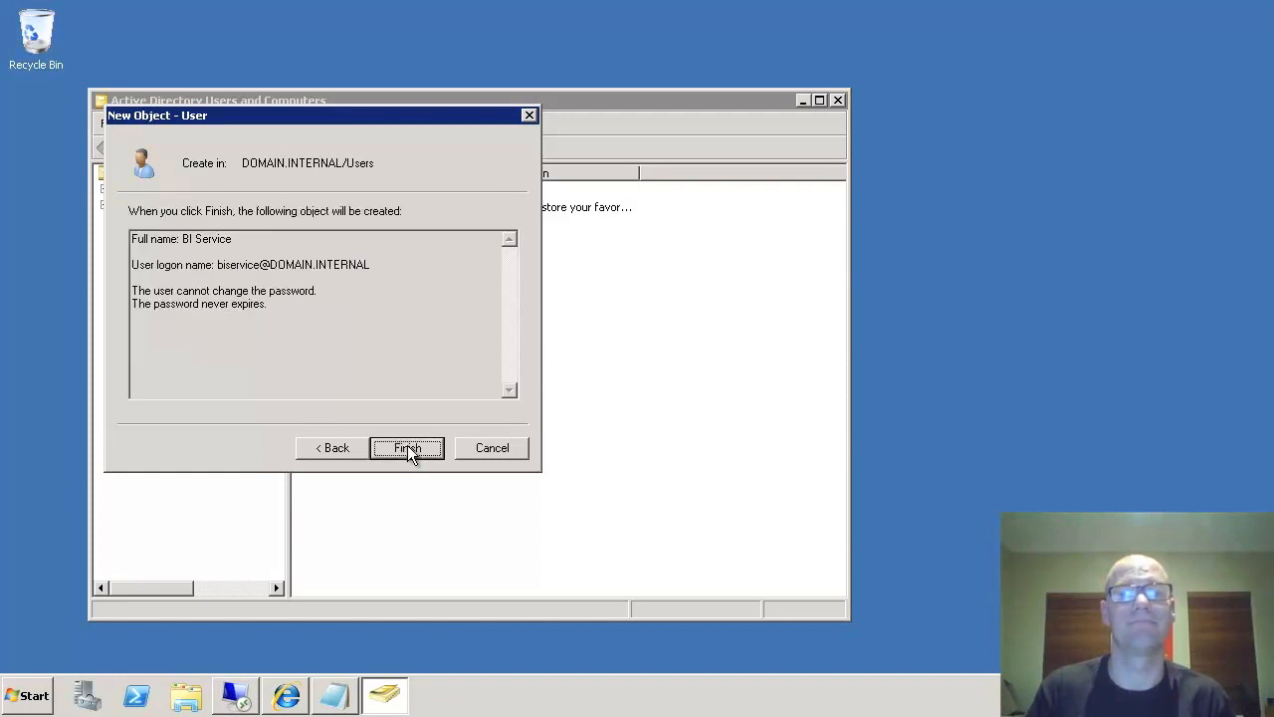
left_click(408, 448)
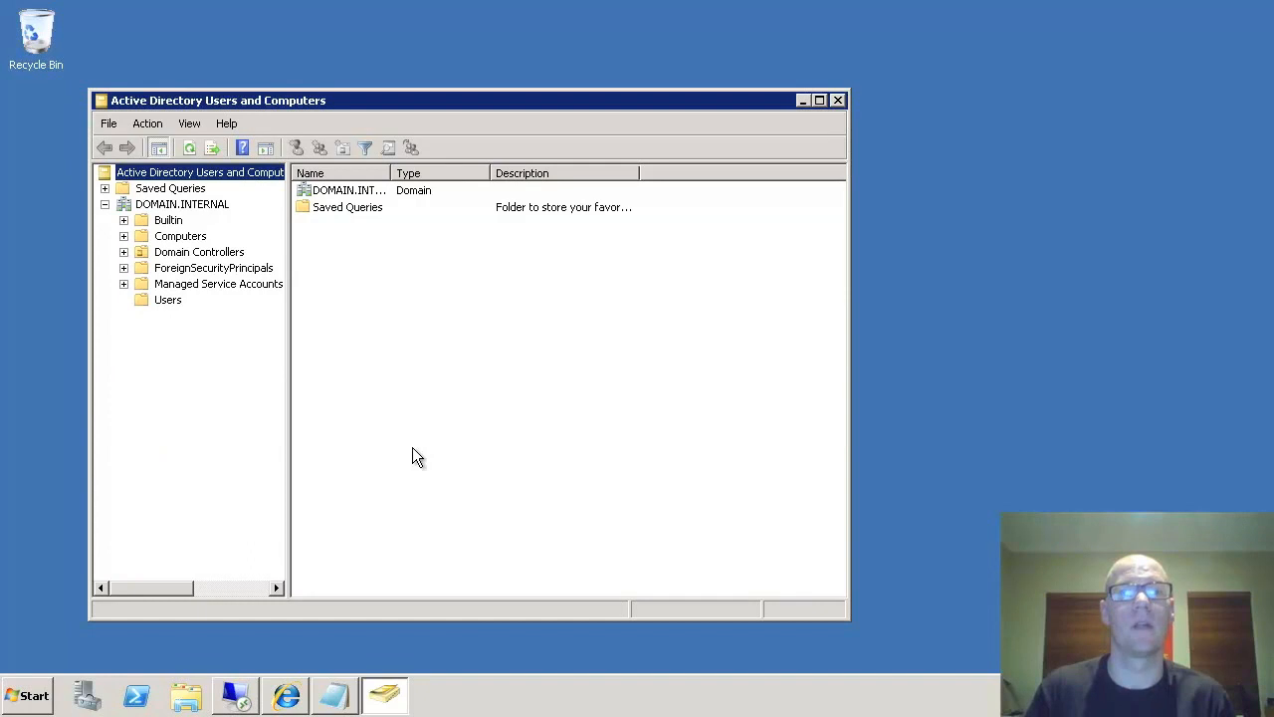
- On the remote server, open Computer Management and browse Local Users and Groups to the groups list
left_click(247, 700)
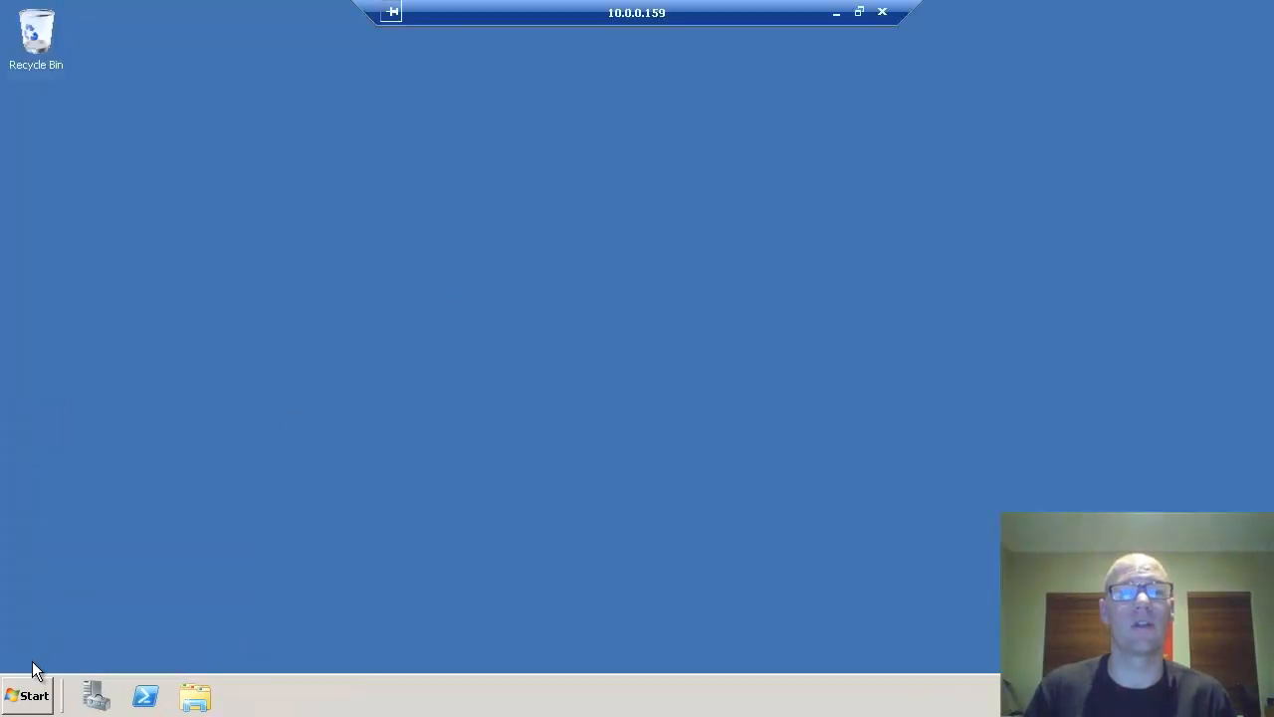
left_click(30, 695)
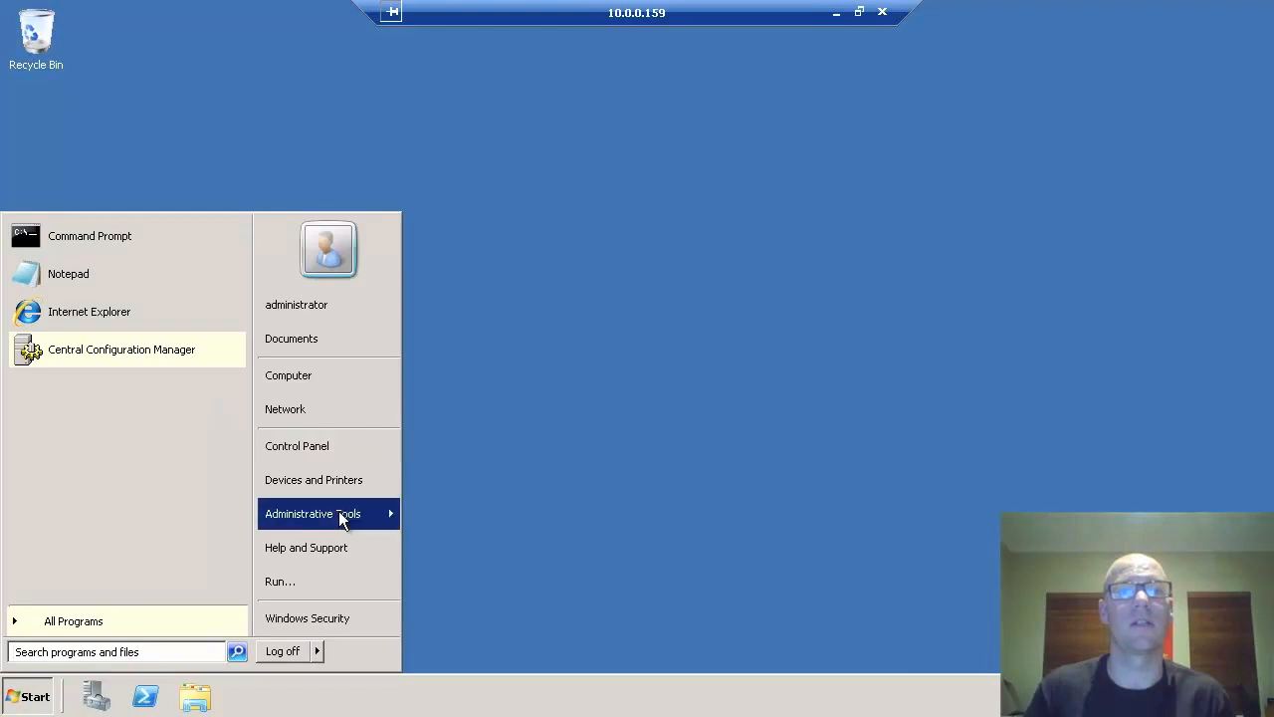
mouse_move(338, 512)
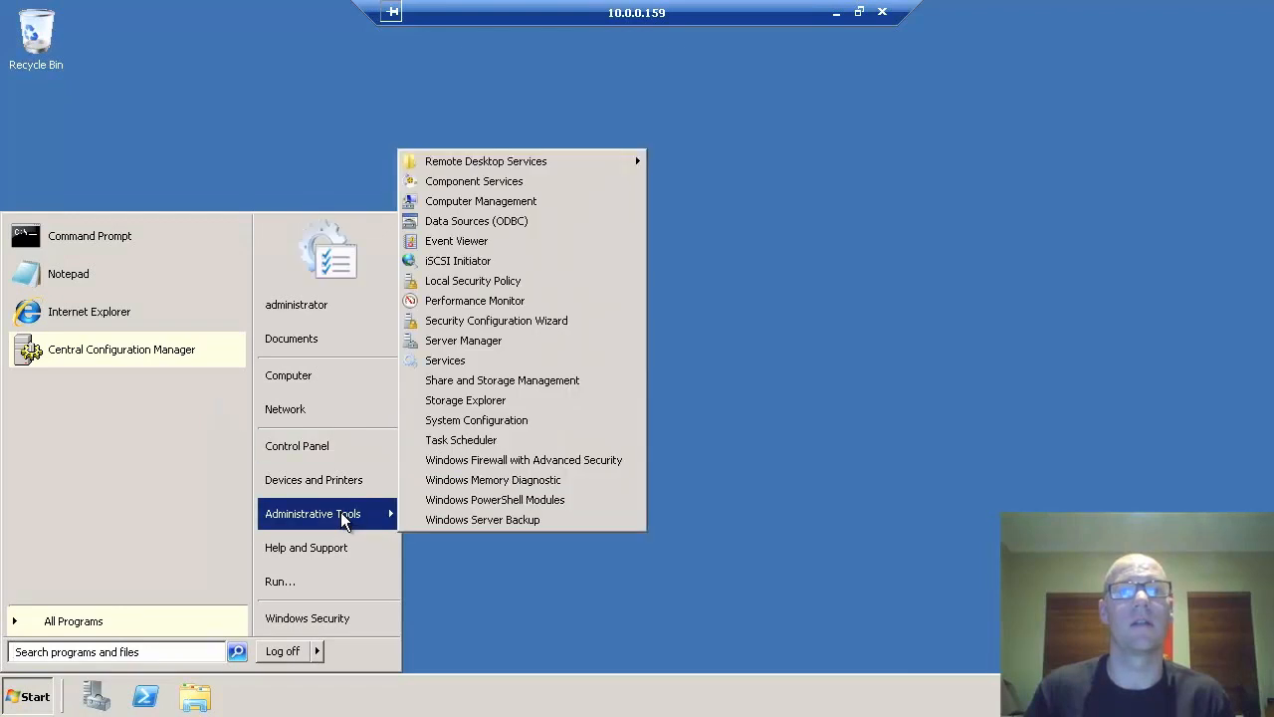
left_click(486, 200)
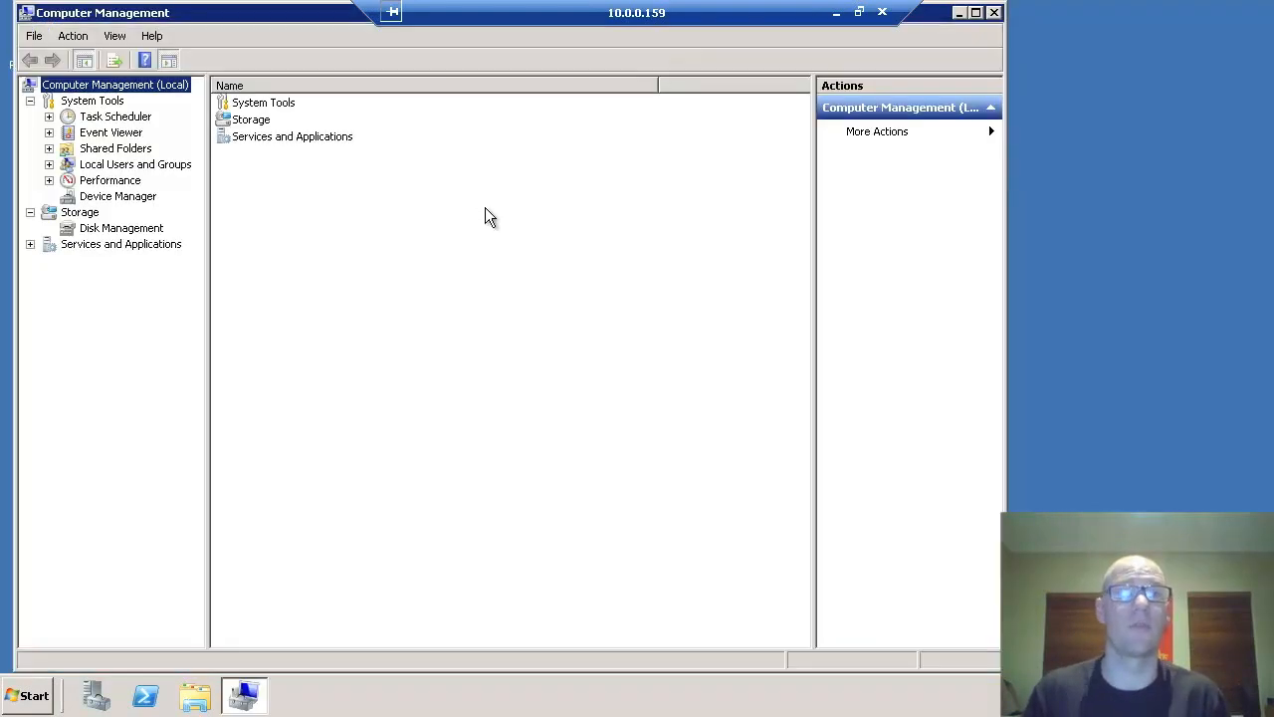
double_click(115, 165)
left_click(111, 181)
left_click(117, 196)
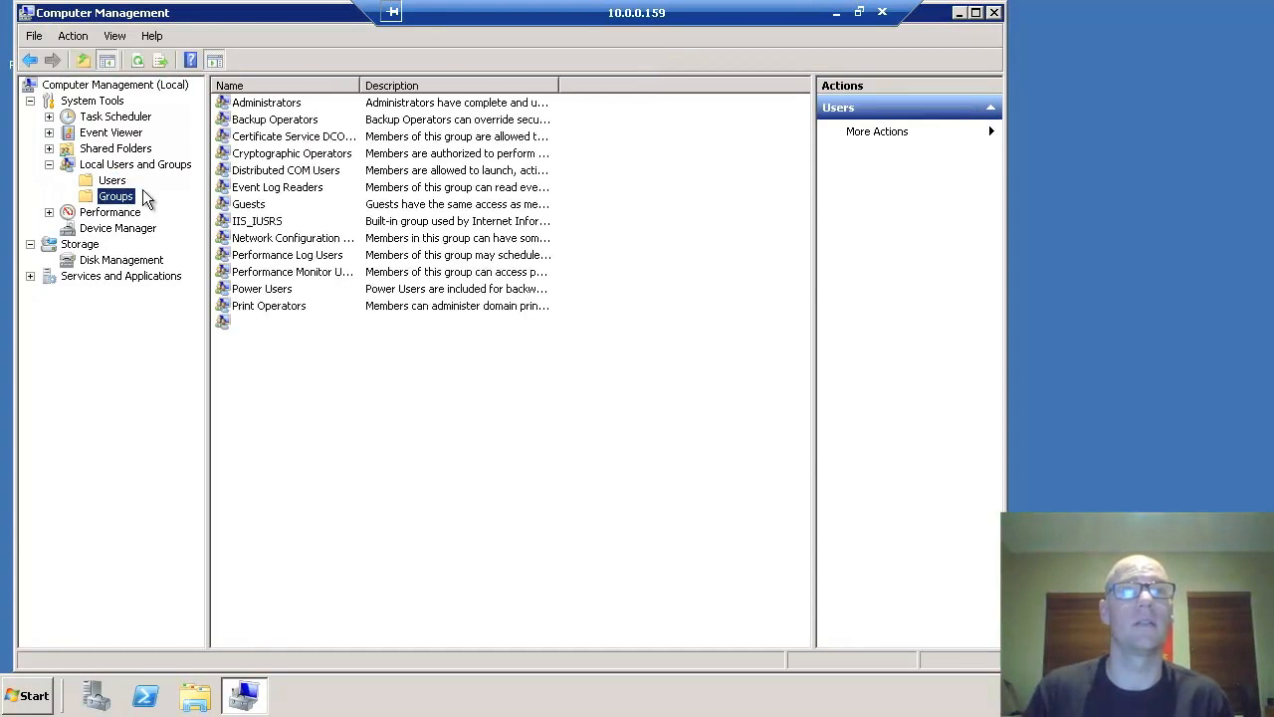
- Add biservice to the local Administrators group and save
double_click(261, 105)
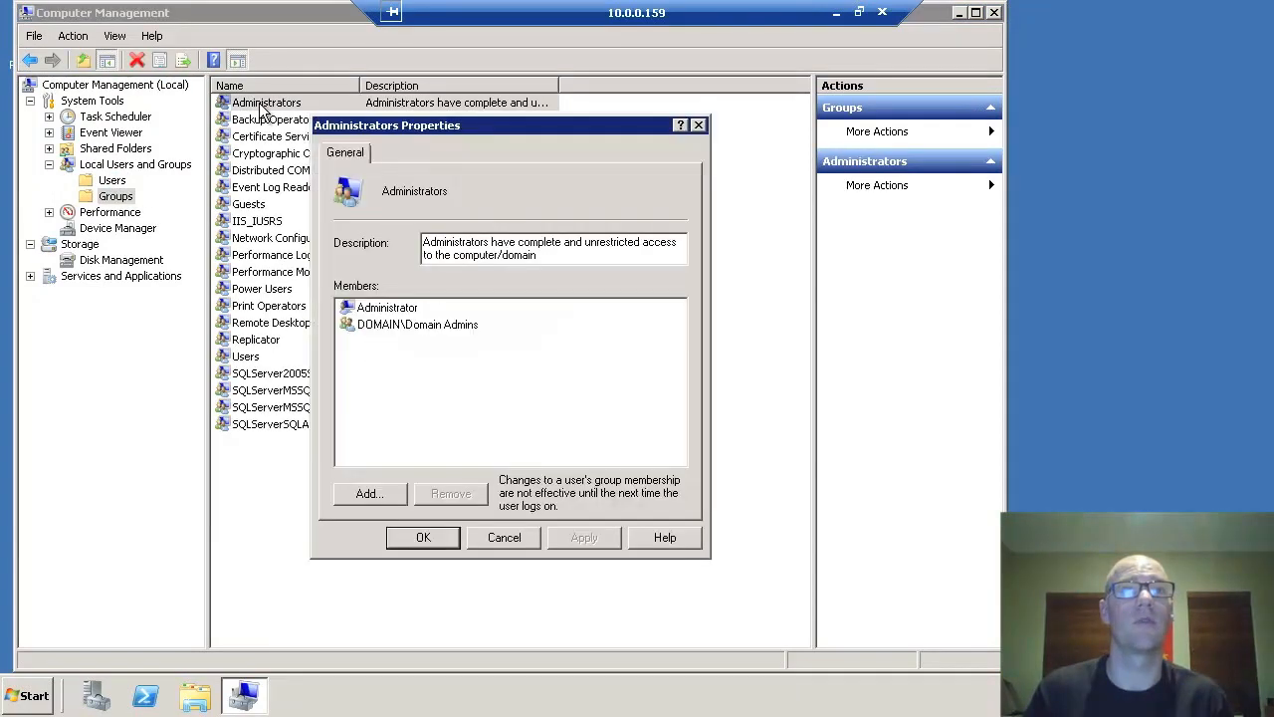
left_click(384, 494)
type("biservic")
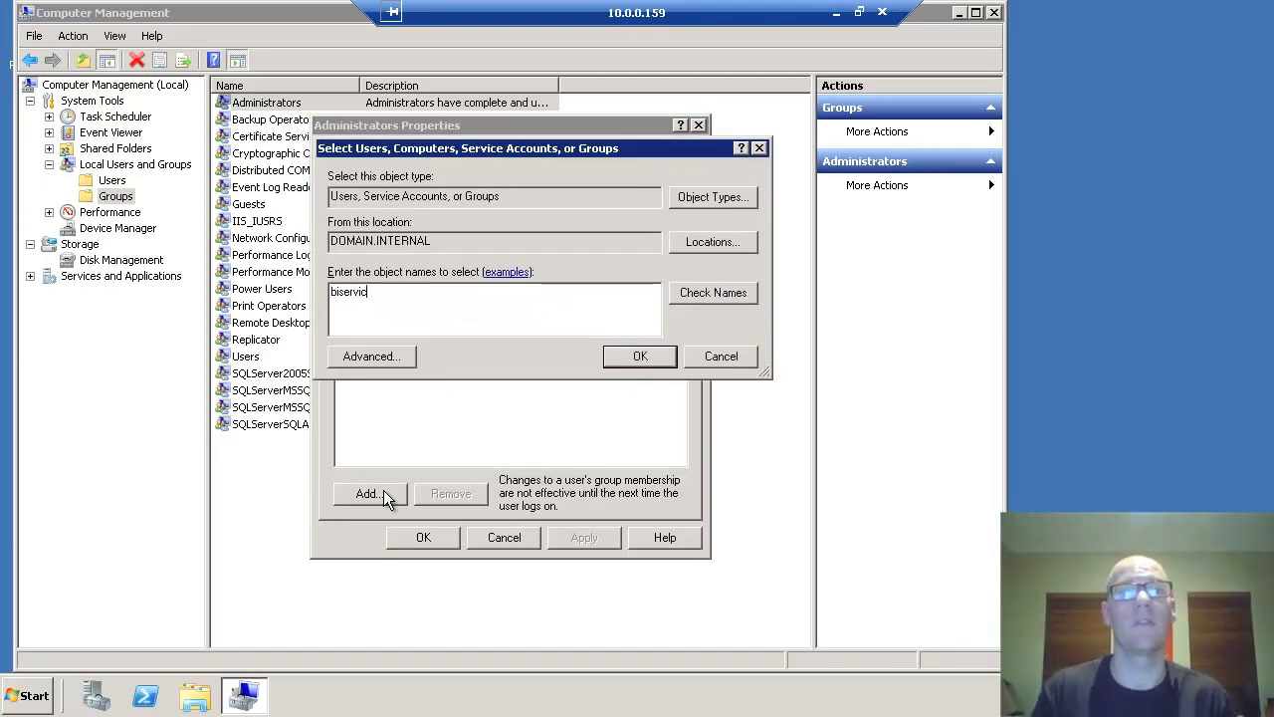
key("Return")
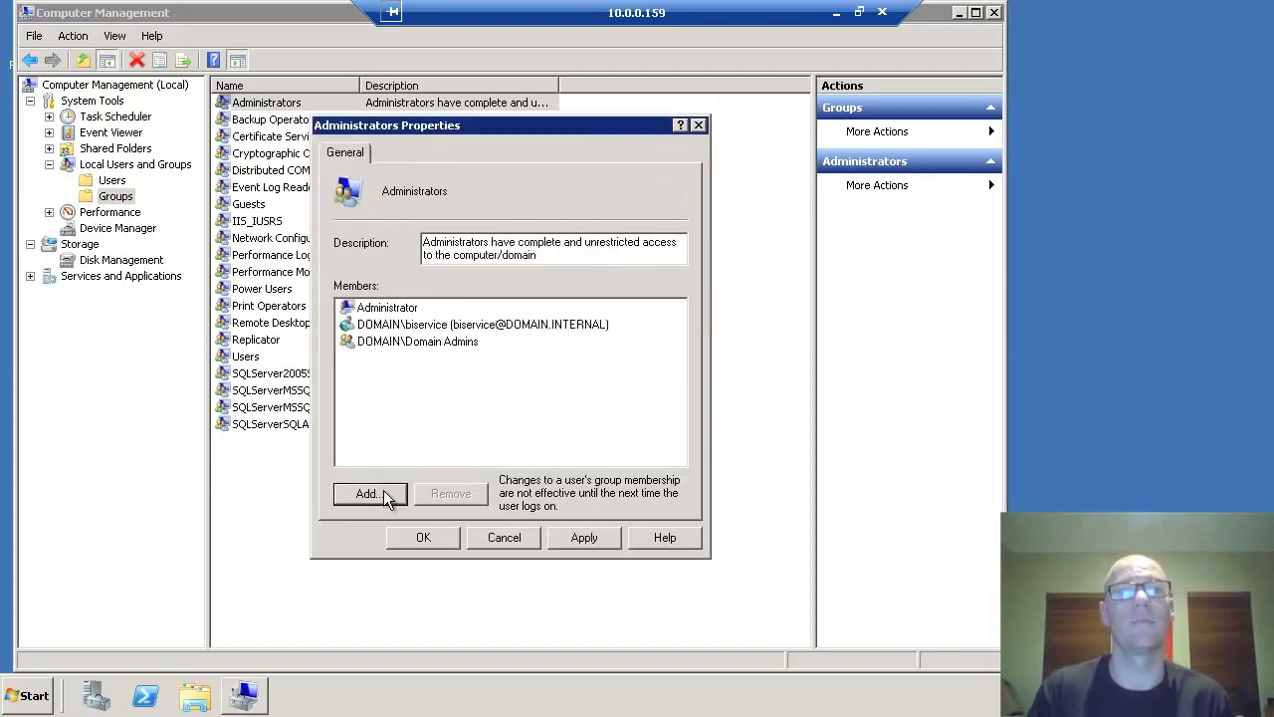
left_click(426, 543)
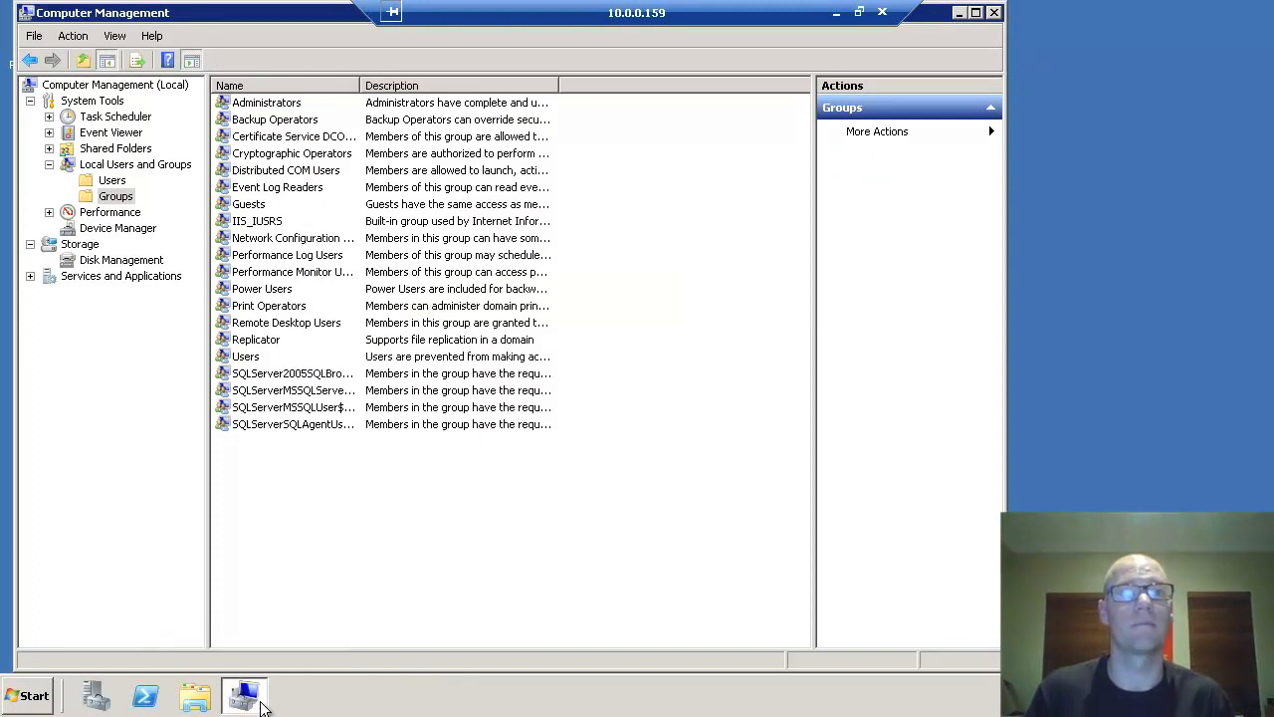
right_click(261, 689)
- Close Computer Management and open Local Security Policy at Local Policies > User Rights Assignment
left_click(199, 661)
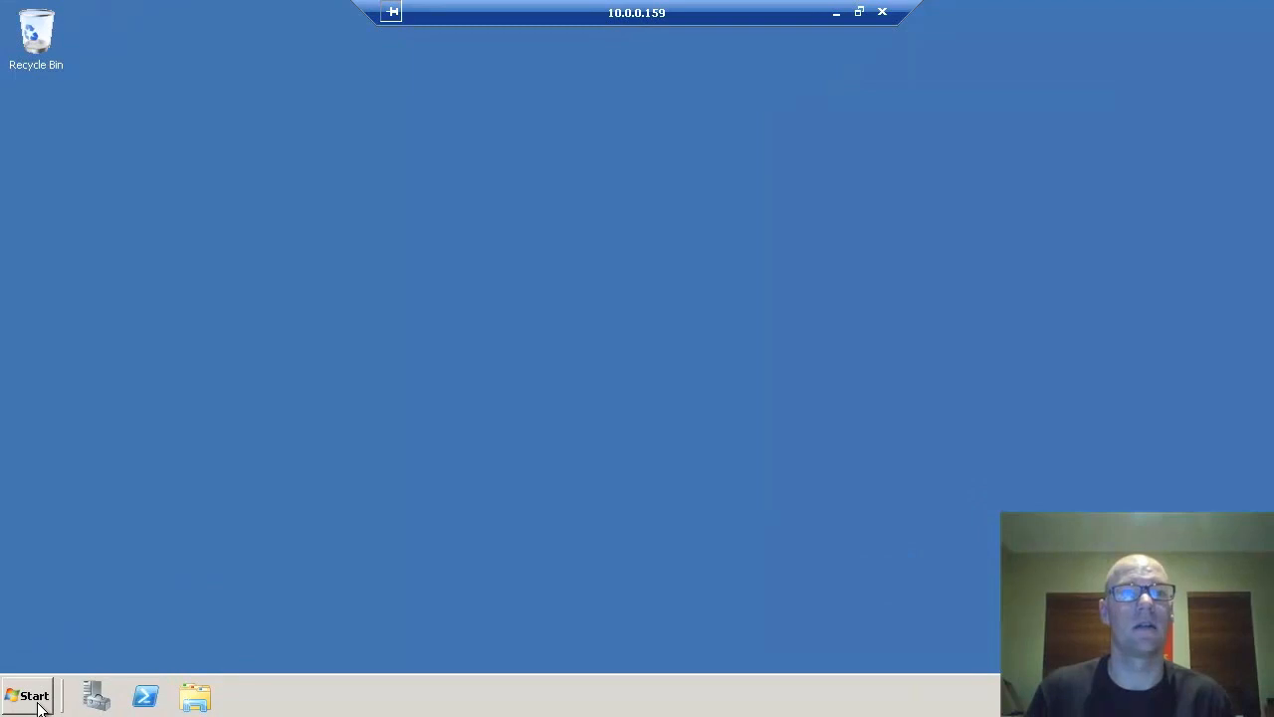
left_click(39, 703)
mouse_move(328, 517)
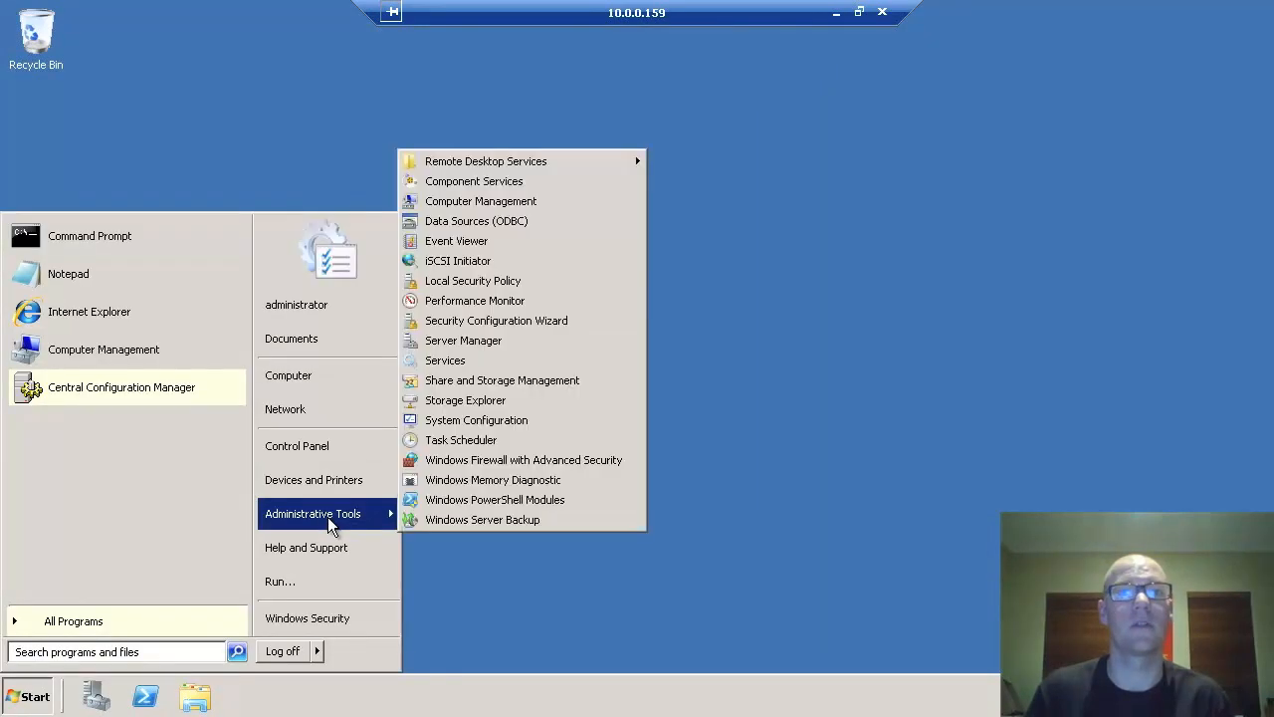
left_click(478, 299)
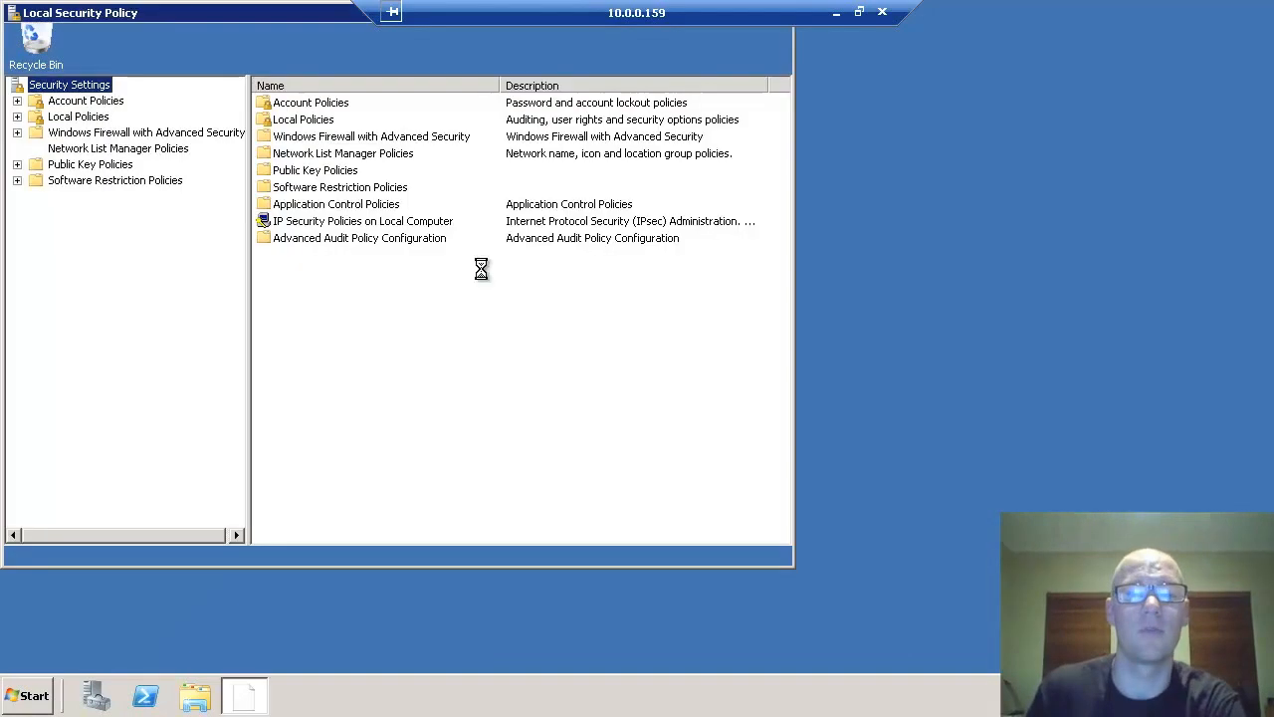
left_click(17, 116)
left_click(90, 148)
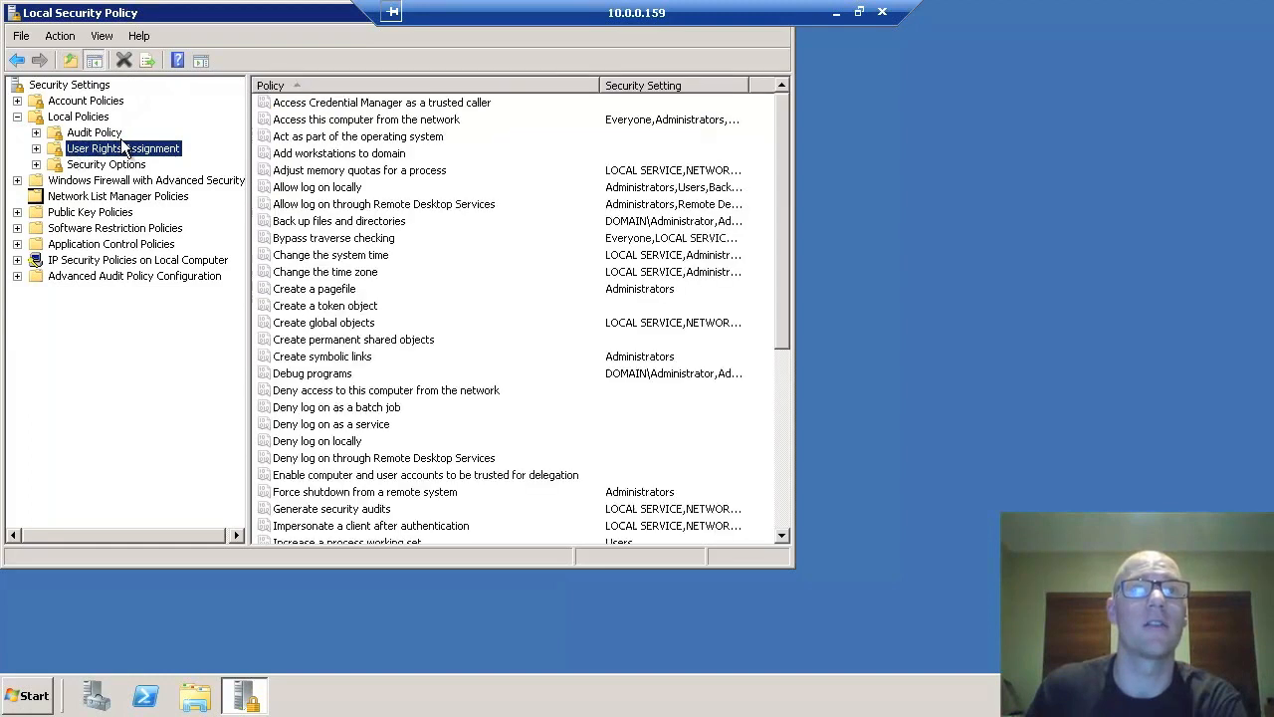
- Add biservice to the 'Act as part of the operating system' right and save
left_click(335, 140)
left_click(339, 140)
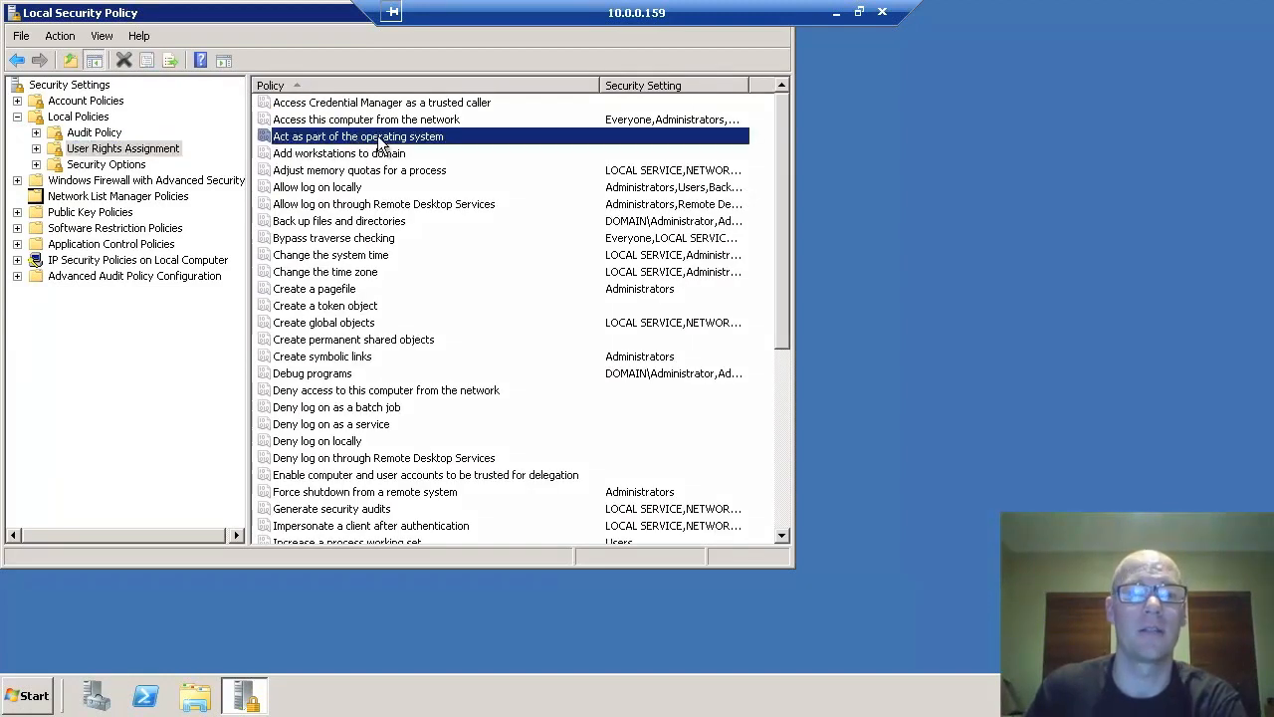
double_click(378, 144)
left_click(291, 361)
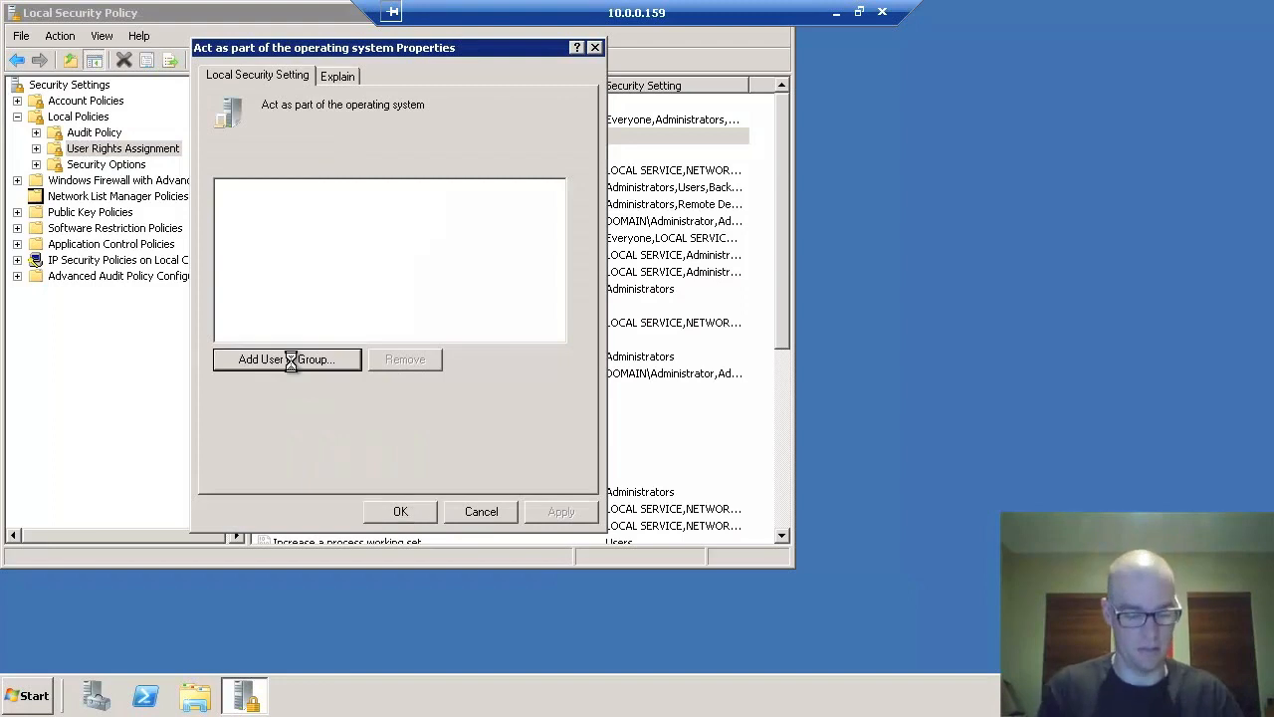
type("biservice")
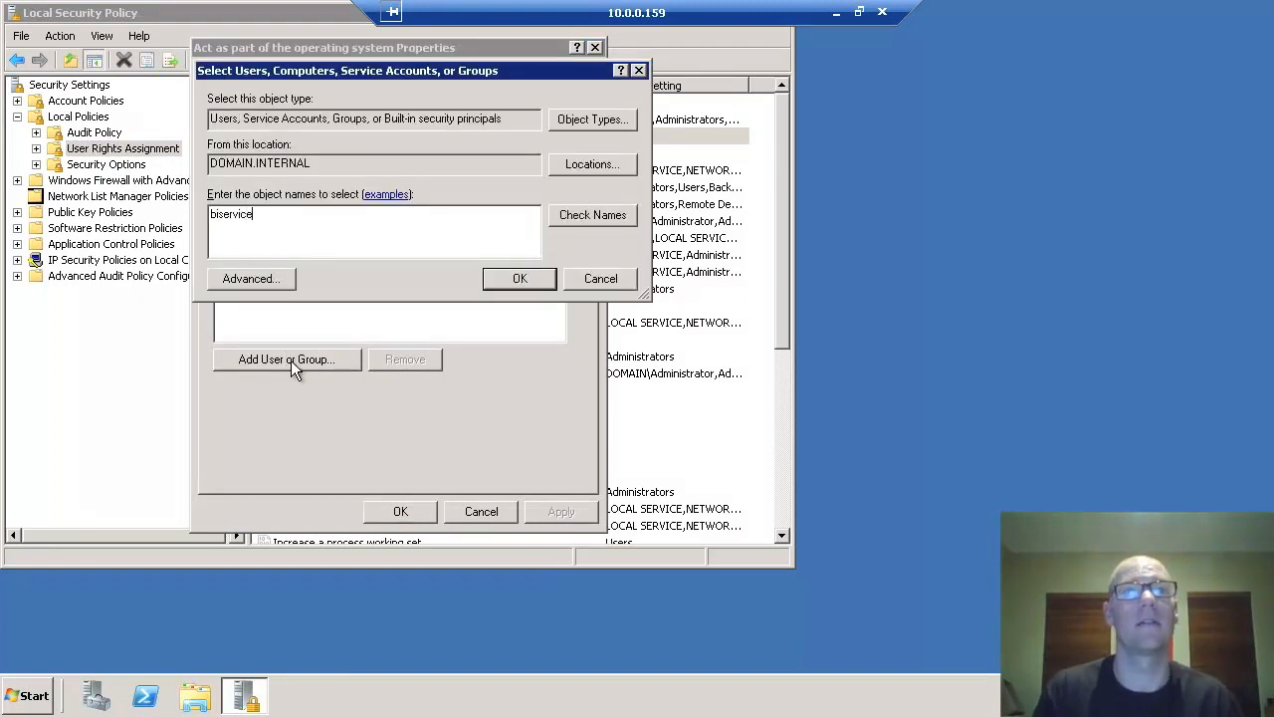
key("Return")
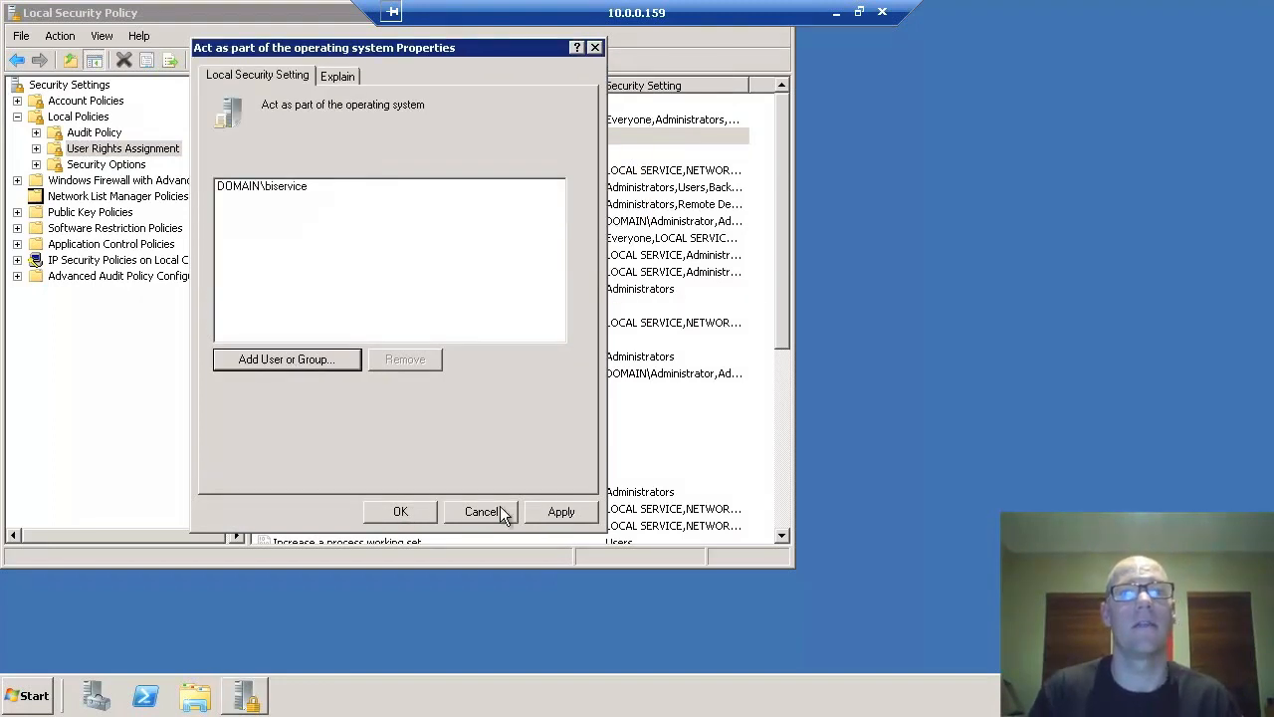
left_click(401, 512)
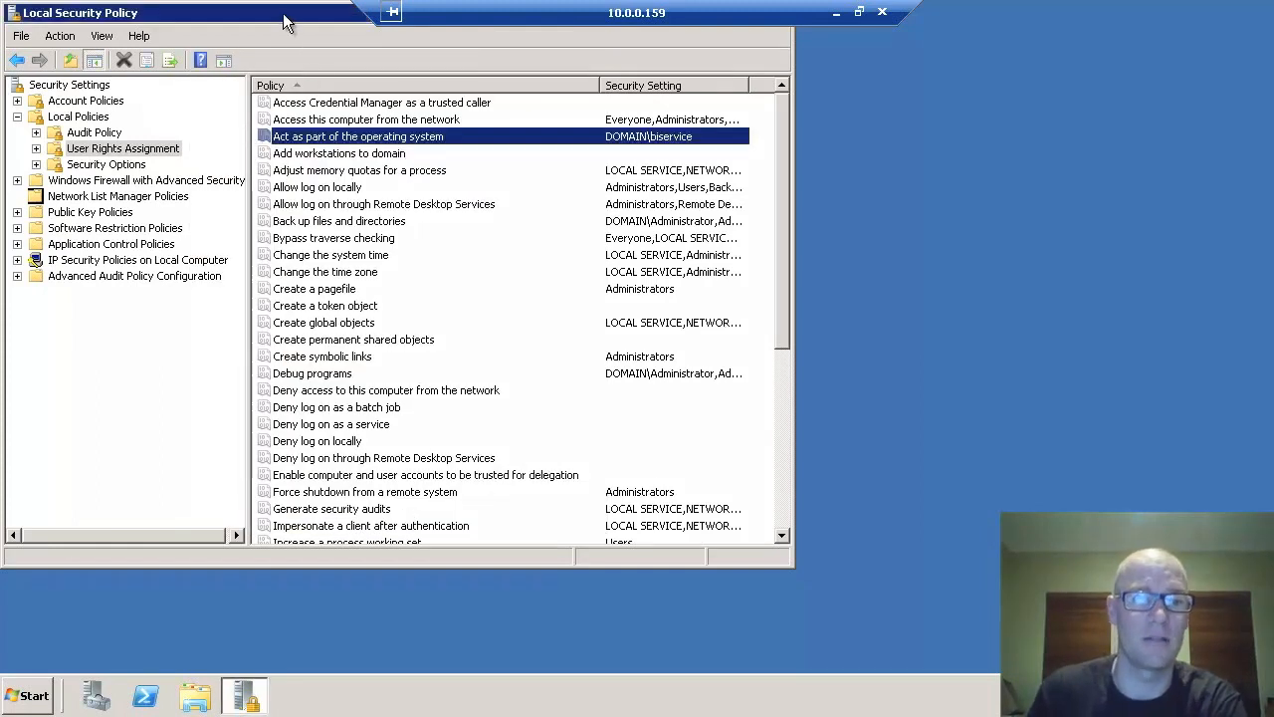
right_click(282, 13)
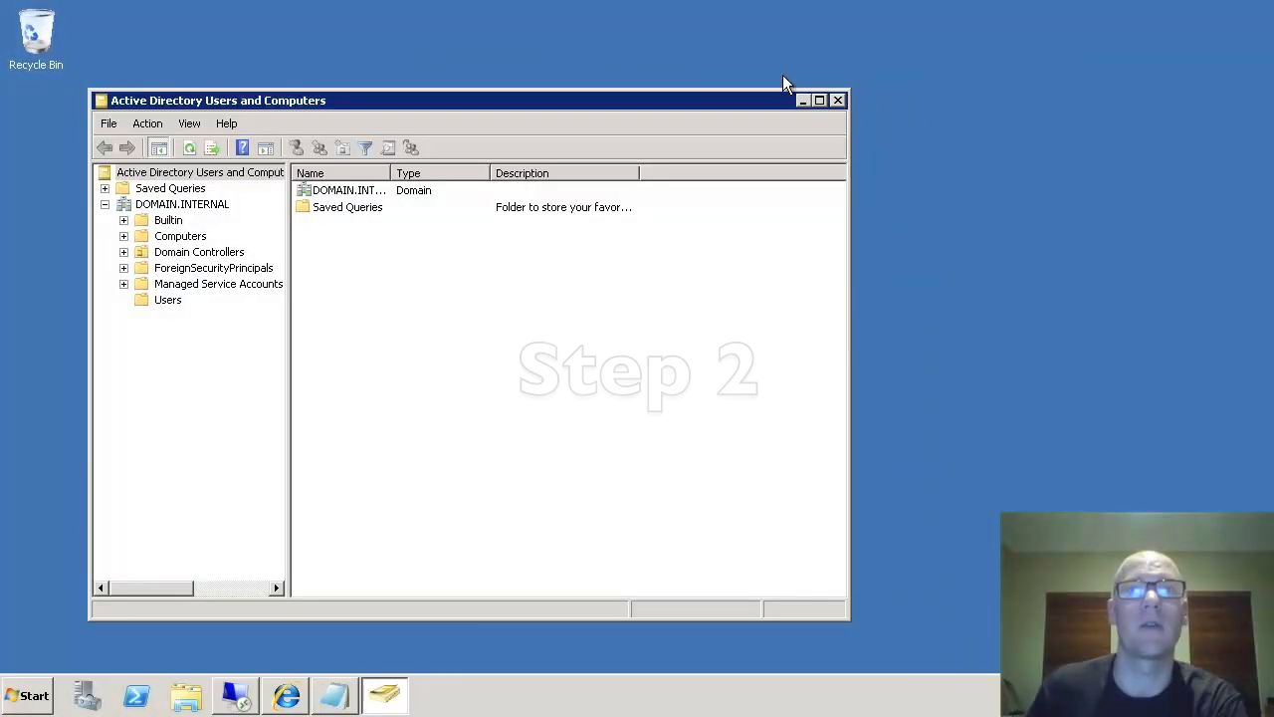
- Open a Command Prompt via Run > cmd and change to the C:\ root
left_click(802, 100)
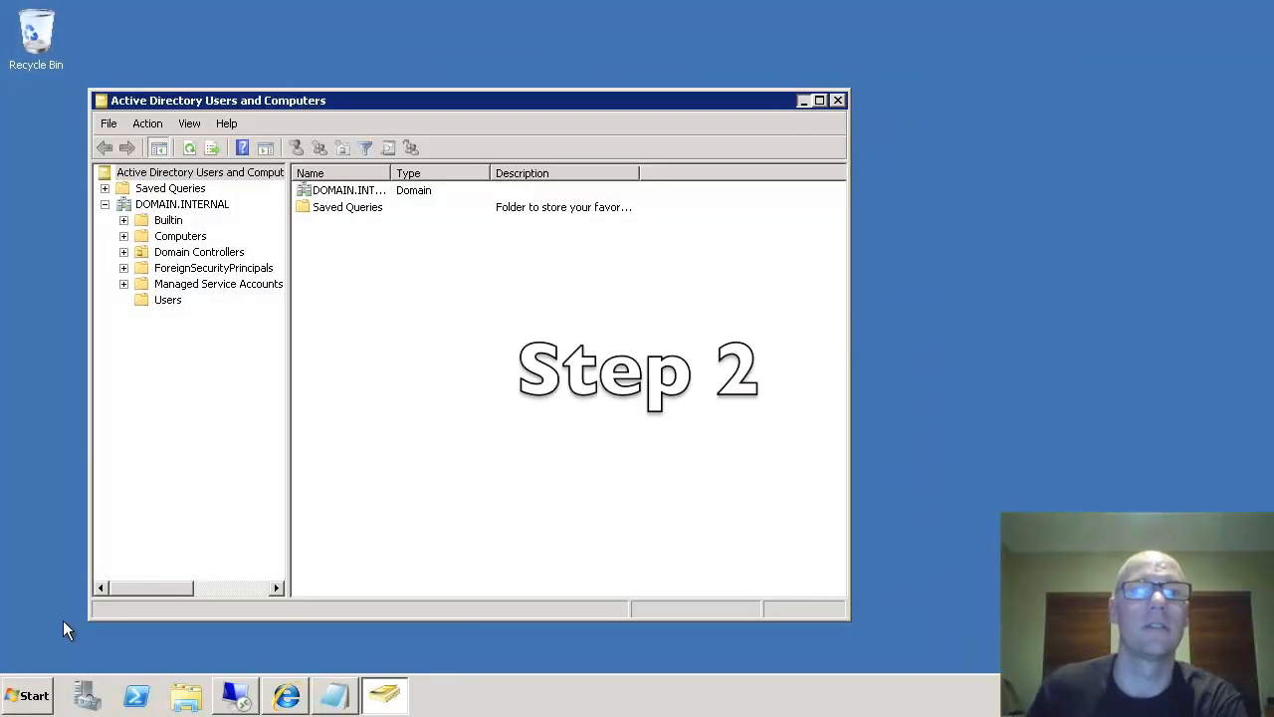
left_click(28, 695)
left_click(306, 582)
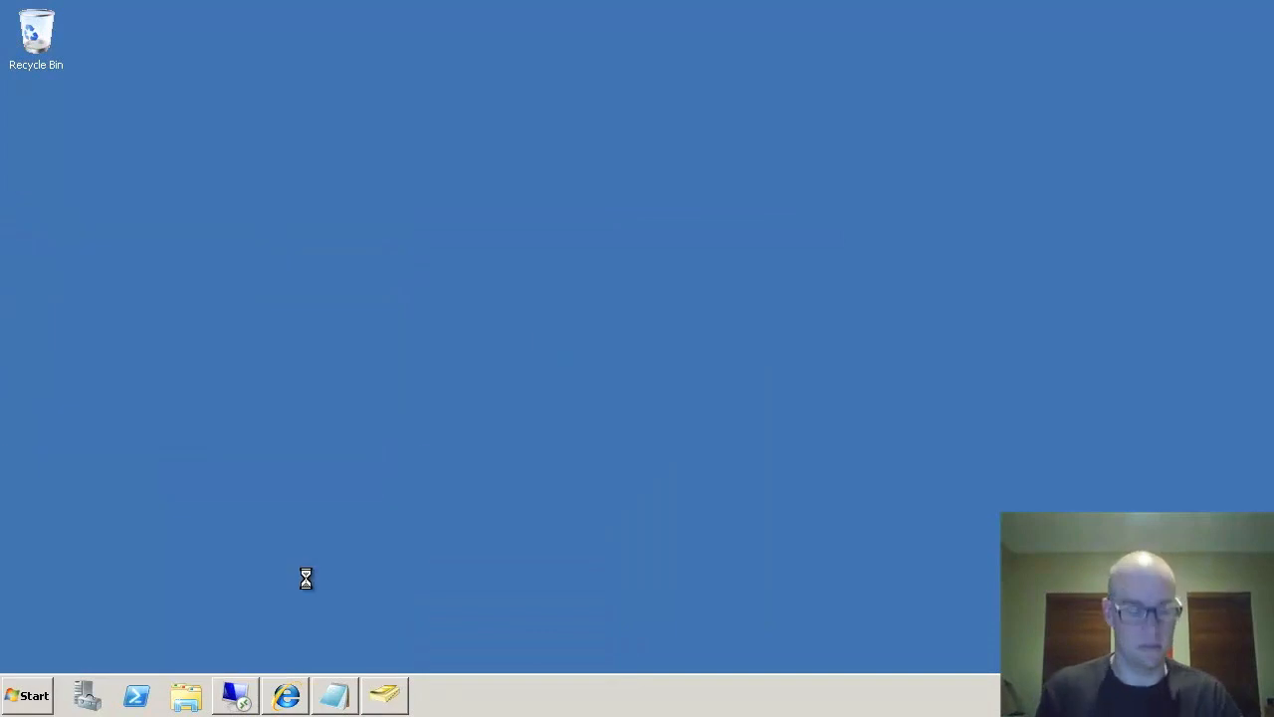
type("cmd")
key("Return")
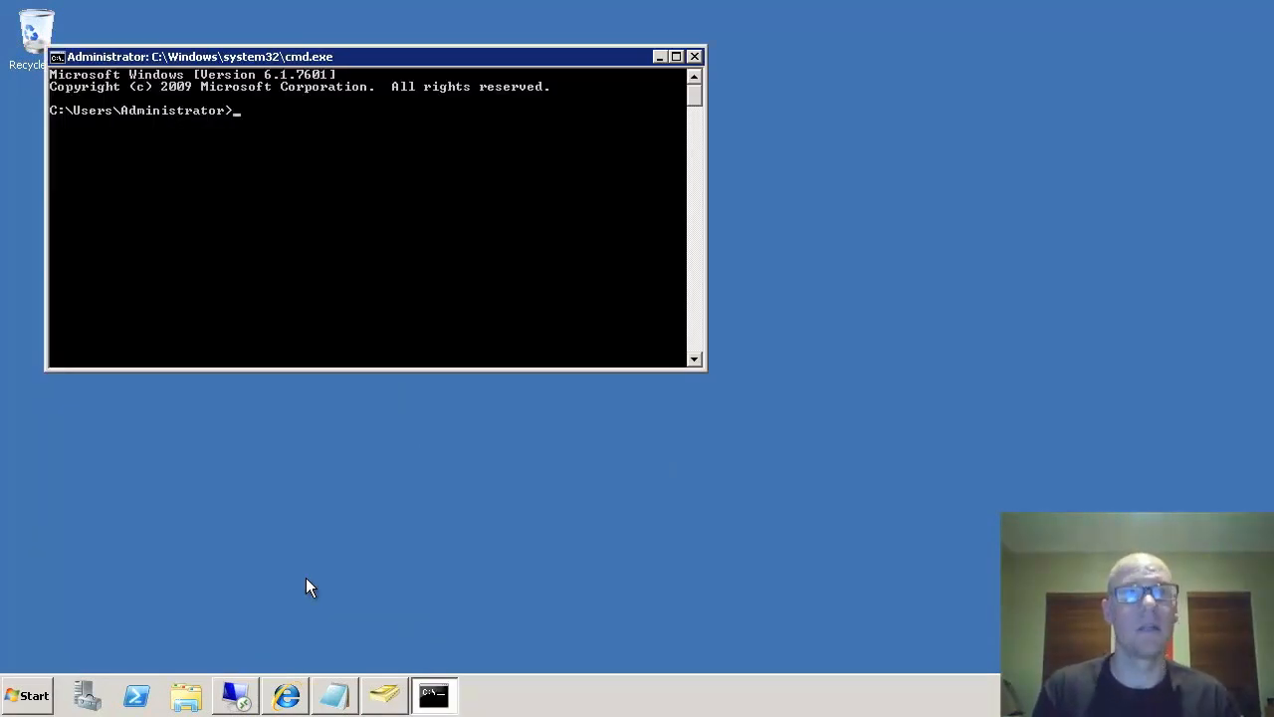
key("BackSpace")
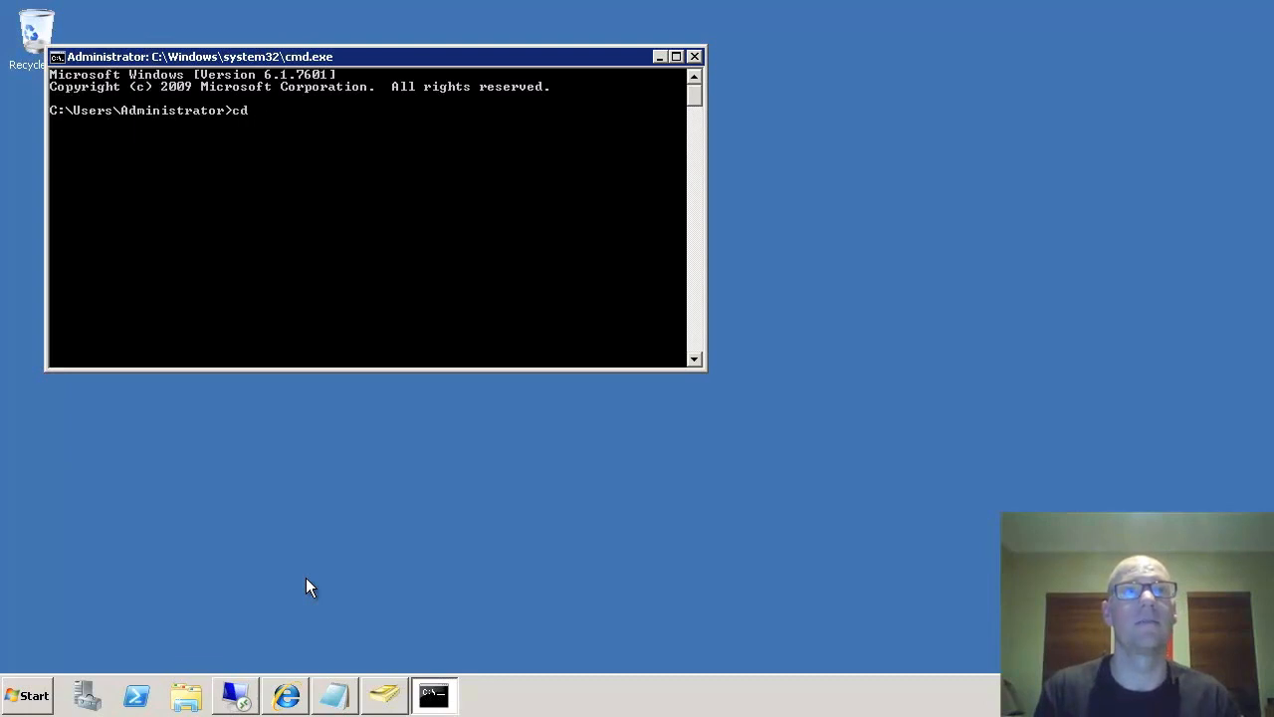
type("cd \\")
key("Return")
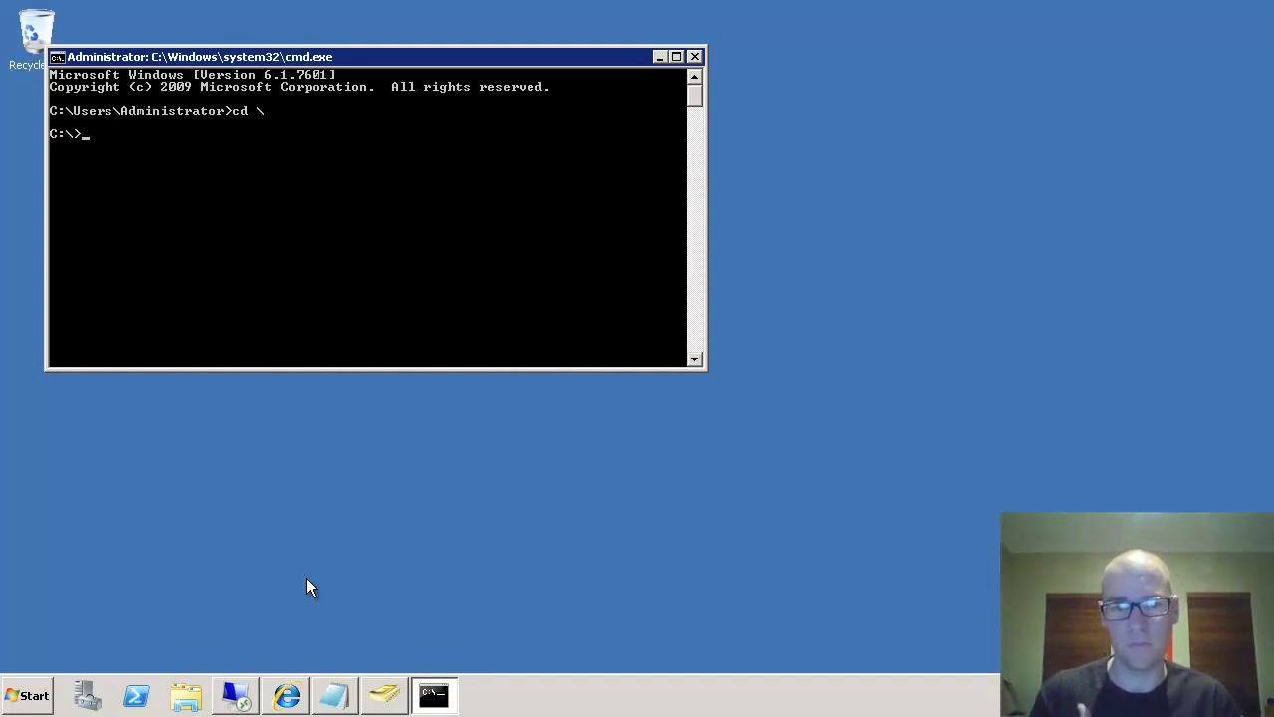
- Register SPN BICMS/biservice.domain.internal on biservice with setspn -a
type("setspn -")
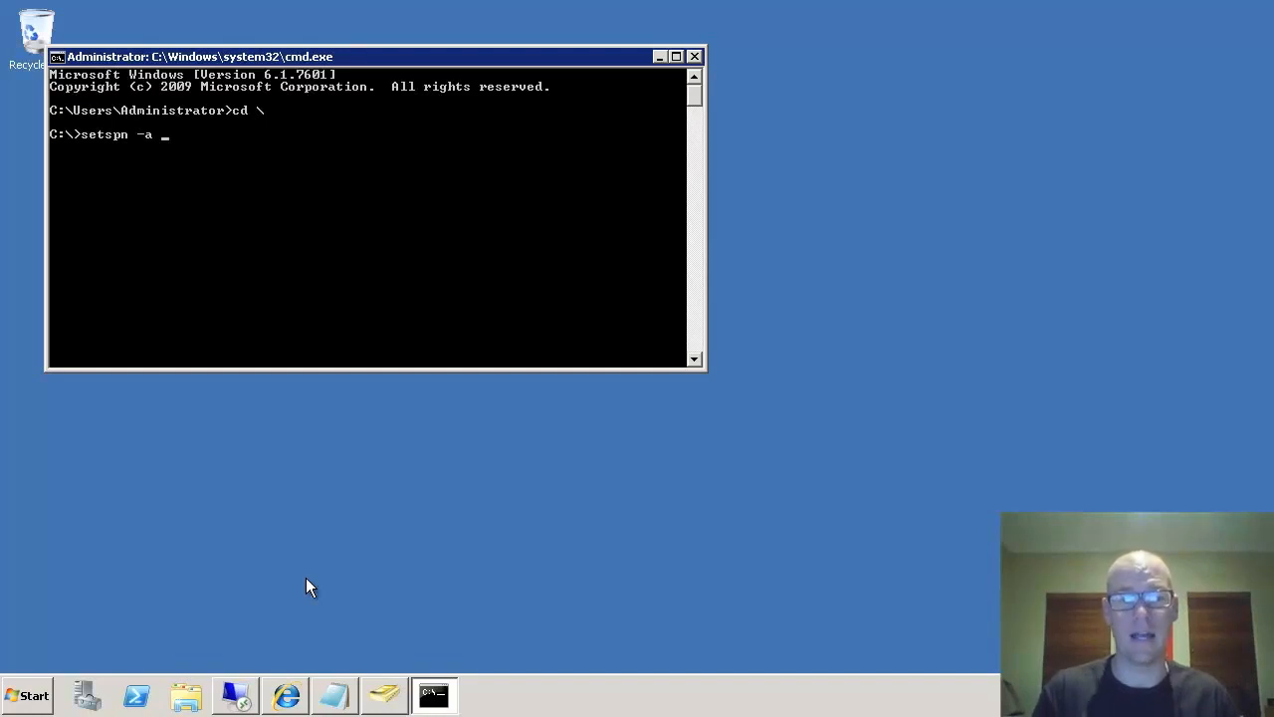
type("a BICMS")
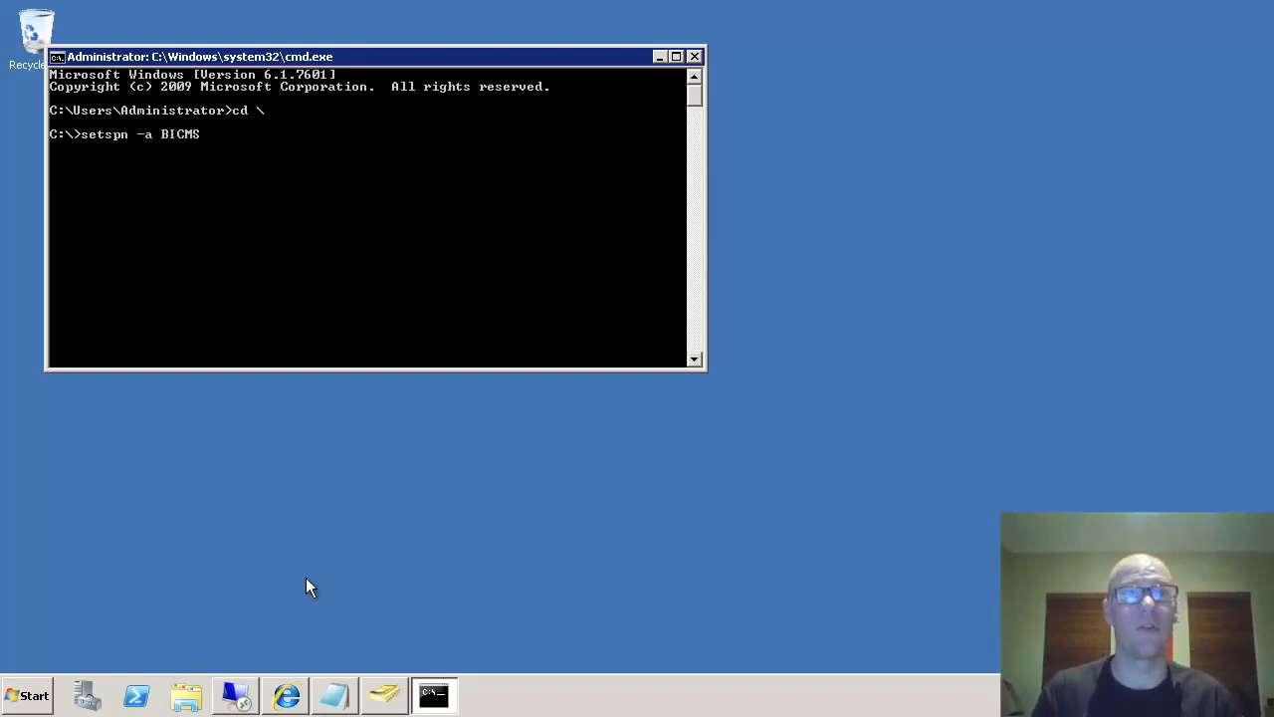
type("/biservice.dom")
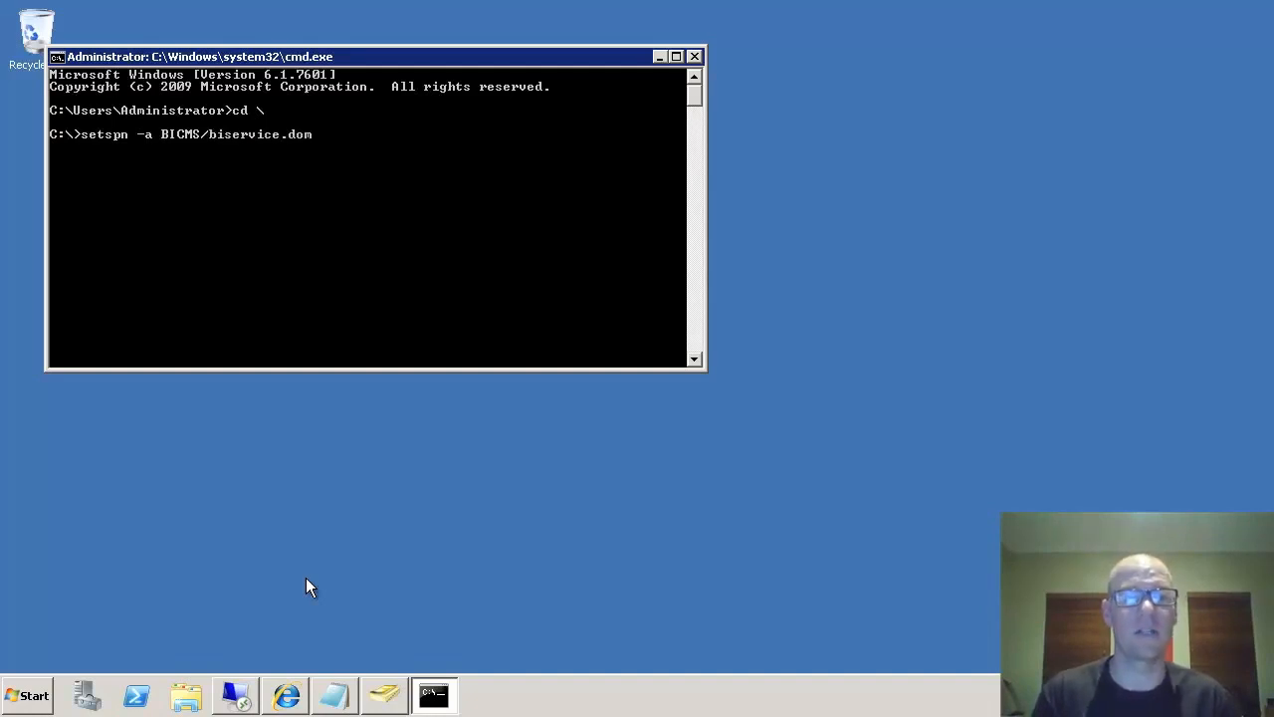
type("ain.internal biservice")
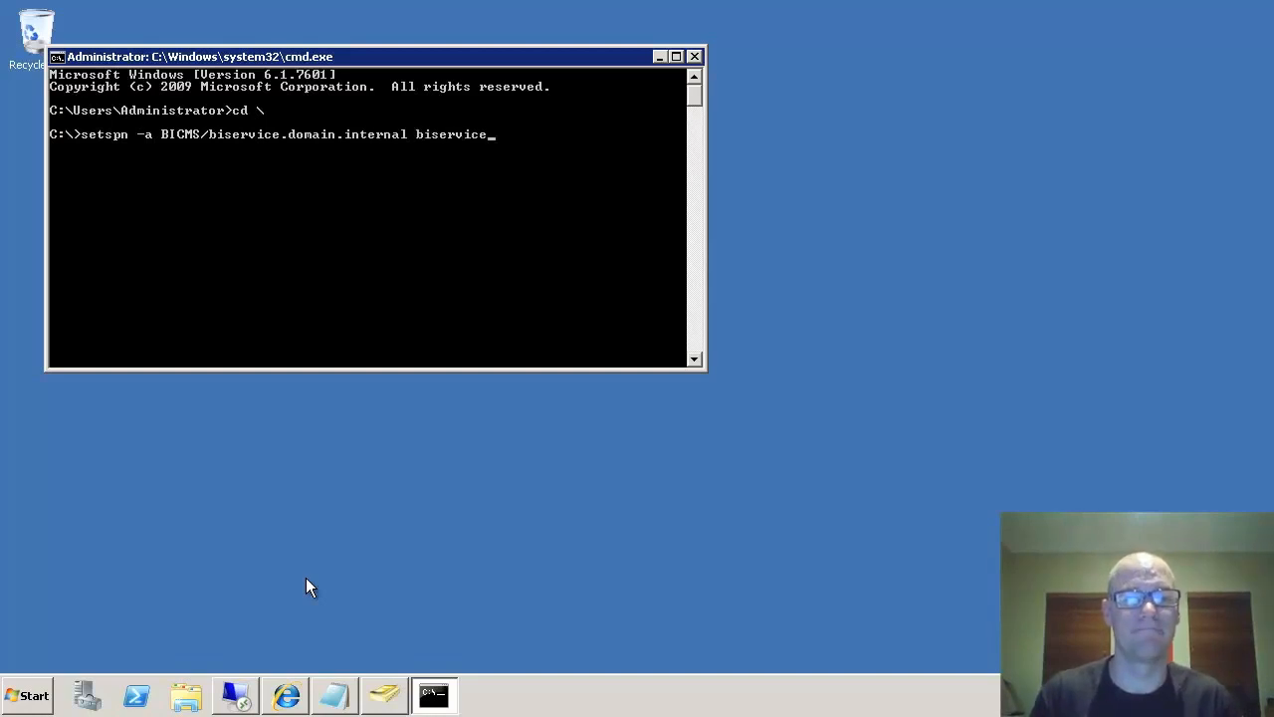
key("Return")
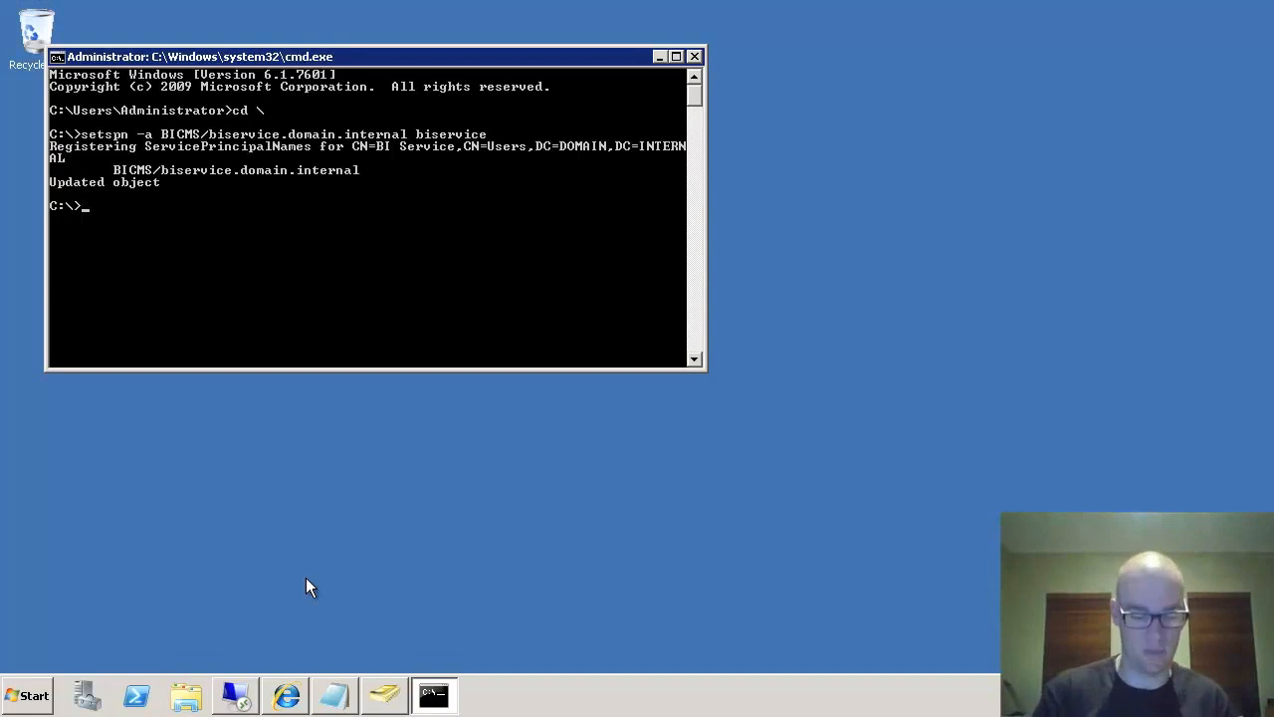
type("setspn -")
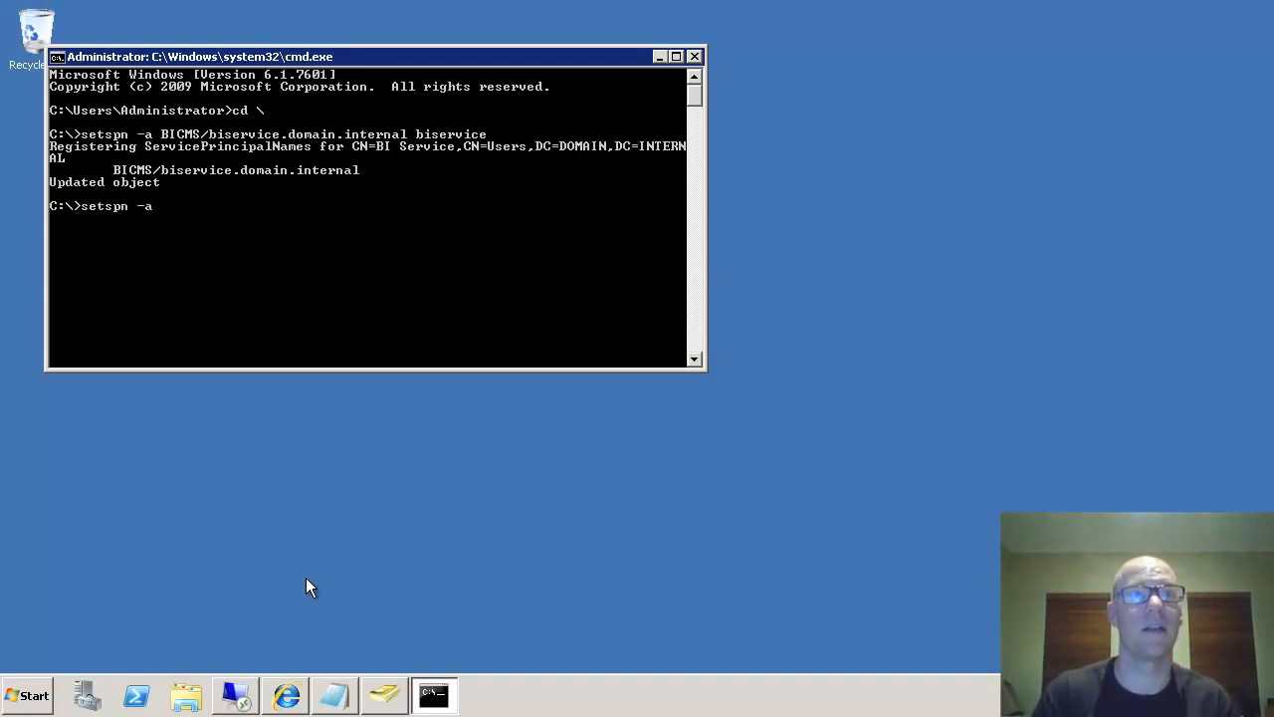
type("a HTTP/biserver")
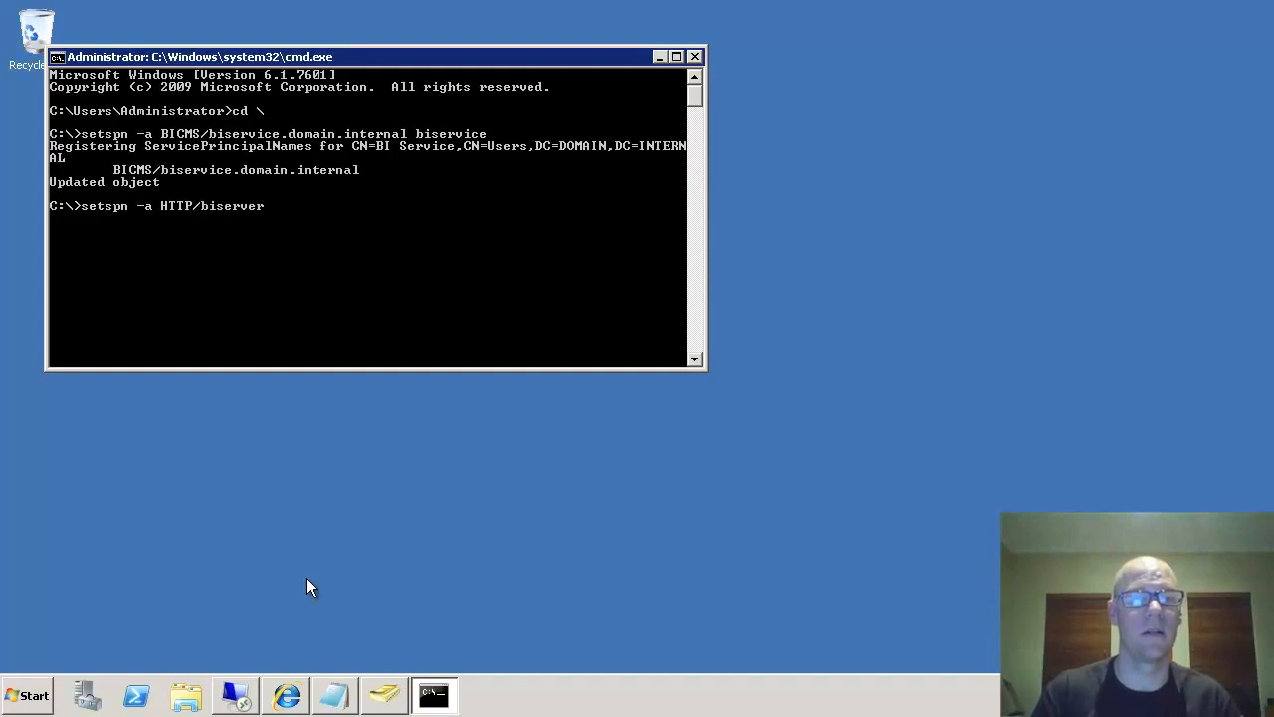
- Add SPNs HTTP/bi4server and HTTP/bi4server.domain.internal for biservice, then list them with setspn -l
type("os")
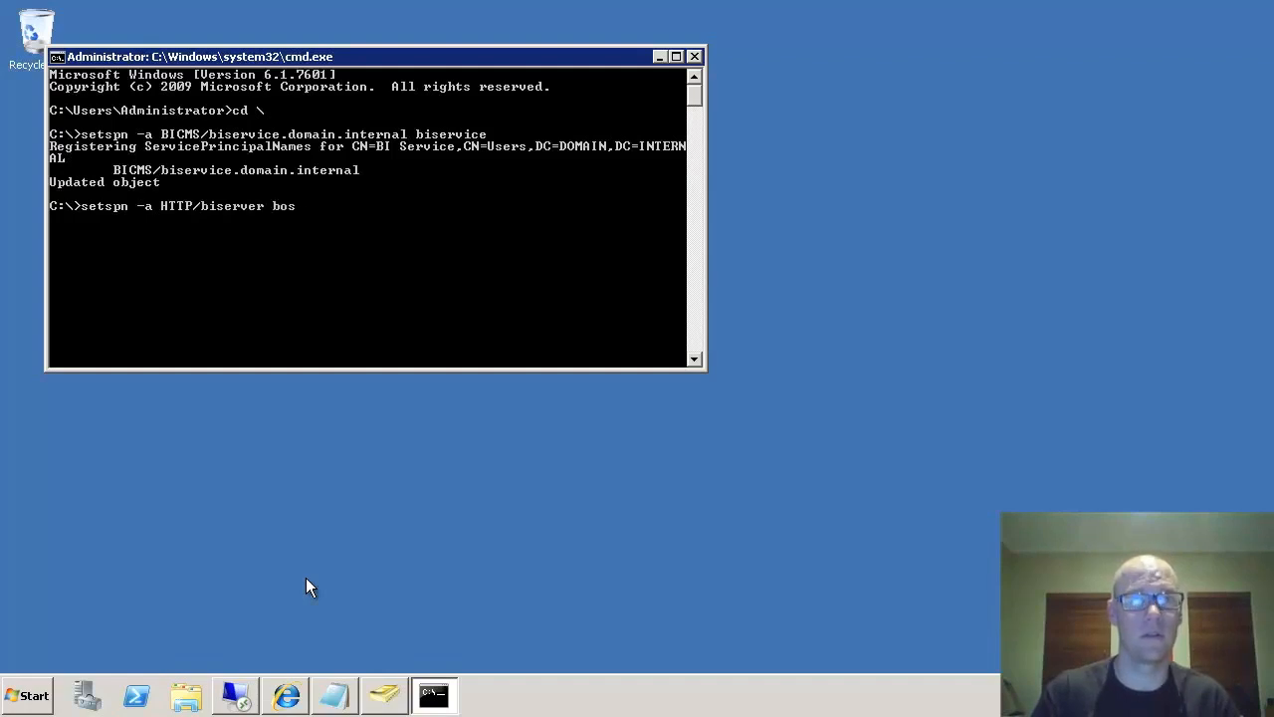
key("BackSpace")
key("BackSpace")
type("iservice")
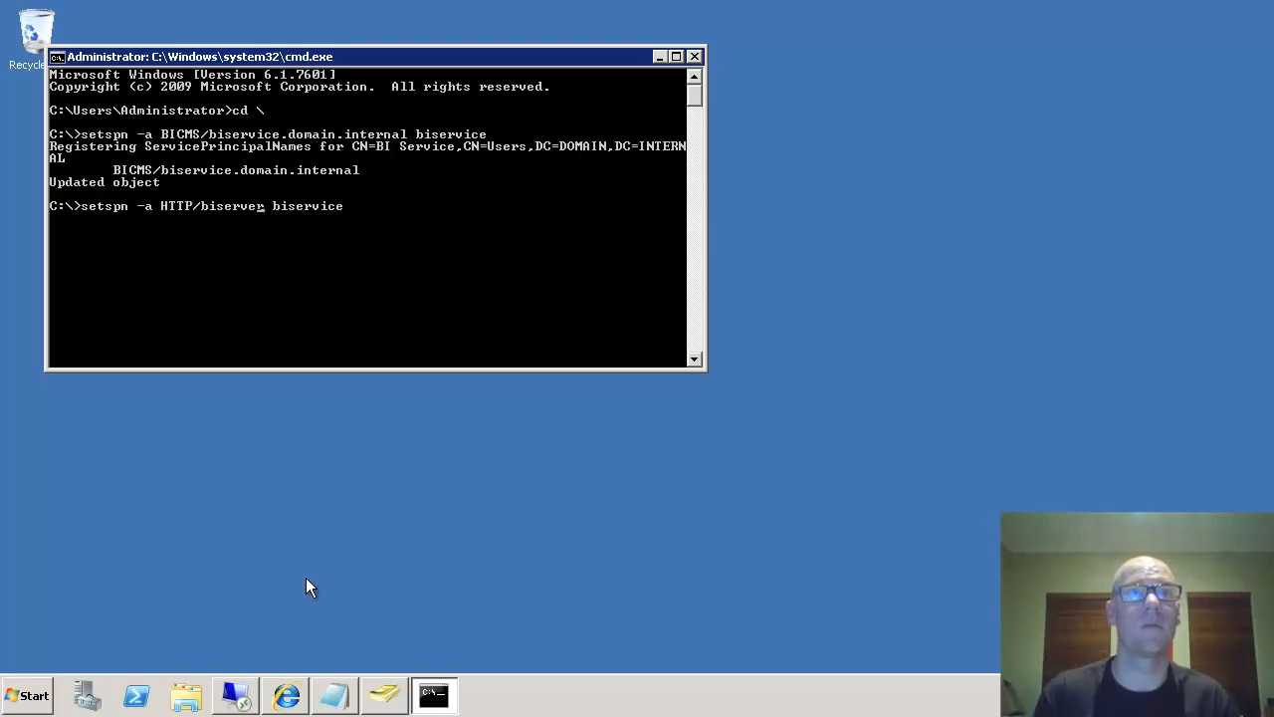
type("4")
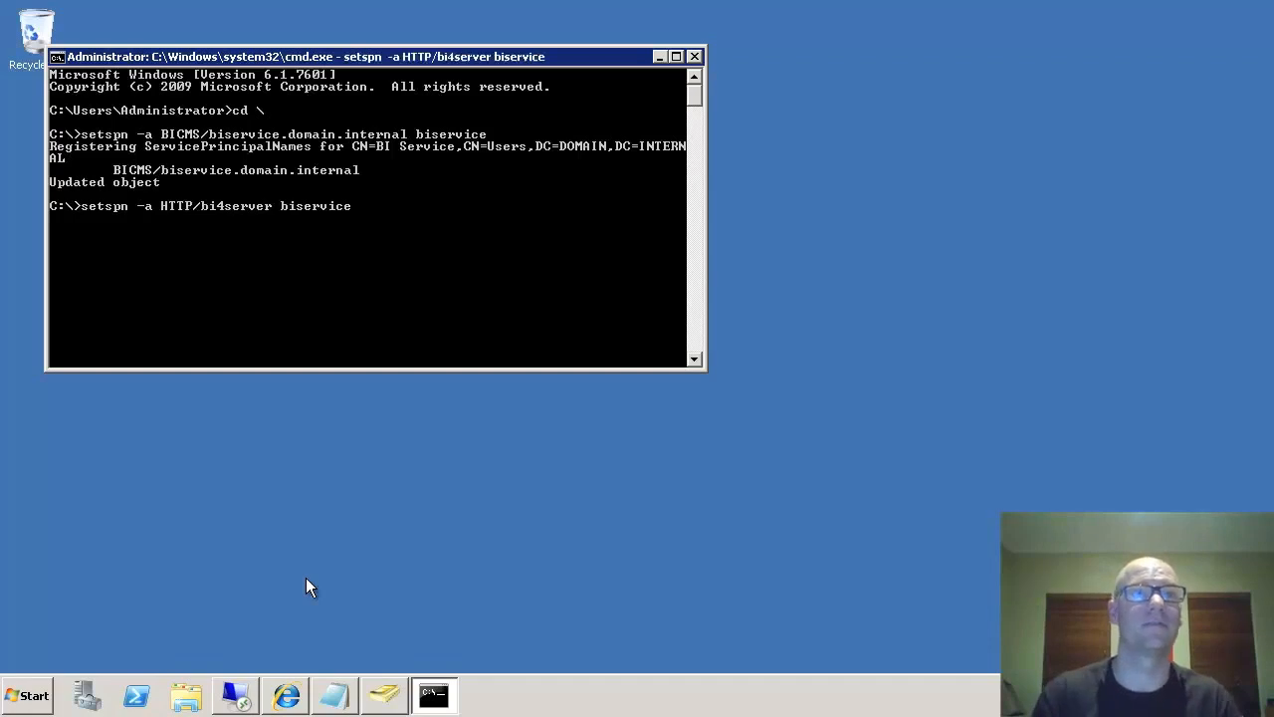
key("Return")
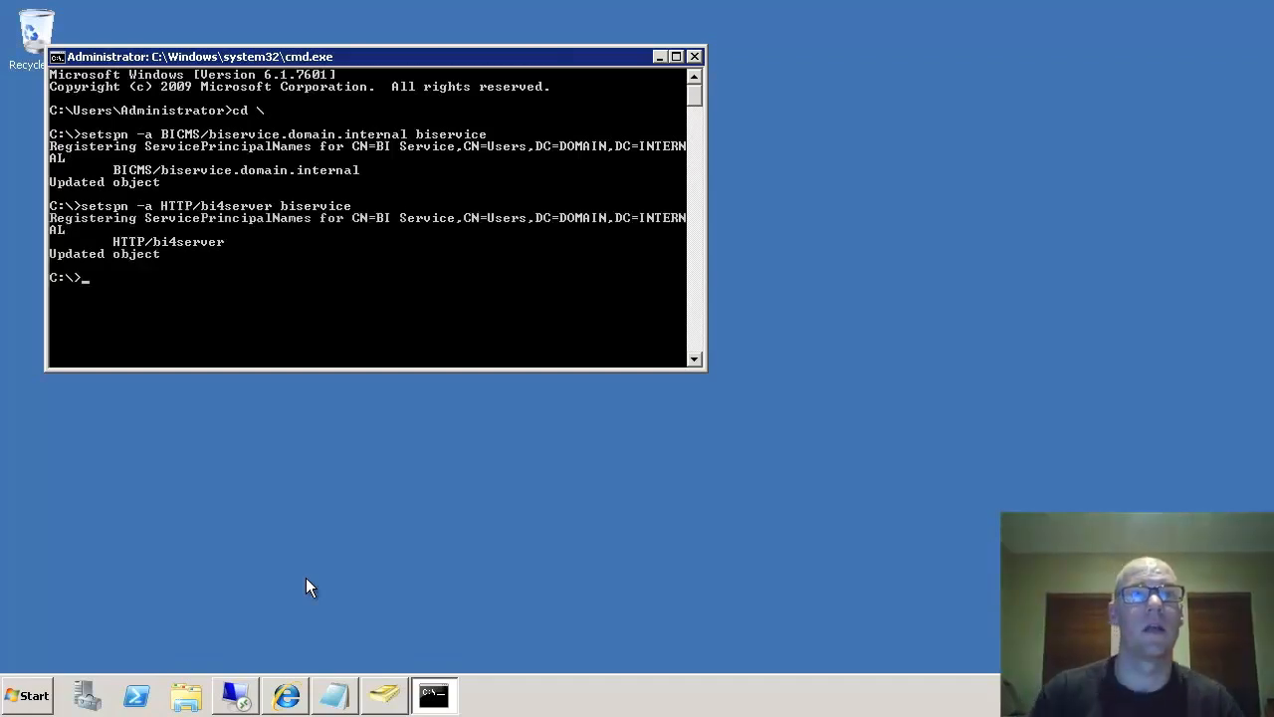
key("Up")
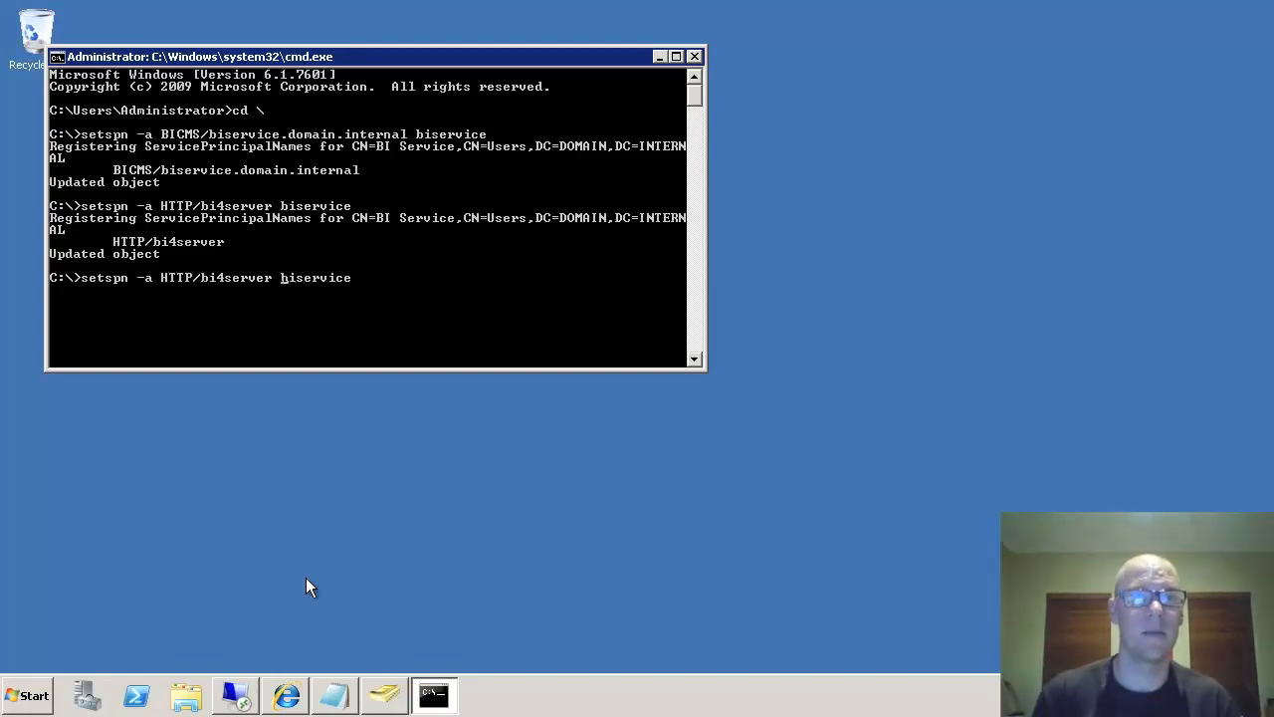
type(".domain.internal")
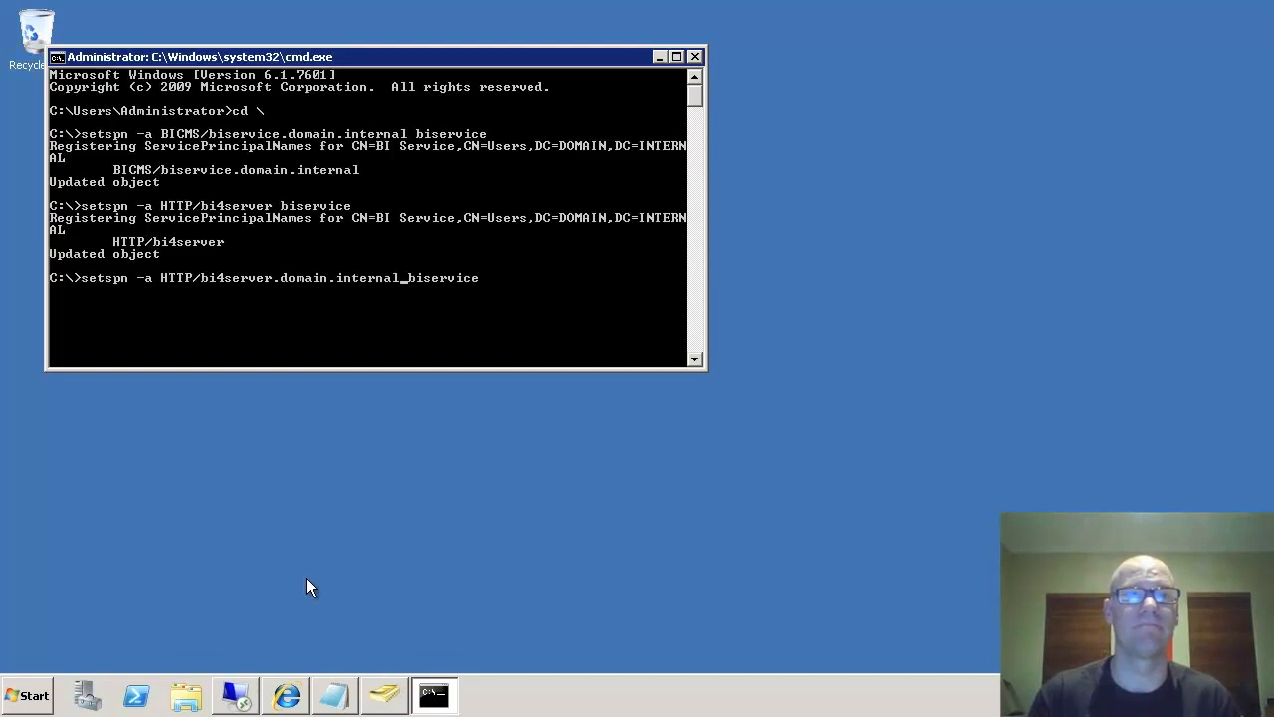
key("Return")
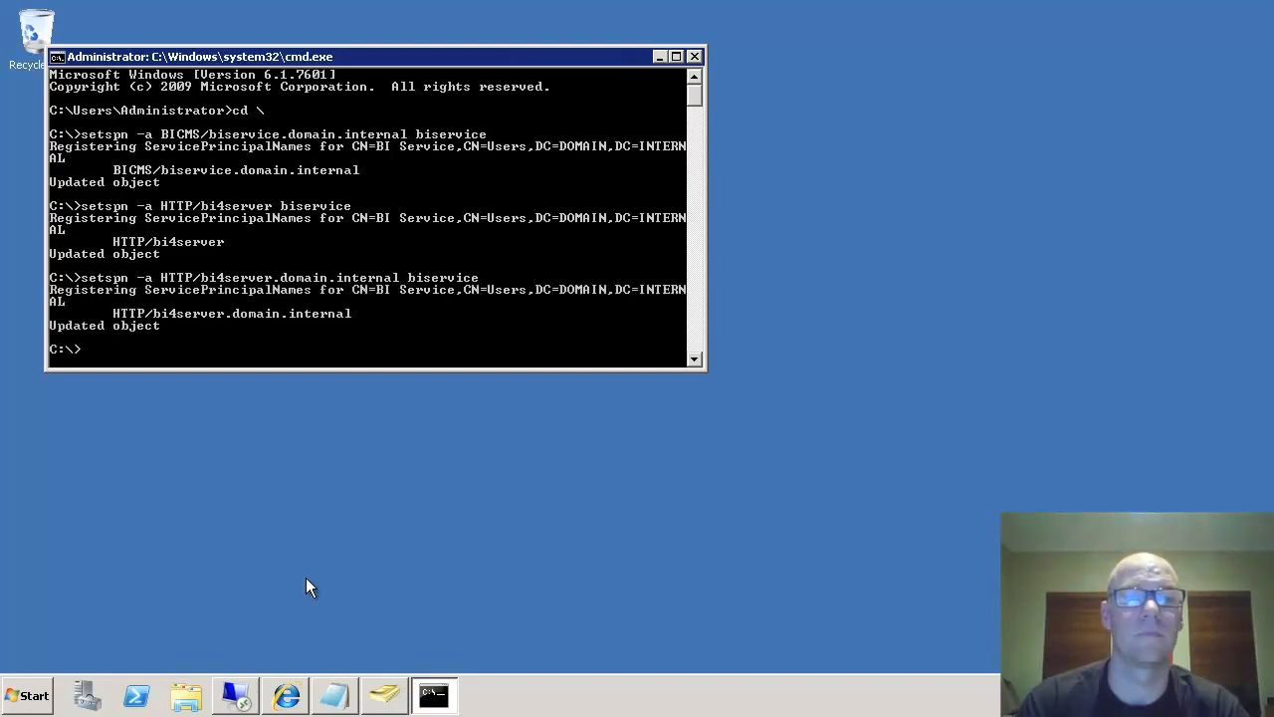
type("setspn -l")
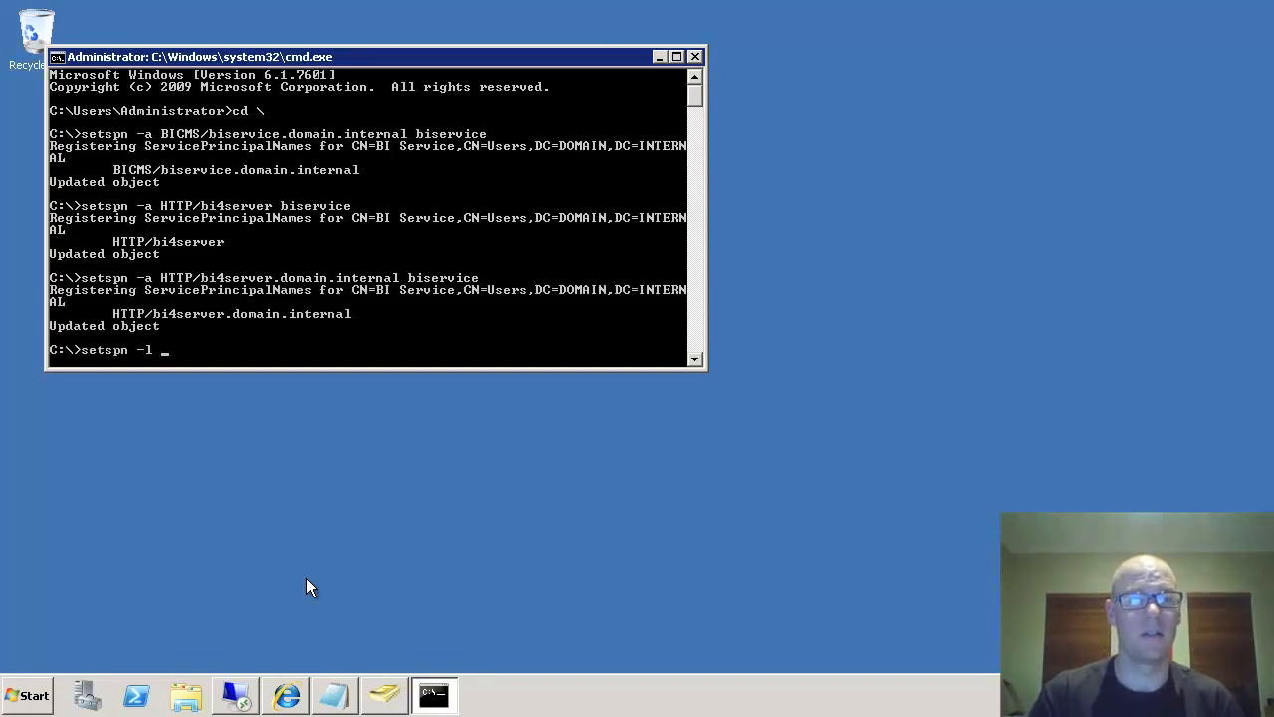
type(" biservice")
key("Return")
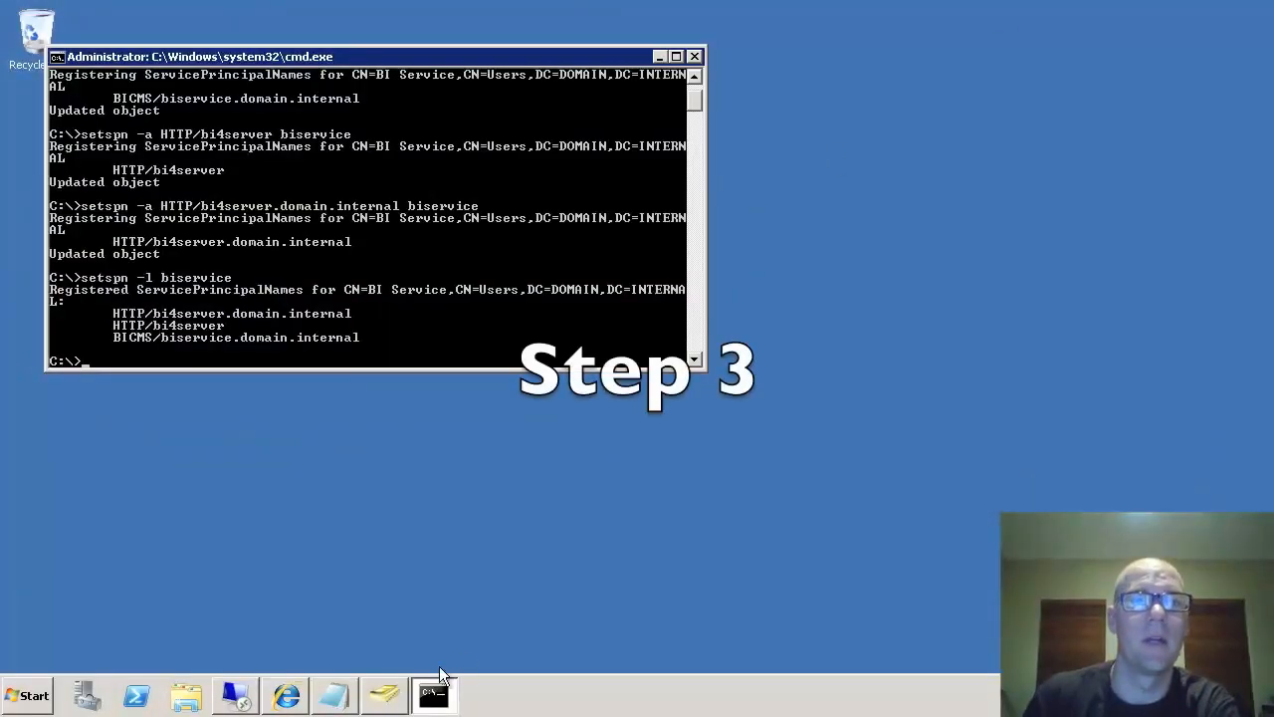
- On BI Service's Delegation tab, choose trust for delegation to any service (Kerberos only) and apply
left_click(387, 697)
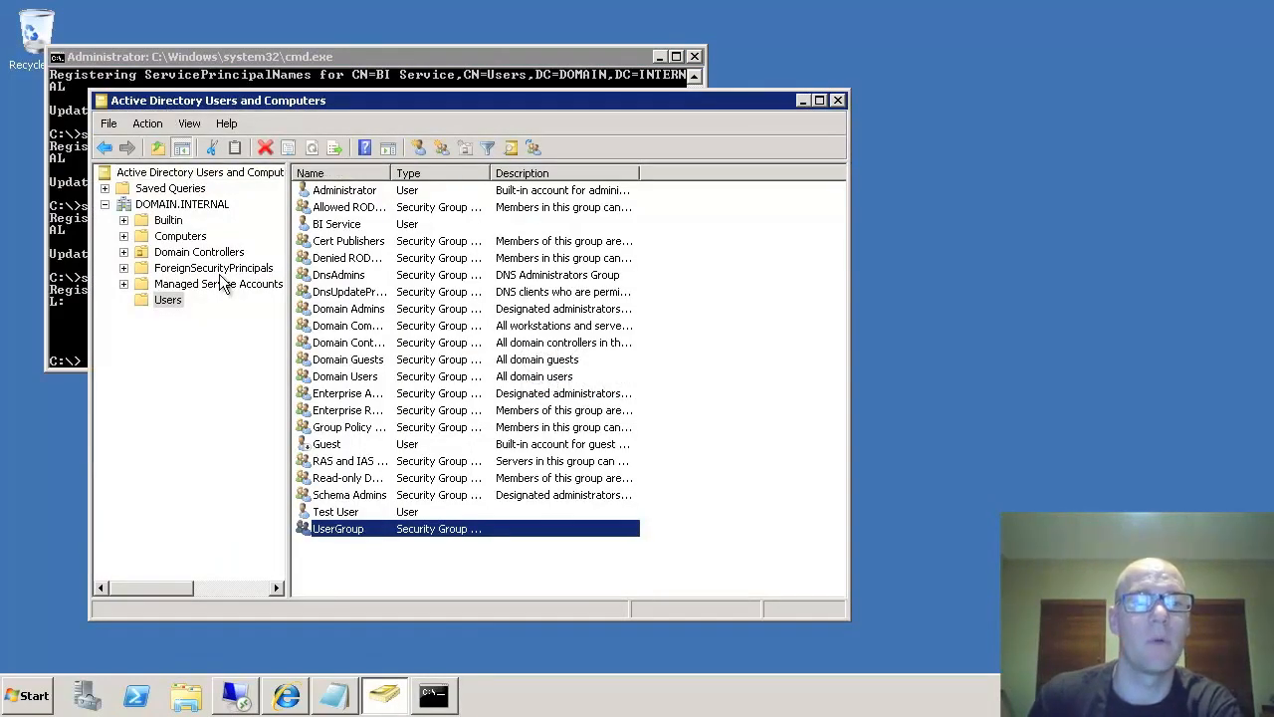
left_click(350, 227)
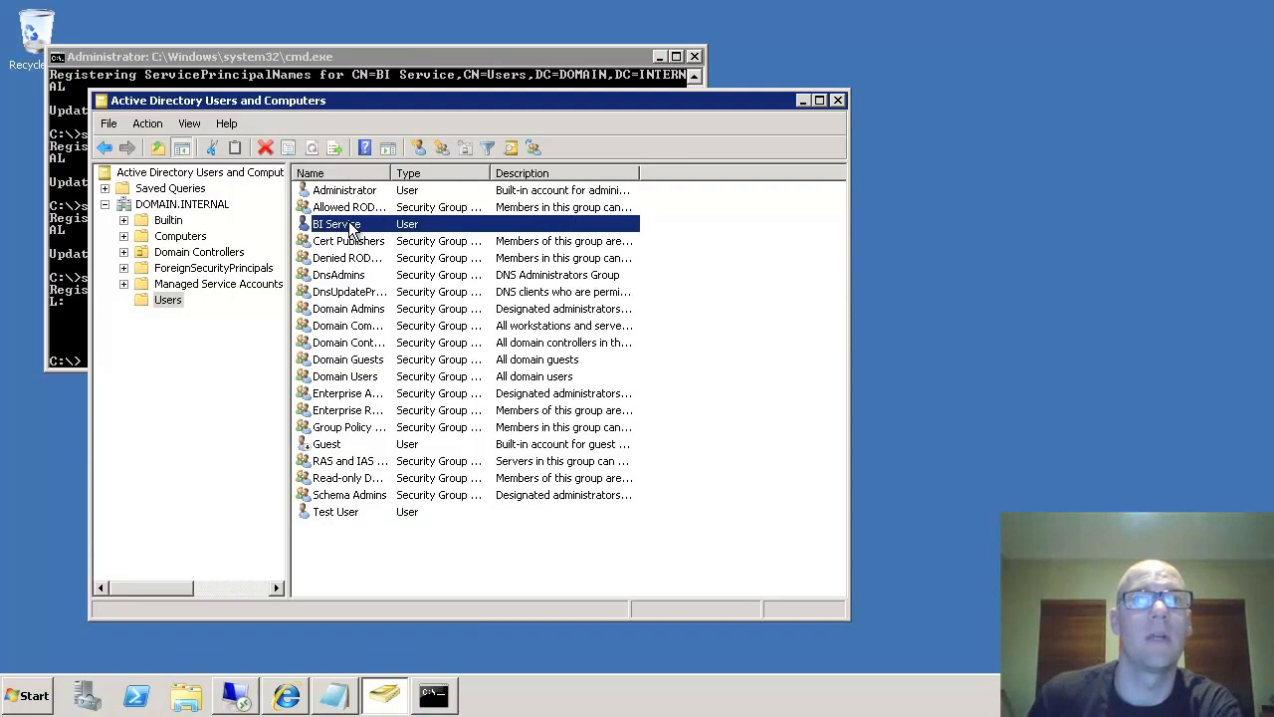
right_click(351, 227)
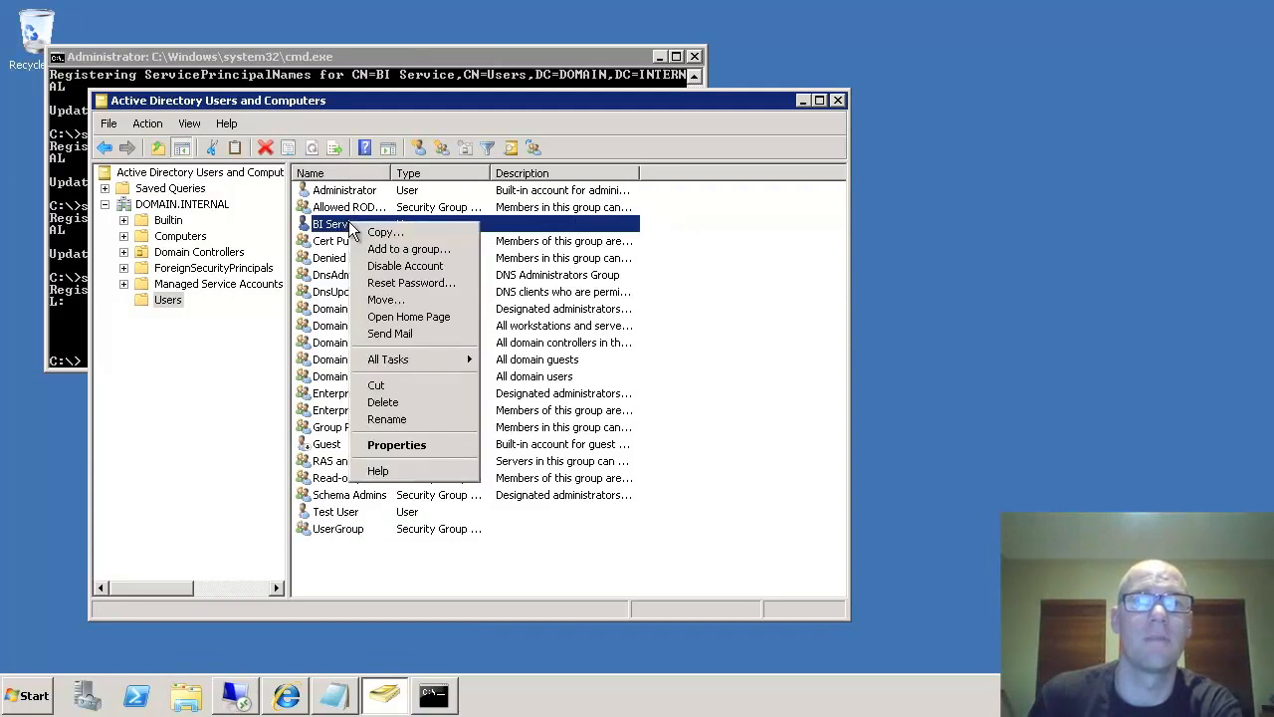
left_click(397, 445)
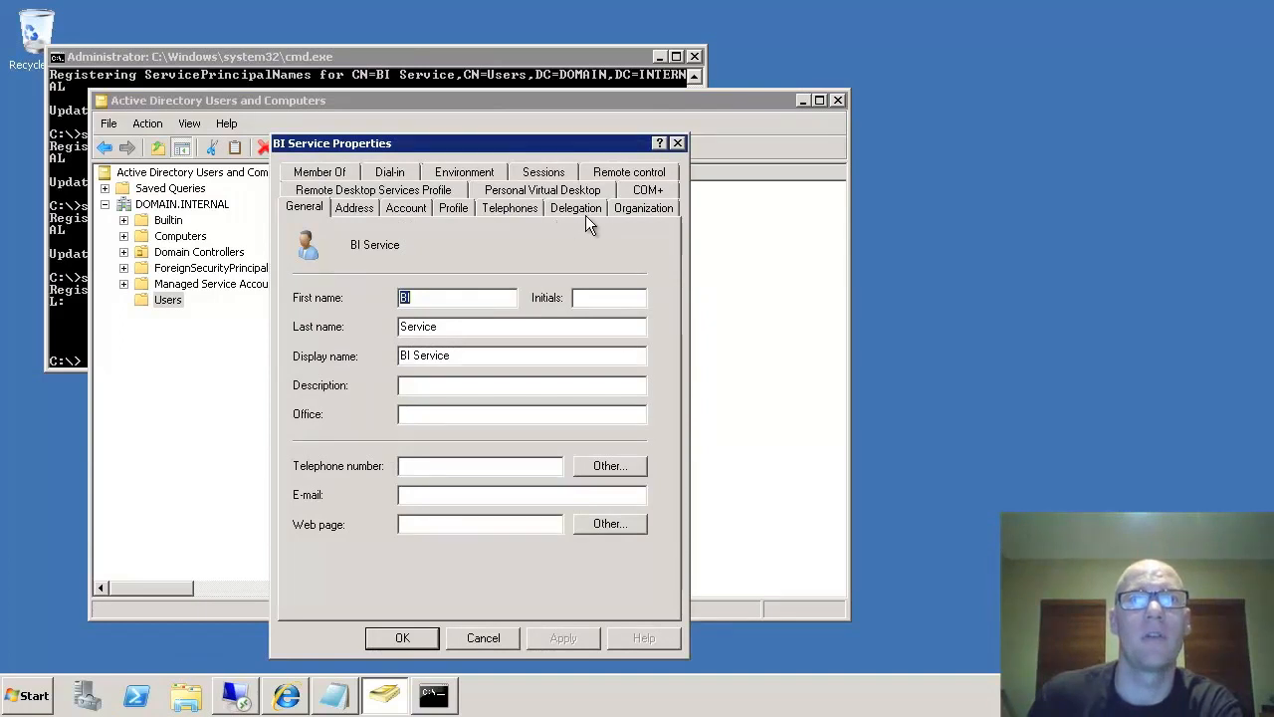
left_click(588, 213)
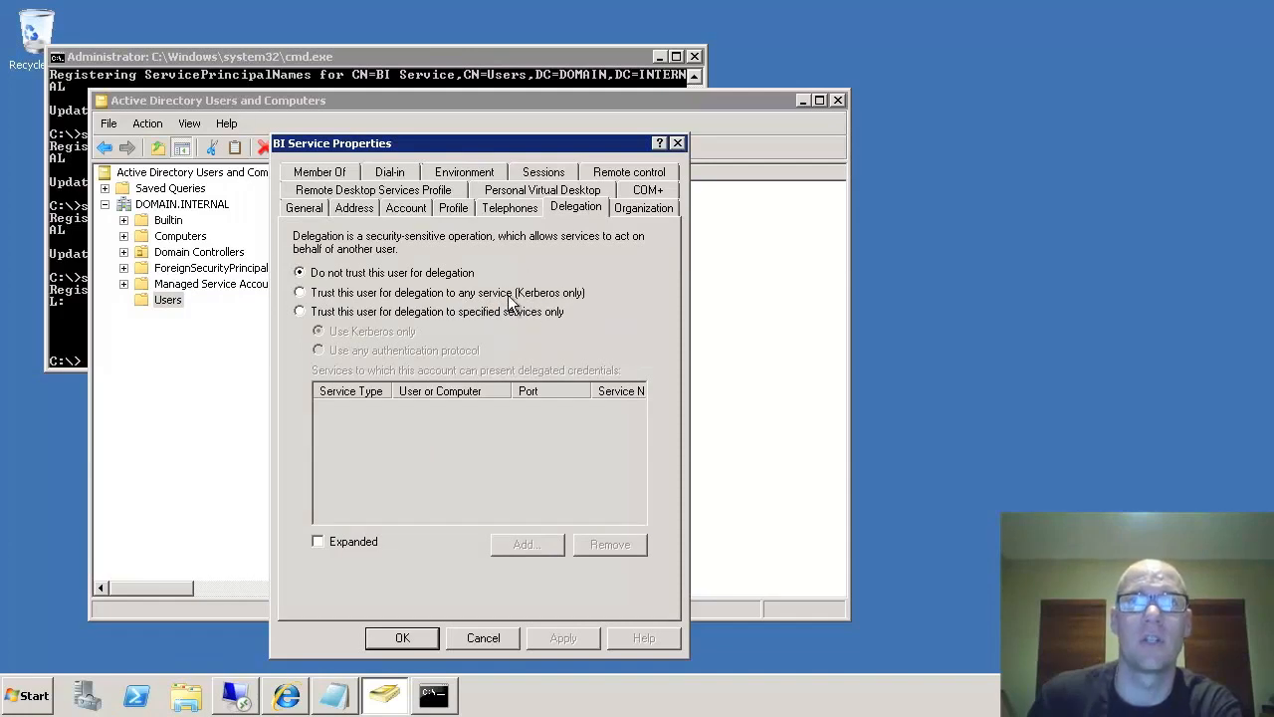
left_click(347, 292)
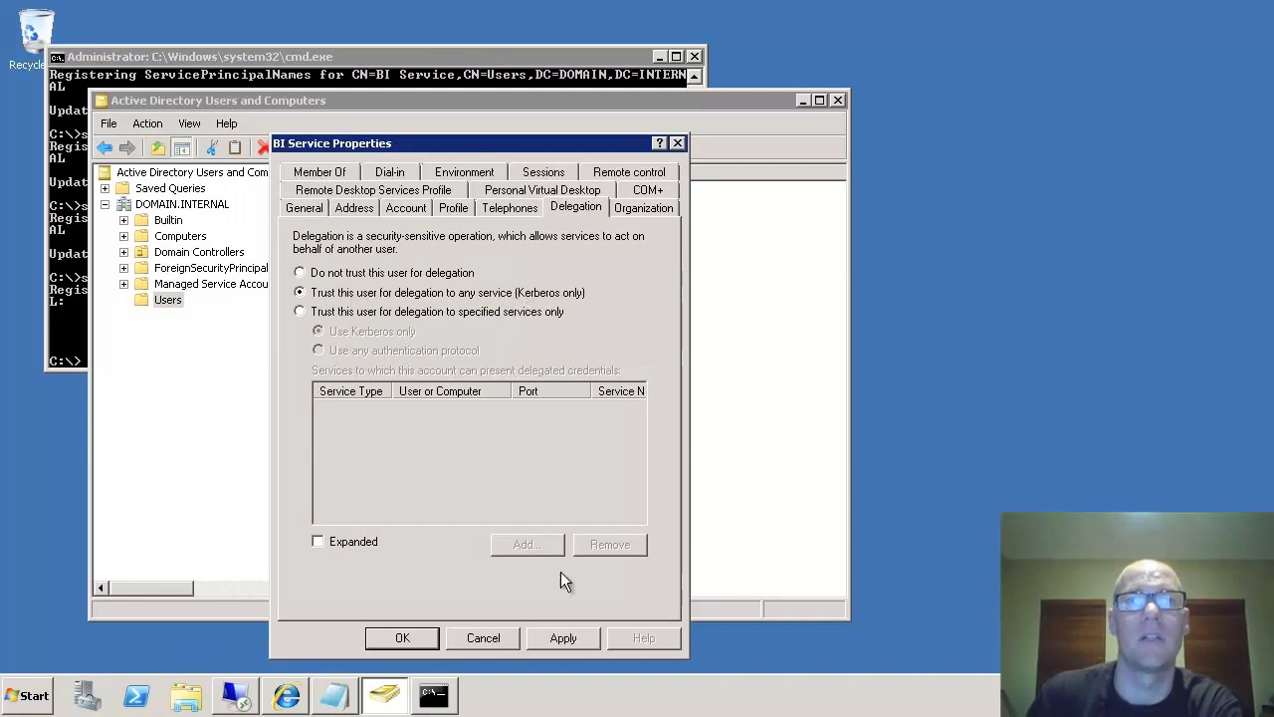
left_click(562, 640)
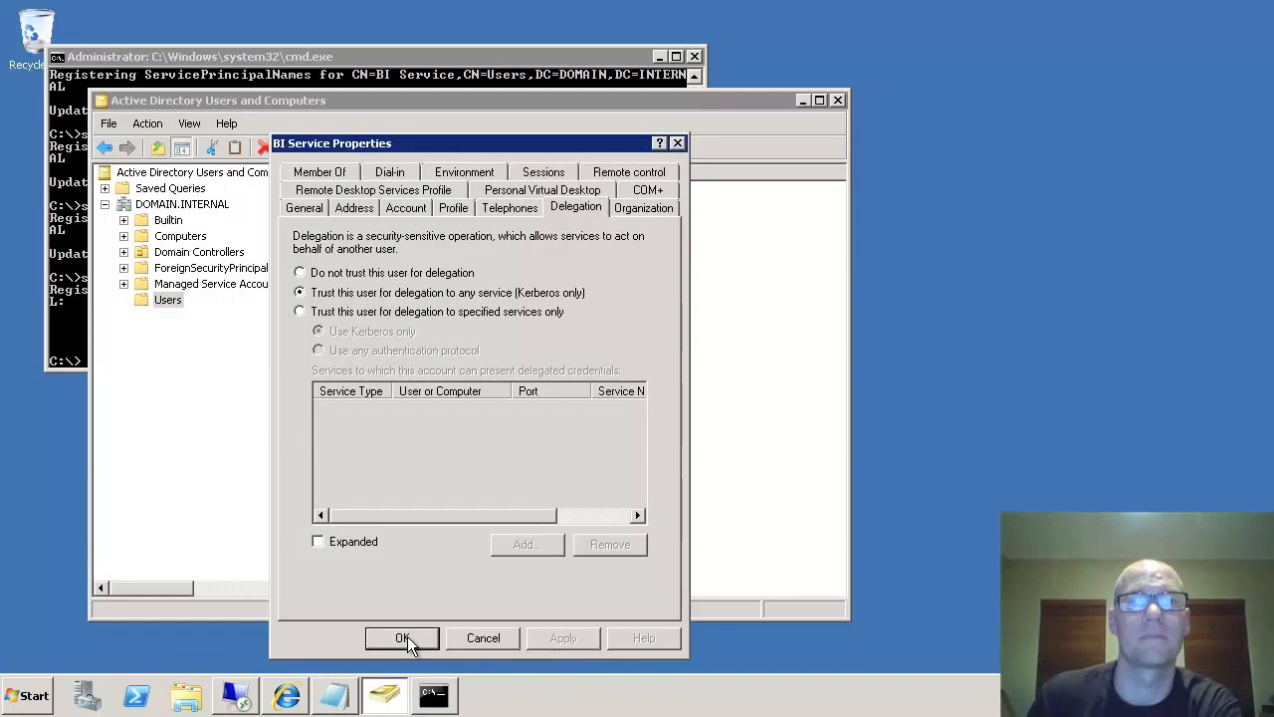
left_click(402, 638)
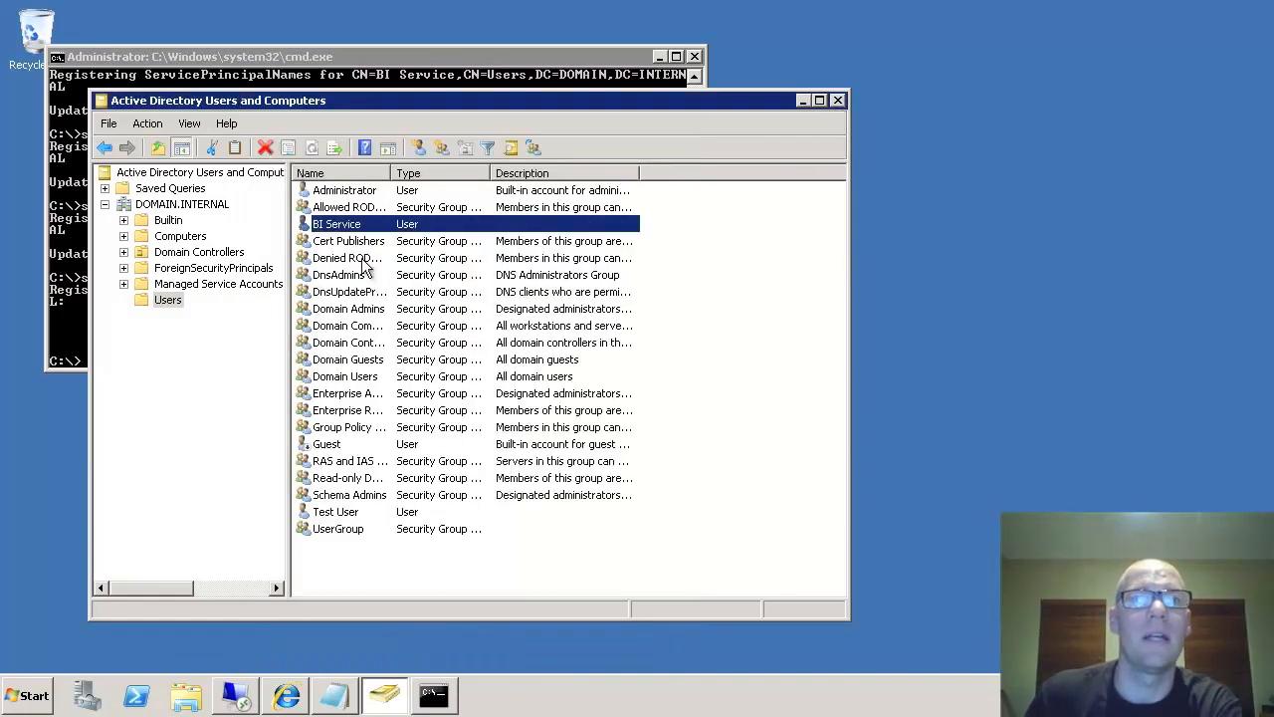
- Glance at Test User's properties, then open UserGroup's Members tab to confirm BI Service is listed
left_click(339, 514)
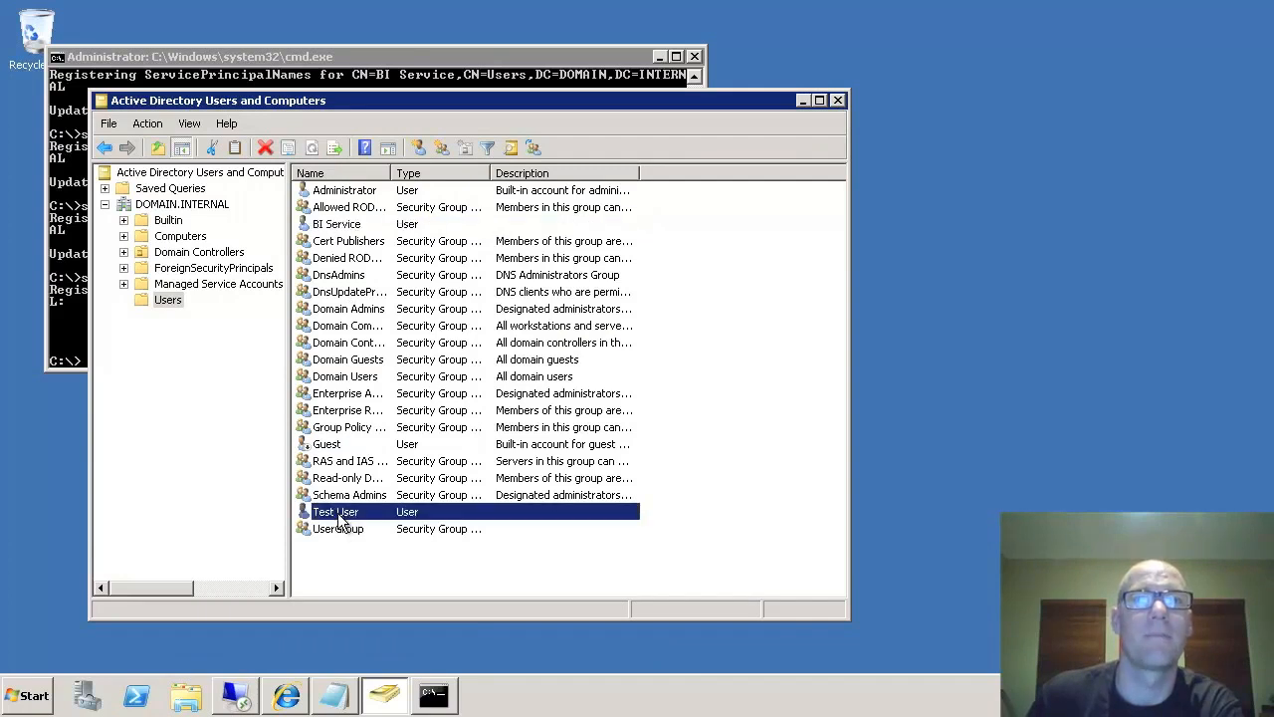
double_click(338, 514)
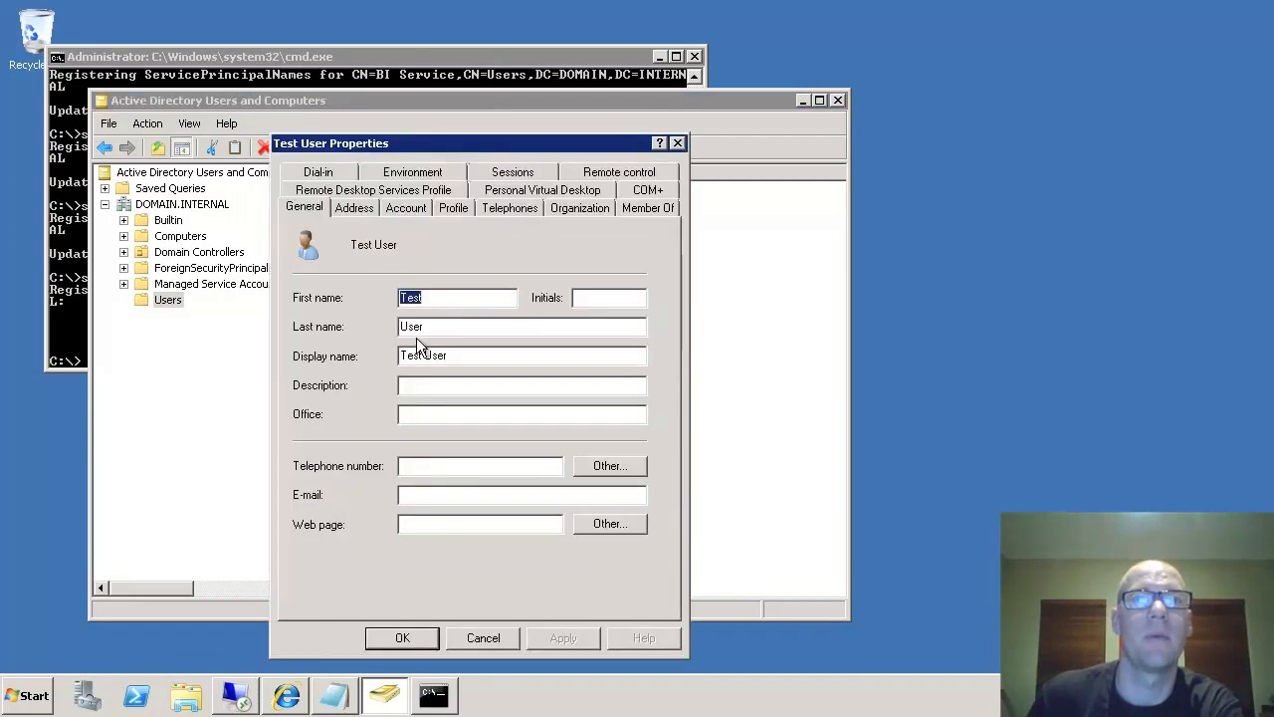
left_click(484, 638)
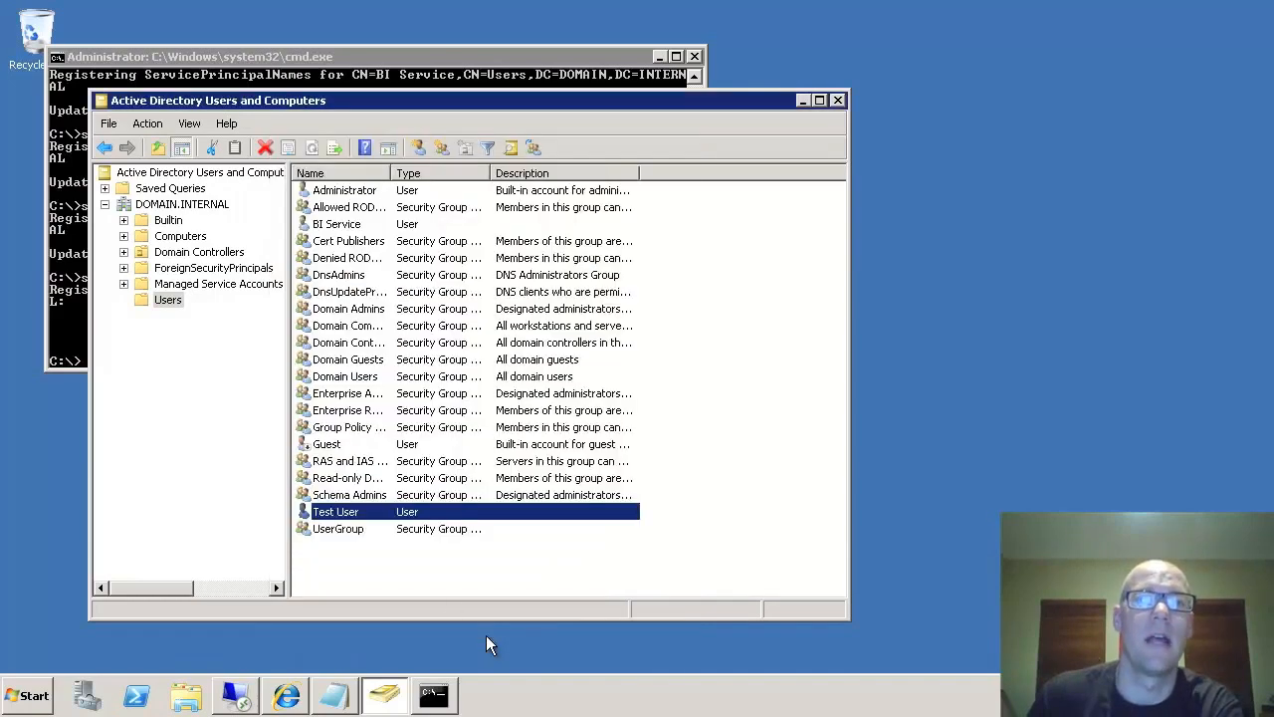
double_click(338, 529)
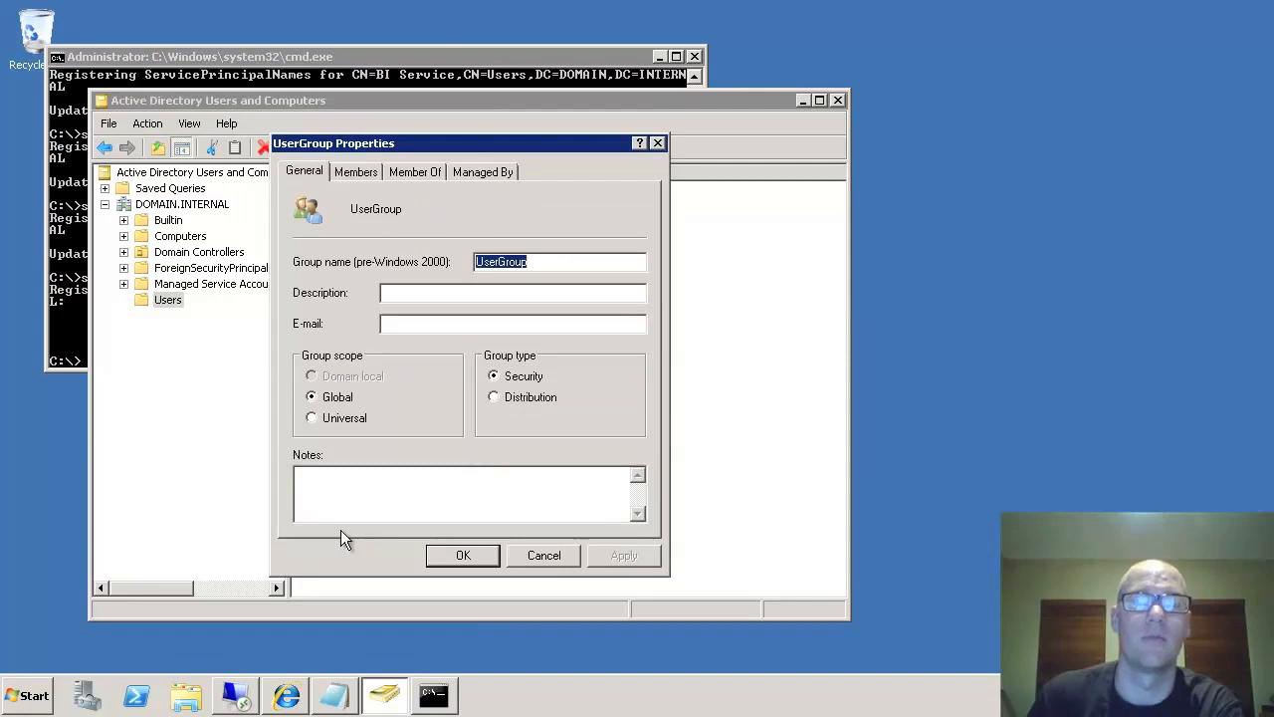
left_click(351, 176)
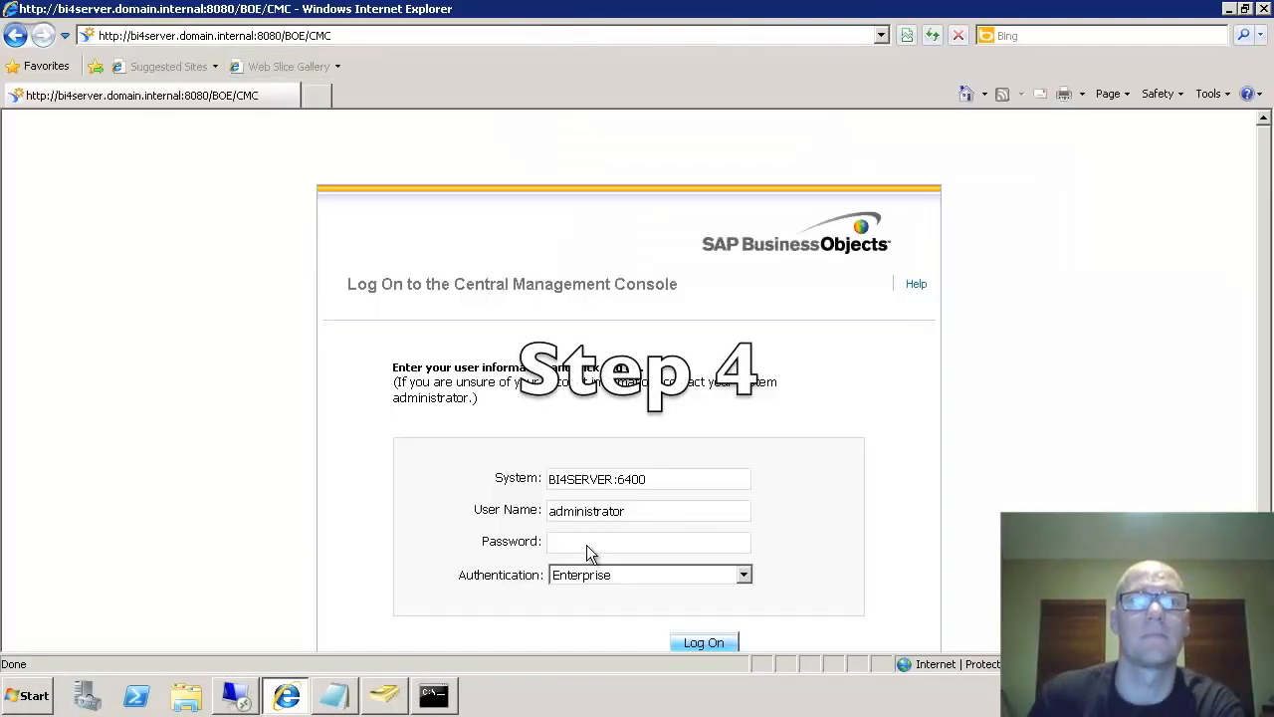
- Log on to the CMC as administrator with the password and open the Authentication page
left_click(588, 542)
type("**********")
key("Return")
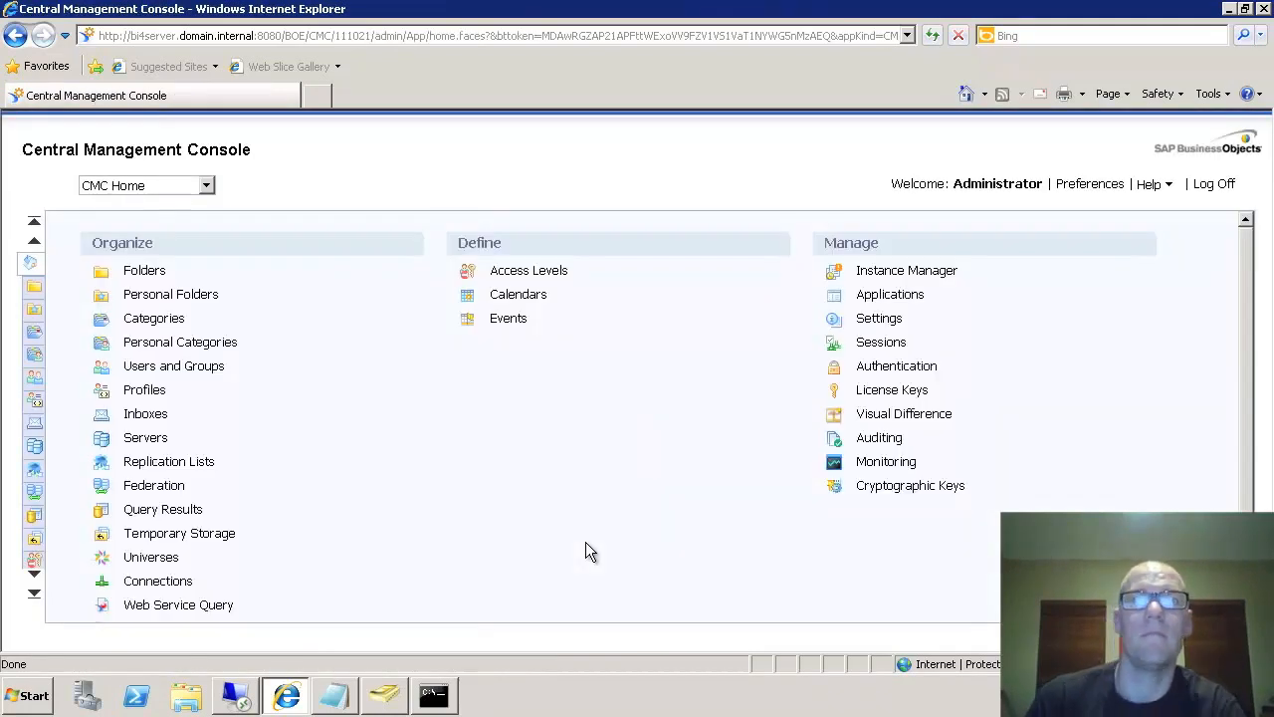
left_click(899, 371)
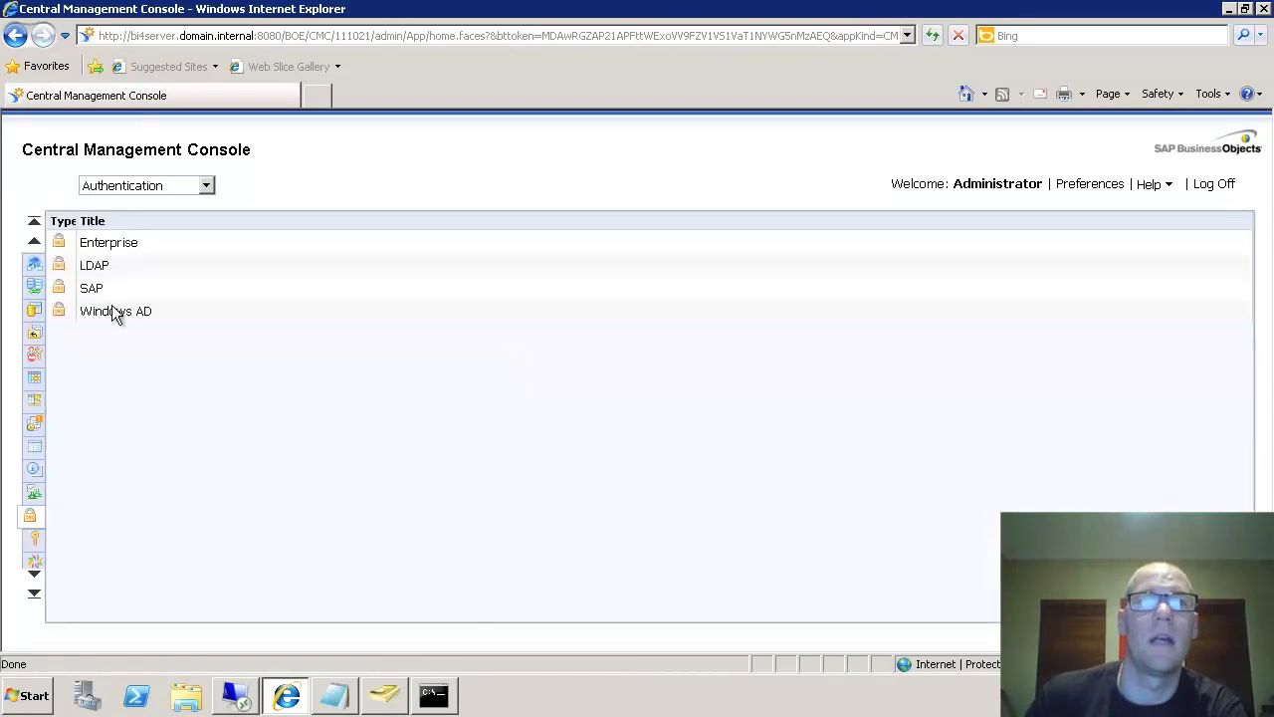
- Enable Windows AD with admin account DOMAIN\biservice, its password and default domain DOMAIN.INTERNAL
double_click(114, 311)
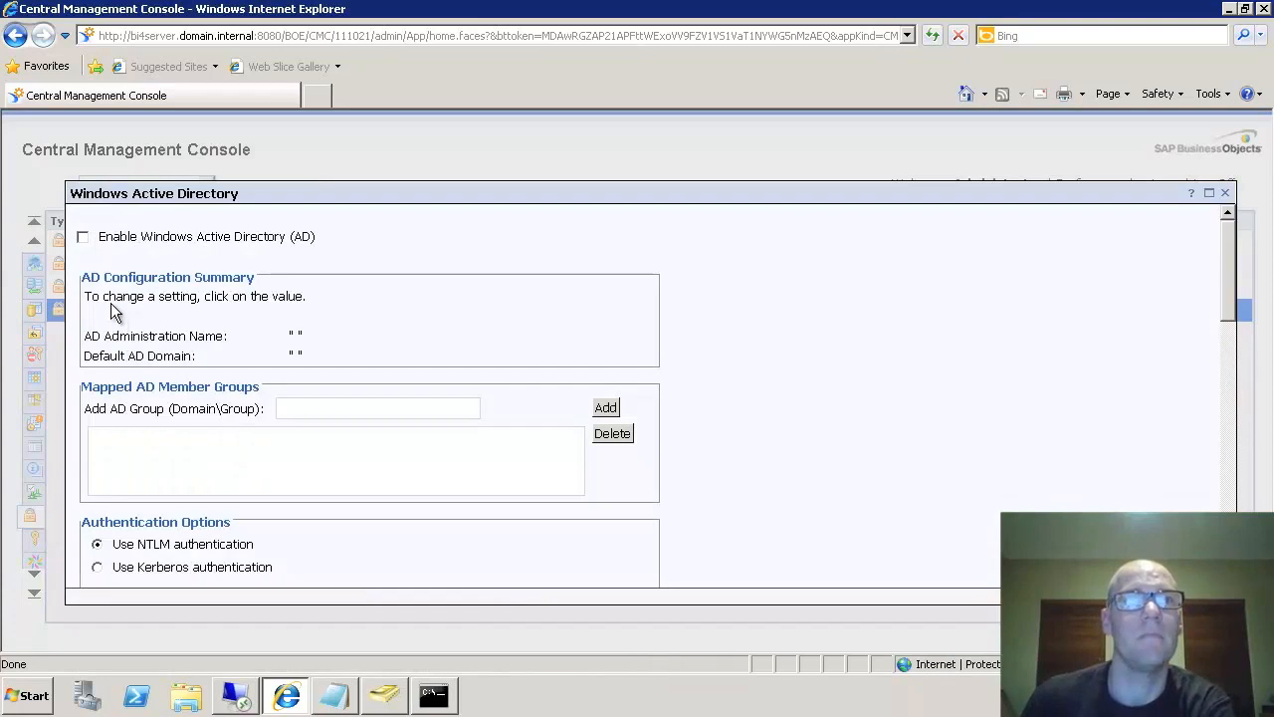
left_click(83, 238)
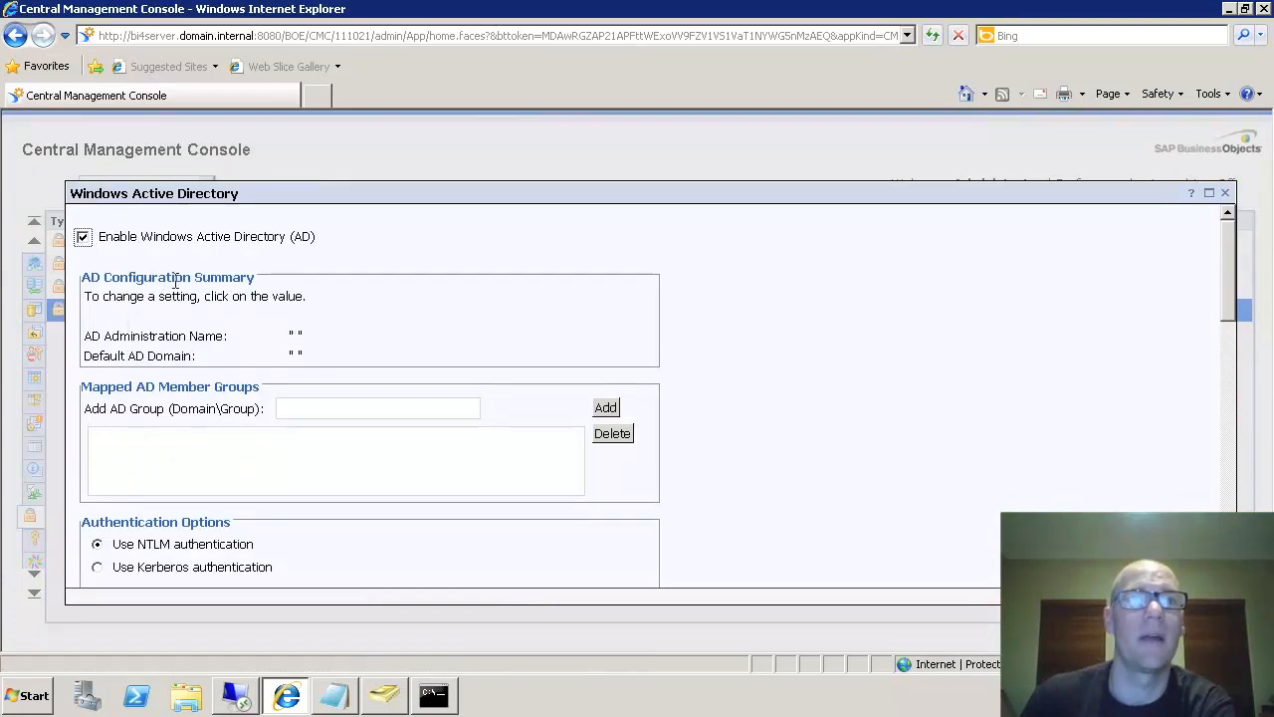
left_click(292, 337)
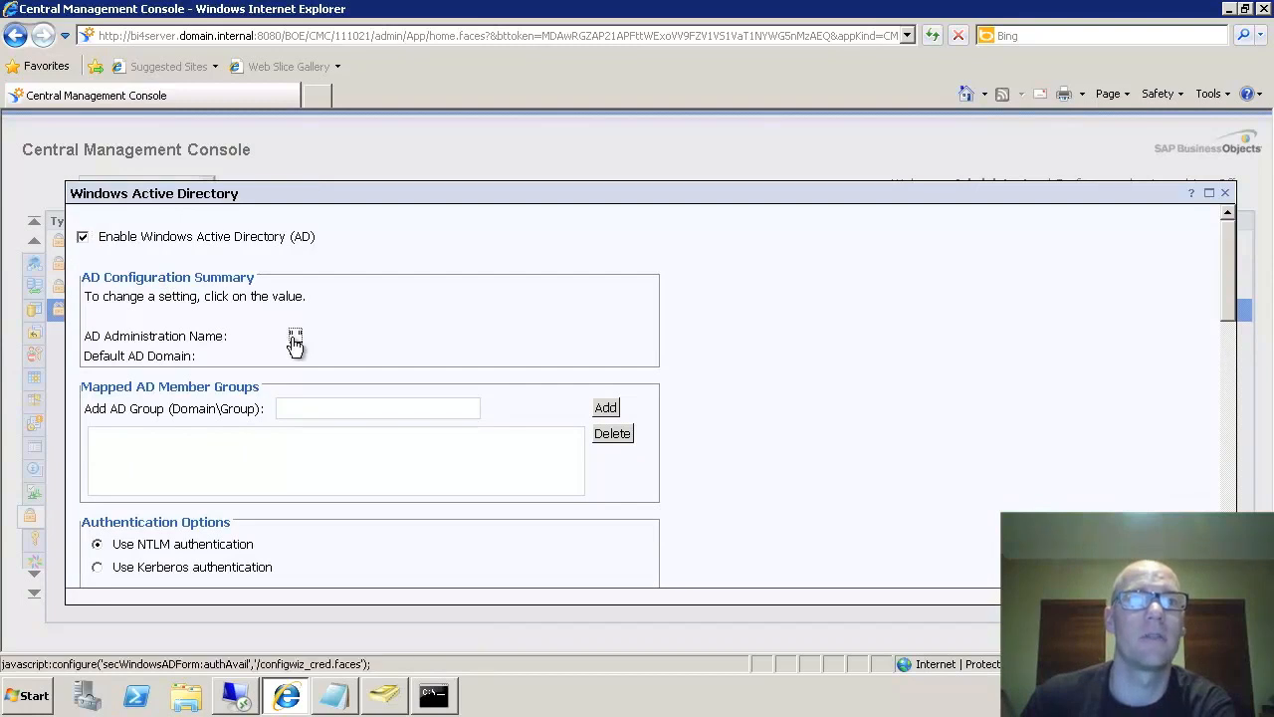
left_click(211, 305)
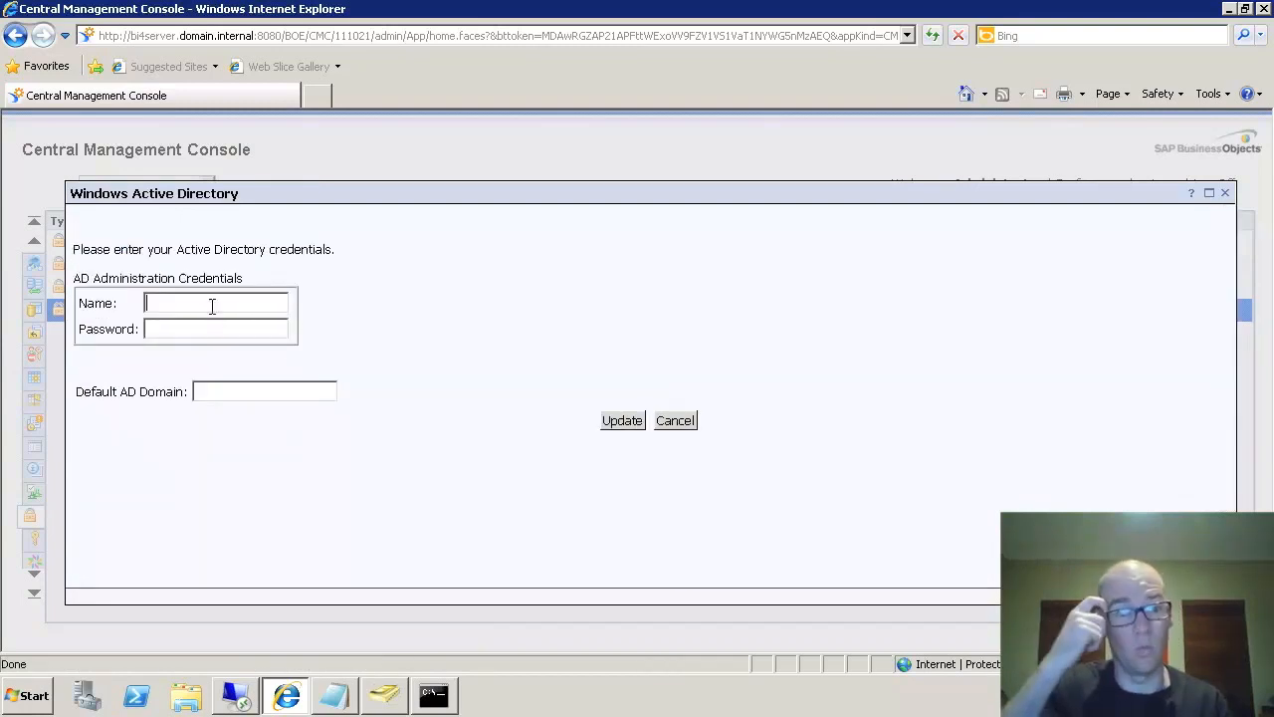
type("DOMAIN\\biservice")
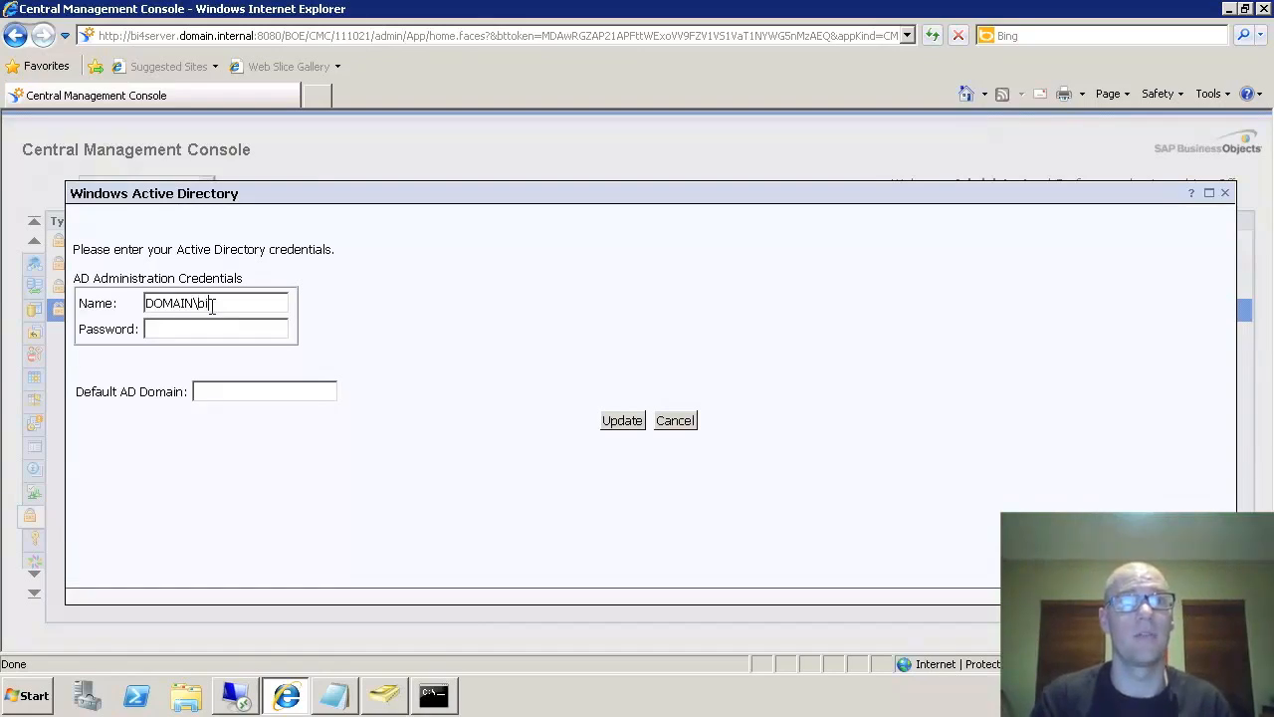
key("Tab")
type("**********")
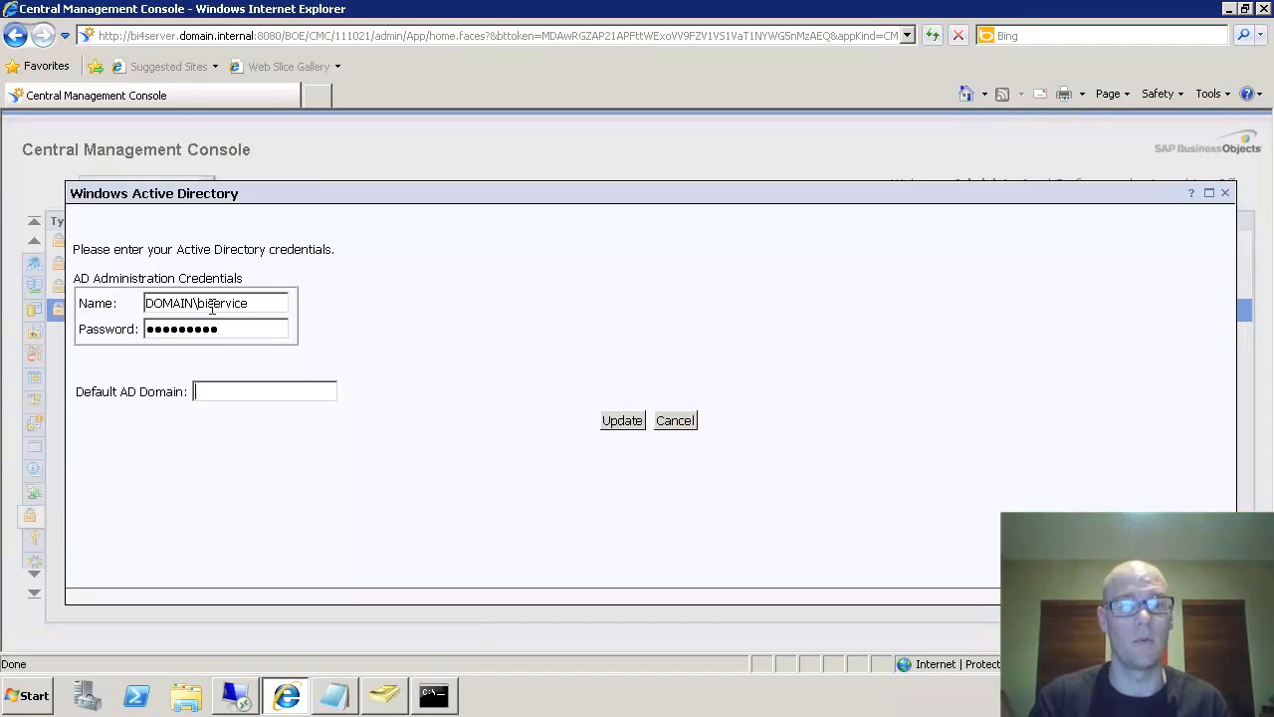
type("DOMAIN.INTERNAL")
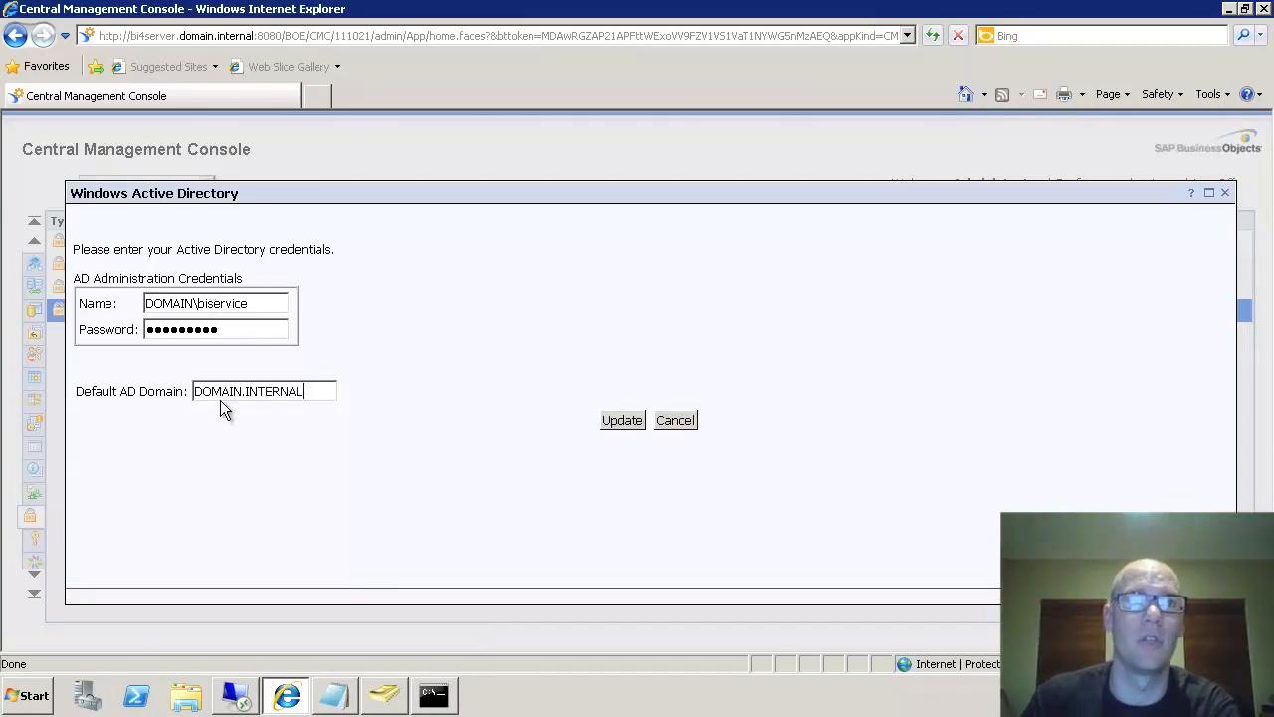
left_click(636, 420)
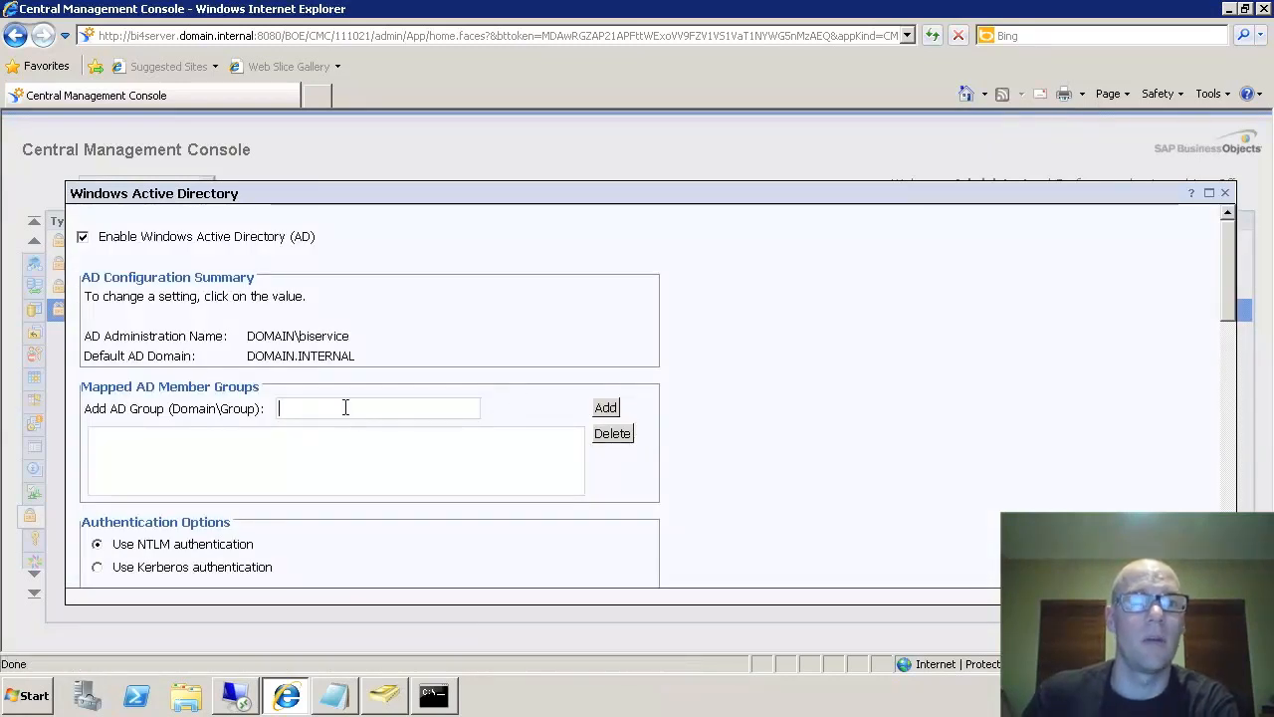
- Map group DOMAIN\UserGroup, select Kerberos authentication, and enter SPN BICMS/biservice.domain.internal
type("DOMAIN\\UserGroup")
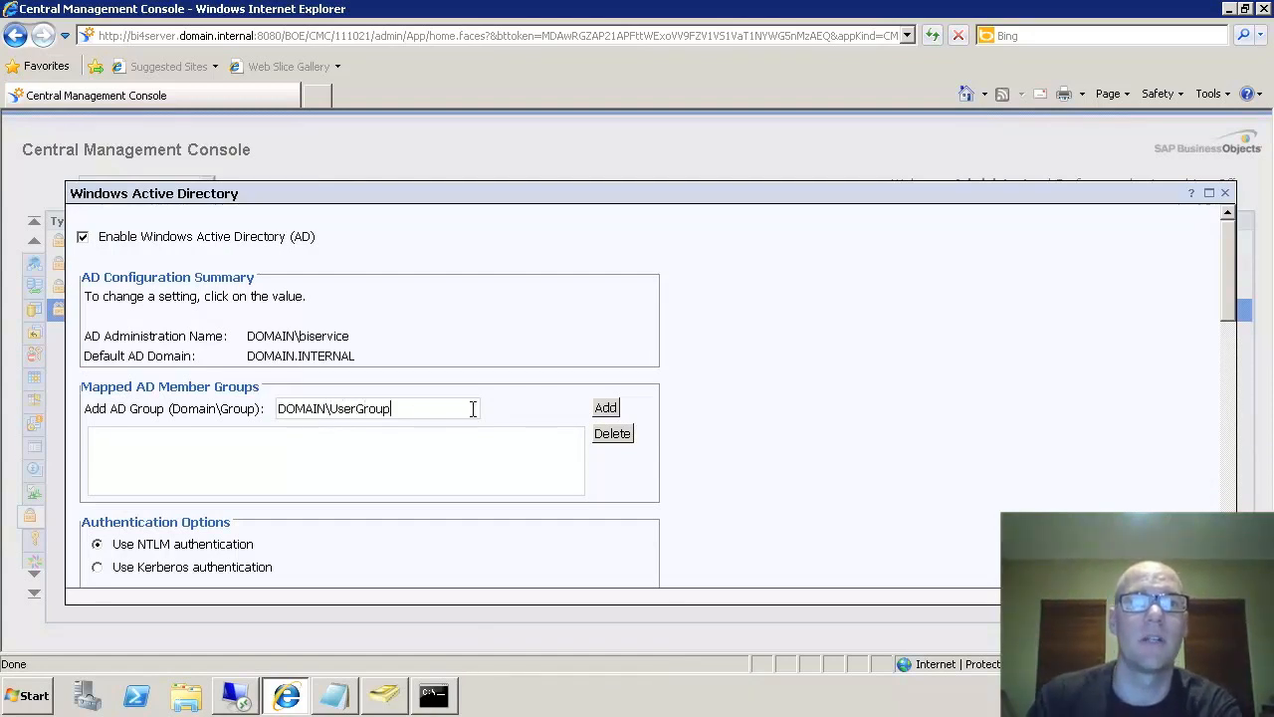
left_click(611, 411)
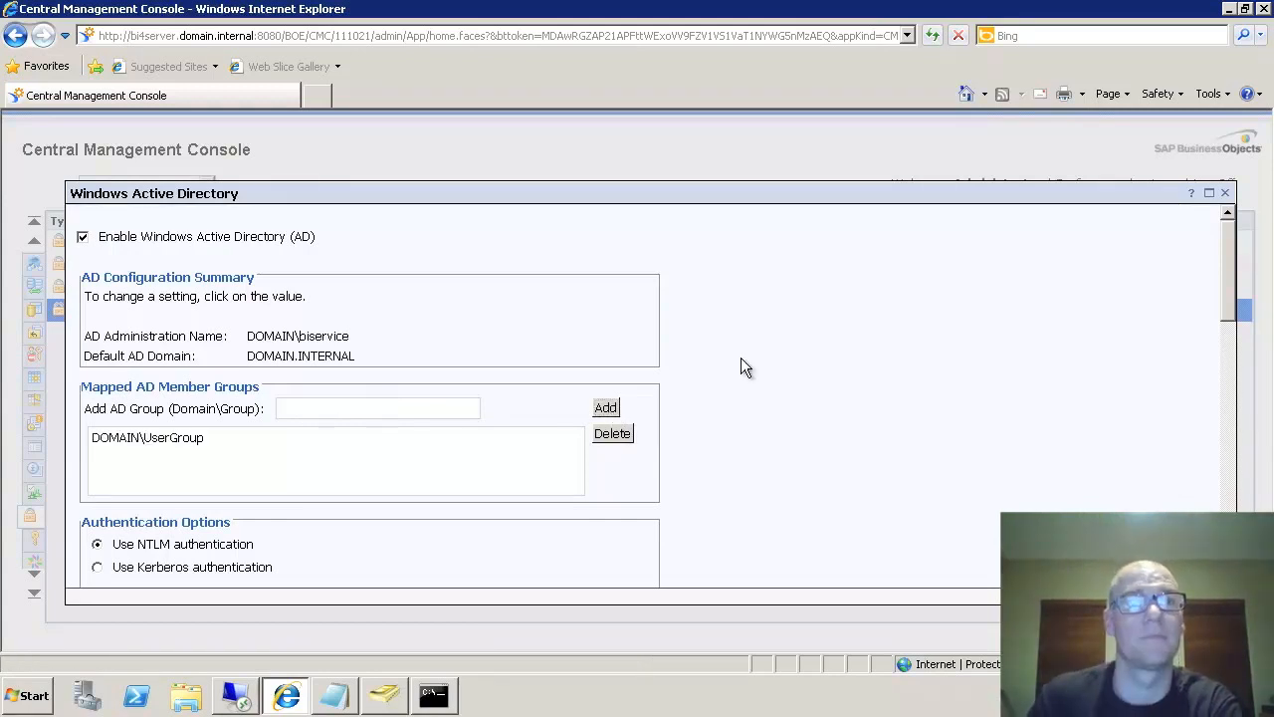
scroll(740, 367, "down", 3)
scroll(424, 455, "down", 2)
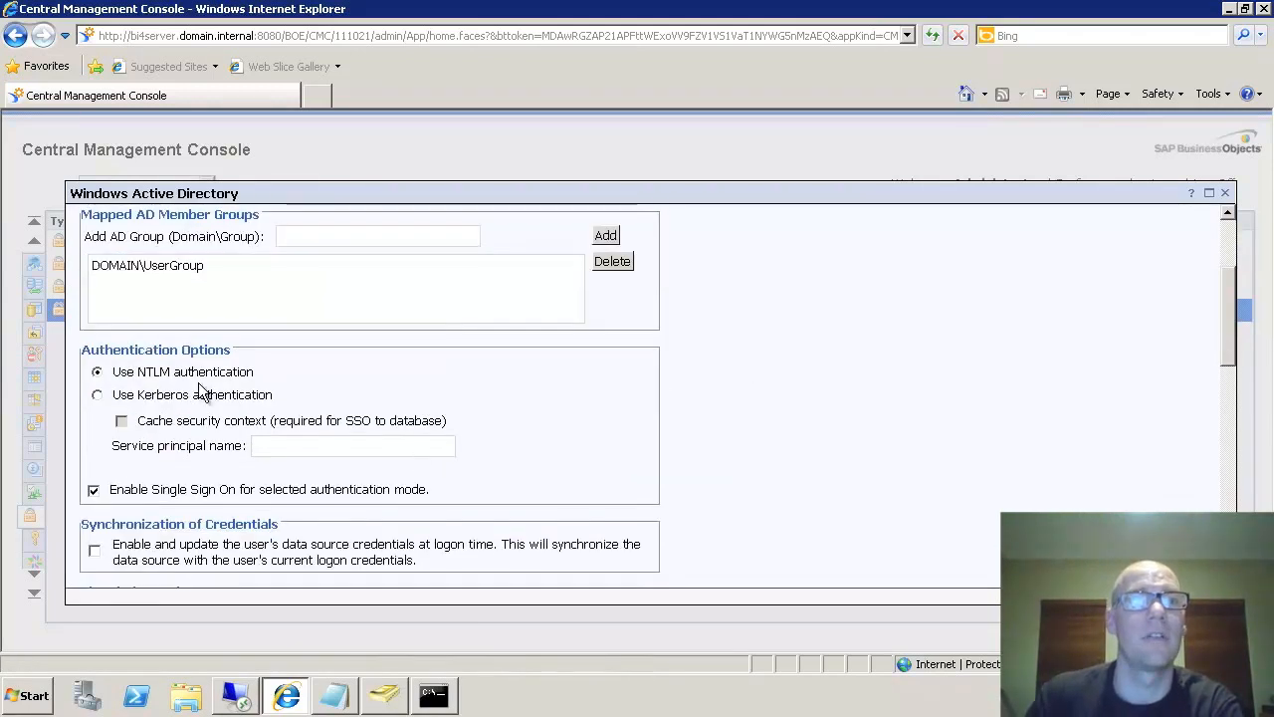
left_click(98, 395)
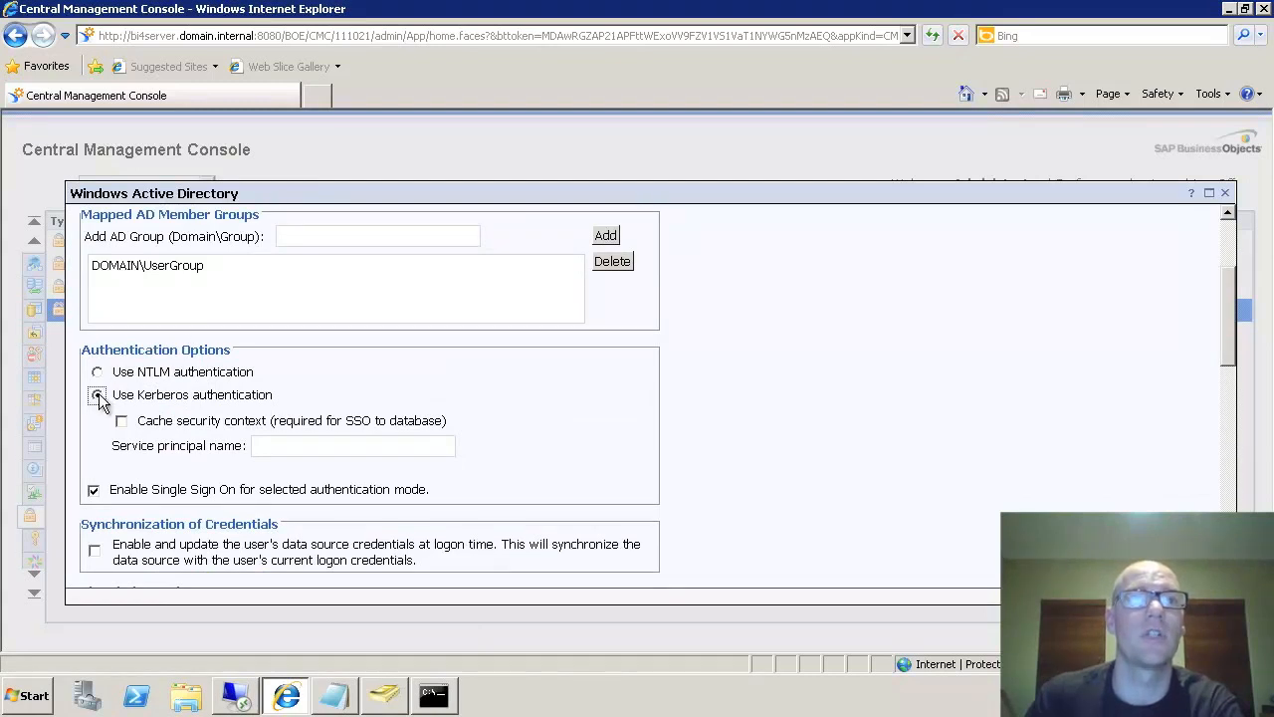
left_click(313, 445)
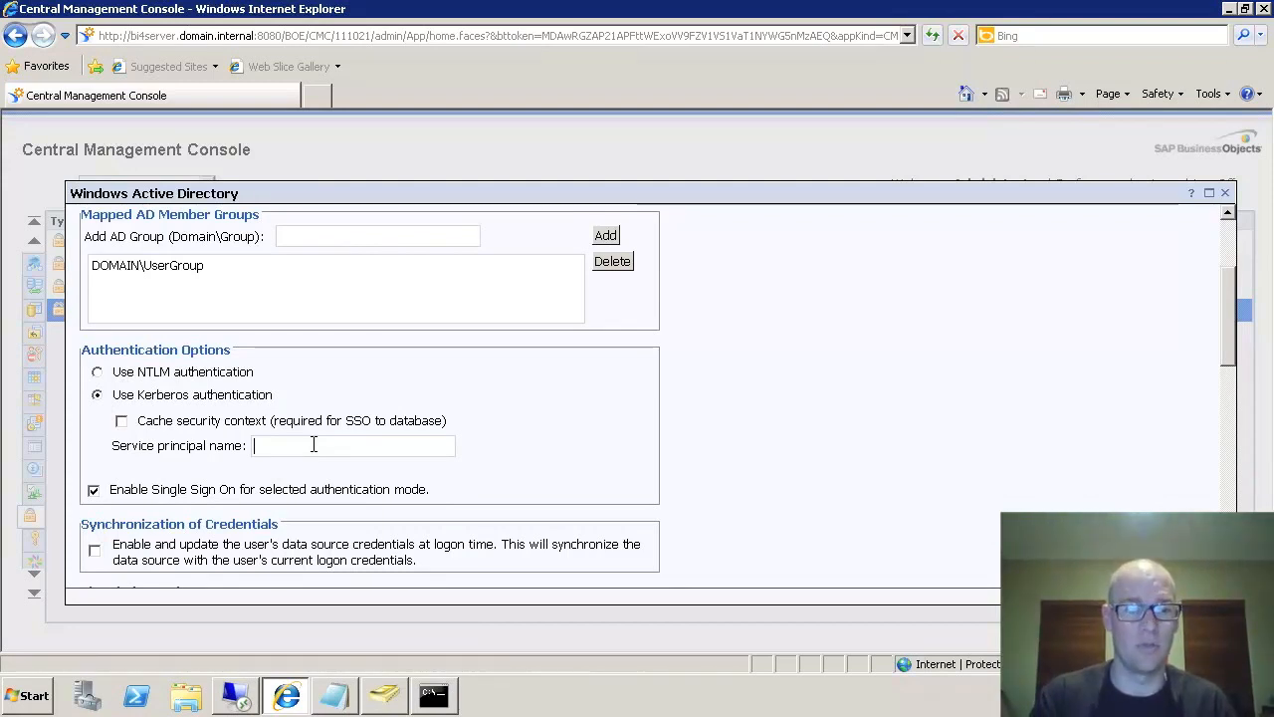
type("BICMS/bi4ervice.domain.internal")
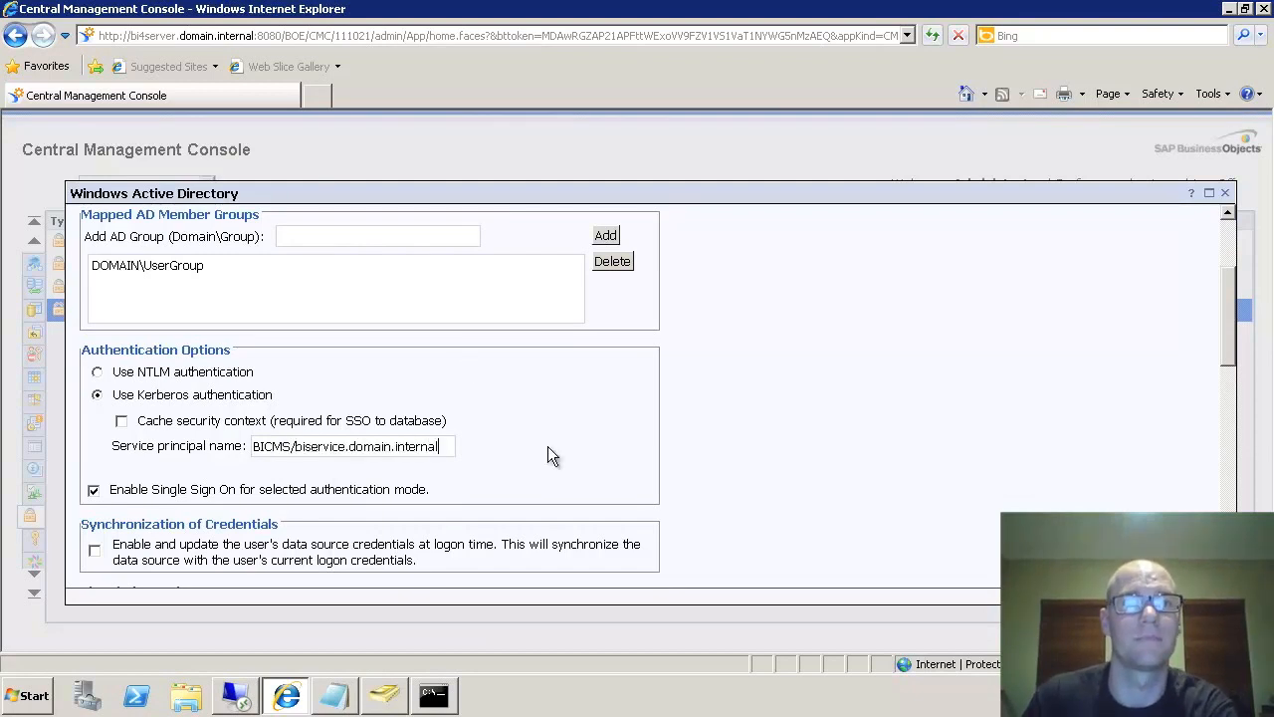
- Turn on alias creation at Alias Update and named-user creation, then Update and accept the licence warning
scroll(539, 447, "down", 2)
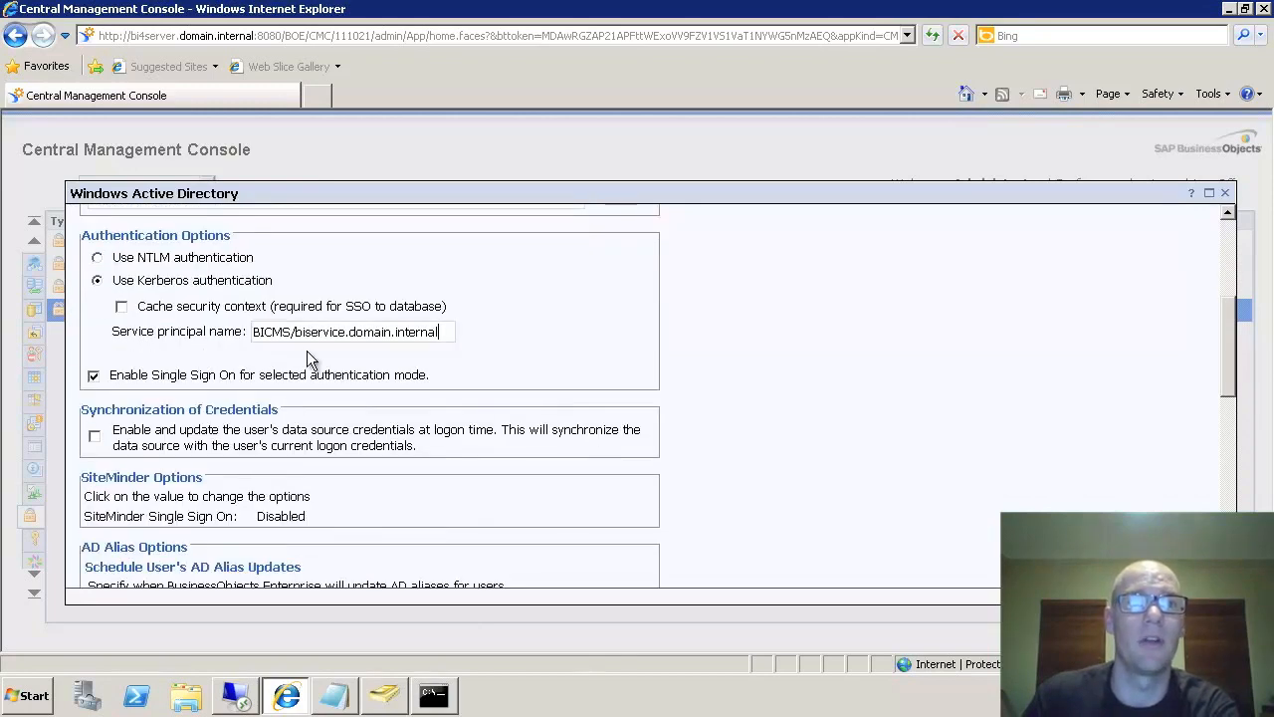
scroll(151, 392, "down", 7)
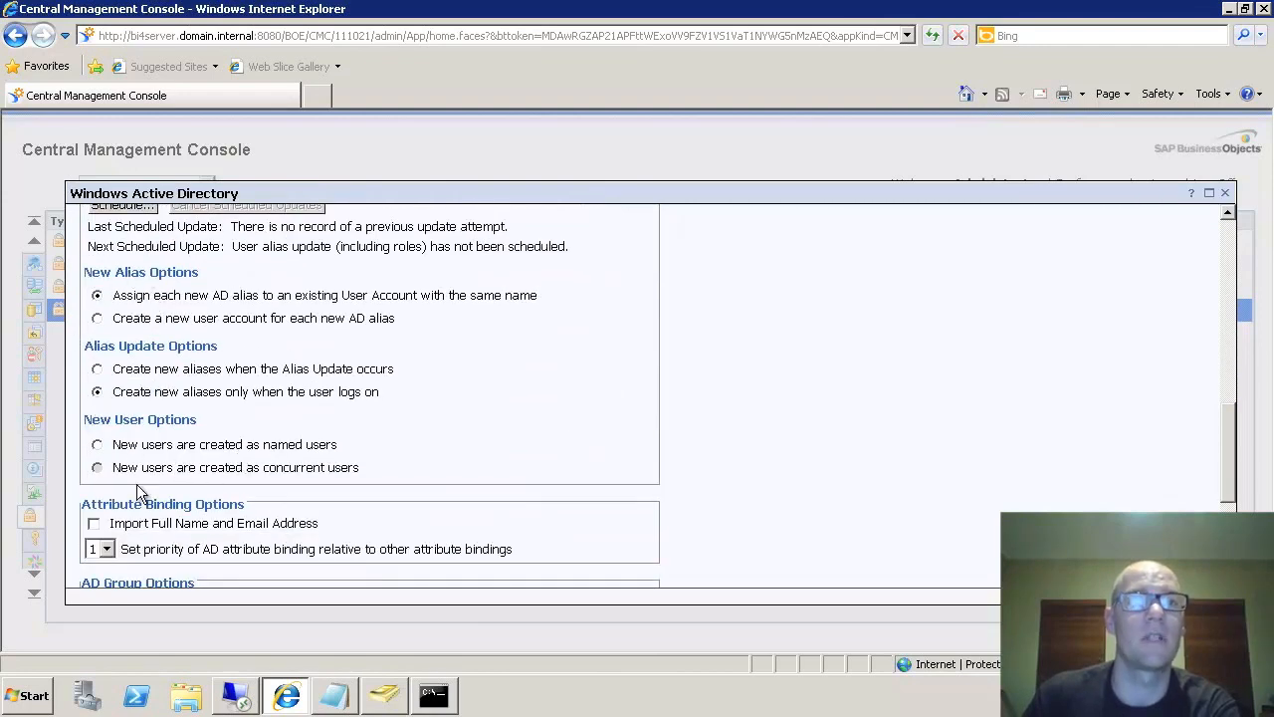
left_click(96, 368)
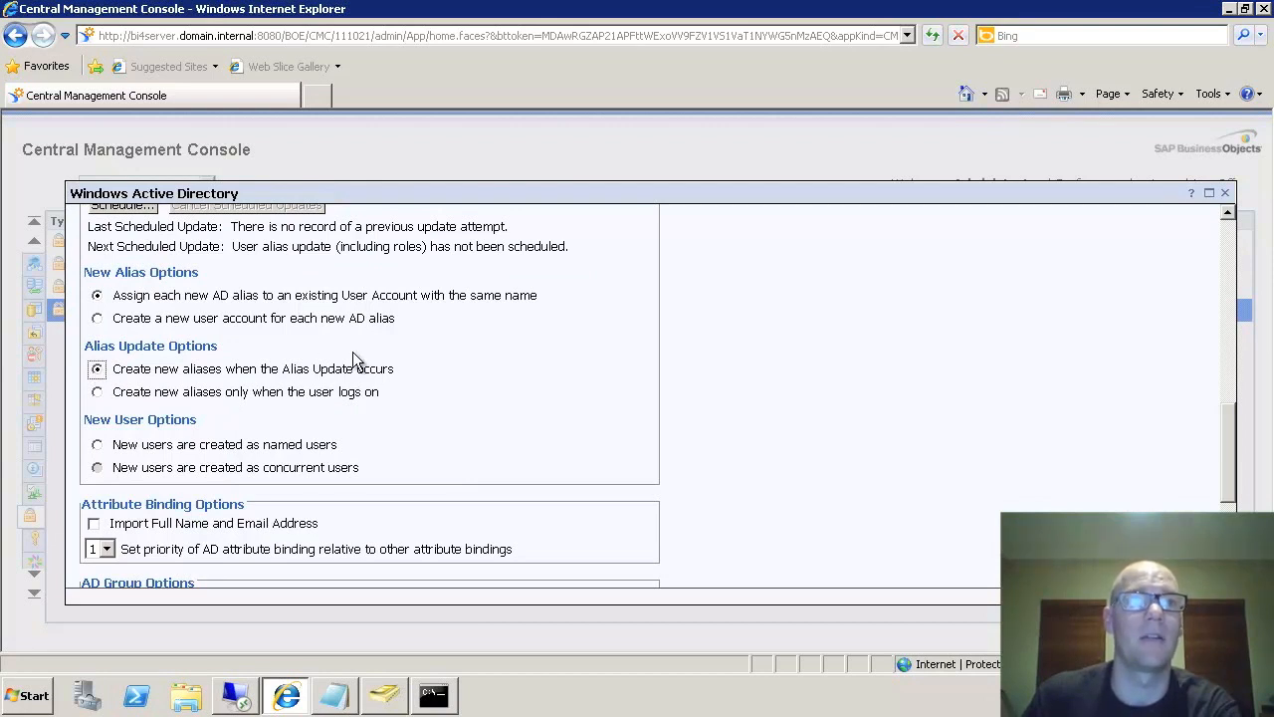
left_click(102, 444)
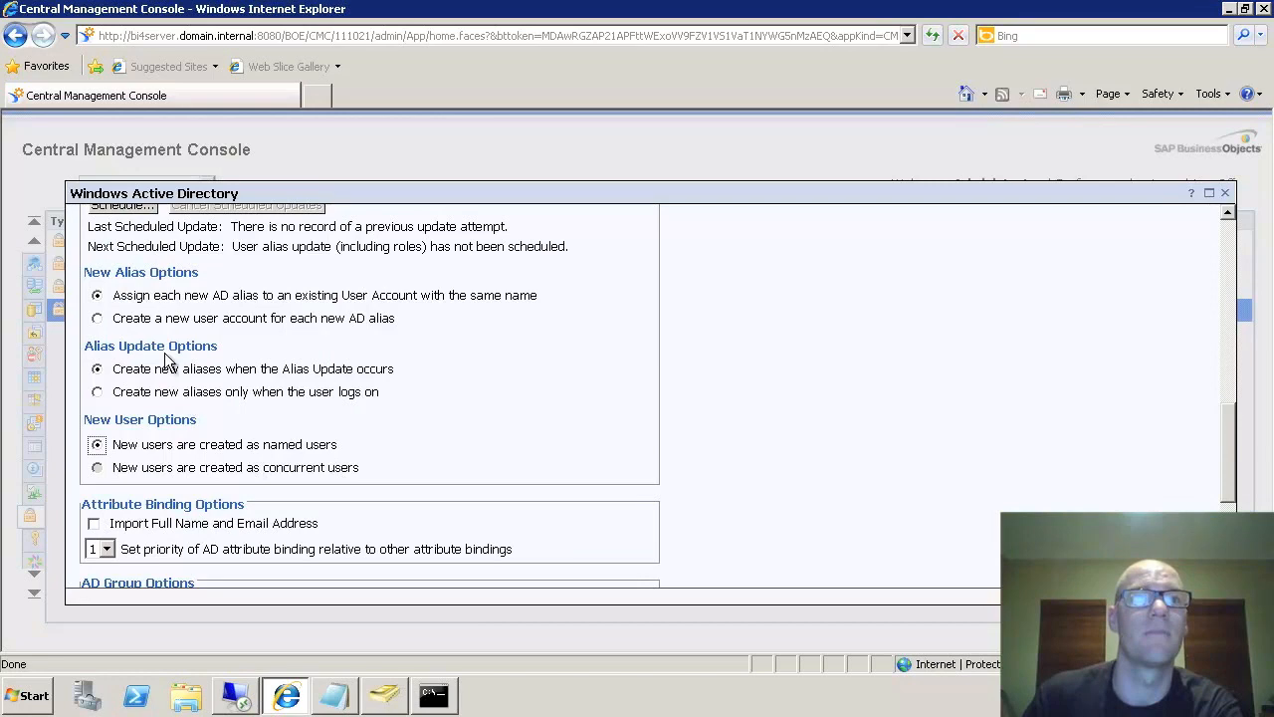
scroll(458, 460, "down", 1)
scroll(458, 460, "down", 4)
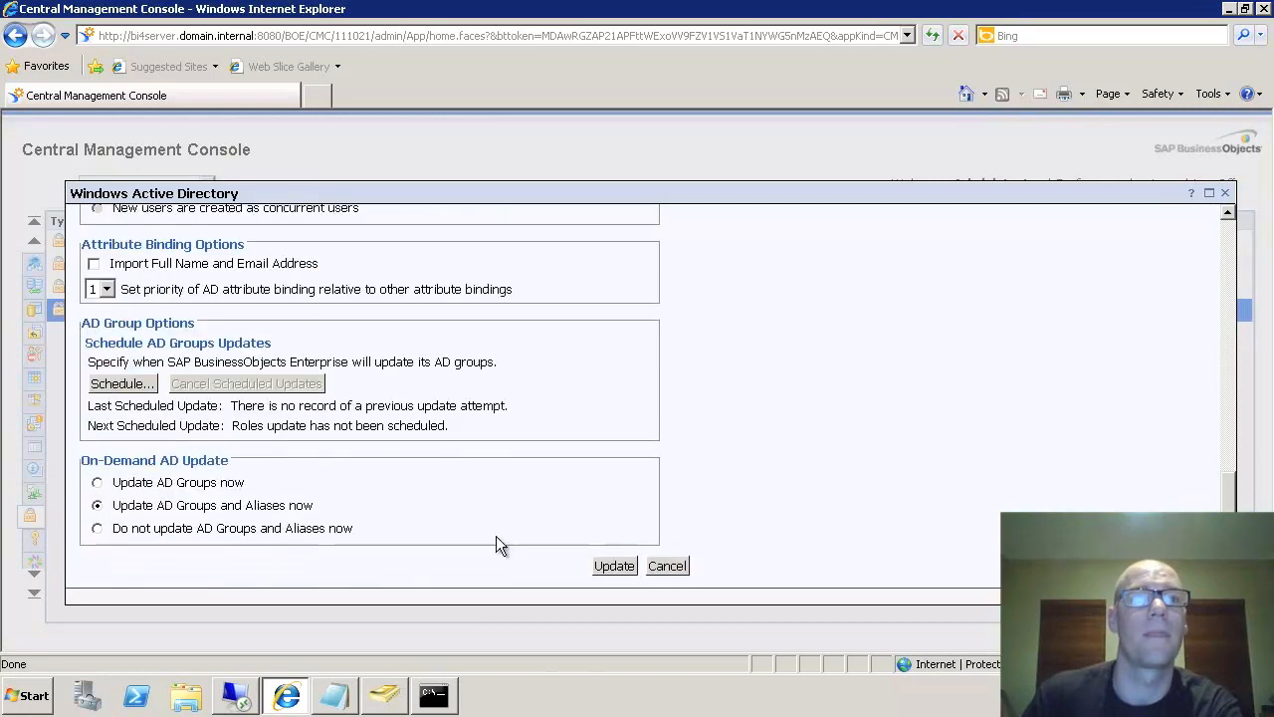
left_click(615, 565)
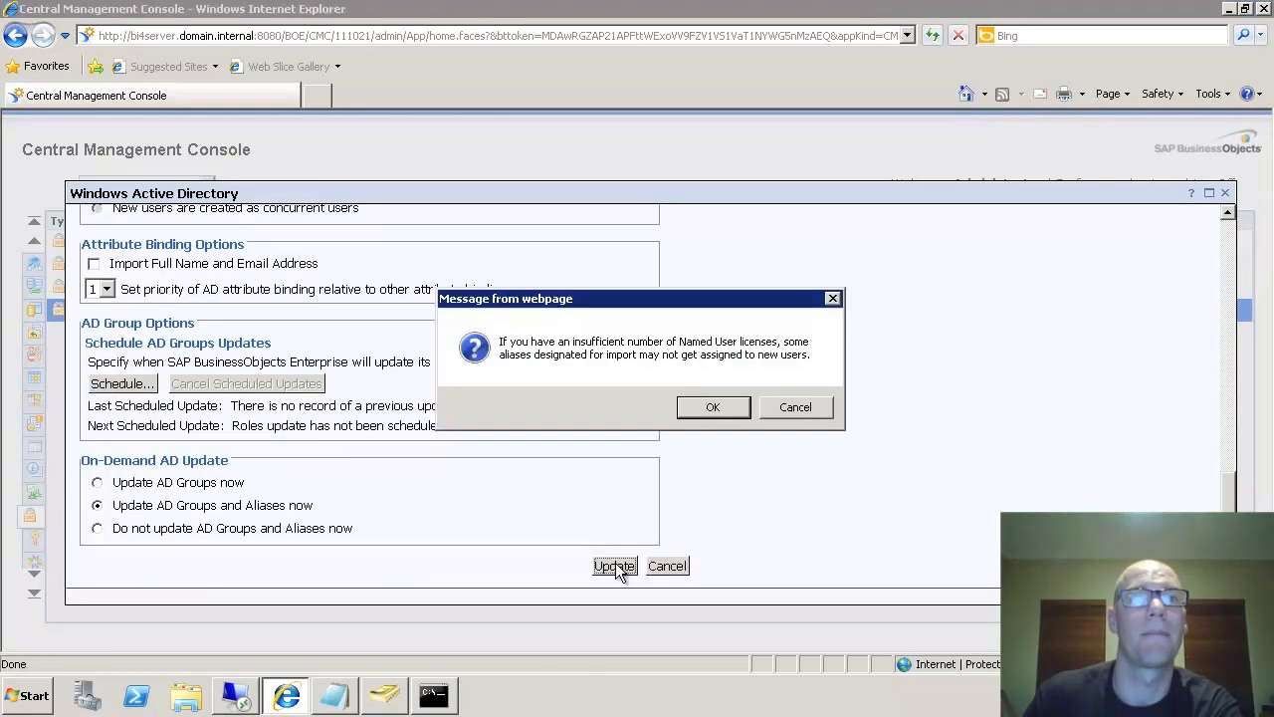
left_click(714, 410)
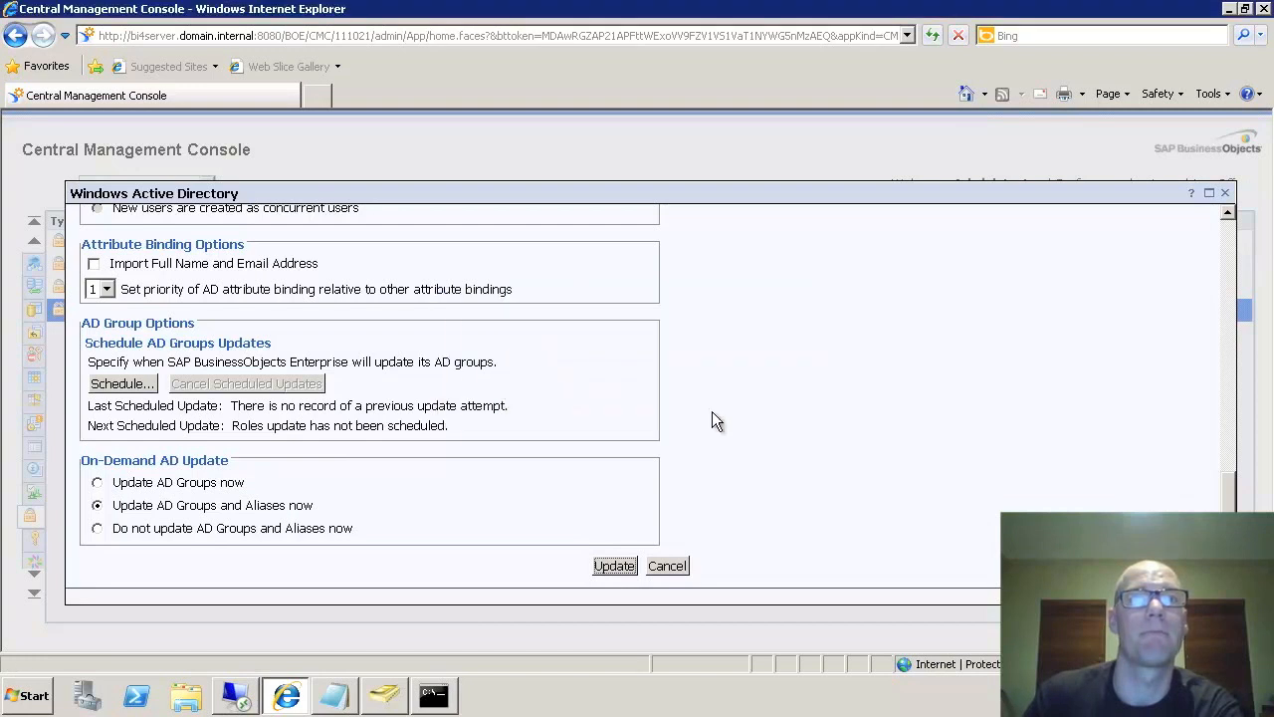
left_click(1224, 192)
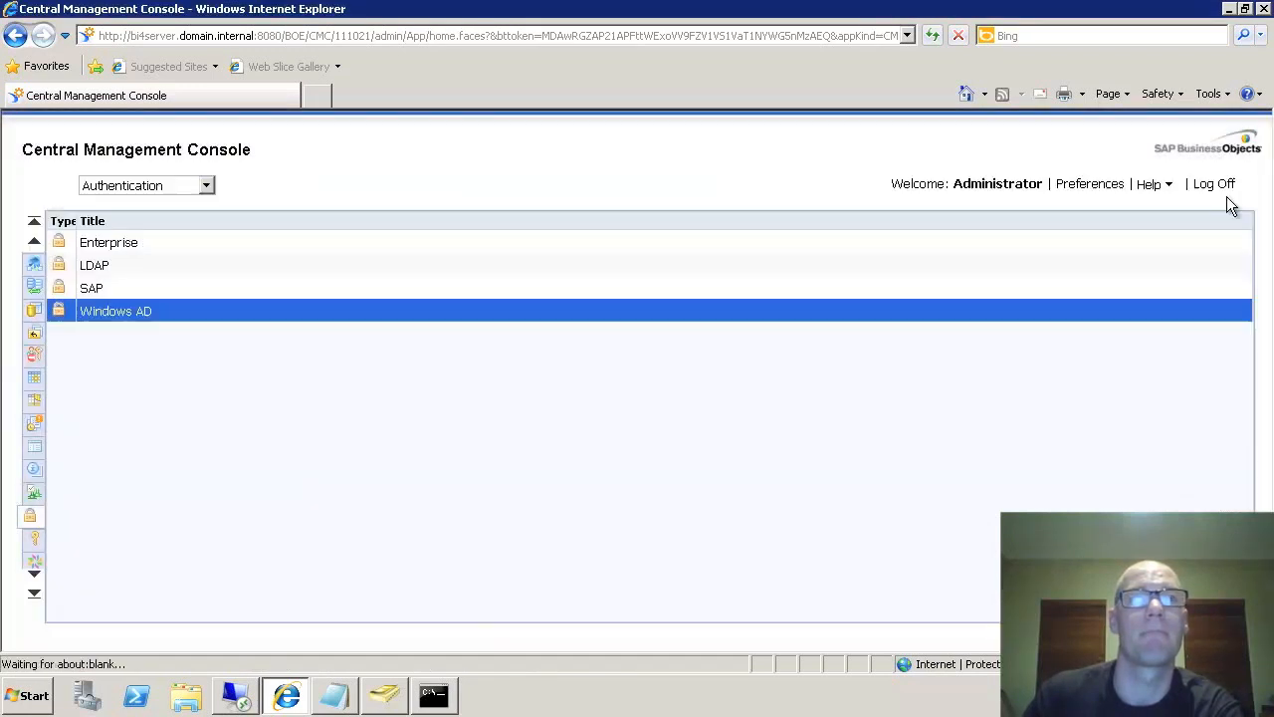
- Open the User List under Users and Groups and view the service account's properties
left_click(34, 220)
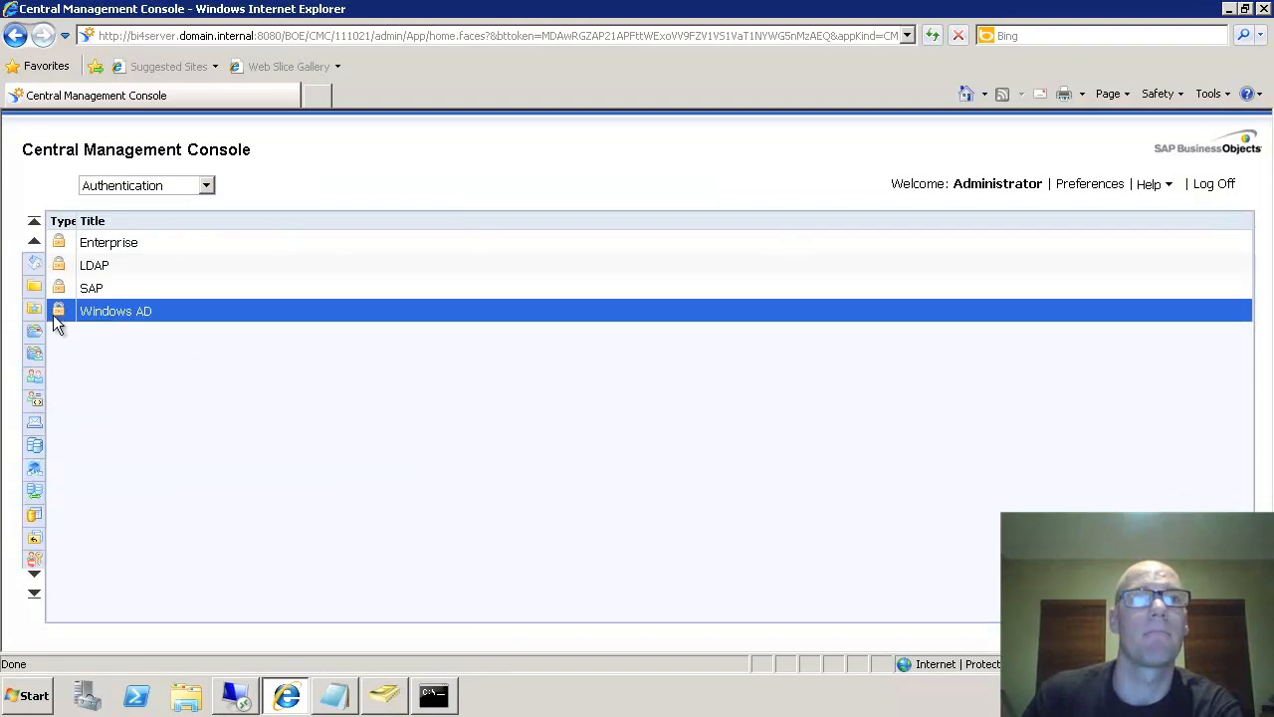
left_click(34, 378)
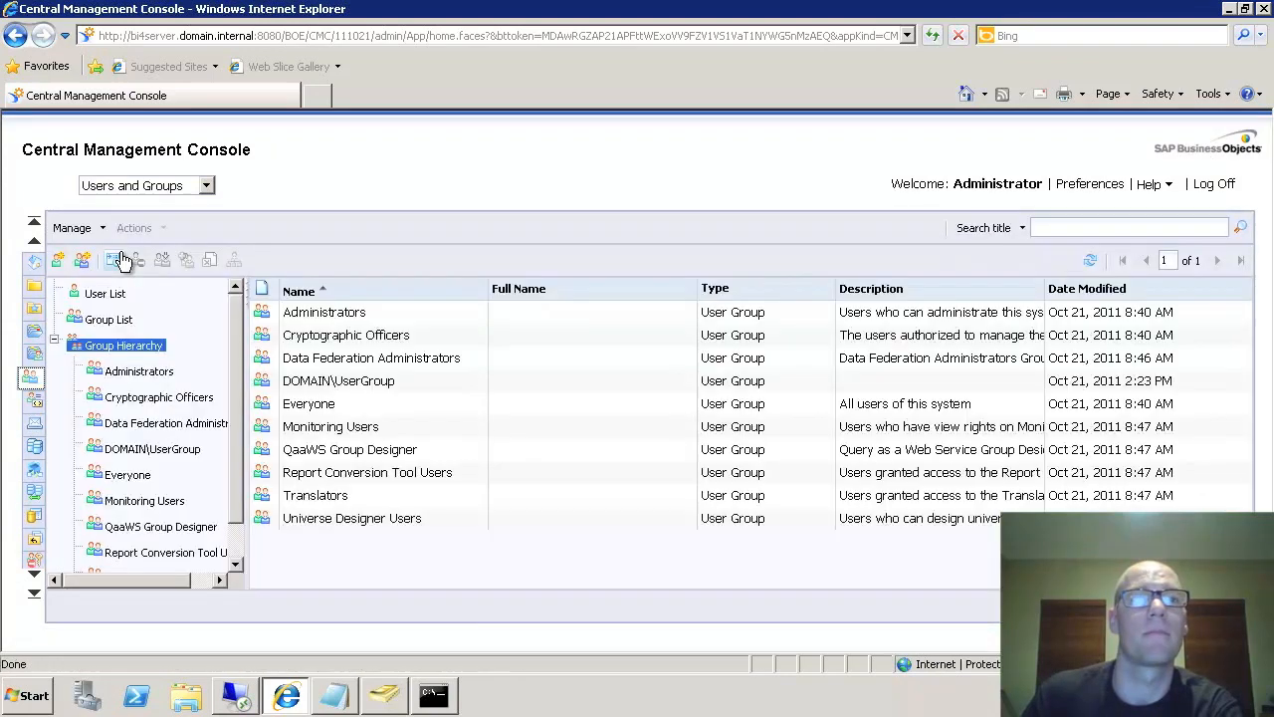
left_click(103, 294)
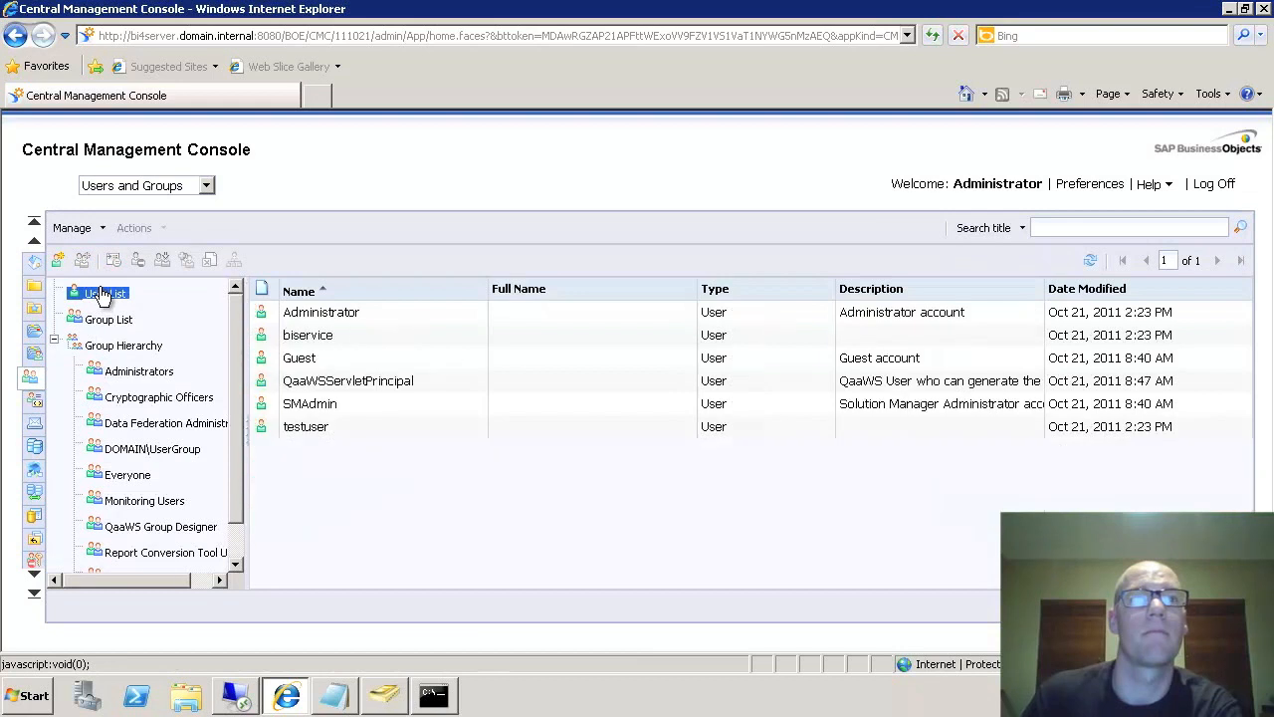
left_click(299, 428)
left_click(320, 338)
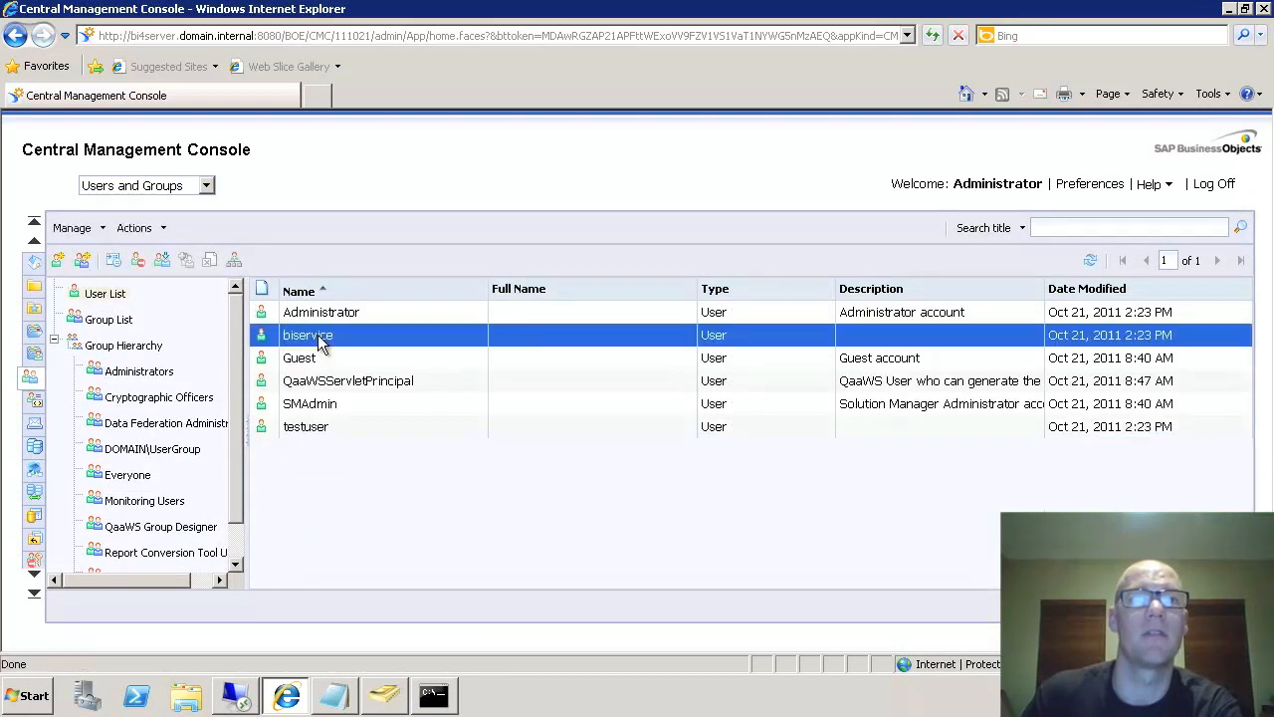
double_click(336, 312)
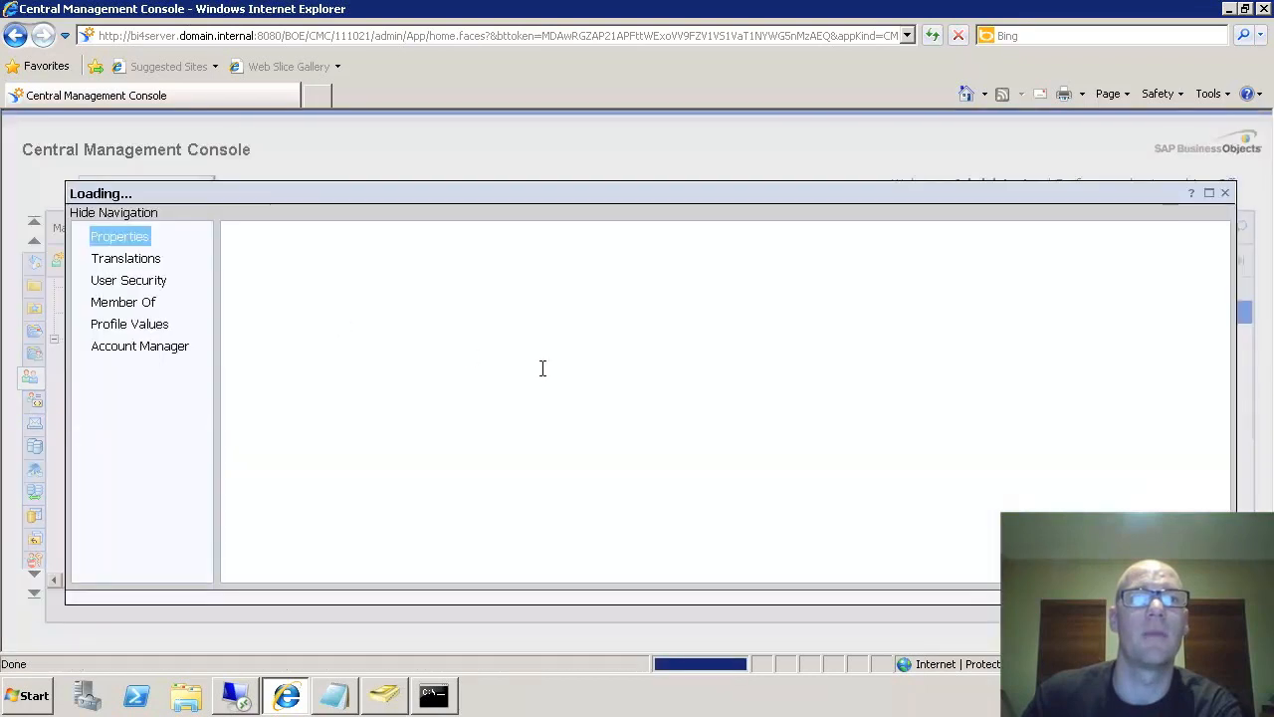
scroll(704, 395, "down", 5)
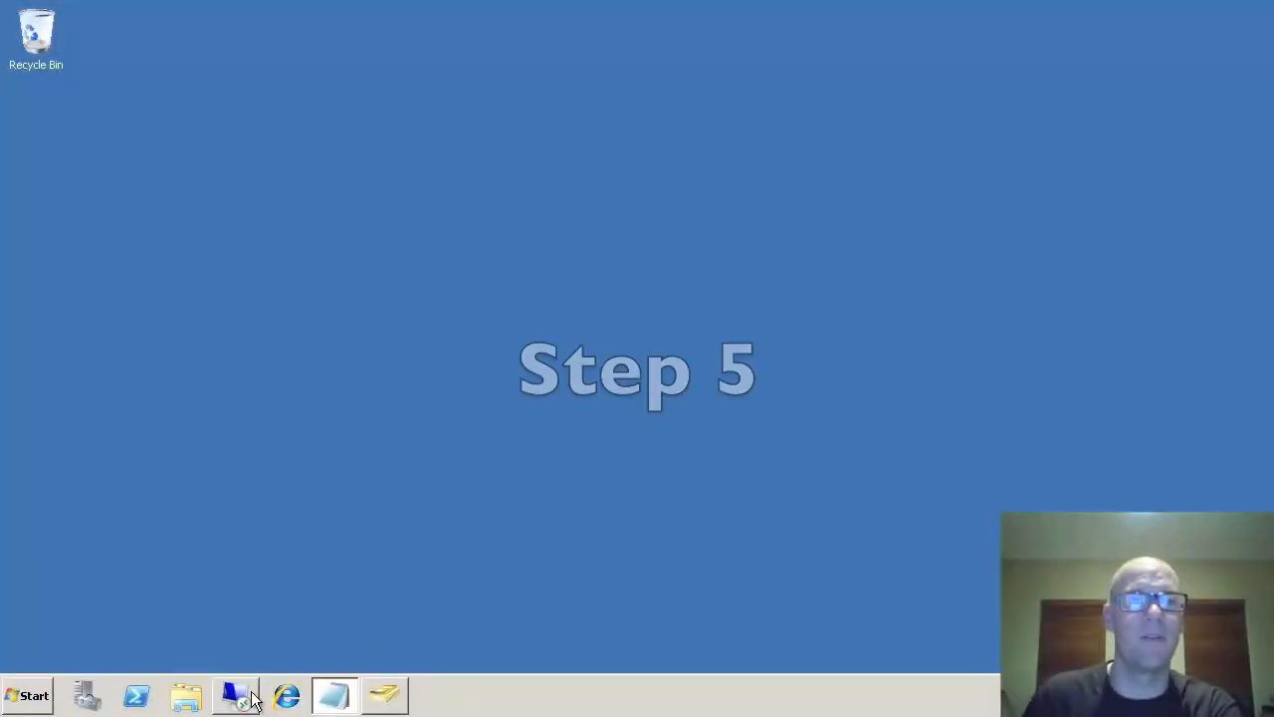
- On bi4server, launch Central Configuration Manager and stop the Server Intelligence Agent (BI4)
left_click(245, 694)
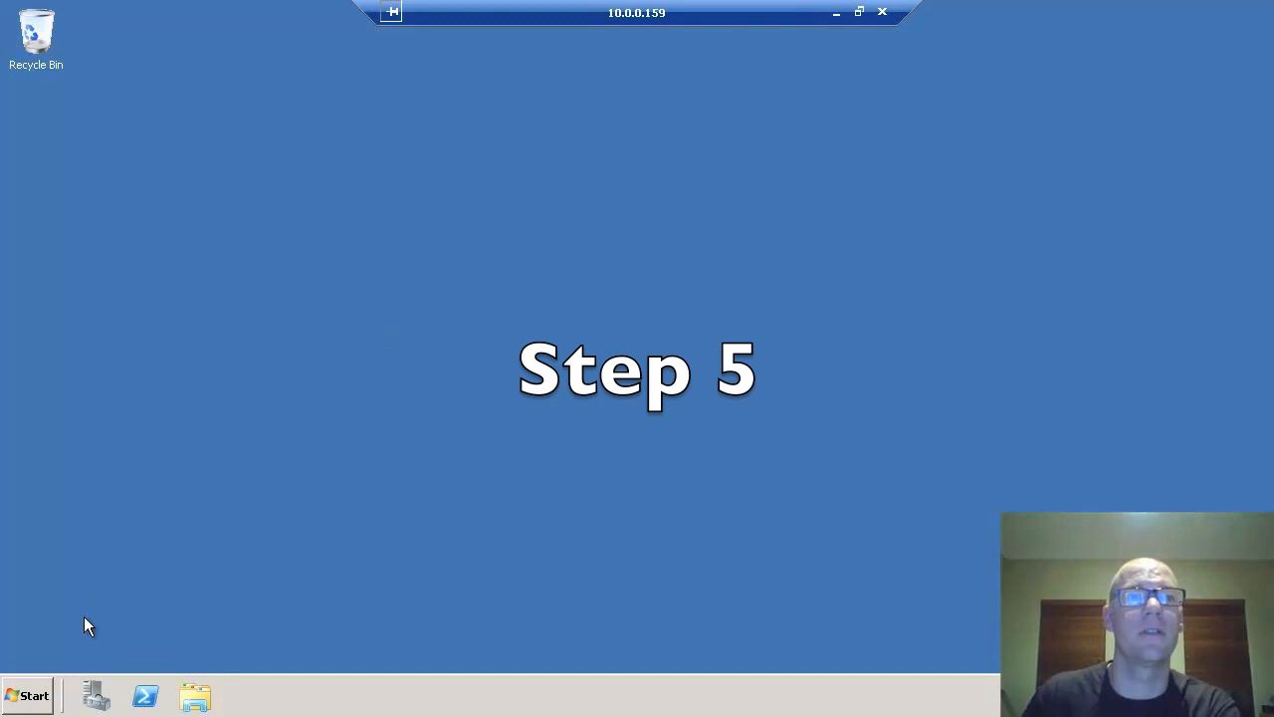
left_click(25, 694)
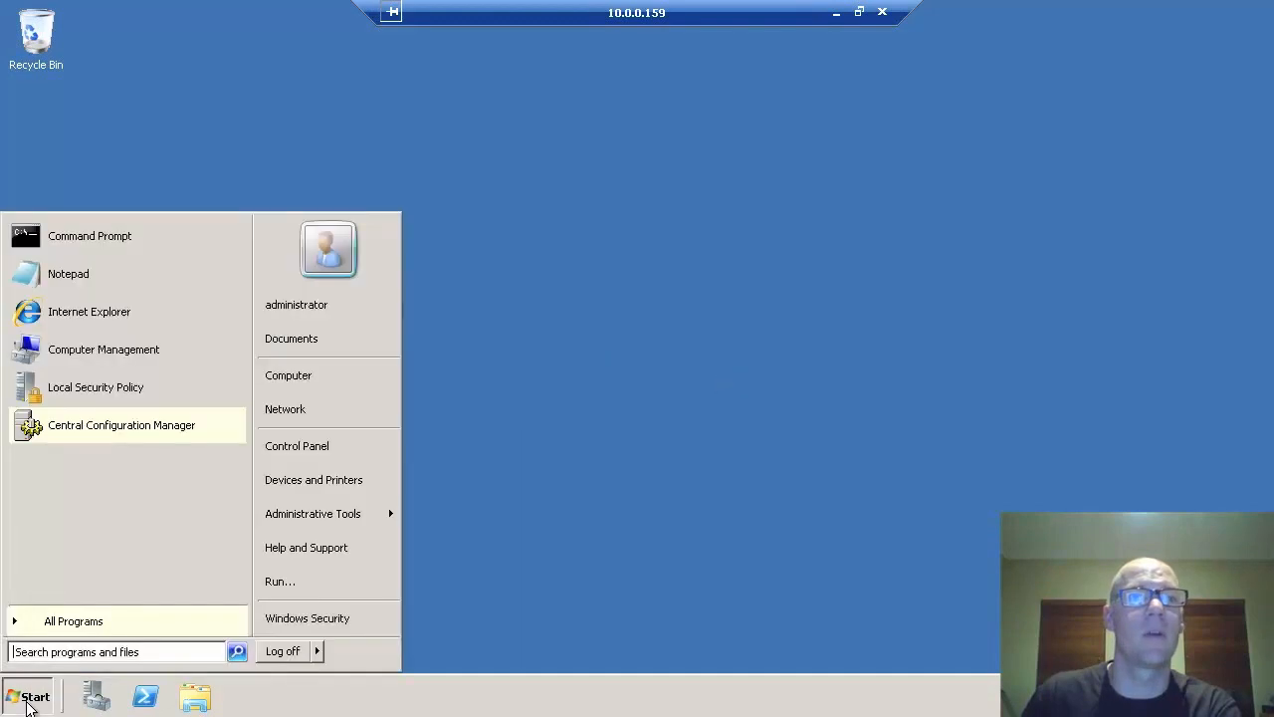
left_click(115, 426)
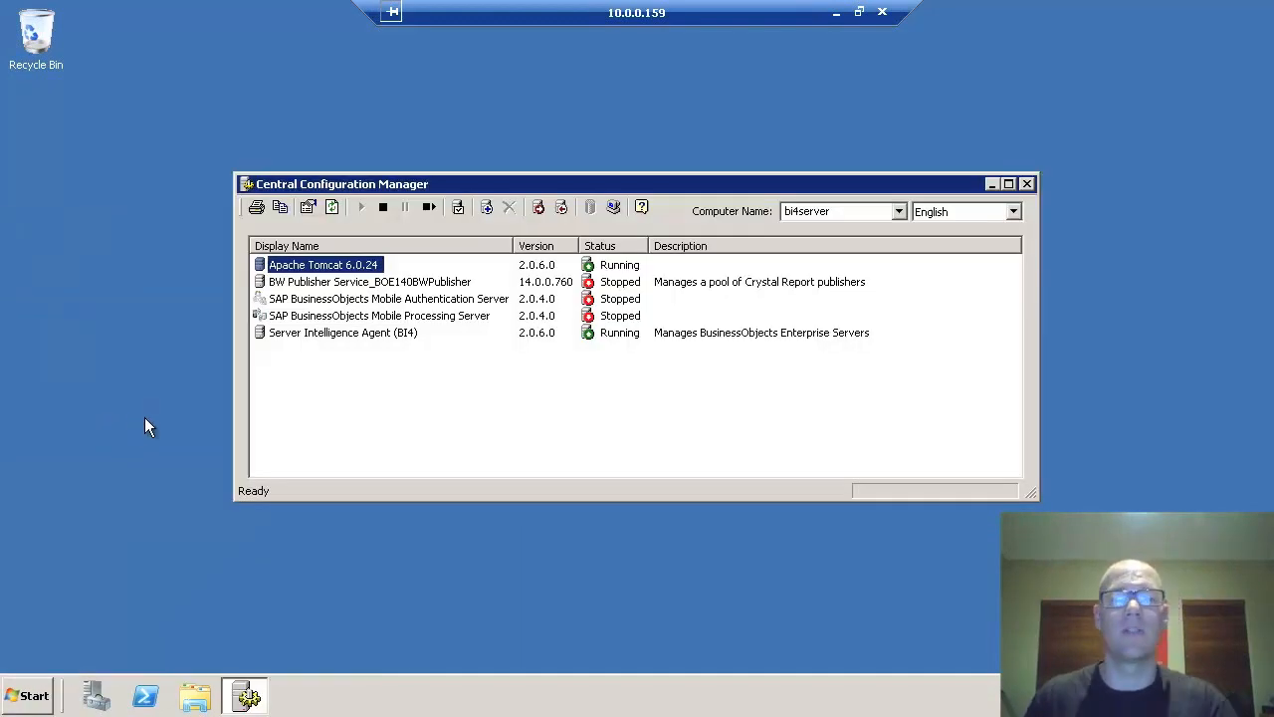
left_click(347, 334)
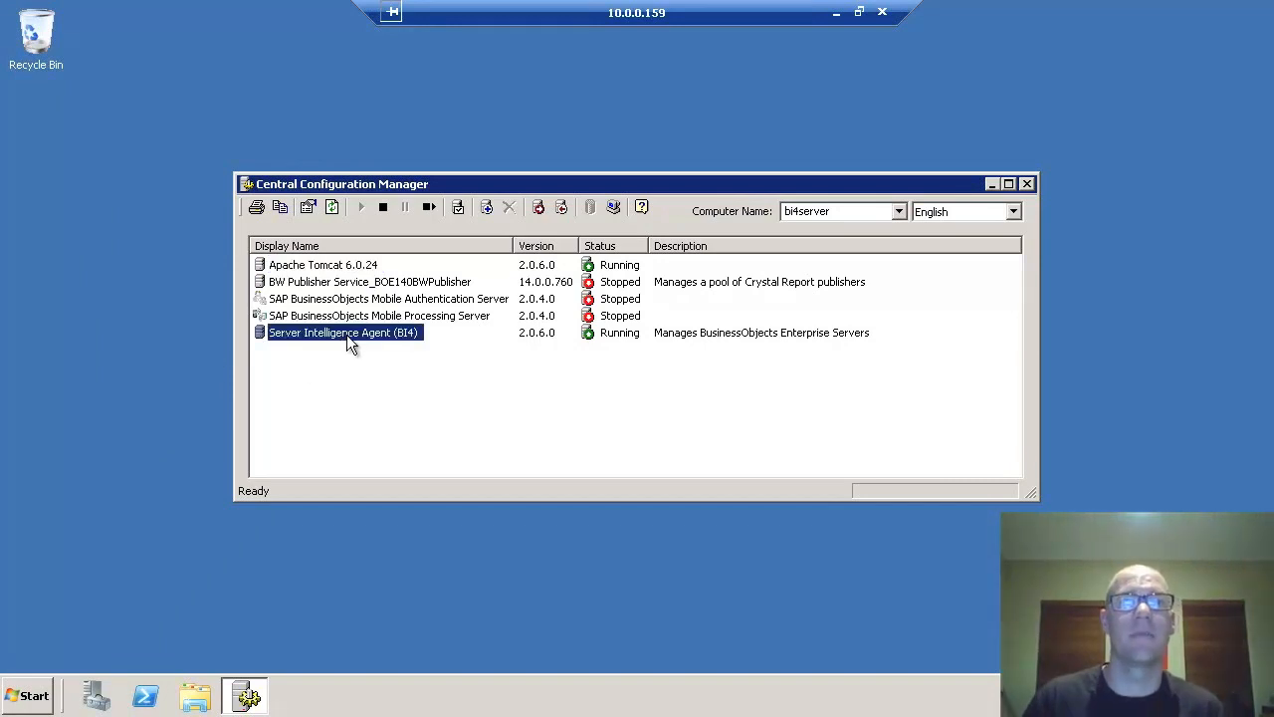
left_click(384, 207)
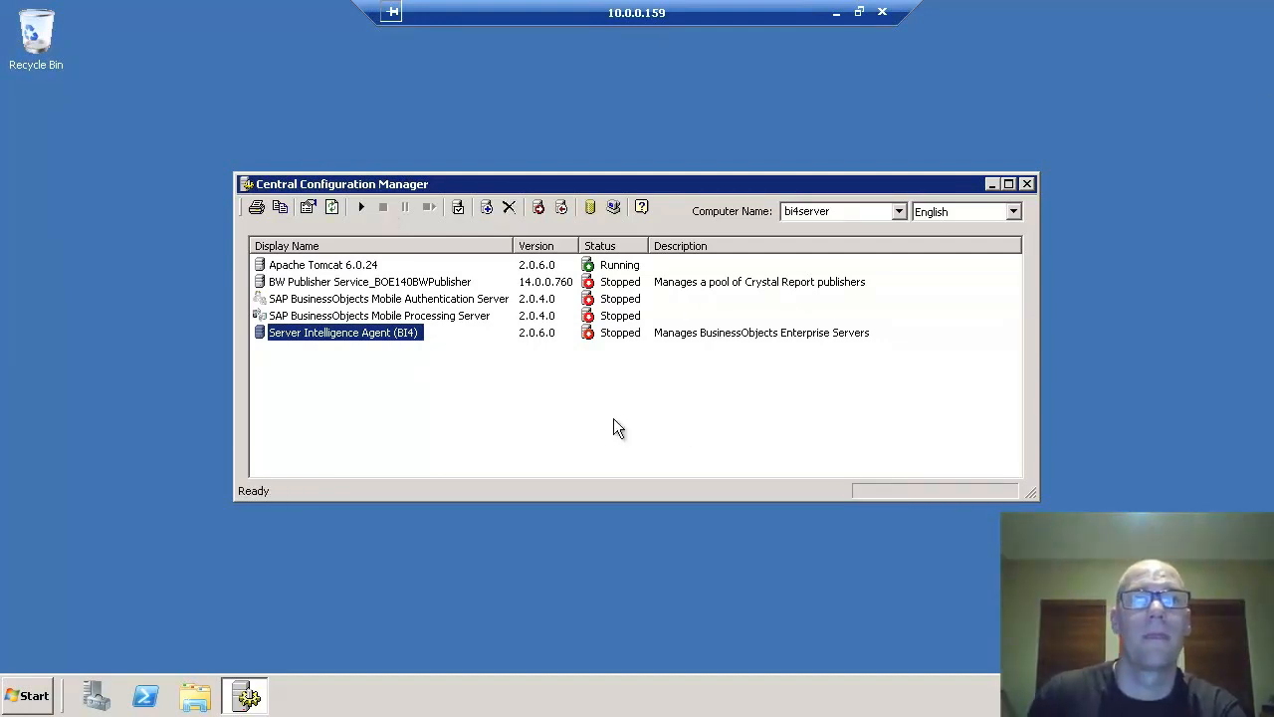
- Set the SIA to log on as DOAMIN\biservice with its password instead of System Account, then start it
double_click(345, 337)
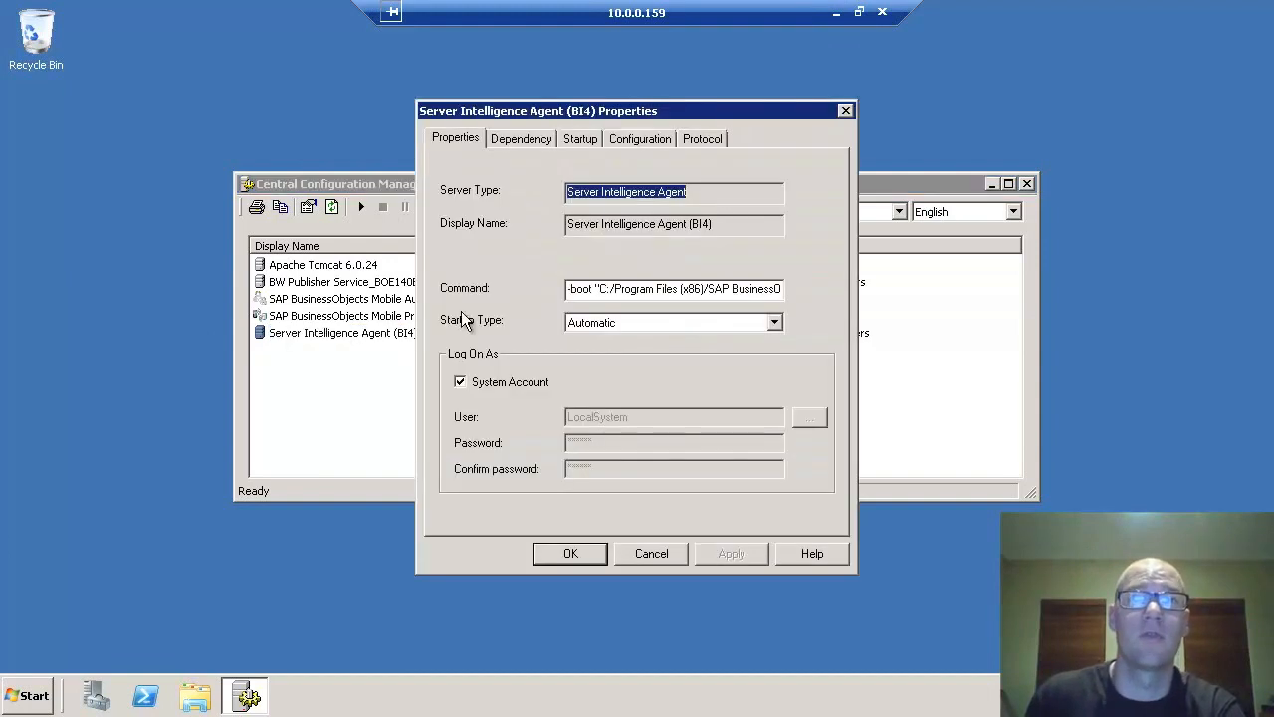
left_click(460, 382)
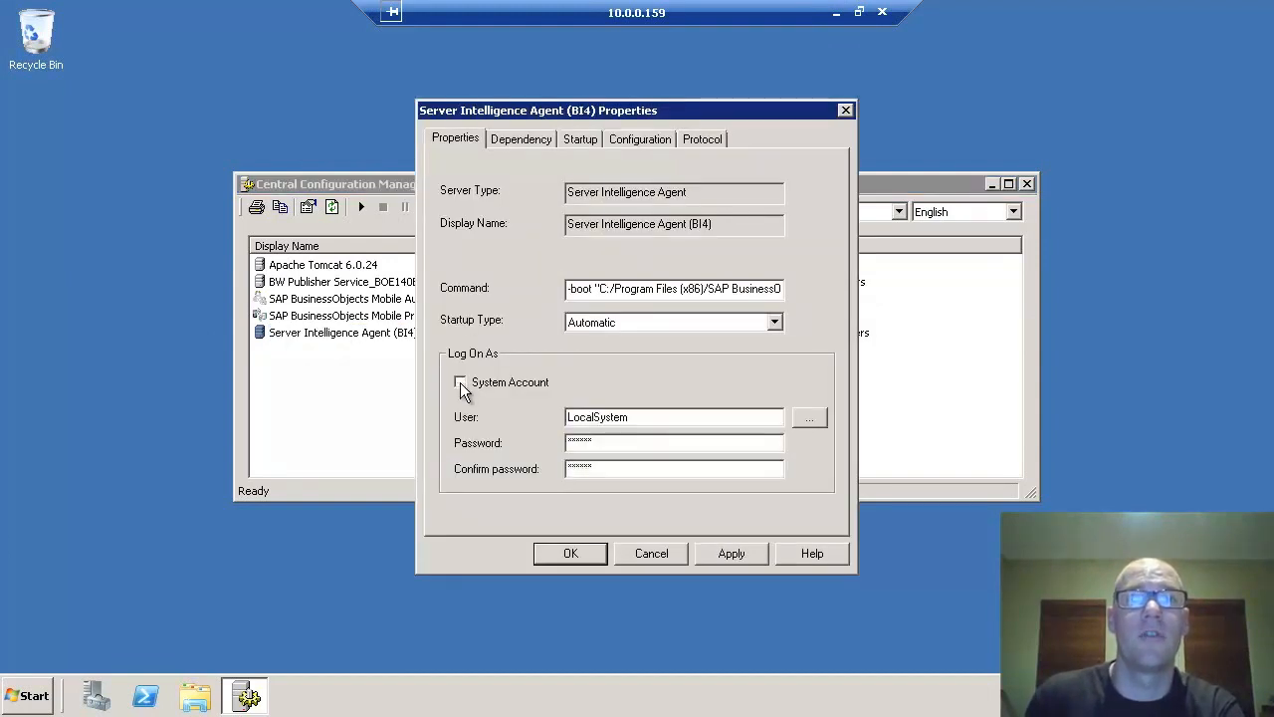
key("Tab")
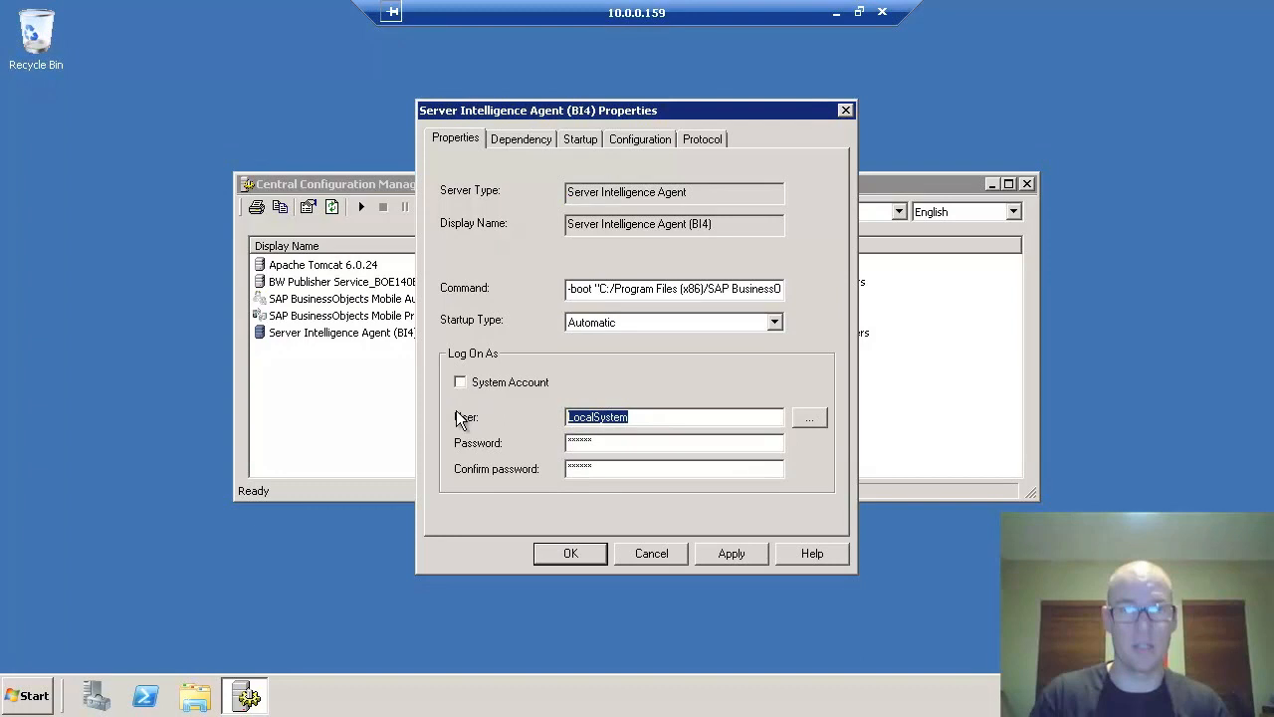
type("DOAM")
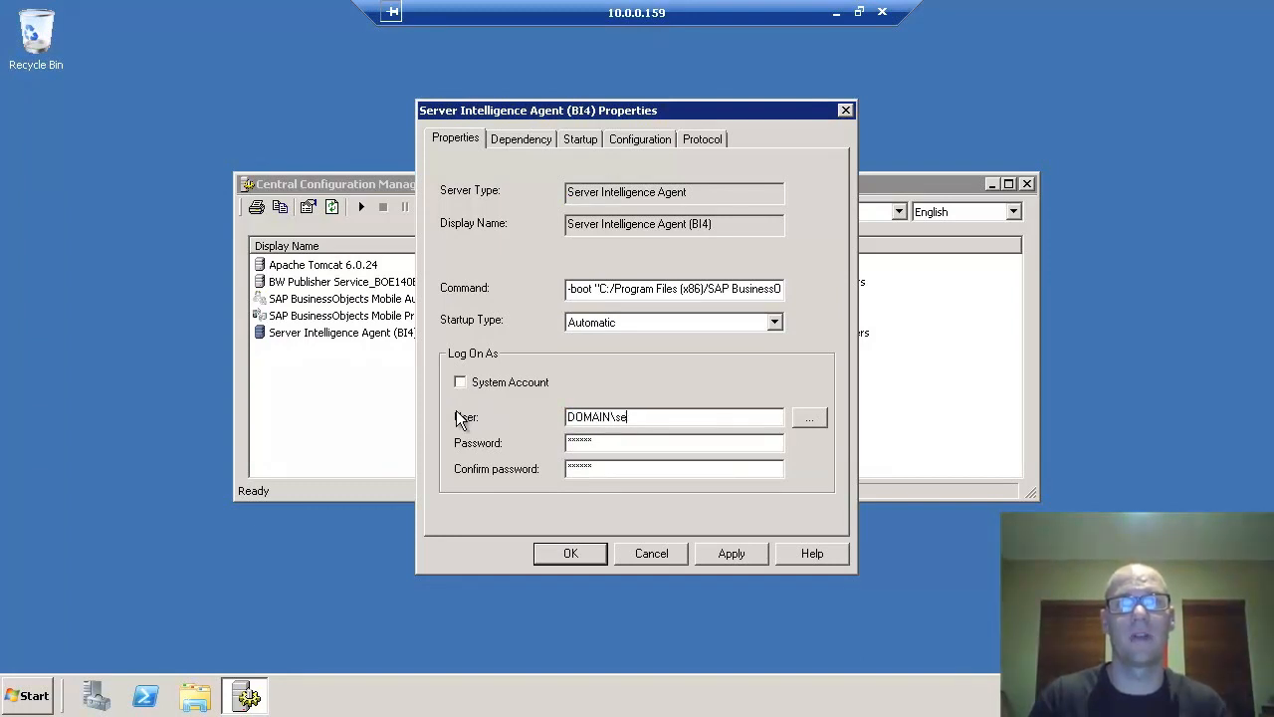
type("IN\\biservice")
key("Tab")
key("Tab")
type("*****")
key("Tab")
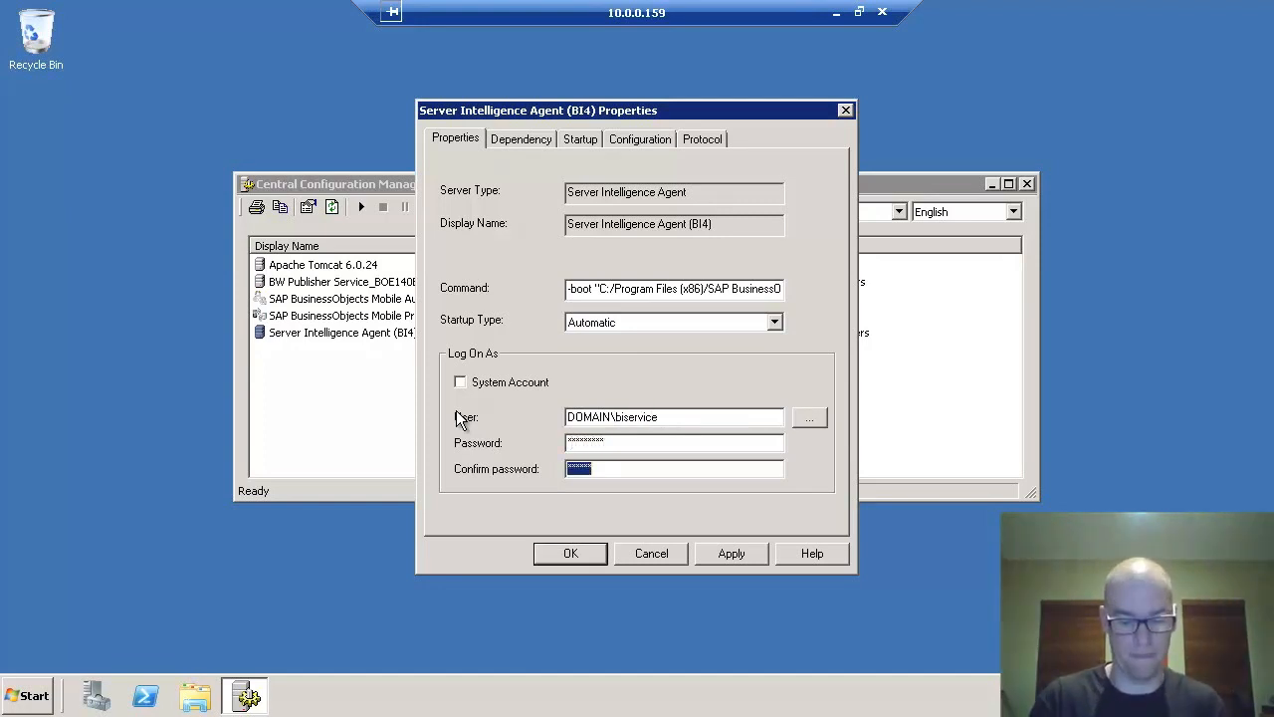
type("*********")
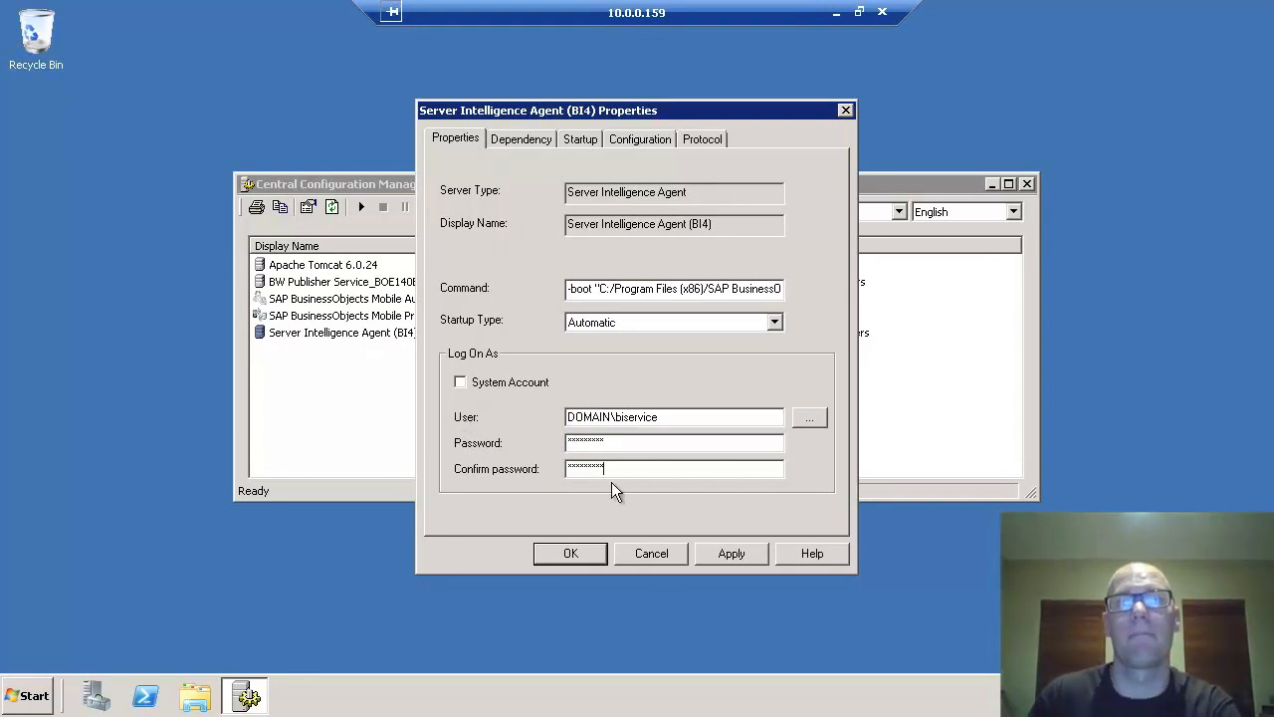
left_click(572, 553)
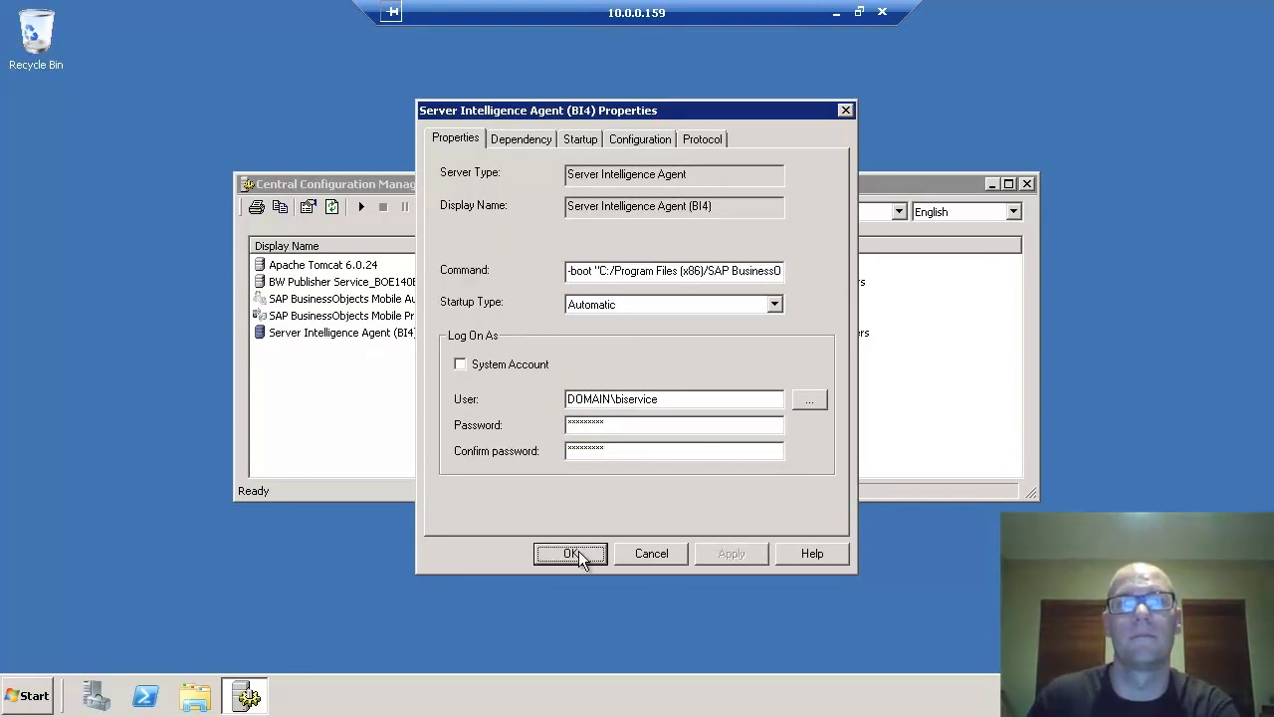
left_click(361, 206)
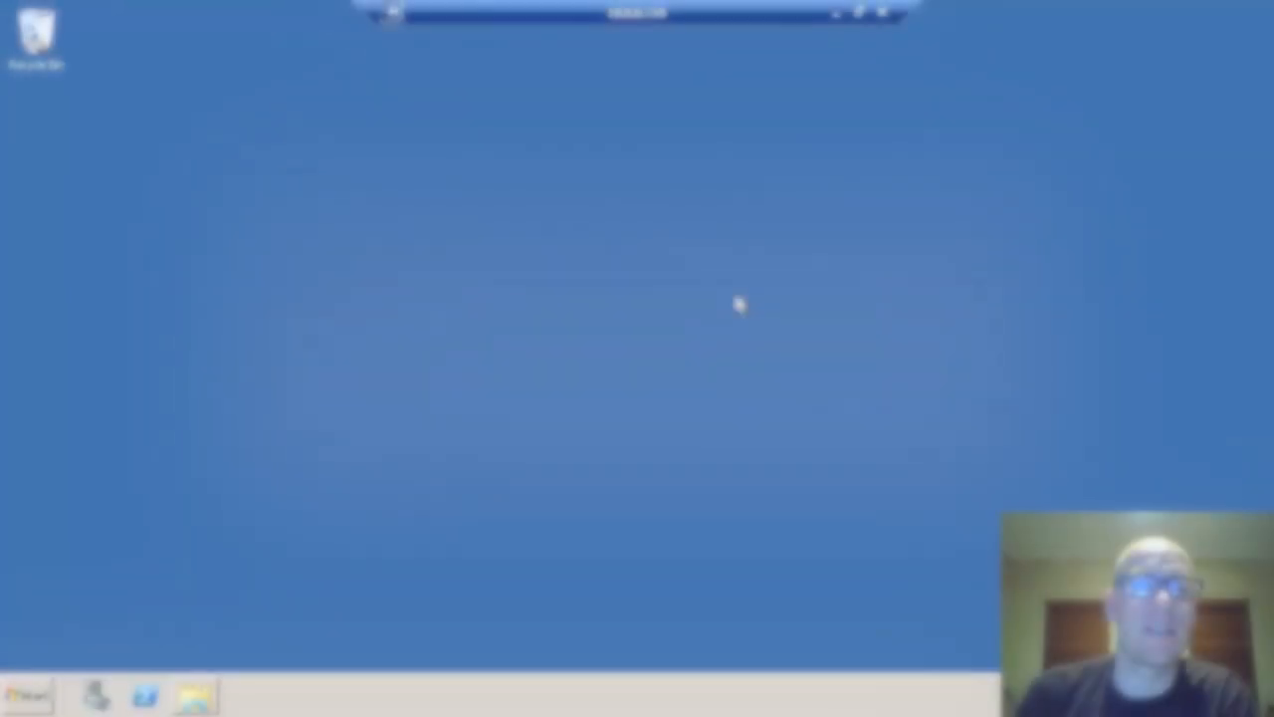
left_click(40, 695)
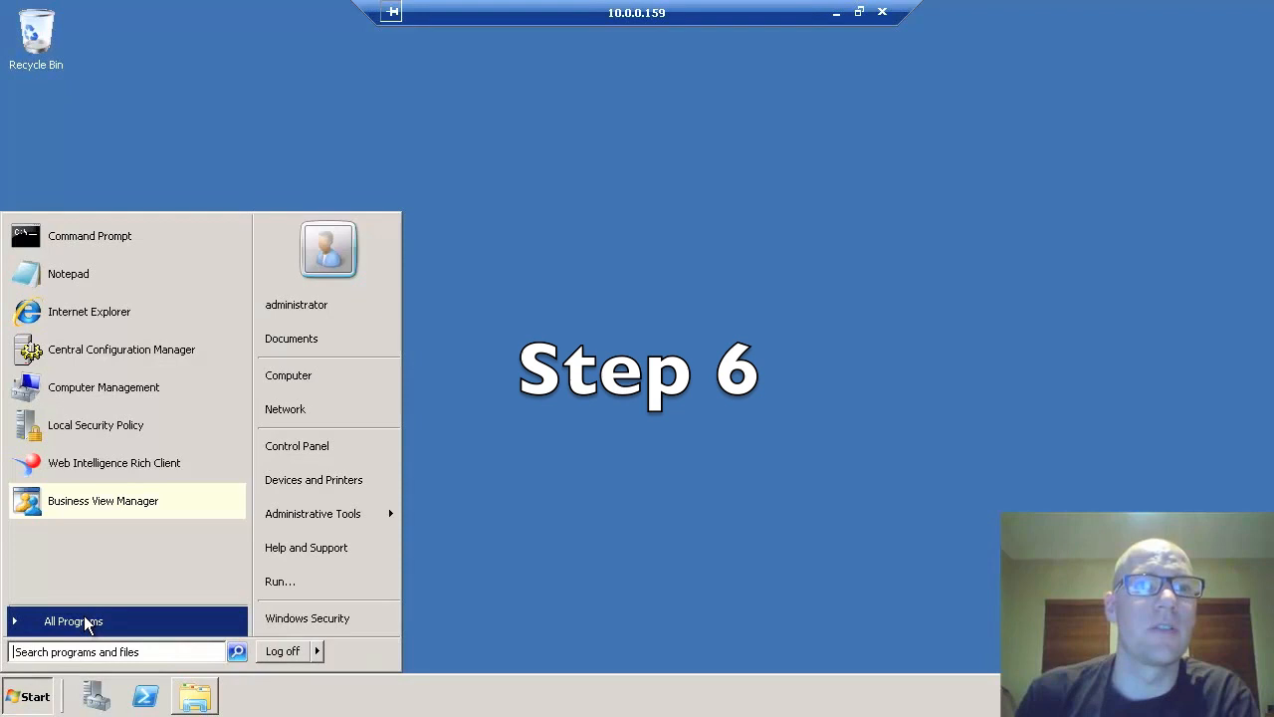
left_click(86, 621)
left_click(85, 621)
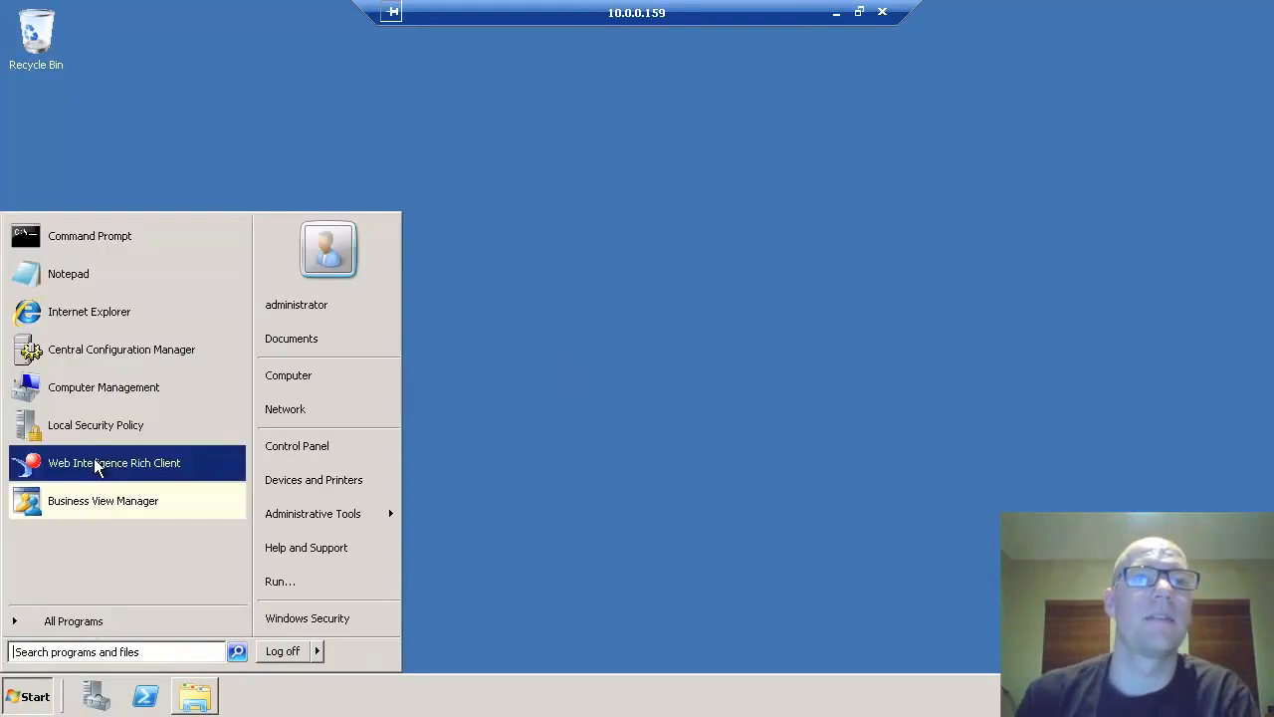
left_click(99, 464)
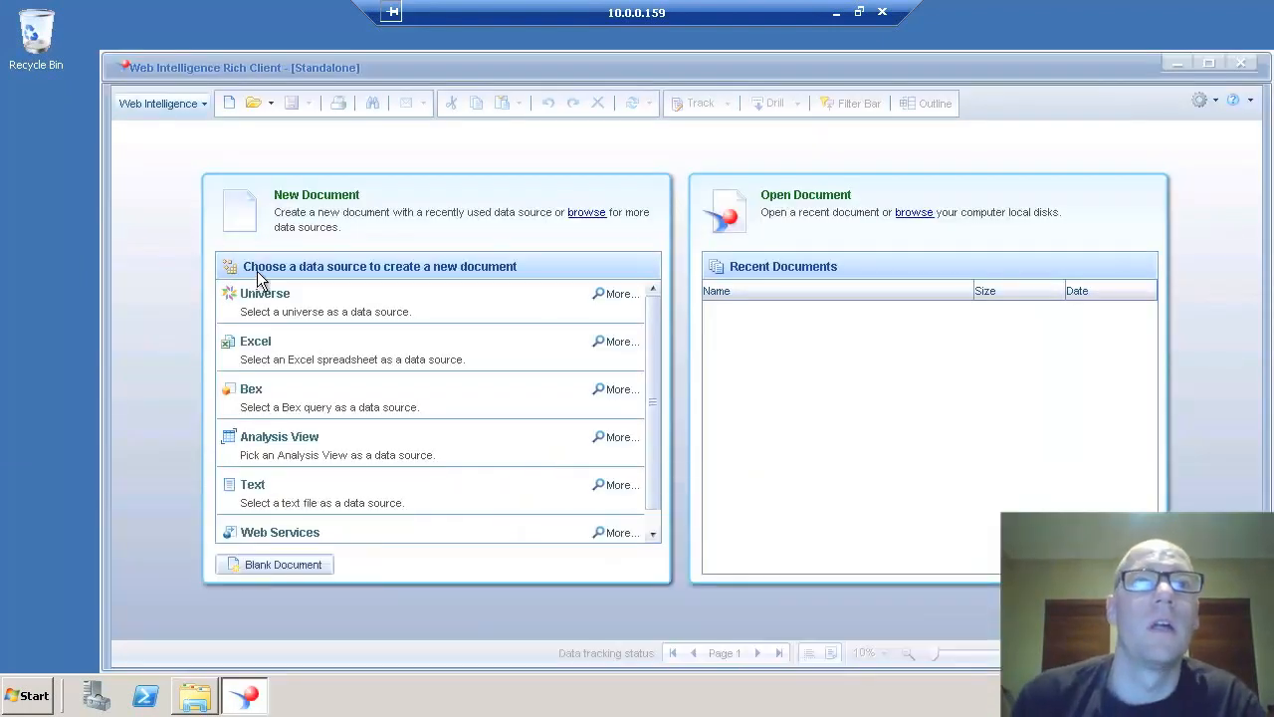
left_click(266, 298)
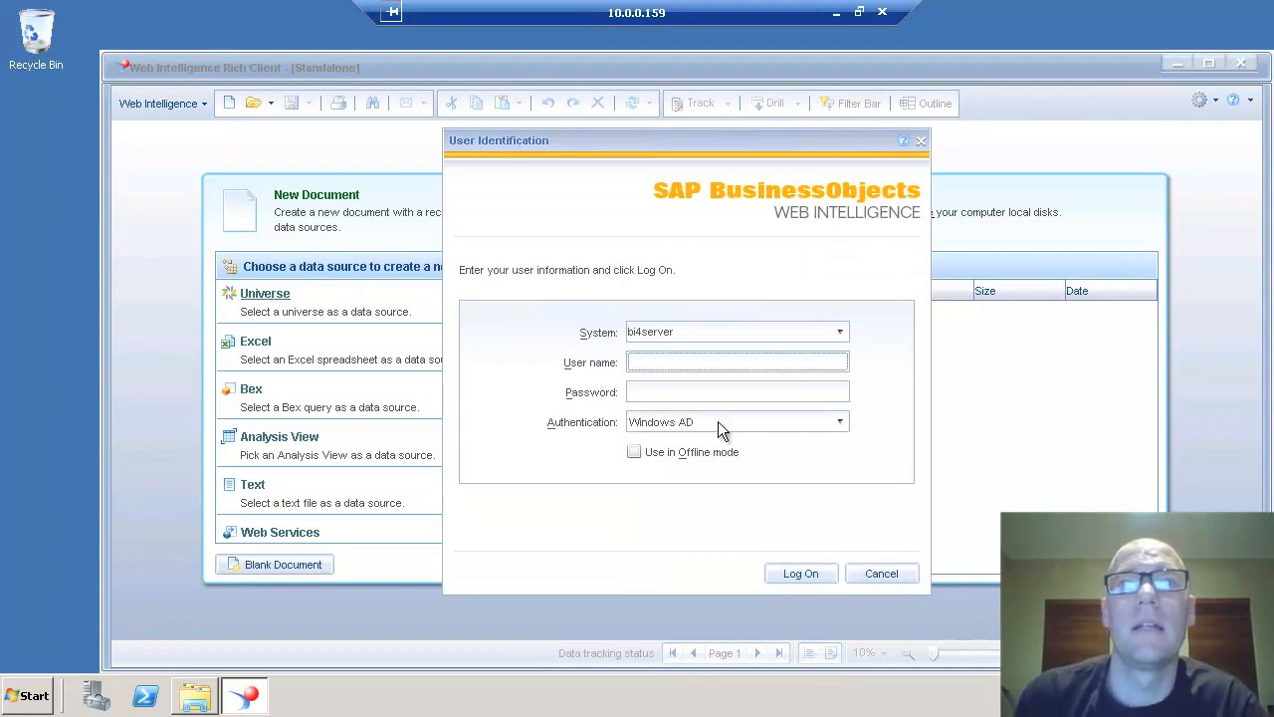
left_click(700, 421)
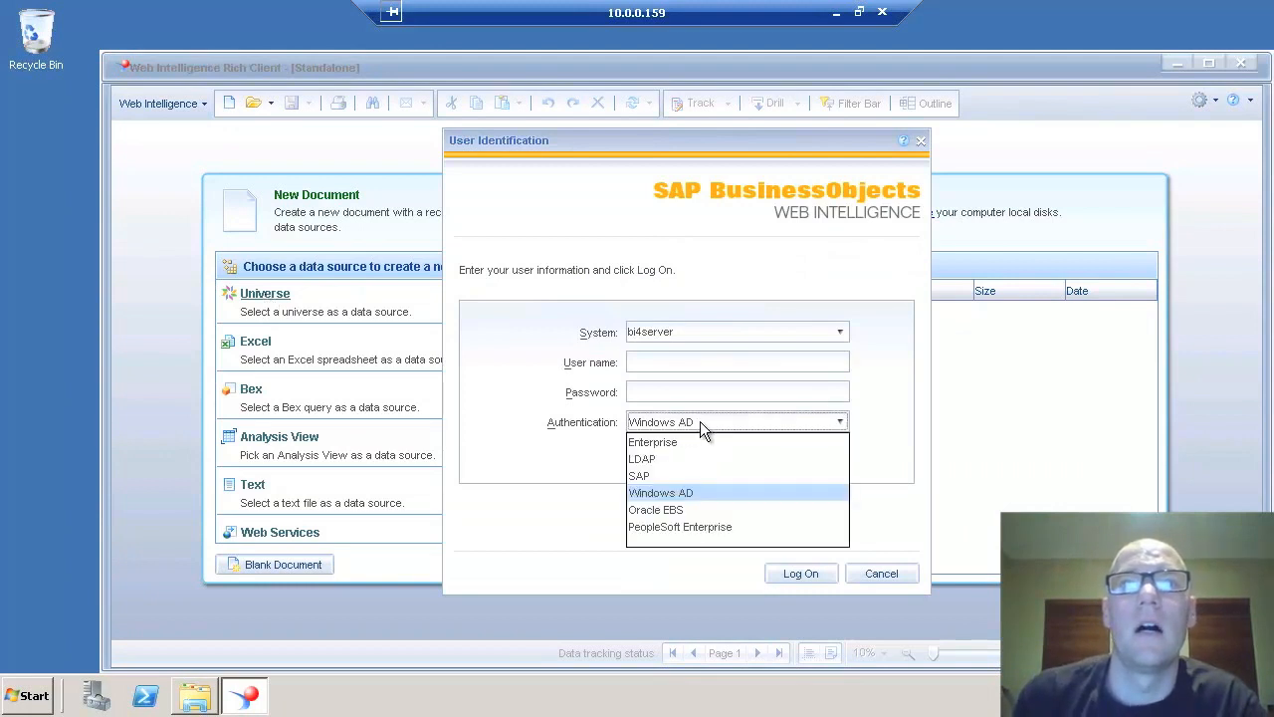
left_click(677, 494)
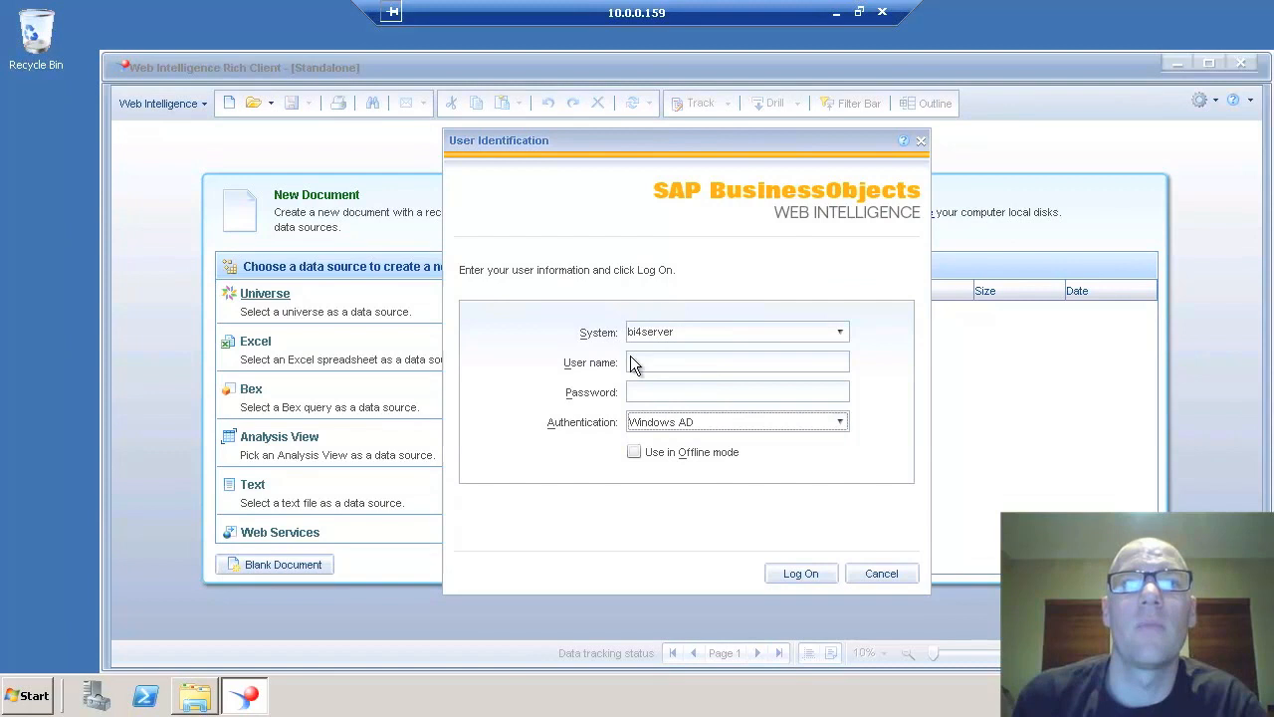
left_click(803, 574)
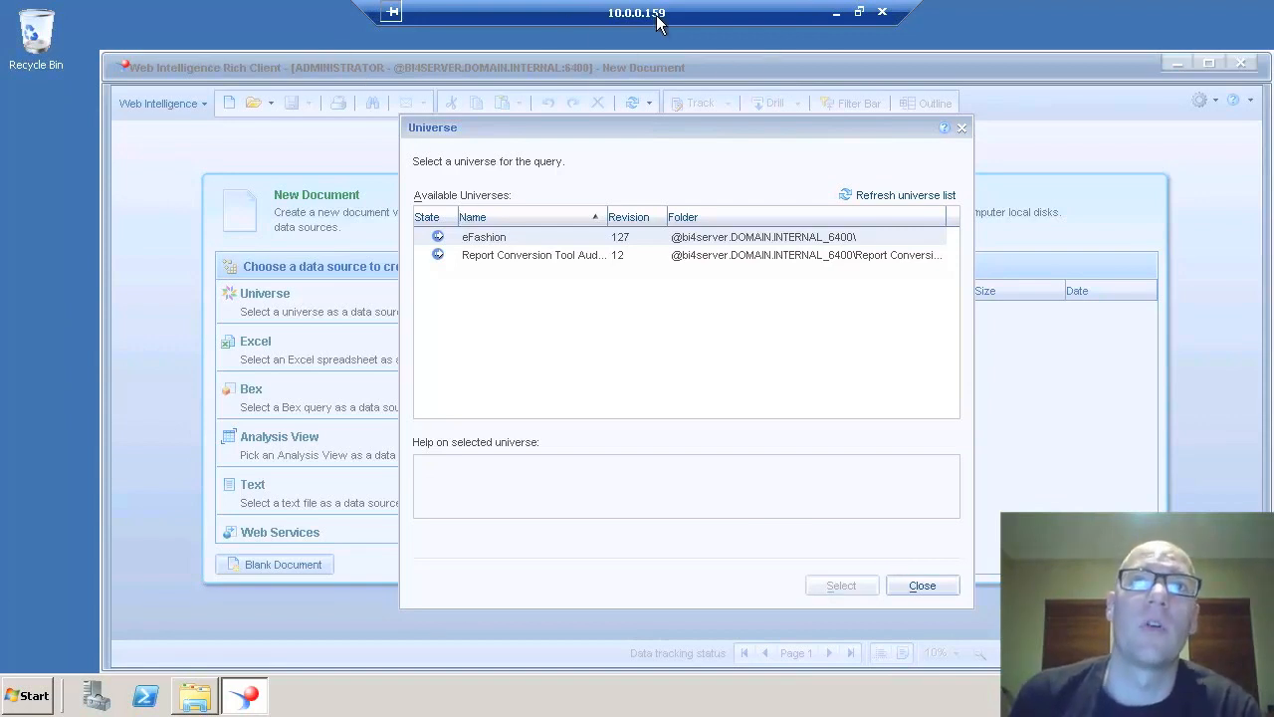
left_click(921, 585)
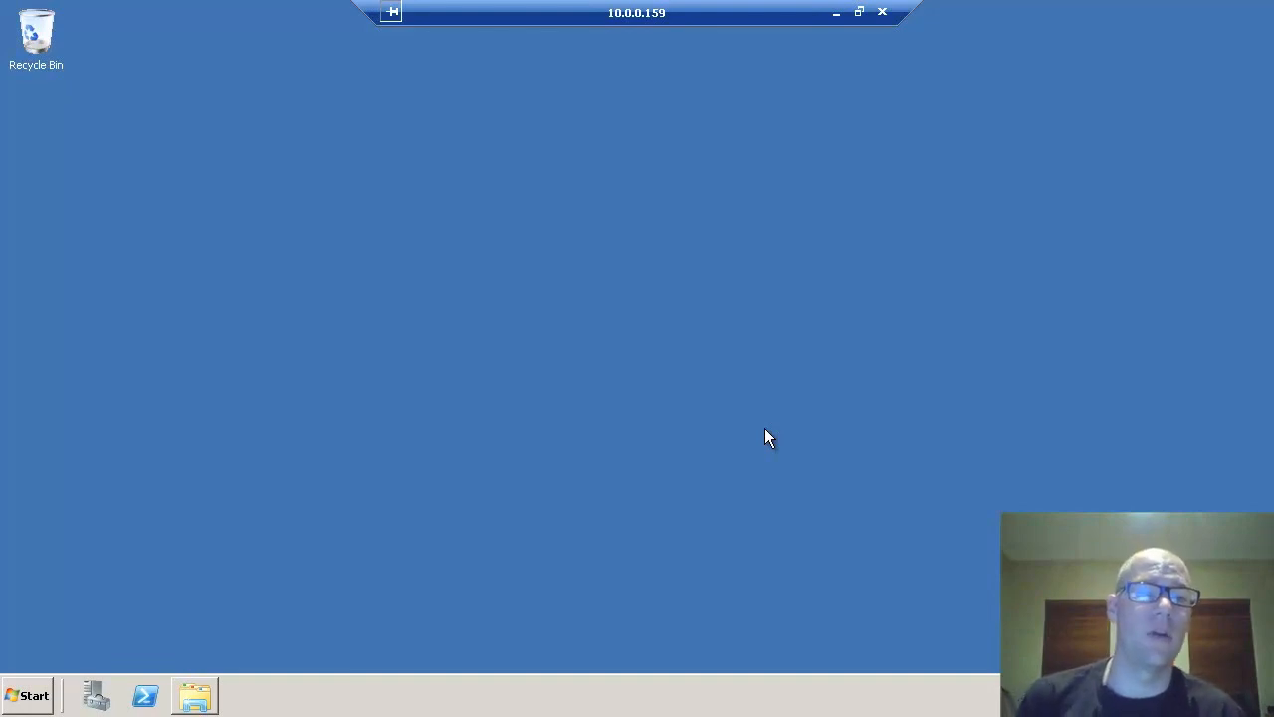
- Browse from Computer through Local Disk (C:) into the C:\Windows folder
left_click(30, 696)
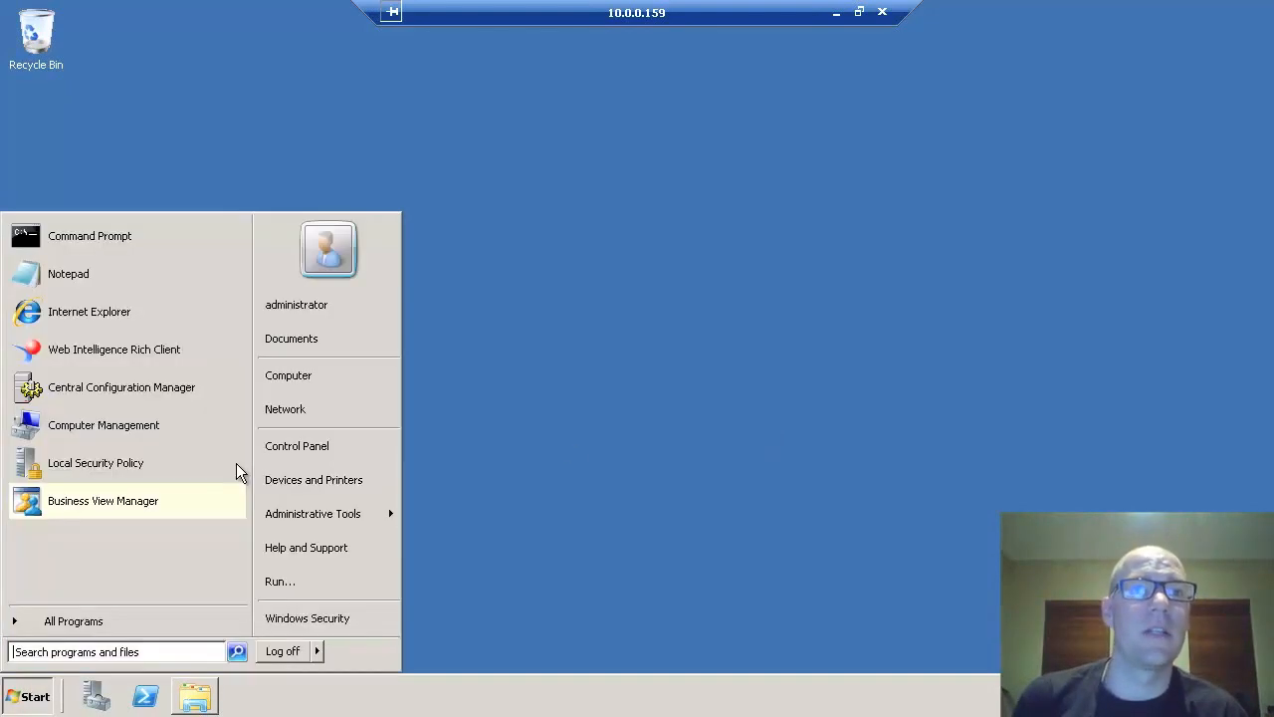
left_click(299, 377)
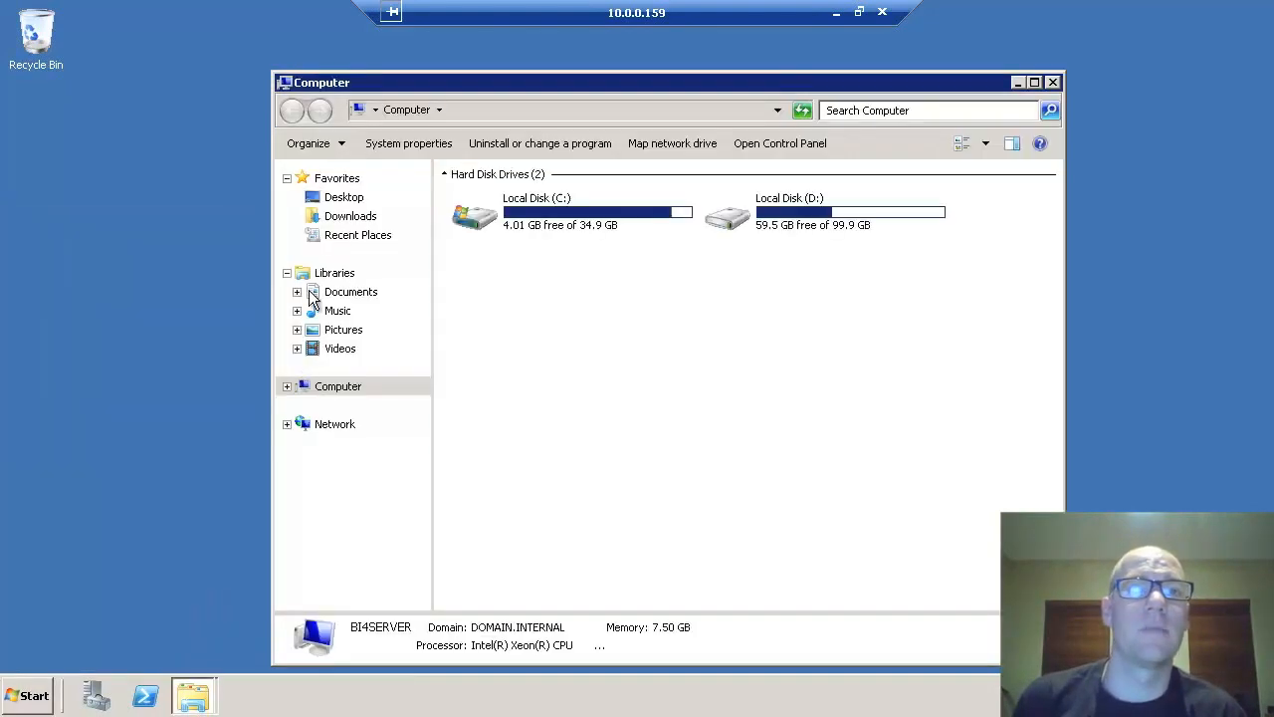
double_click(522, 219)
double_click(498, 374)
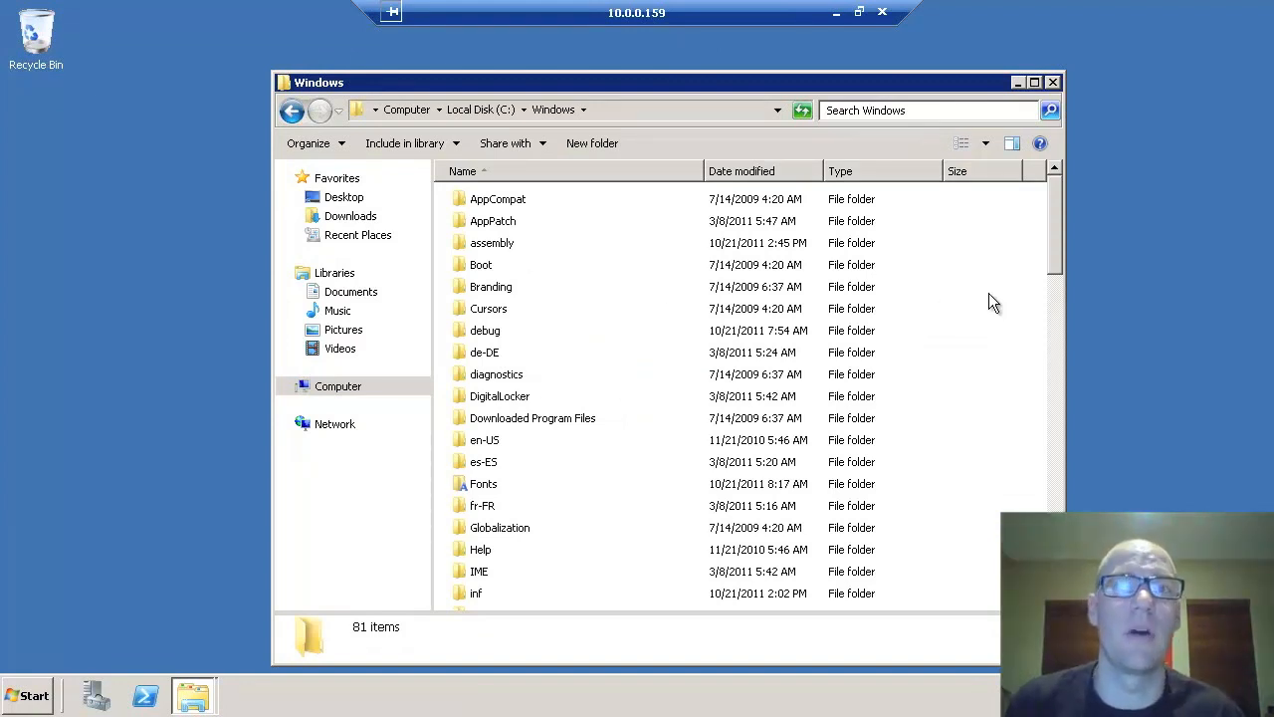
left_click(1016, 262)
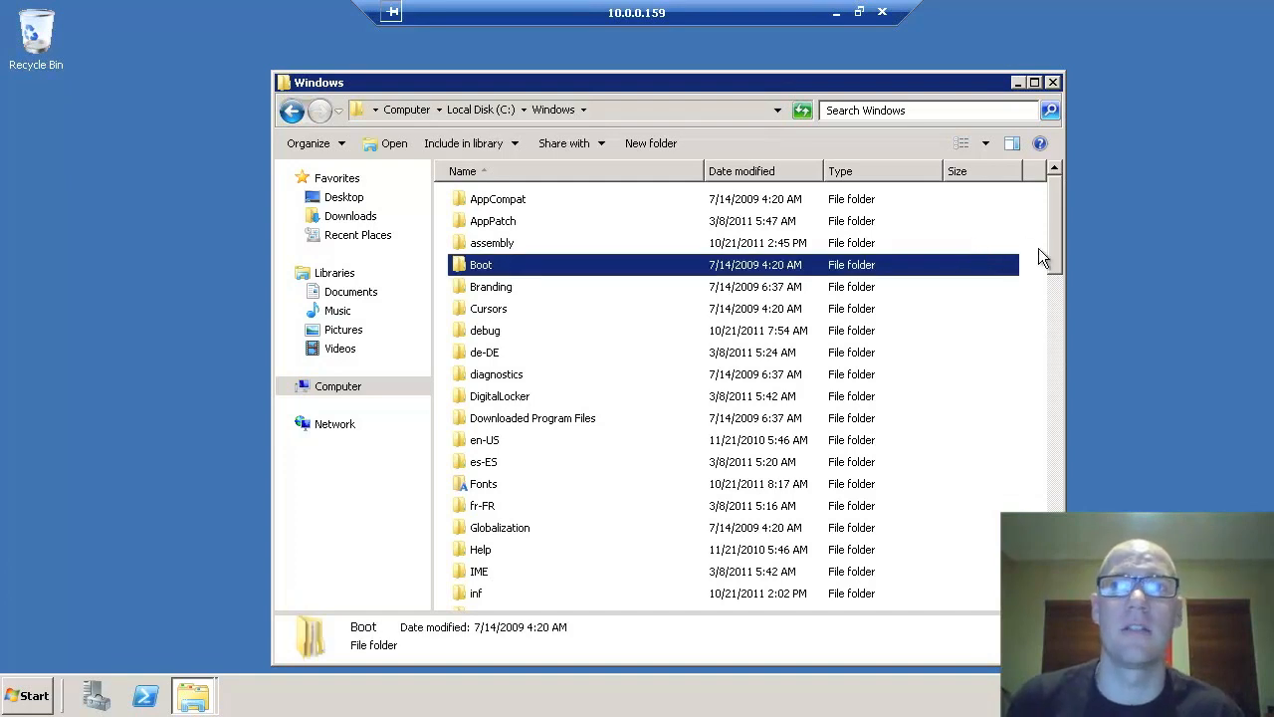
- Add a new text document in C:\Windows named bscLogin.conf
left_click(1031, 253)
right_click(1031, 252)
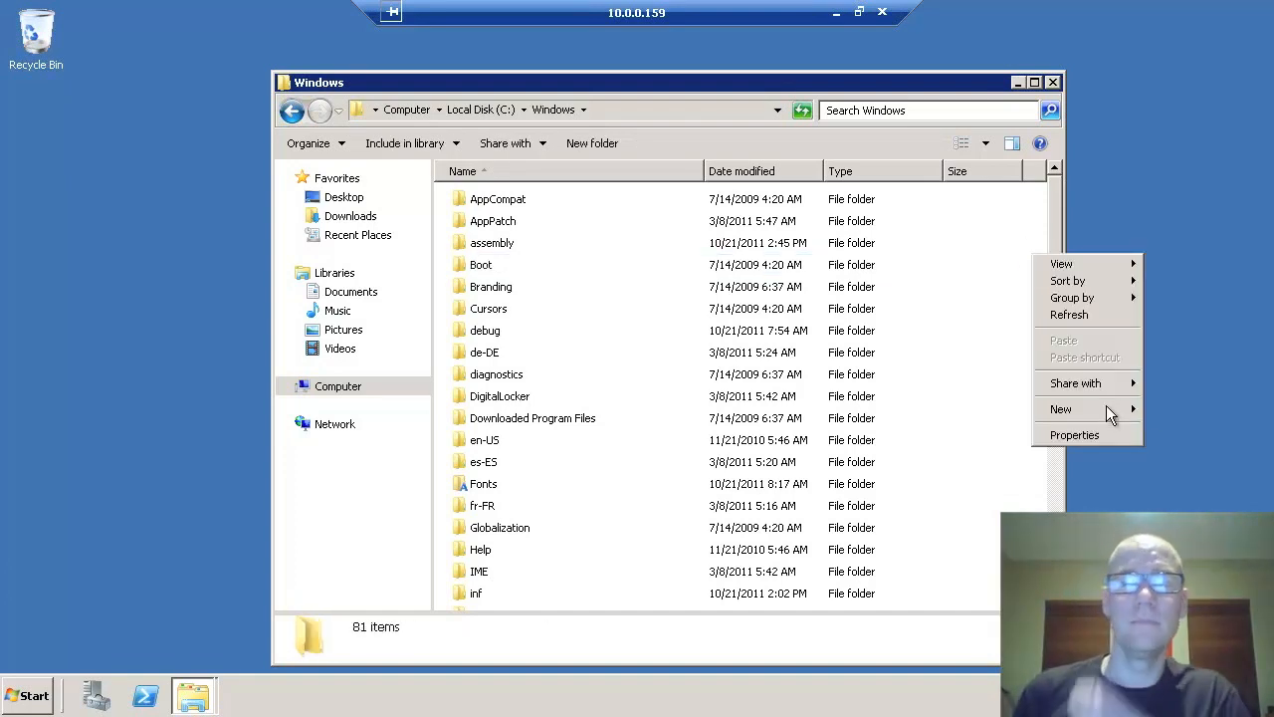
mouse_move(1102, 410)
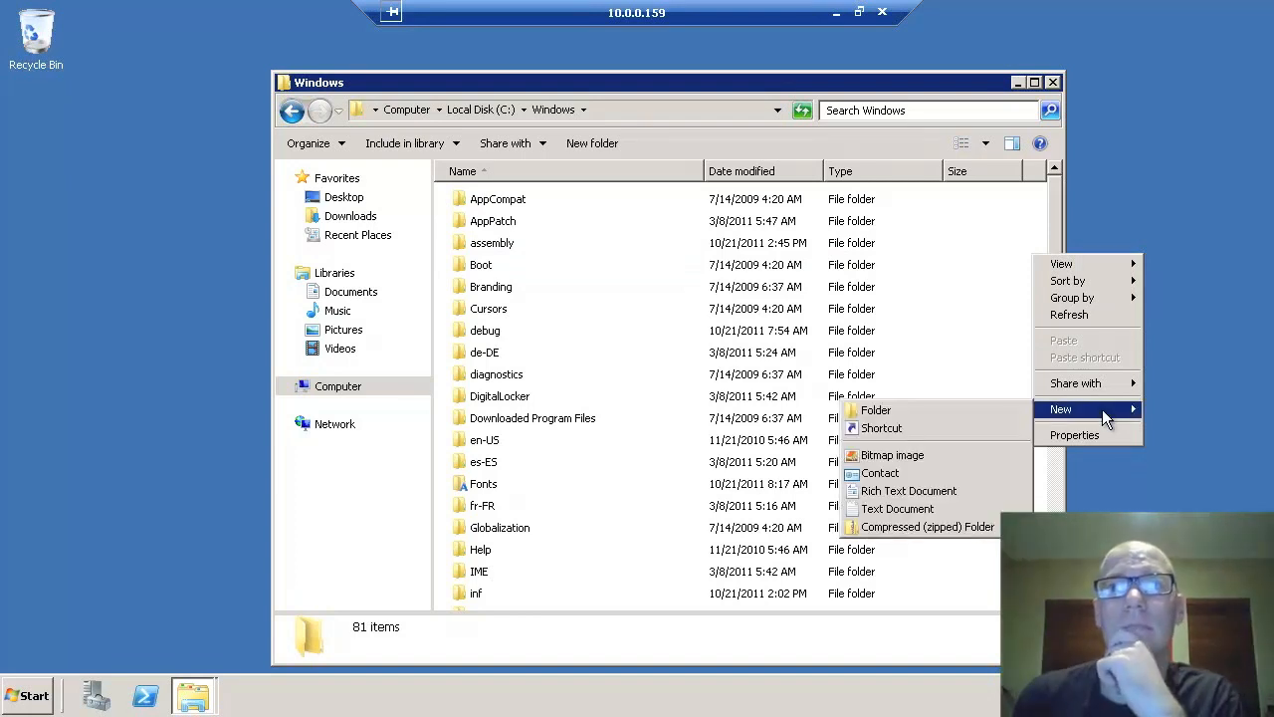
left_click(900, 509)
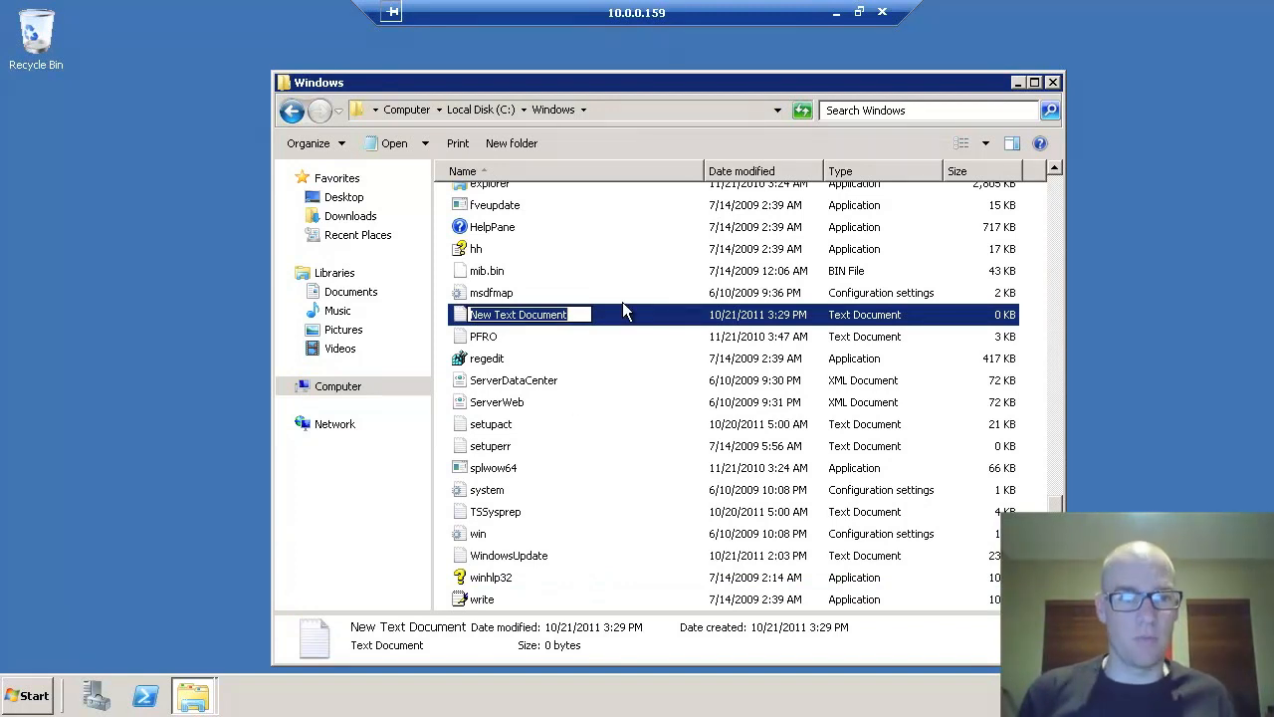
type("bscLogin.")
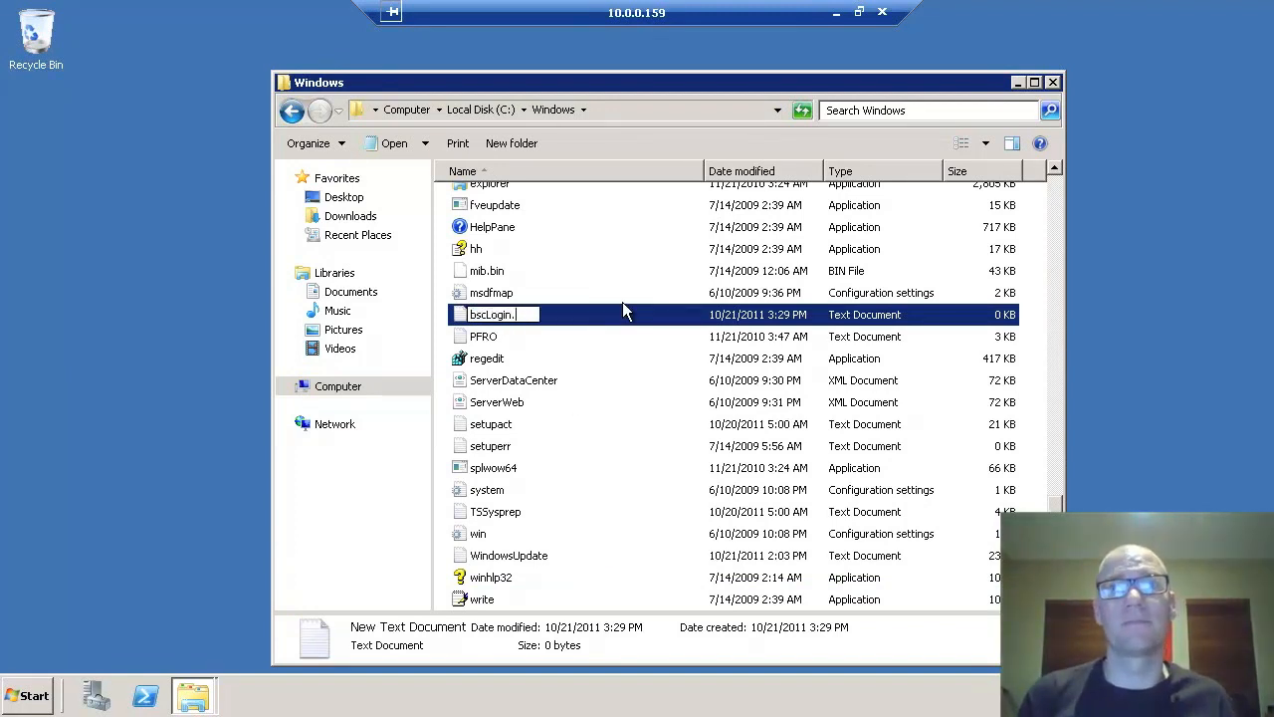
type("conf")
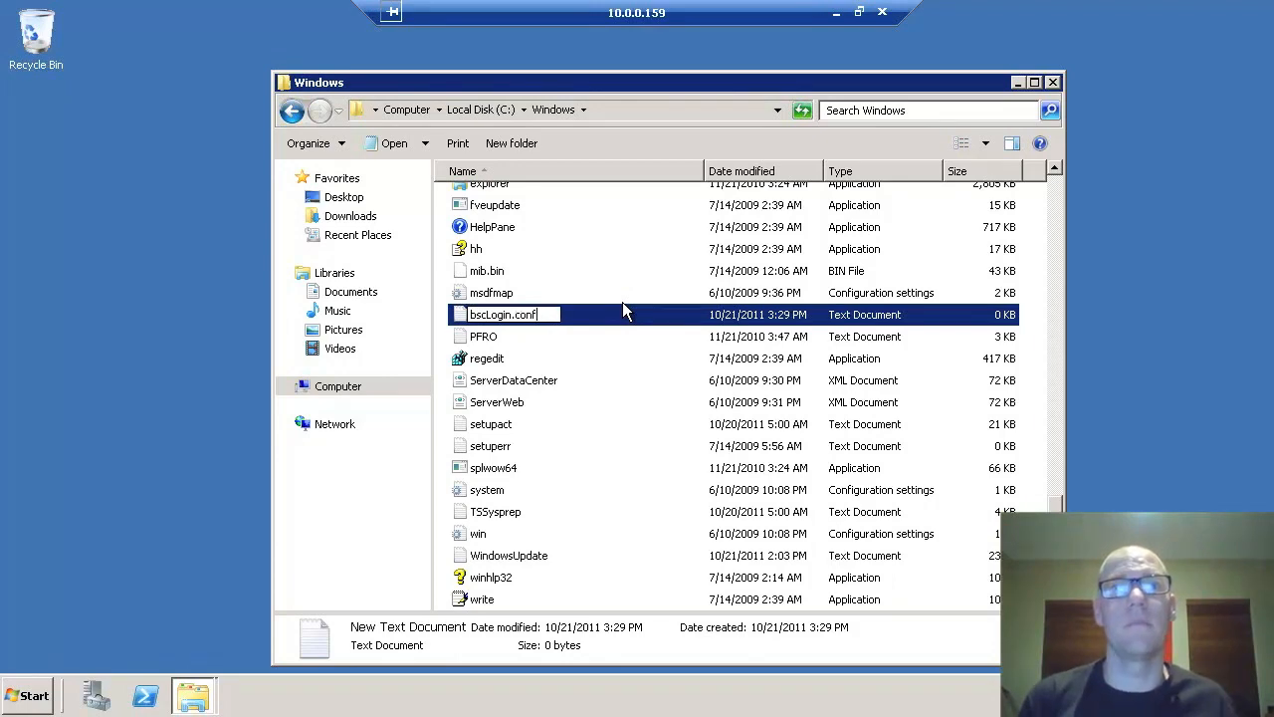
key("Return")
left_click(339, 144)
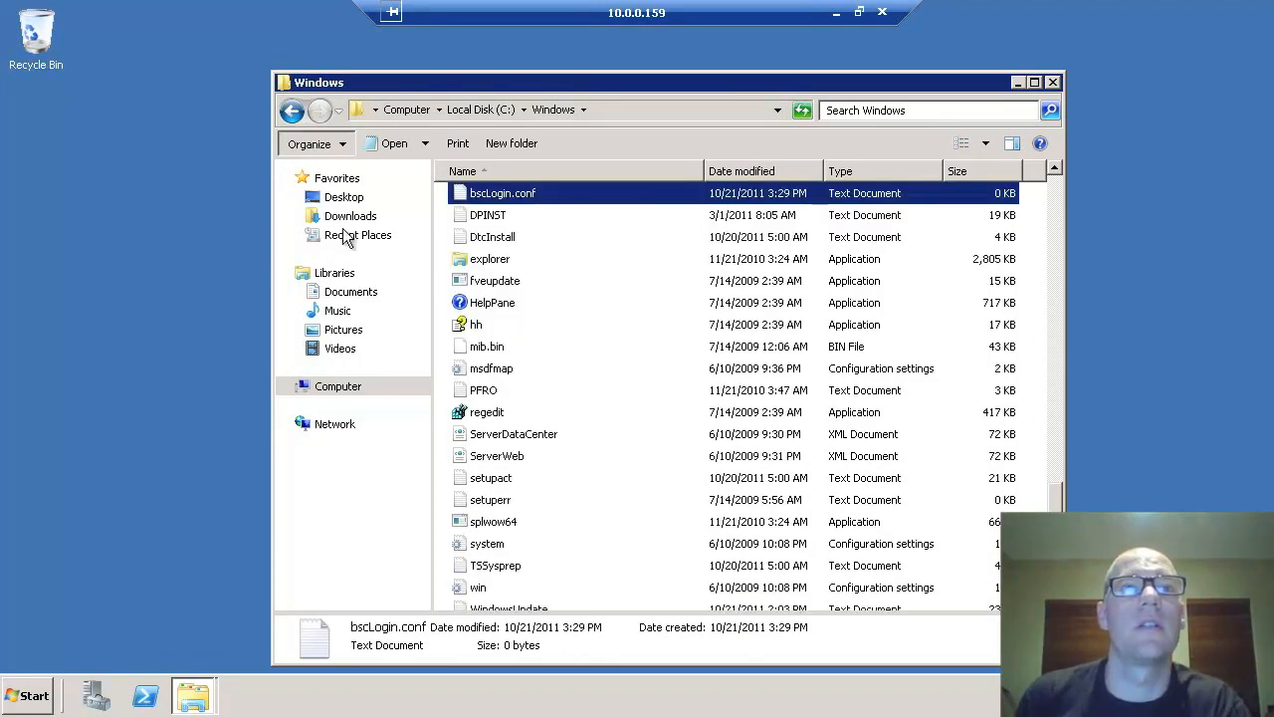
- Untick 'Hide extensions for known file types' in Folder Options
left_click(364, 311)
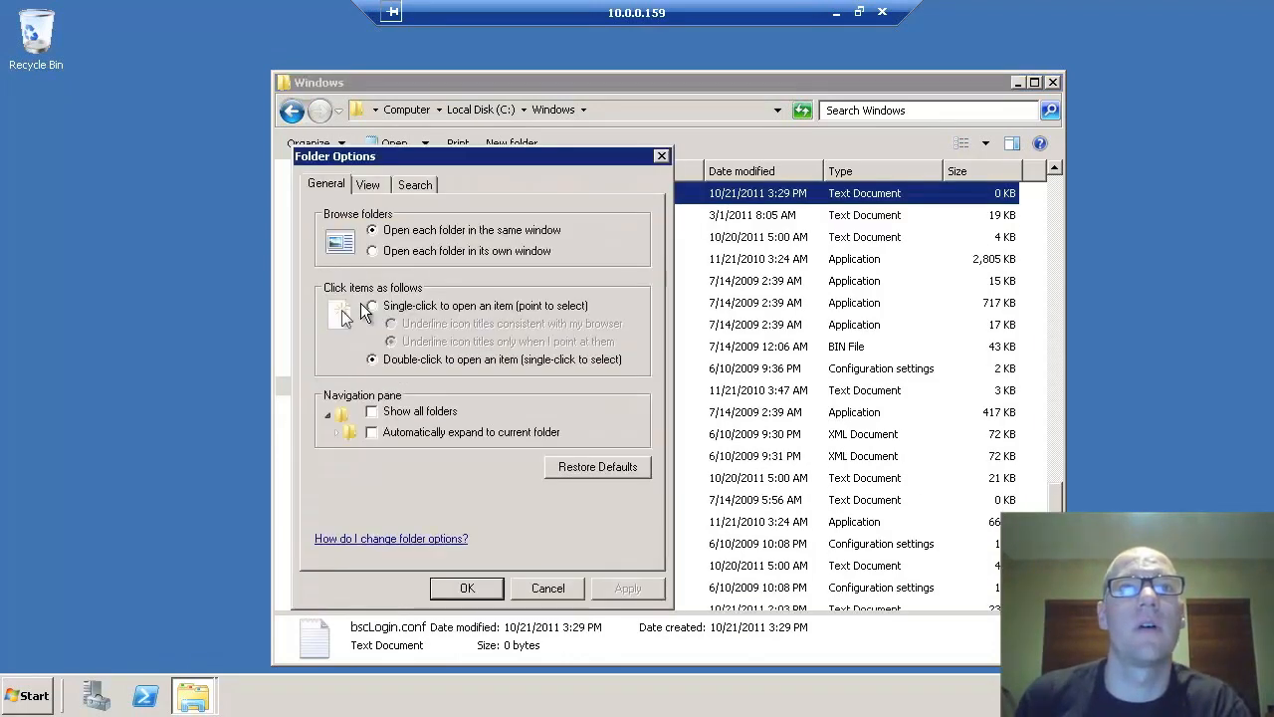
left_click(376, 191)
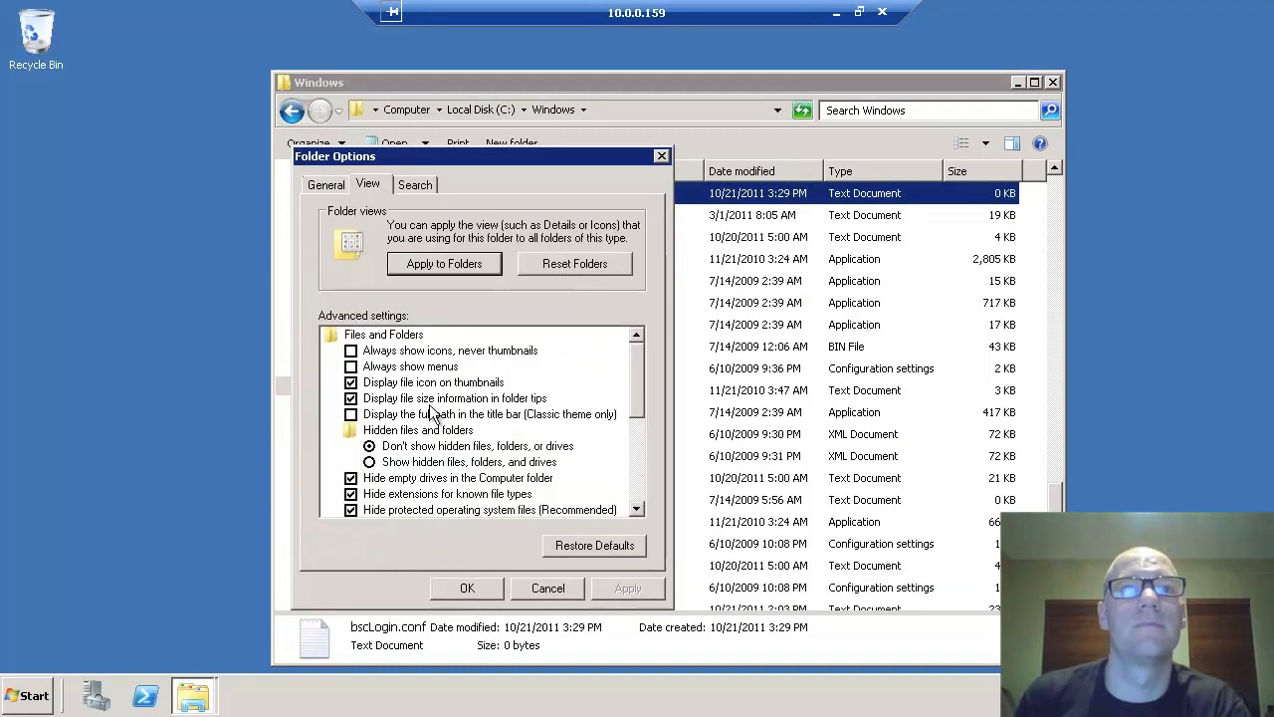
left_click(428, 494)
left_click(626, 587)
left_click(480, 588)
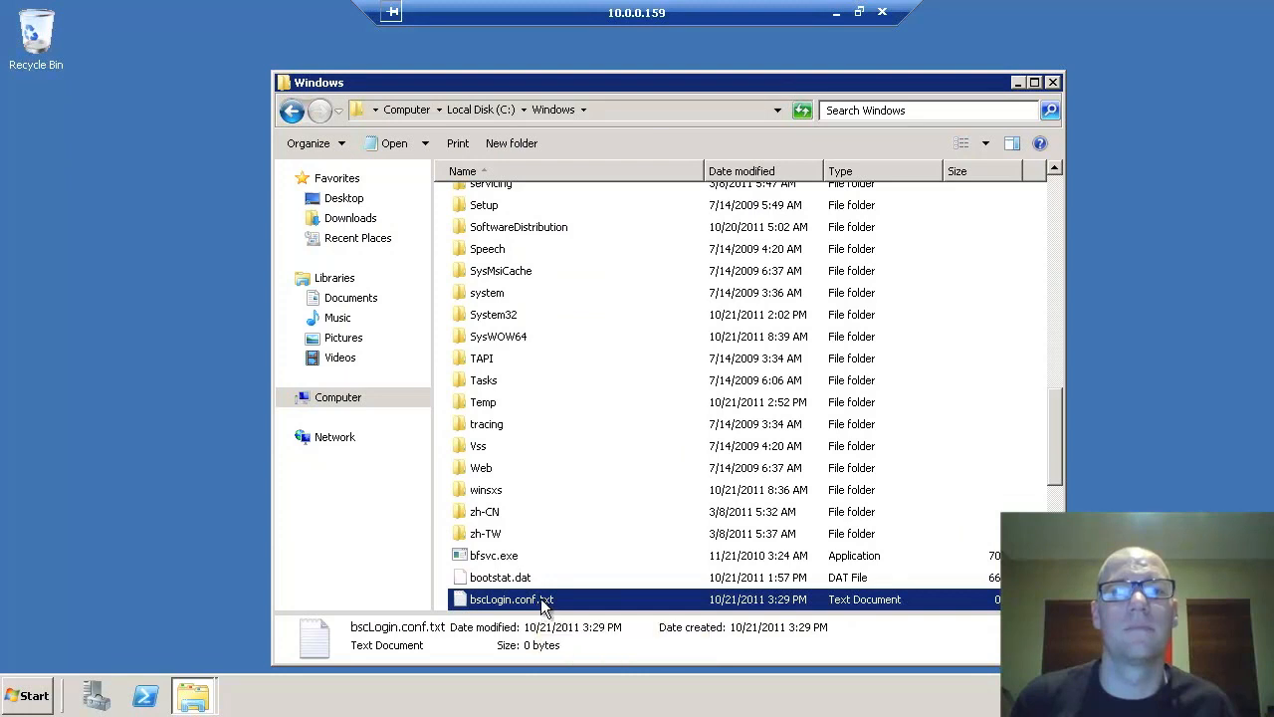
- Rename bscLogin.conf.txt to bscLogin.conf and confirm the extension change
left_click(537, 599)
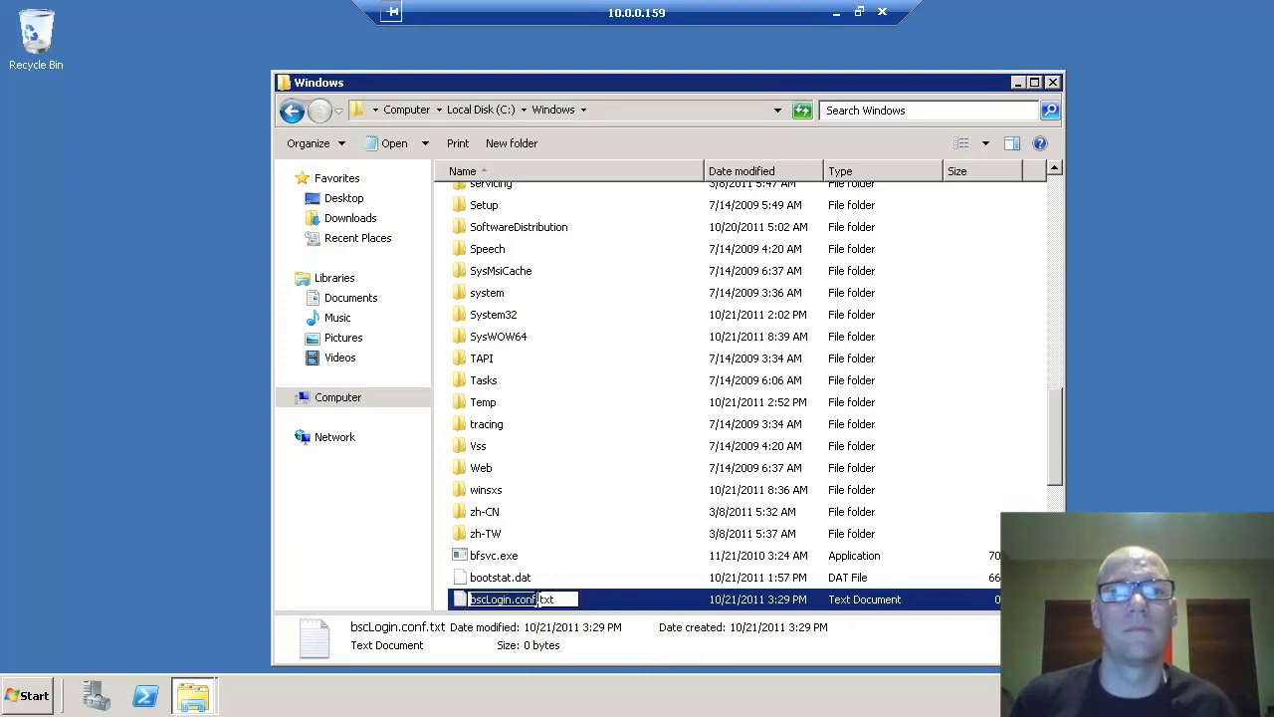
key("Right")
key("shift+End")
key("Delete")
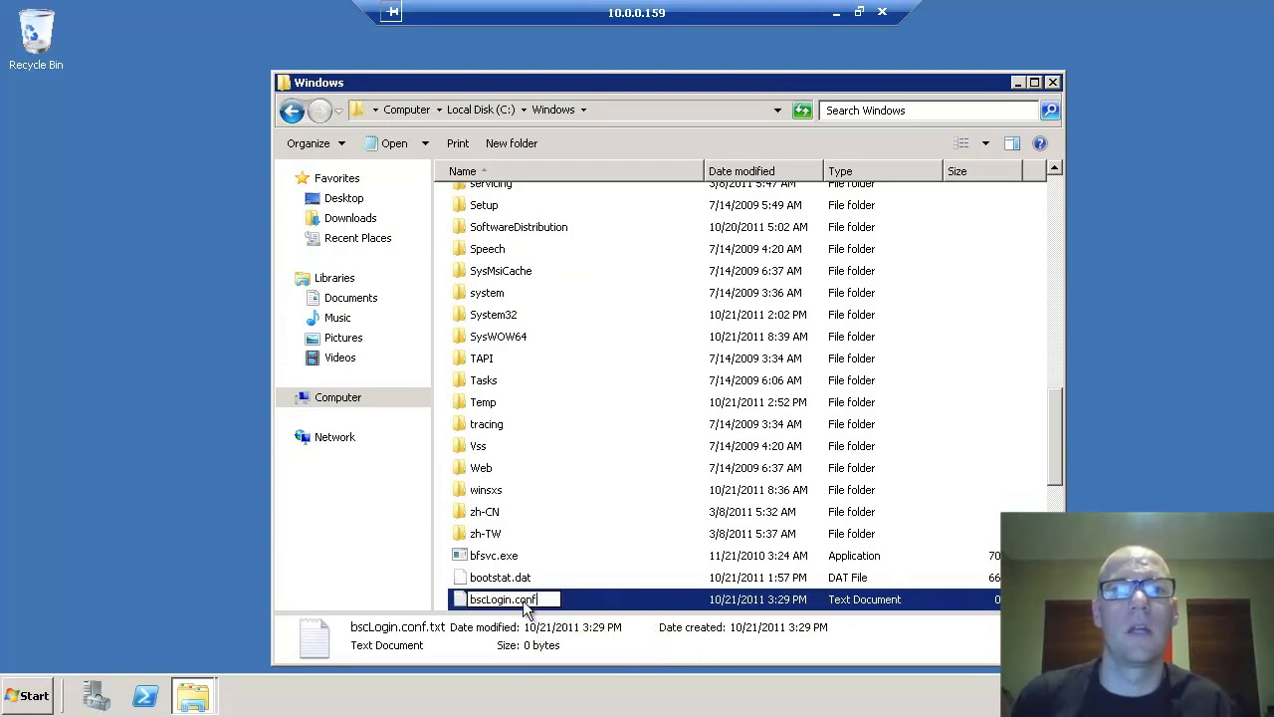
key("Return")
left_click(718, 364)
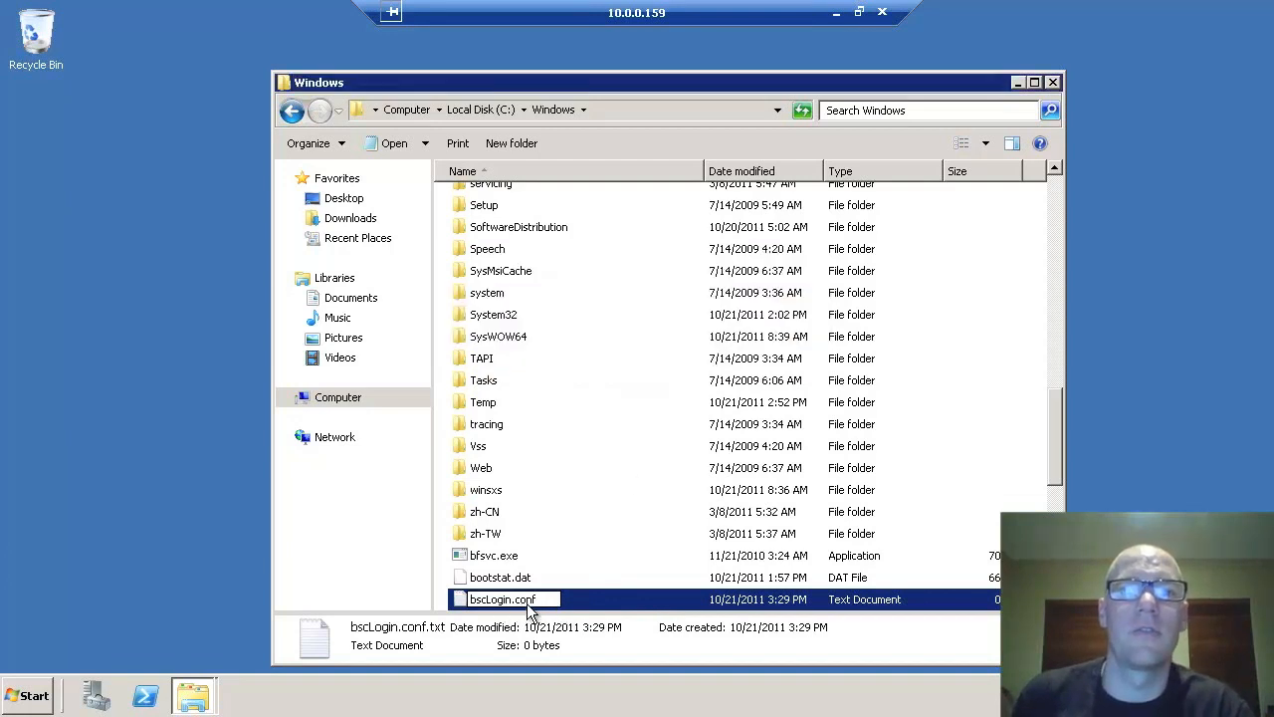
- Open bscLogin.conf in Notepad
right_click(513, 605)
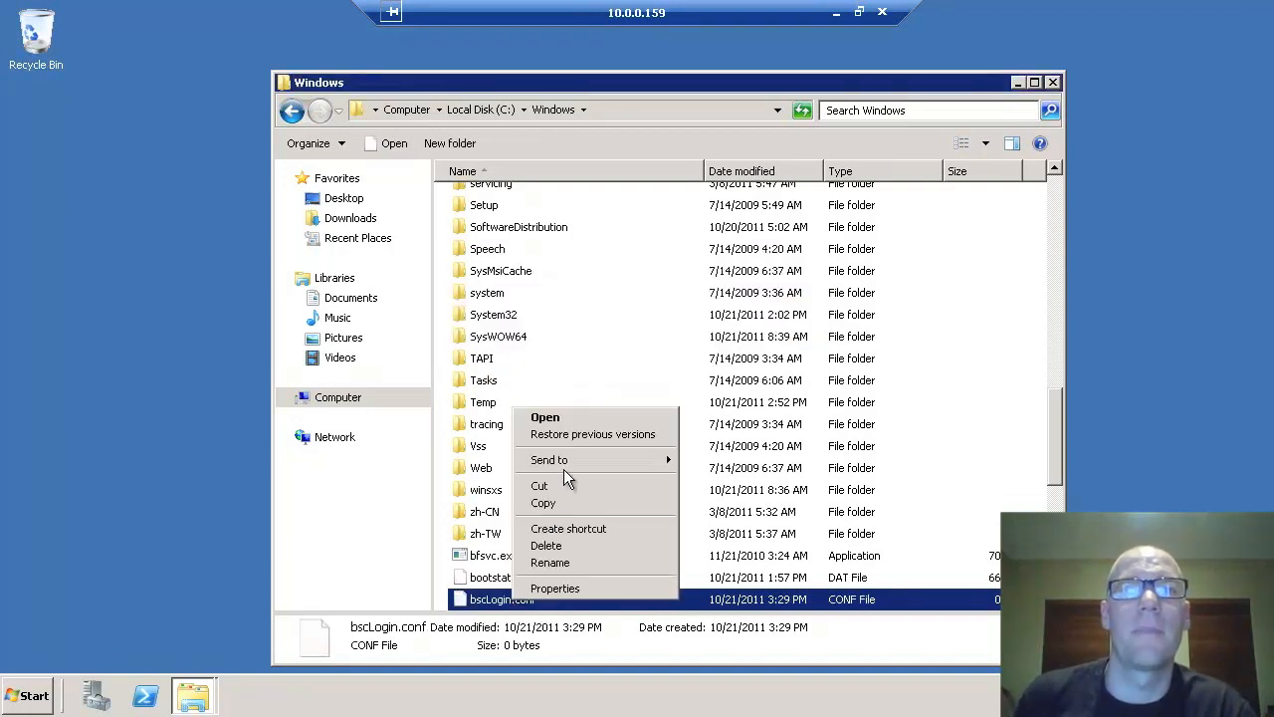
left_click(555, 418)
left_click(545, 395)
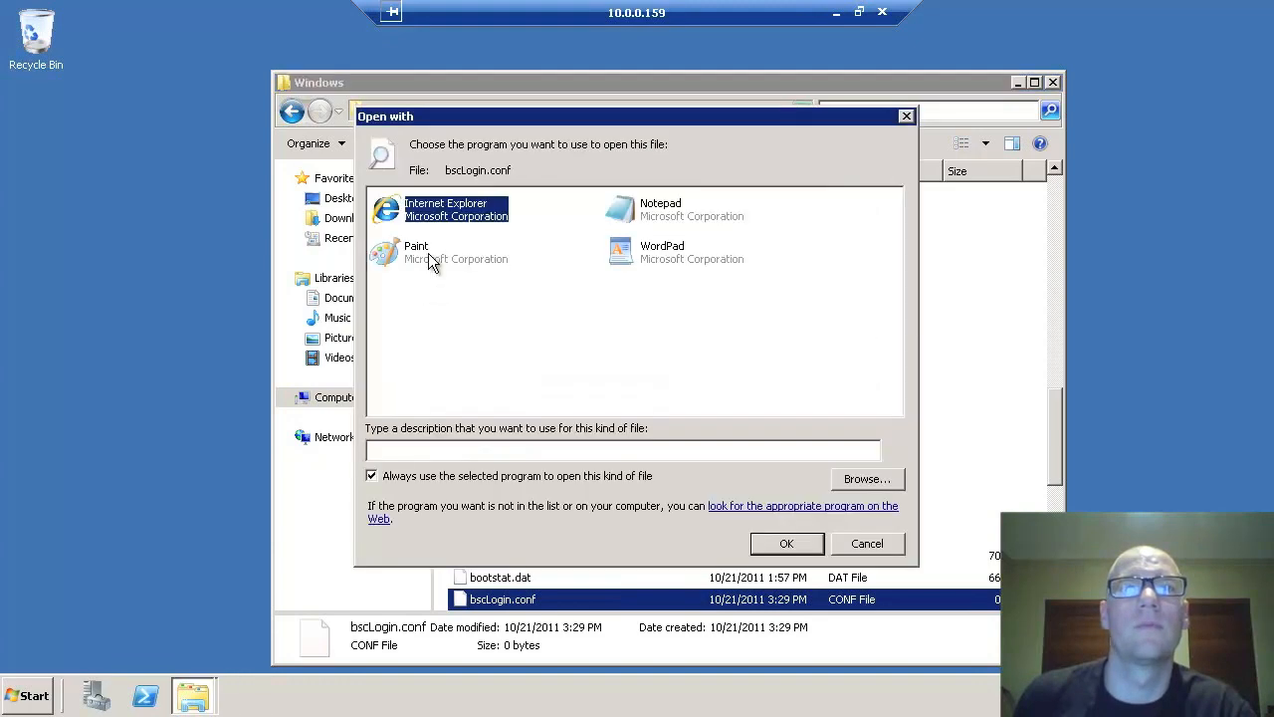
double_click(646, 210)
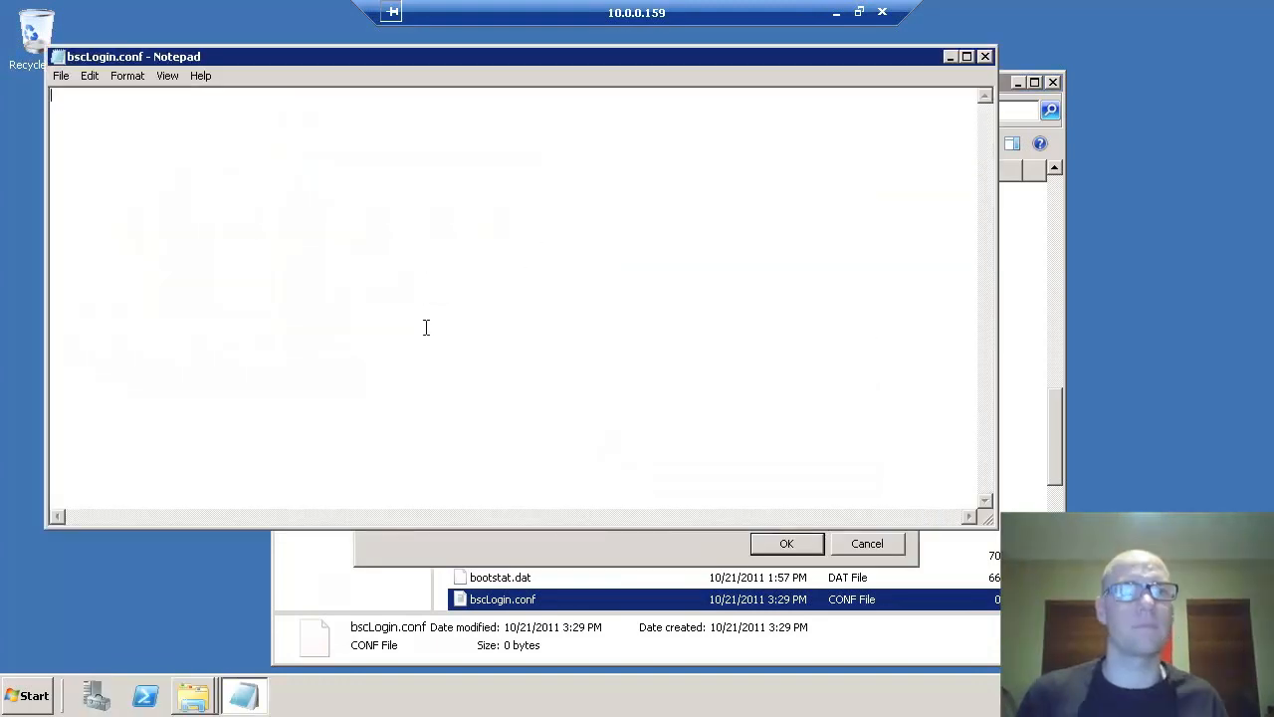
- Write the jgss.initiate block with Krb5LoginModule required debug=true and save the file
type("com.businessobjects.")
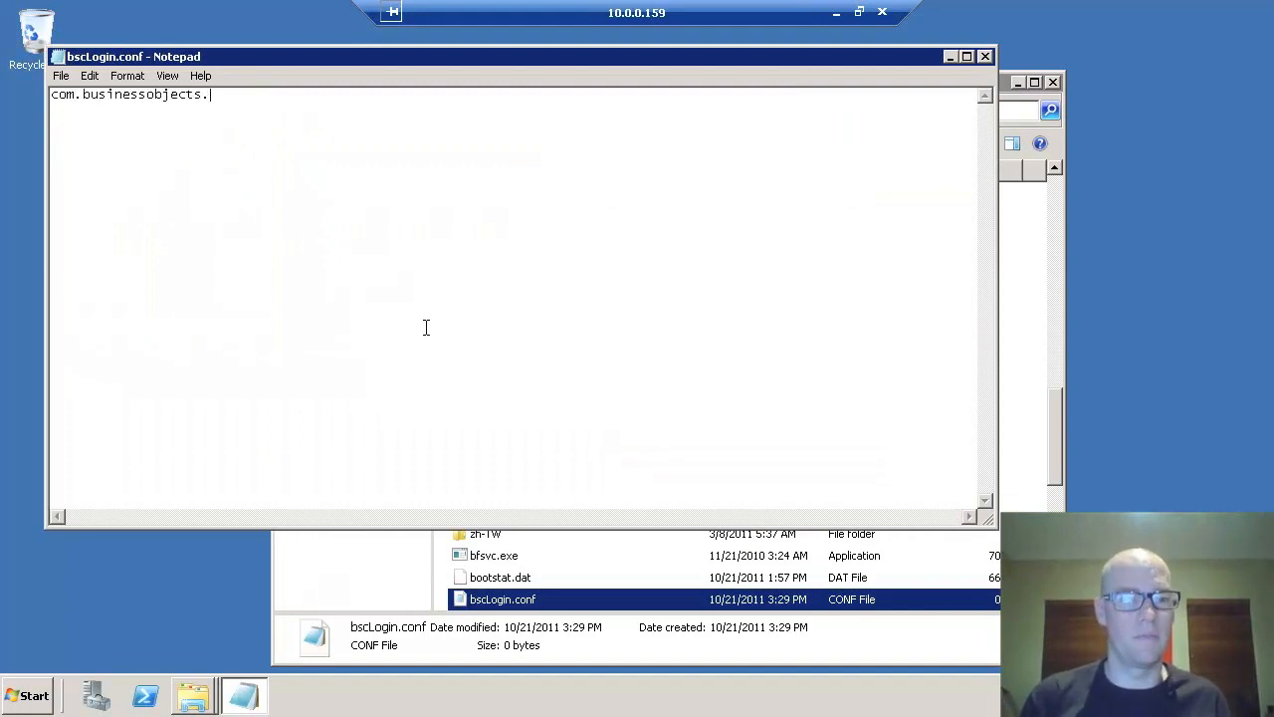
type("security.")
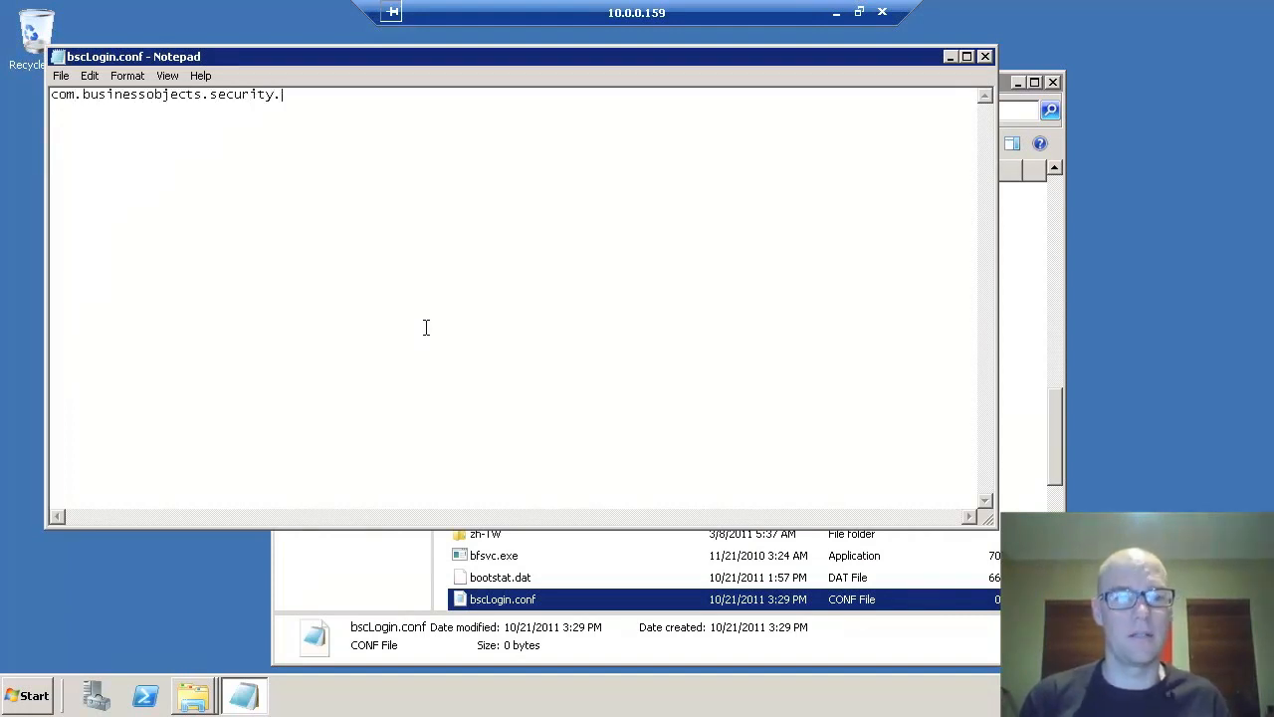
type("jgss.initiate ")
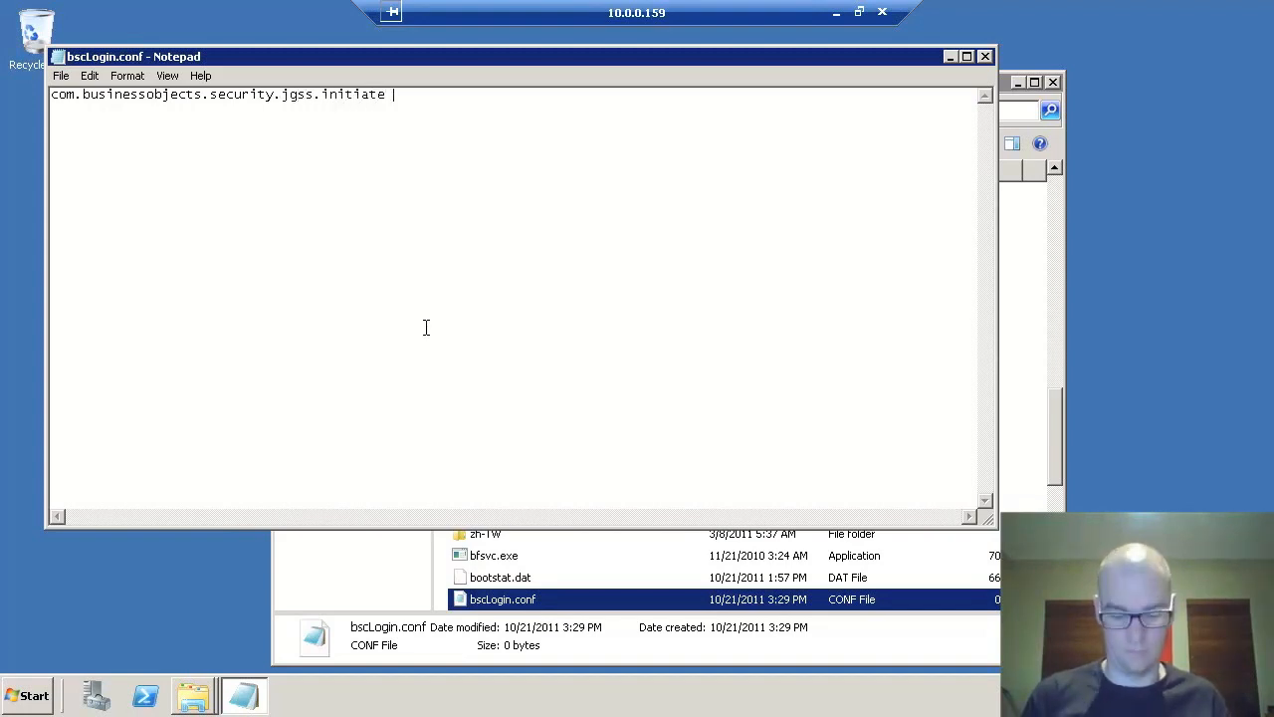
type("{")
key("Return")
type("com")
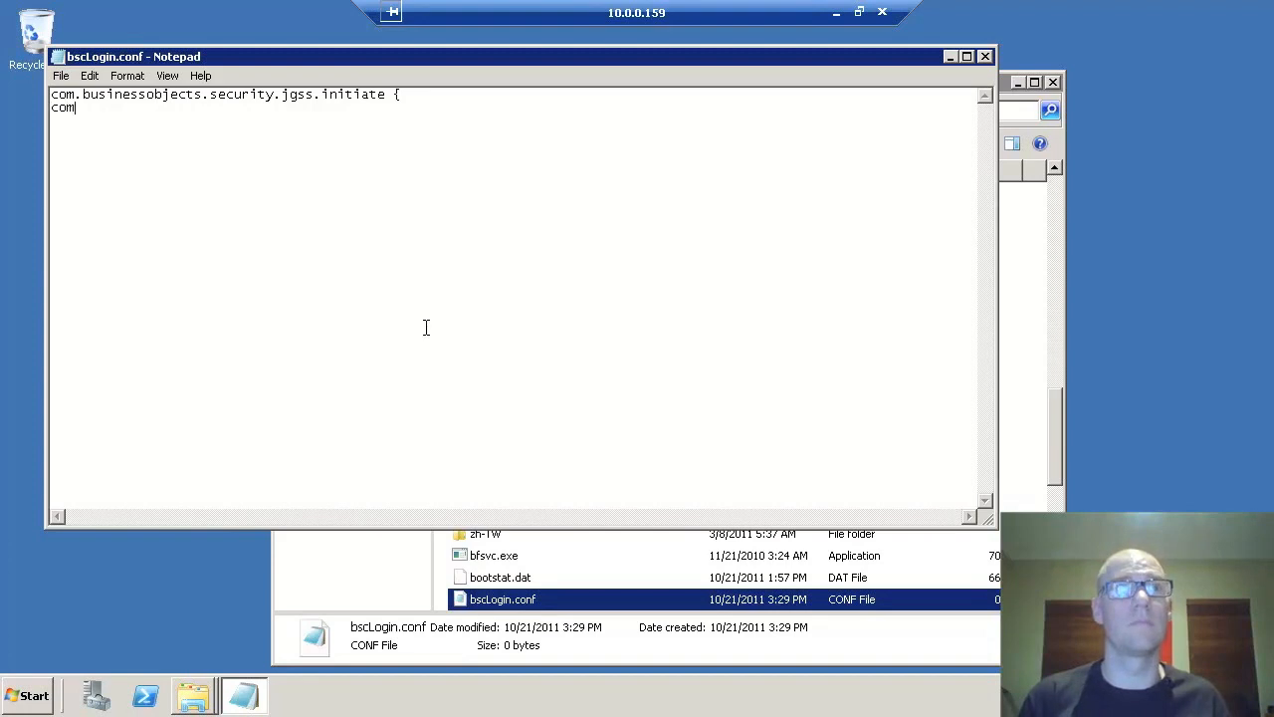
type(".sun.secu")
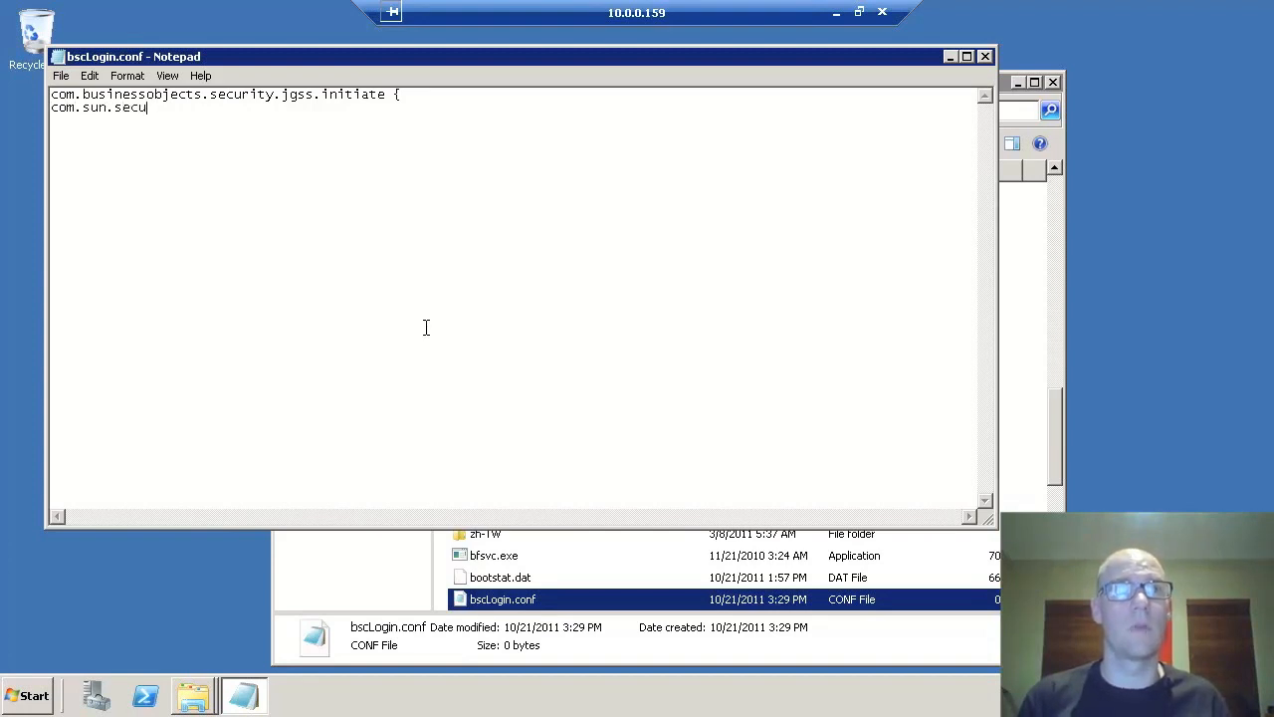
type("rity.auth.module.")
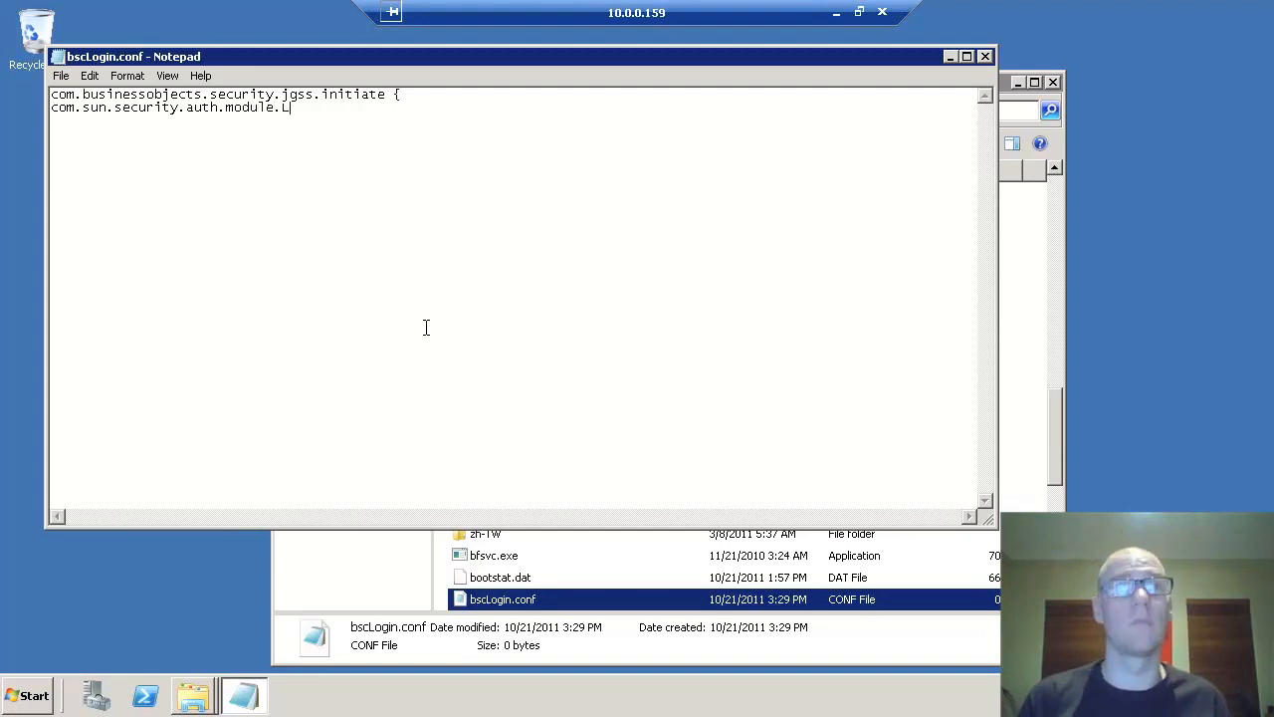
type("Krb5LoginModule re")
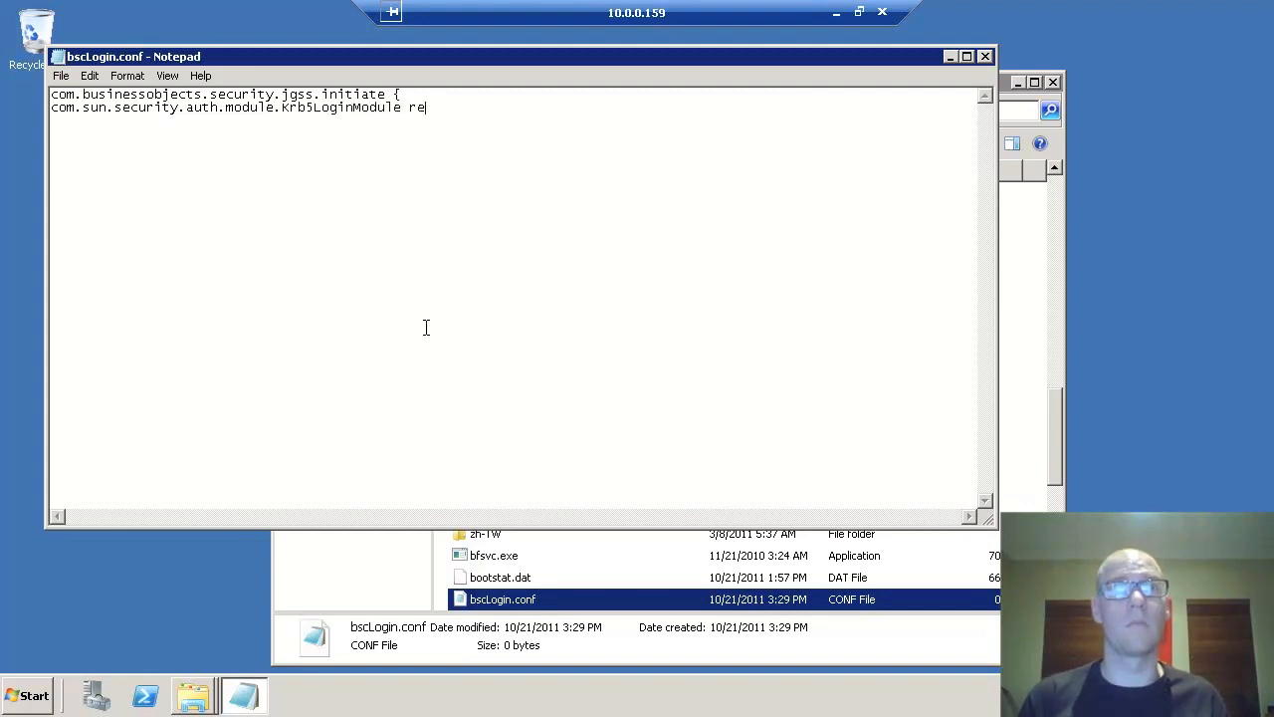
type("quired debug=")
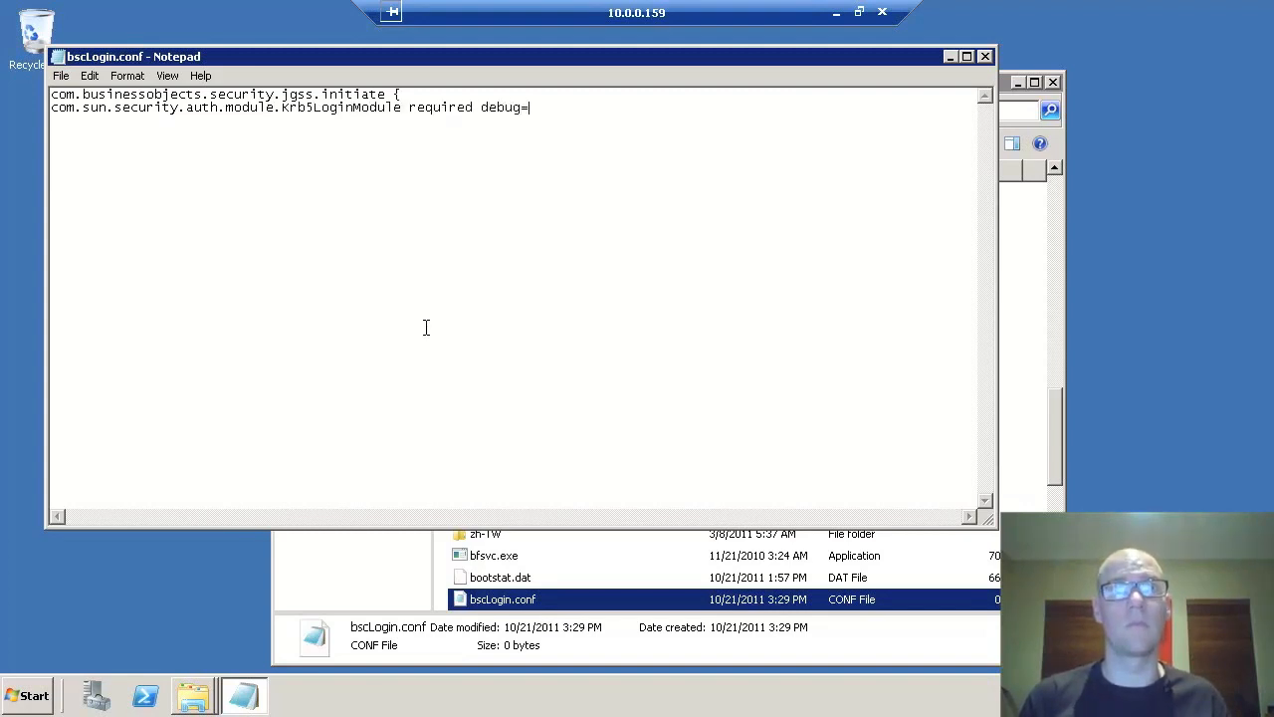
type("true; };")
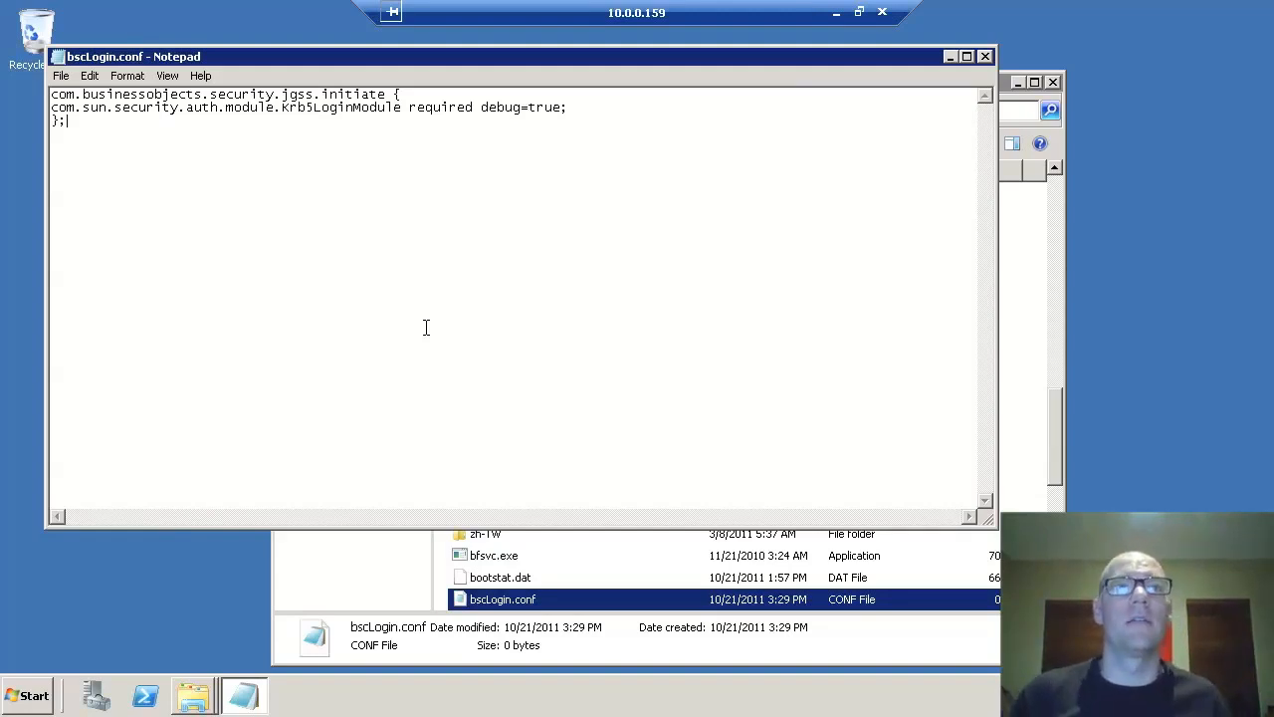
key("ctrl+s")
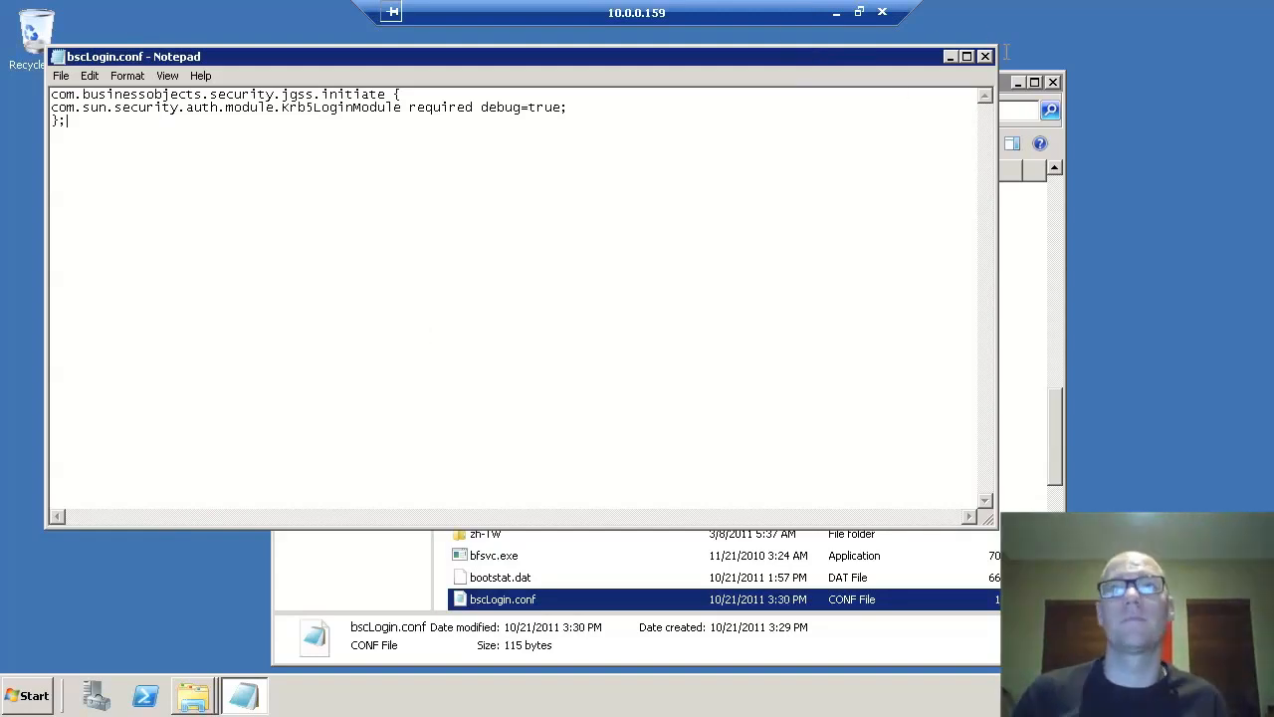
- Close Notepad, create krb5.ini in C:\Windows without the .txt extension, and open it in Notepad
left_click(985, 57)
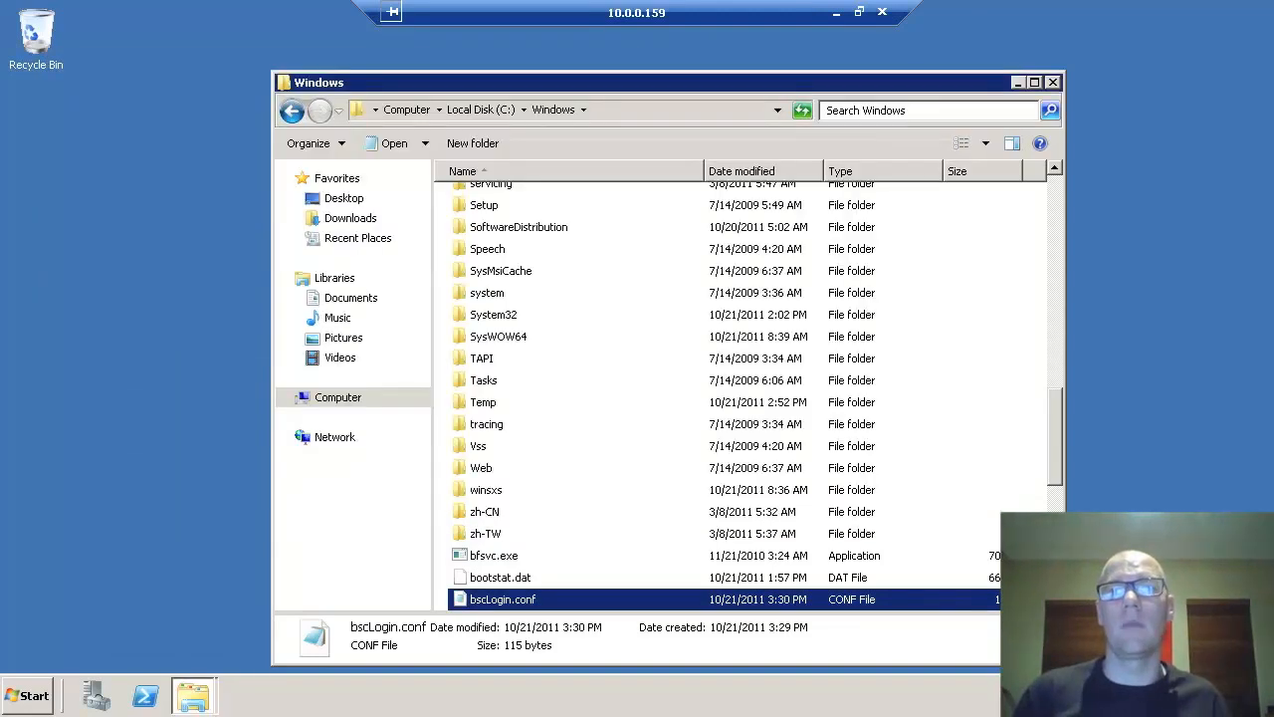
right_click(1039, 337)
mouse_move(1070, 506)
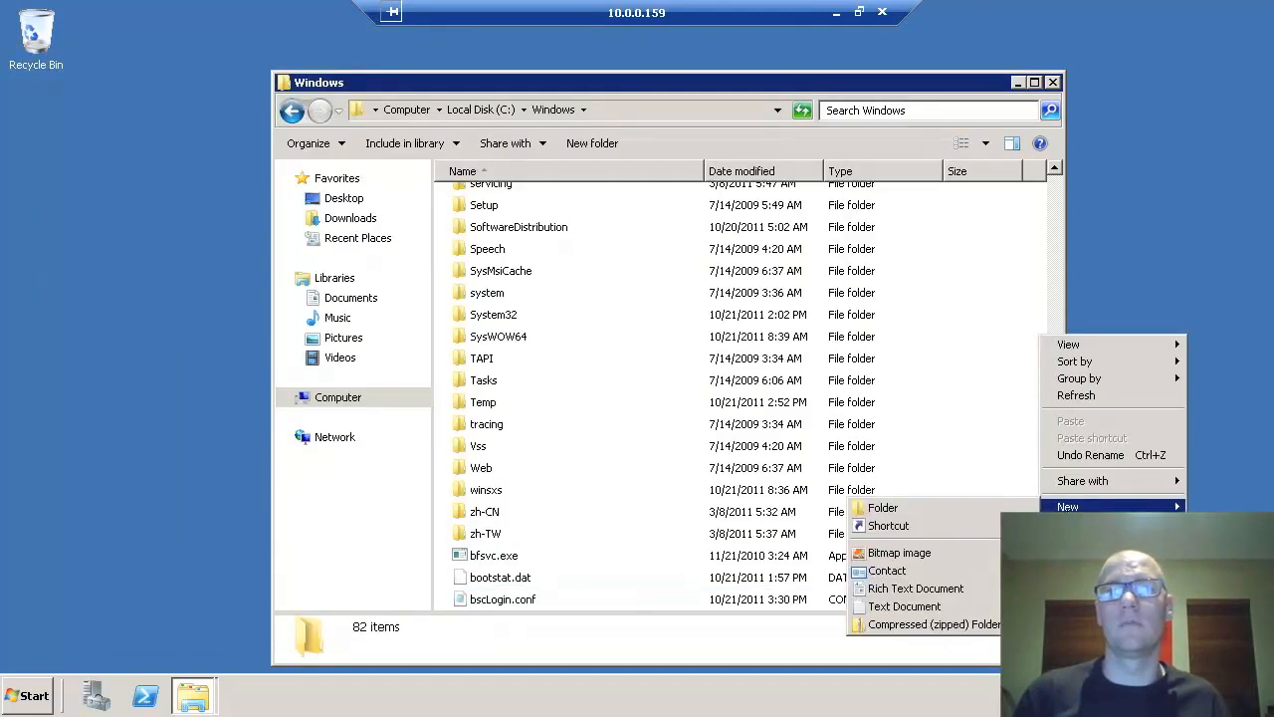
left_click(912, 605)
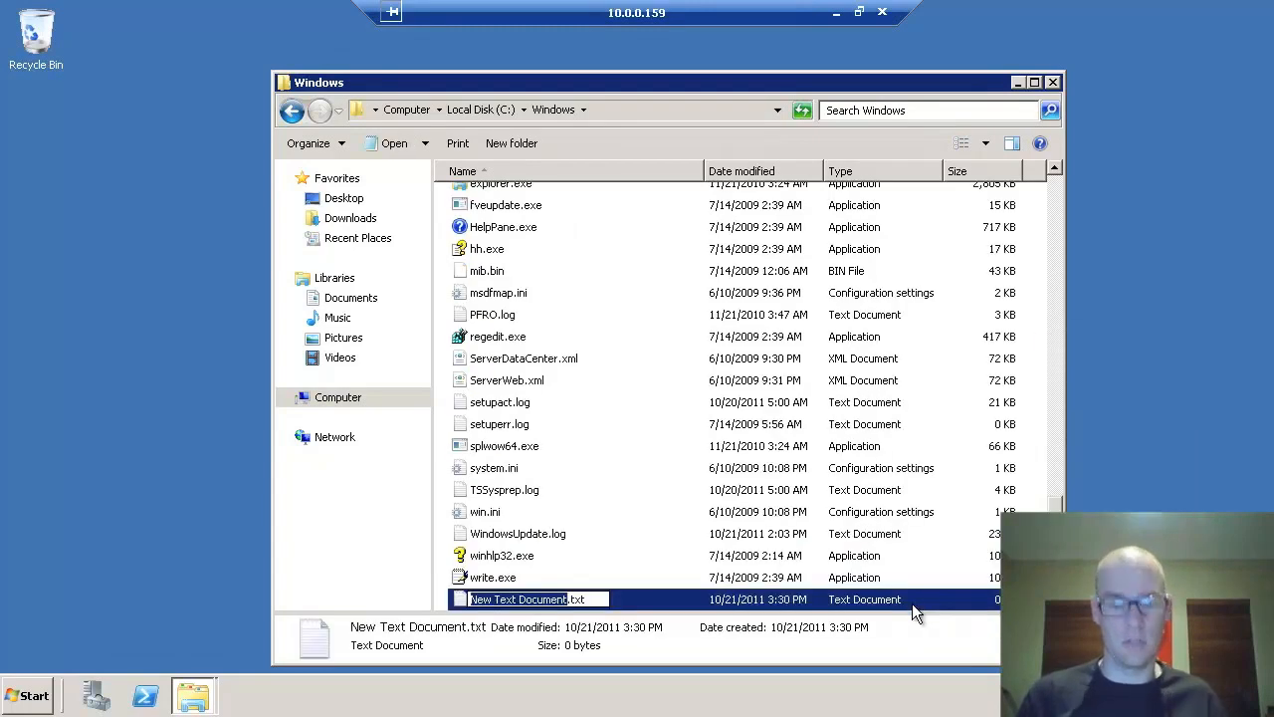
type("nrb5.ini")
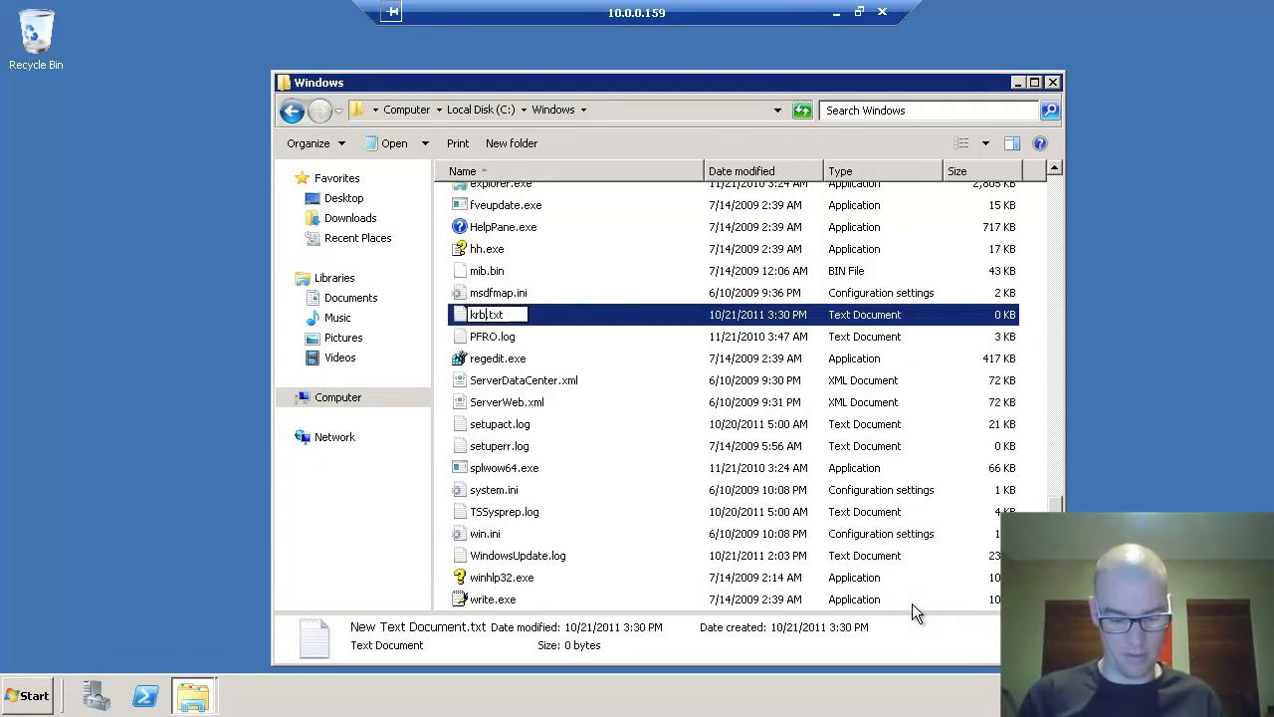
key("Delete")
key("Delete")
key("Delete")
key("Delete")
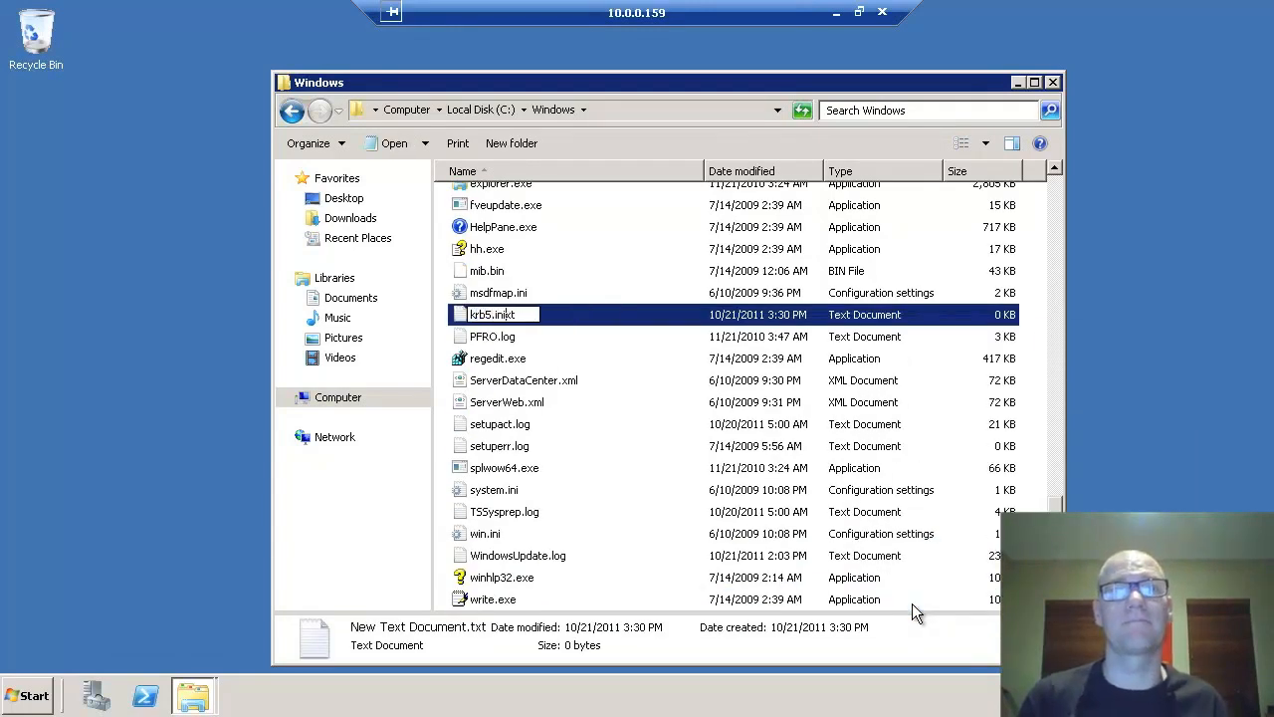
key("Return")
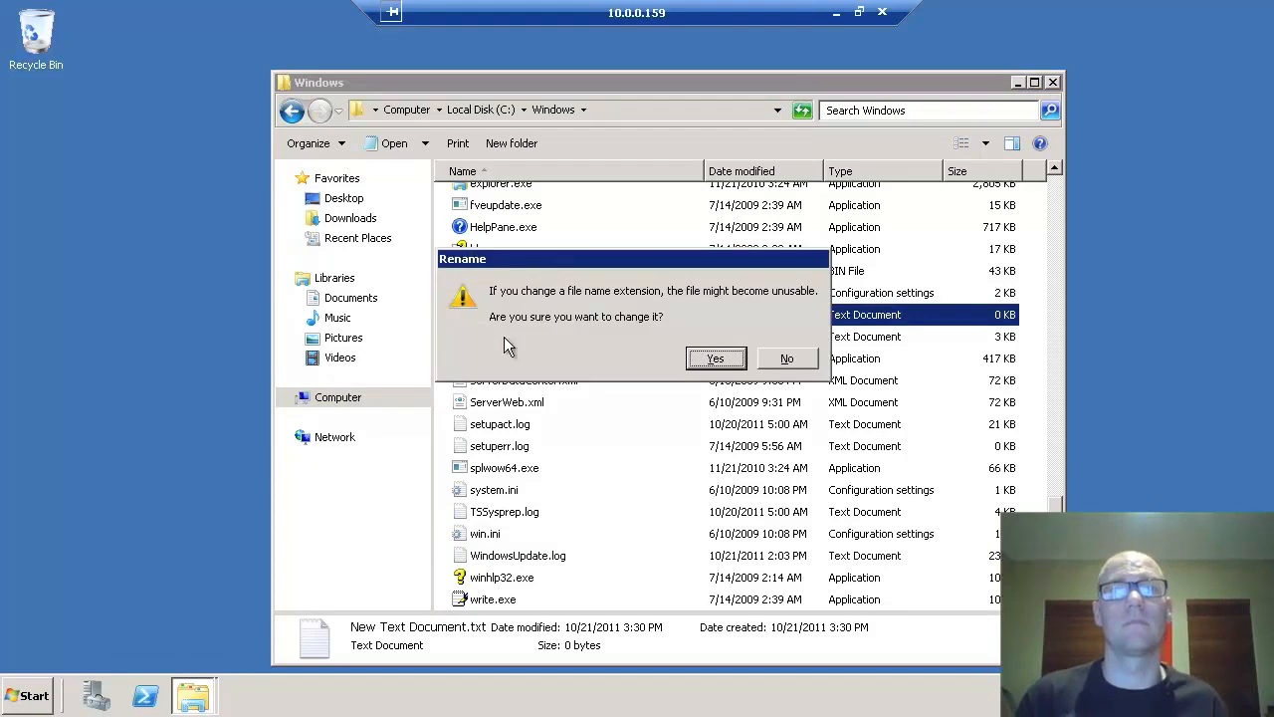
key("Return")
right_click(485, 274)
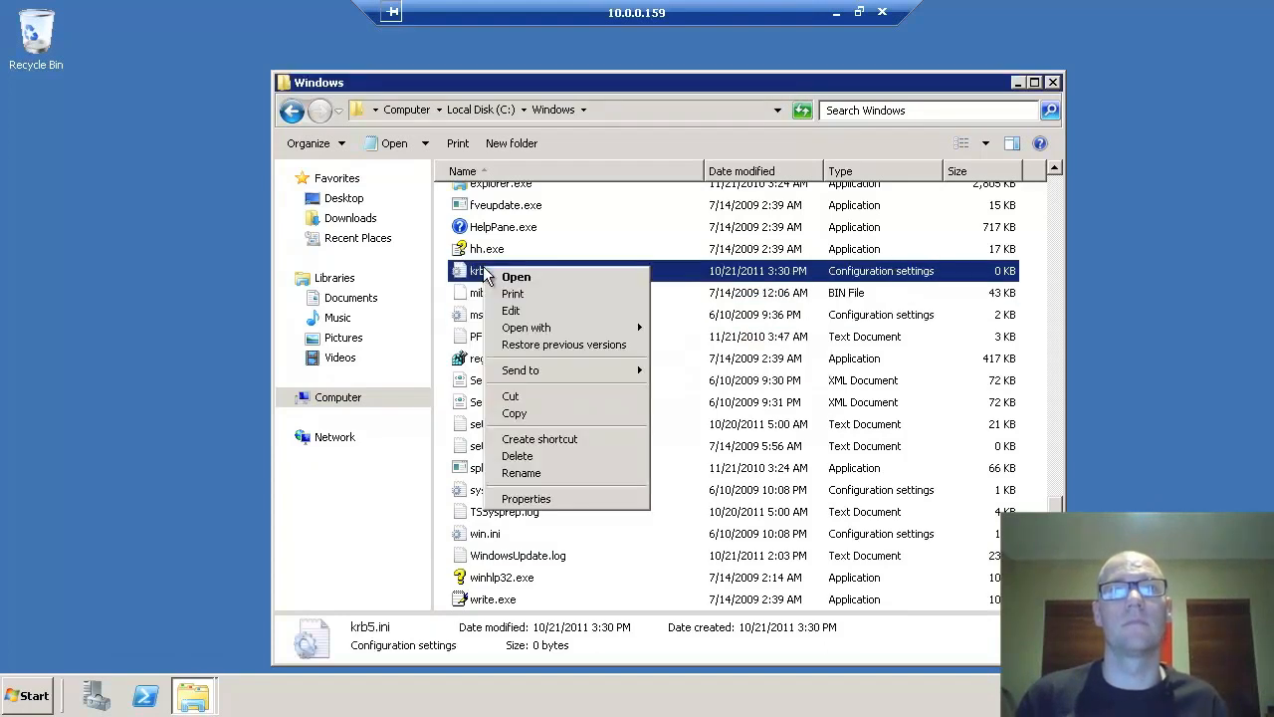
left_click(528, 308)
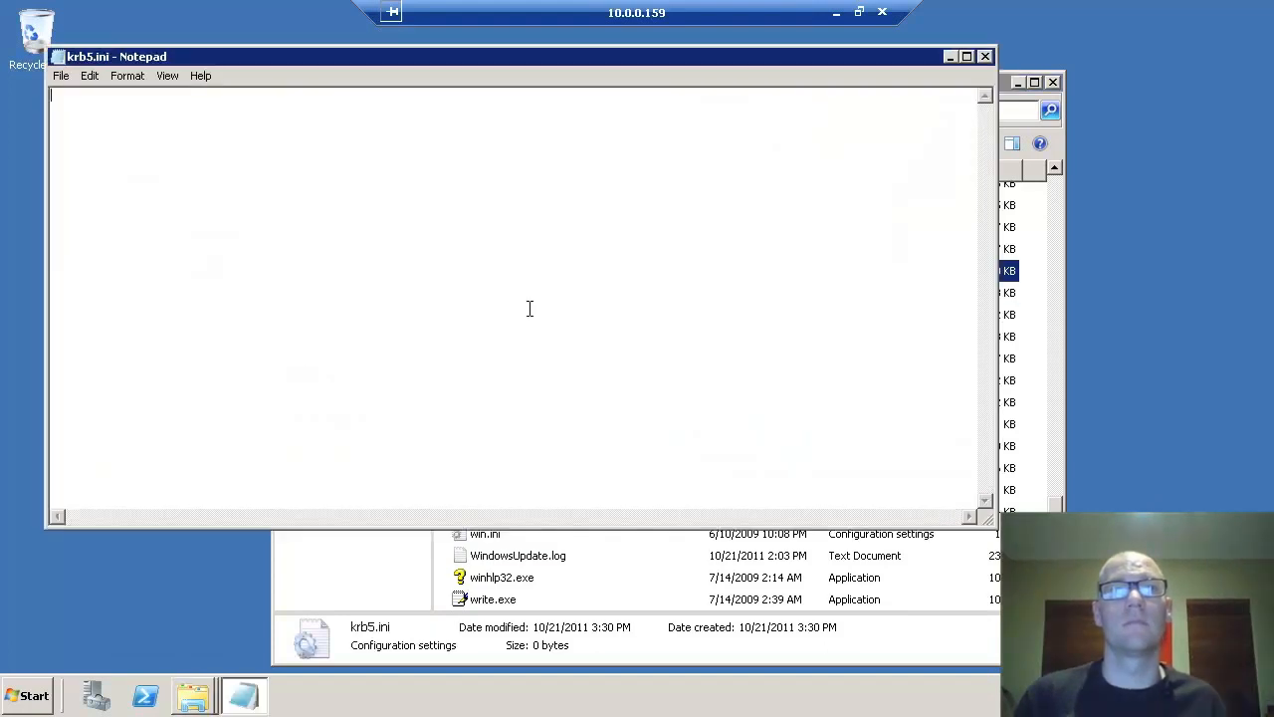
- Type [libdefaults] with default_realm=DOMAIN.INTERNAL, dns_lookup_kdc=true, dns_lookup_realm=true and default_tgs_enctypes lines
type("[libdefaults")
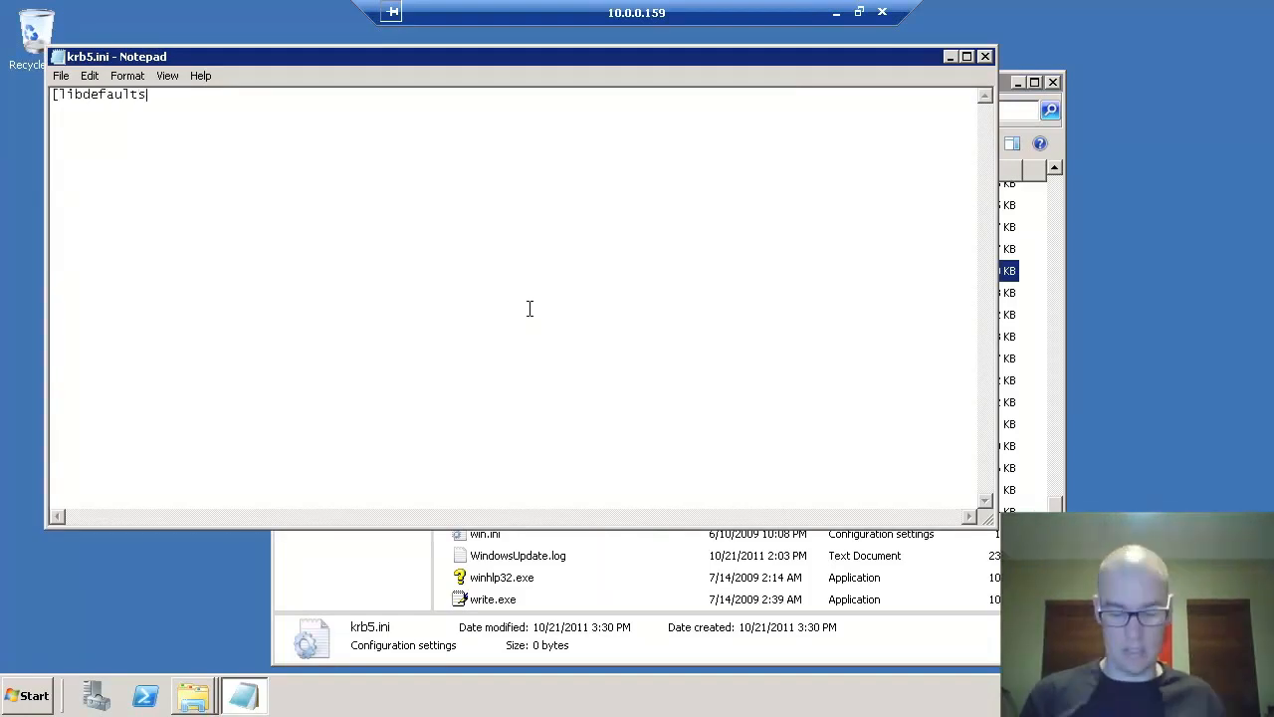
type("]")
key("Return")
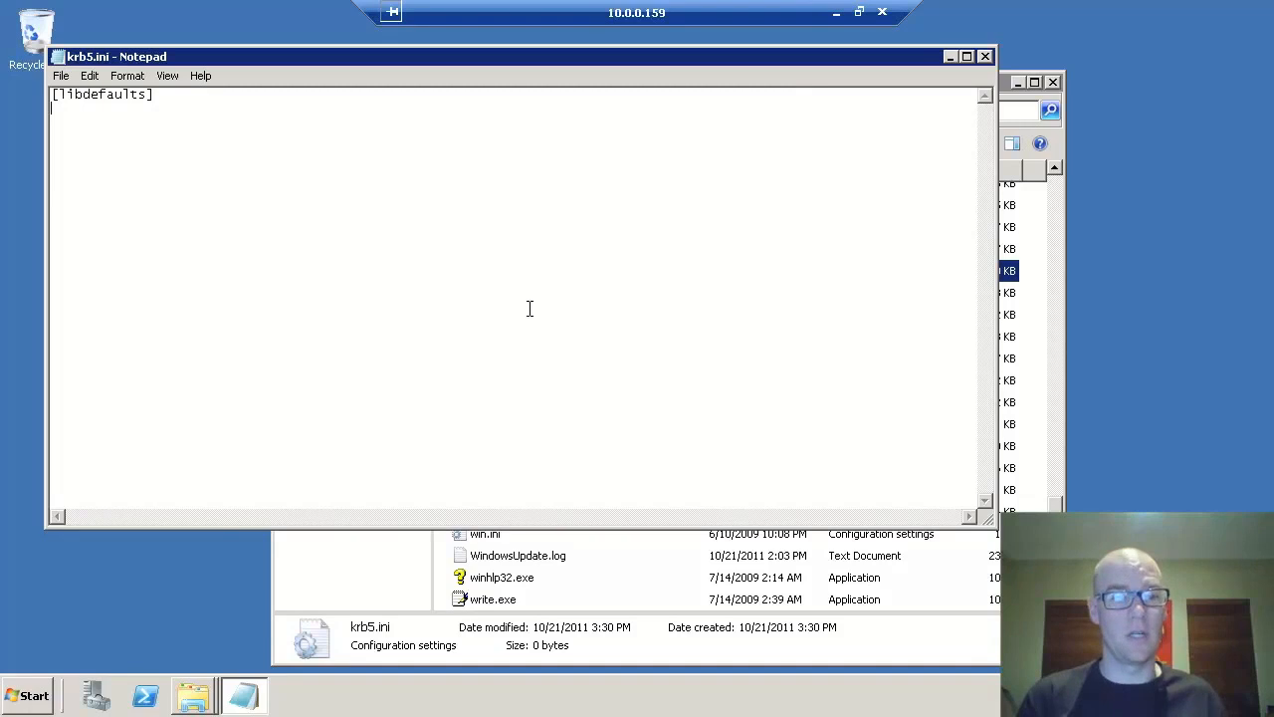
type("default")
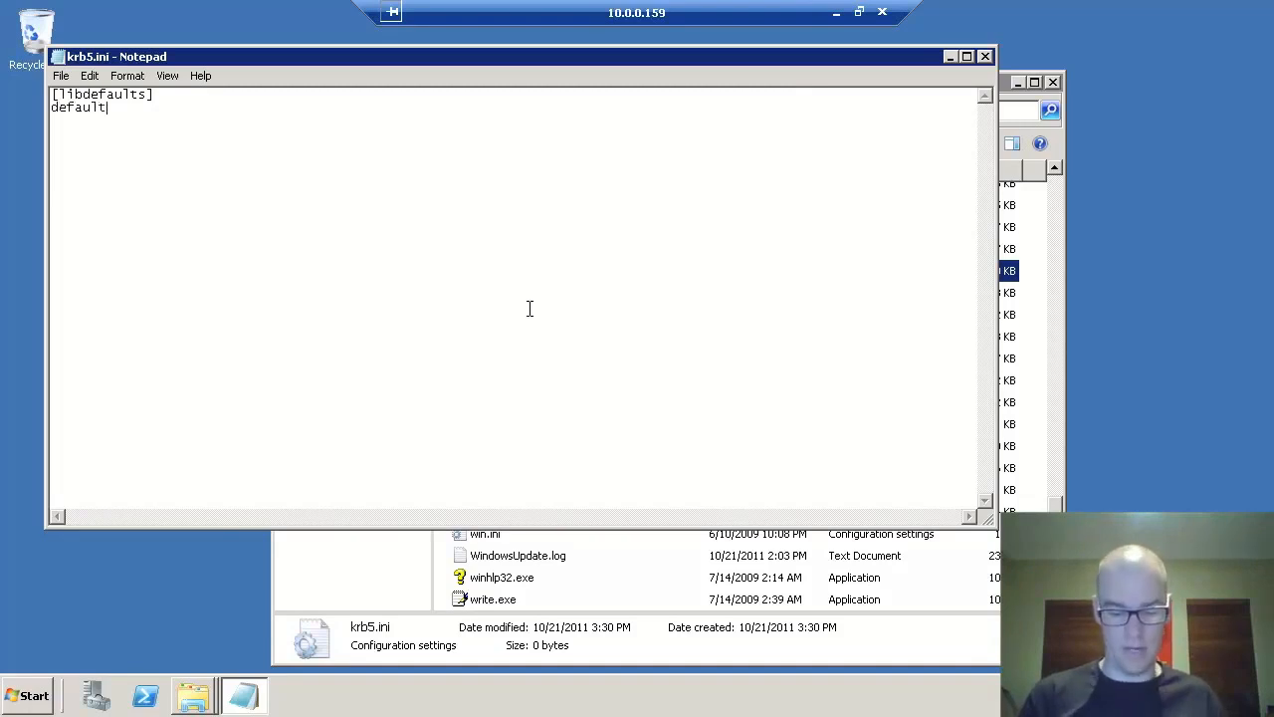
type("_realm")
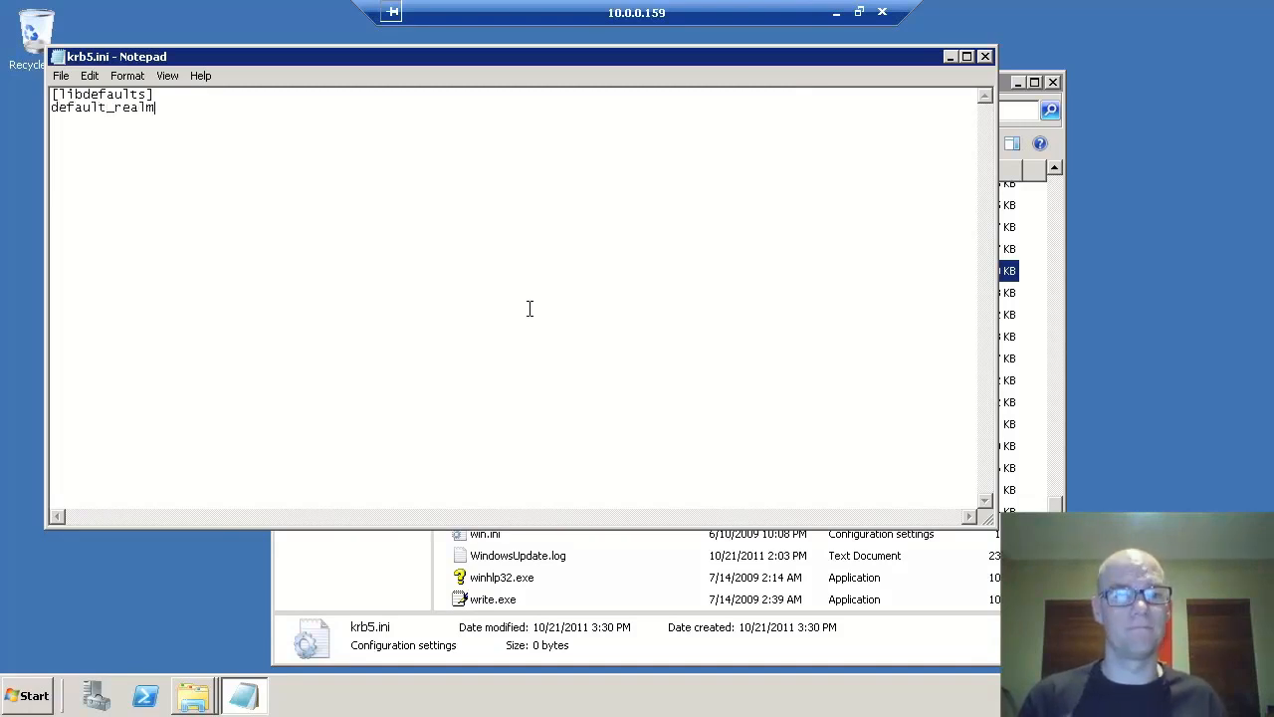
type("=DOMAIN.INTERNAL")
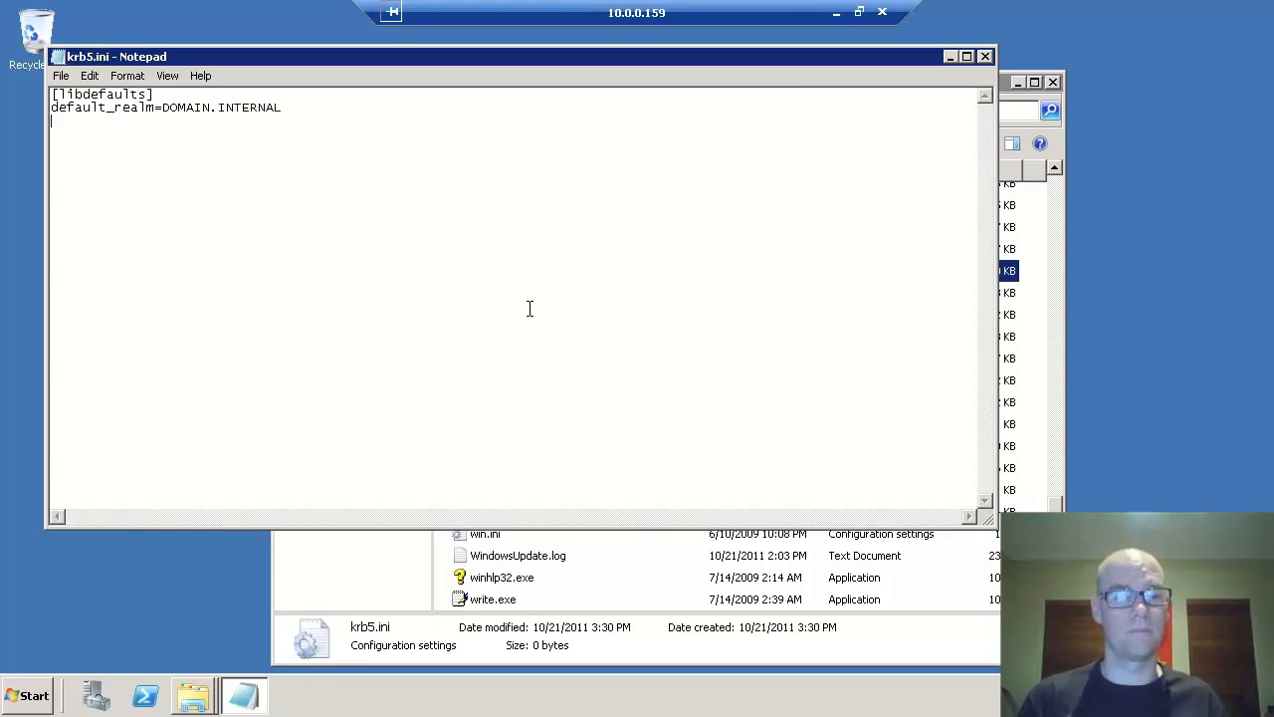
type("dns_l")
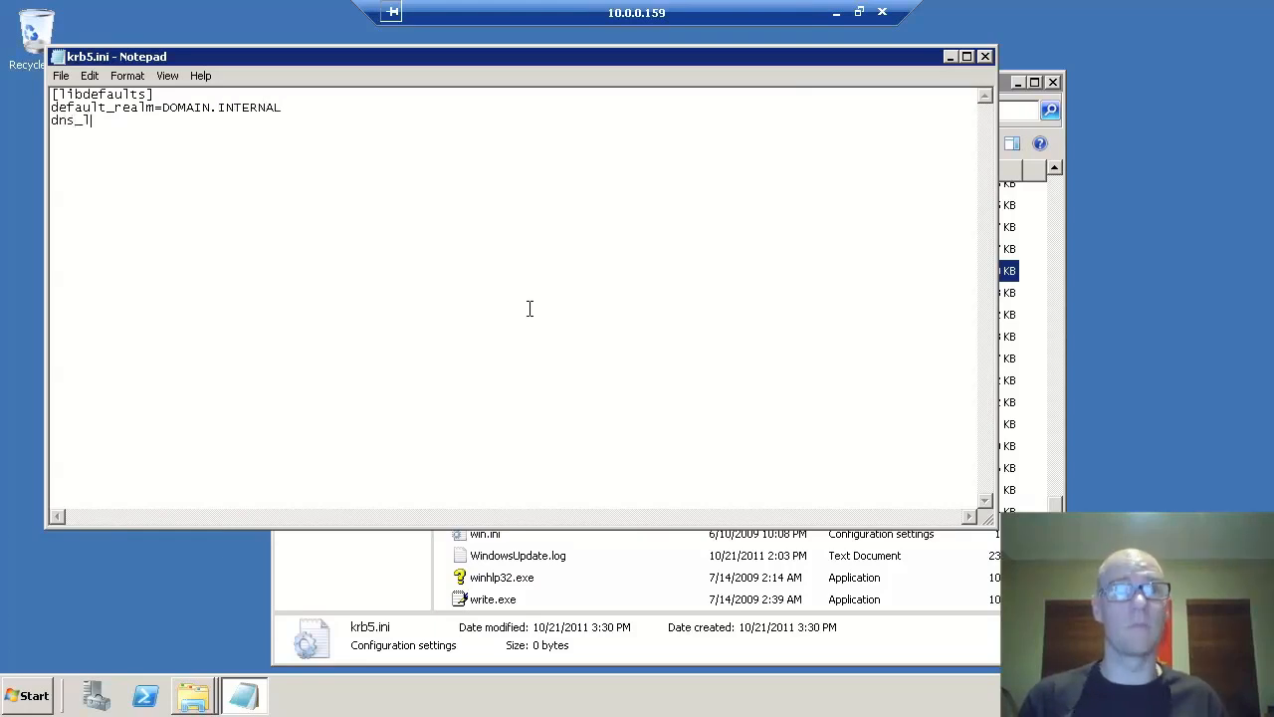
type("ookup_kdc")
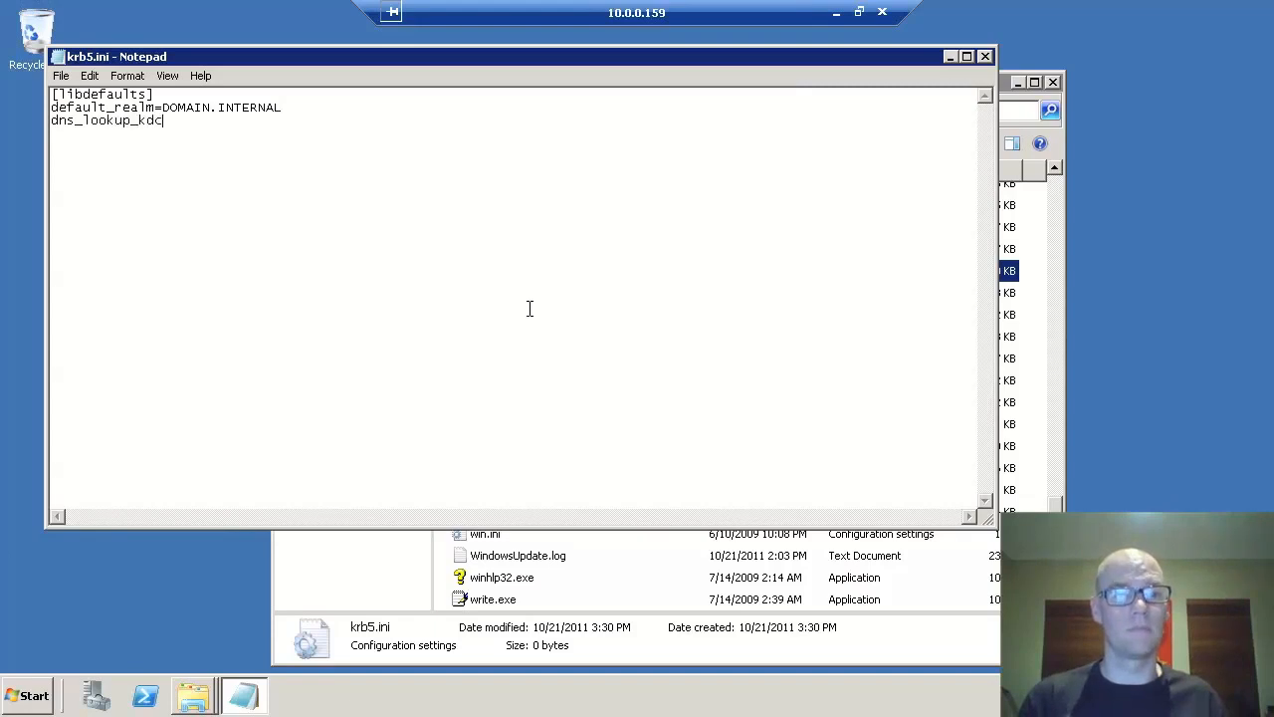
type("=true")
type("dns_lookup")
type("_realm=true")
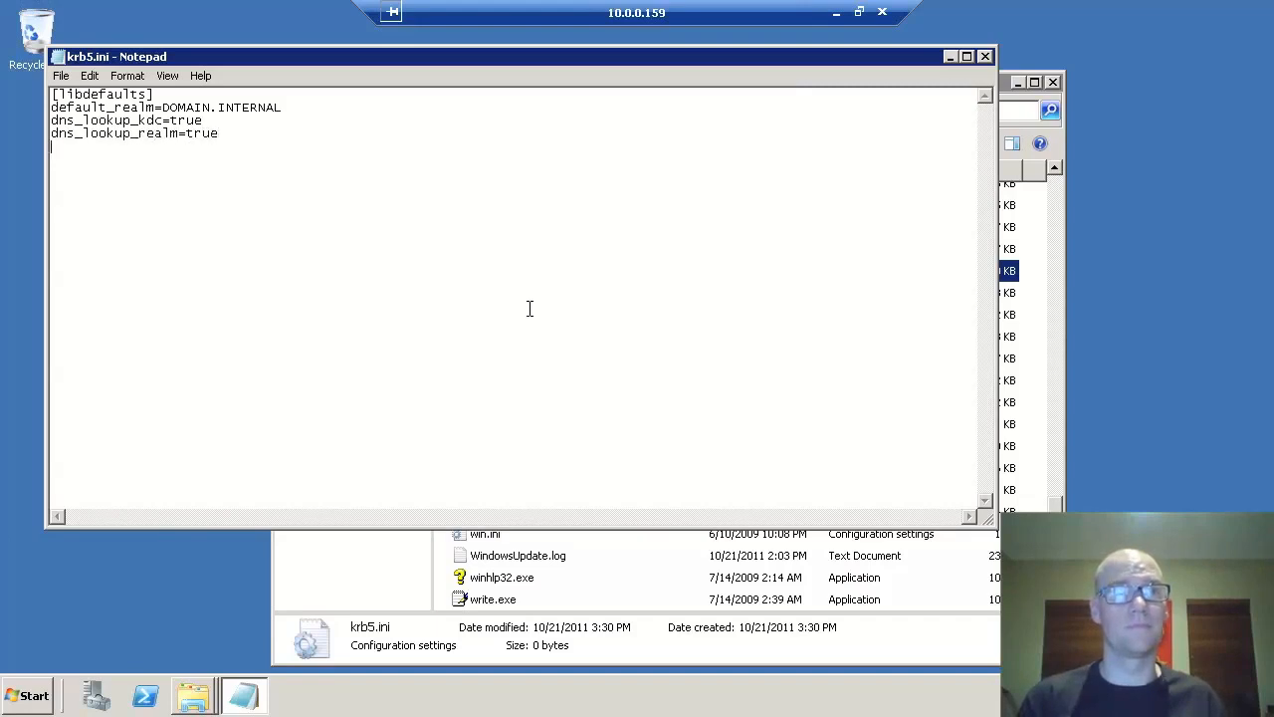
type("d")
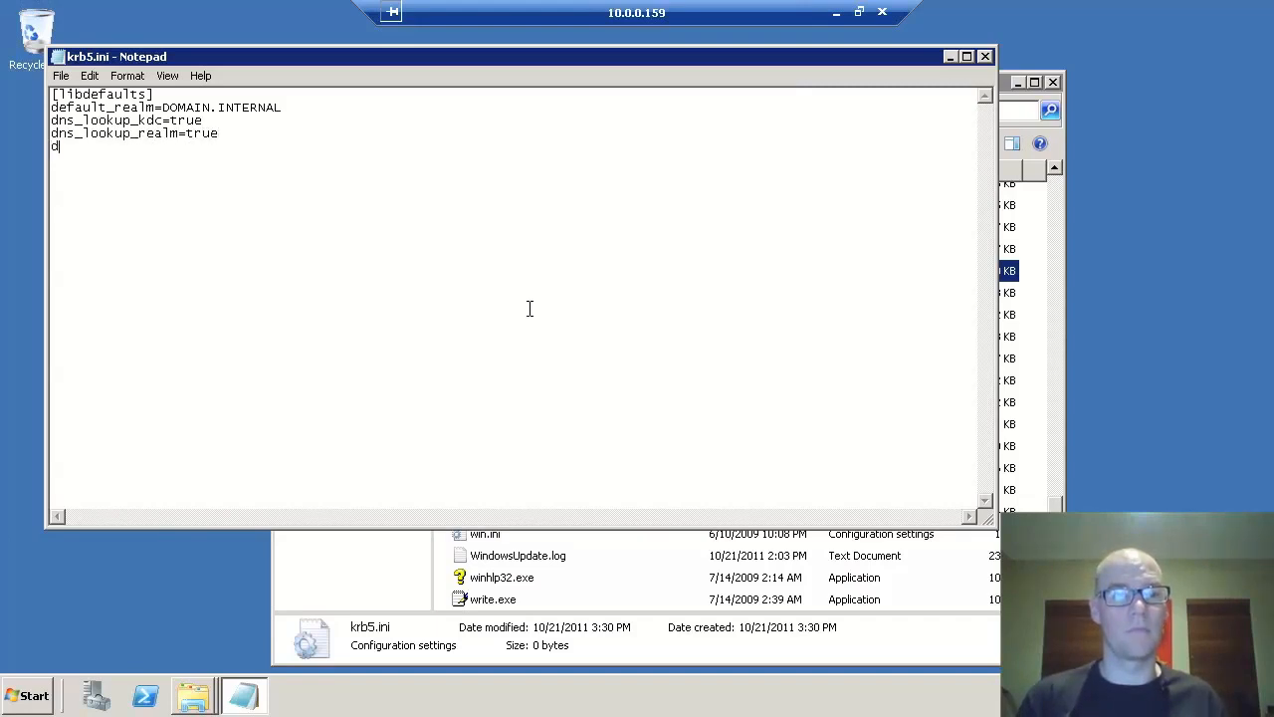
type("efault_tgs_enctypes=rc4-hmac")
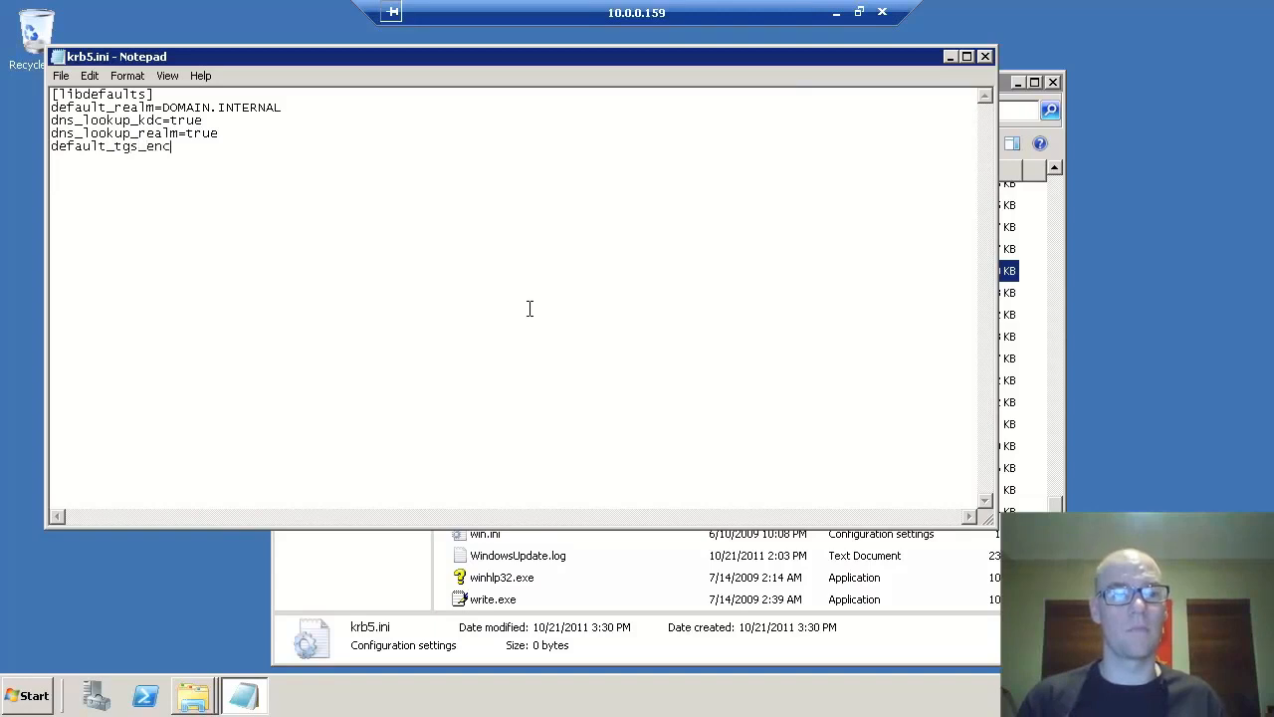
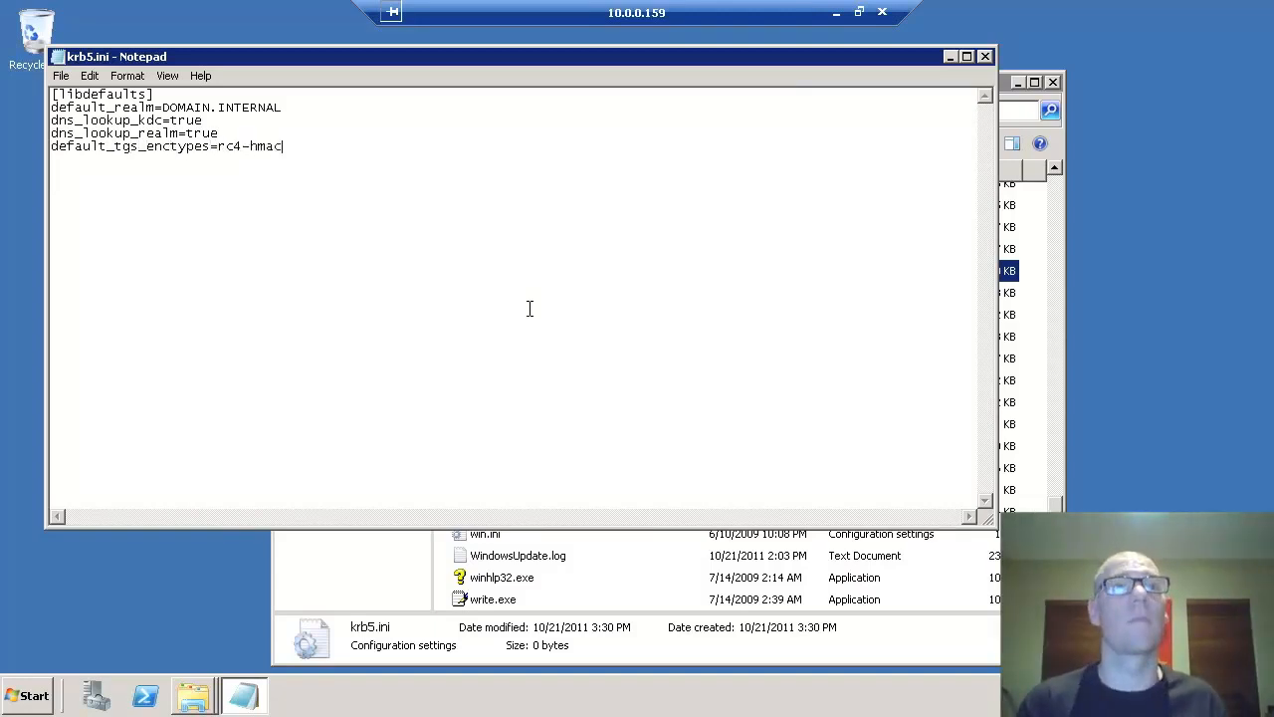
- Add default_tkt_enctypes=rc4-hmac, udp_preference_limit=1 and a DOMAIN.INTERNAL [realms] block with kdc ADSERVER.DOMAIN.INTERNAL
type("default_tkt_enctypes=rc4-hmac")
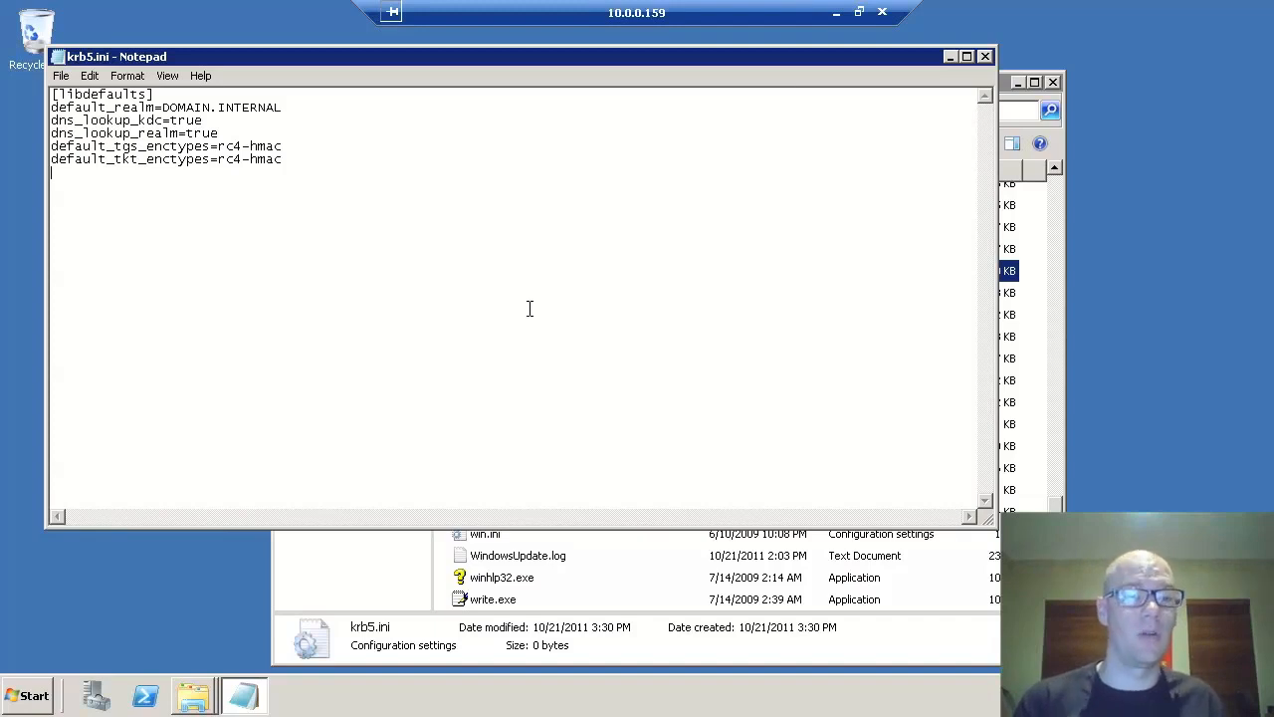
type("udp_preference")
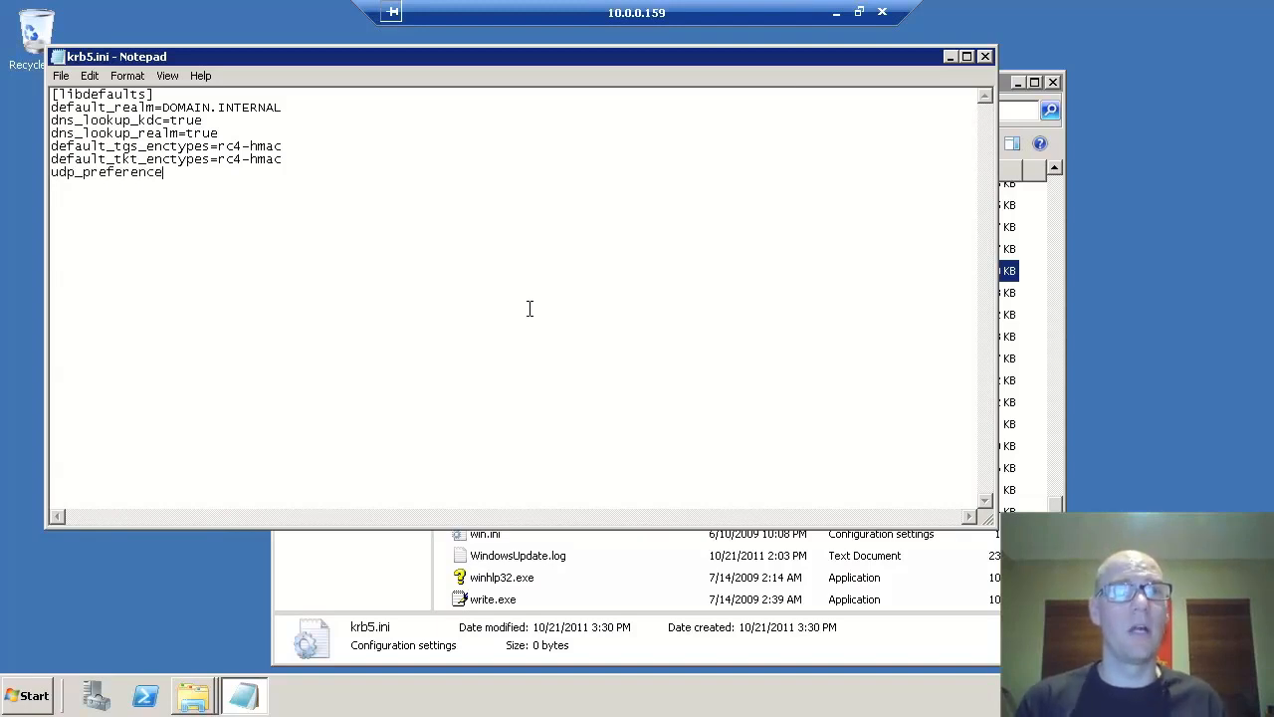
type("_limit")
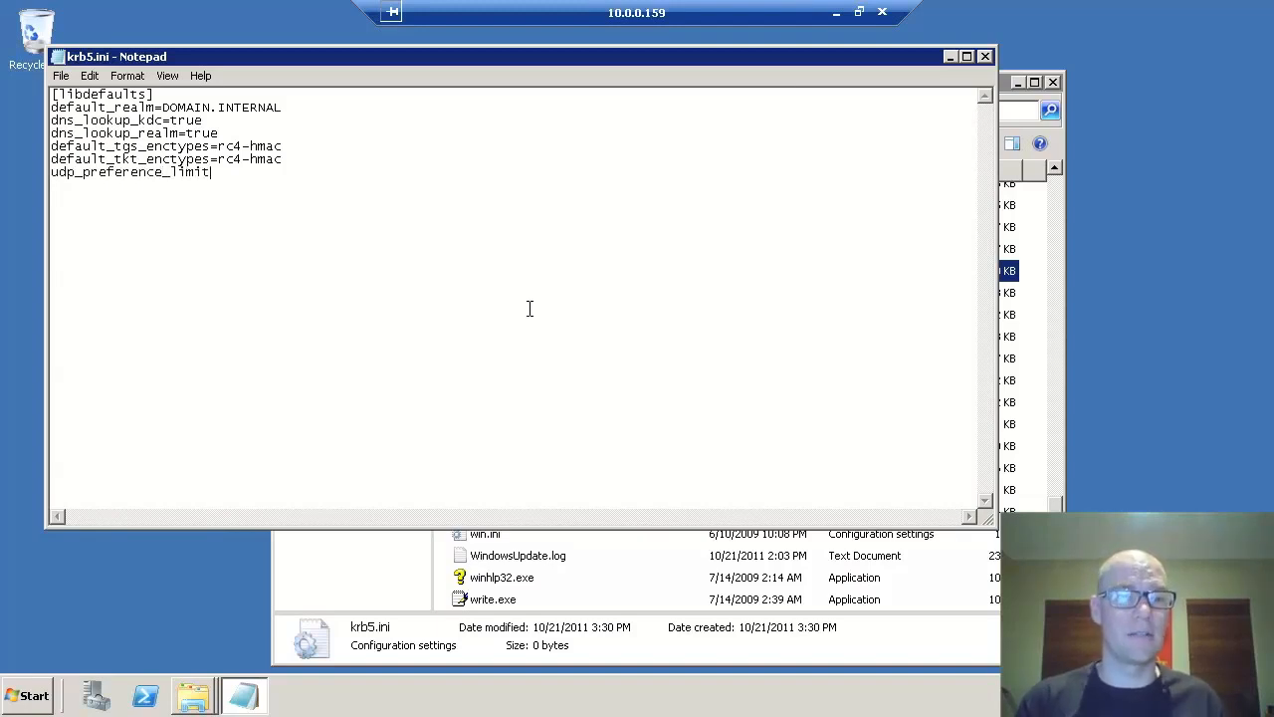
type("=1")
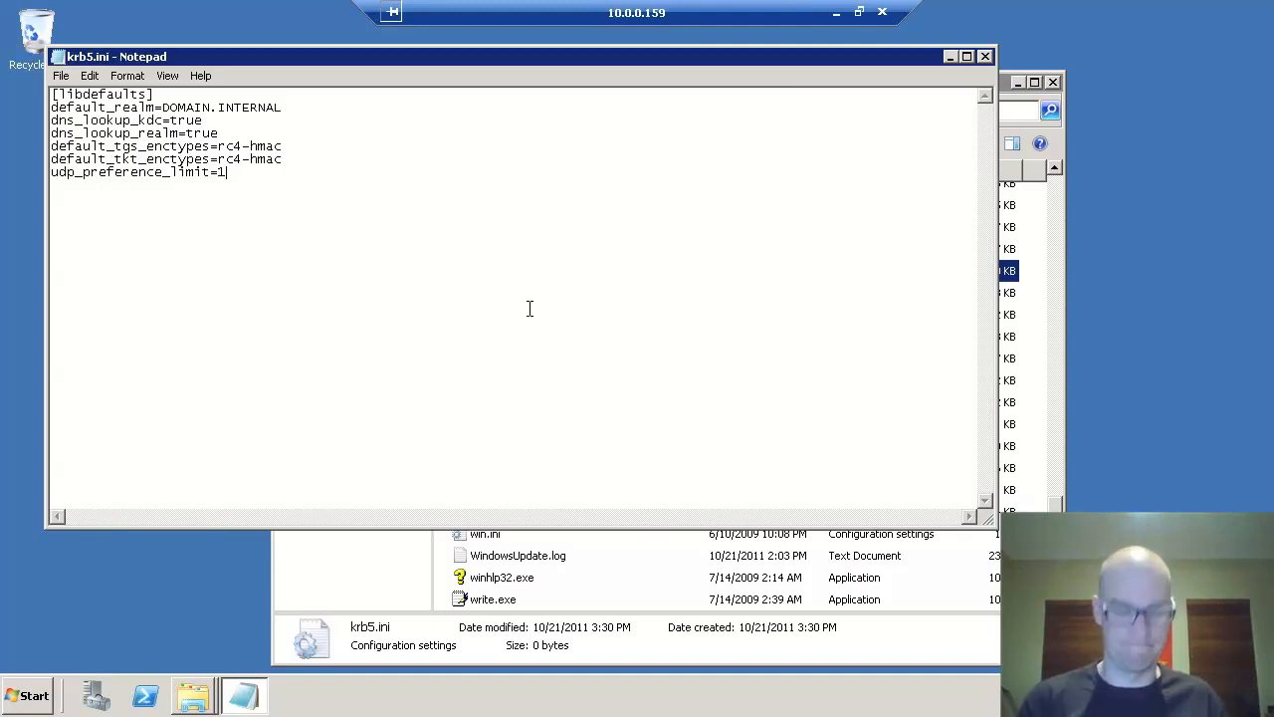
type("[realms")
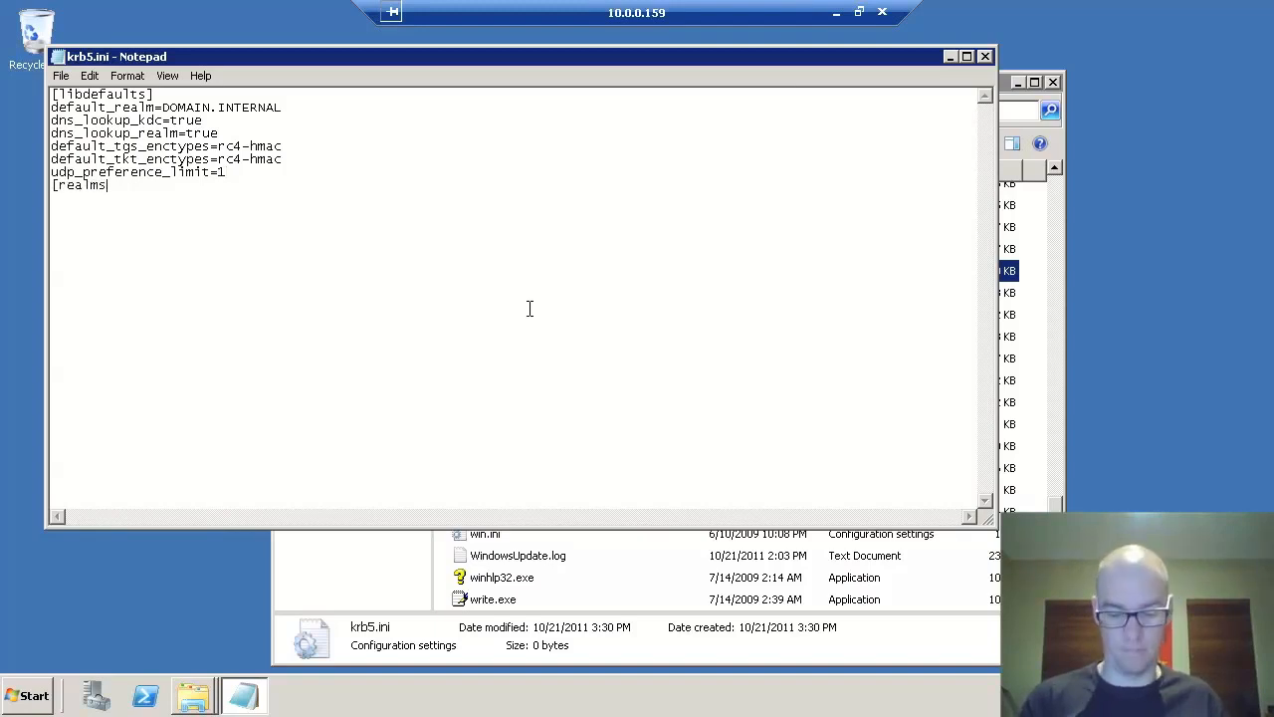
type("]")
type("DOMAIN.INTERN")
type("A:L")
type("L")
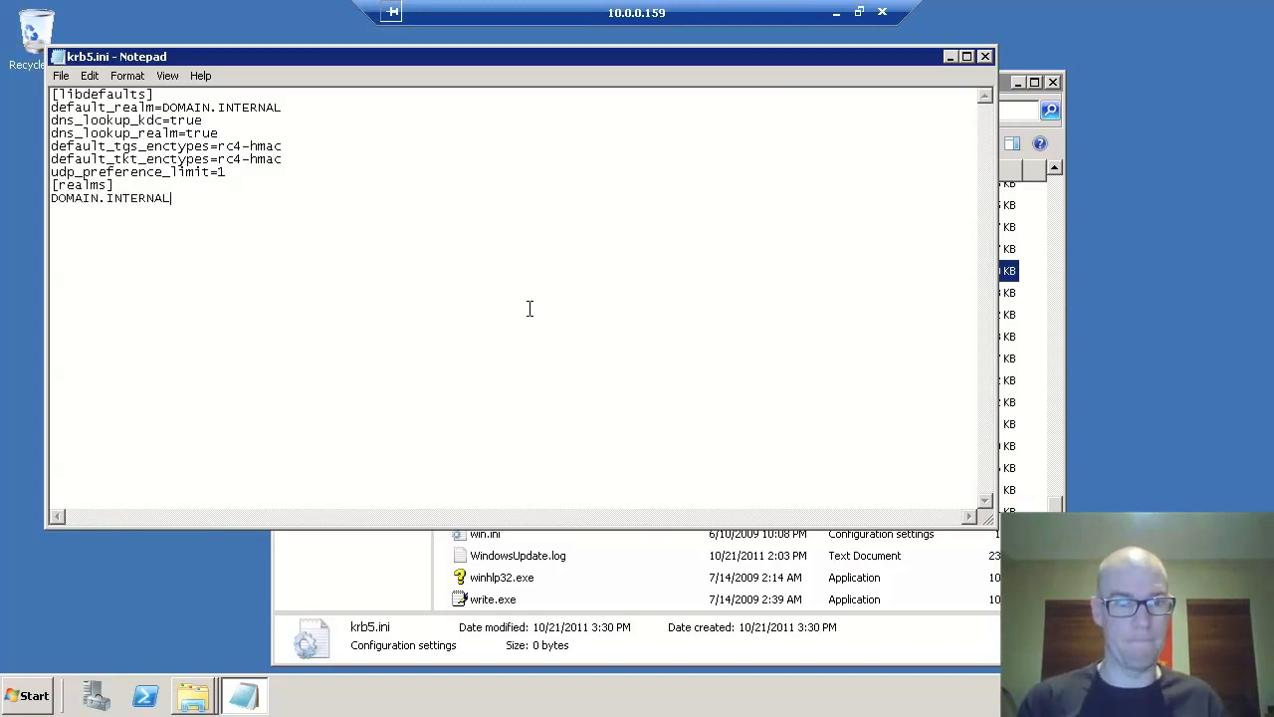
type("={")
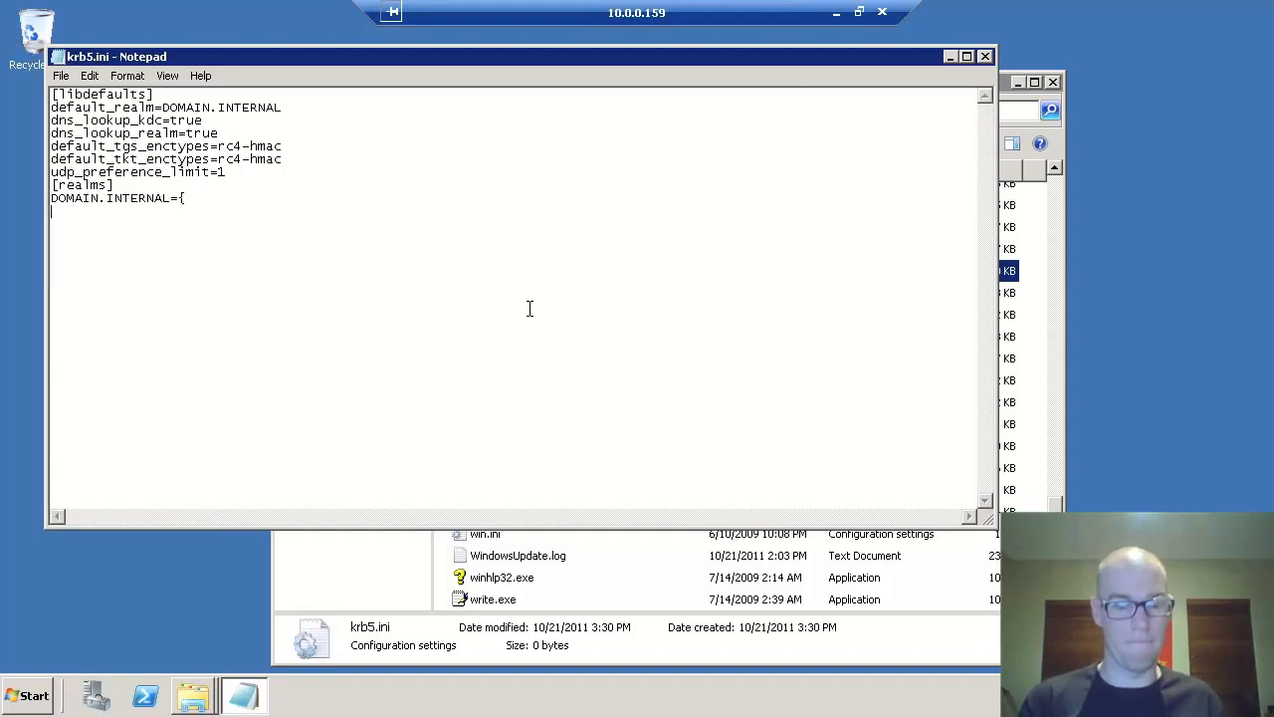
type("kdc=ADSERVER.DOMAIN.INTERNAL")
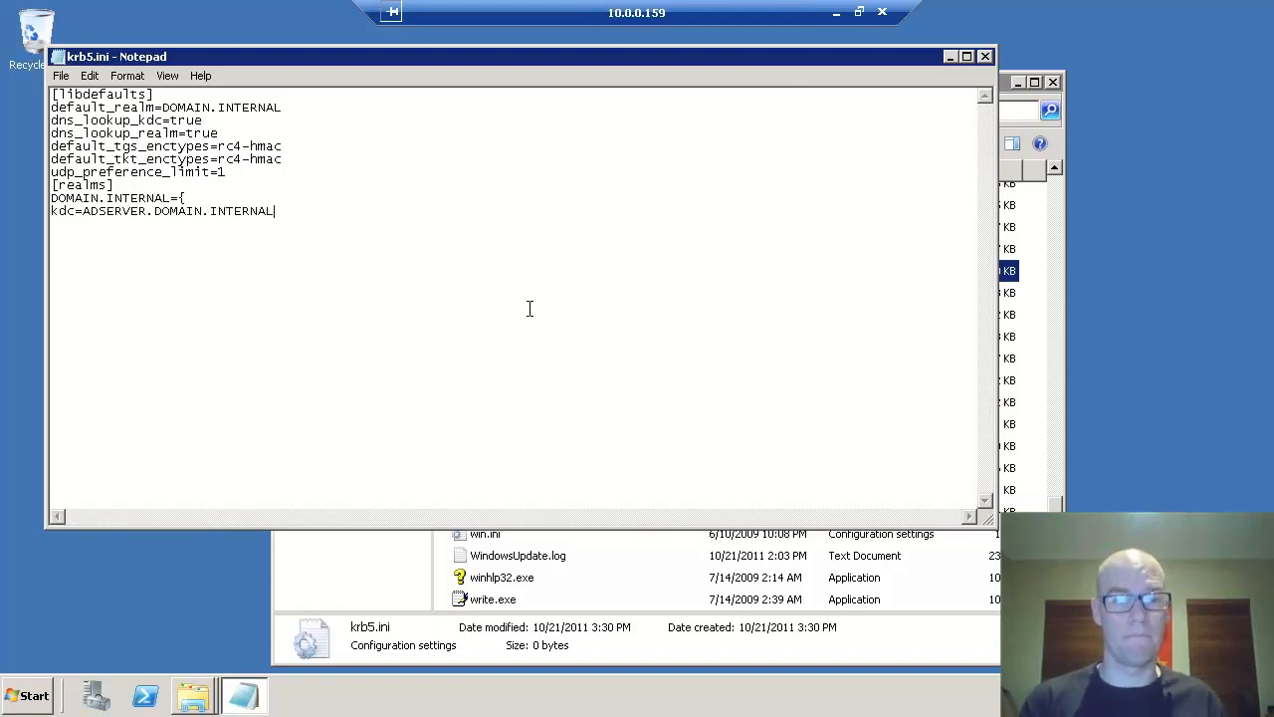
type("def")
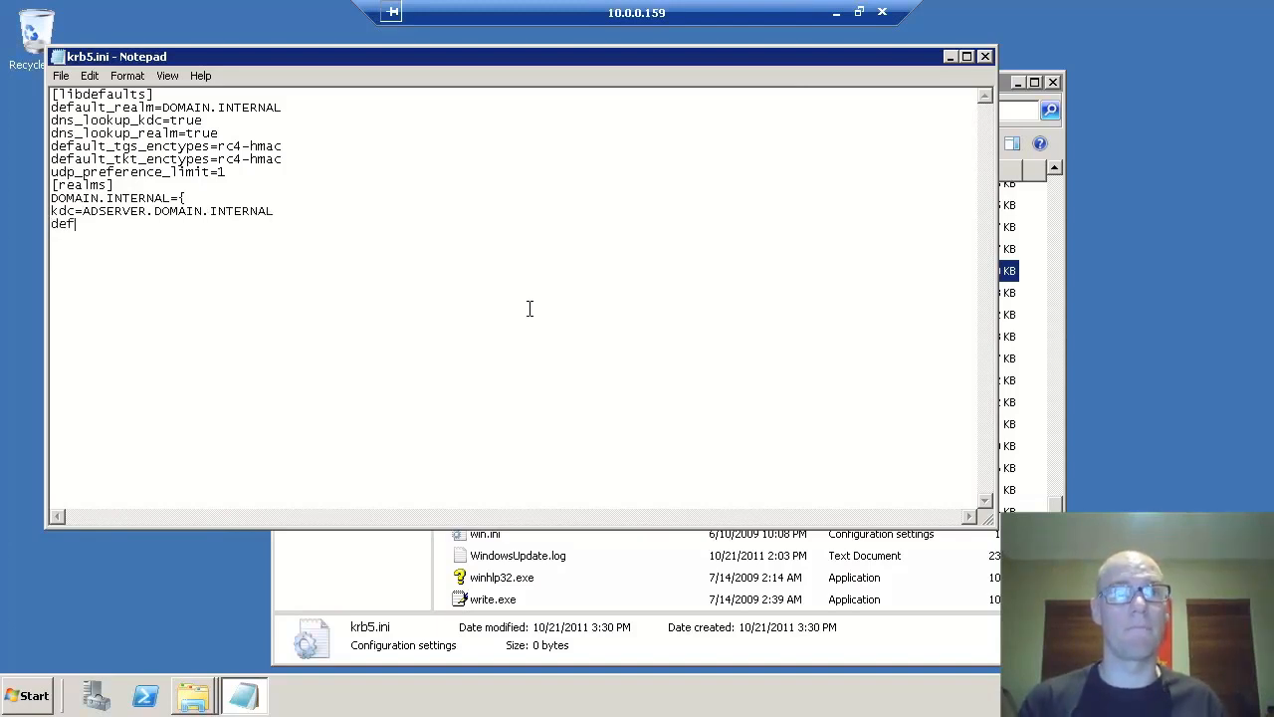
type("ault_domain=DOMAIN.INTERNAL")
key("Return")
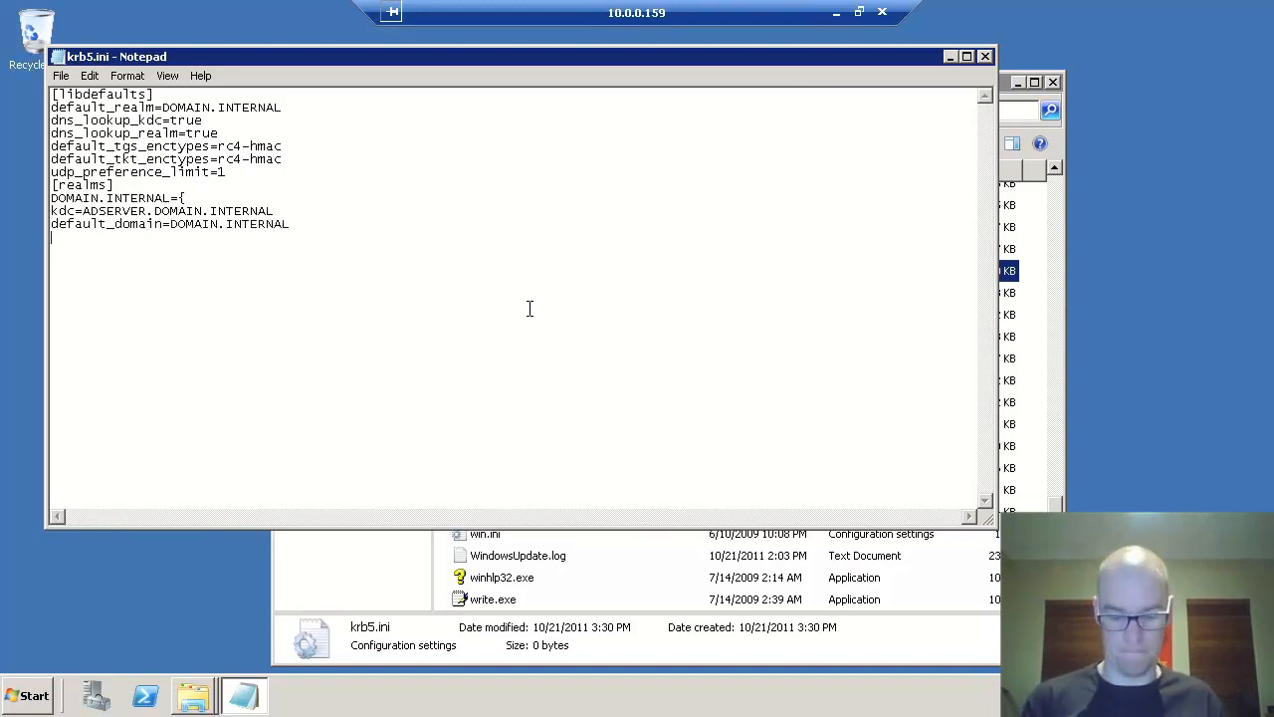
type("}")
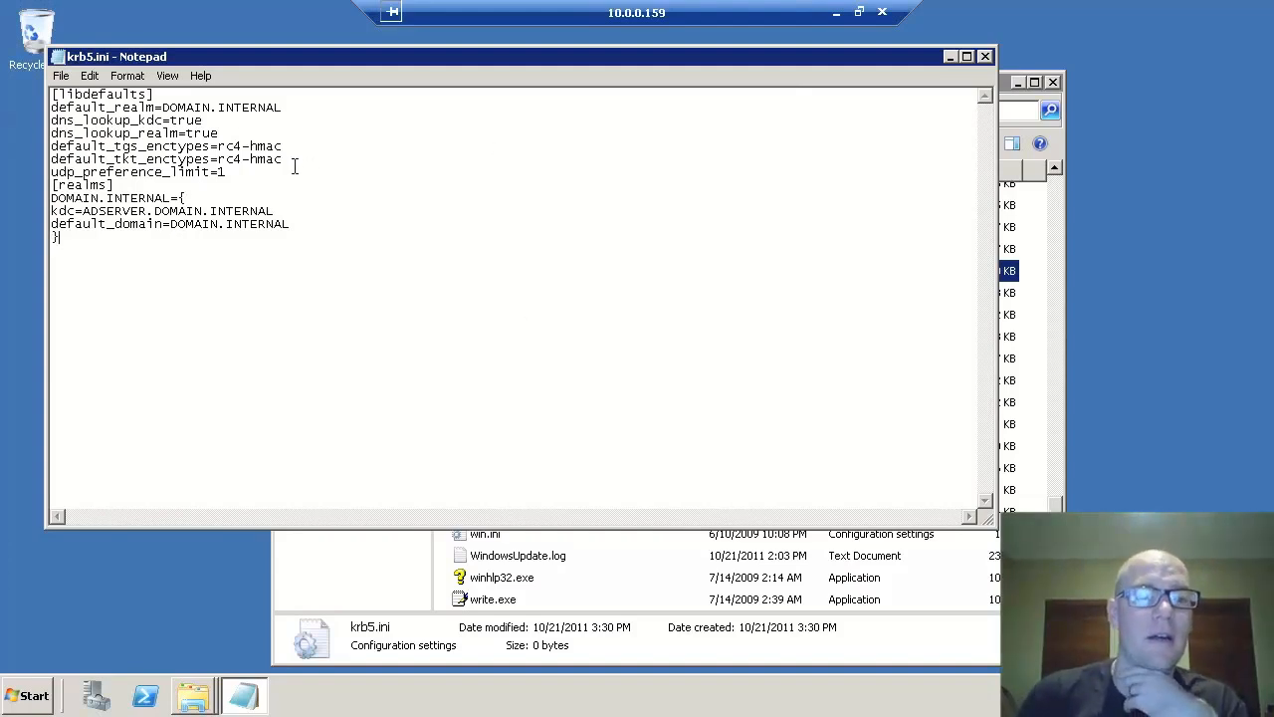
- Review the default realm, realm name and KDC values, then save krb5.ini and close Notepad
left_click_drag(282, 107, 161, 107)
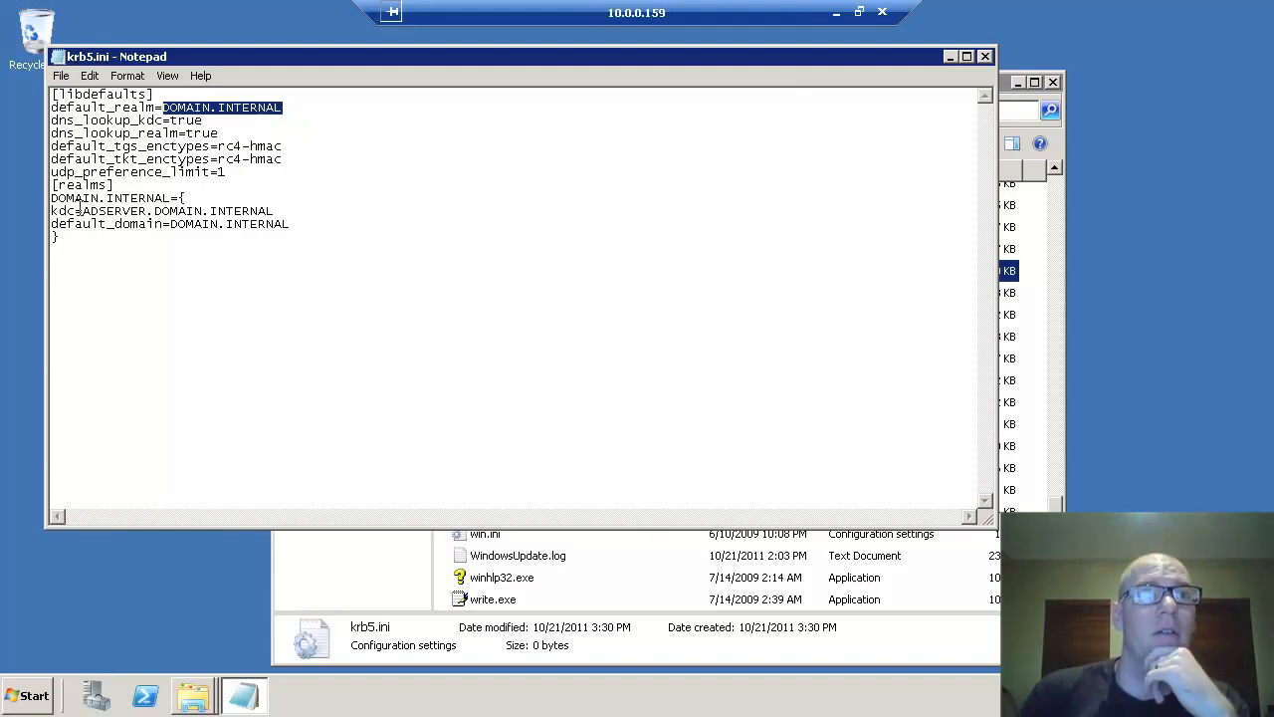
left_click_drag(59, 198, 93, 198)
left_click_drag(171, 198, 171, 198)
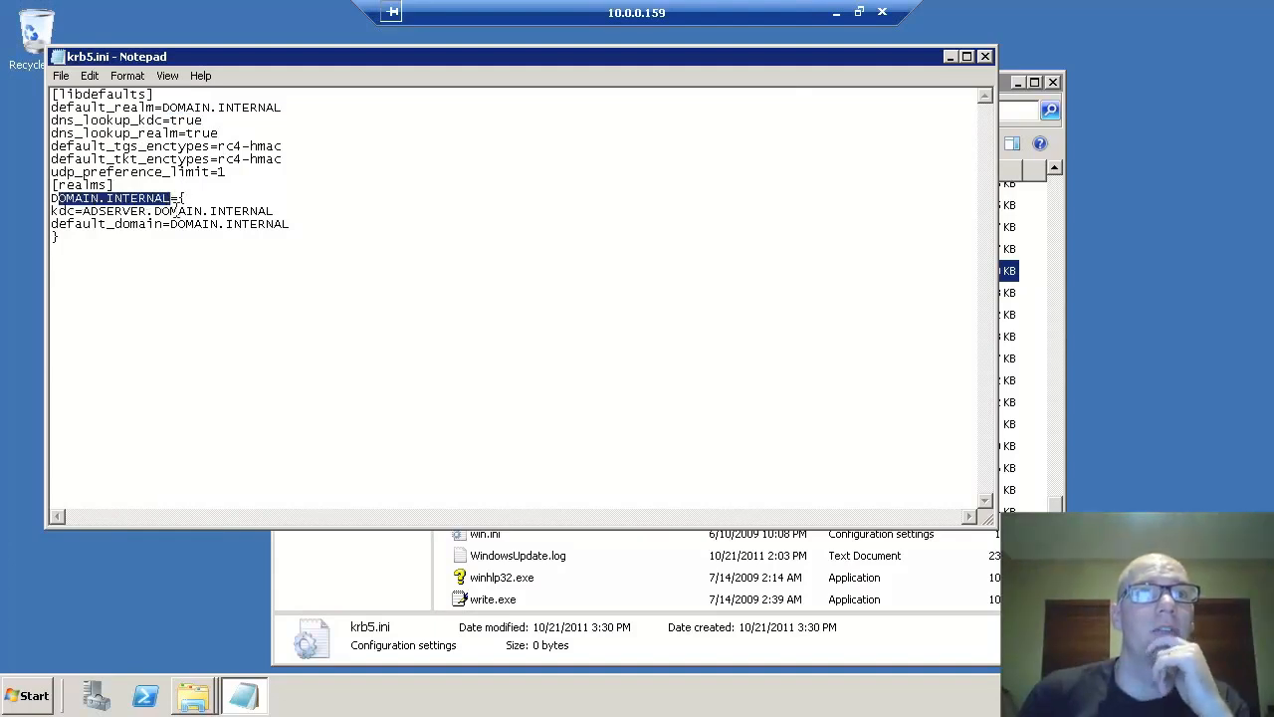
left_click_drag(83, 211, 278, 210)
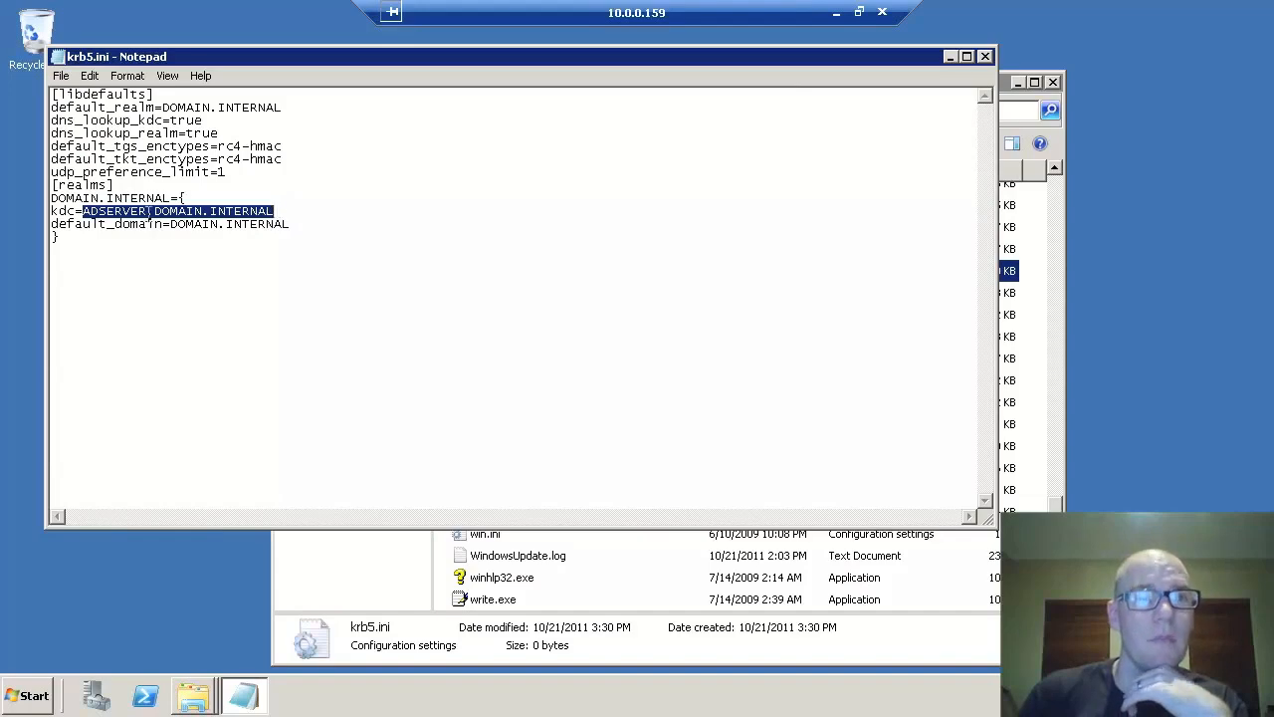
left_click(209, 240)
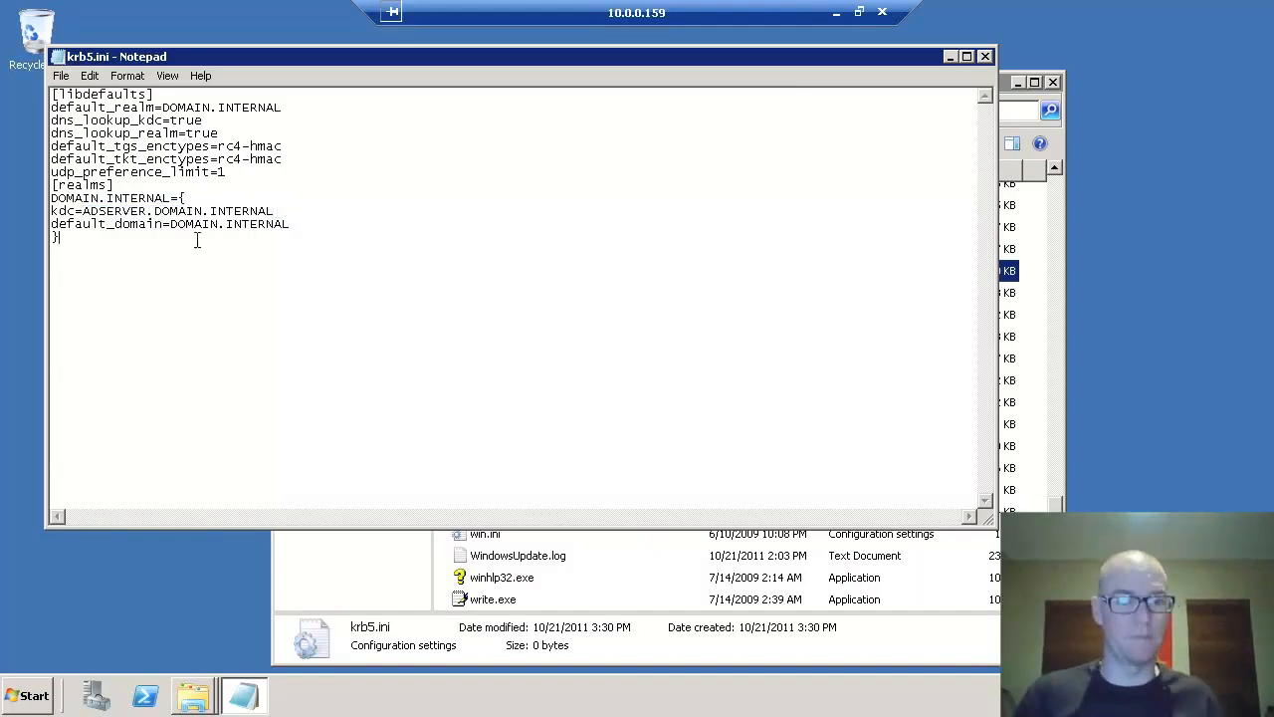
key("ctrl+s")
key("alt+F4")
- Launch a Command Prompt by running cmd from the Start menu
left_click(55, 694)
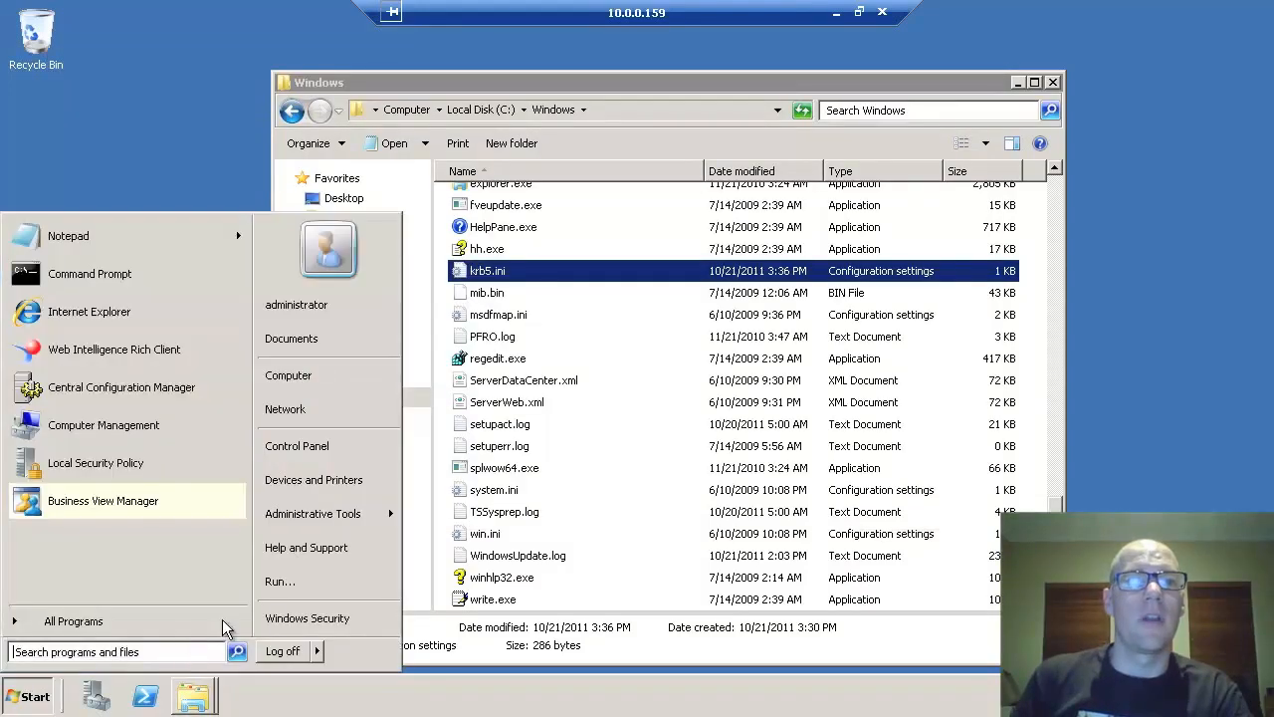
left_click(283, 585)
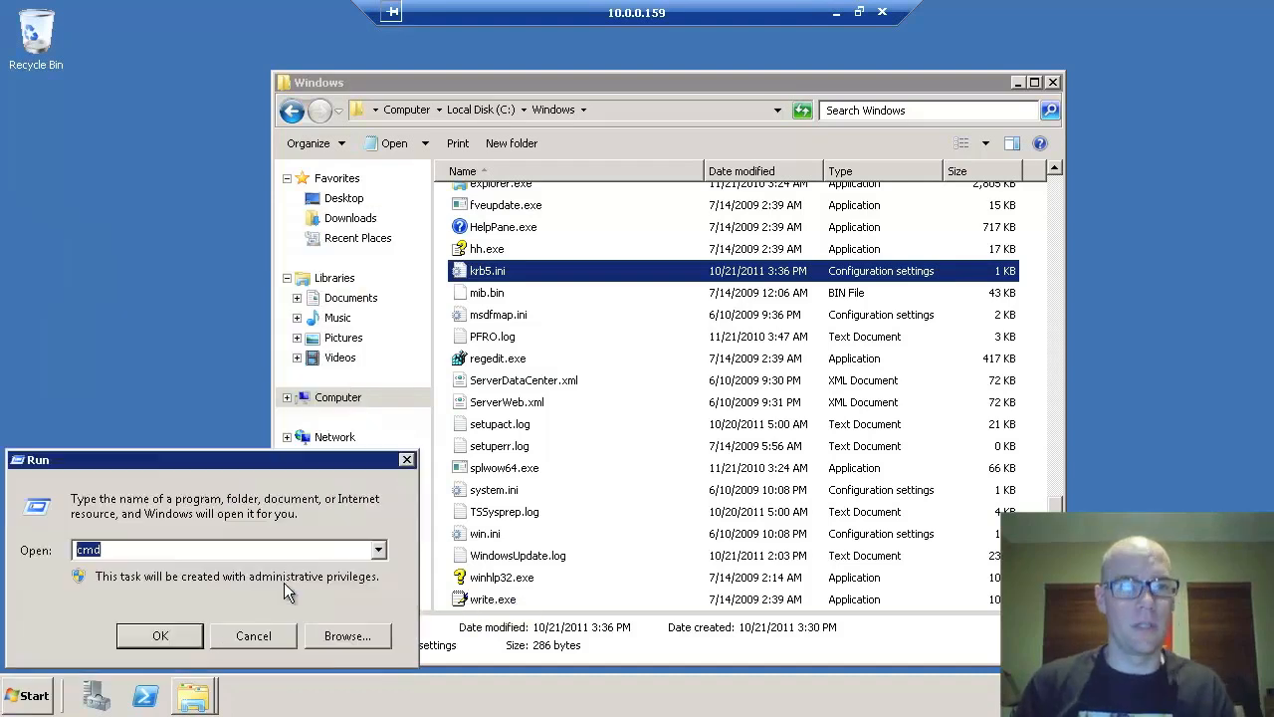
type("cmd")
key("Return")
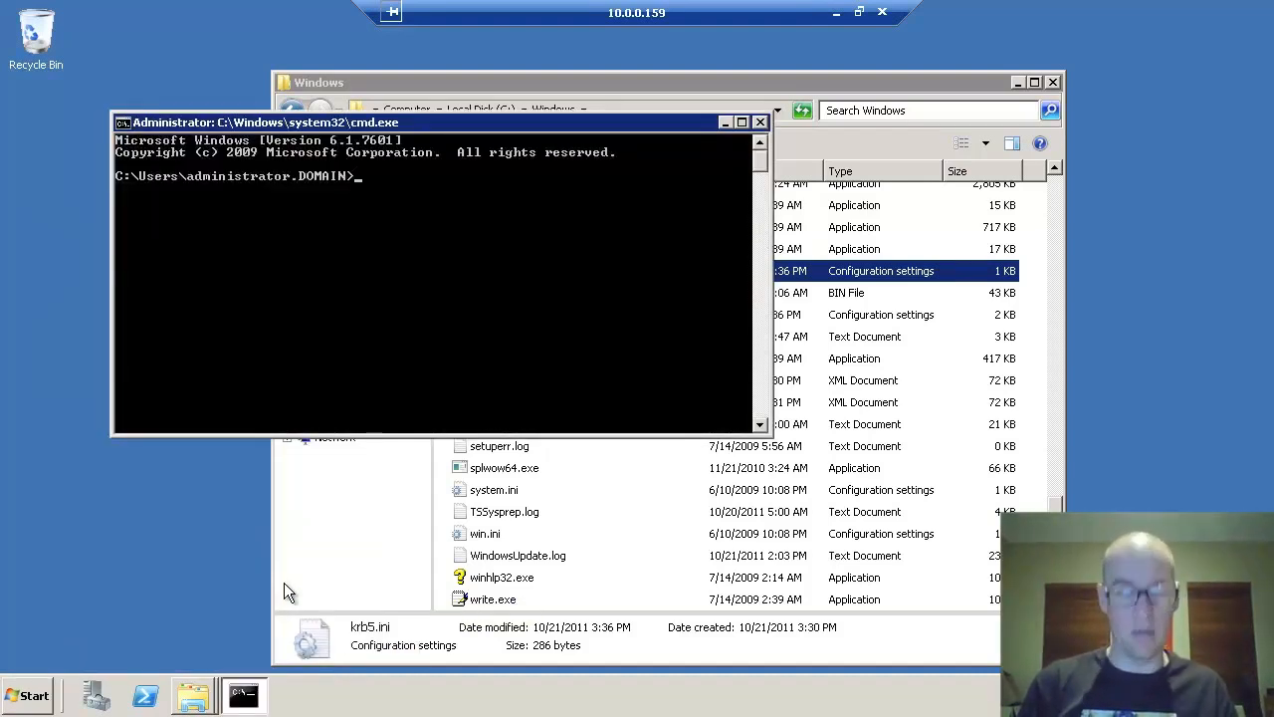
- Change to Program Files (x86)\SAP BusinessObjects\SAP BusinessObjects Enterprise XI 4.0\win64_x64\jdk\bin
type("cd \"\\Program Files\"")
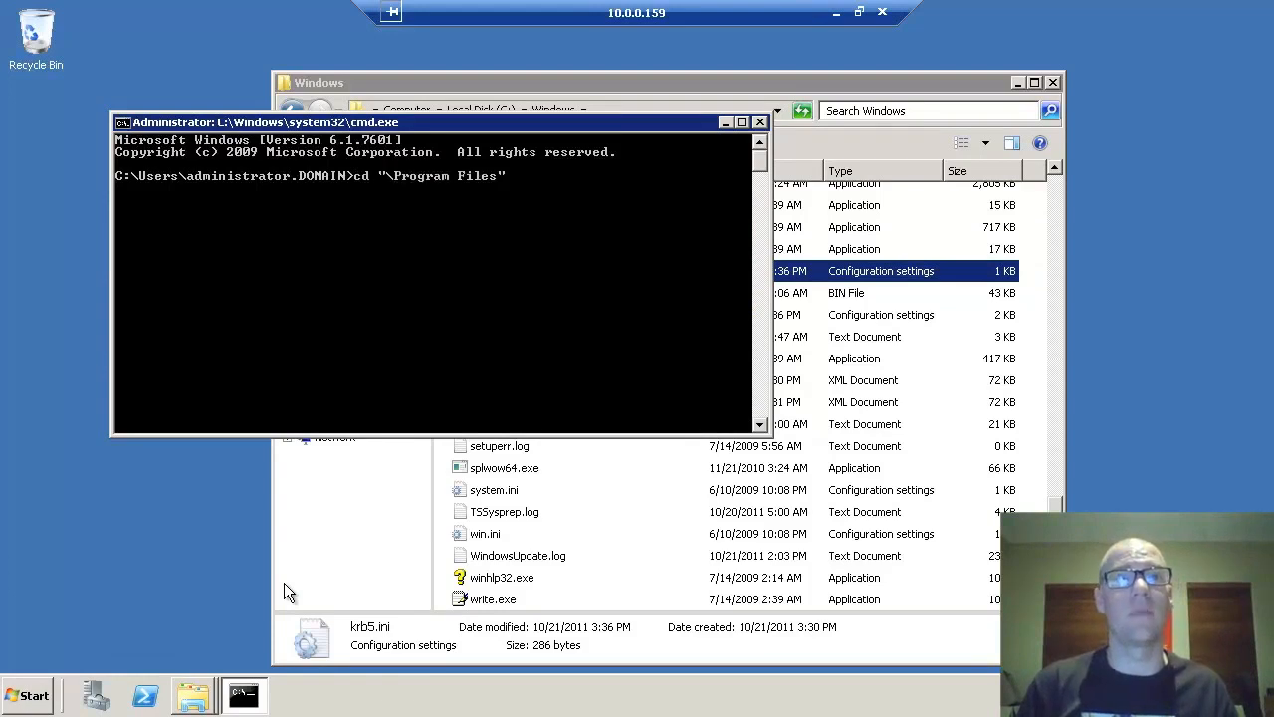
key("Tab")
type("\\sa")
key("Tab")
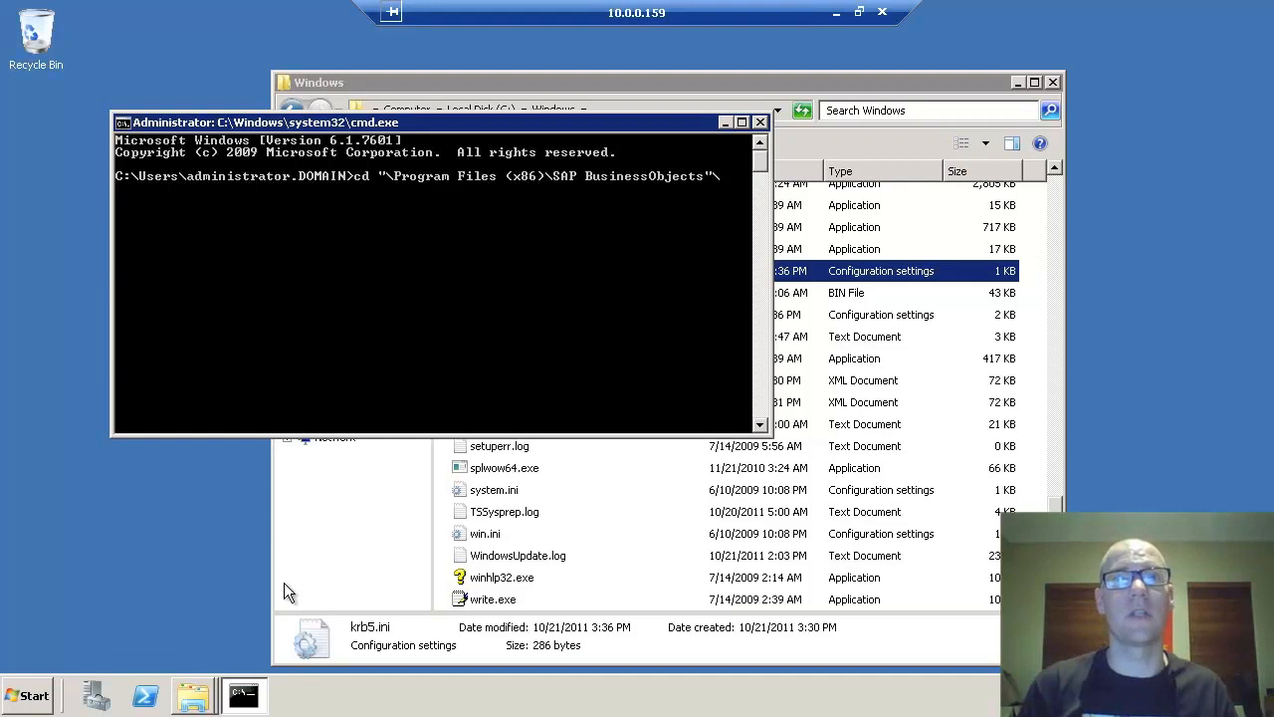
type("\\")
key("Tab")
key("BackSpace")
key("BackSpace")
key("BackSpace")
key("BackSpace")
key("BackSpace")
key("BackSpace")
key("BackSpace")
key("BackSpace")
key("BackSpace")
key("BackSpace")
key("BackSpace")
key("BackSpace")
key("BackSpace")
key("BackSpace")
key("BackSpace")
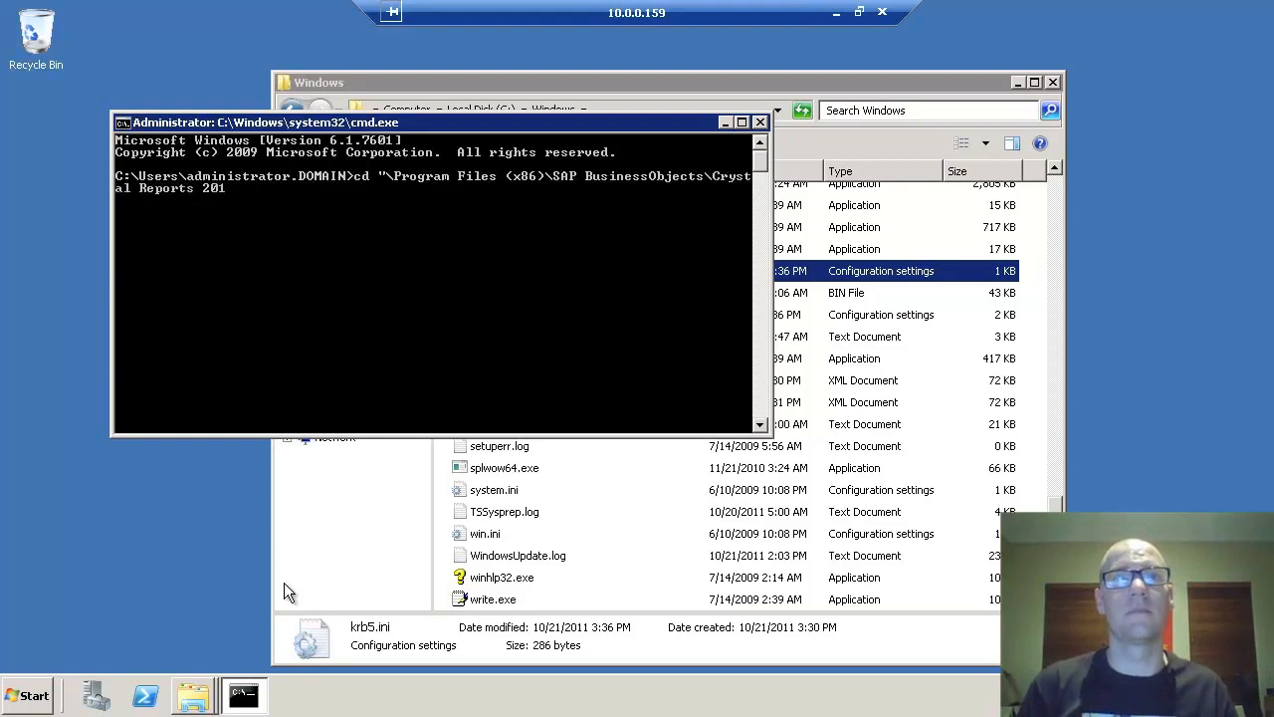
key("BackSpace")
key("BackSpace")
key("BackSpace")
key("BackSpace")
key("BackSpace")
key("BackSpace")
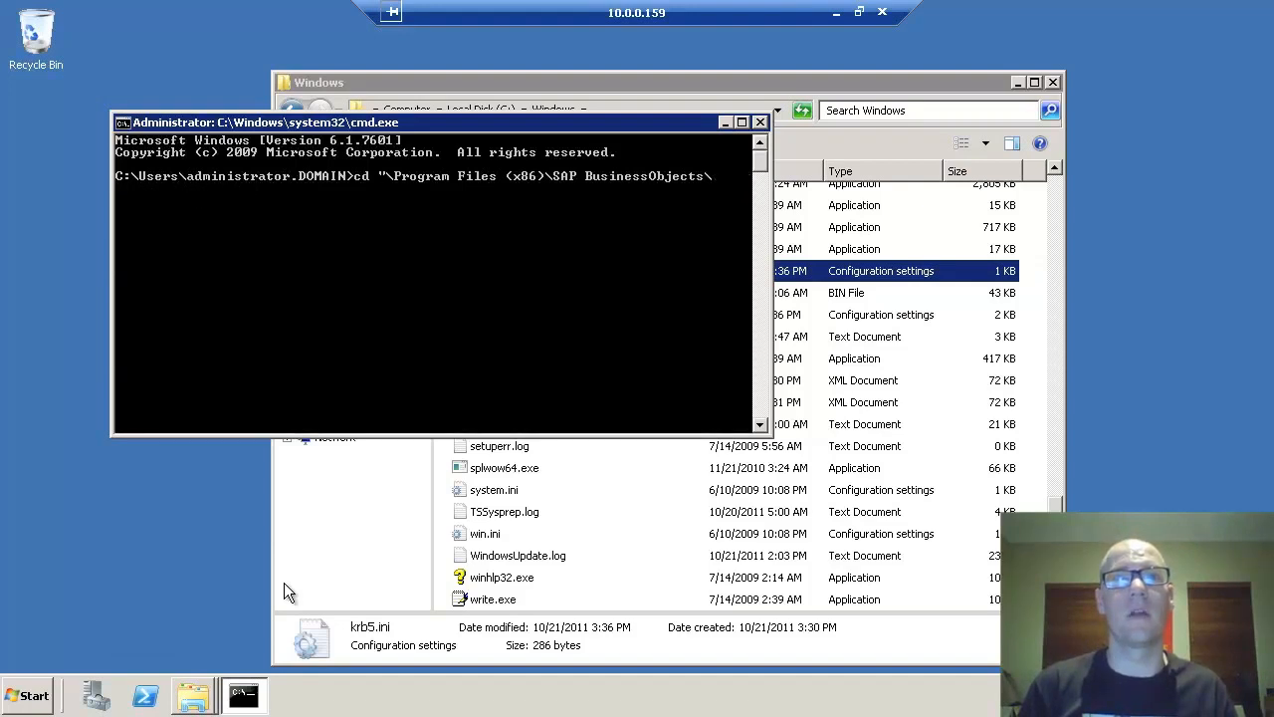
type("sa")
key("BackSpace")
key("BackSpace")
type("s\\sa")
key("Tab")
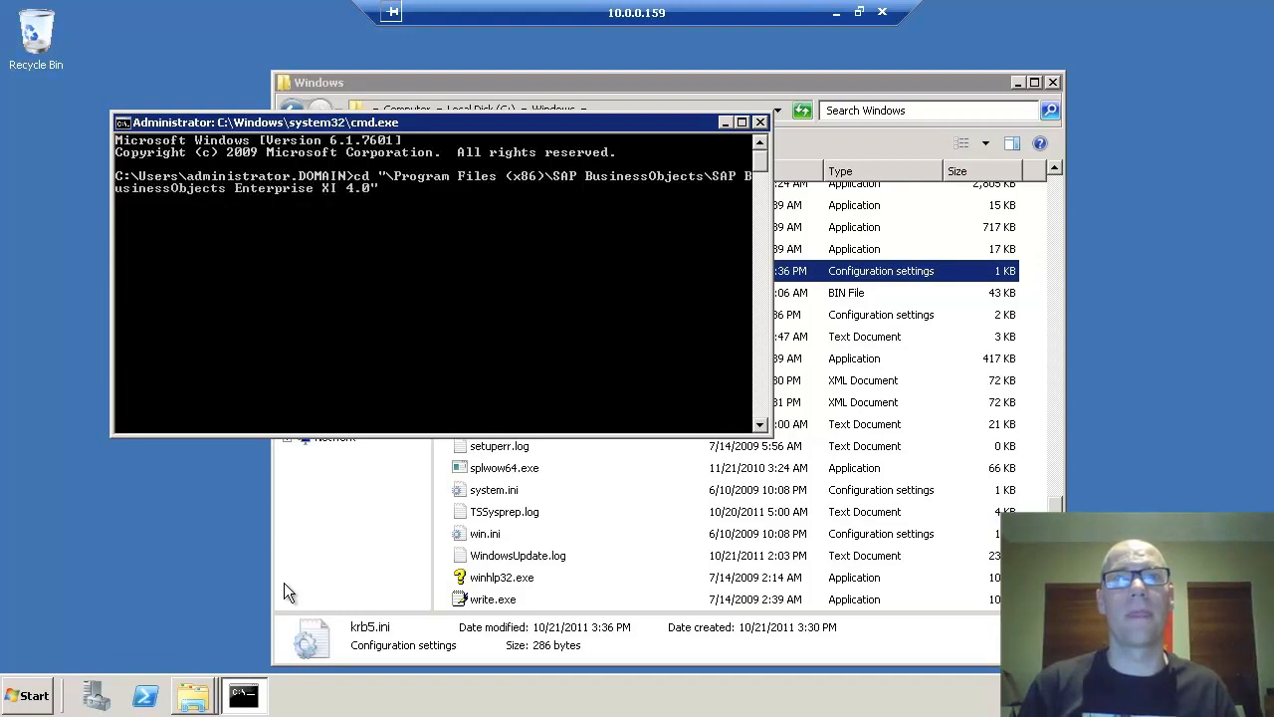
type("\\win64")
key("Tab")
type("\\jdk\\bin")
key("Tab")
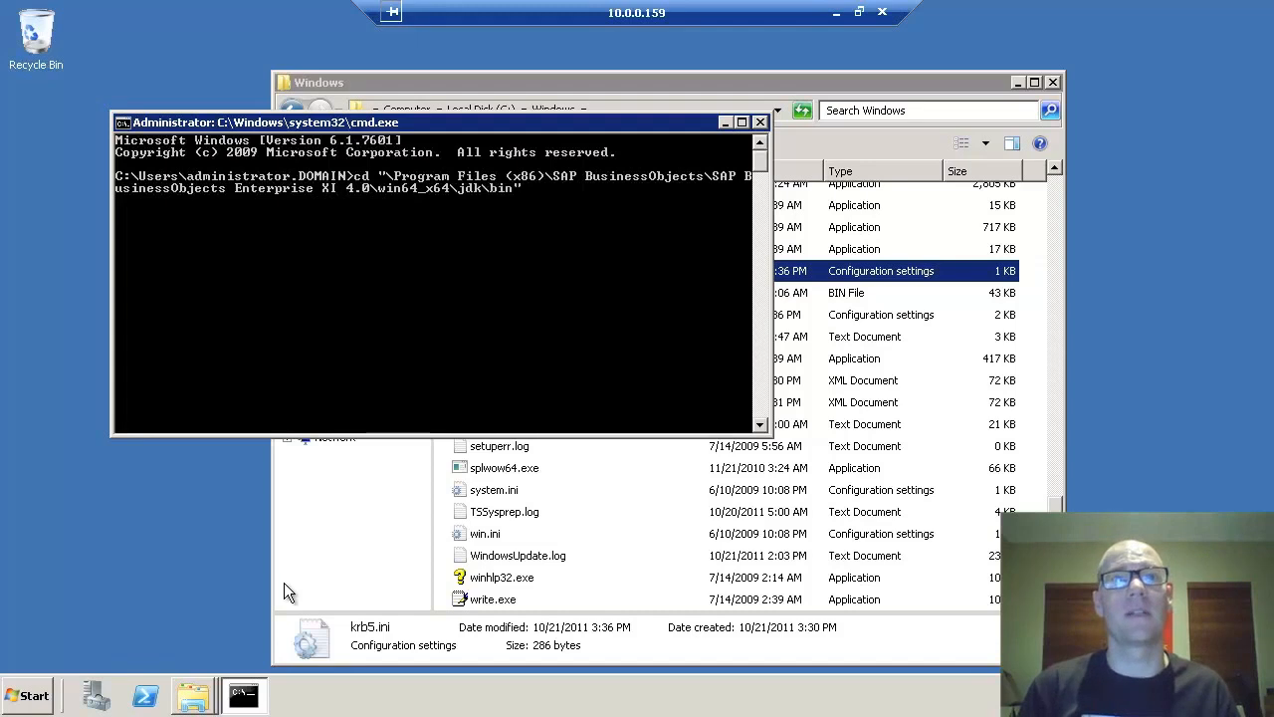
key("Return")
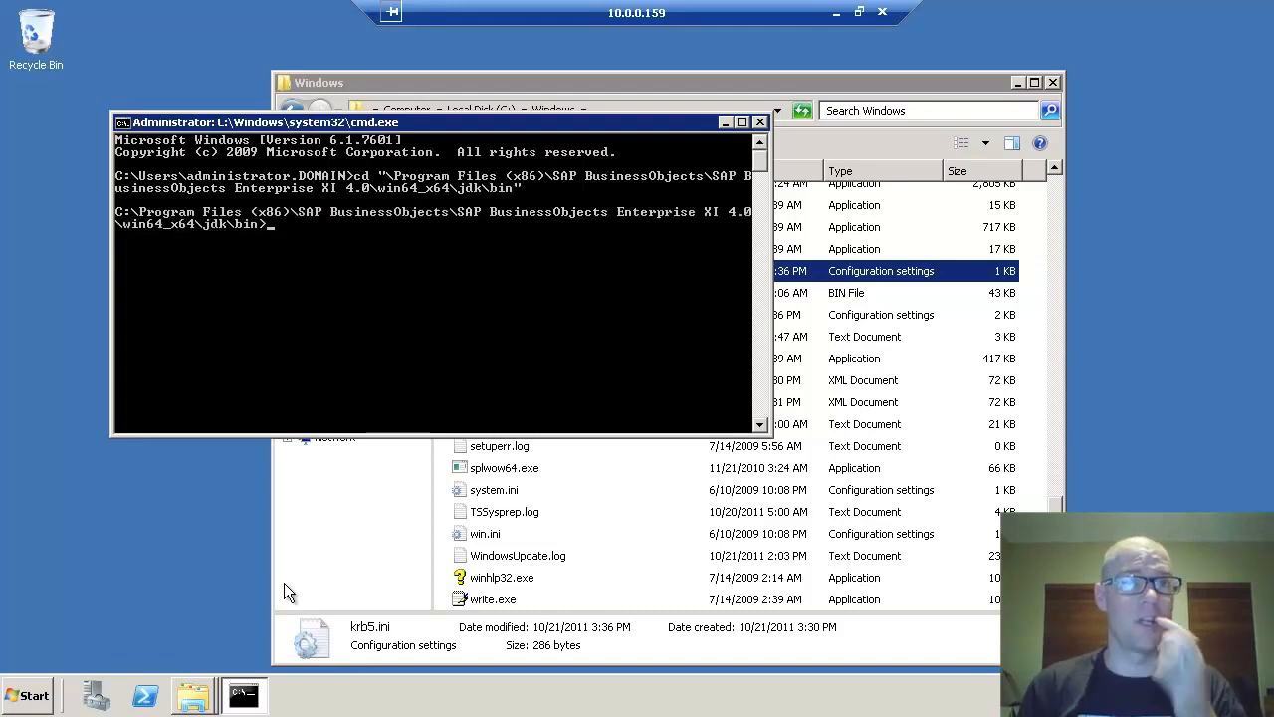
- Run kinit biservice and supply the account password to obtain a Kerberos ticket
type("kinit")
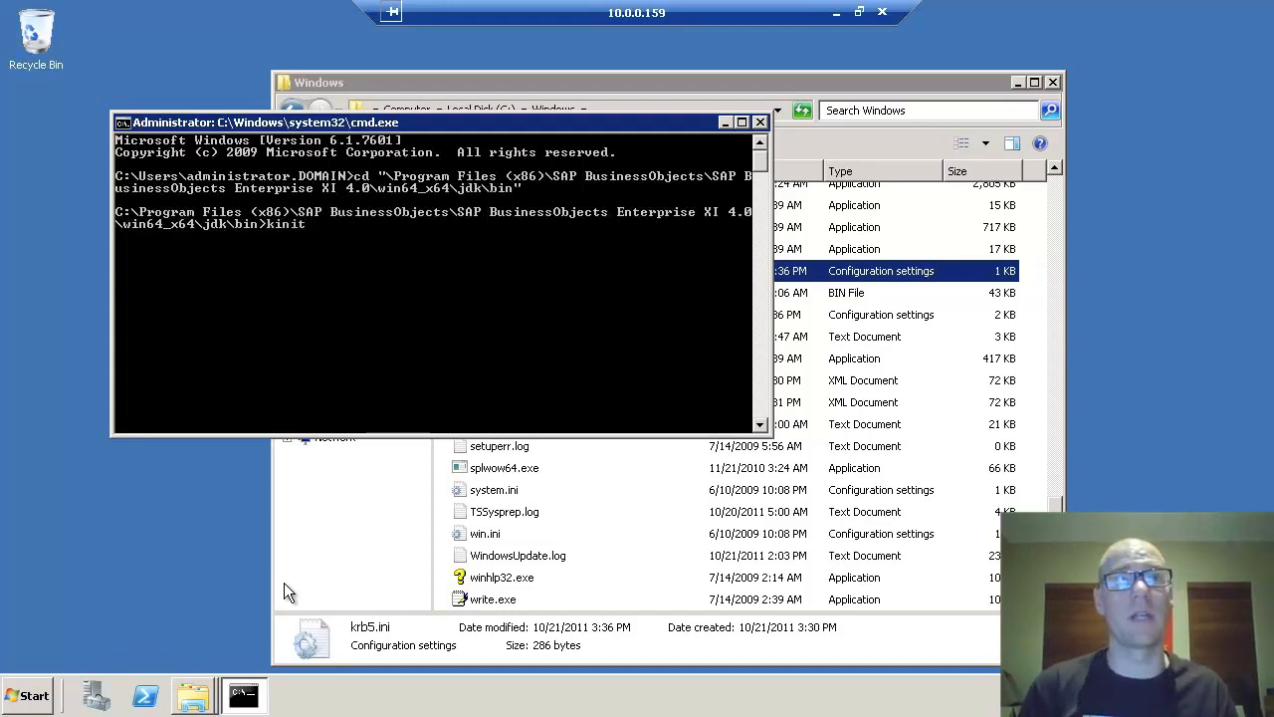
type(" biservice")
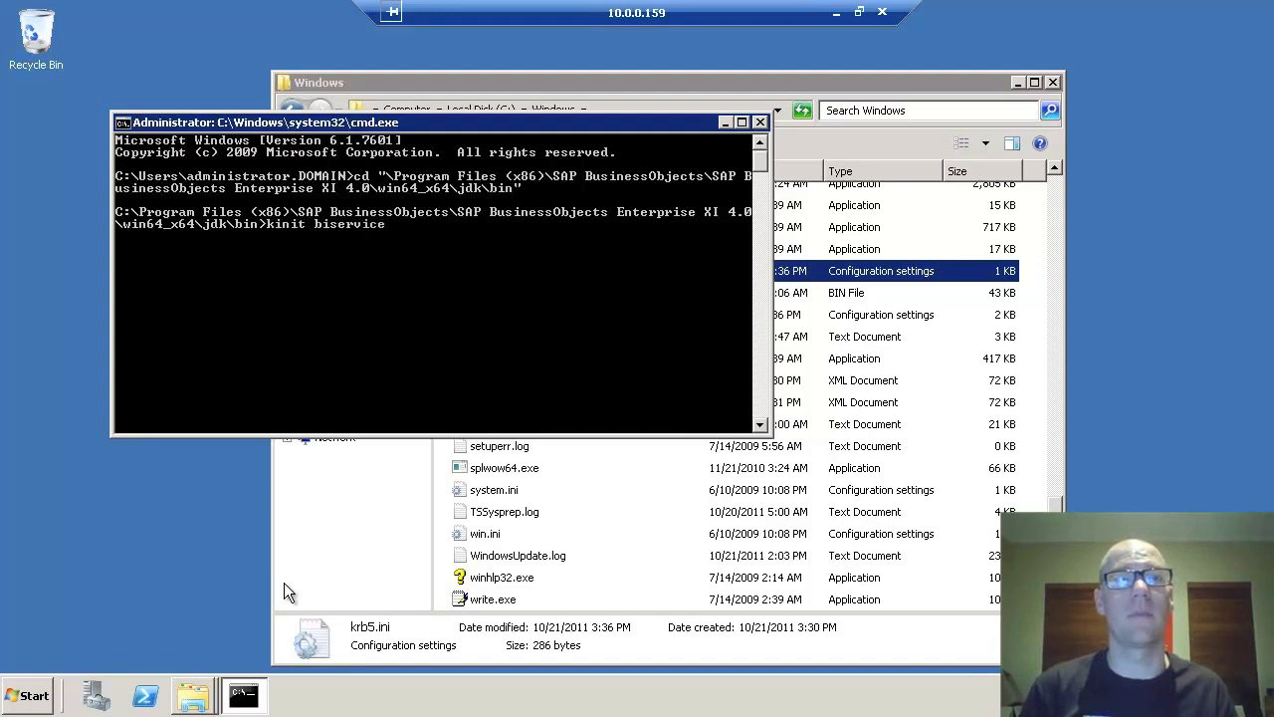
key("Return")
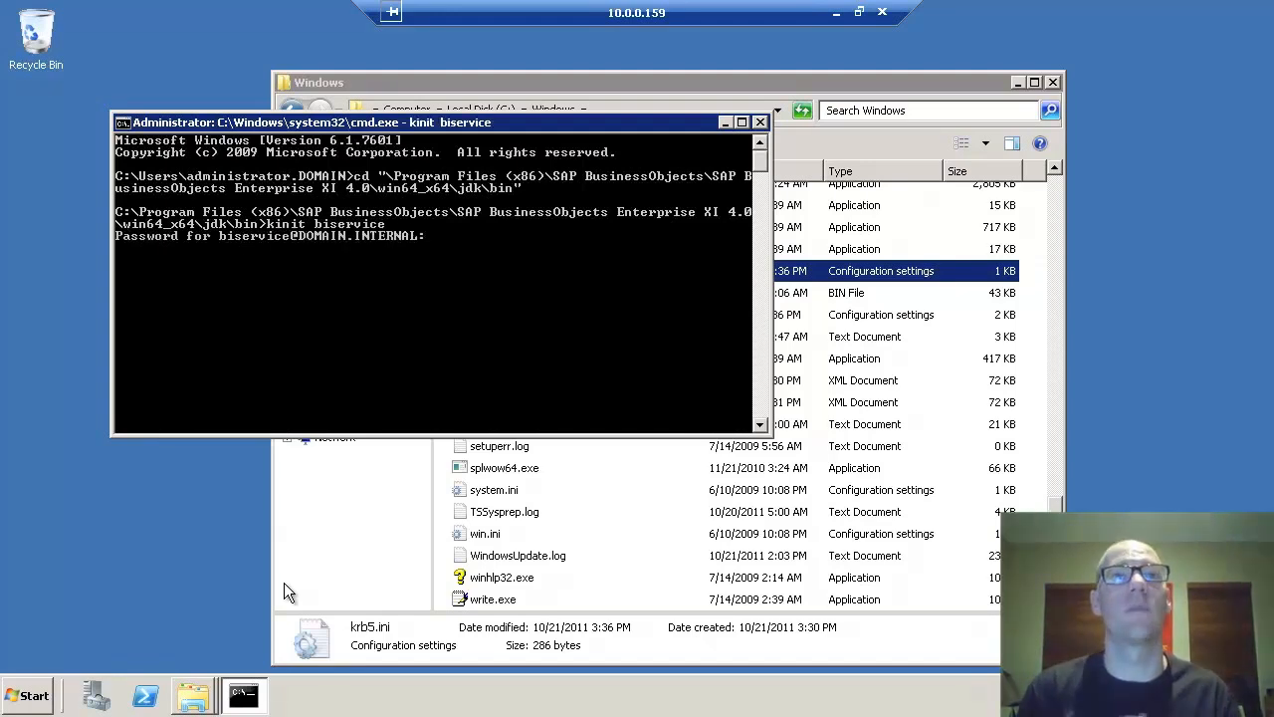
key("Return")
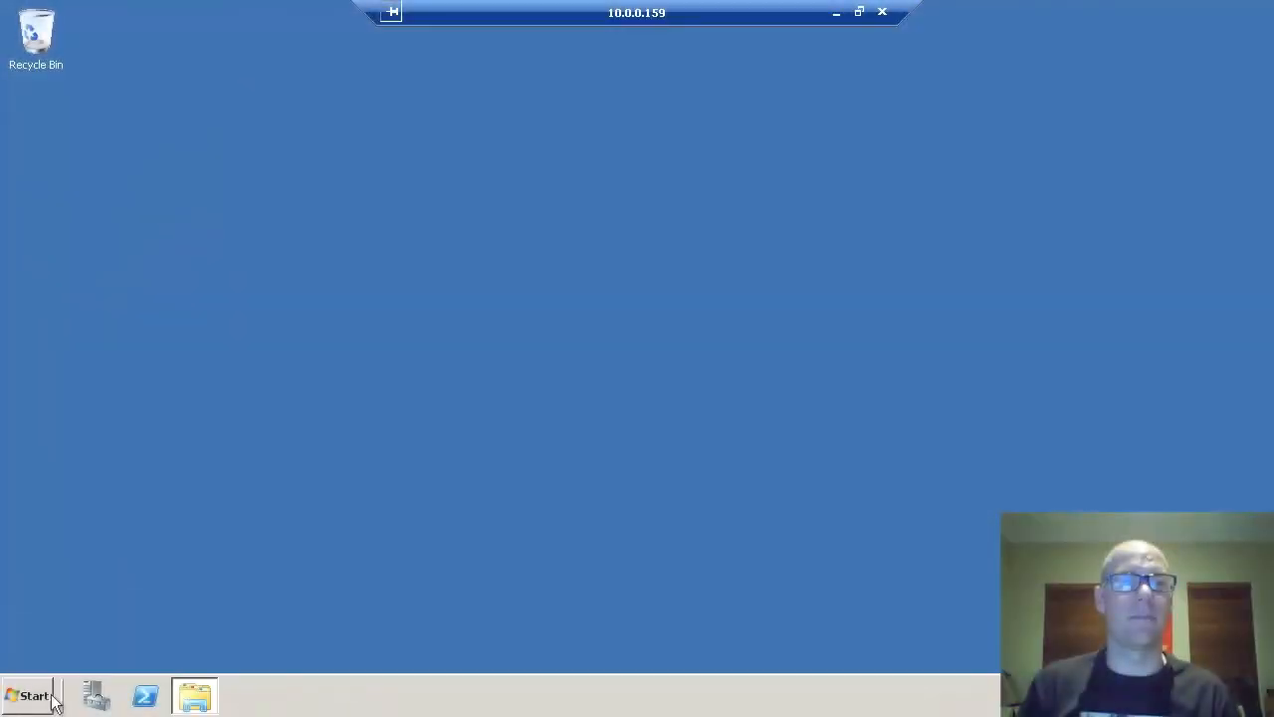
- Launch Central Configuration Manager and stop the Apache Tomcat 6.0.24 service
left_click(28, 695)
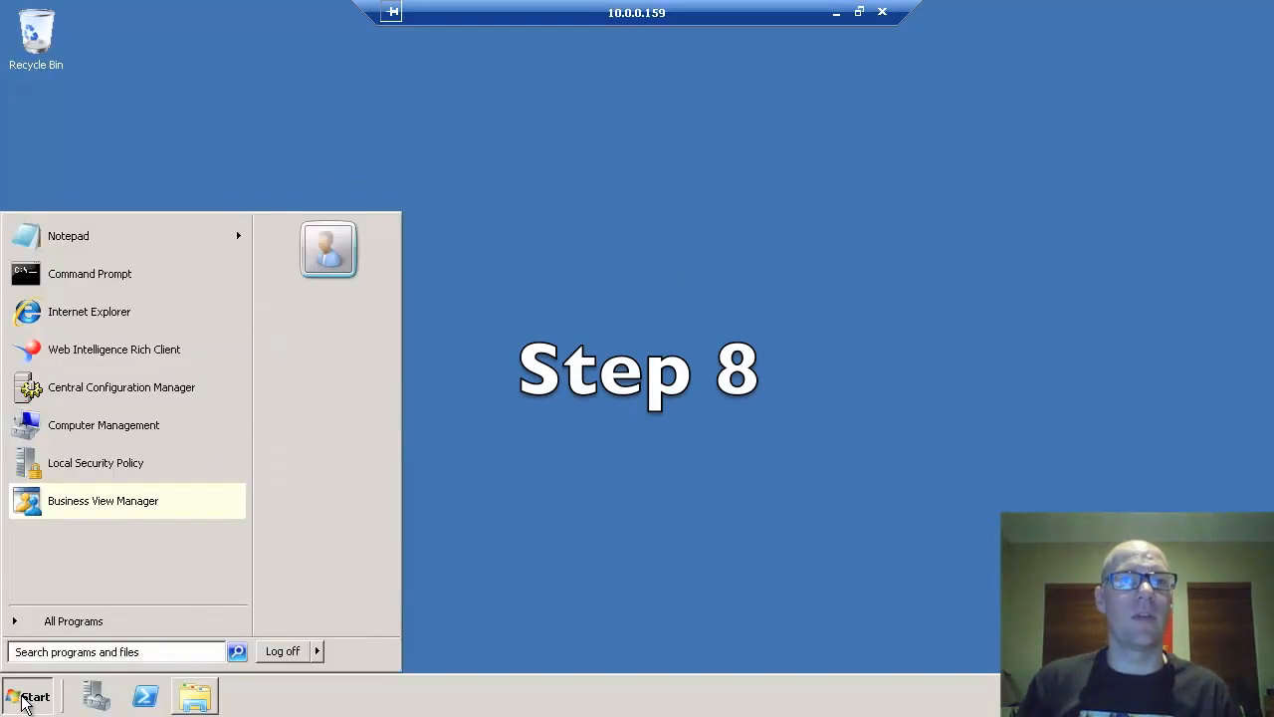
left_click(134, 387)
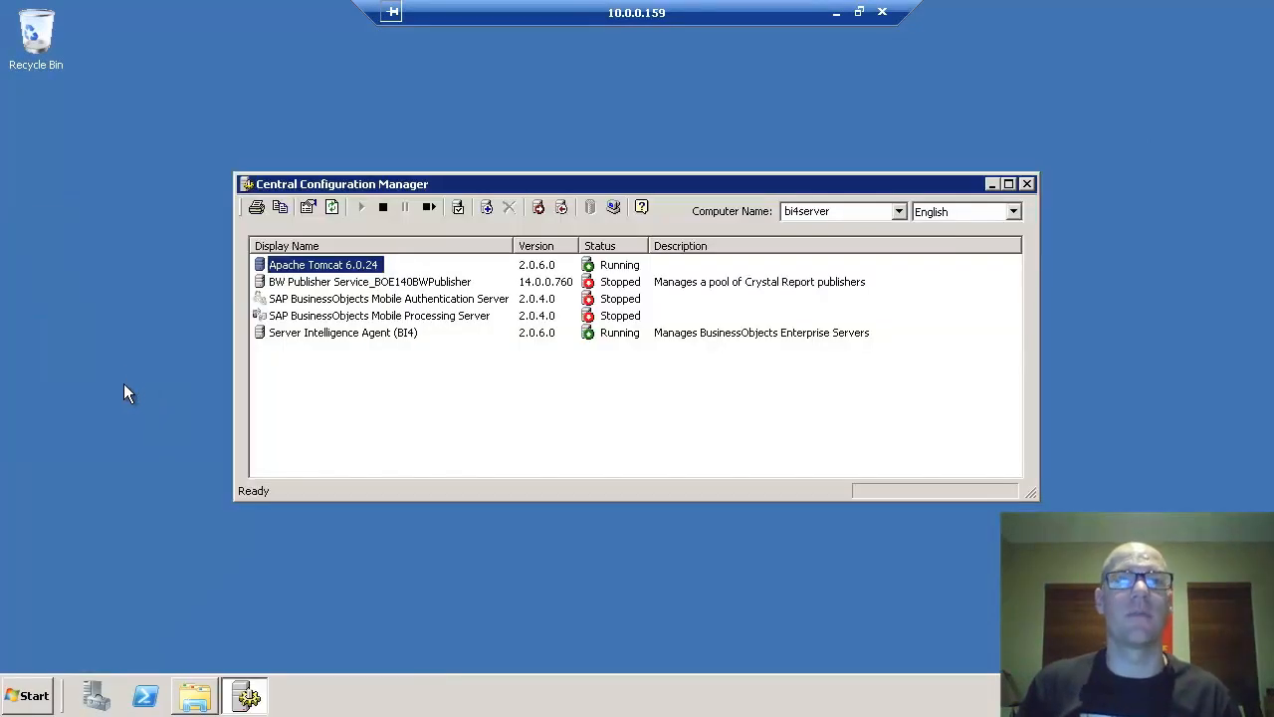
left_click(383, 208)
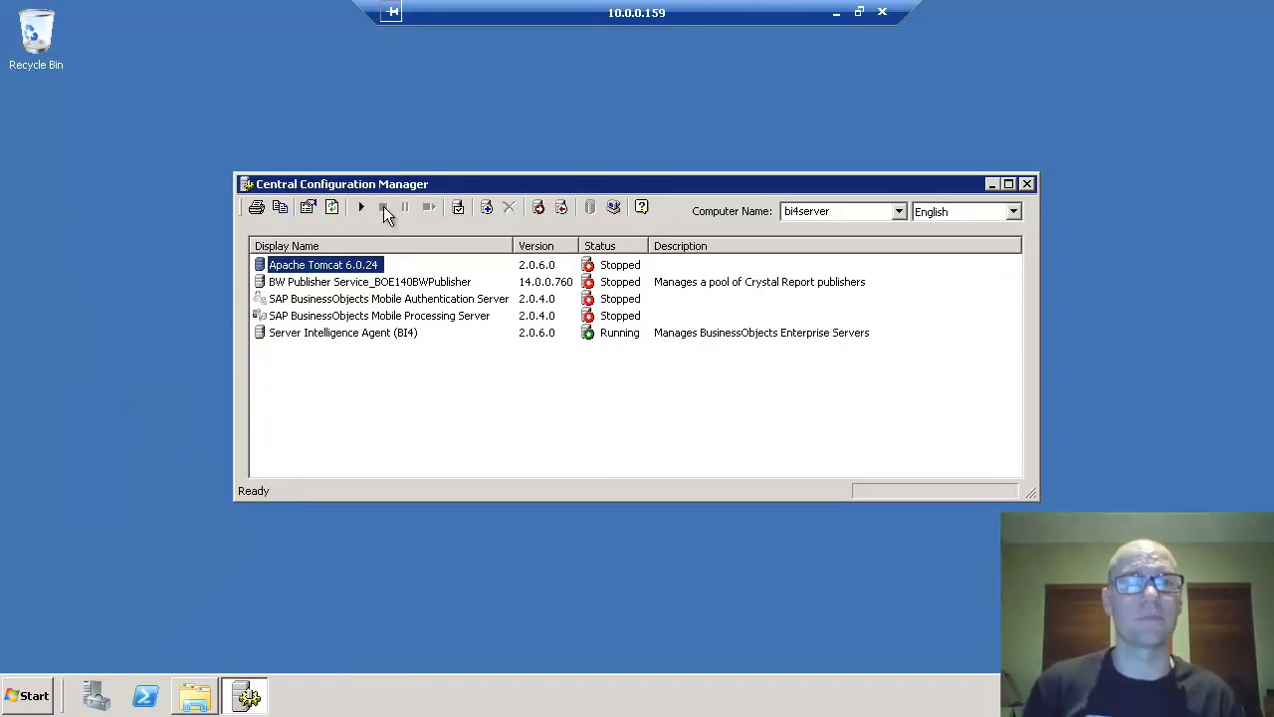
left_click(195, 695)
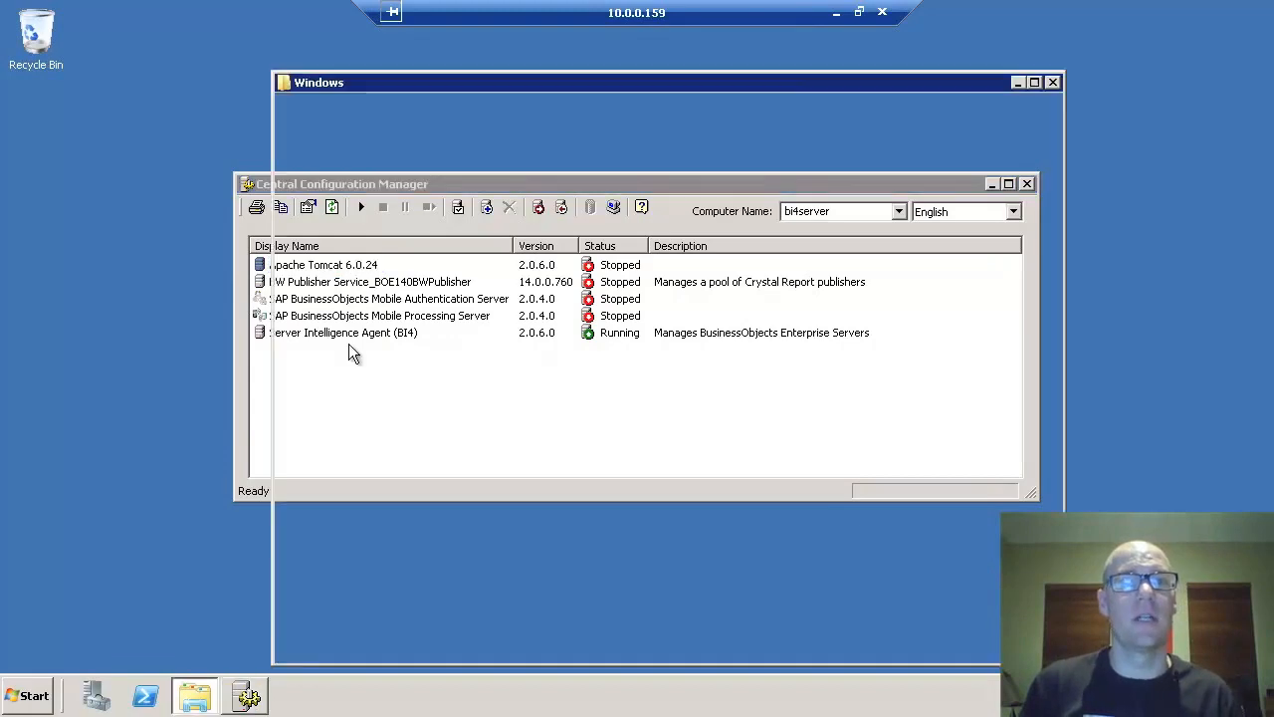
- Browse from drive C through Program Files (x86)\SAP BusinessObjects\Tomcat6\webapps\BOE into WEB-INF
left_click(473, 105)
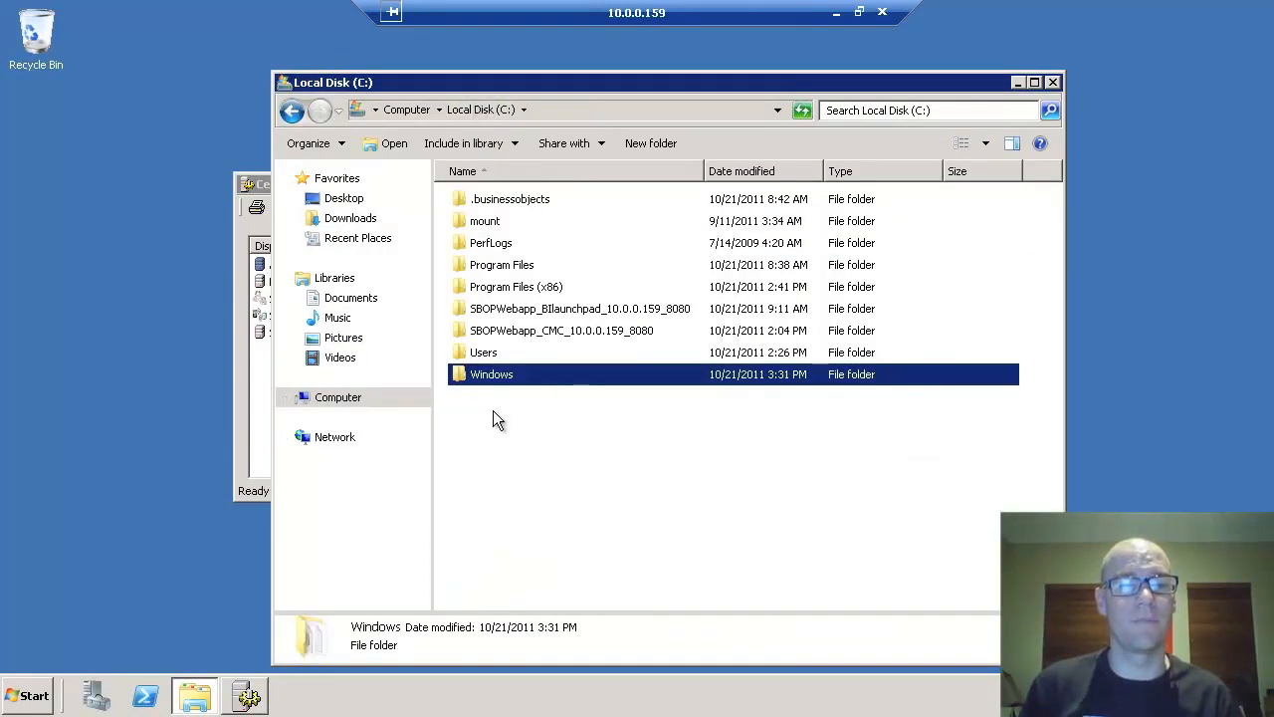
left_click(545, 288)
key("Return")
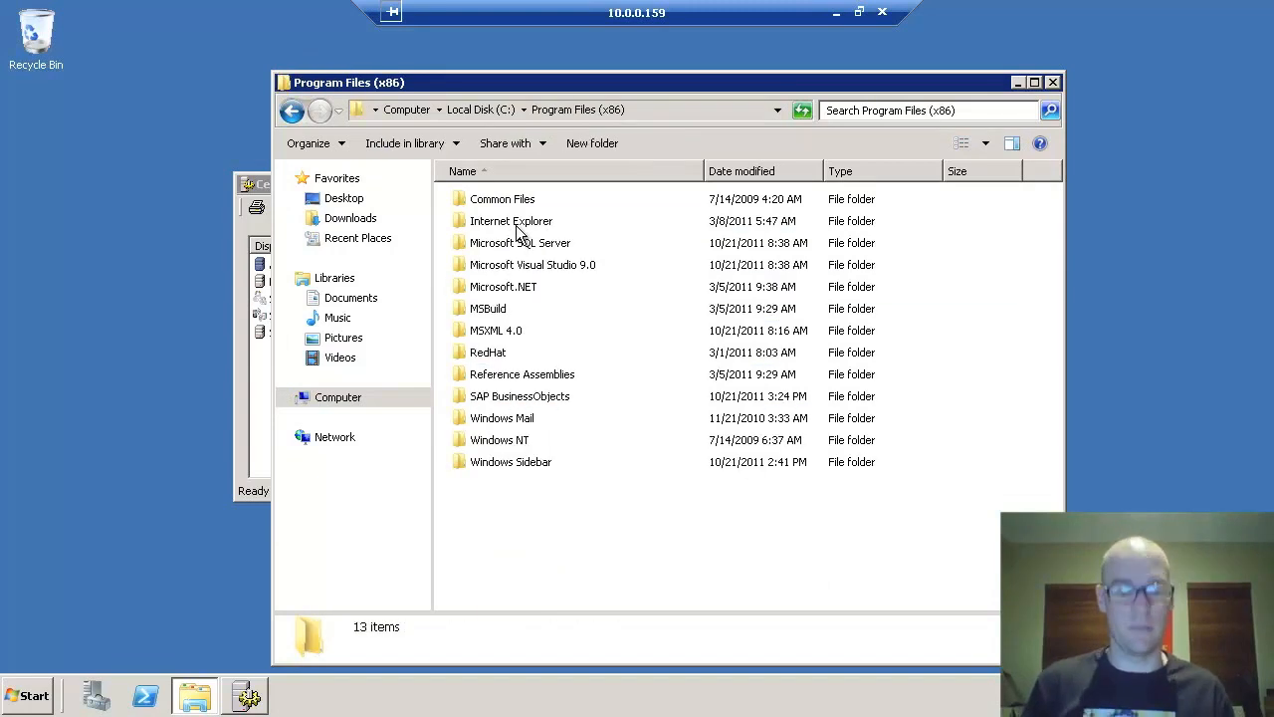
key("s")
key("Return")
key("t")
key("o")
key("Return")
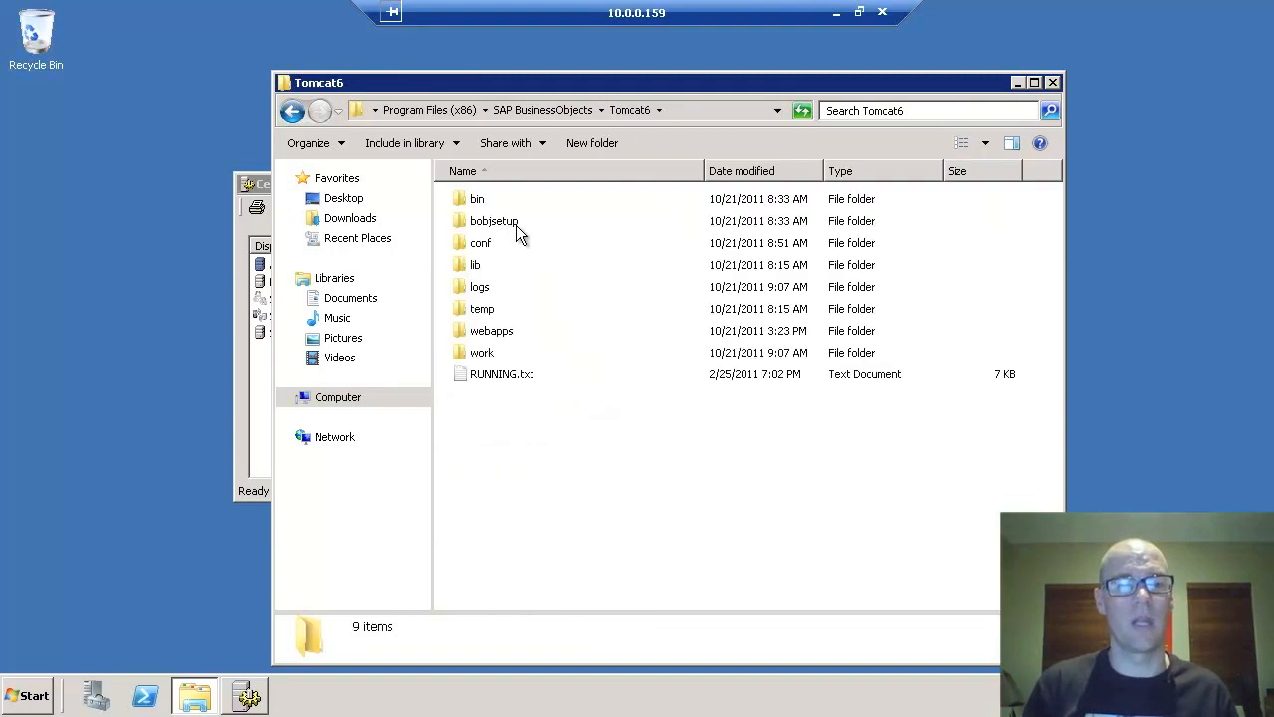
key("w")
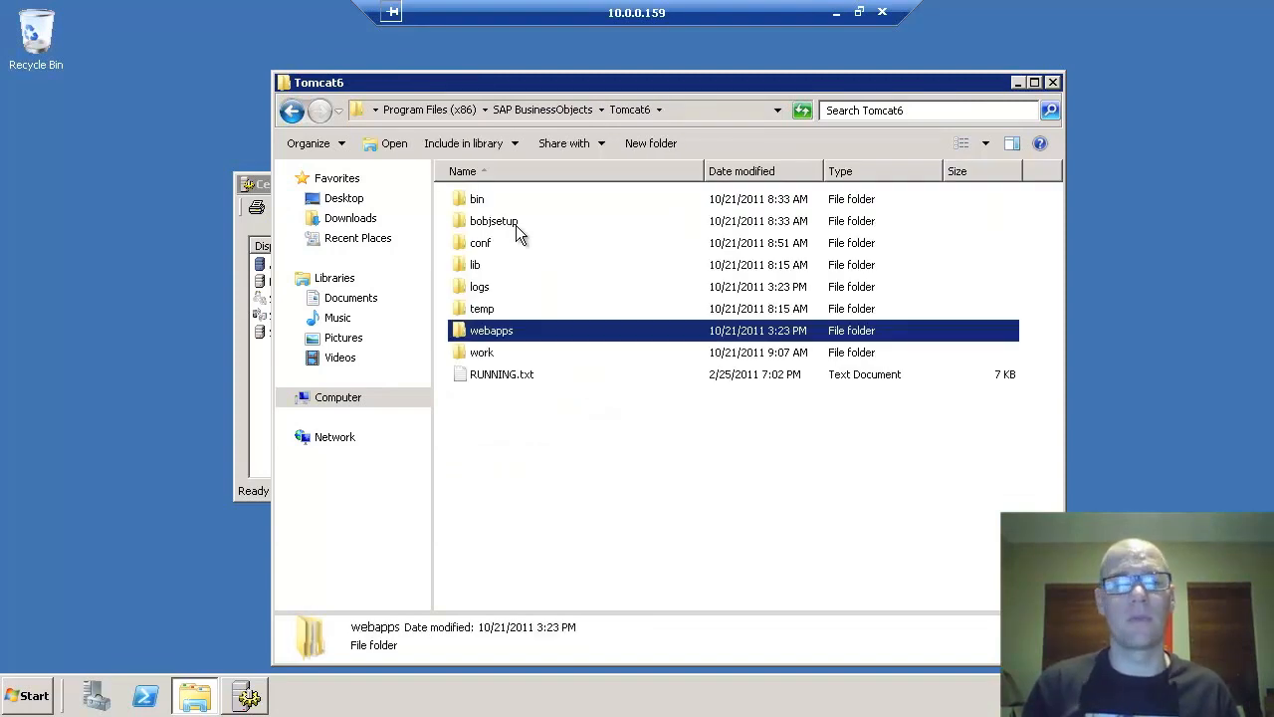
key("Return")
key("b")
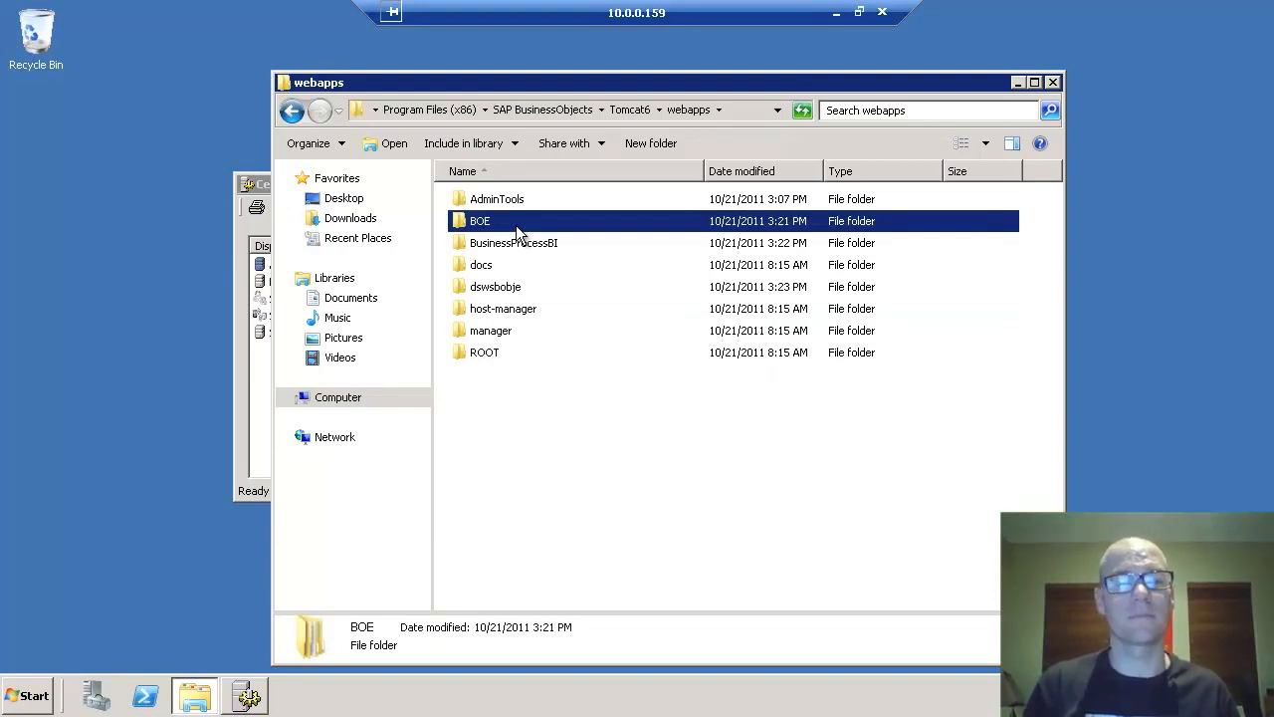
key("Return")
key("w")
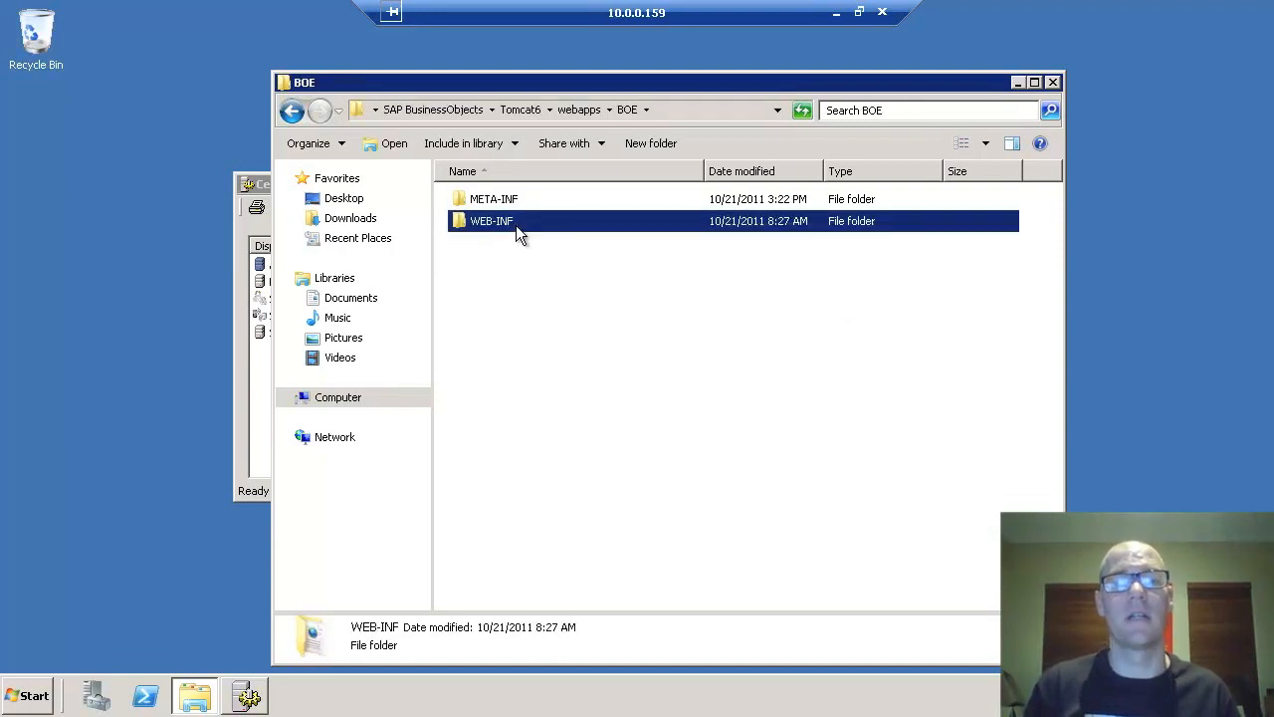
key("Return")
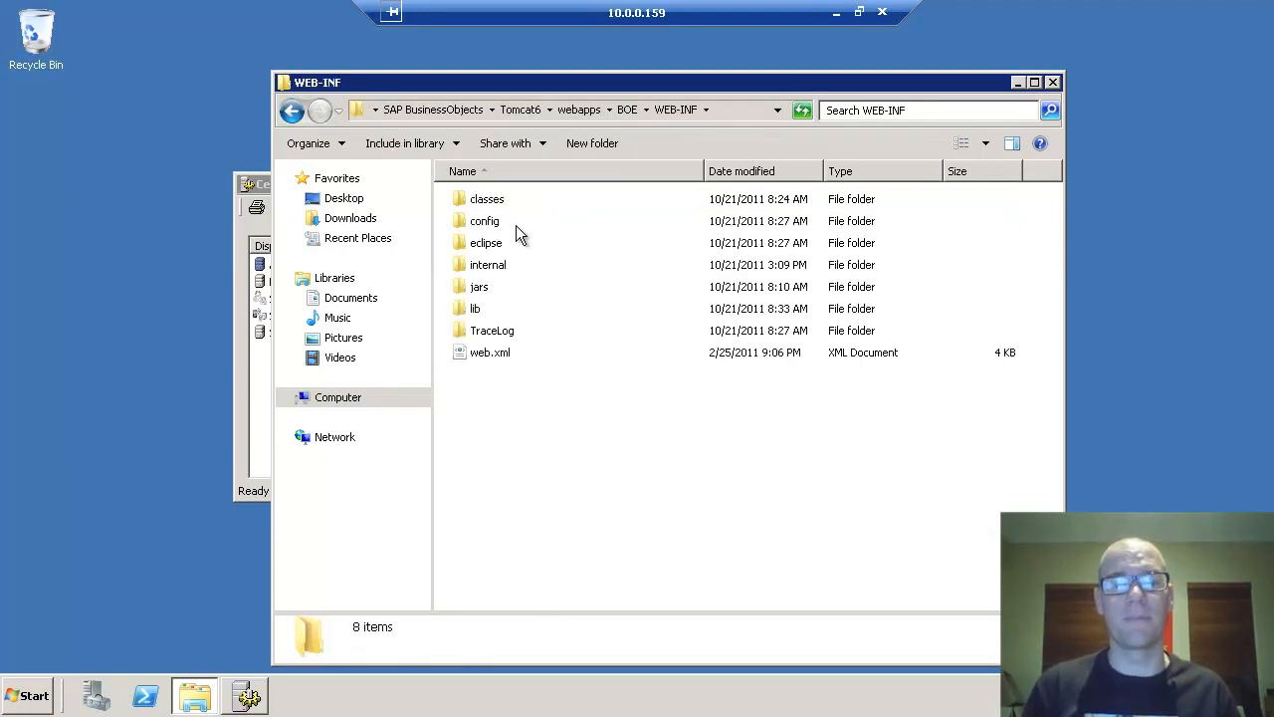
- Open the config folder and then its custom subfolder containing readme.txt
right_click(480, 454)
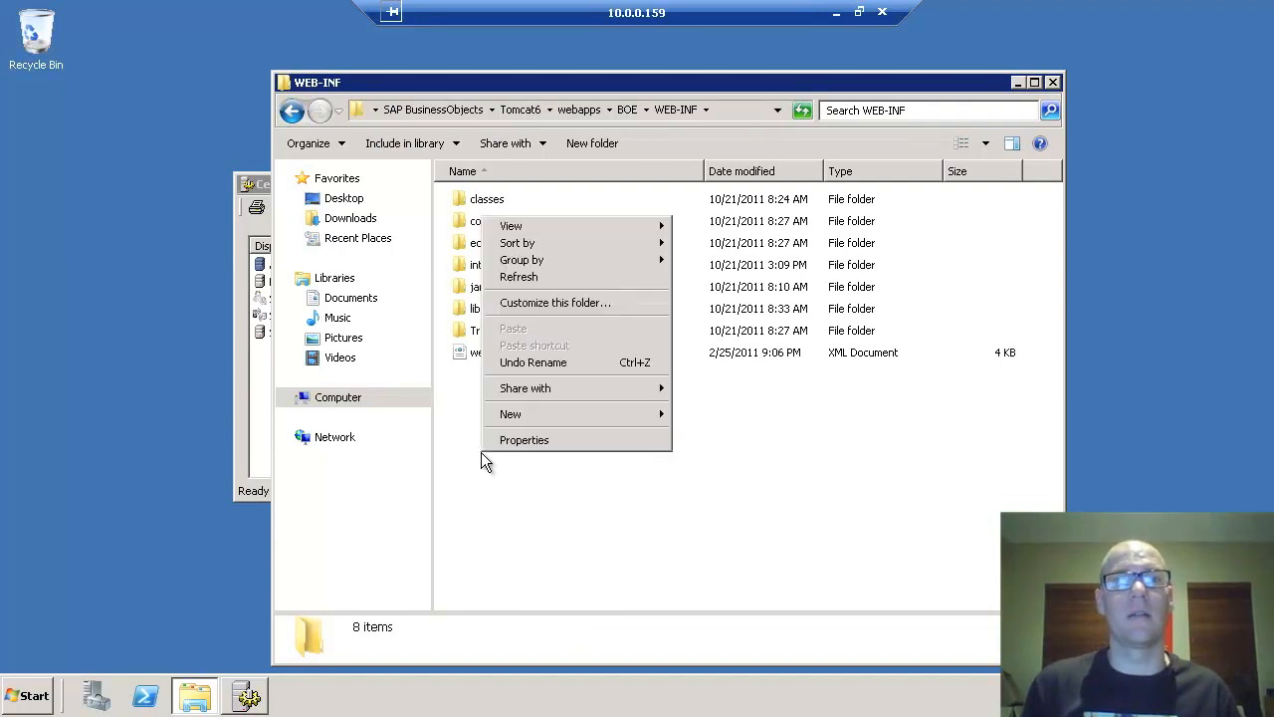
mouse_move(525, 416)
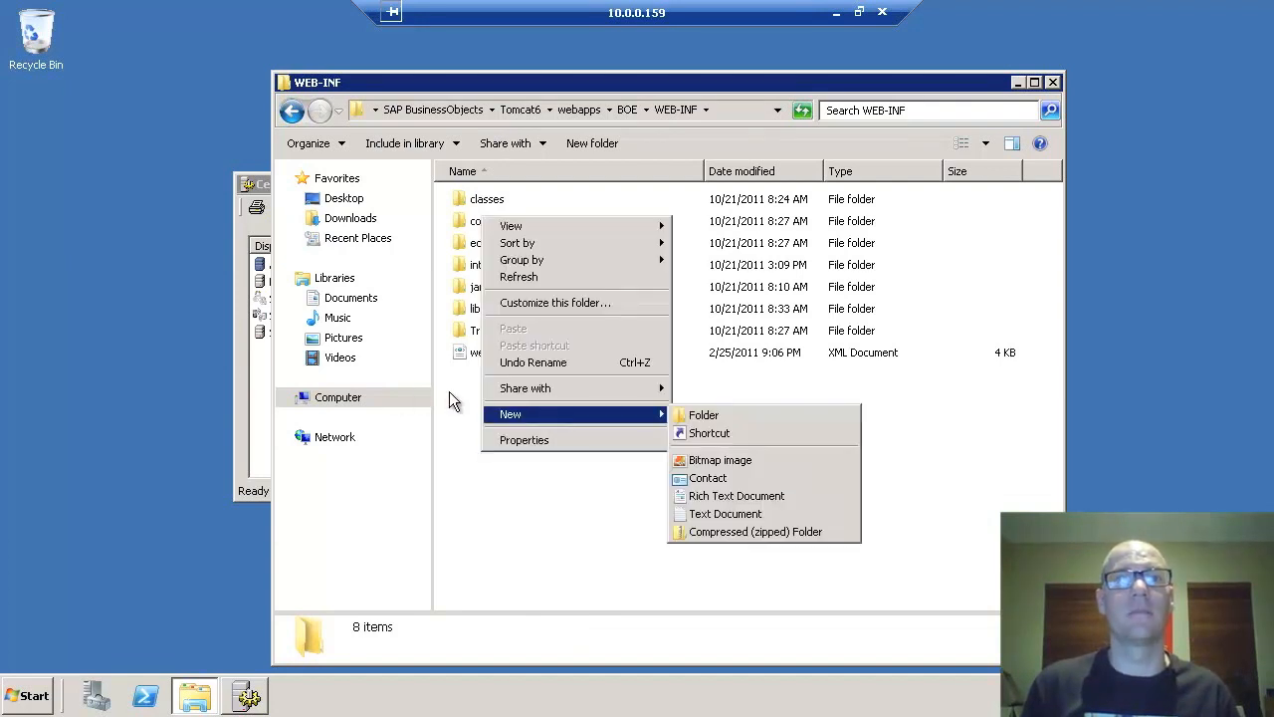
left_click(478, 229)
double_click(478, 224)
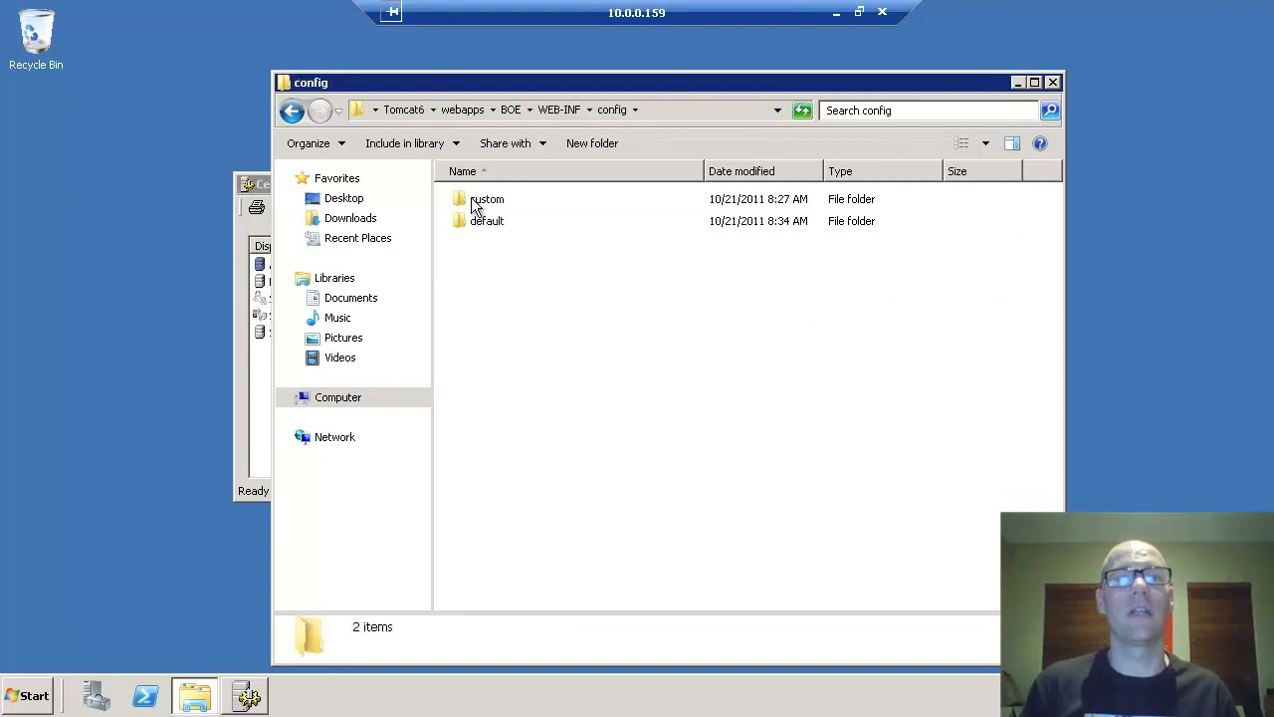
double_click(505, 198)
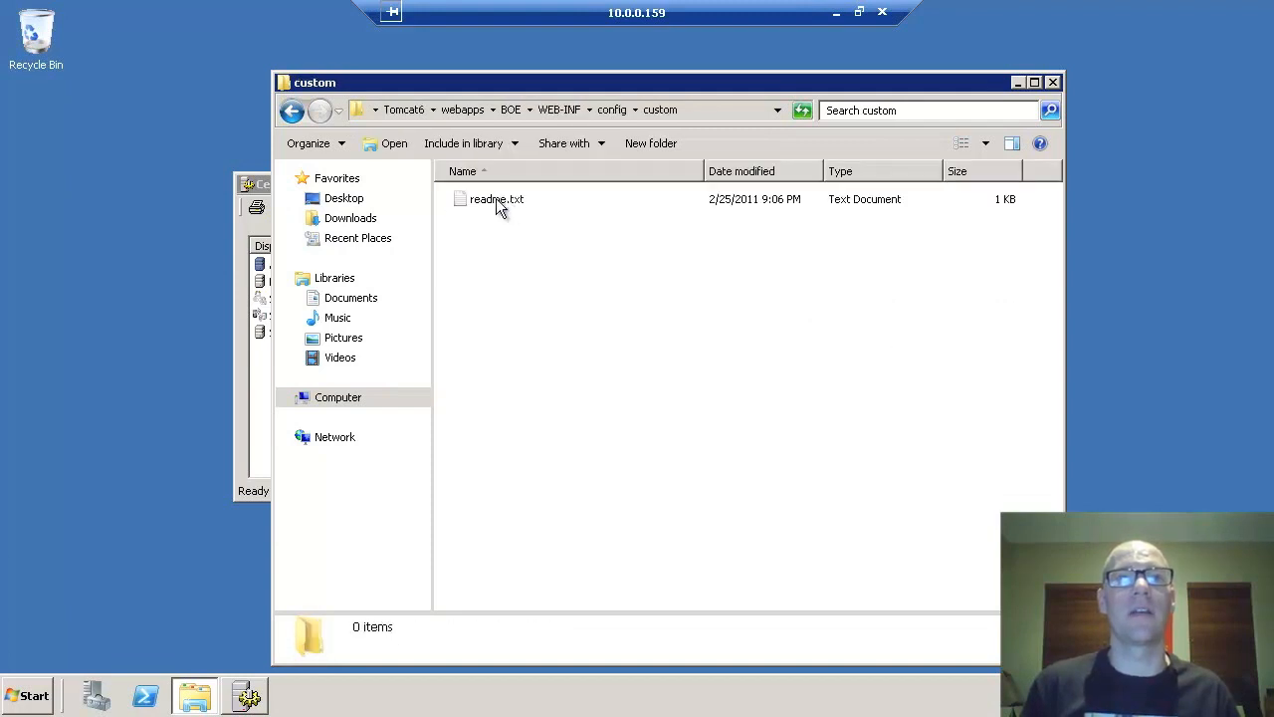
- Create a new text document and rename it BIlaunchpad.properties, accepting the extension change
right_click(488, 299)
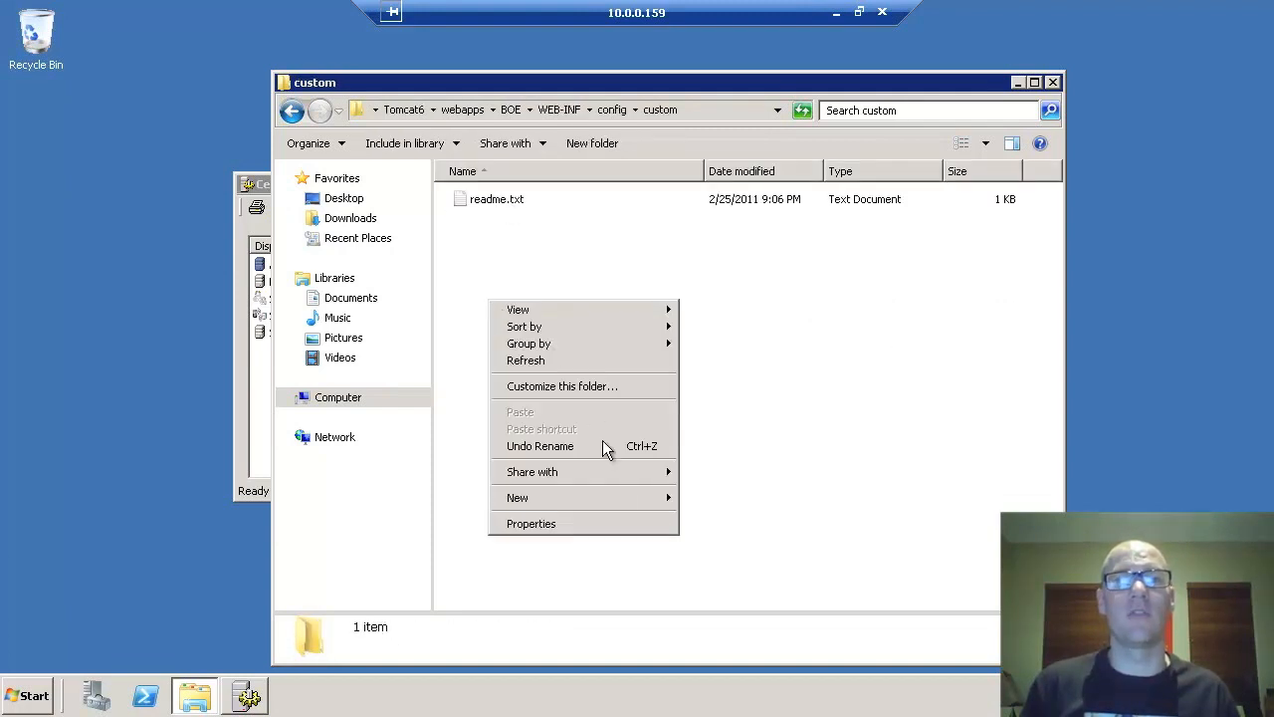
mouse_move(619, 501)
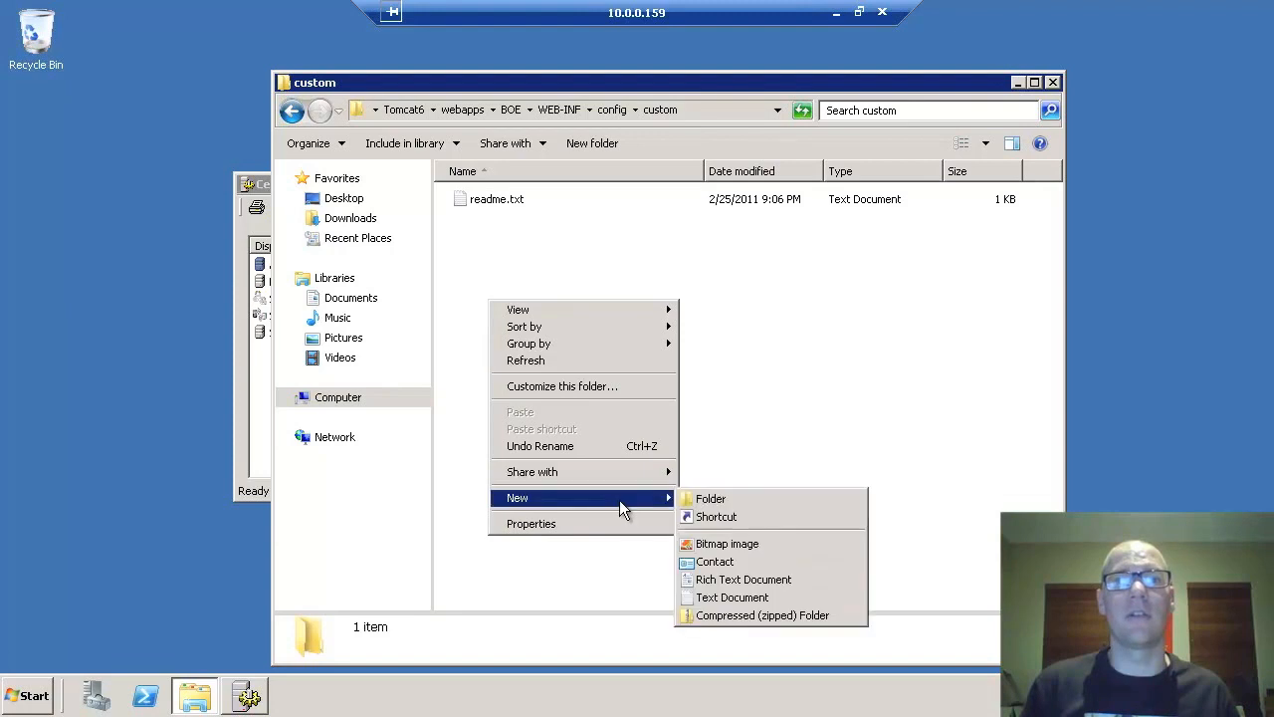
left_click(741, 597)
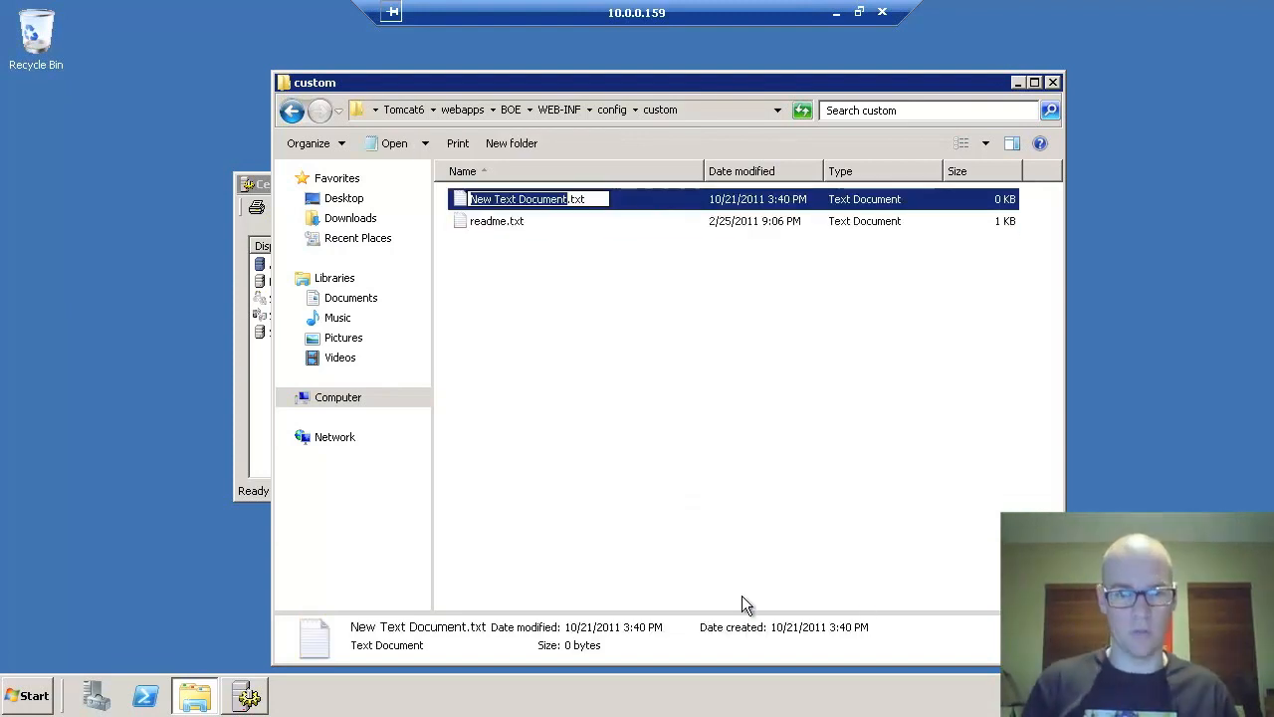
type("BIlaunchpad")
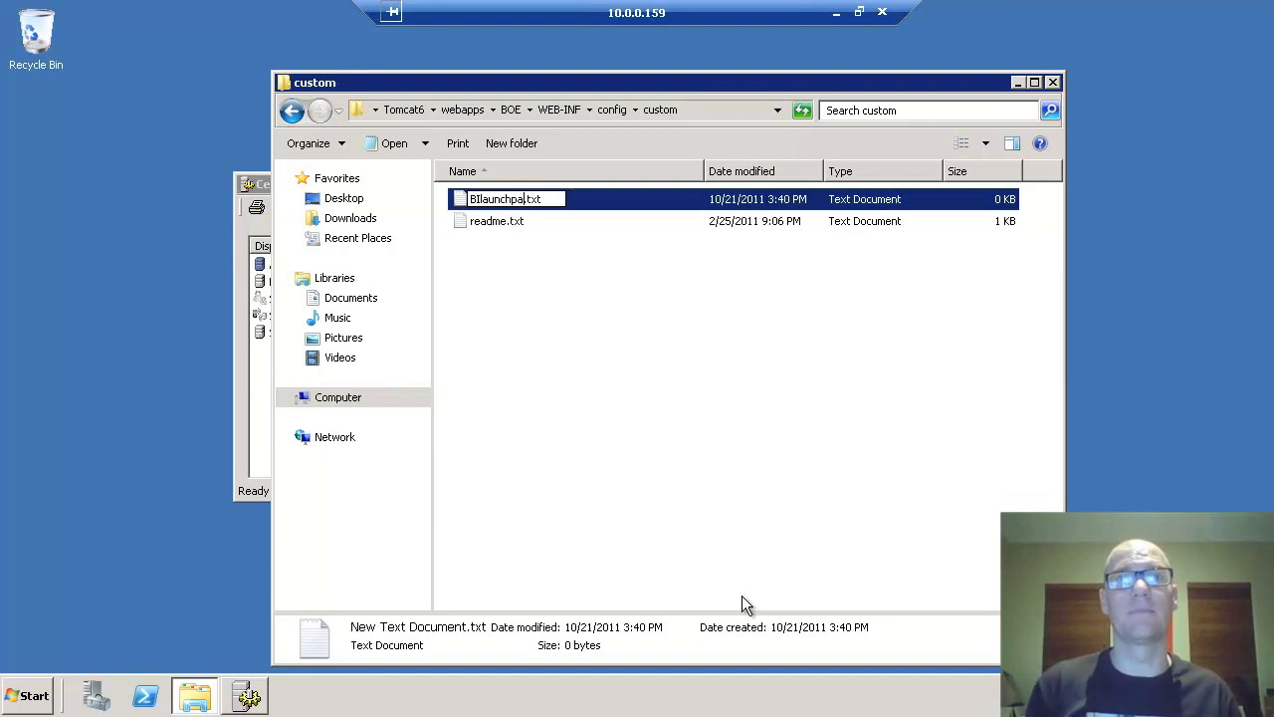
key("End")
key("BackSpace")
key("BackSpace")
key("BackSpace")
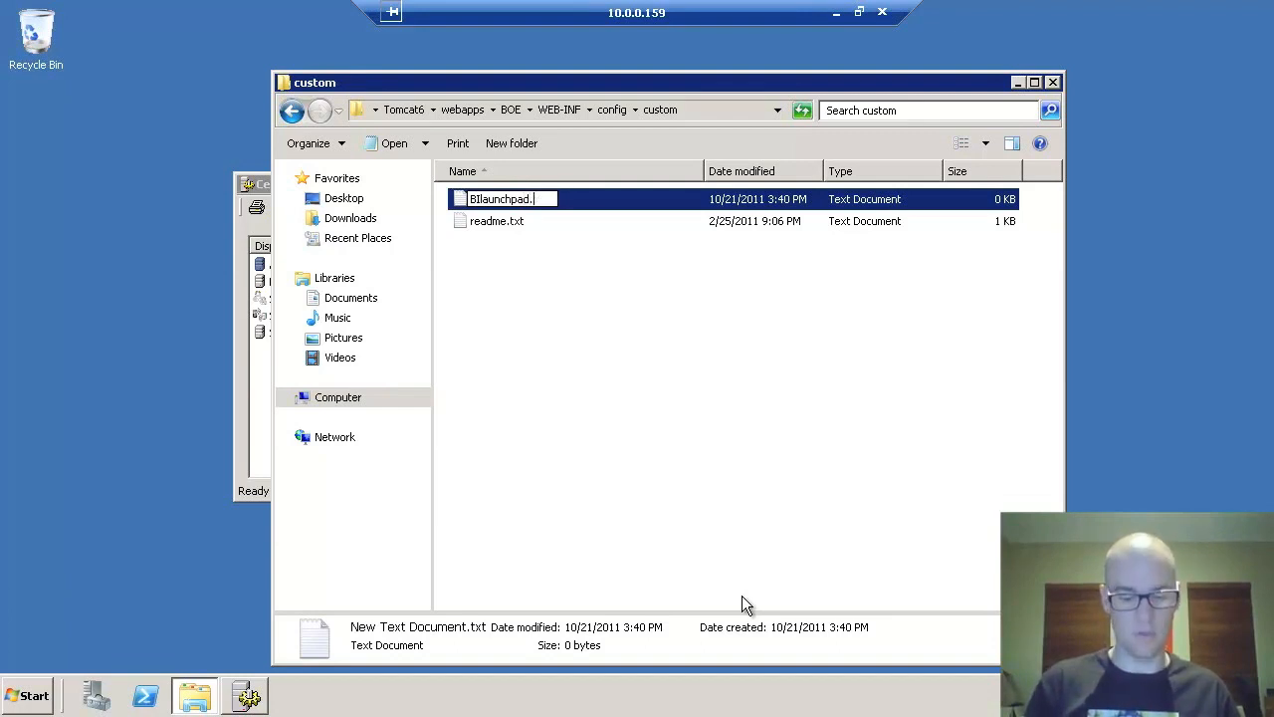
type("properties")
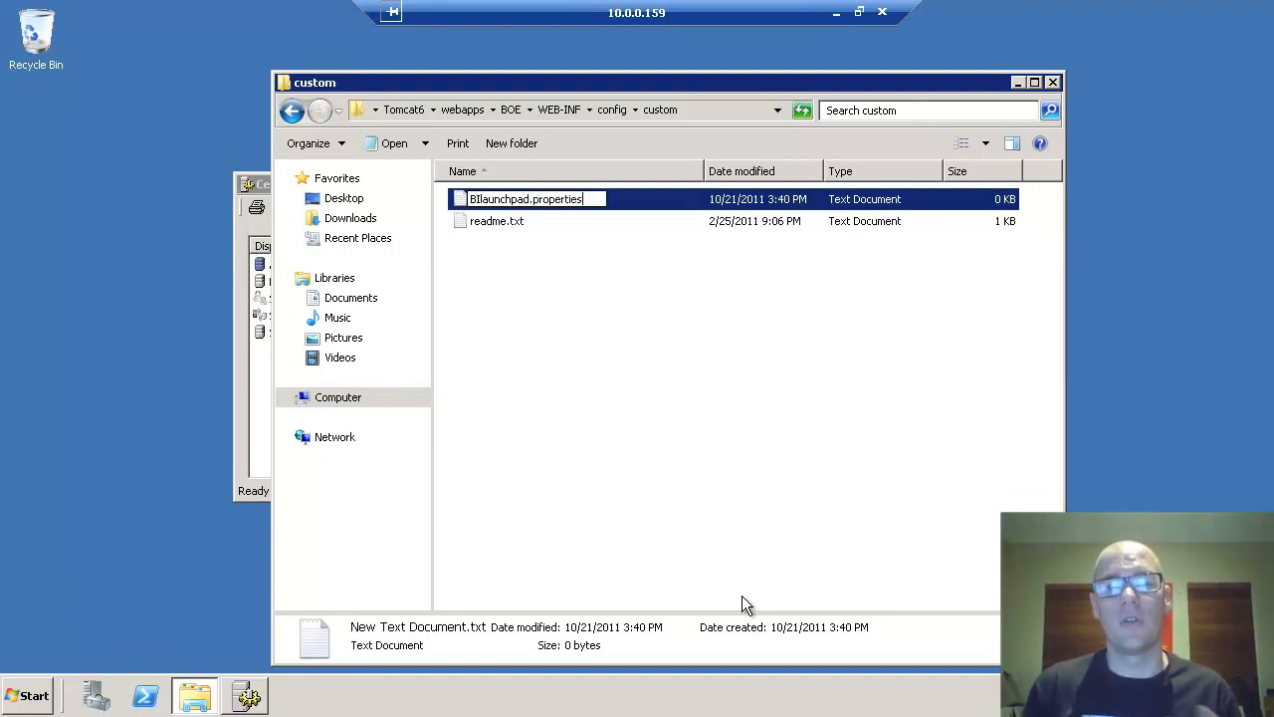
key("Return")
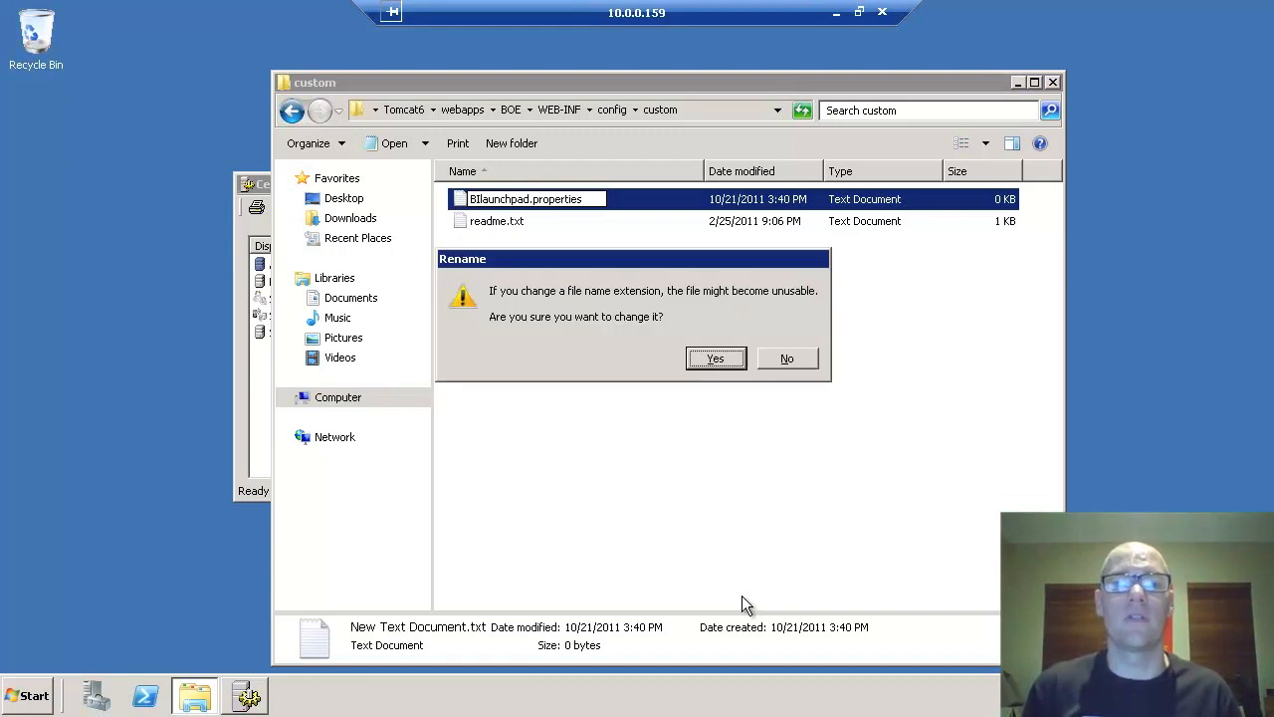
left_click(717, 366)
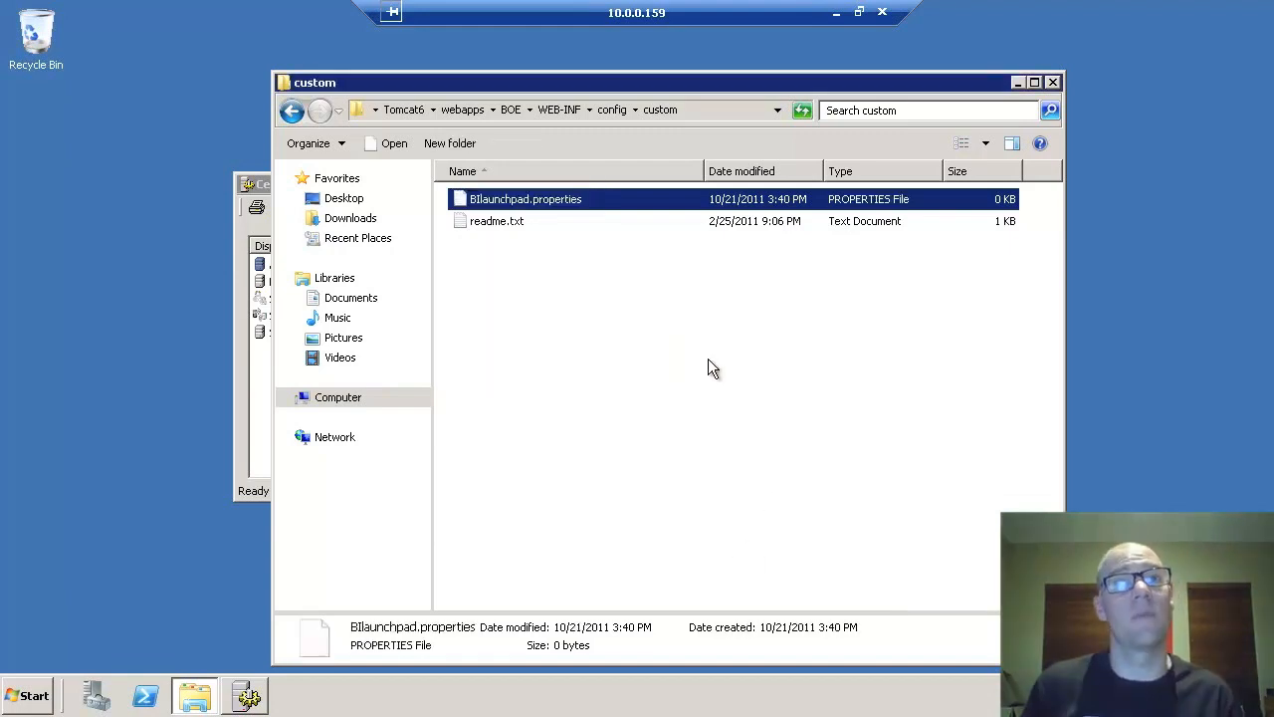
right_click(492, 195)
- Open BIlaunchpad.properties in Notepad by choosing it from the installed programs list
left_click(542, 208)
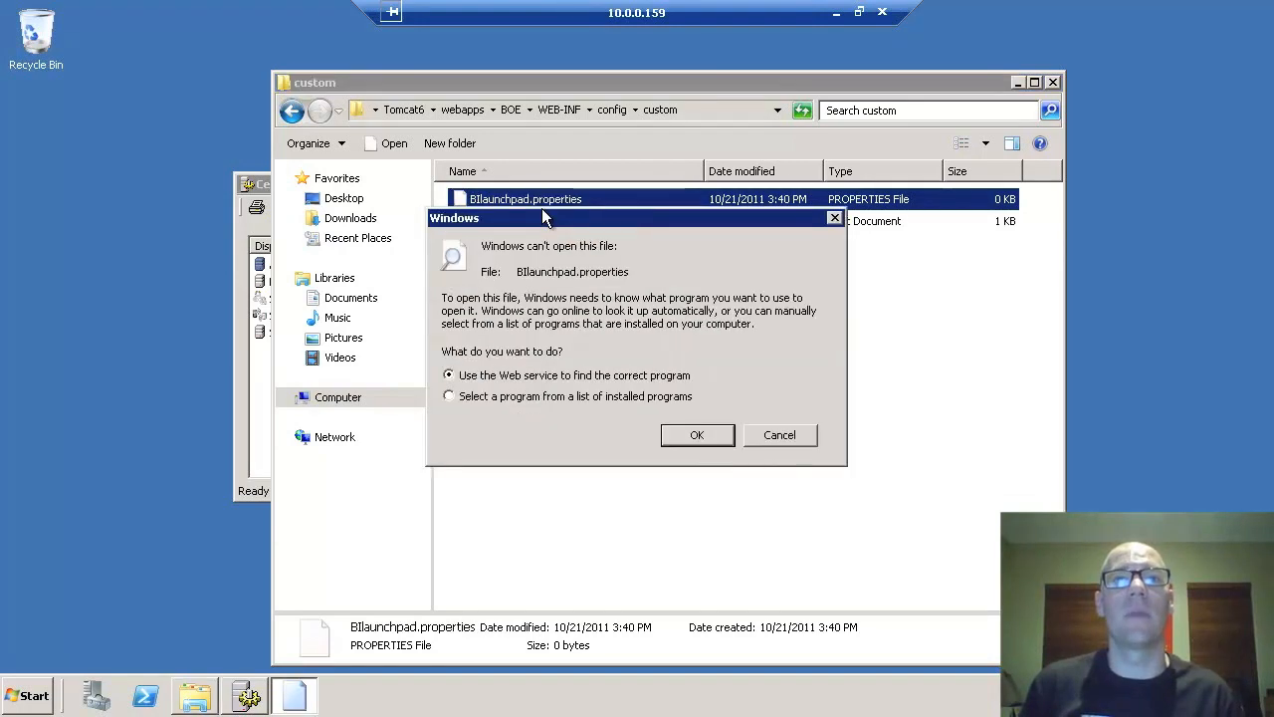
left_click(538, 398)
left_click(701, 435)
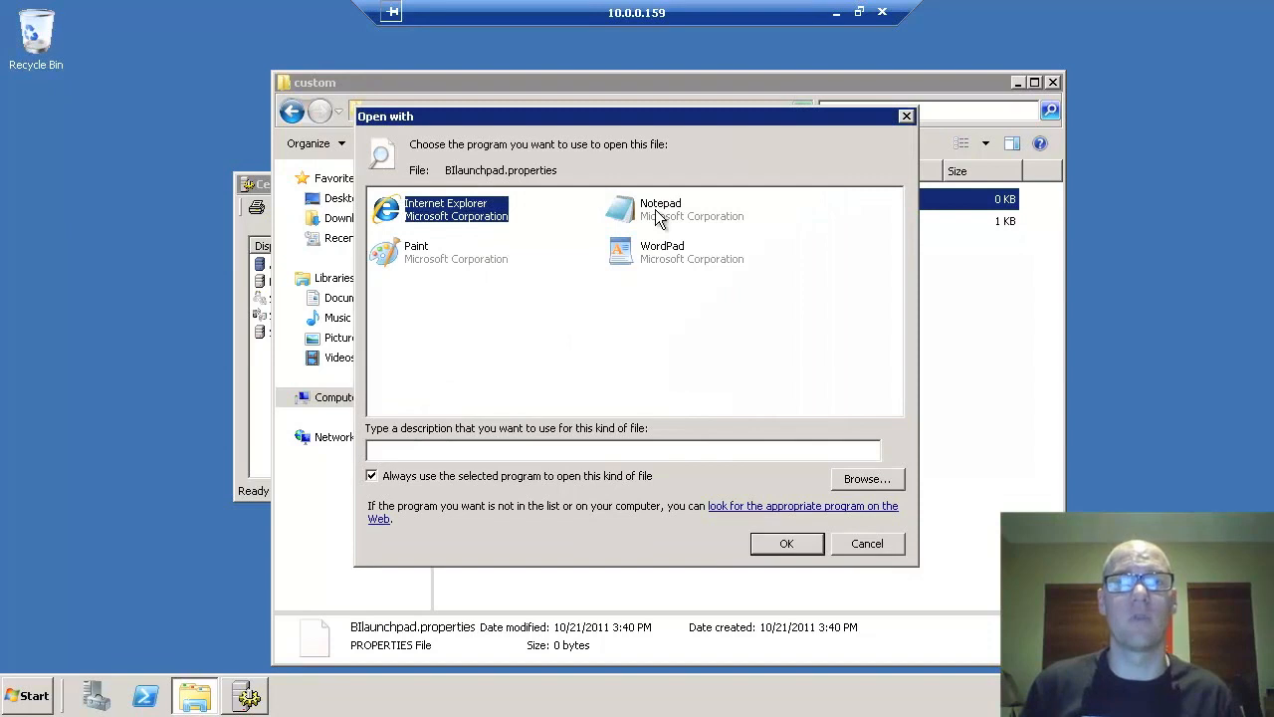
double_click(655, 211)
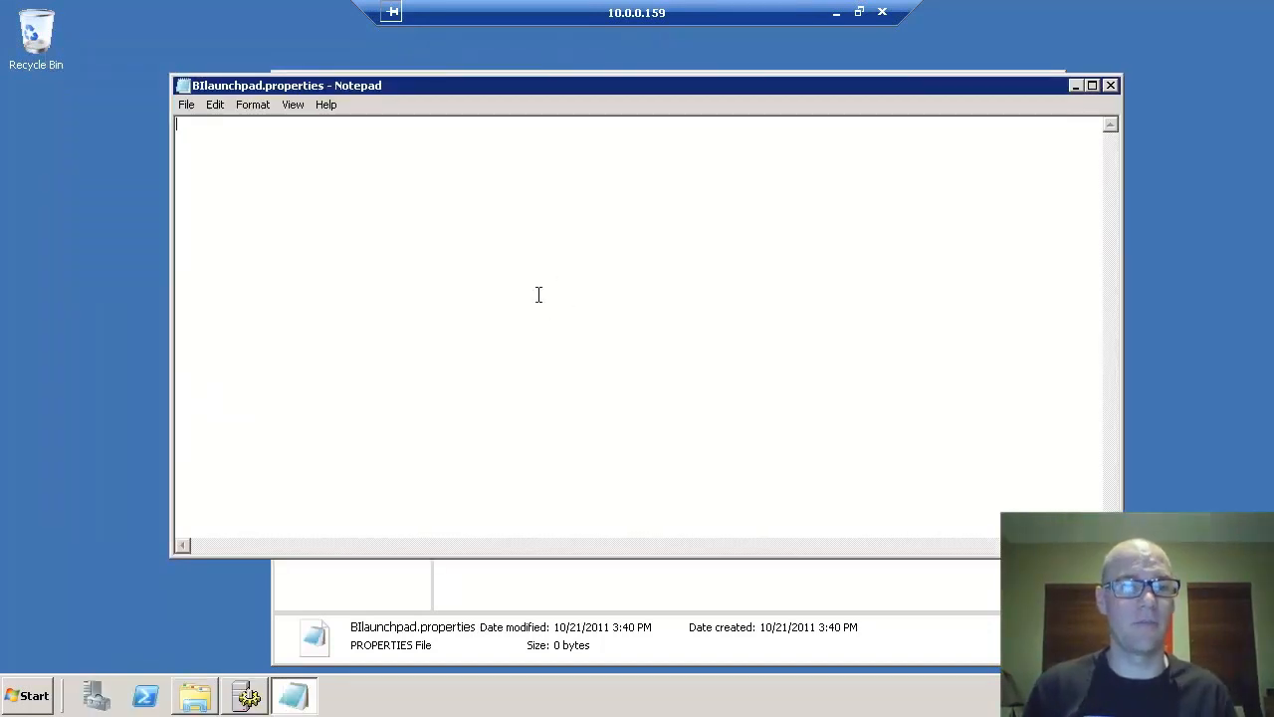
- Enter authentication.visible=true and authentication.default=secWinAD, save the file, and close Notepad
type("authnetication")
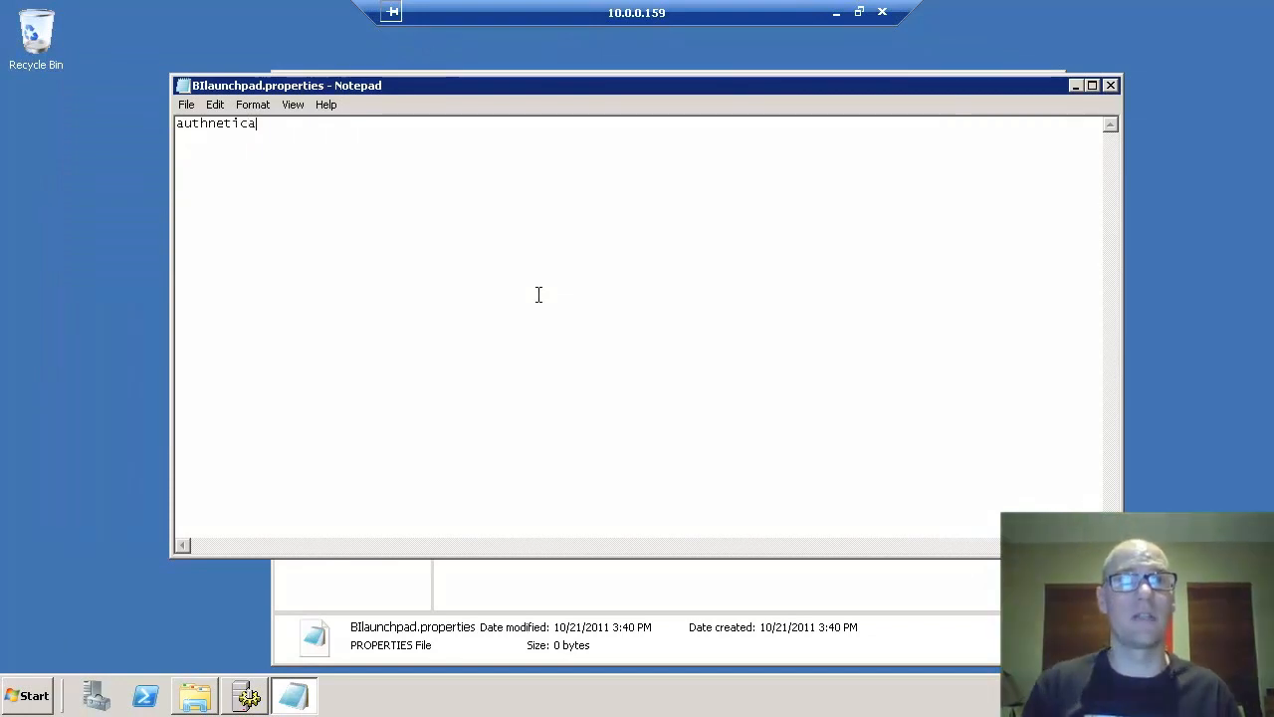
key("BackSpace")
key("BackSpace")
key("BackSpace")
key("BackSpace")
key("BackSpace")
key("BackSpace")
key("BackSpace")
key("BackSpace")
key("BackSpace")
key("BackSpace")
key("BackSpace")
key("BackSpace")
key("BackSpace")
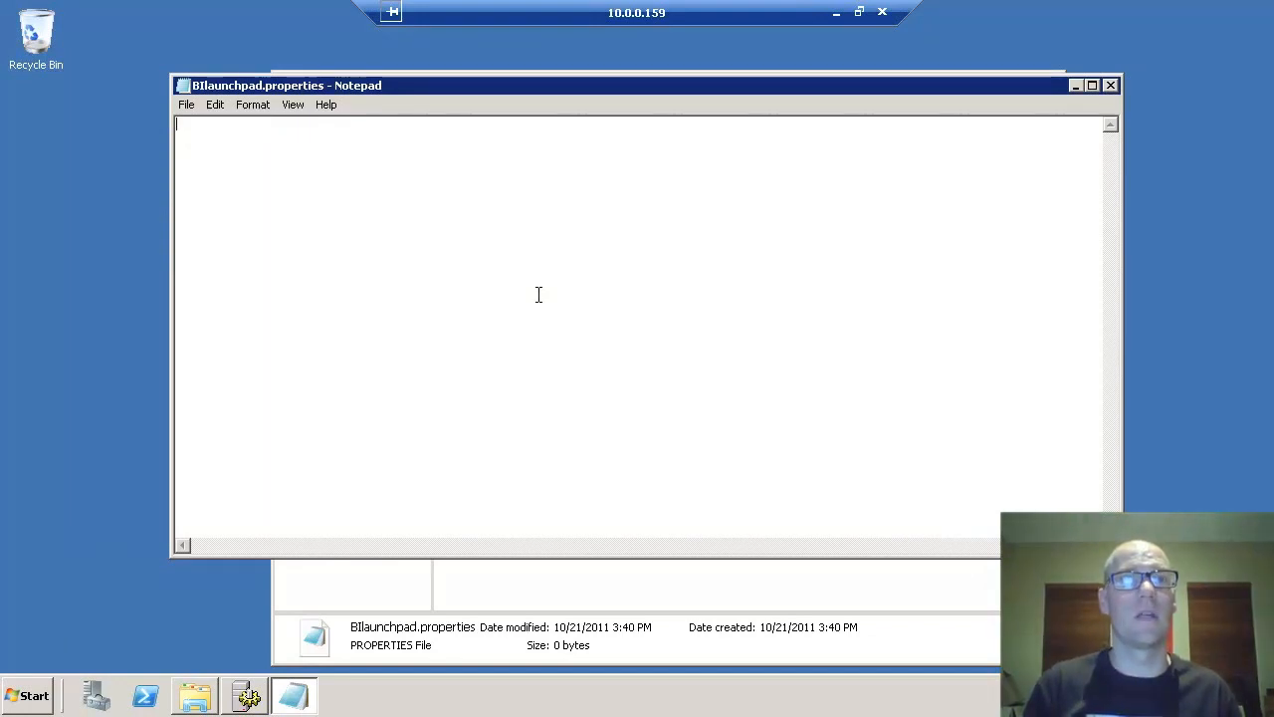
type("authnet")
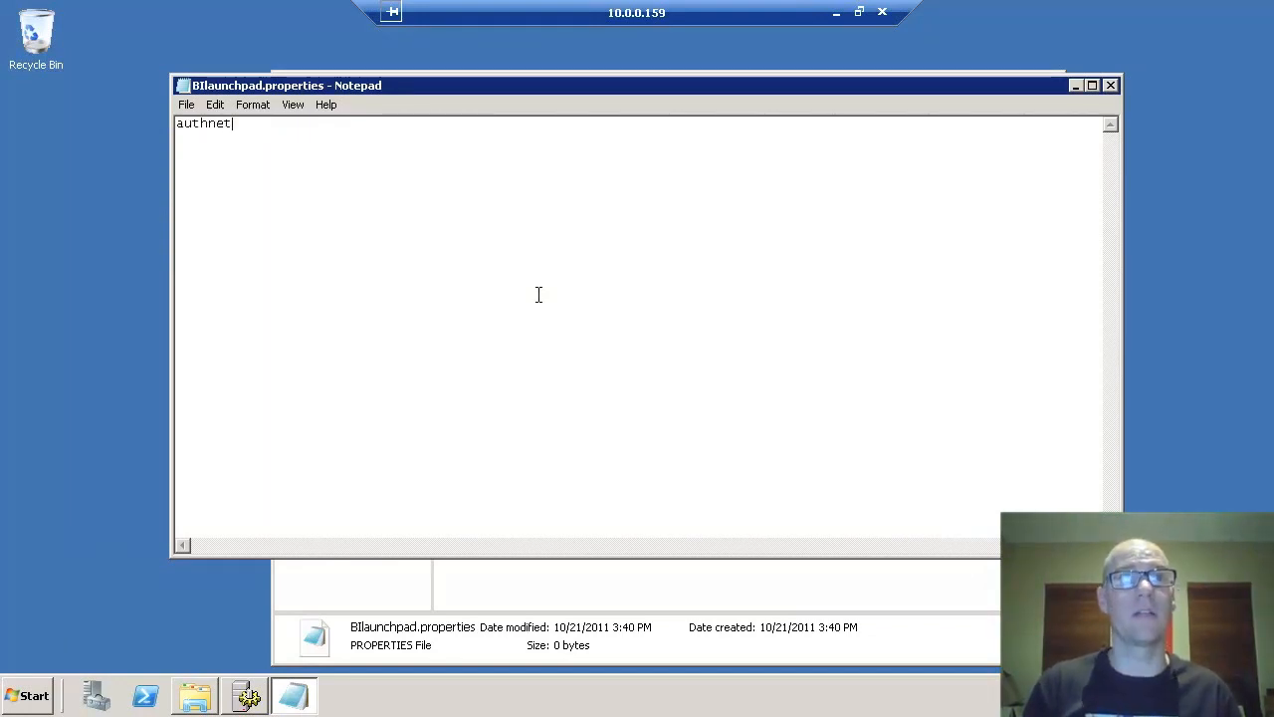
key("BackSpace")
key("BackSpace")
key("BackSpace")
type("e")
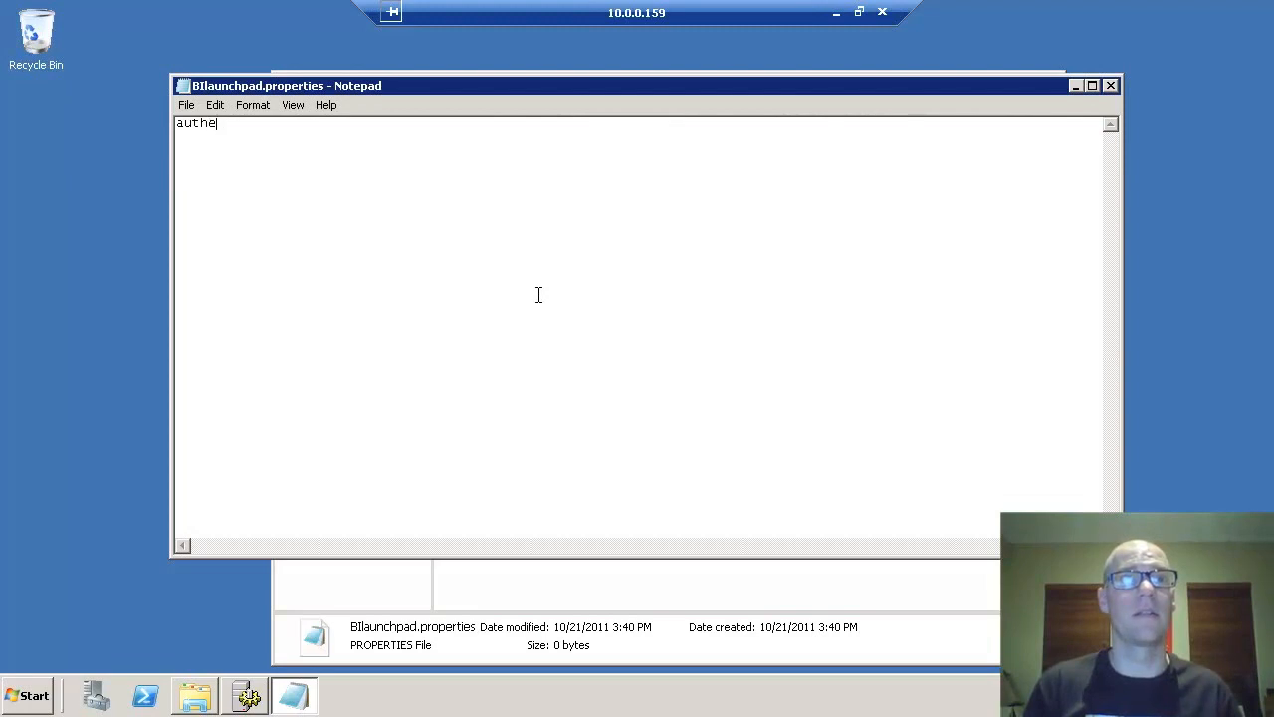
type("ntication.visible=true")
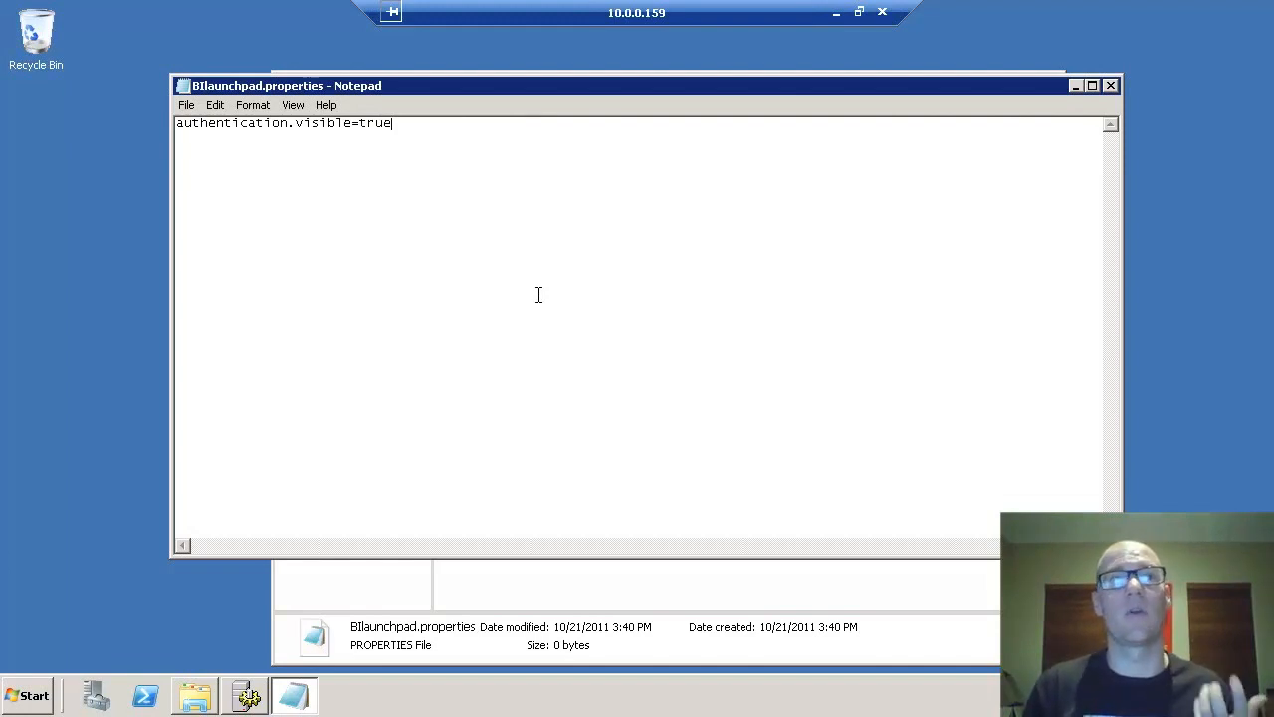
key("Return")
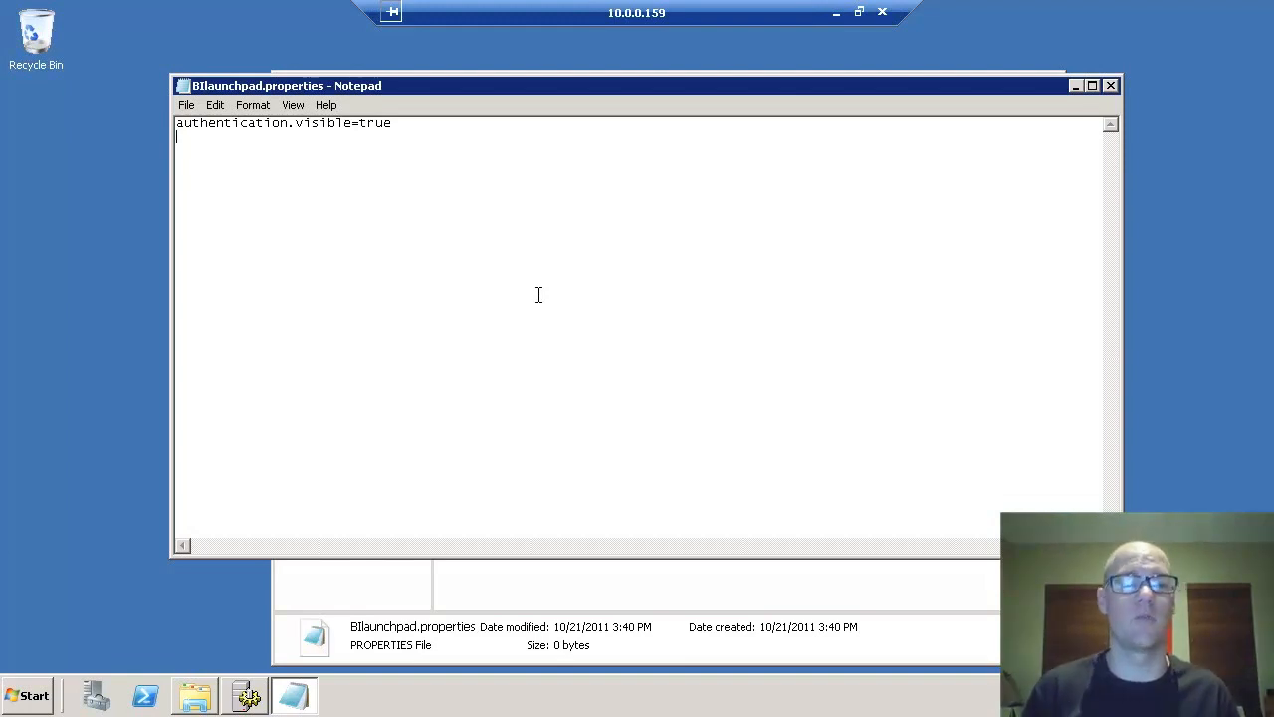
type("authen")
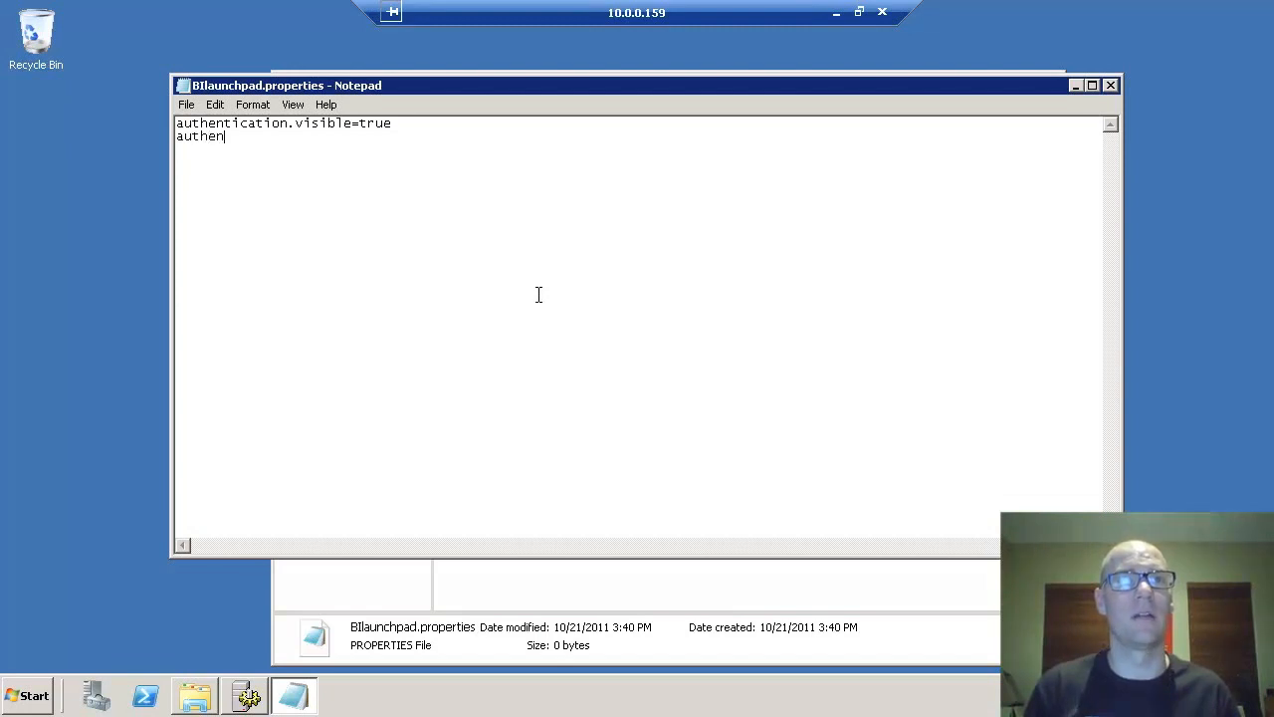
type("cication")
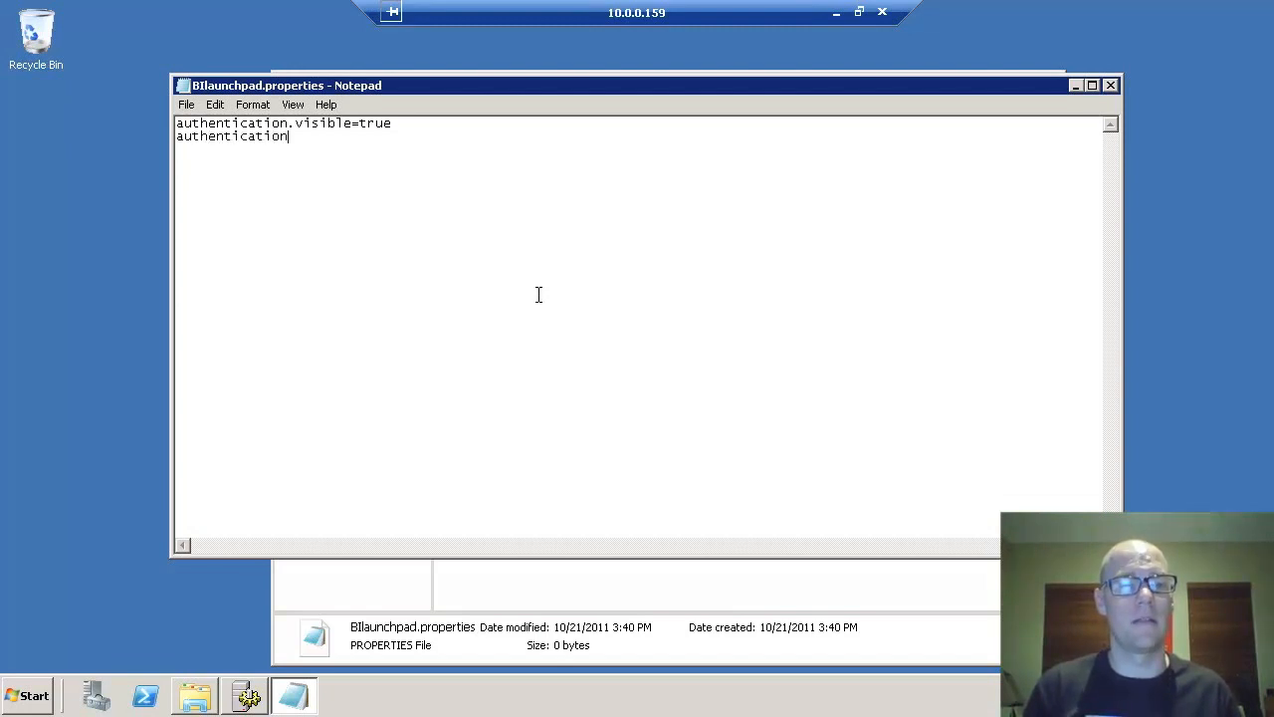
type(".default=secwind")
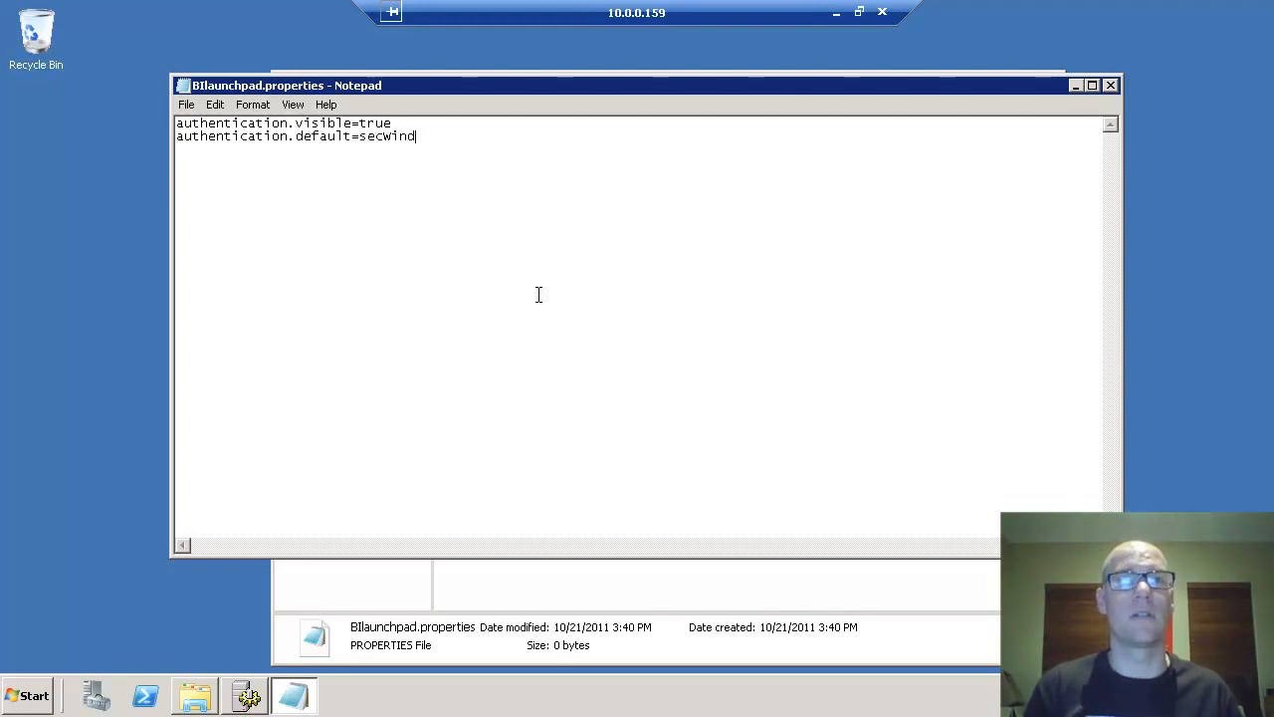
key("BackSpace")
type("AD")
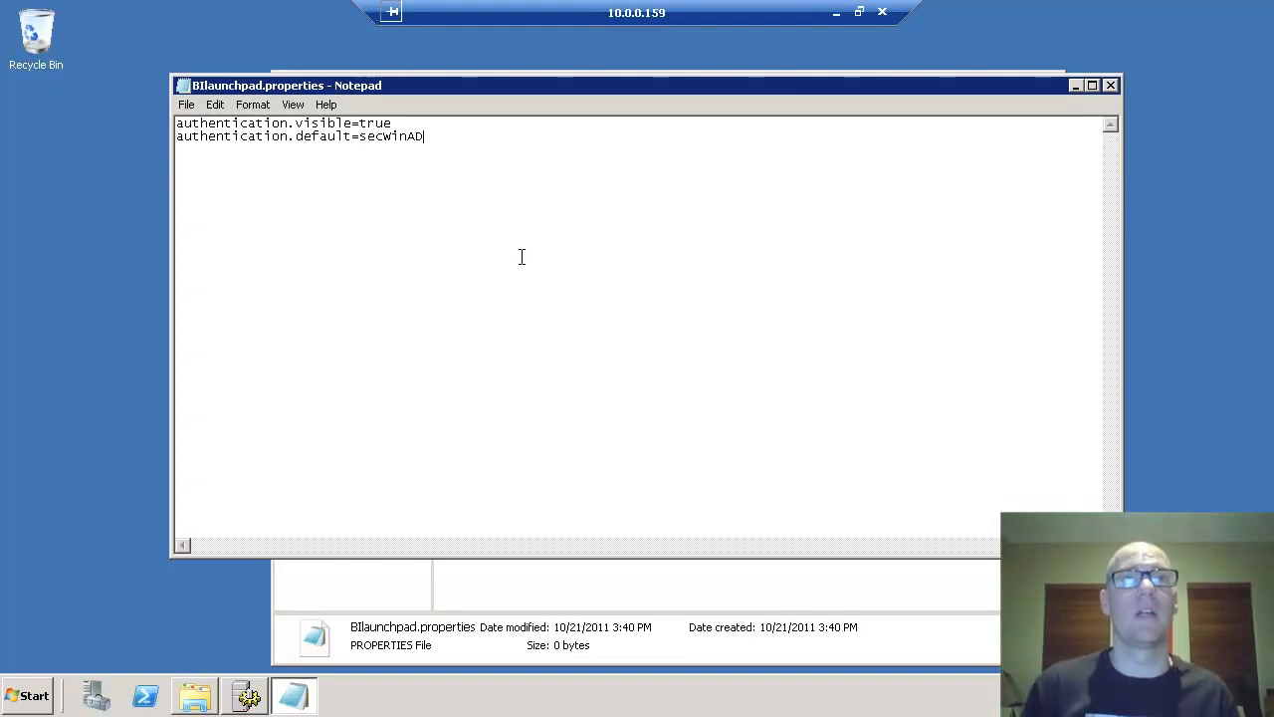
key("ctrl+s")
left_click(1109, 85)
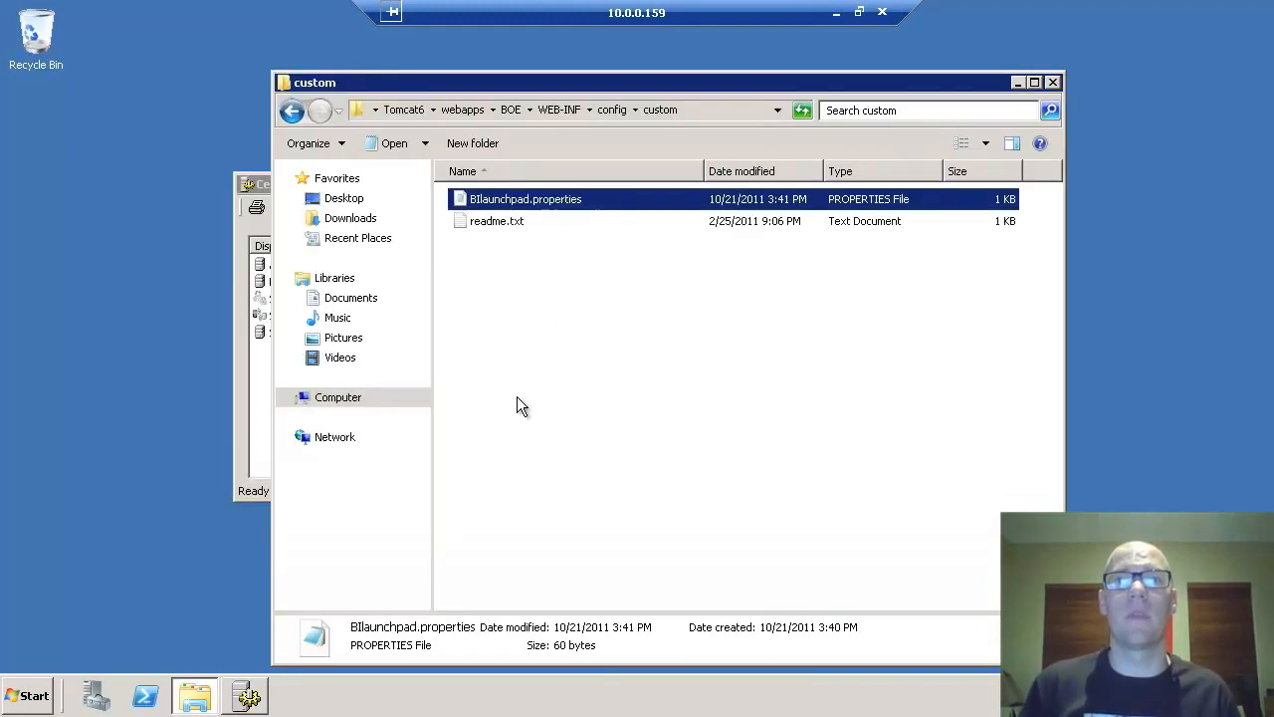
- Launch the Tomcat service configuration from the Start menu's Tomcat group and show its Java settings
left_click(518, 395)
left_click(195, 695)
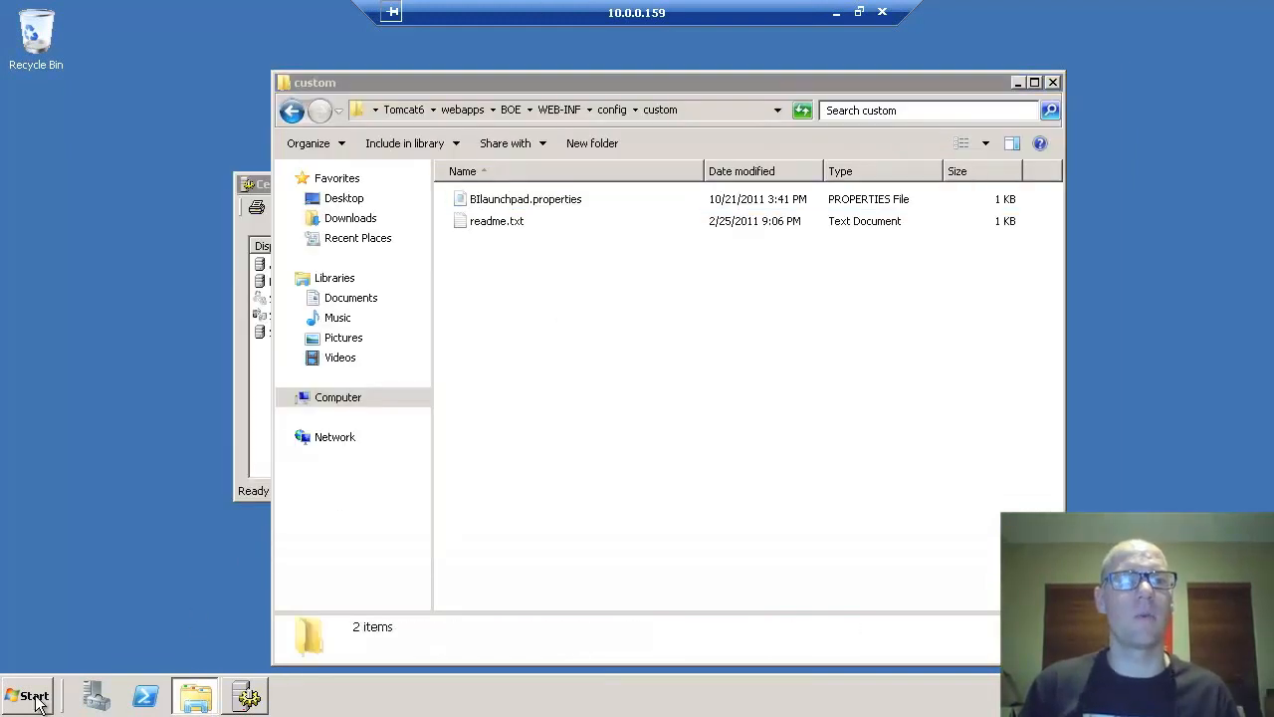
key("super")
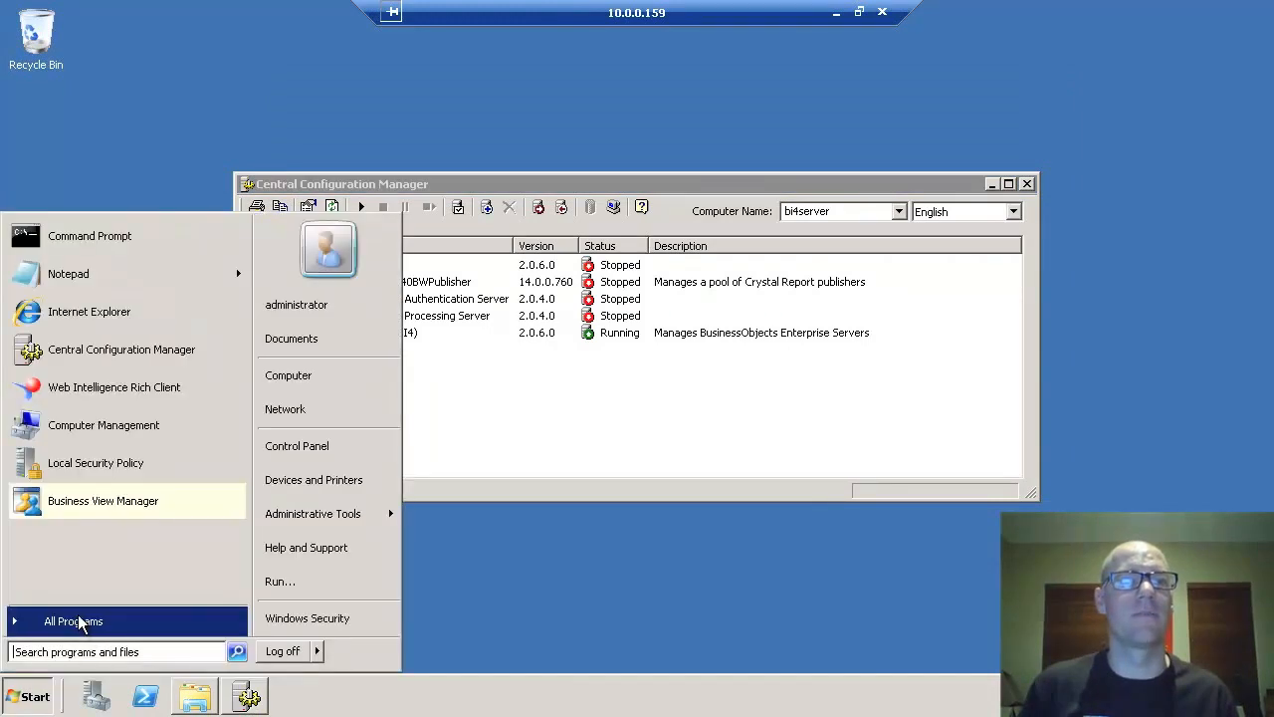
left_click(78, 615)
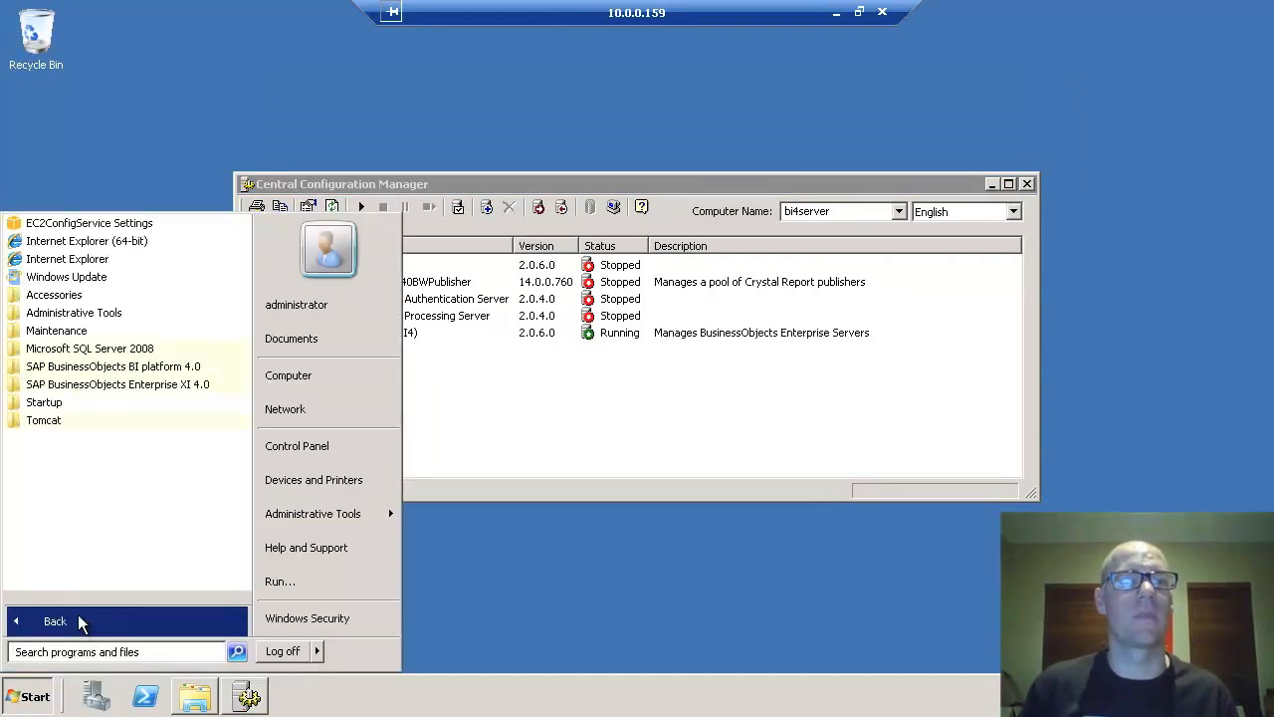
left_click(68, 423)
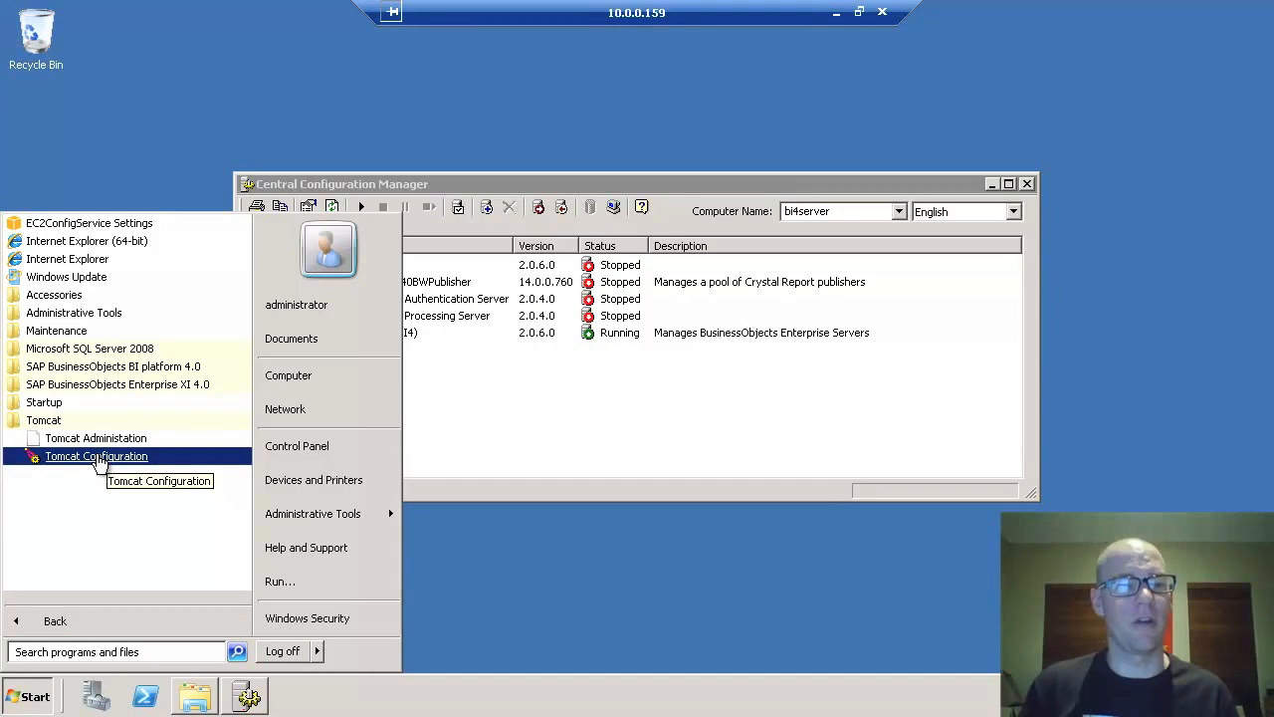
left_click(97, 457)
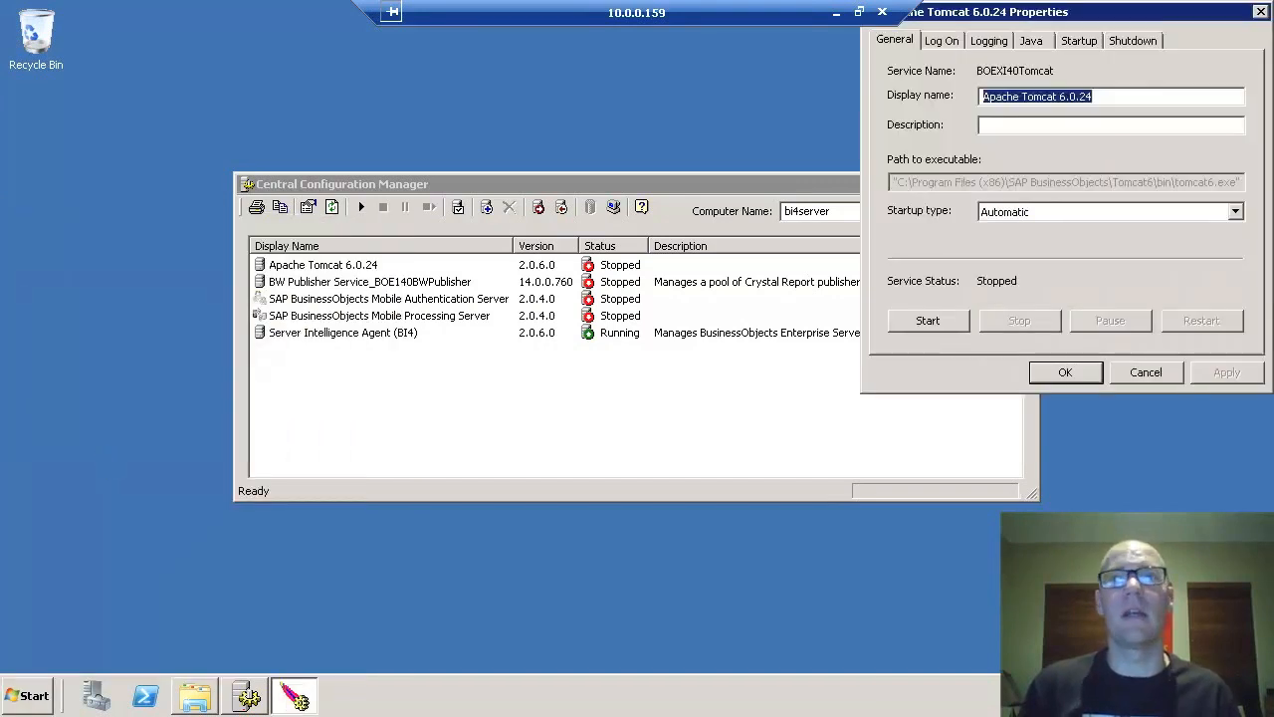
left_click_drag(1055, 10, 619, 160)
left_click(592, 193)
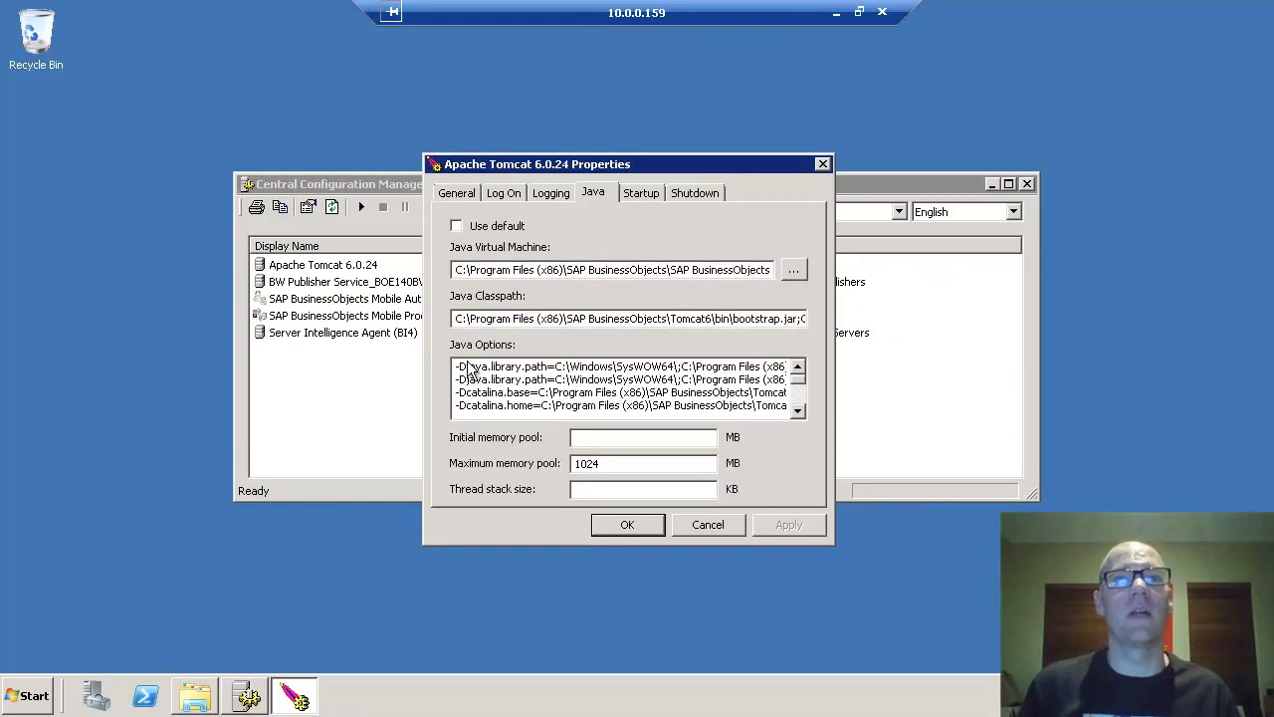
- Append -Djava.security.auth.login.config=c:\windows\bscLogin.conf and -Djava.security.krb5.conf=c:\windows\krb5.ini, then apply
left_click_drag(799, 378, 800, 422)
left_click(602, 407)
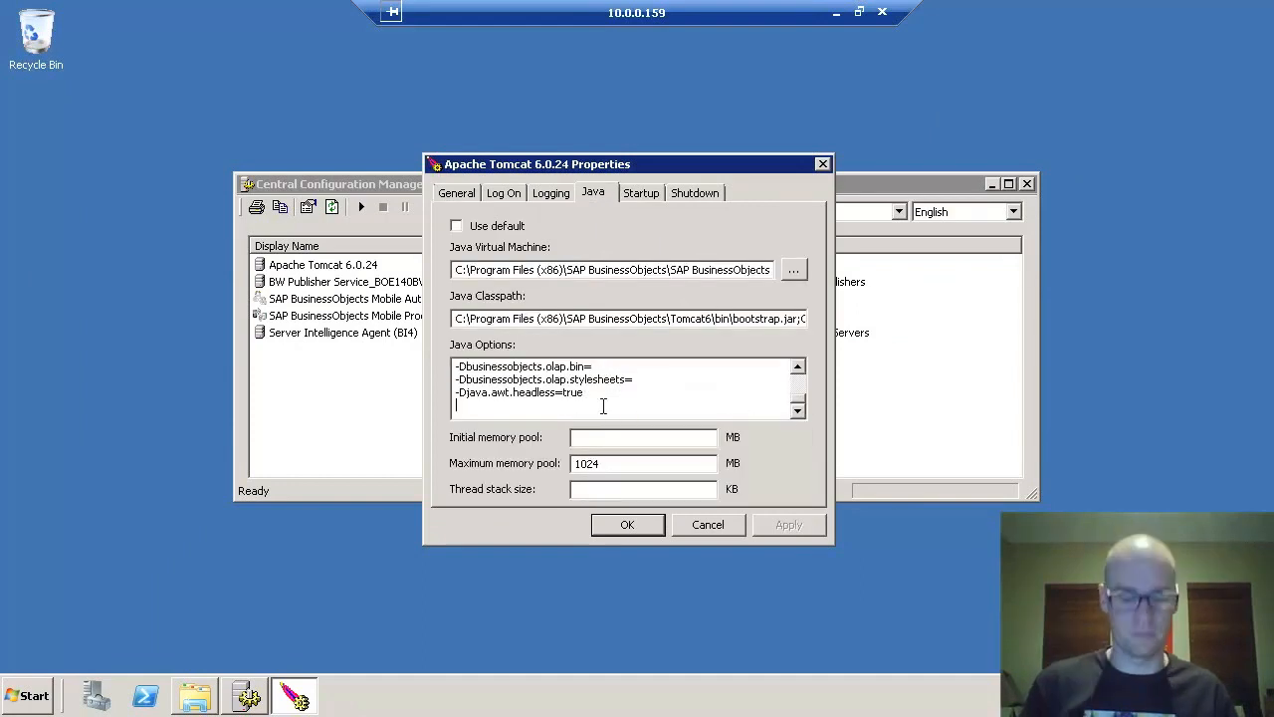
type("-Djava")
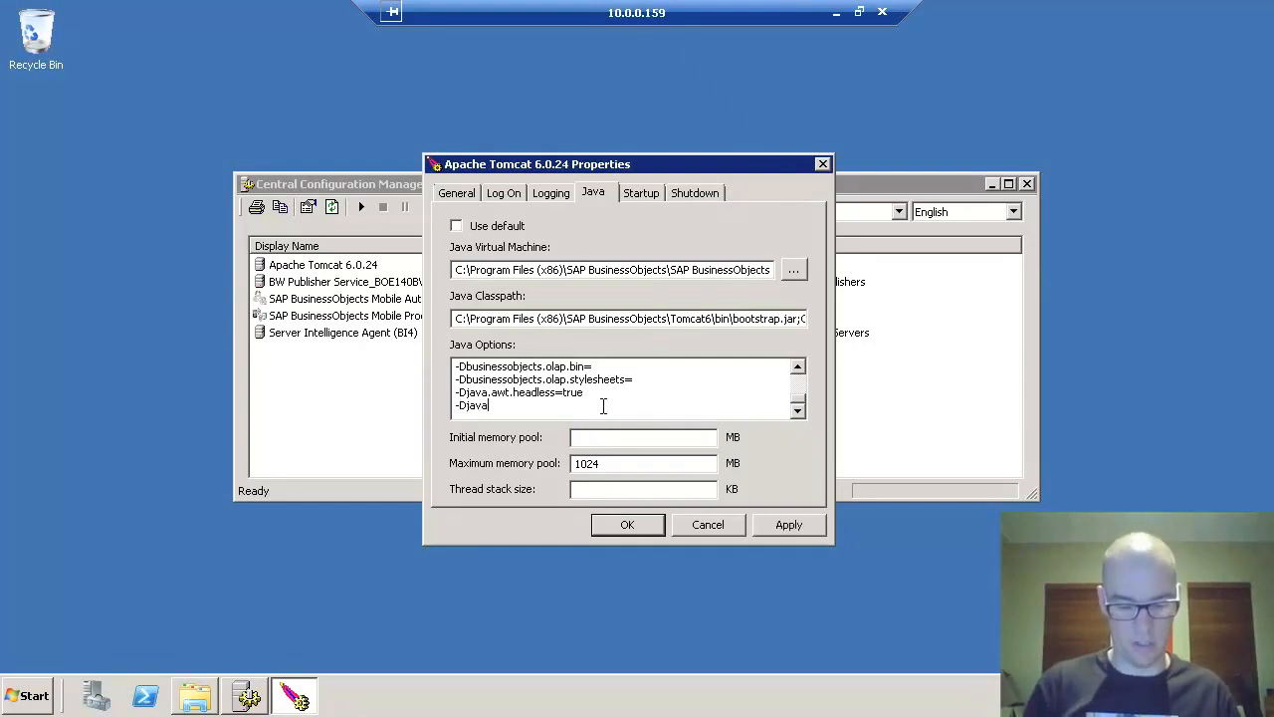
type(".security")
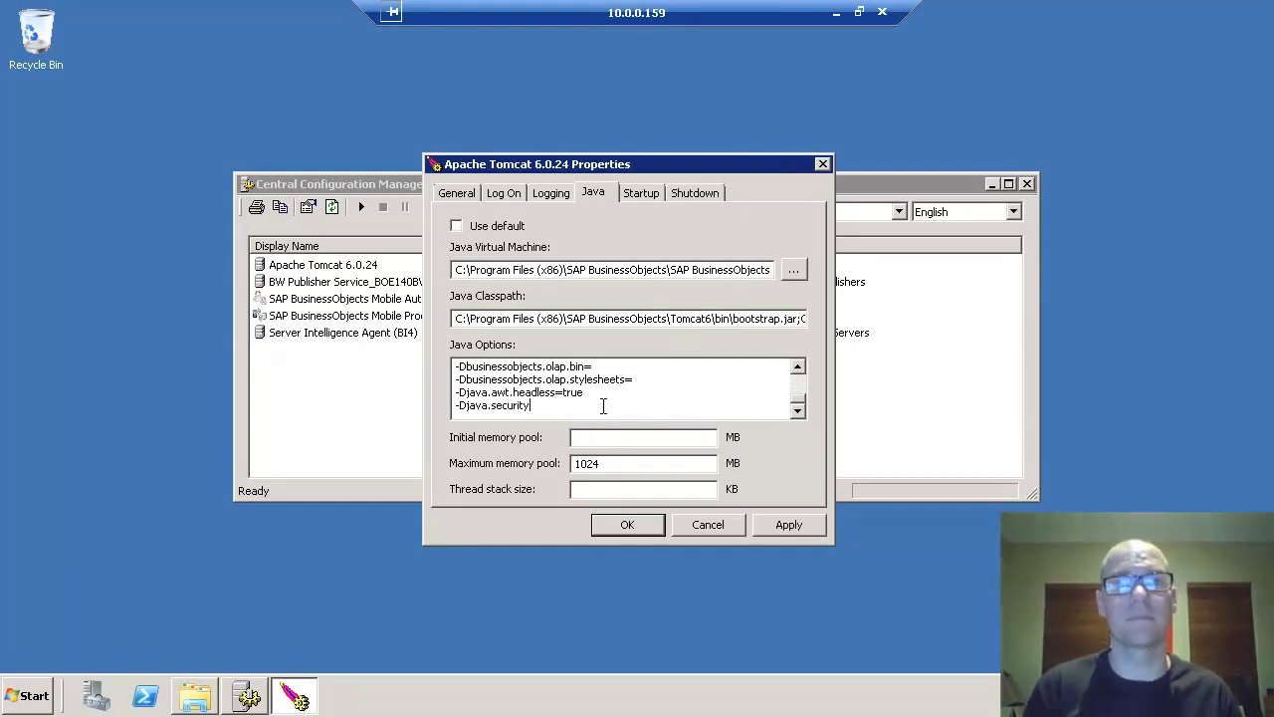
type("=auth")
key("BackSpace")
key("BackSpace")
key("BackSpace")
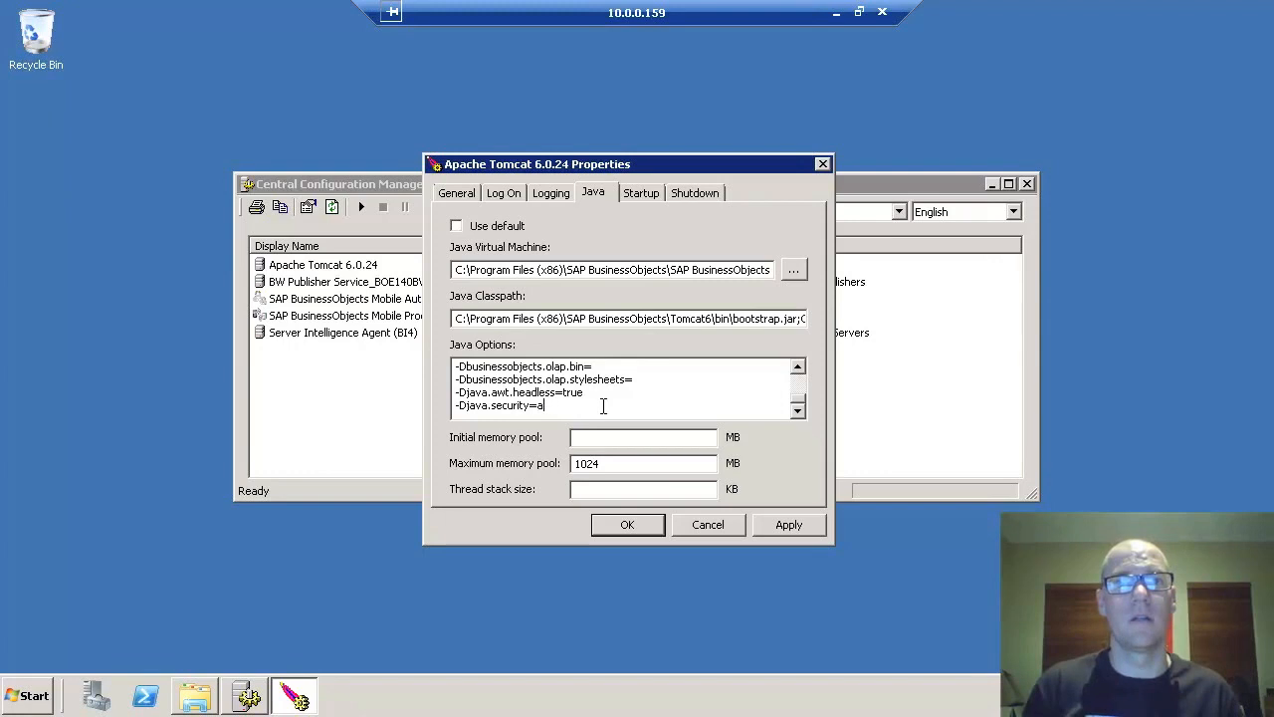
type("uth.login.config")
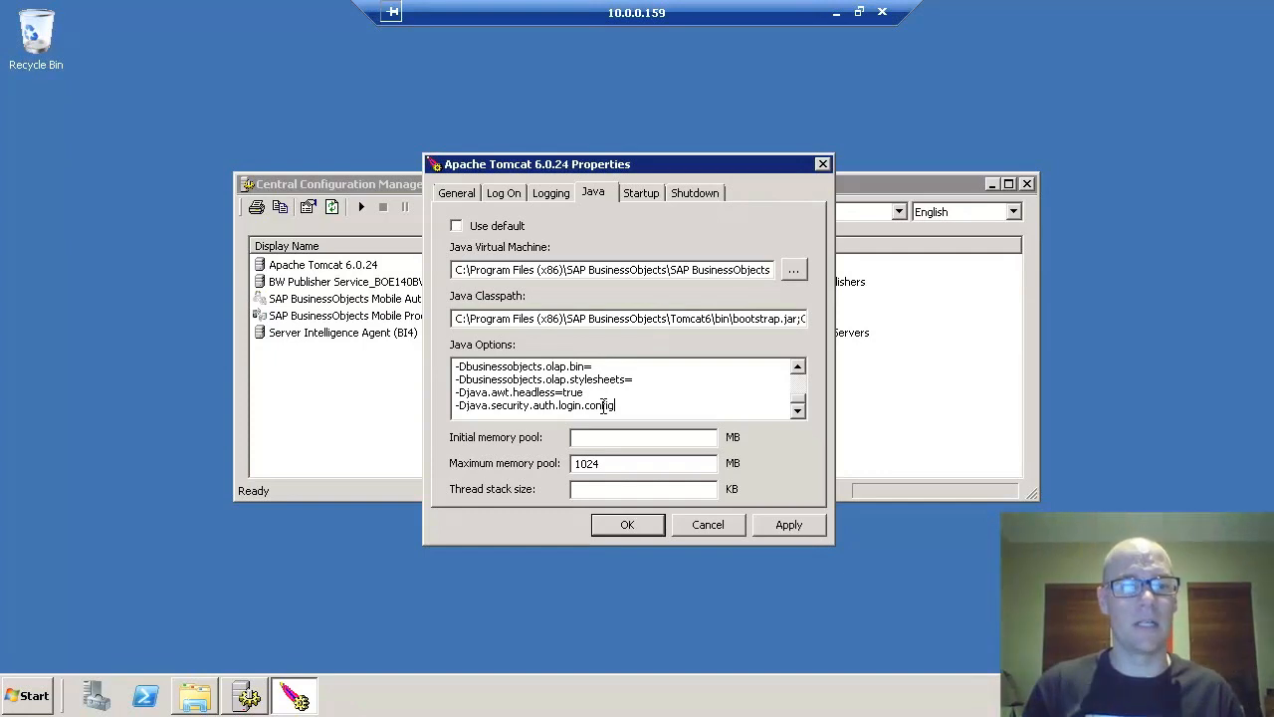
type("=c:\\windows\\b")
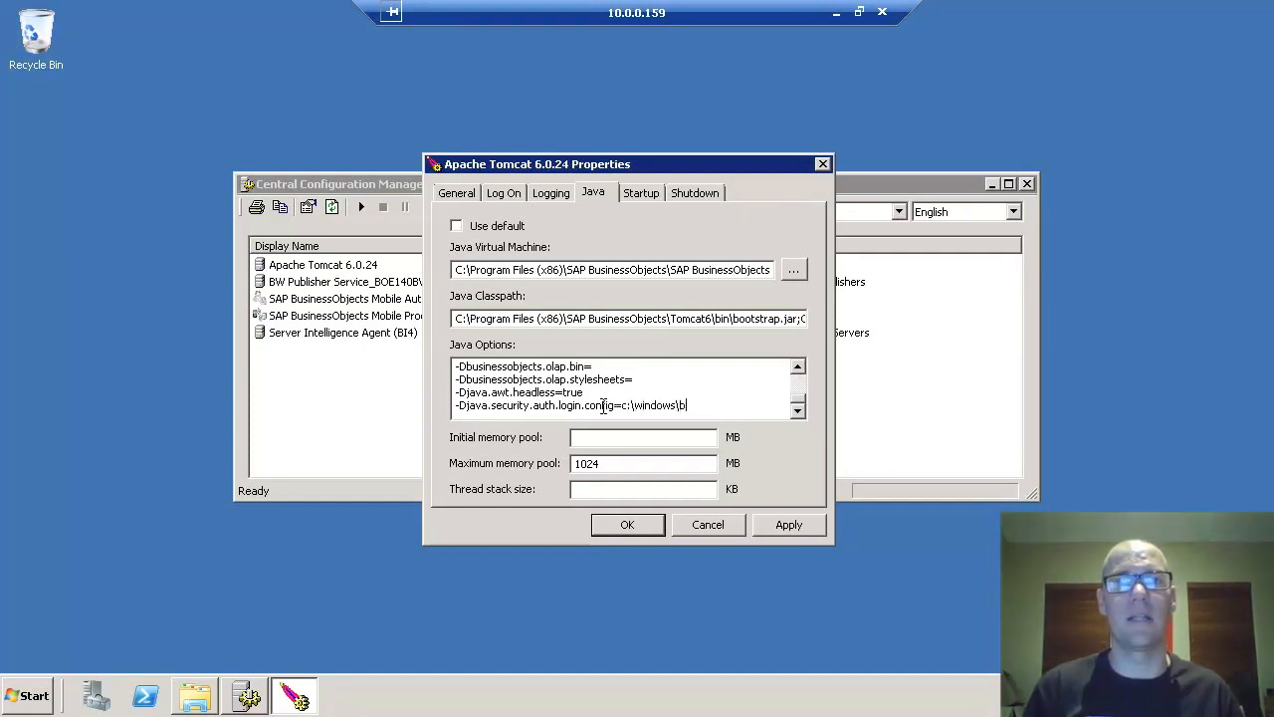
type("scLogin.cong")
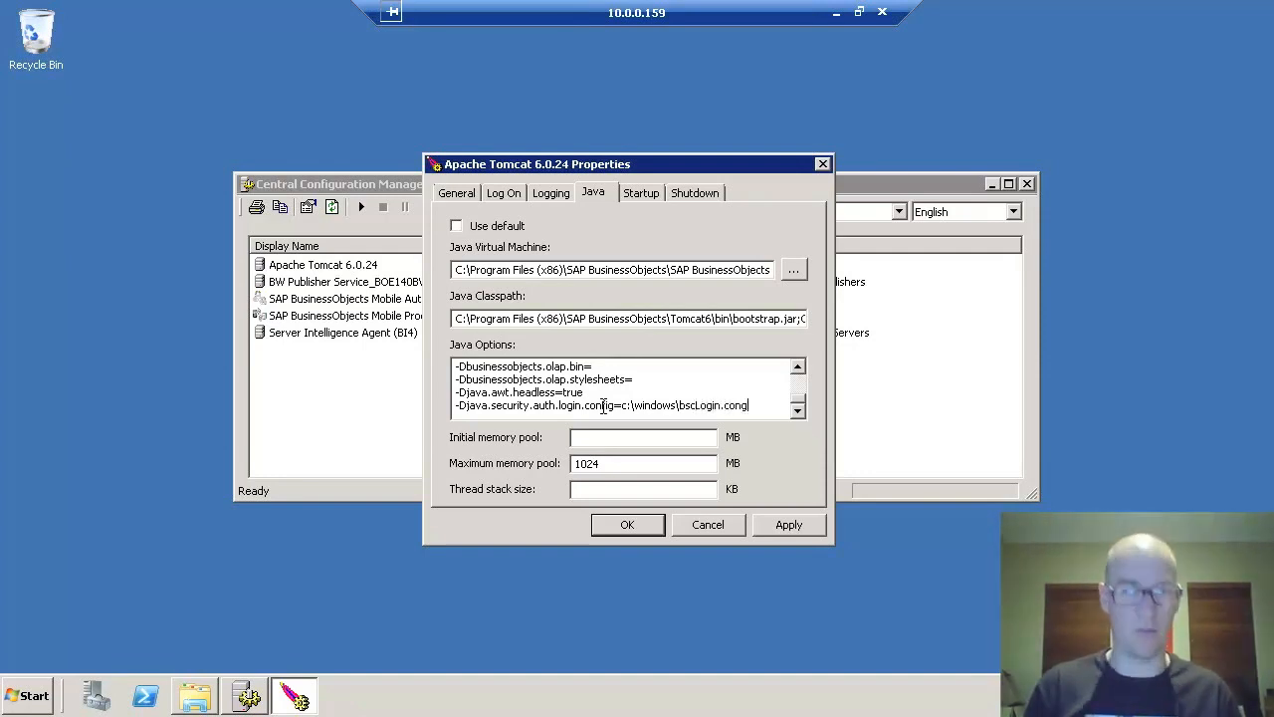
key("BackSpace")
type("f")
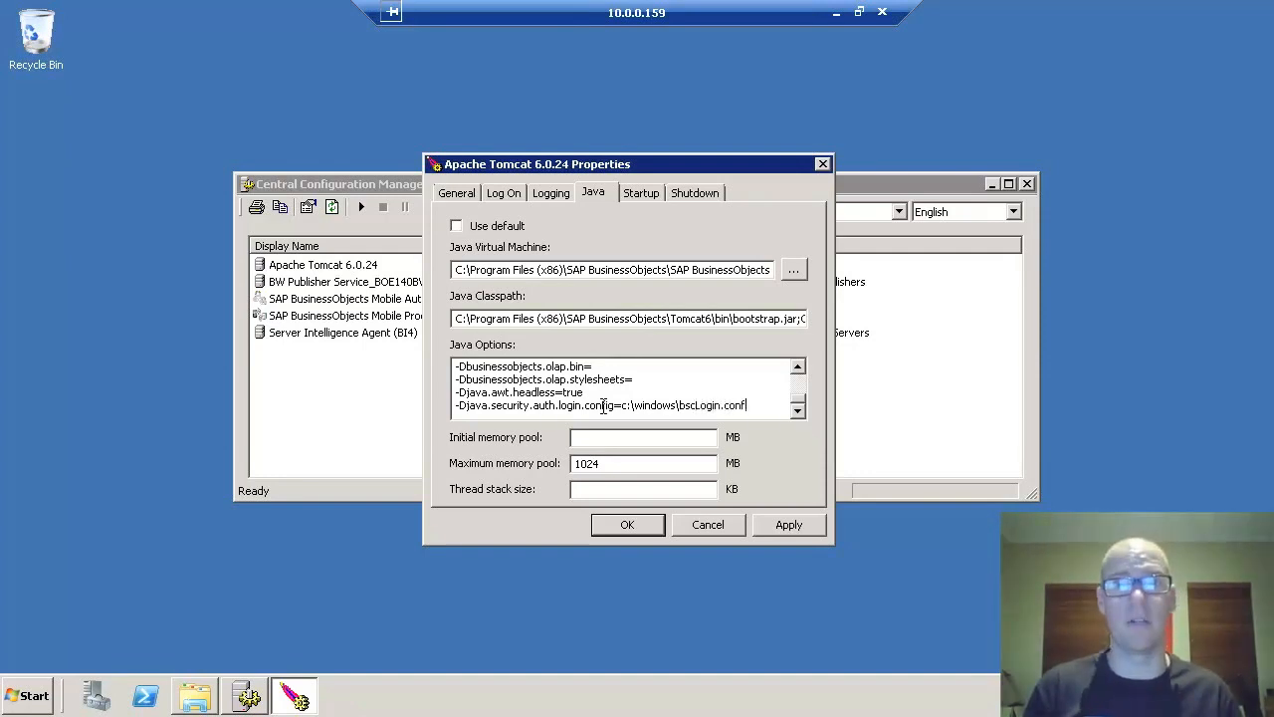
key("Return")
type("-D")
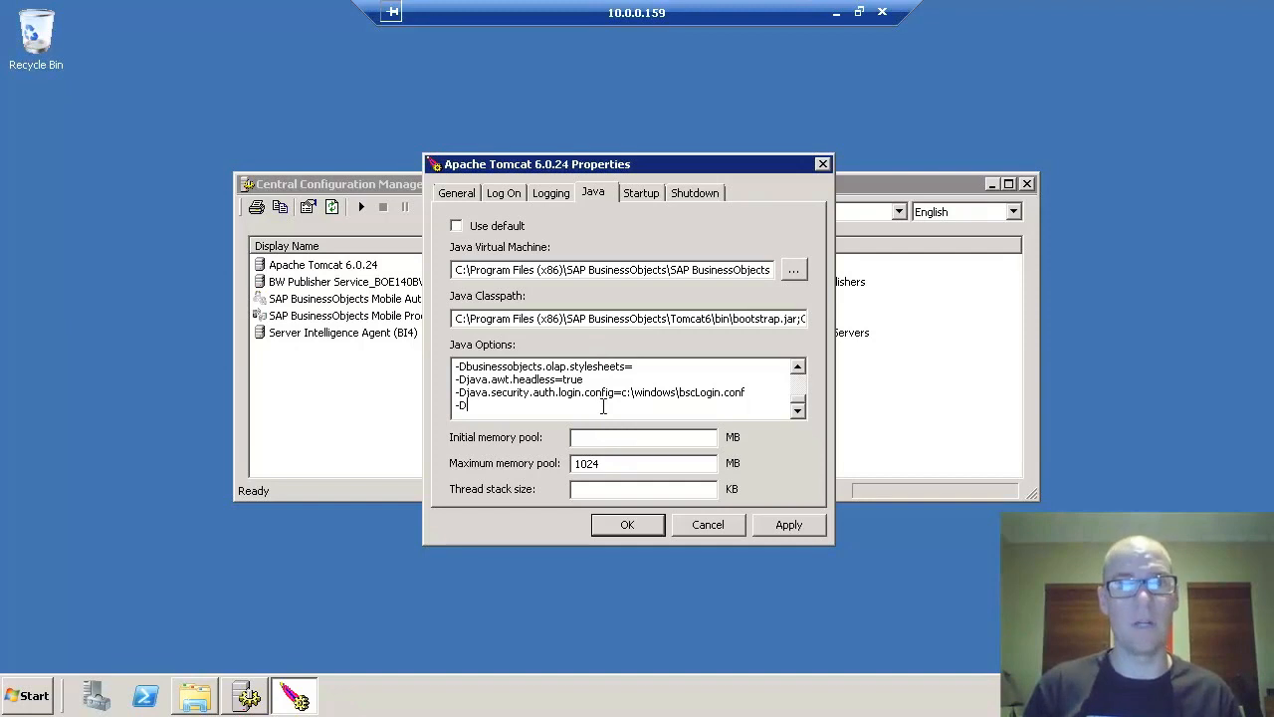
type("java.")
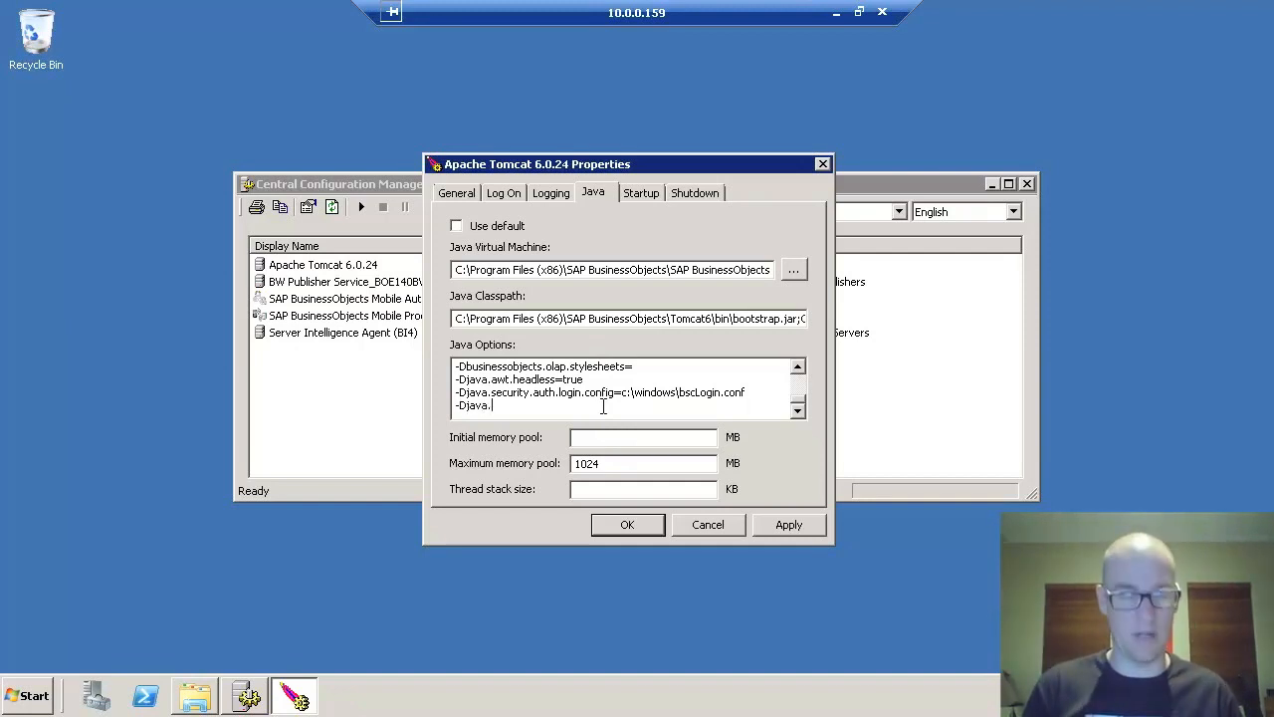
type("securitr")
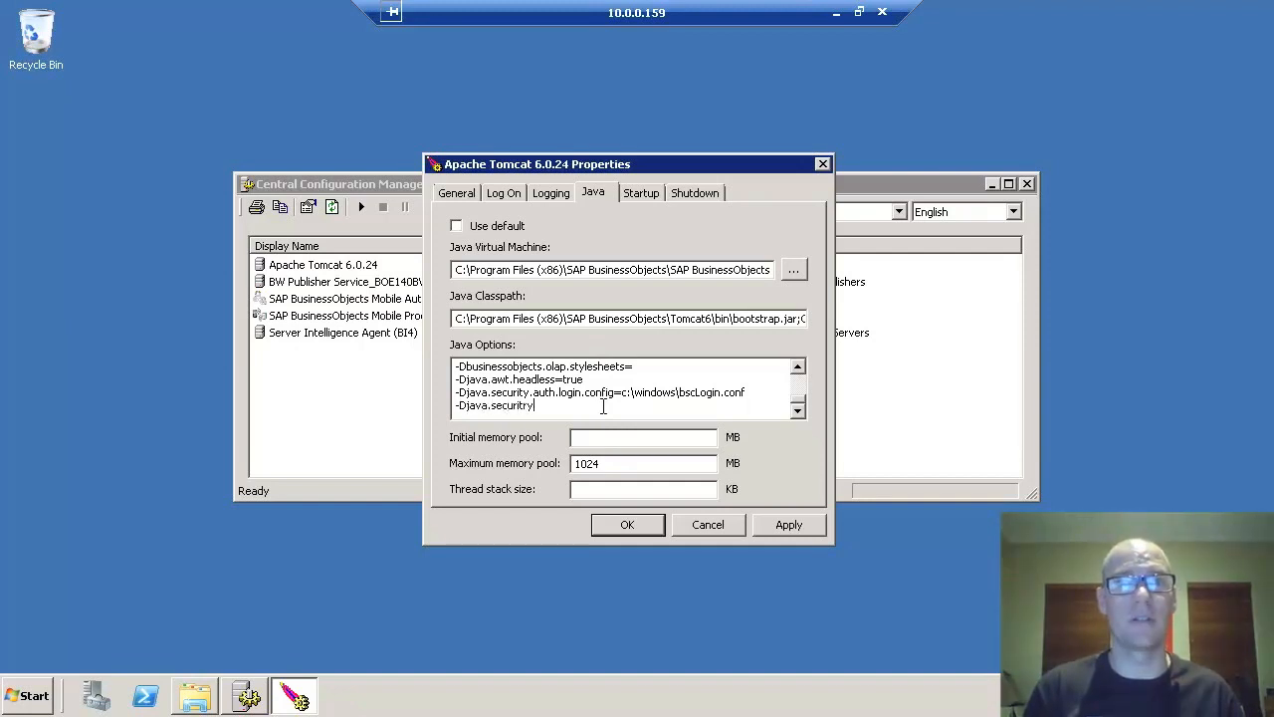
type(".")
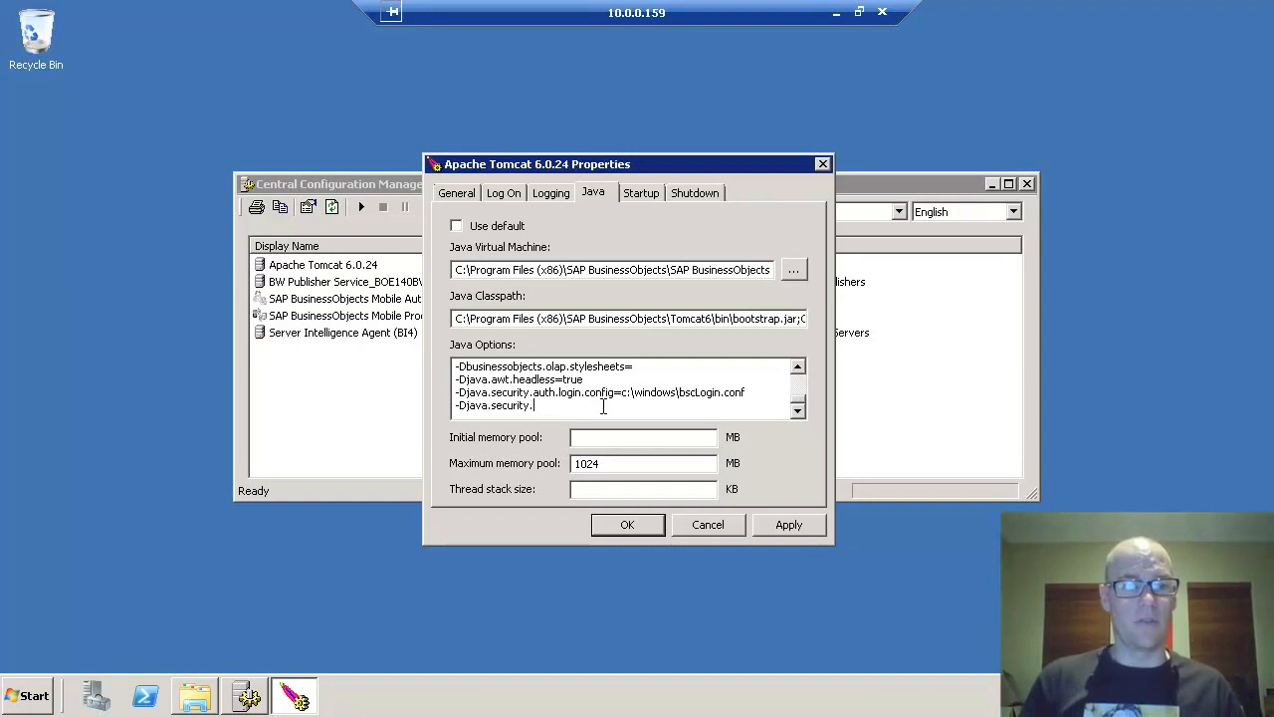
type("krb5.conf")
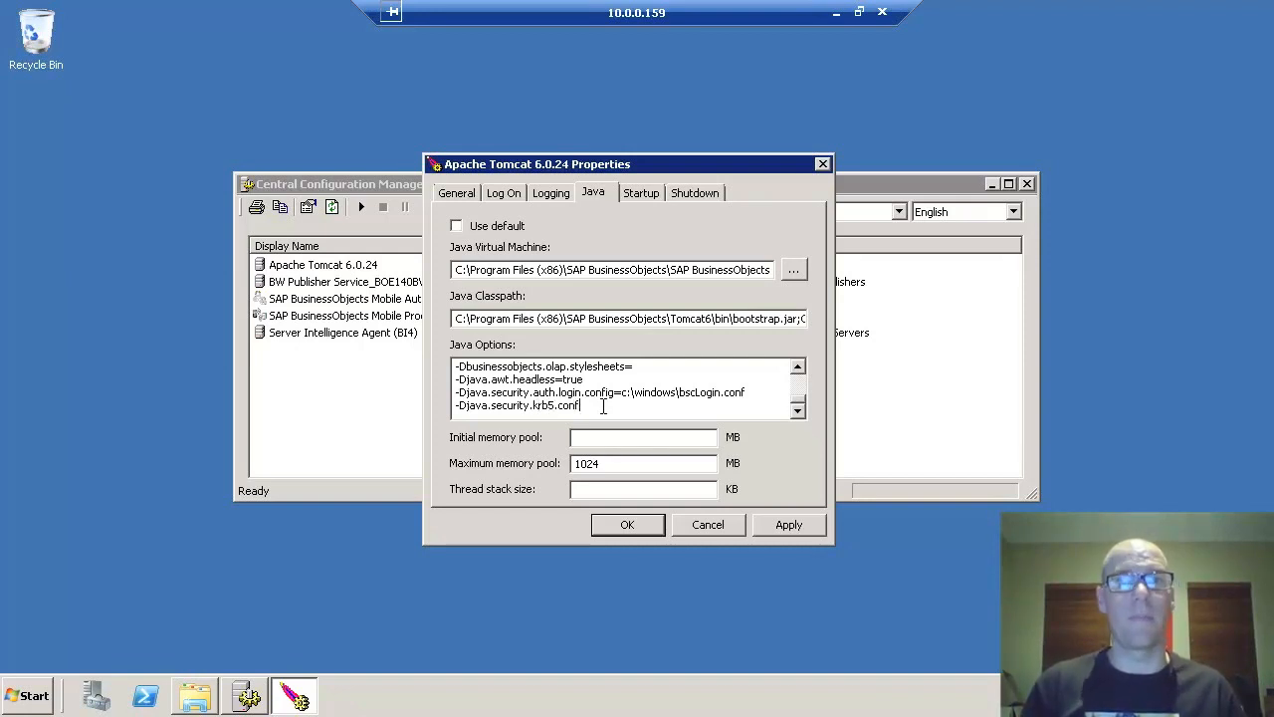
type("=c:\\window")
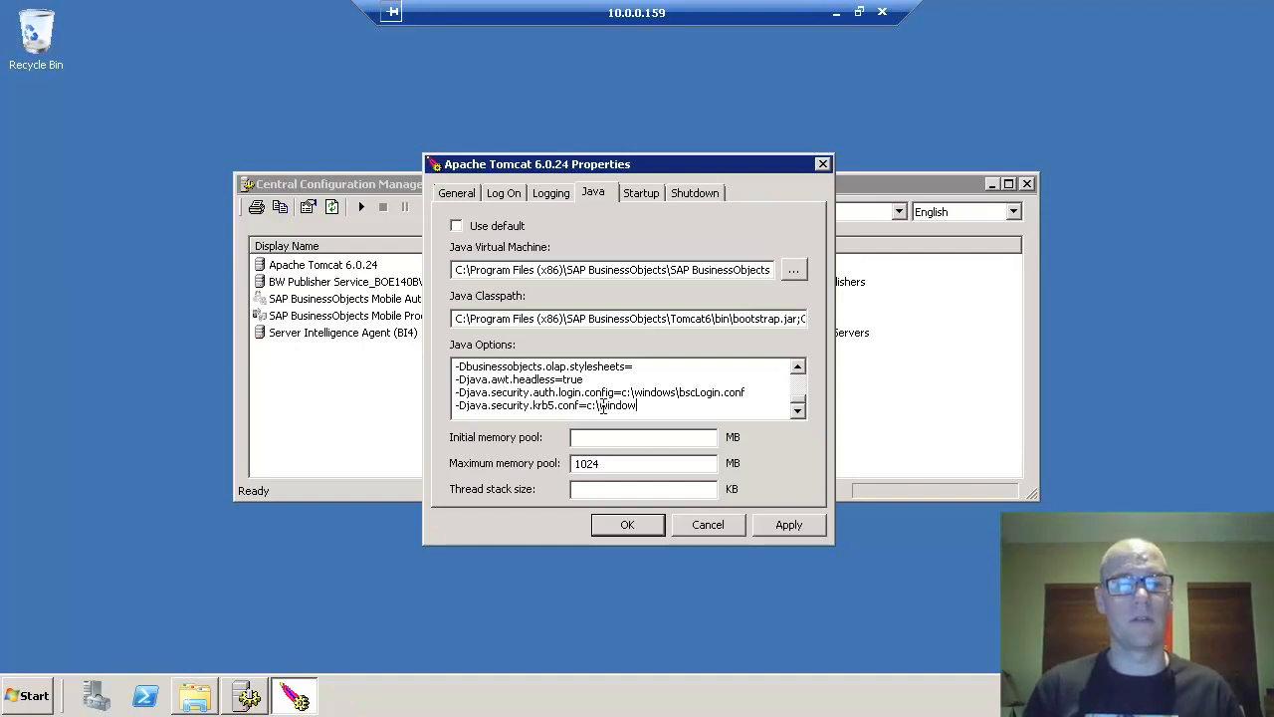
type("s\\krb5.ini")
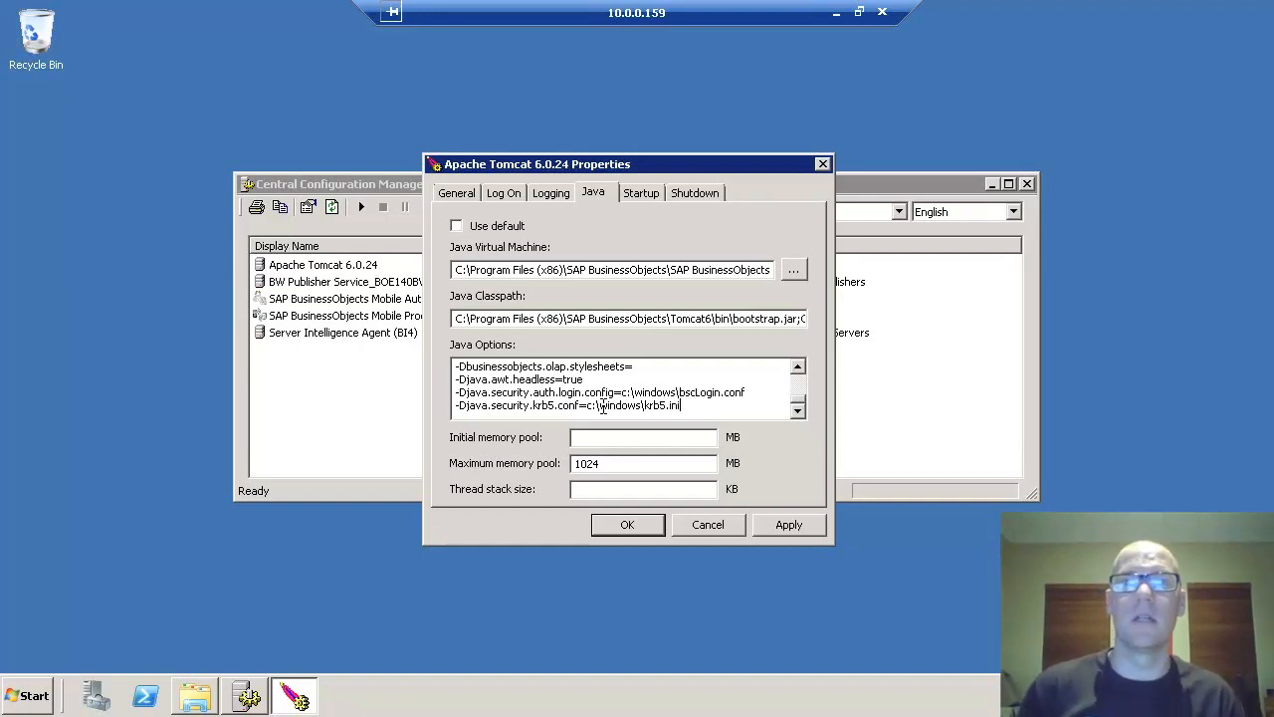
left_click(782, 527)
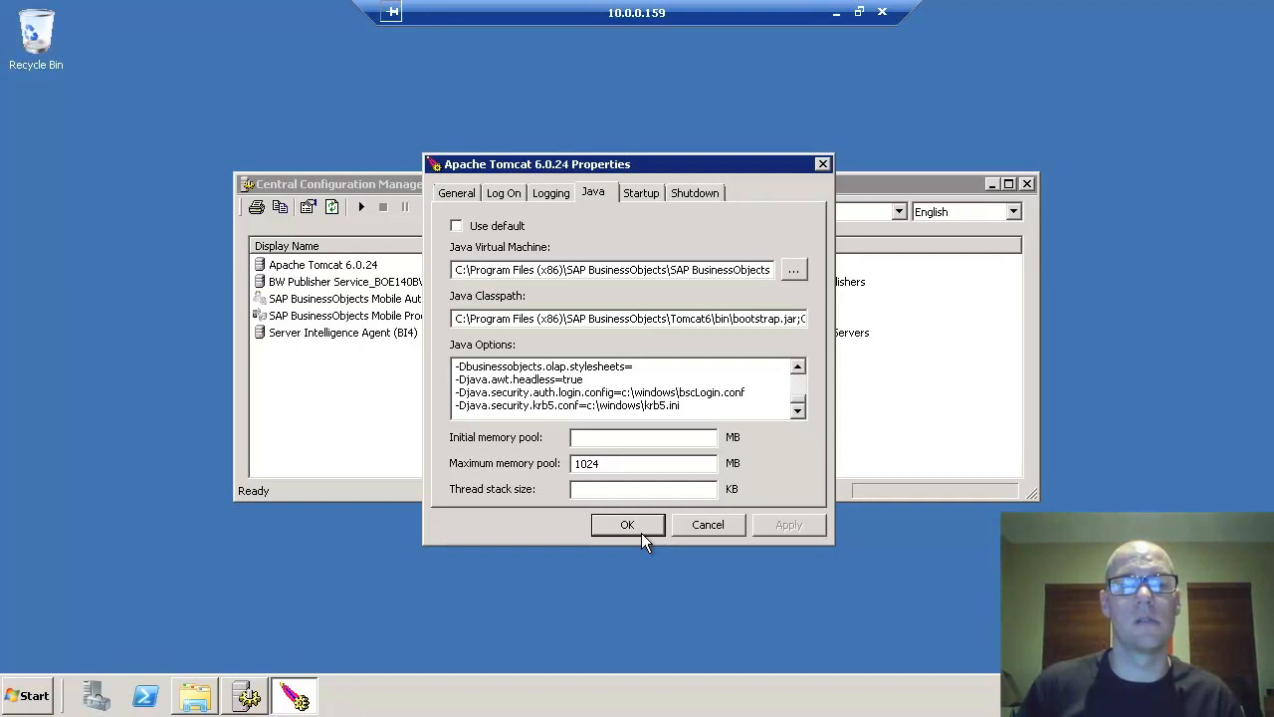
left_click(328, 265)
- Start Apache Tomcat 6.0.24, minimise the remote session, and launch Internet Explorer locally
left_click(363, 206)
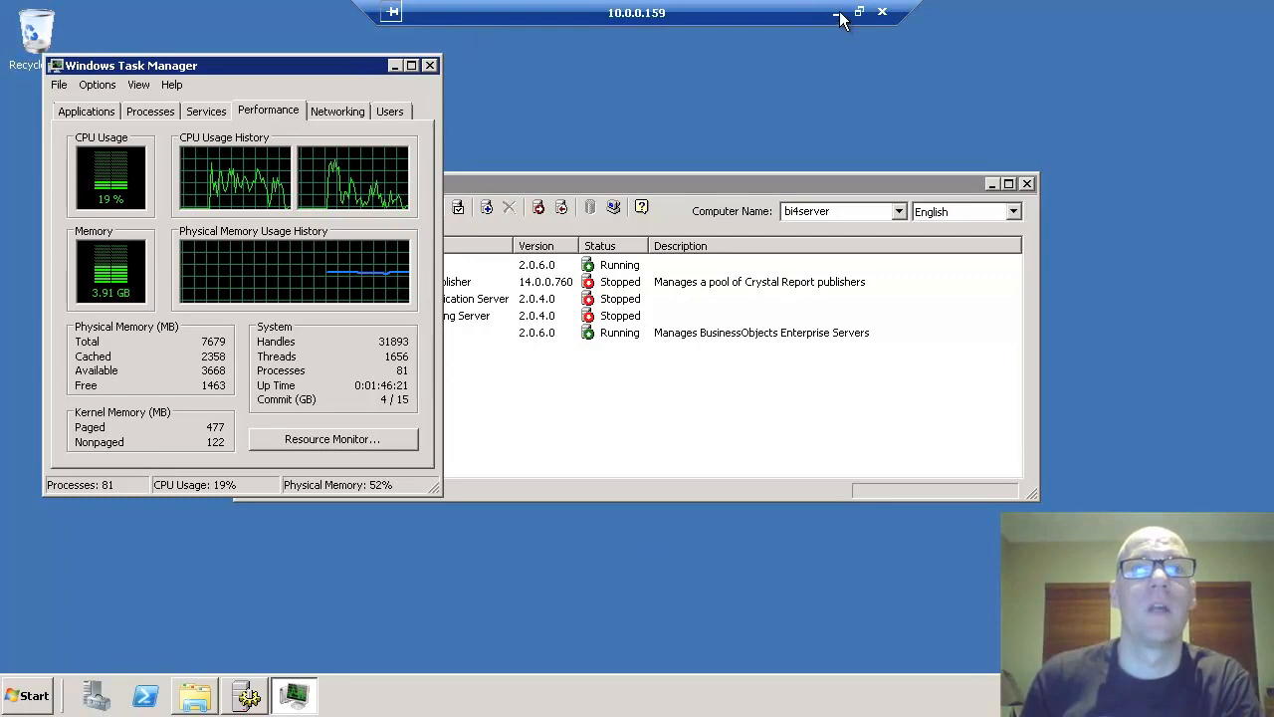
left_click(837, 12)
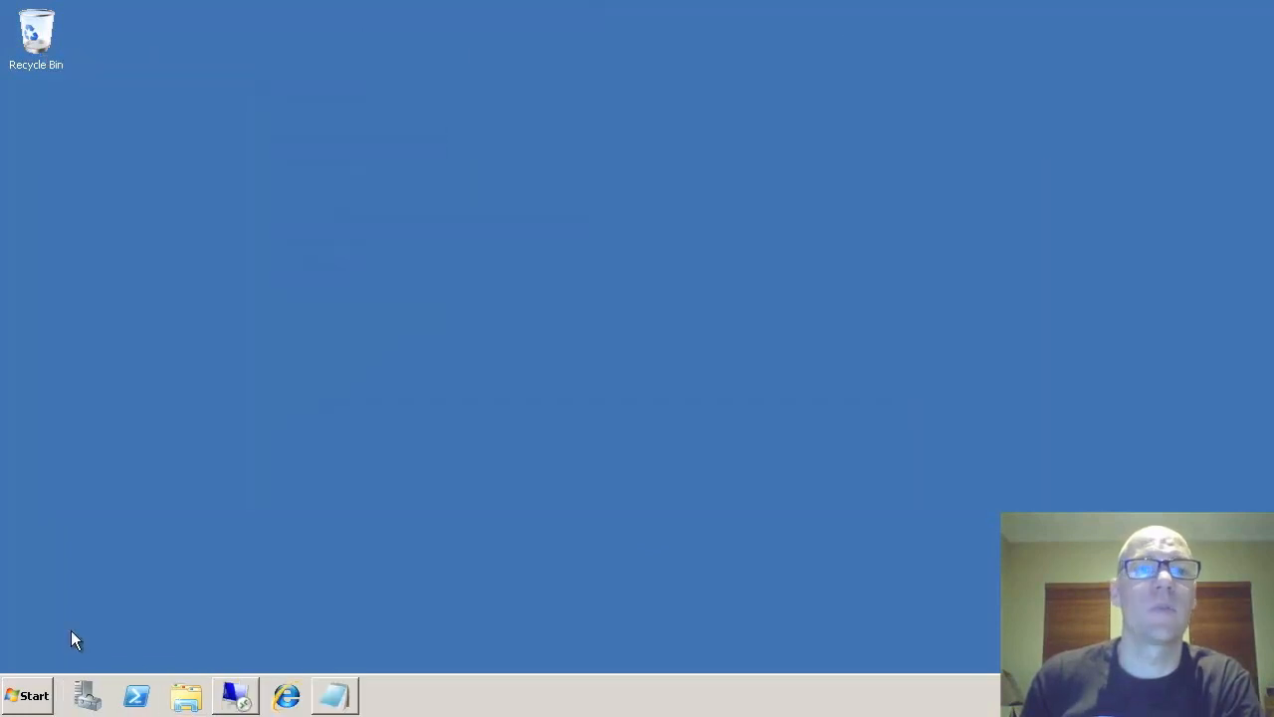
left_click(286, 696)
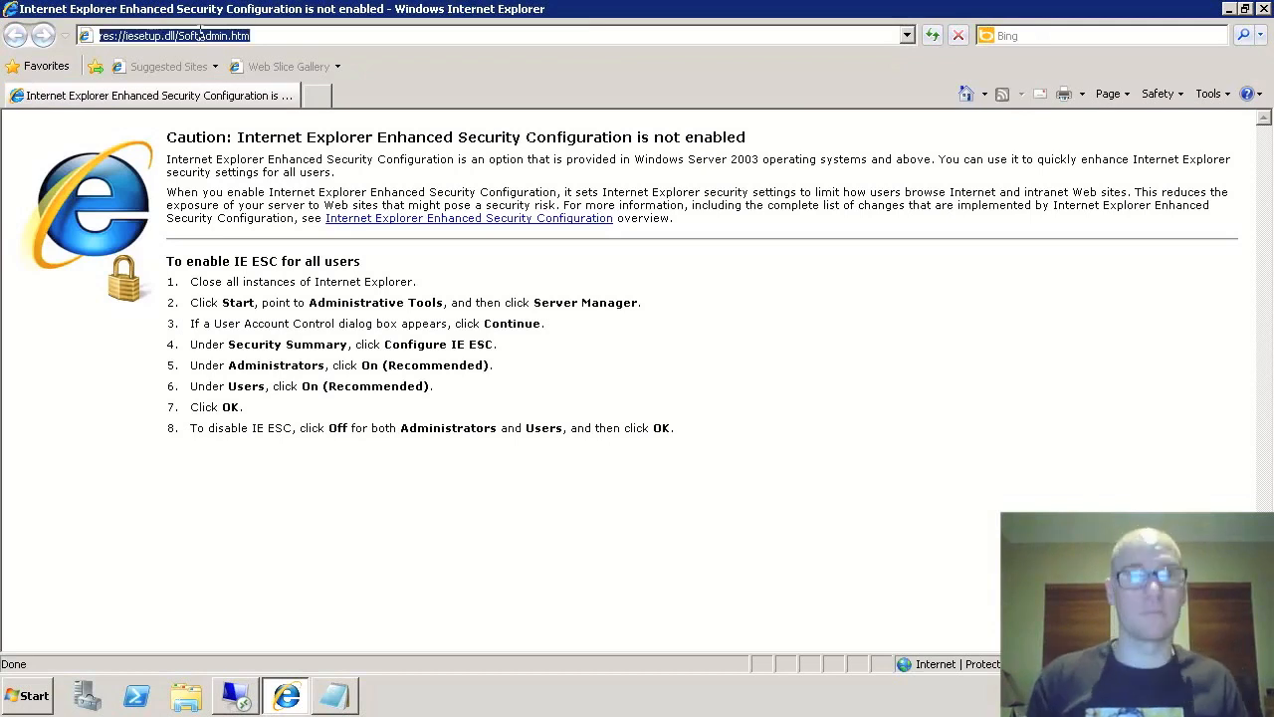
- Go to the bi4server BOE/BI launch pad, log on with Windows AD authentication, then log off
type("bi4server")
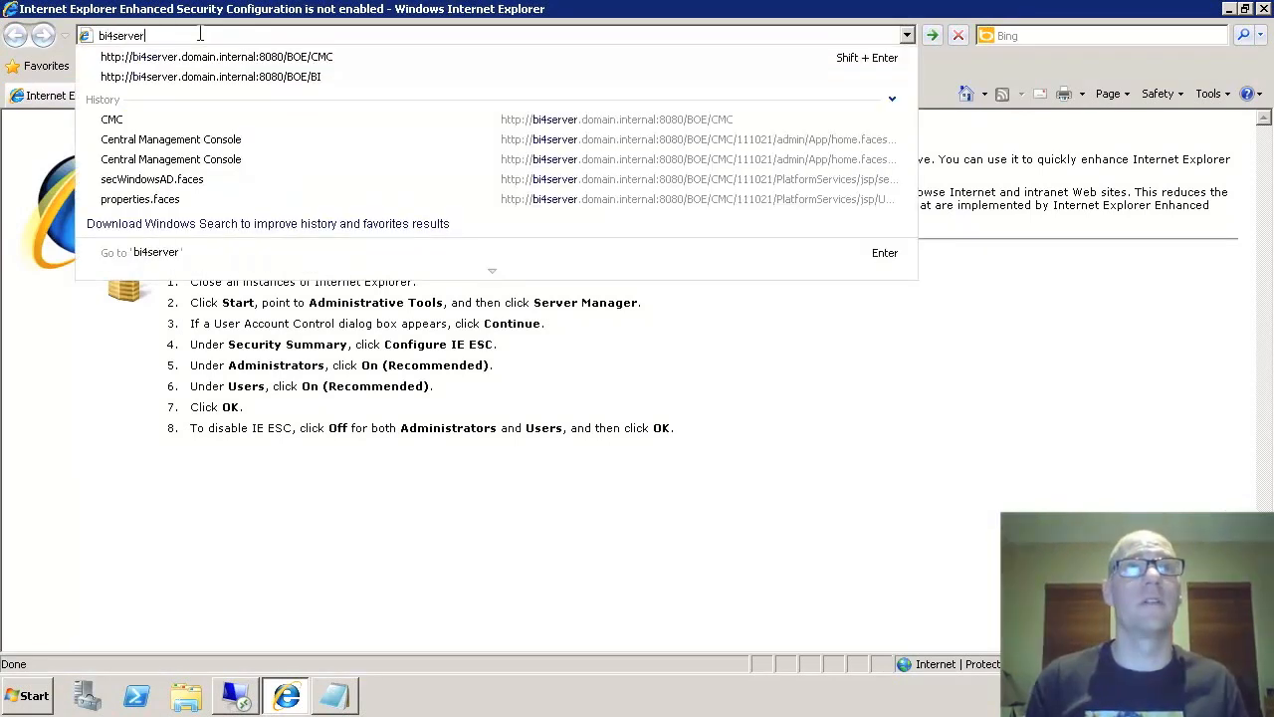
key("Down")
key("Down")
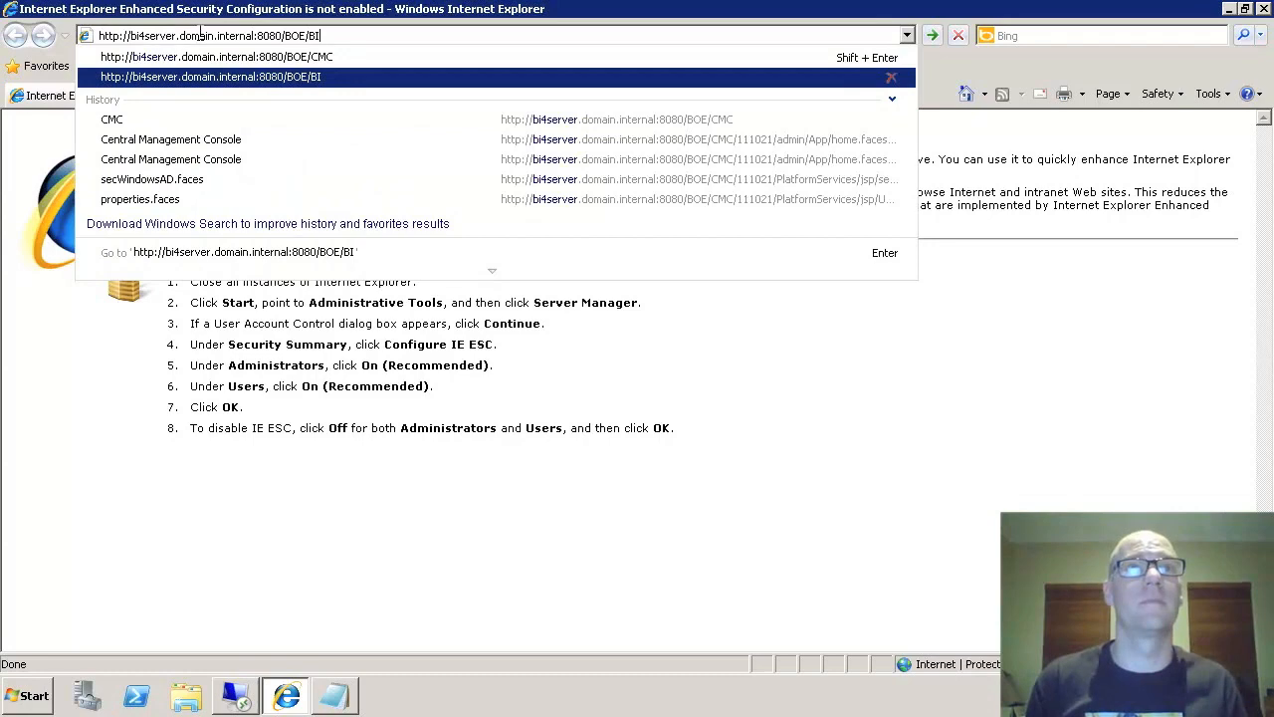
key("Return")
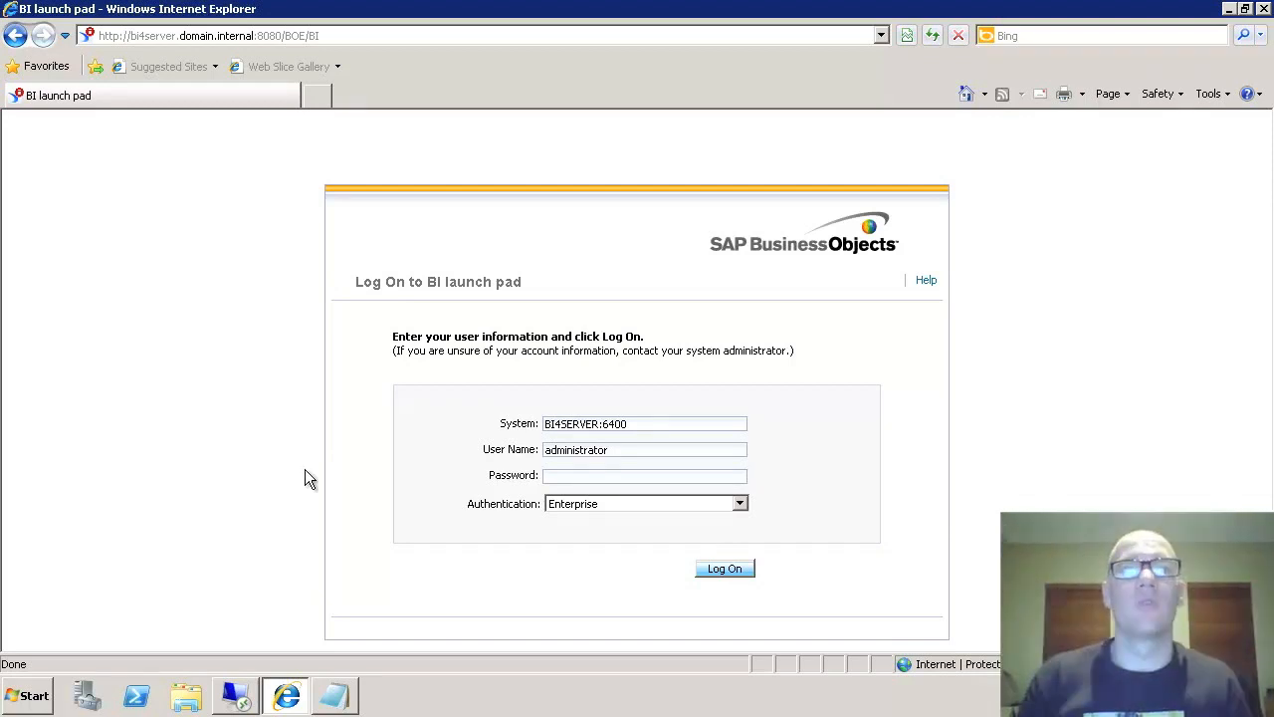
left_click(607, 506)
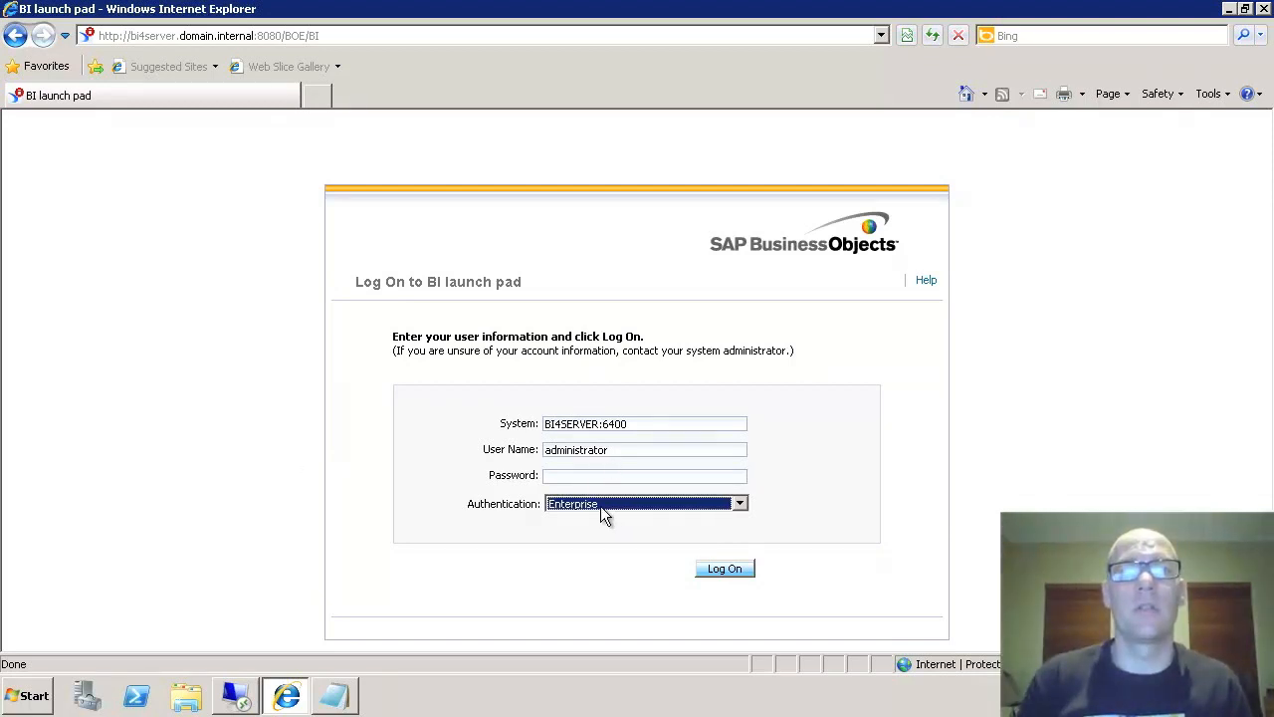
left_click(600, 506)
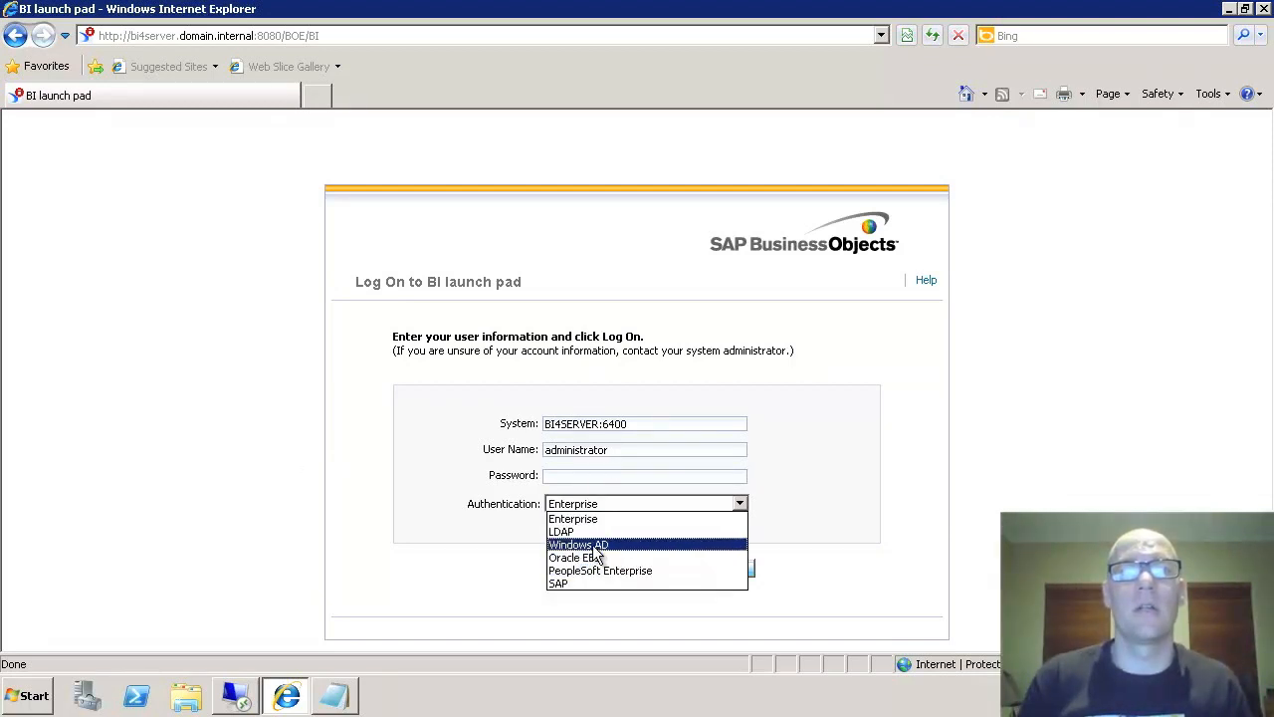
left_click(597, 546)
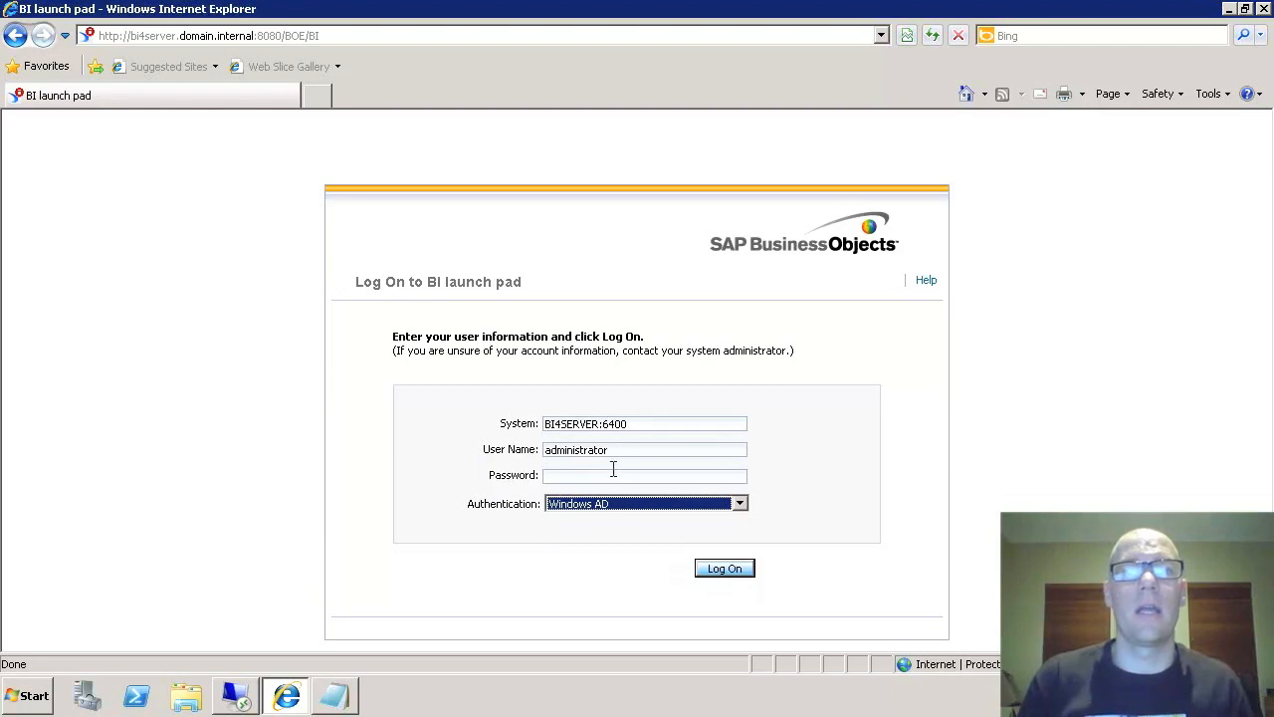
left_click(606, 477)
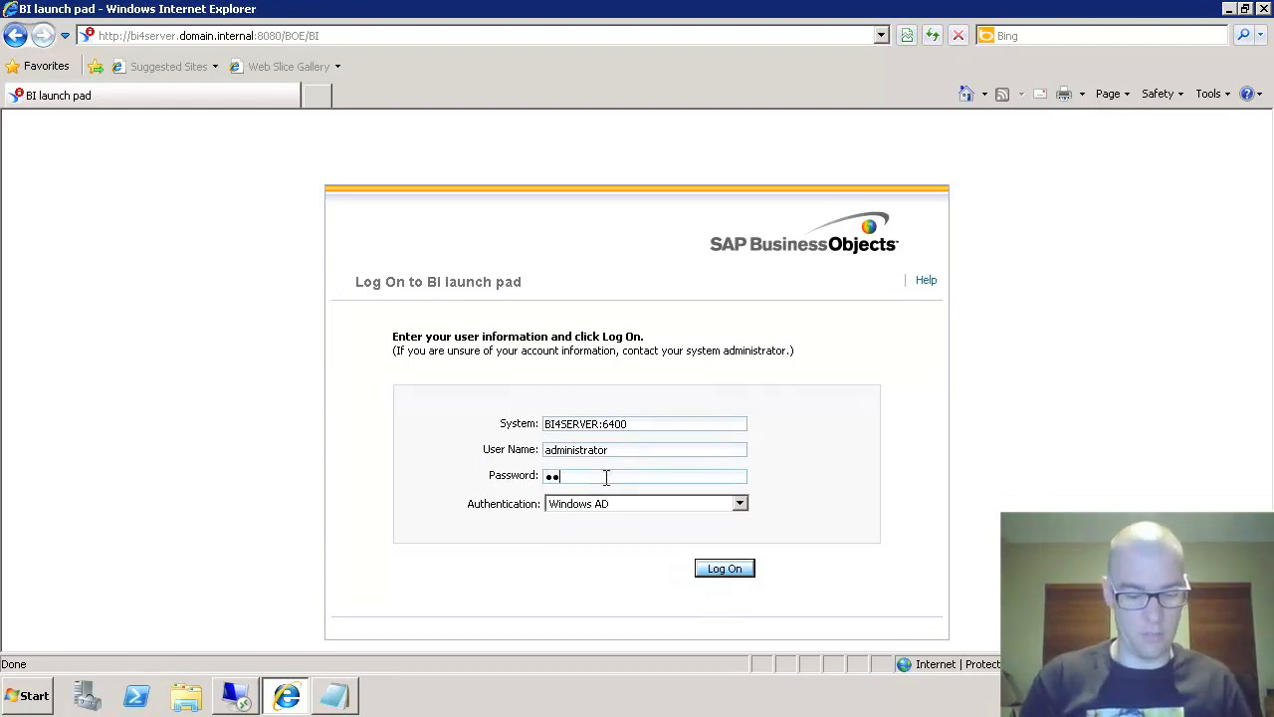
type("Passwor")
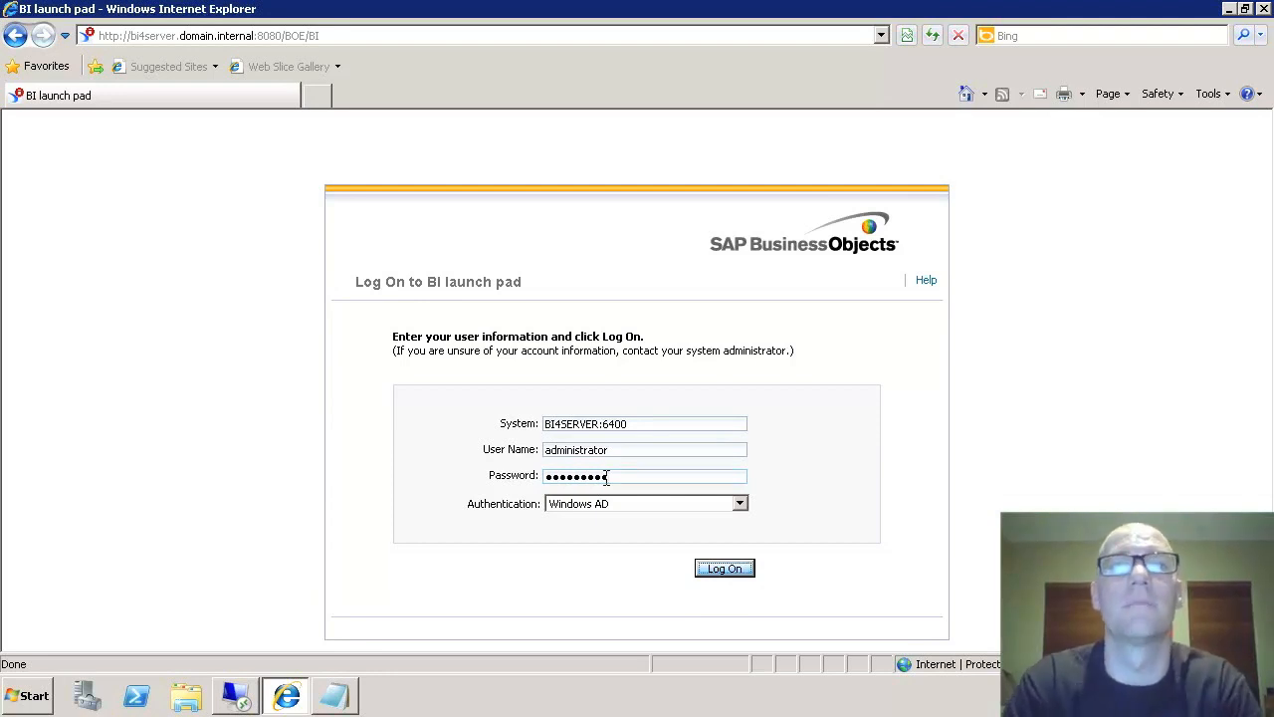
key("Return")
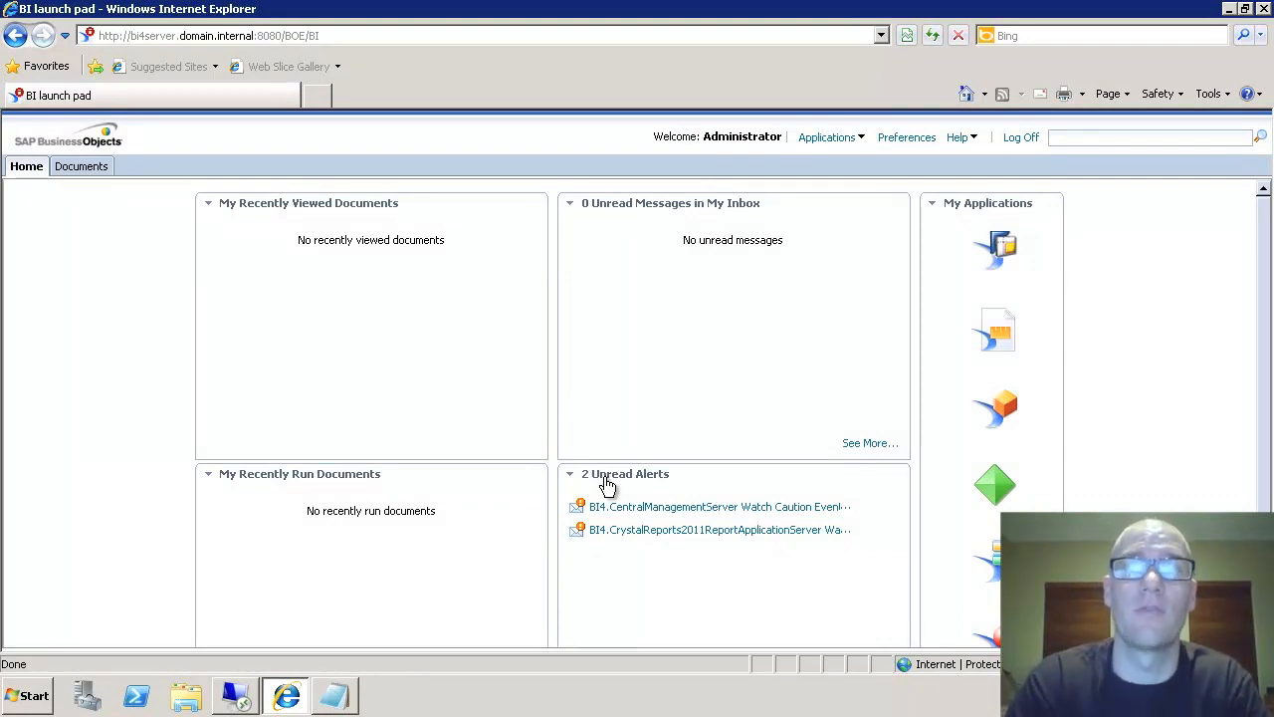
left_click(1019, 138)
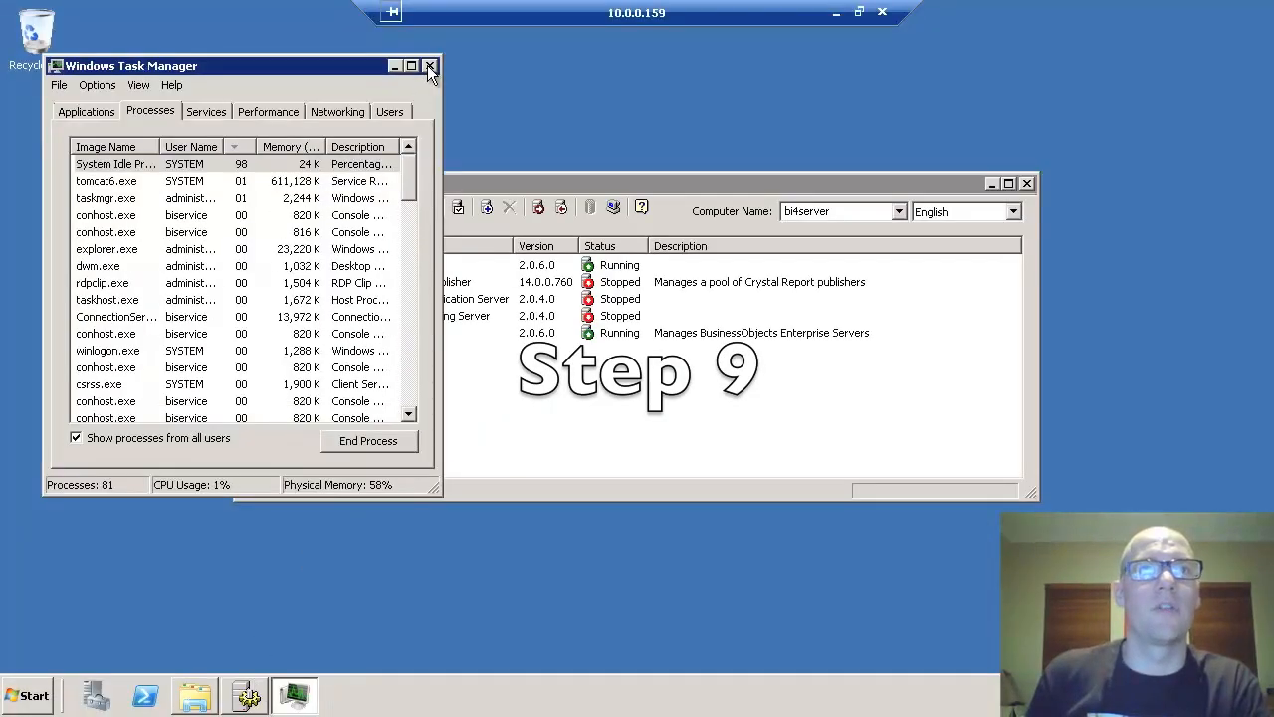
- Close Task Manager, then select Apache Tomcat 6.0.24 in CCM and stop it
left_click(429, 67)
left_click(358, 265)
left_click(384, 209)
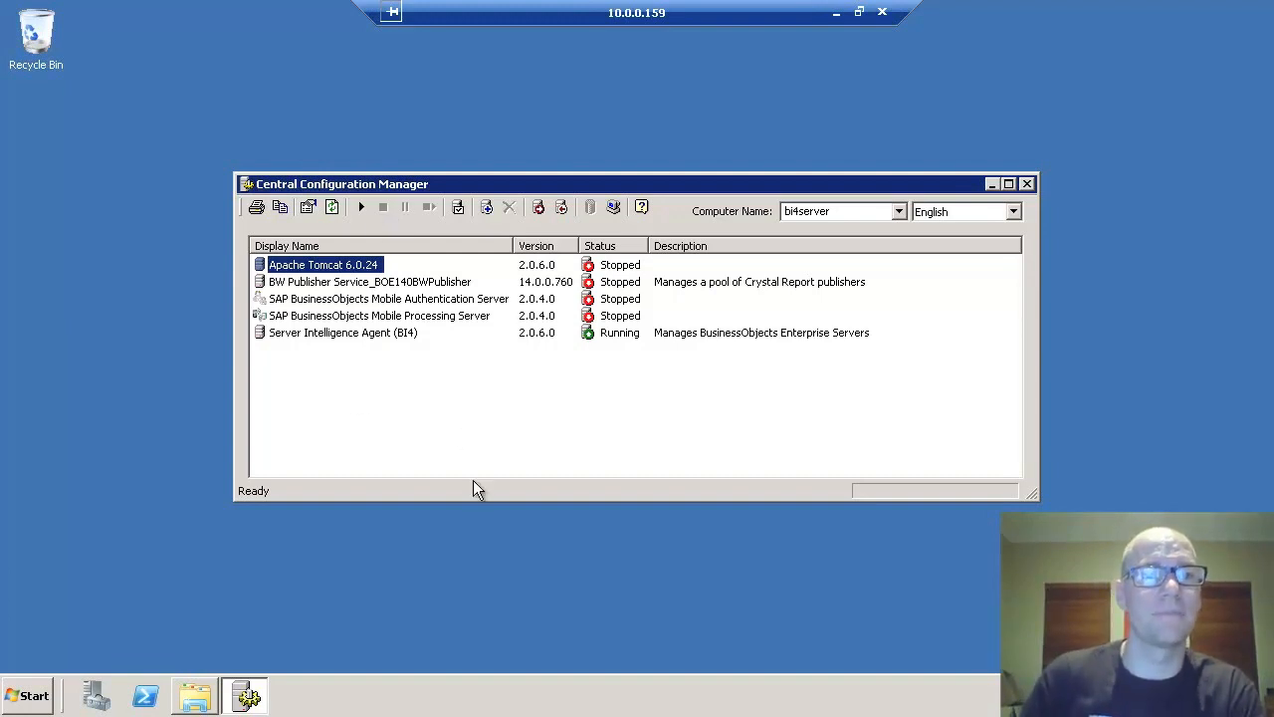
- Browse Windows Explorer to the Tomcat6 conf folder
left_click(195, 695)
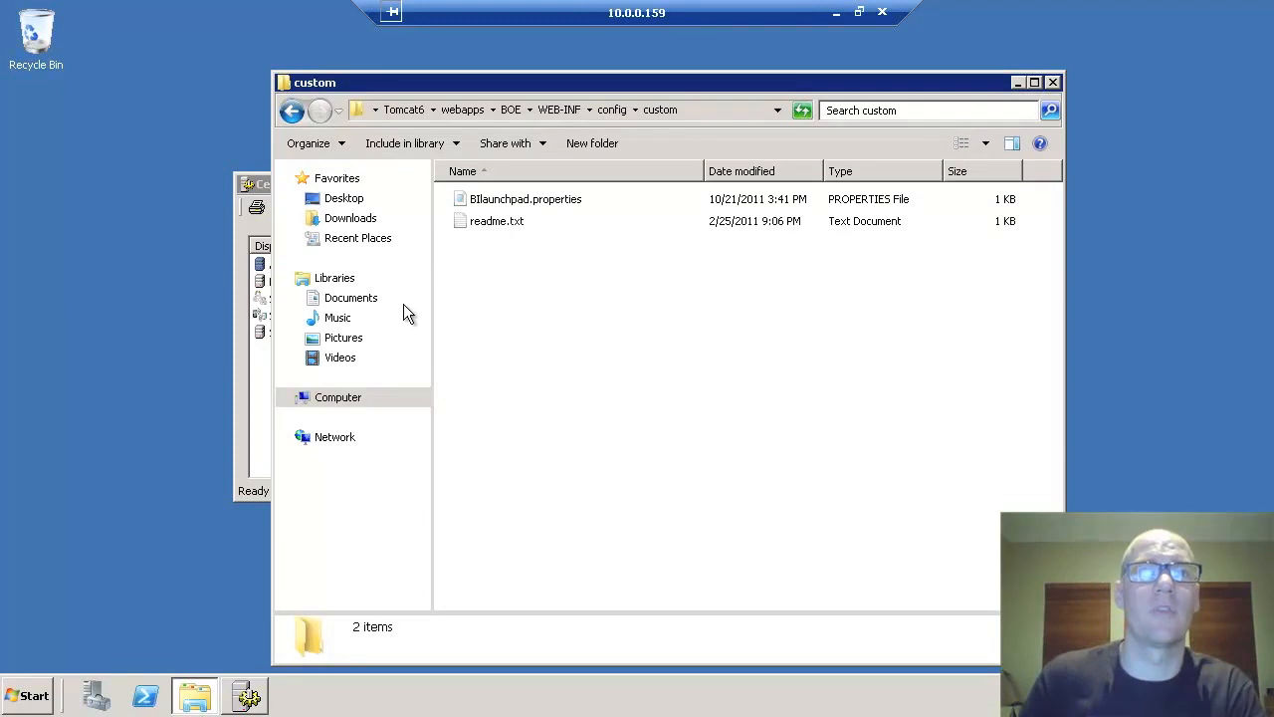
left_click(402, 110)
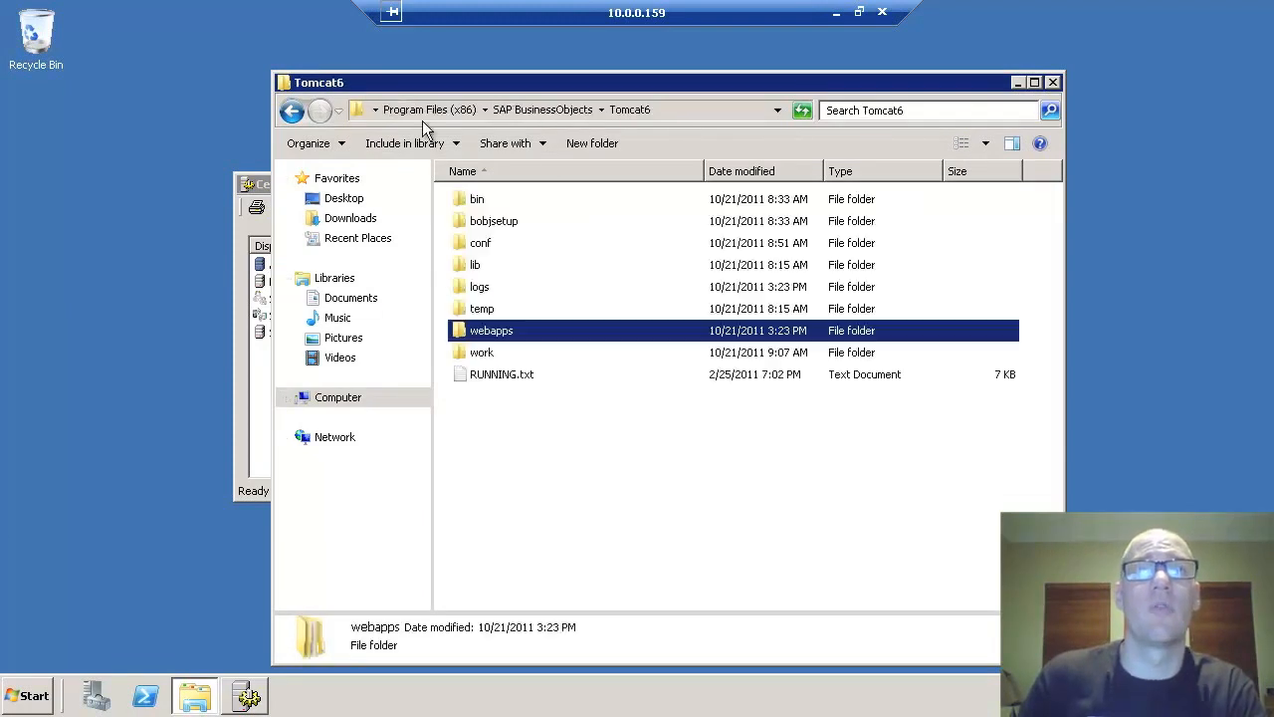
left_click(683, 108)
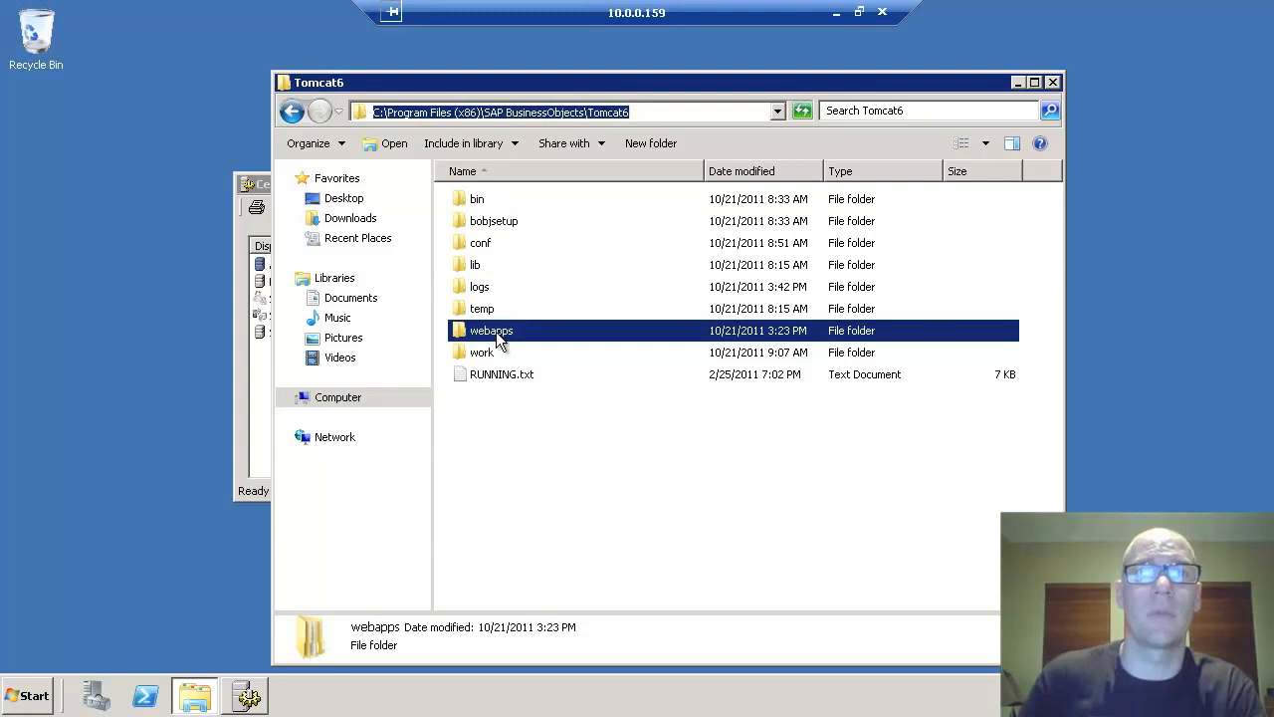
key("Return")
double_click(486, 241)
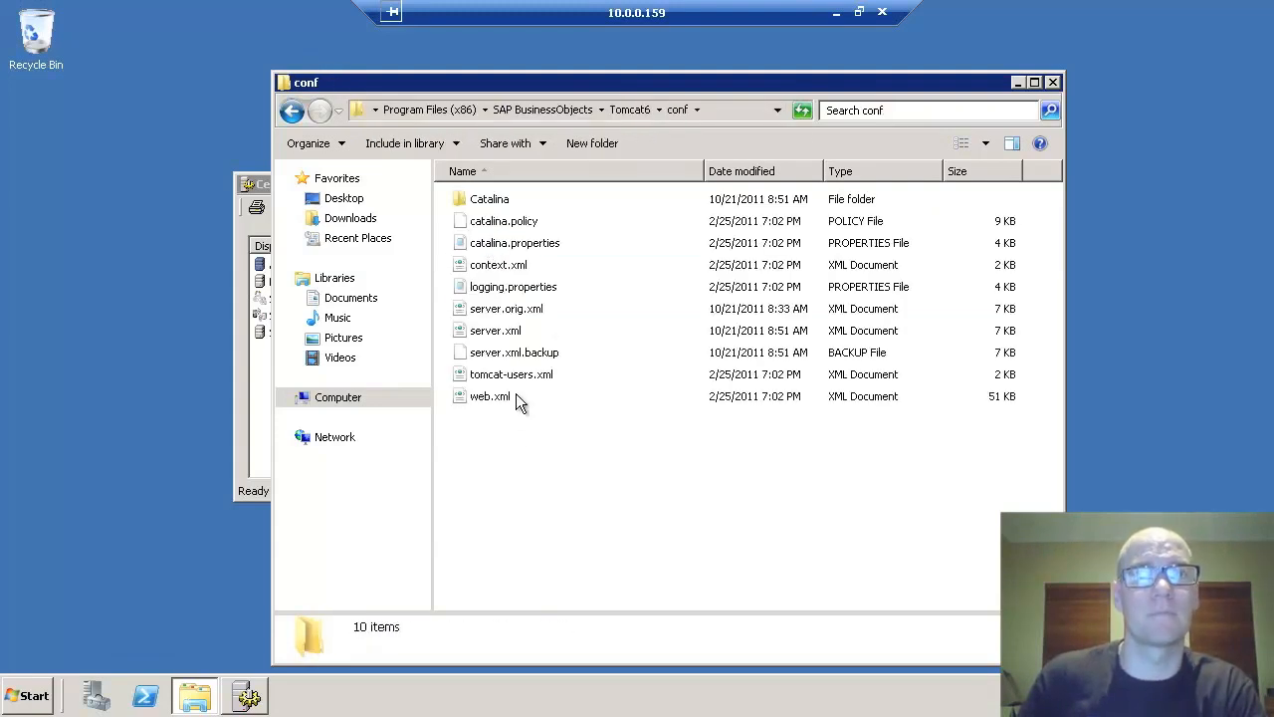
- Duplicate server.xml and rename the copy to server.xml.bak
left_click(510, 335)
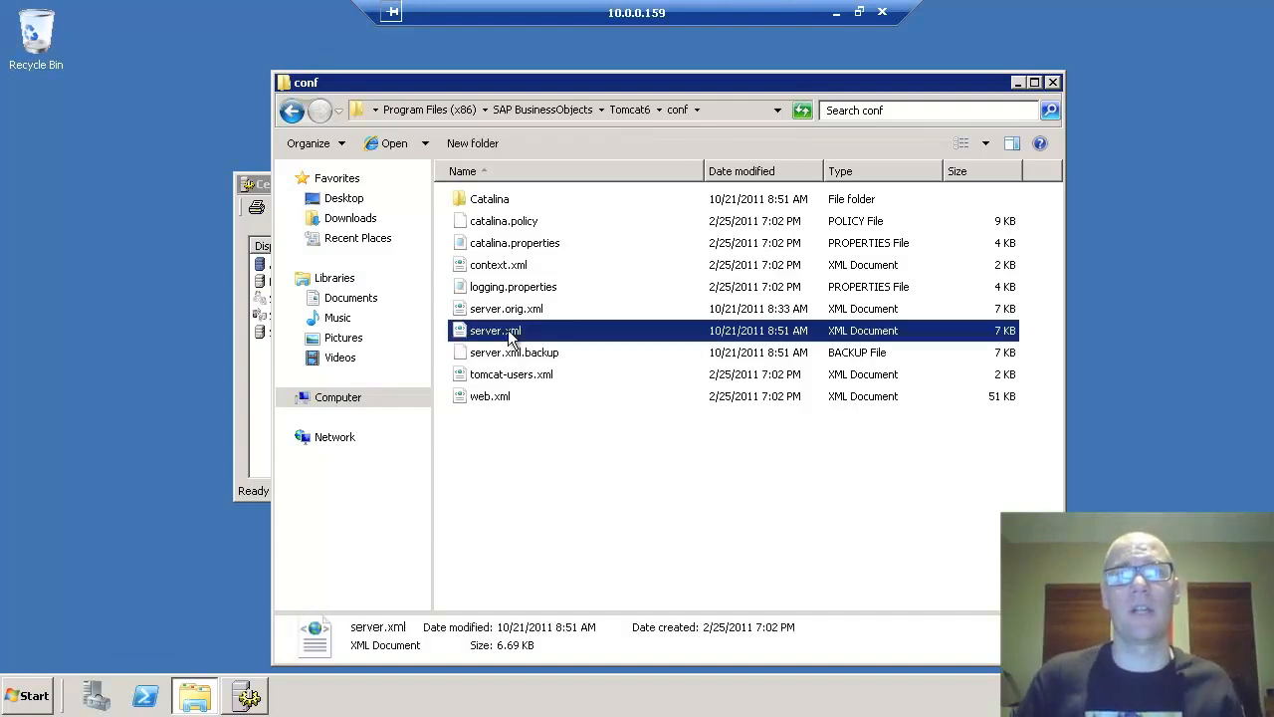
key("ctrl+c")
key("ctrl+v")
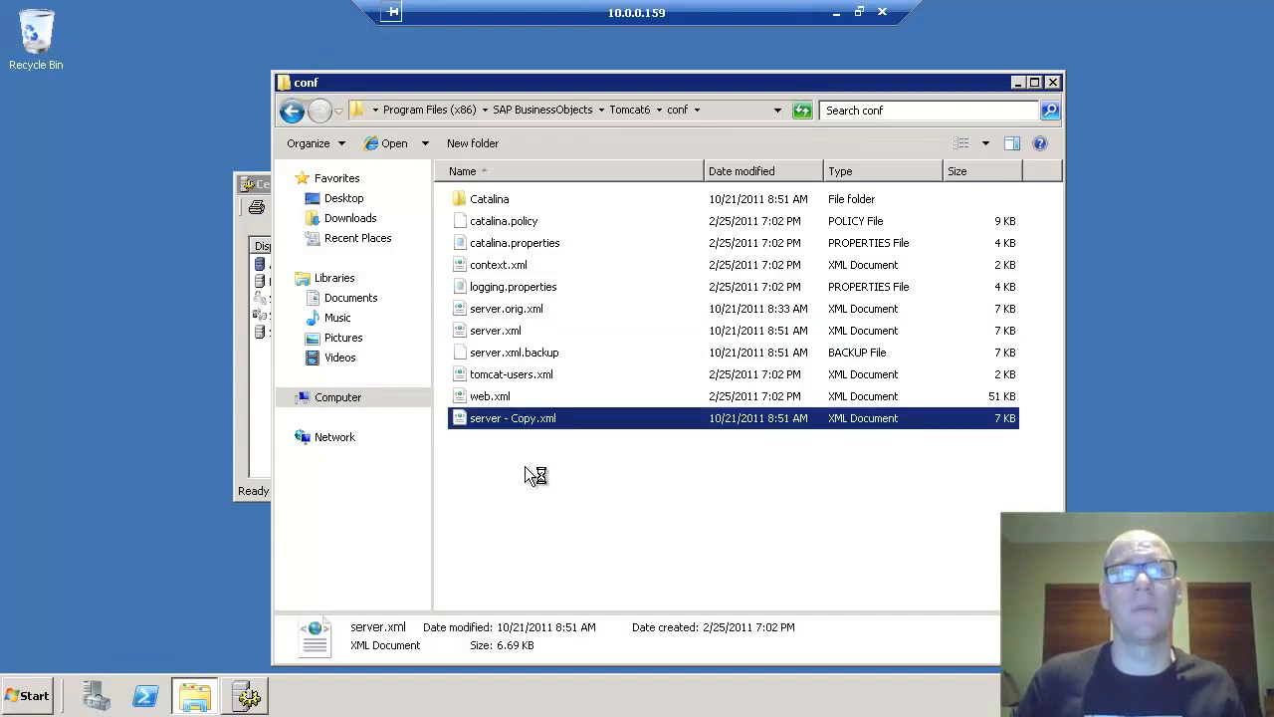
left_click(507, 309)
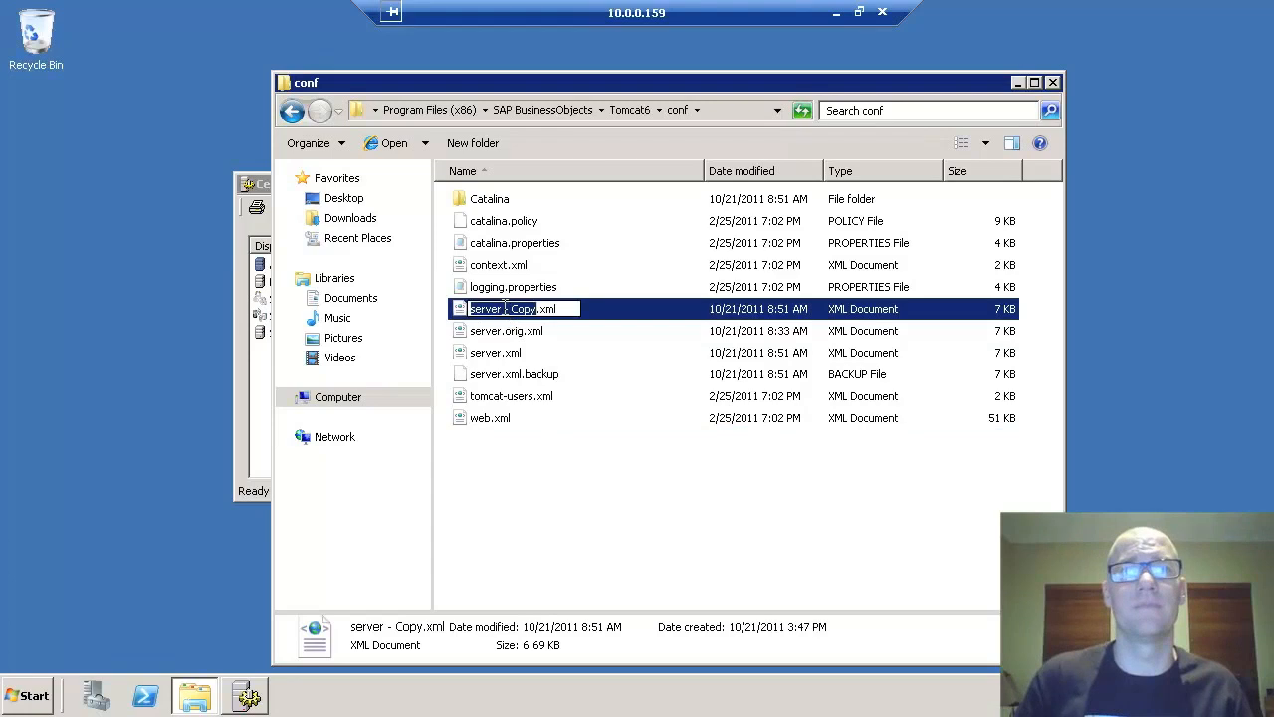
type("server")
key("End")
key("BackSpace")
key("BackSpace")
key("BackSpace")
type("xml.bak")
key("Return")
- Open the original server.xml in WordPad
left_click(510, 330)
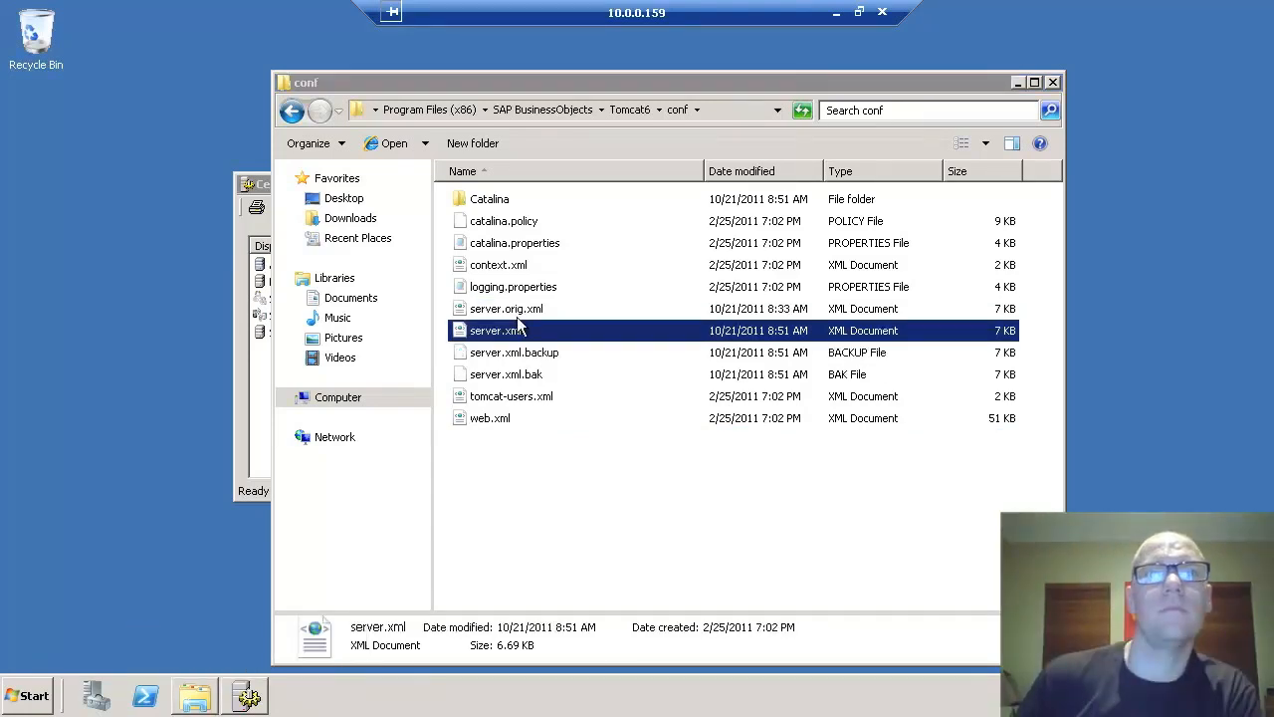
right_click(493, 330)
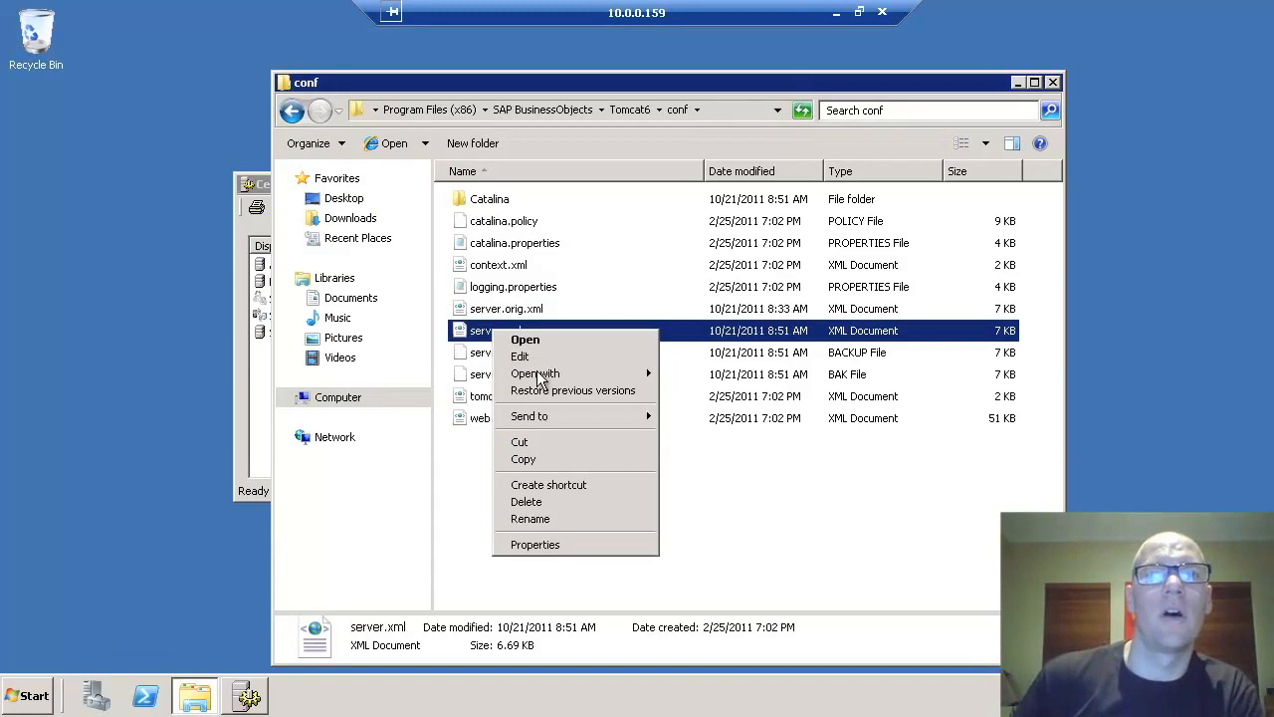
mouse_move(571, 379)
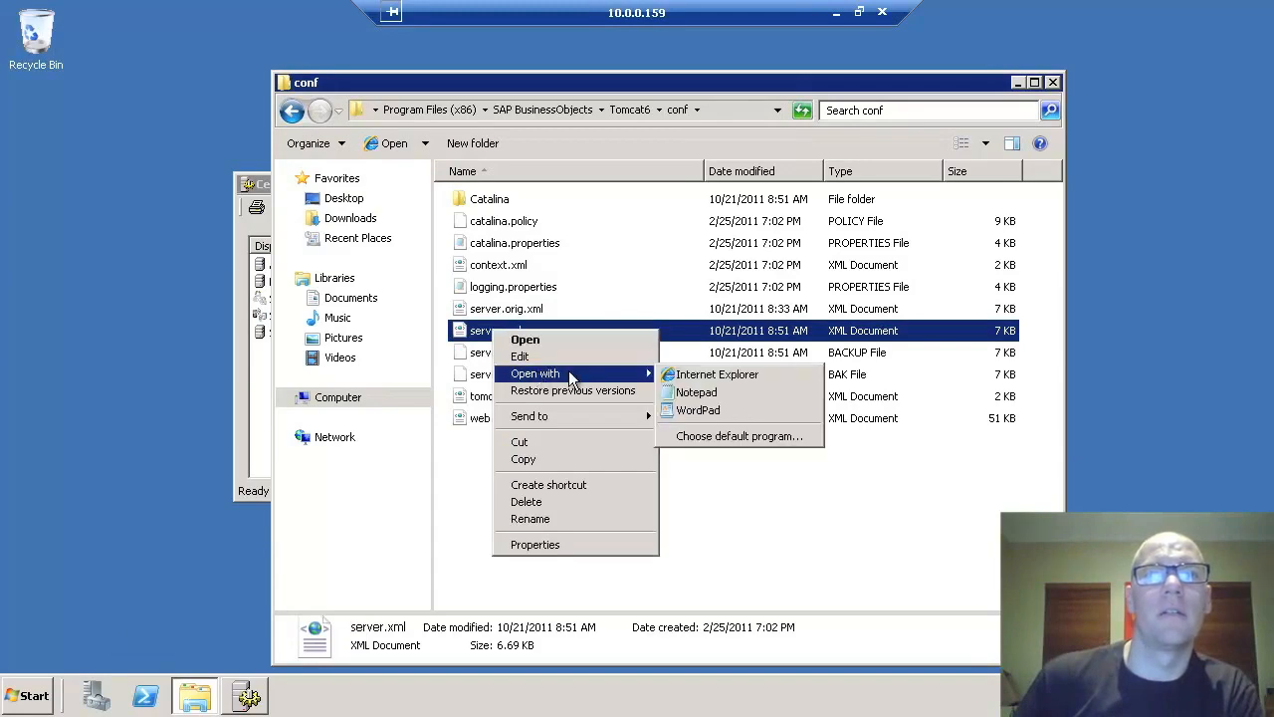
left_click(705, 411)
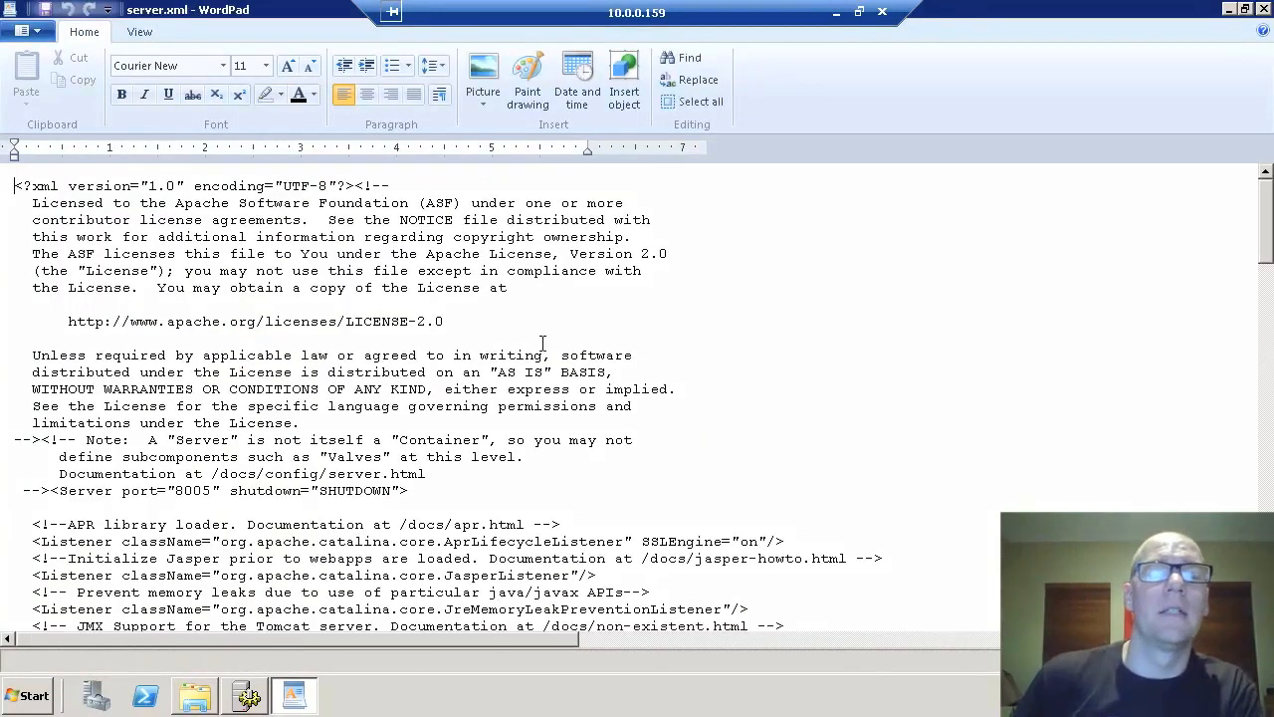
- Append maxHttpHeaderSize="65536" to the port 8080 Connector line, undoing the duplicate '/>'
scroll(542, 342, "down", 10)
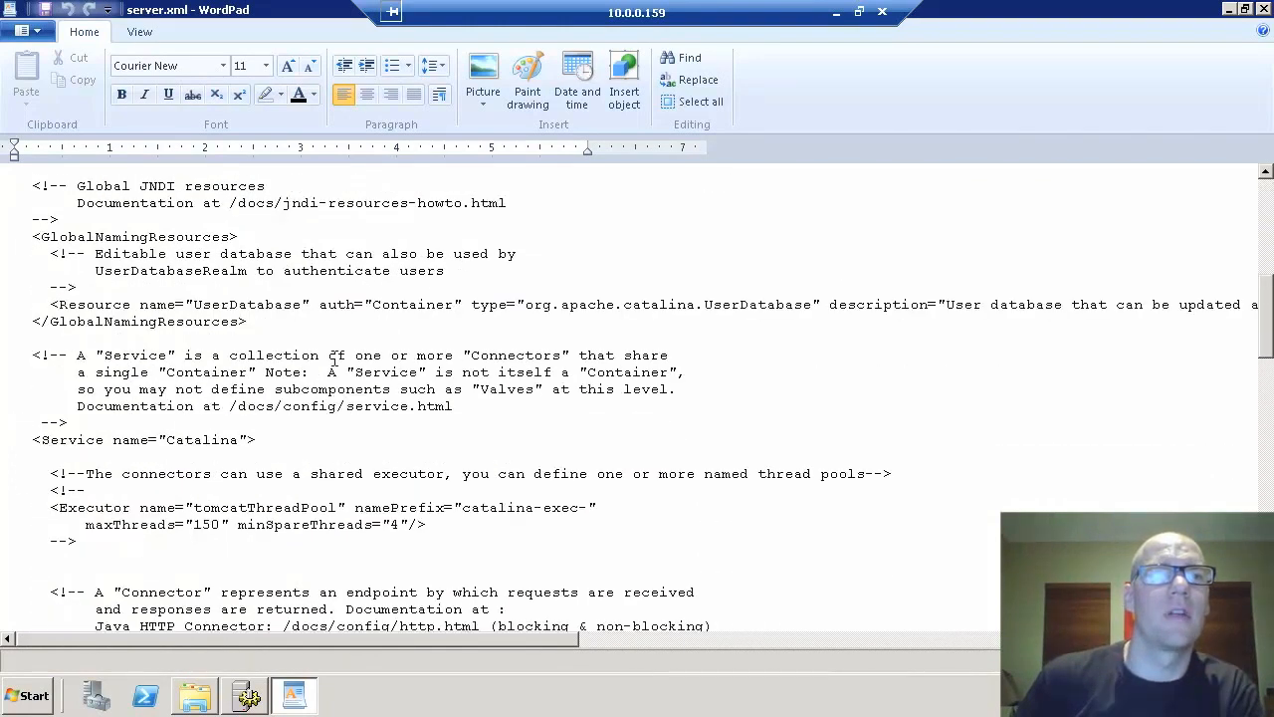
scroll(232, 439, "down", 3)
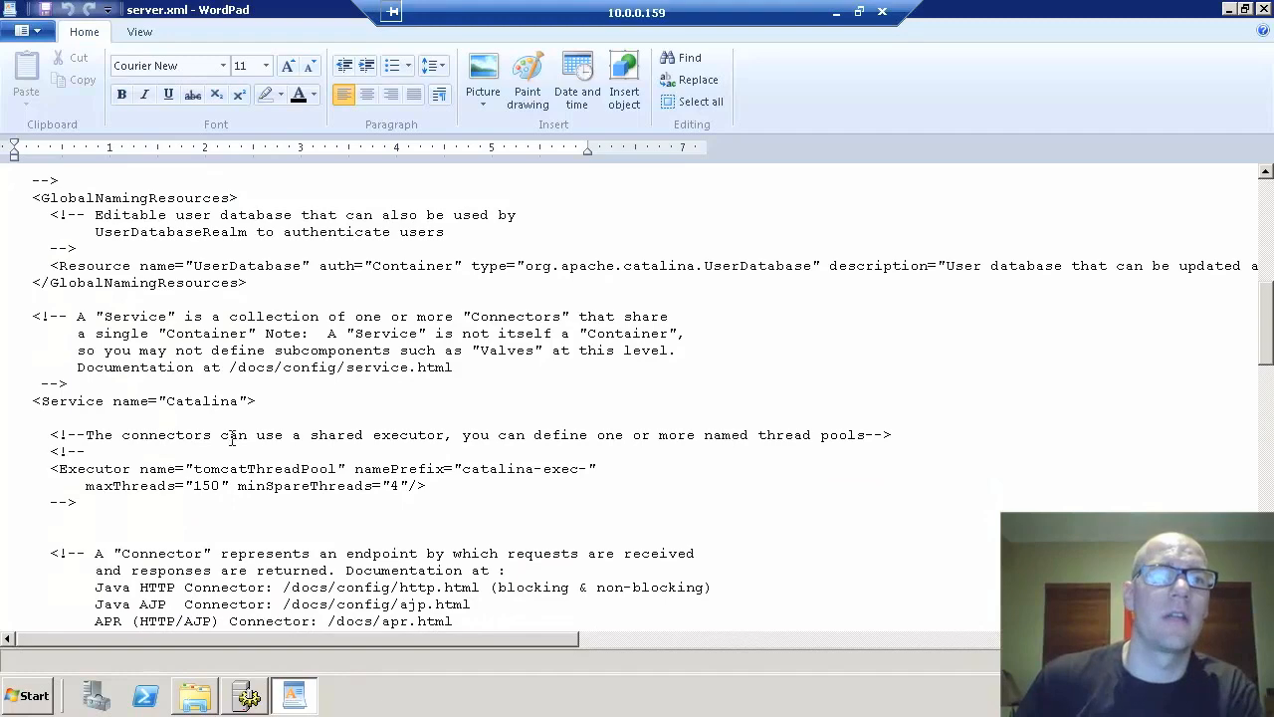
scroll(79, 574, "down", 3)
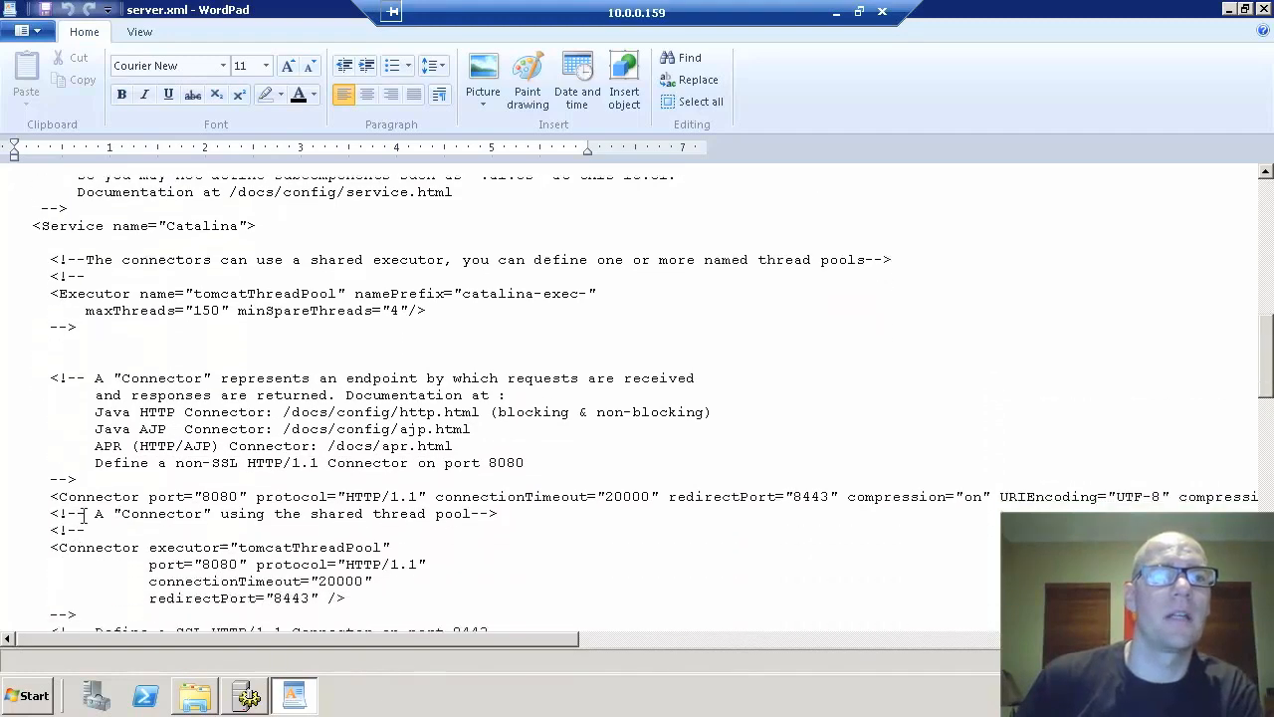
left_click(577, 408)
key("End")
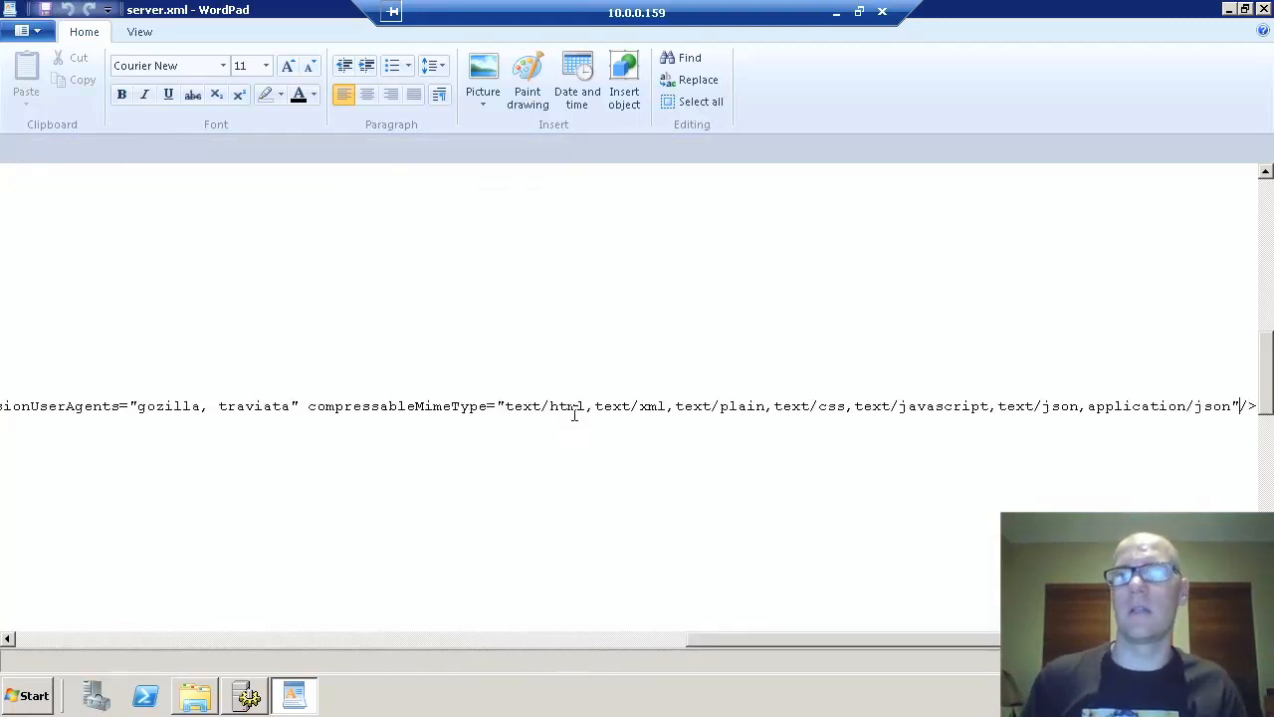
type("max")
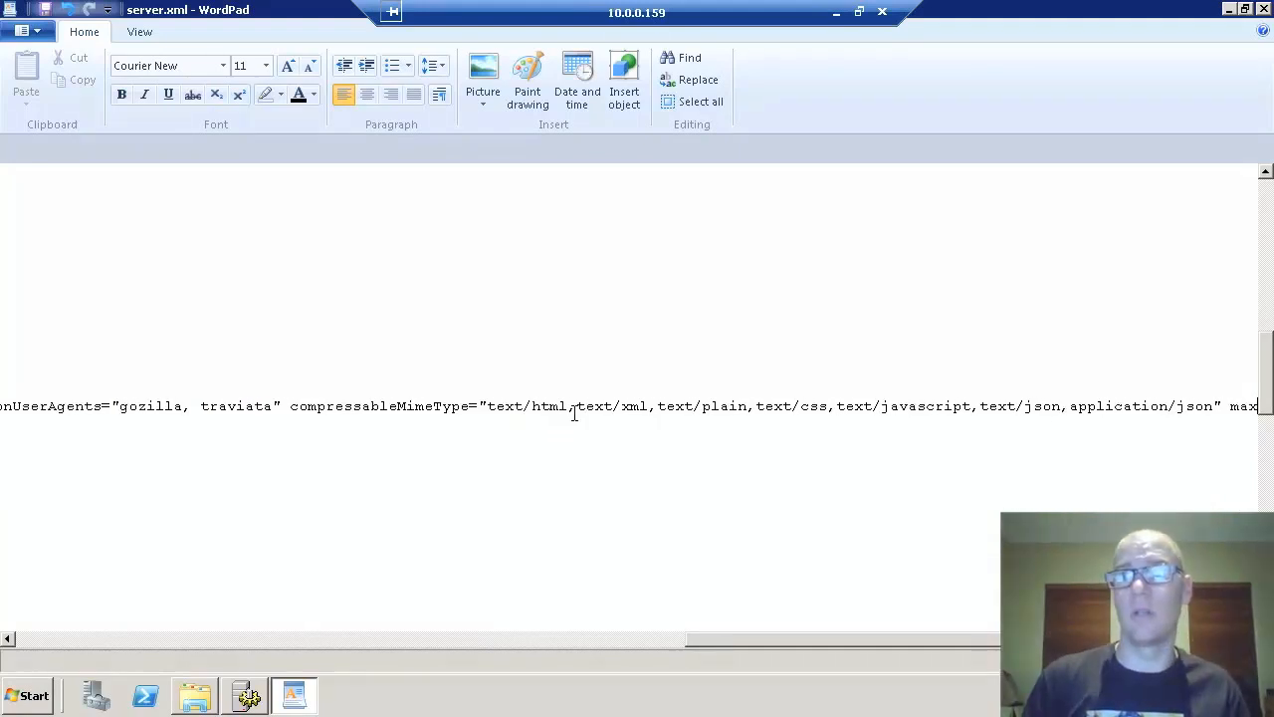
type("Http")
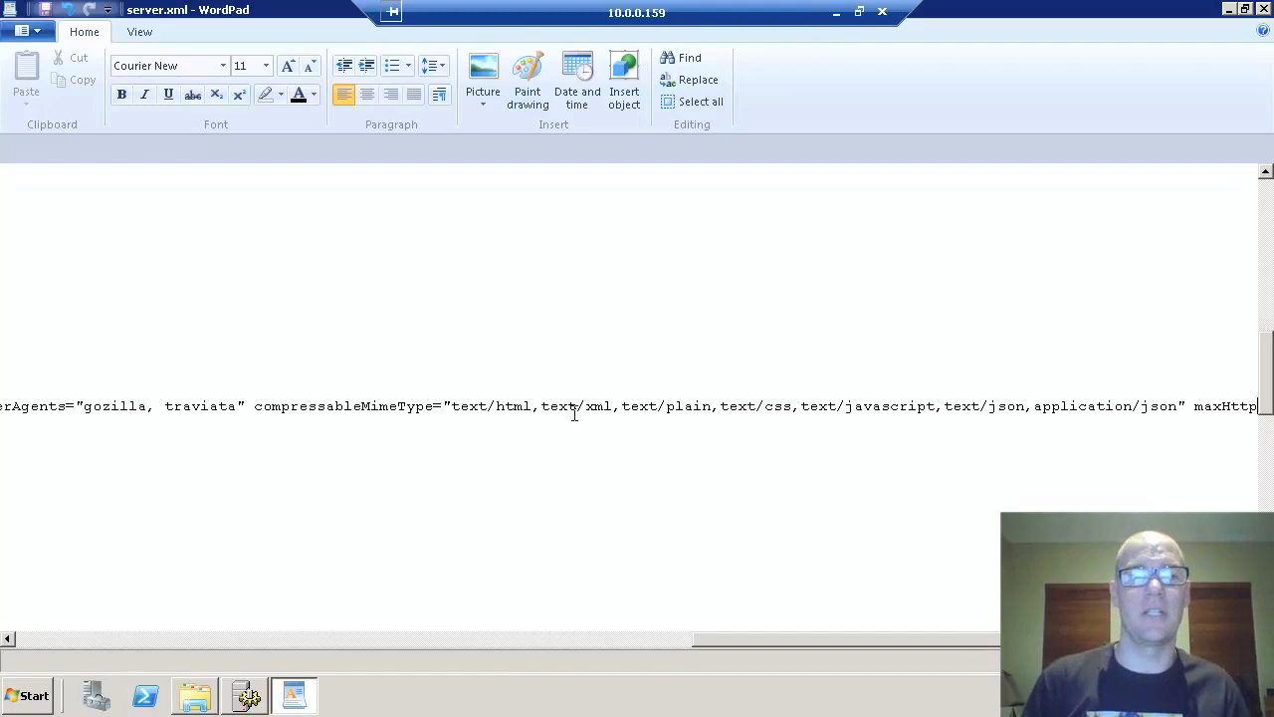
type("Head")
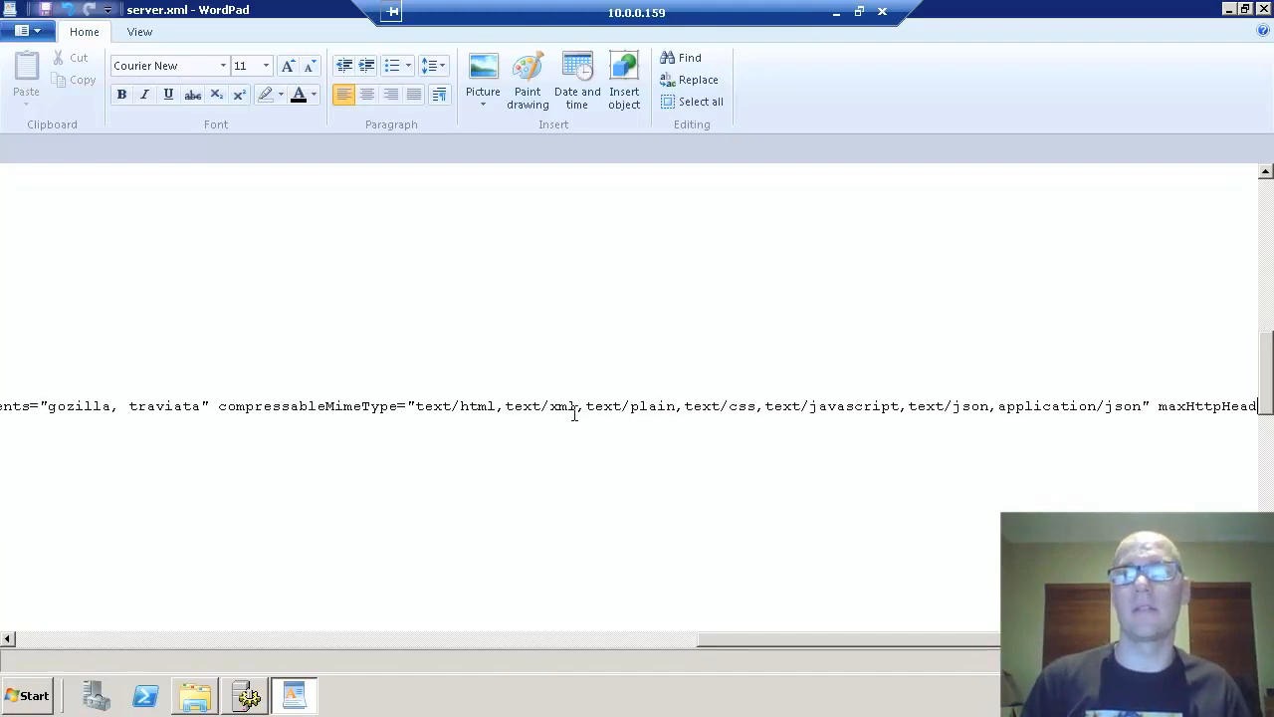
type("erSize=\"65536\"")
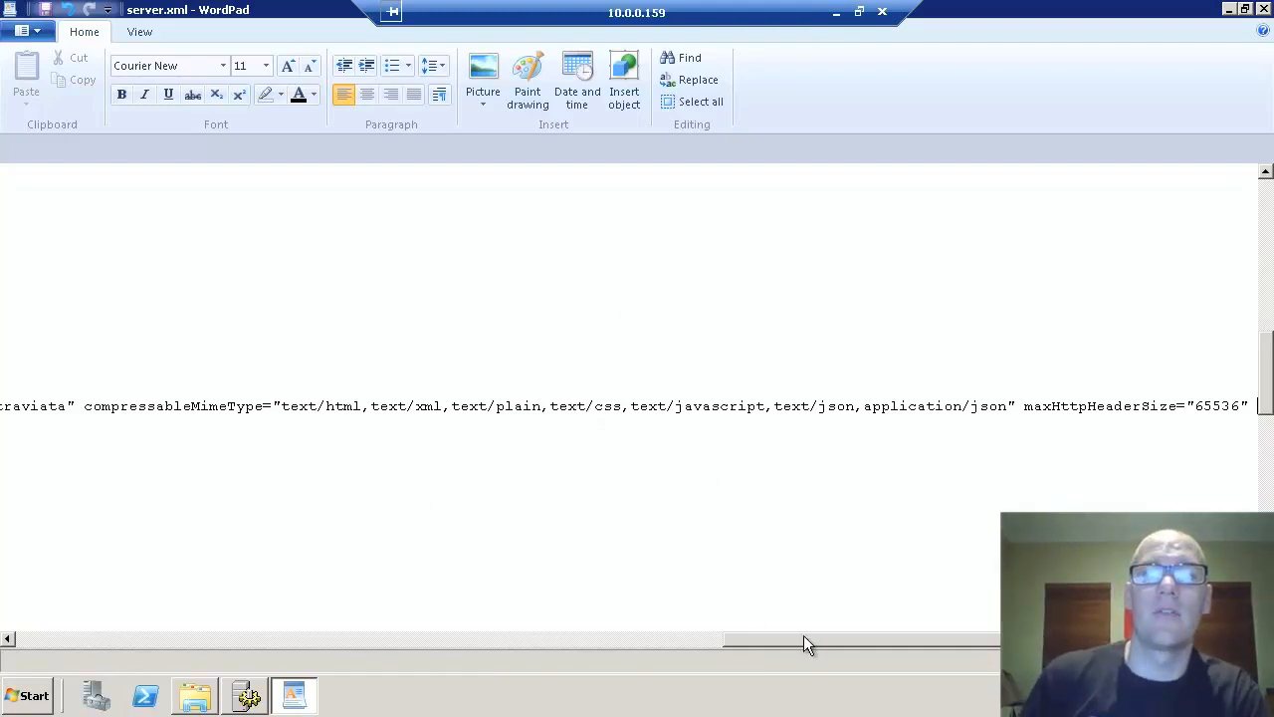
type("/>")
left_click_drag(889, 640, 39, 641)
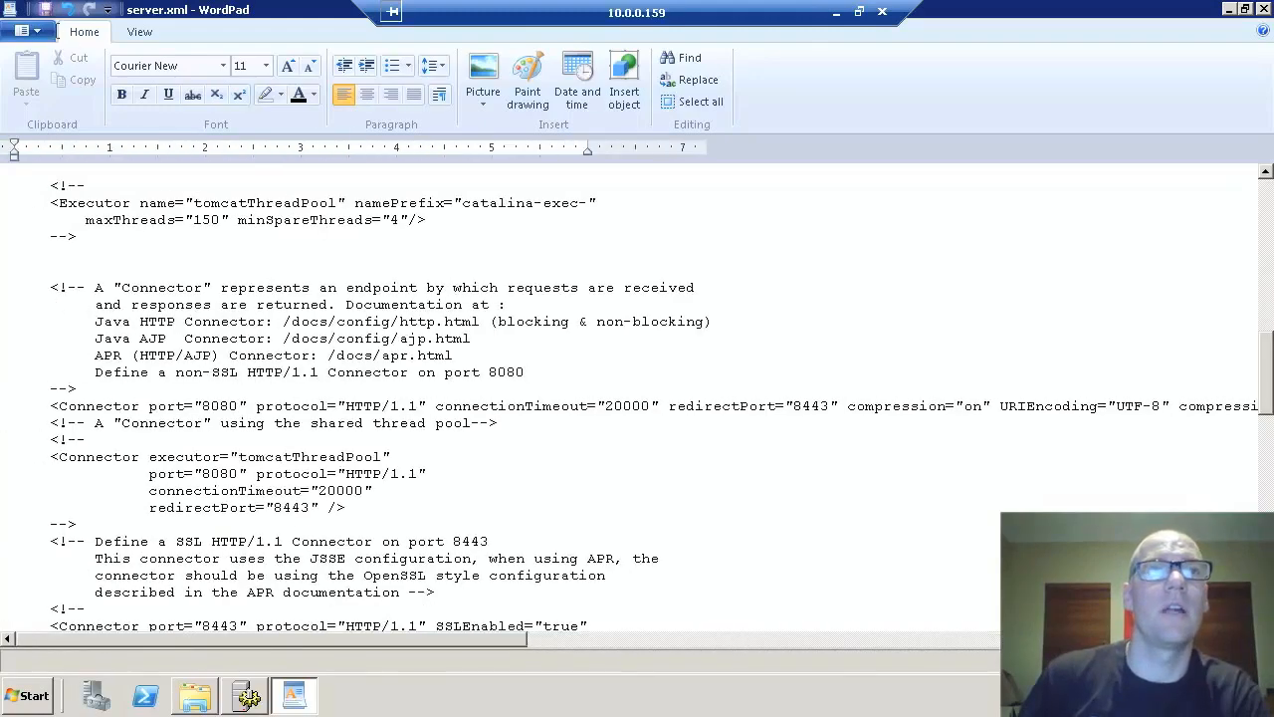
left_click(66, 9)
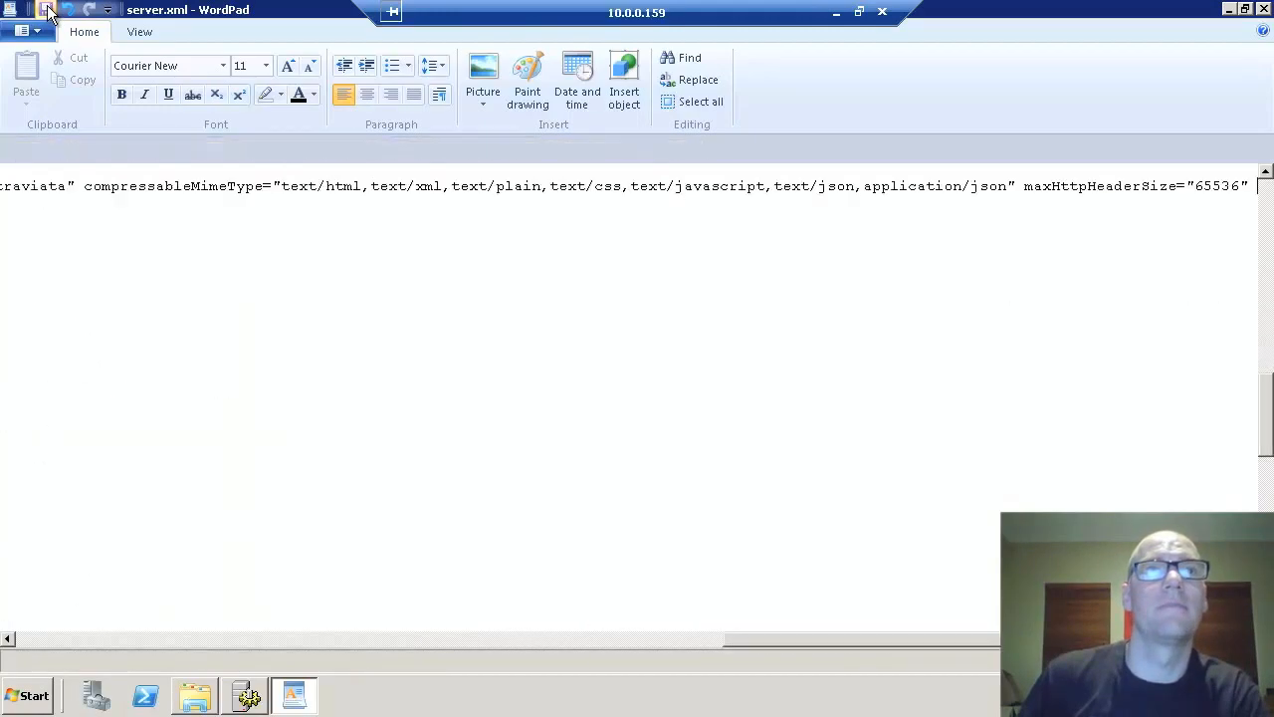
- Close WordPad and browse to Tomcat6\webapps\BOE\WEB-INF\config\custom
left_click(1263, 10)
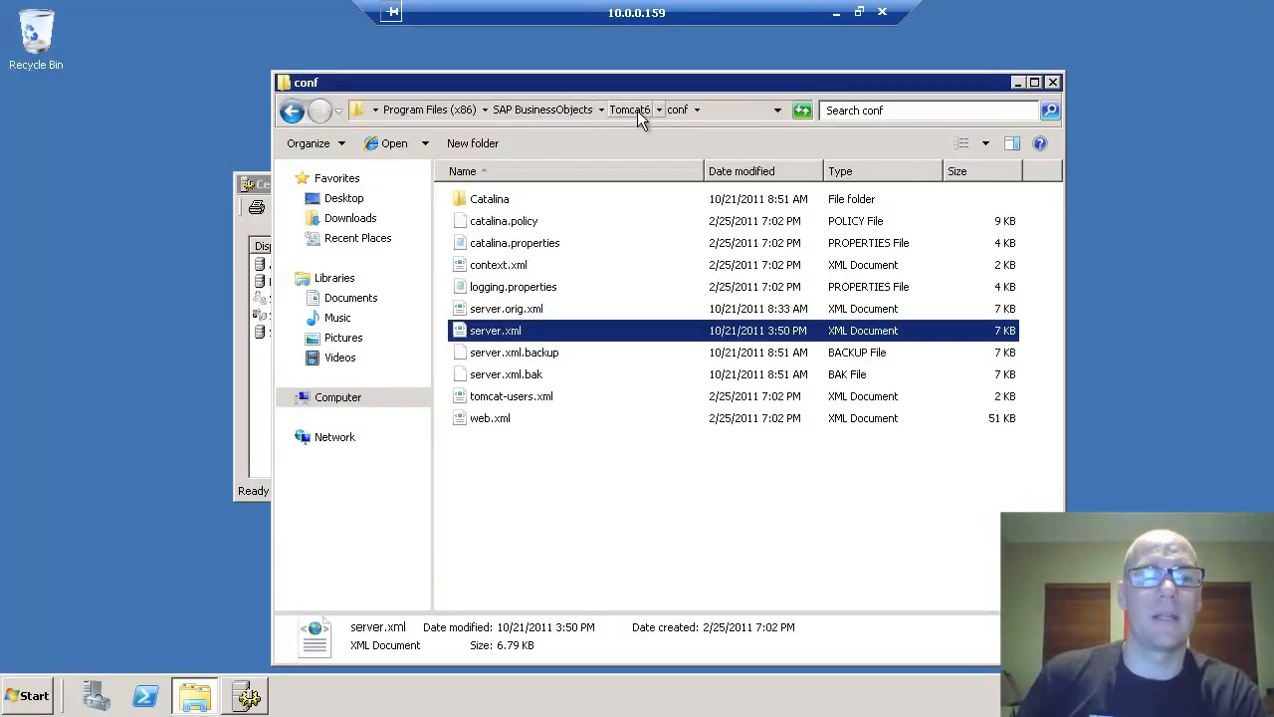
left_click(637, 111)
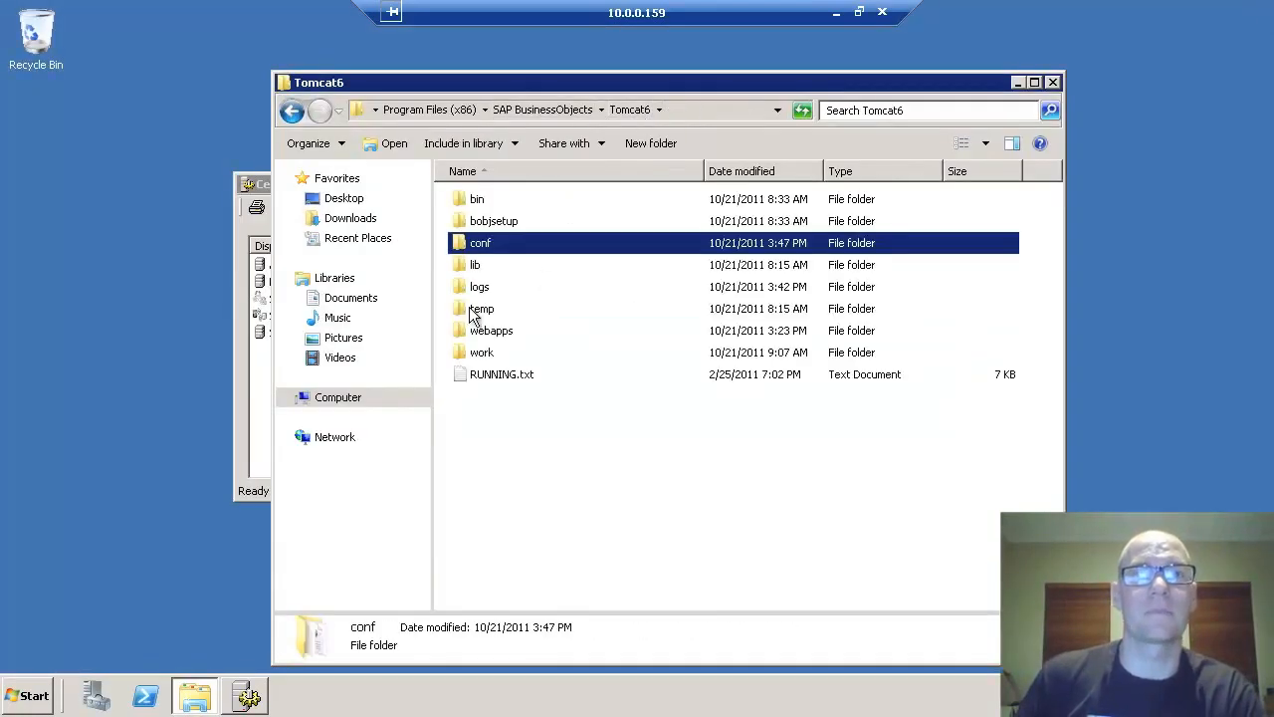
double_click(497, 332)
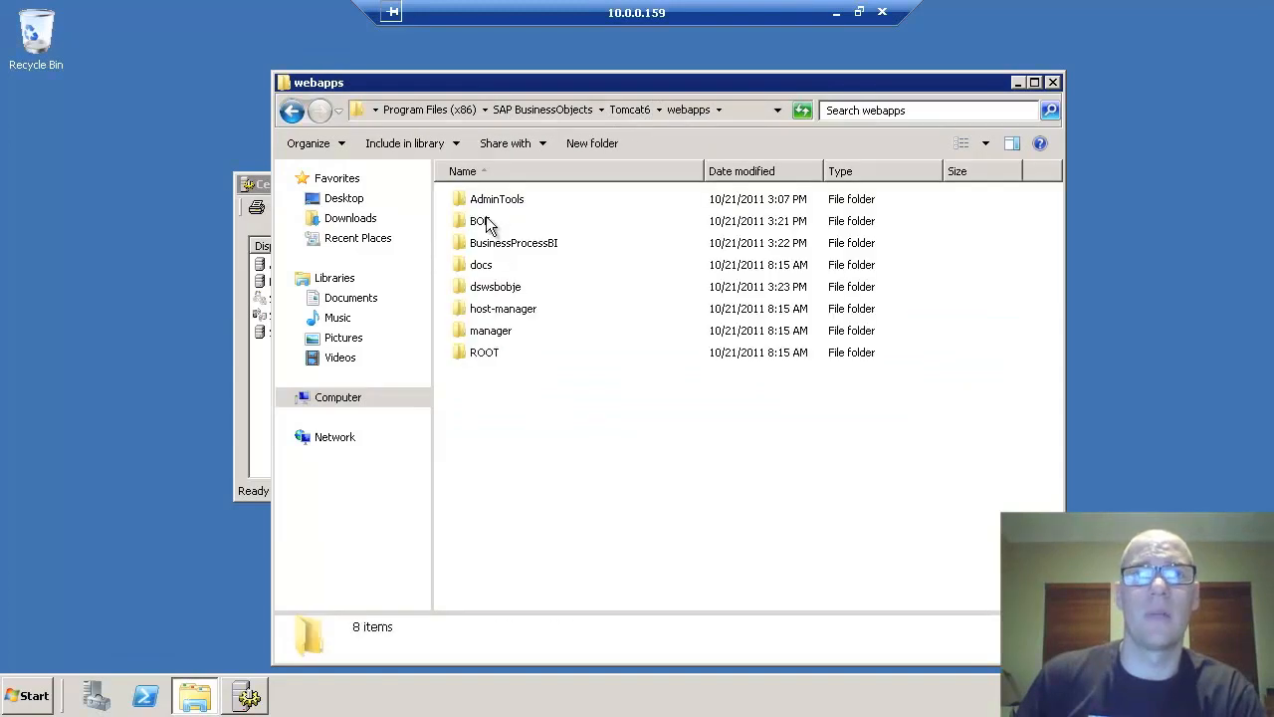
double_click(487, 220)
double_click(500, 221)
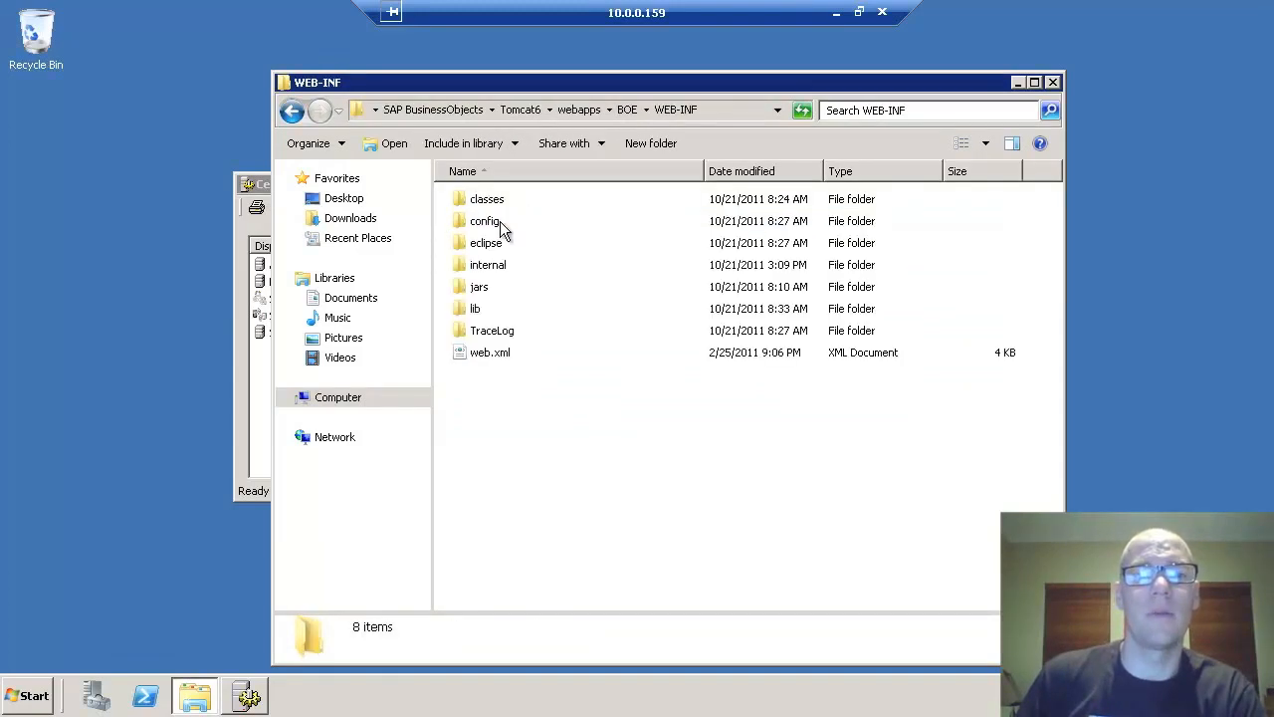
double_click(502, 221)
double_click(492, 197)
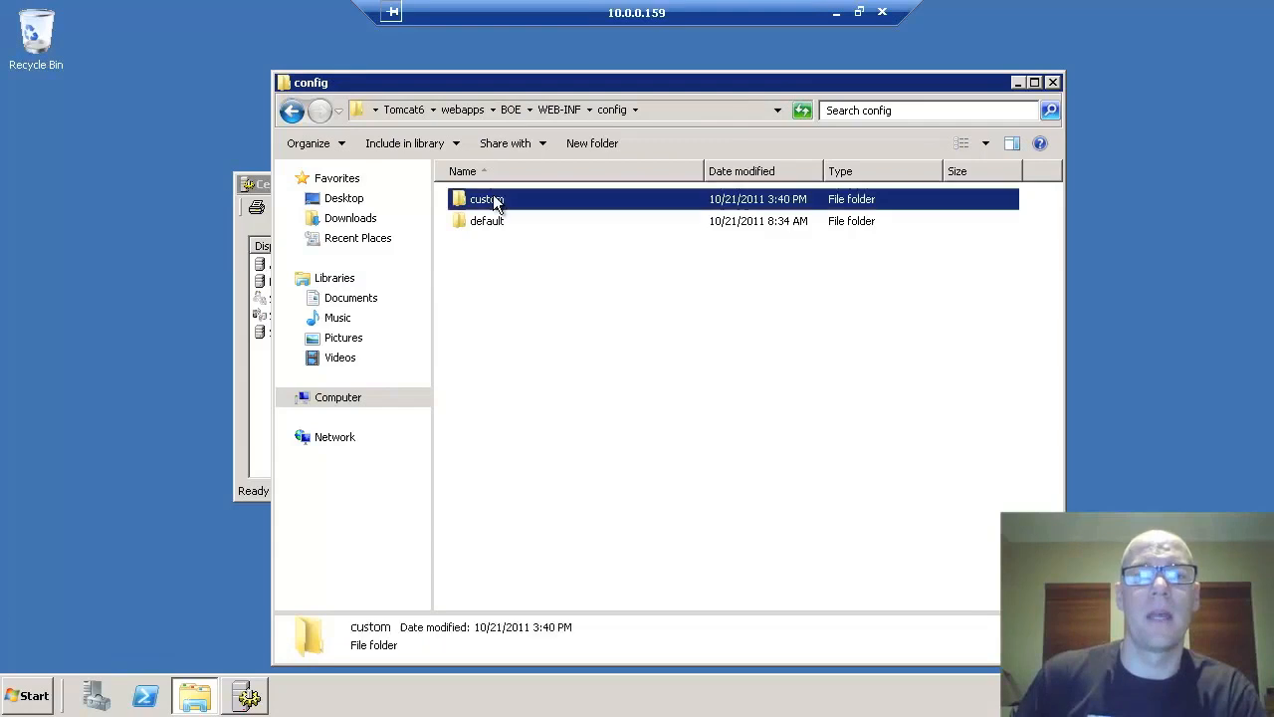
- Create a new text document named global.properties, accepting the extension change
right_click(484, 265)
mouse_move(583, 467)
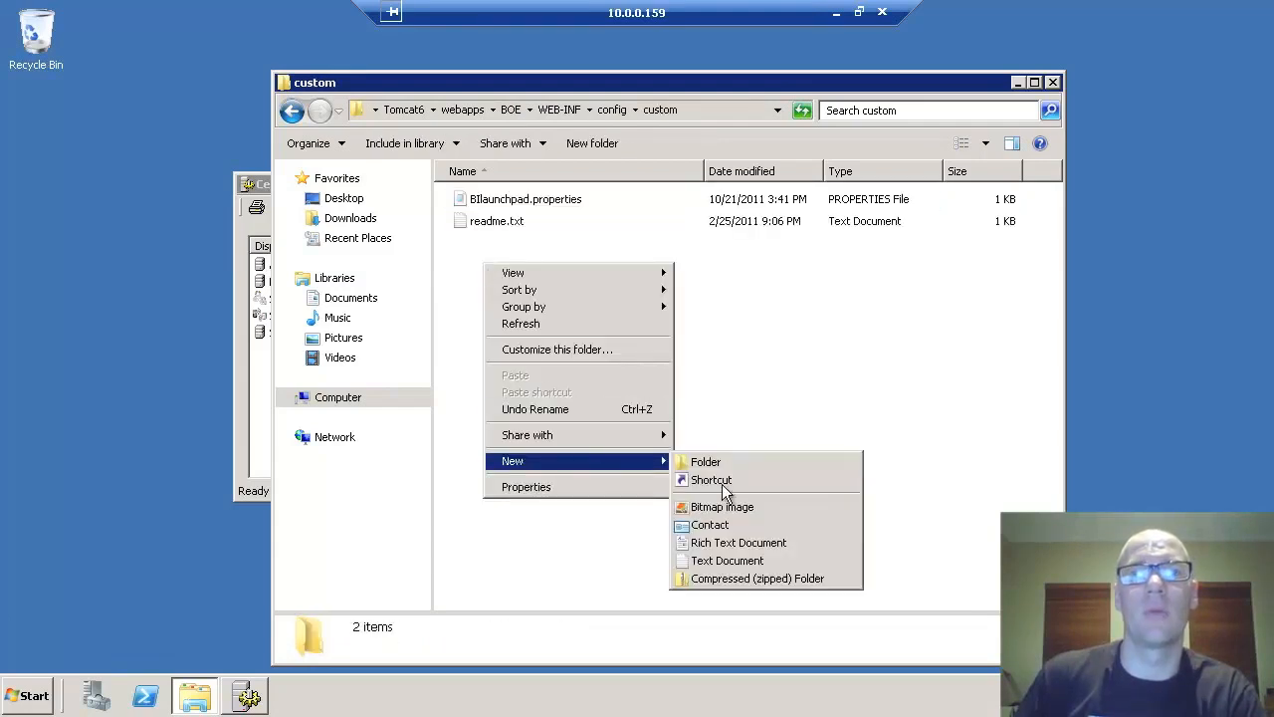
left_click(727, 557)
type("global.txt")
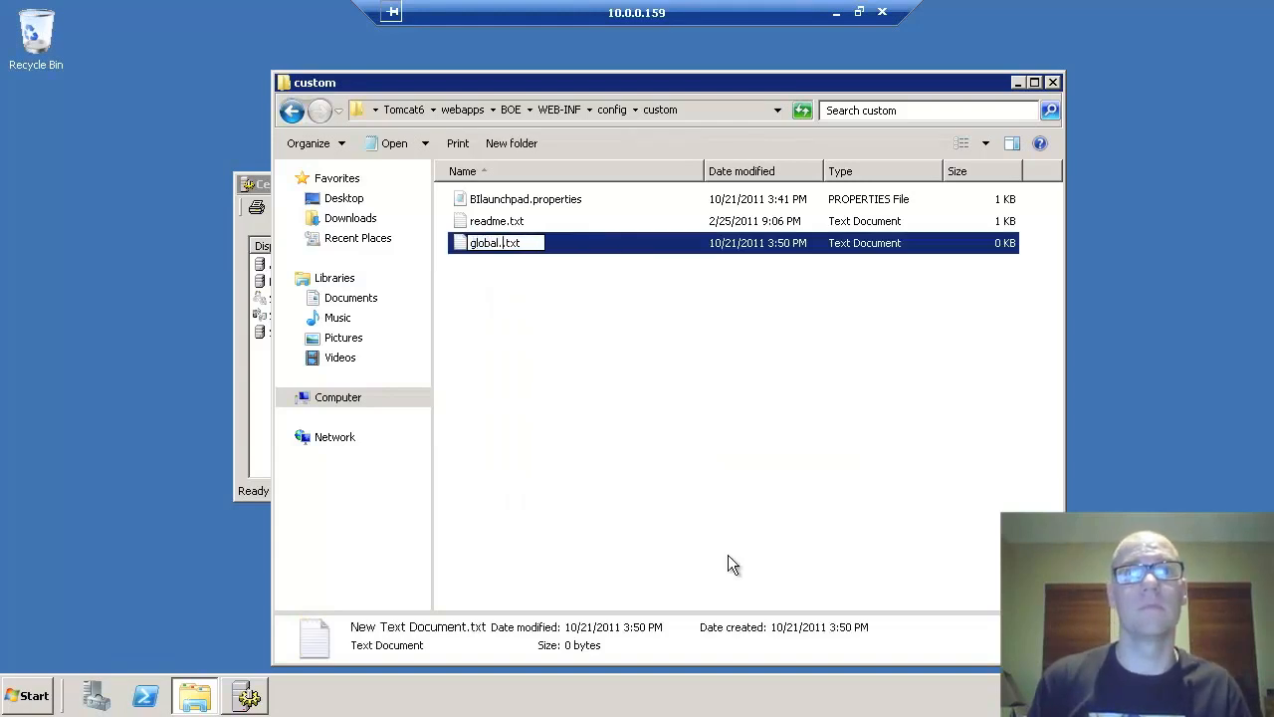
key("Delete")
key("Delete")
key("Delete")
type("pr")
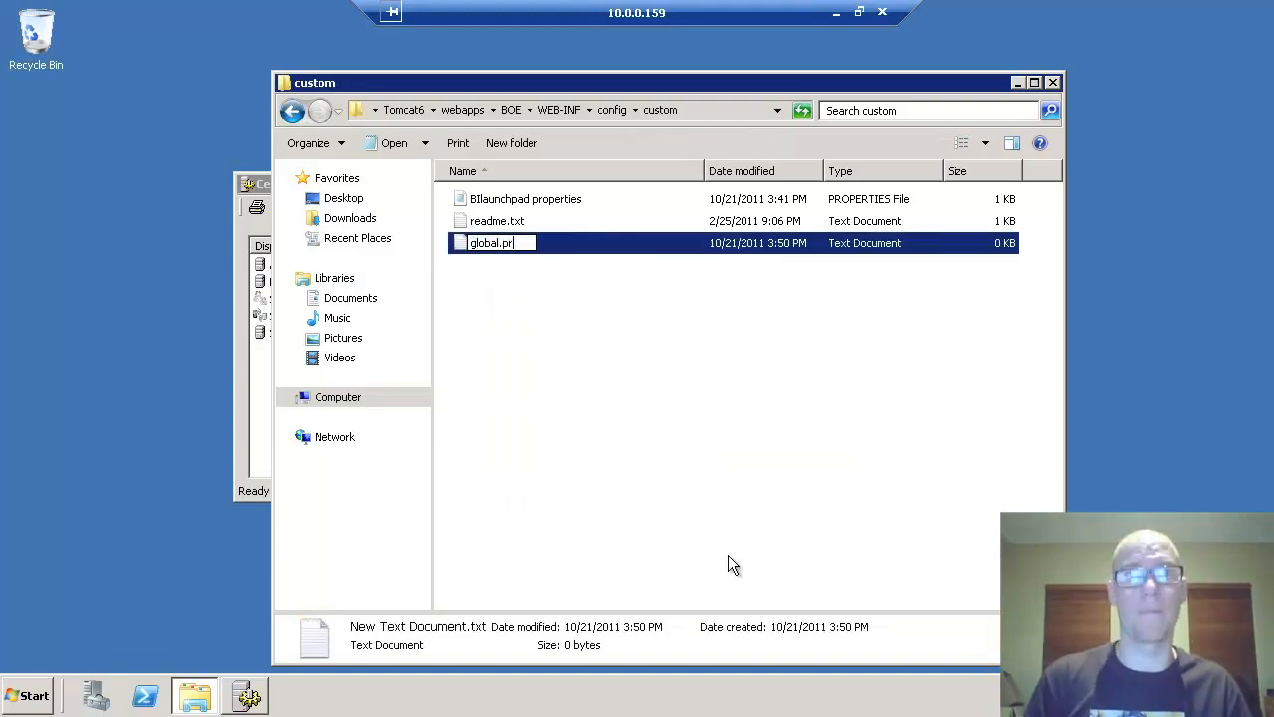
type("operties")
key("Return")
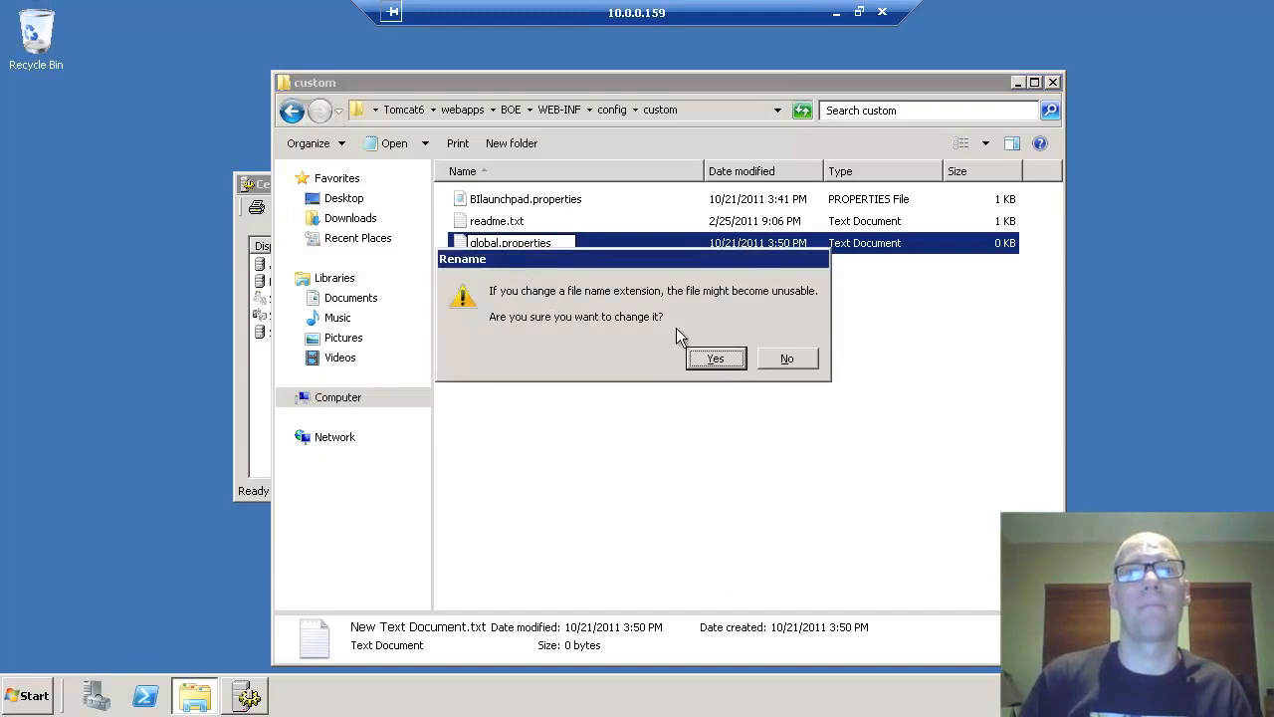
left_click(714, 359)
right_click(491, 220)
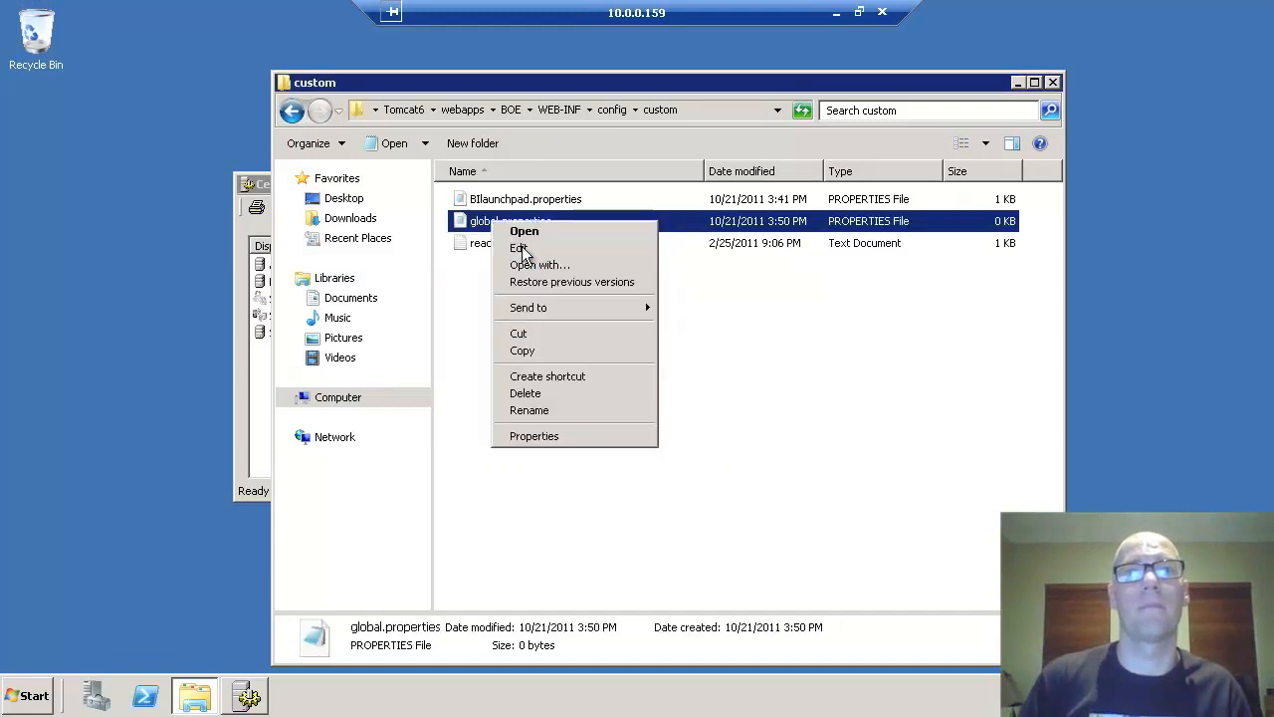
- Enter sso.enabled, siteminder.enabled=false, vintela.enabled=true, idm.realm=DOMAIN.INTERNAL and idm.princ in global.properties
left_click(524, 249)
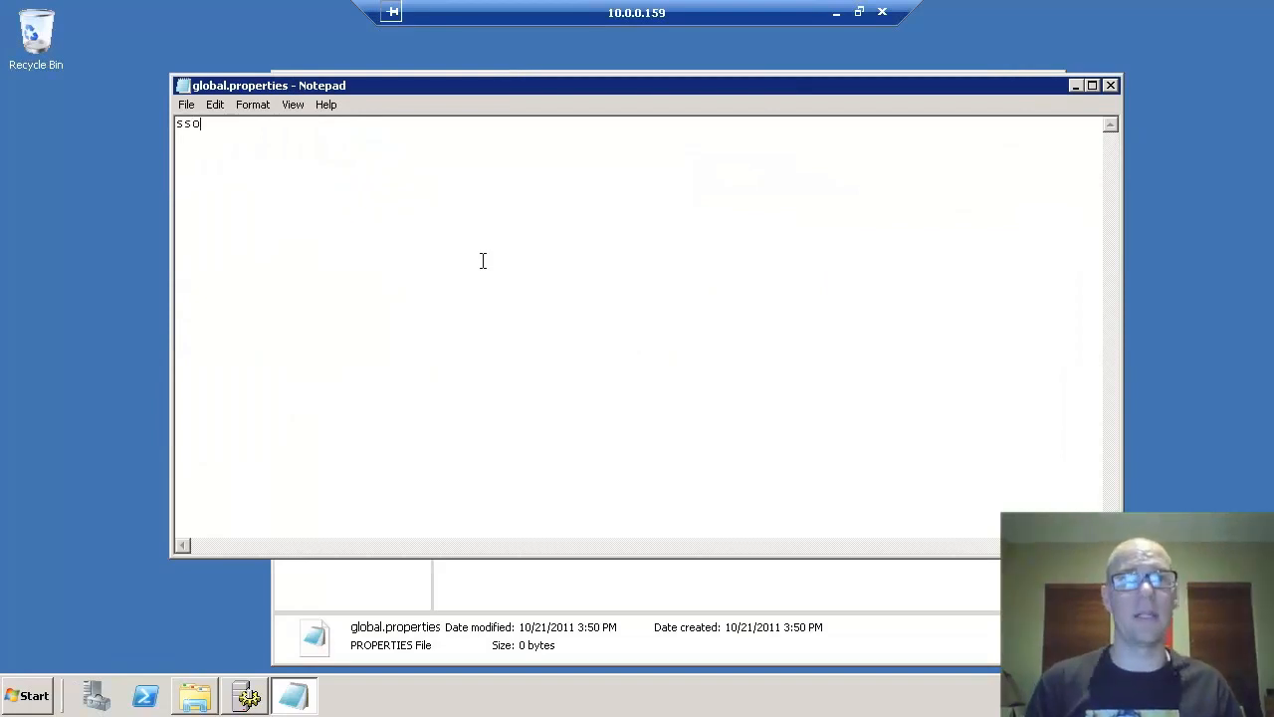
type("sso.enabled=true")
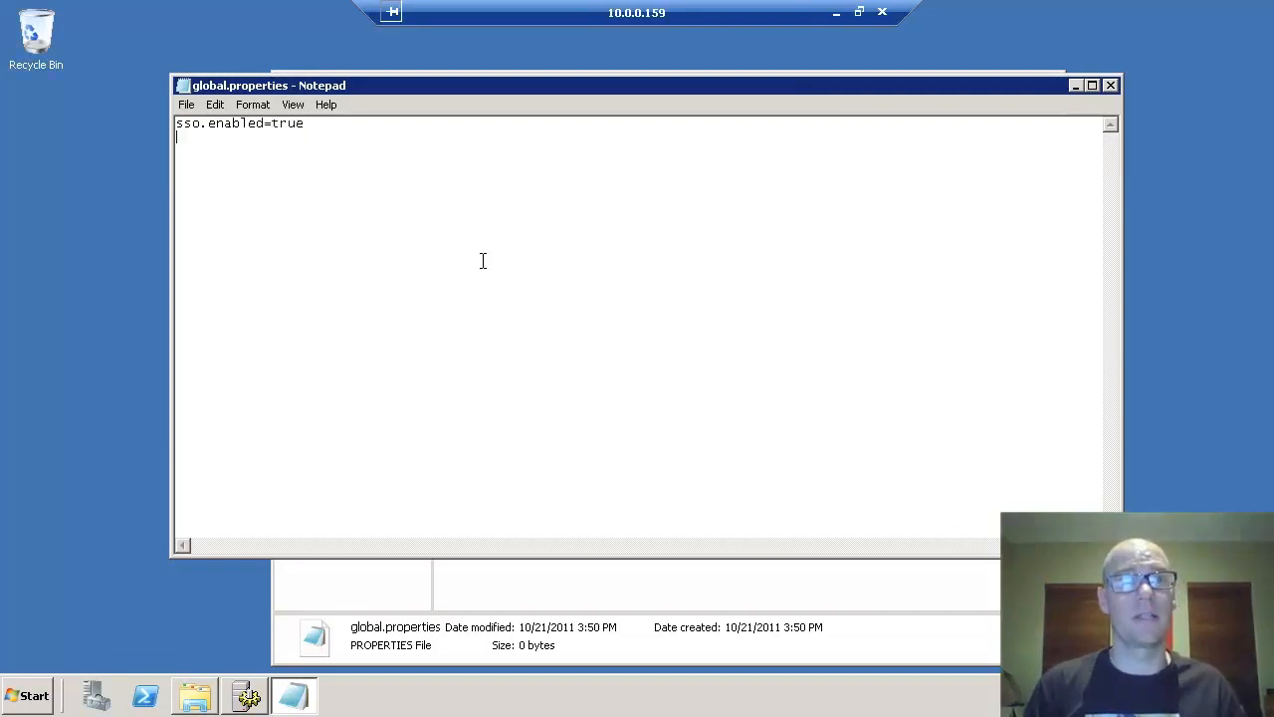
type("s")
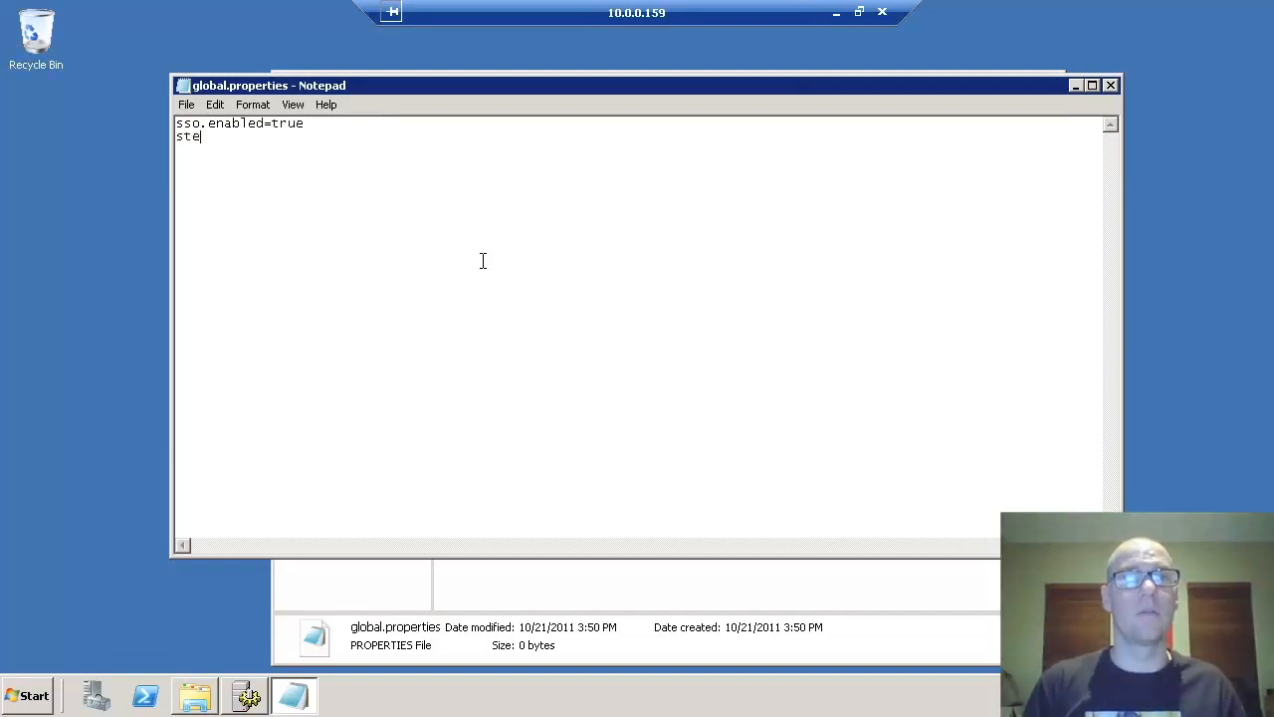
type("ote,omder")
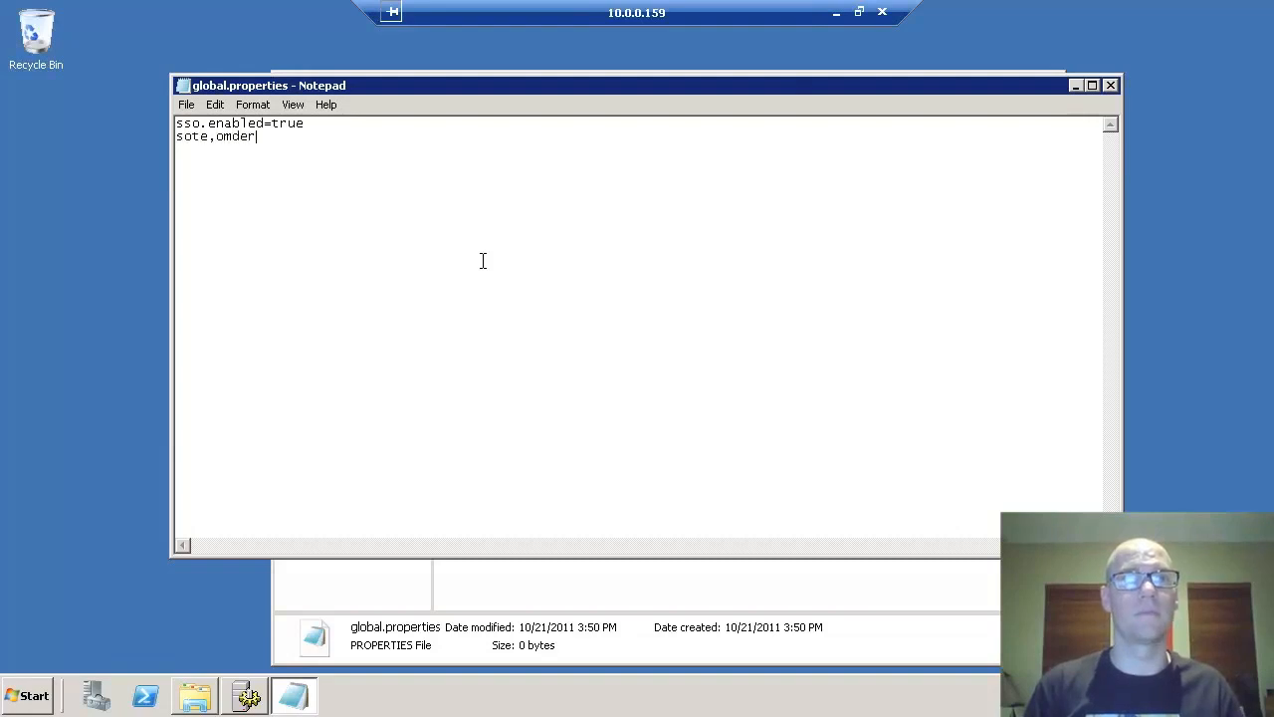
key("shift+Home")
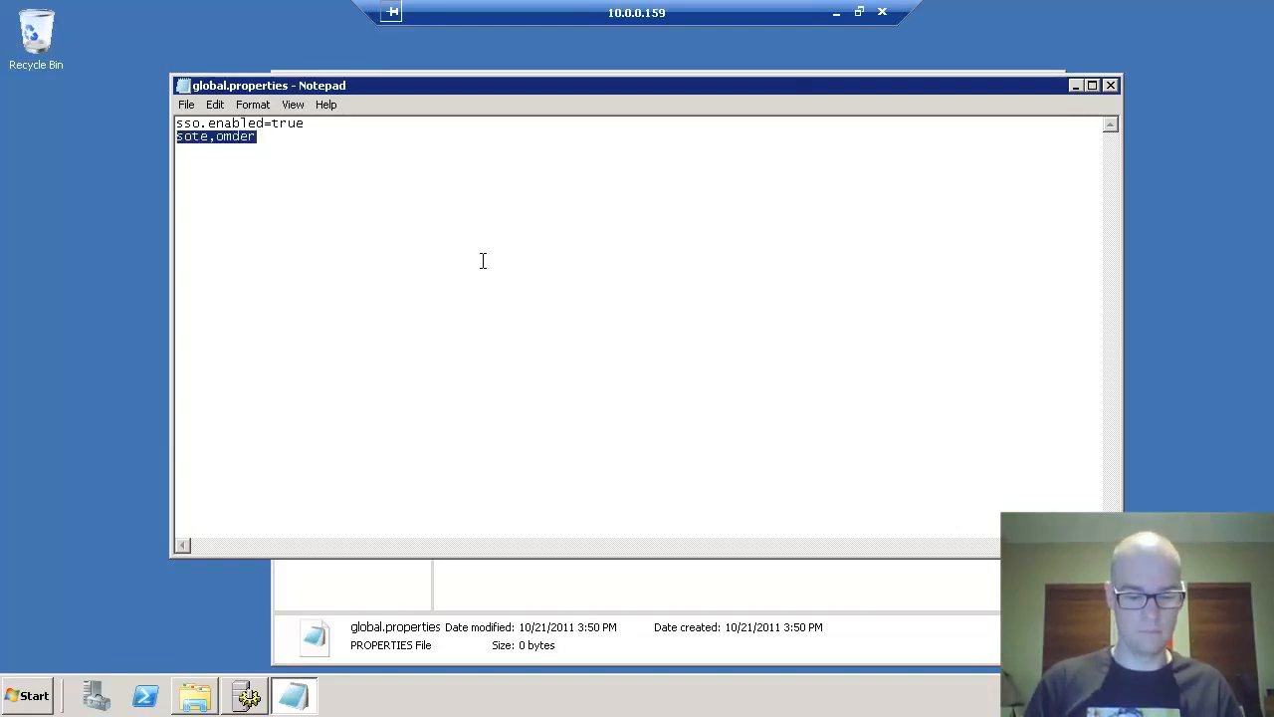
type("siteminder.")
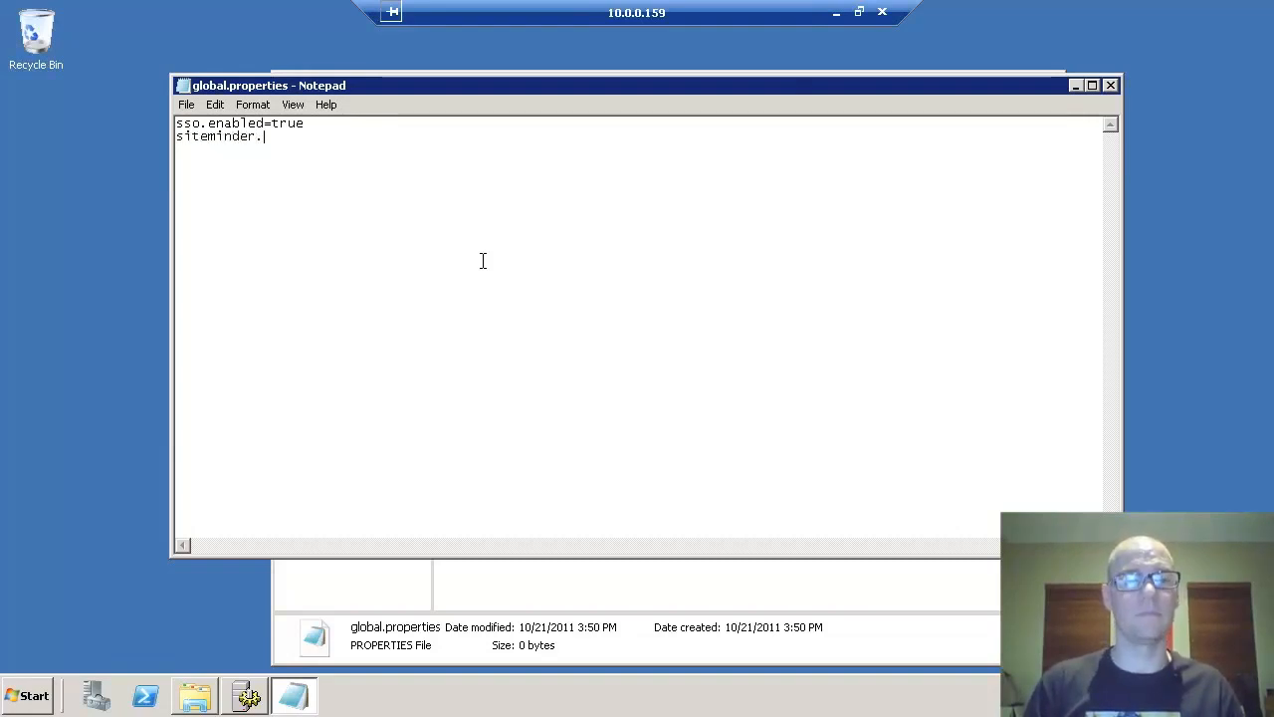
type("enabled=false")
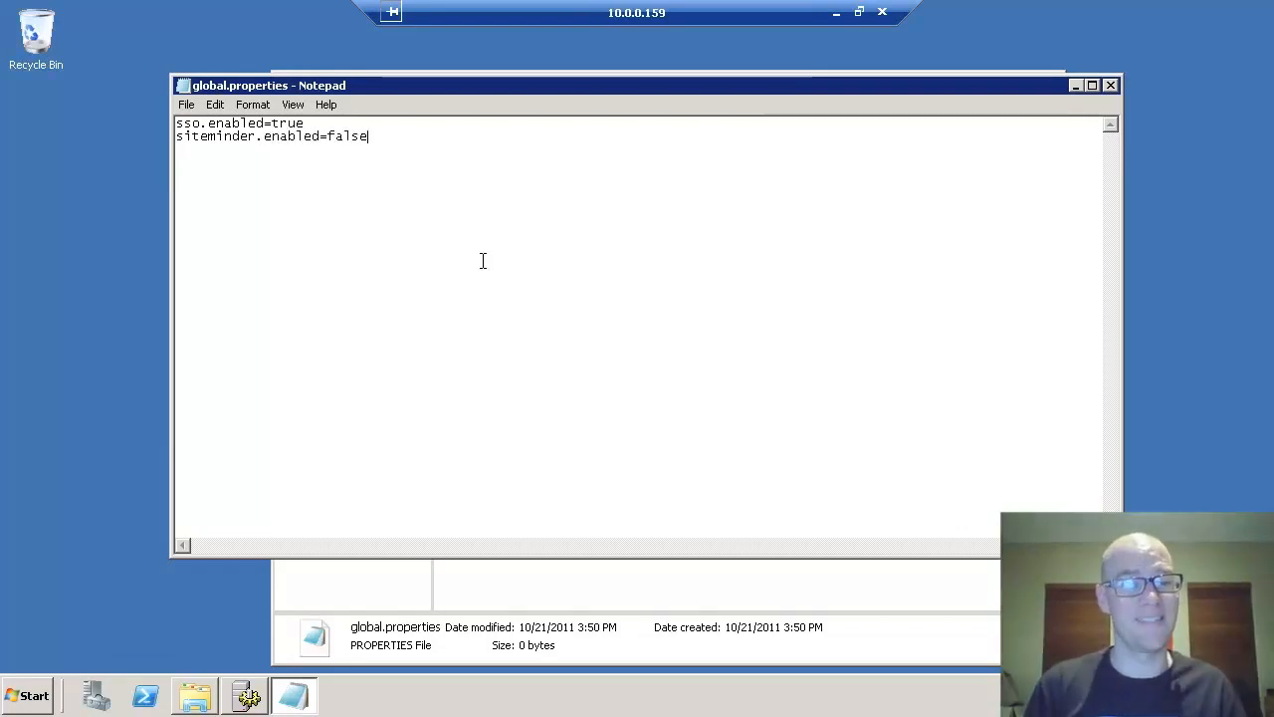
type("vn")
type("ntela.enabled=true")
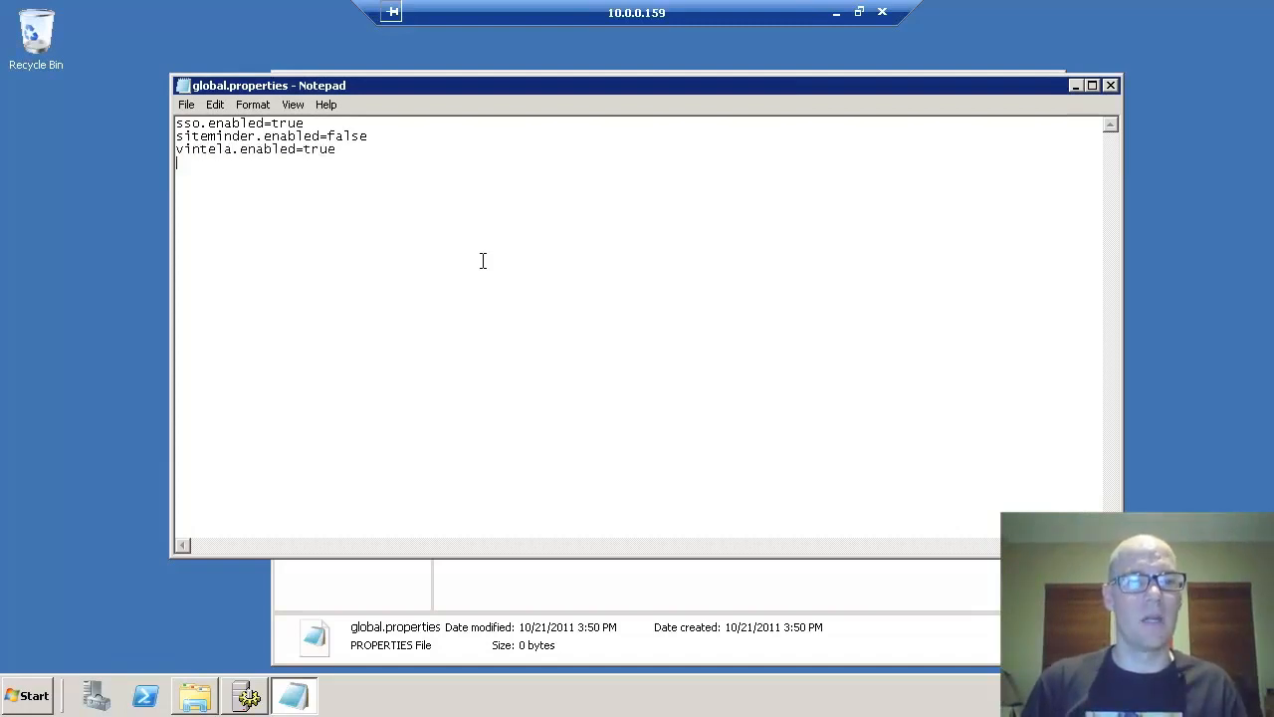
type("idm.realm")
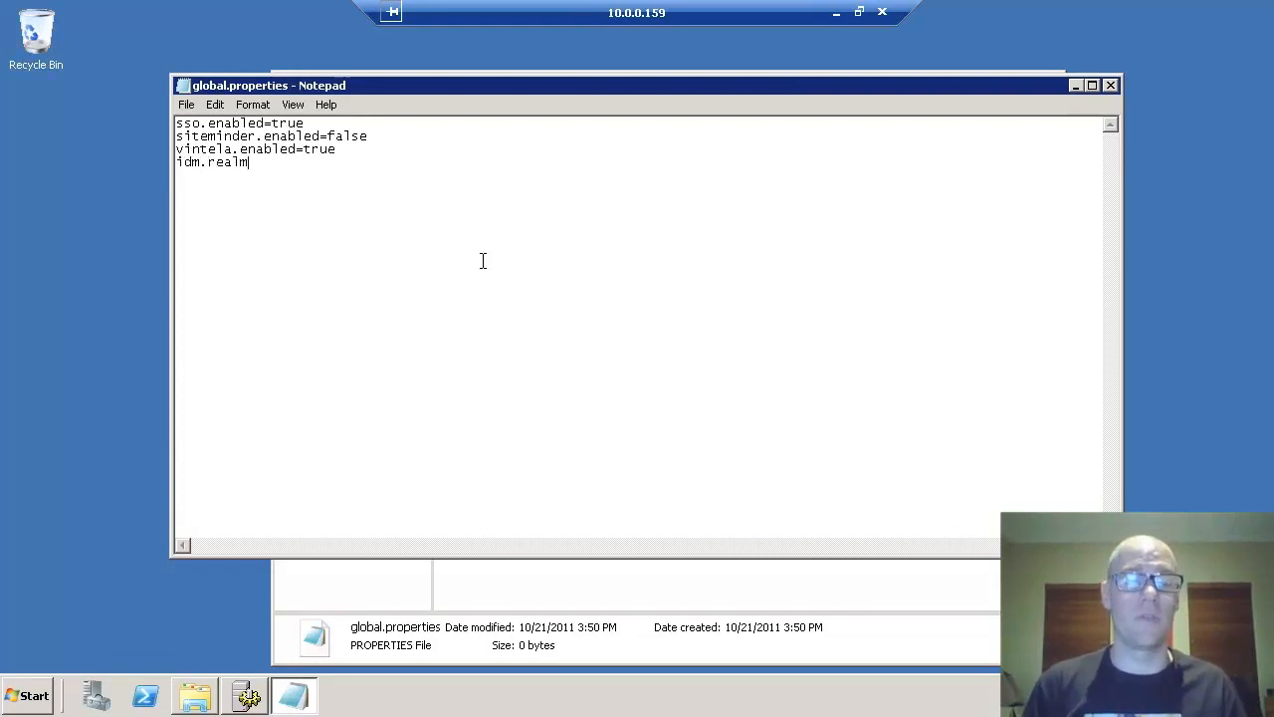
type("=DOM")
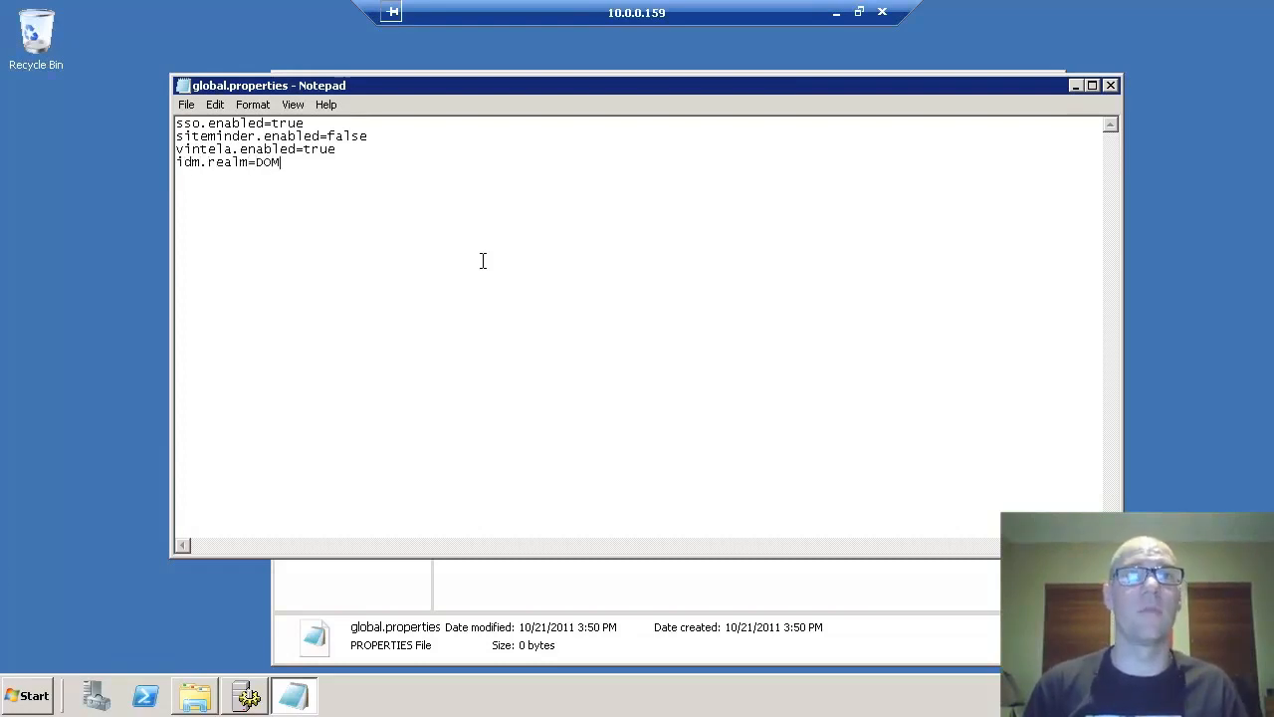
type("AIN.INTERNAL ")
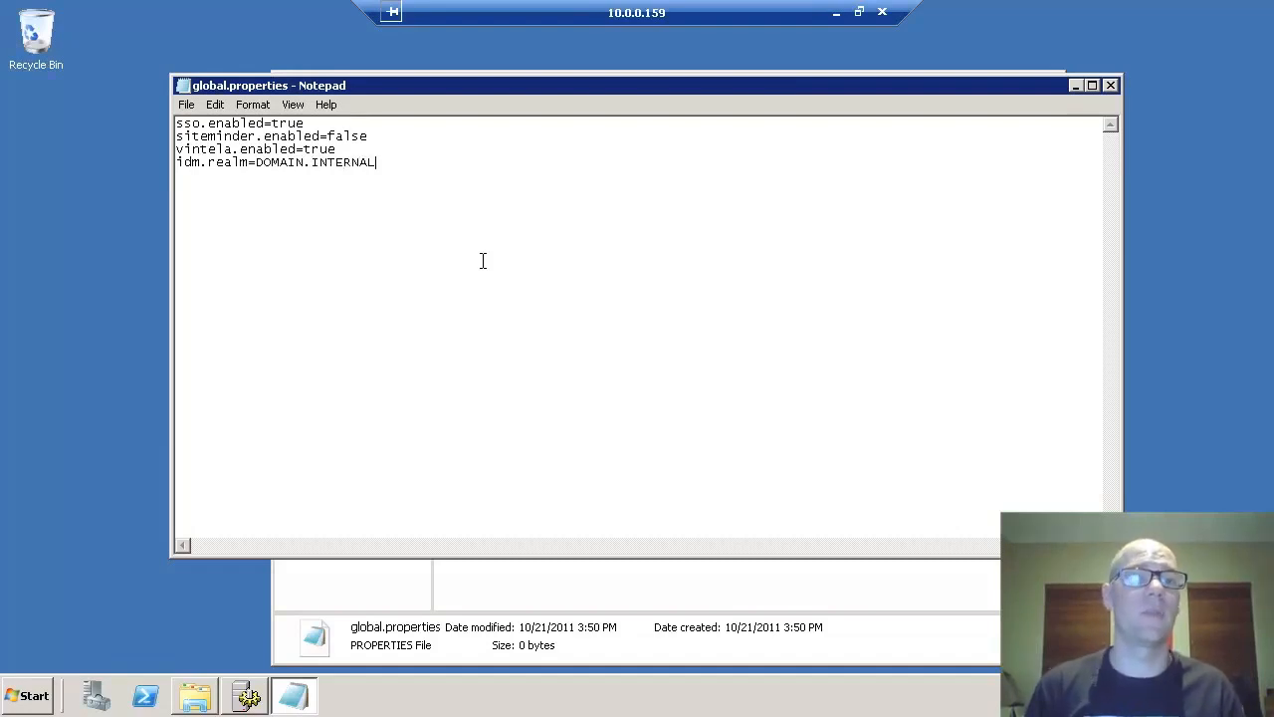
type("idm.princ")
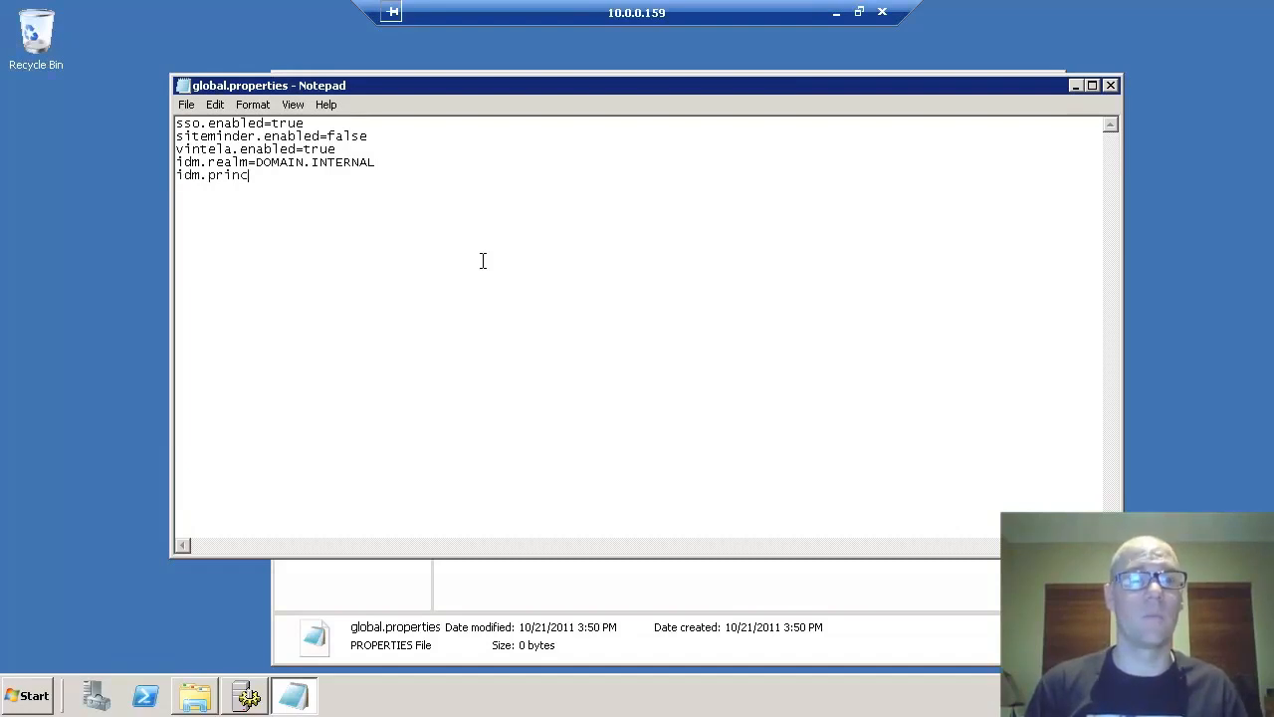
type("=biservice")
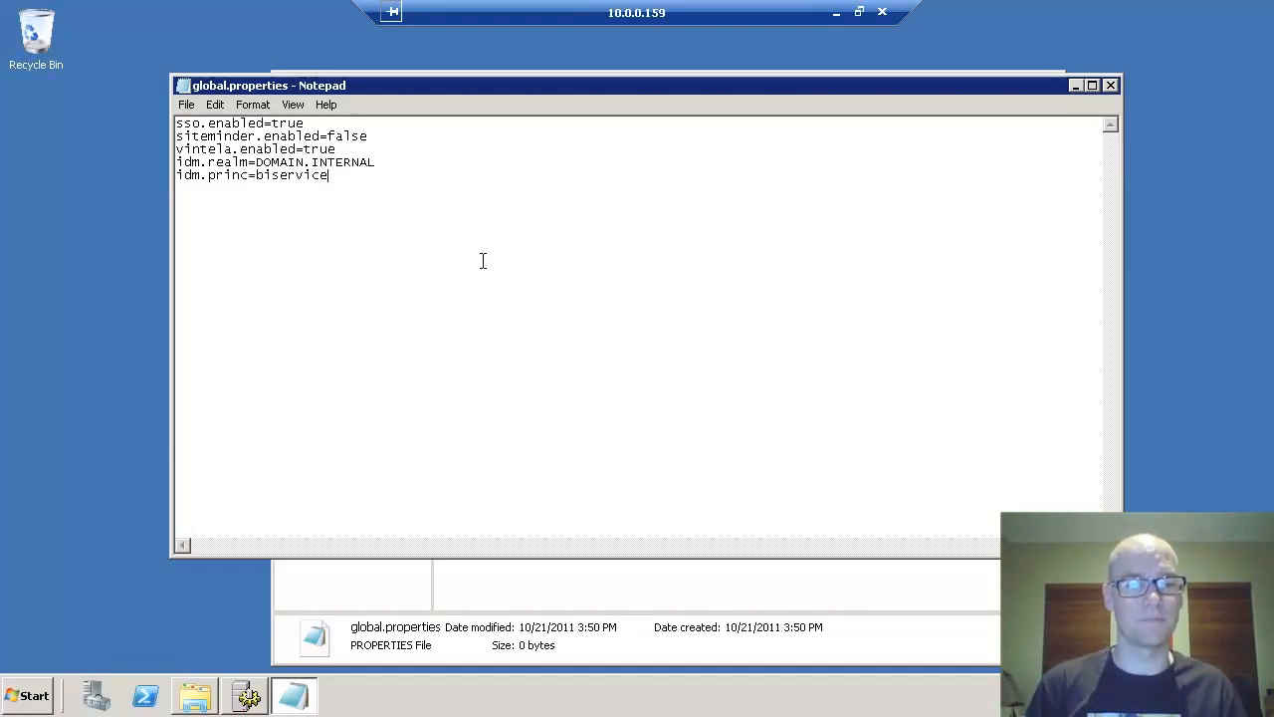
- Add idm.allowUnsecured=true, idm.allowNTLM=false and logger lines using error-log.properties, then save and close
key("Return")
type("idm.allow")
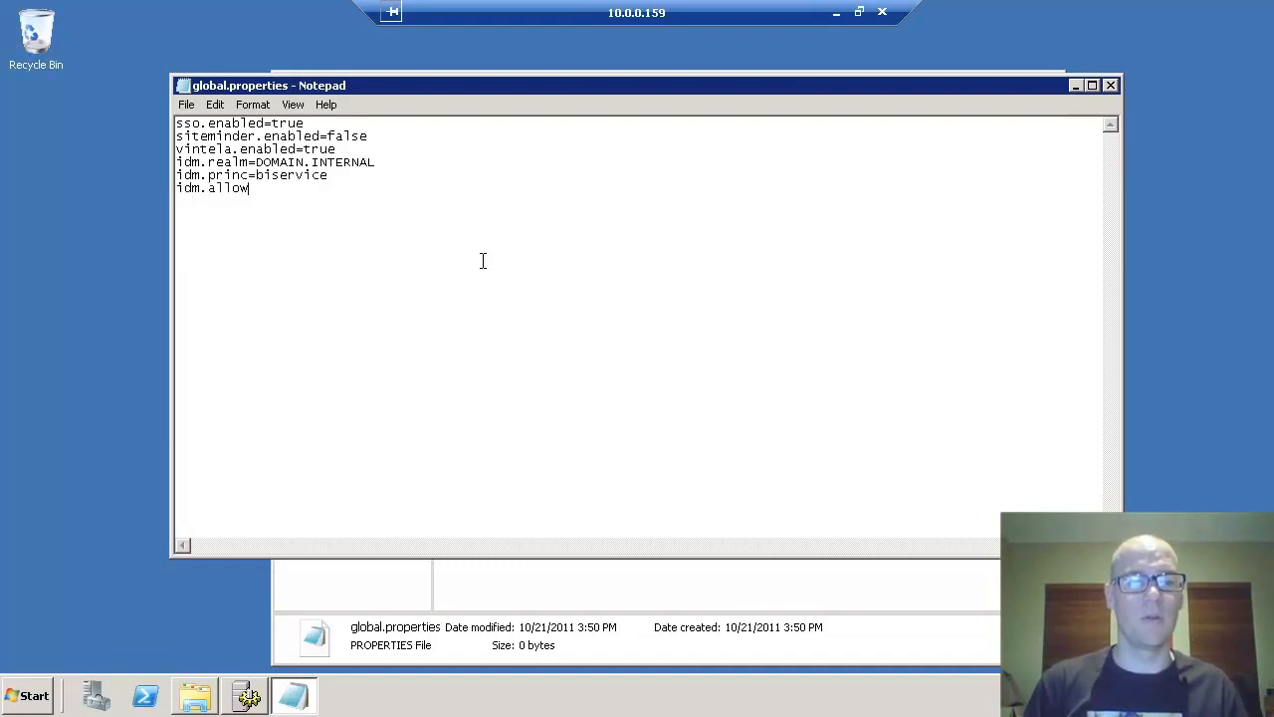
type("Unsecured=")
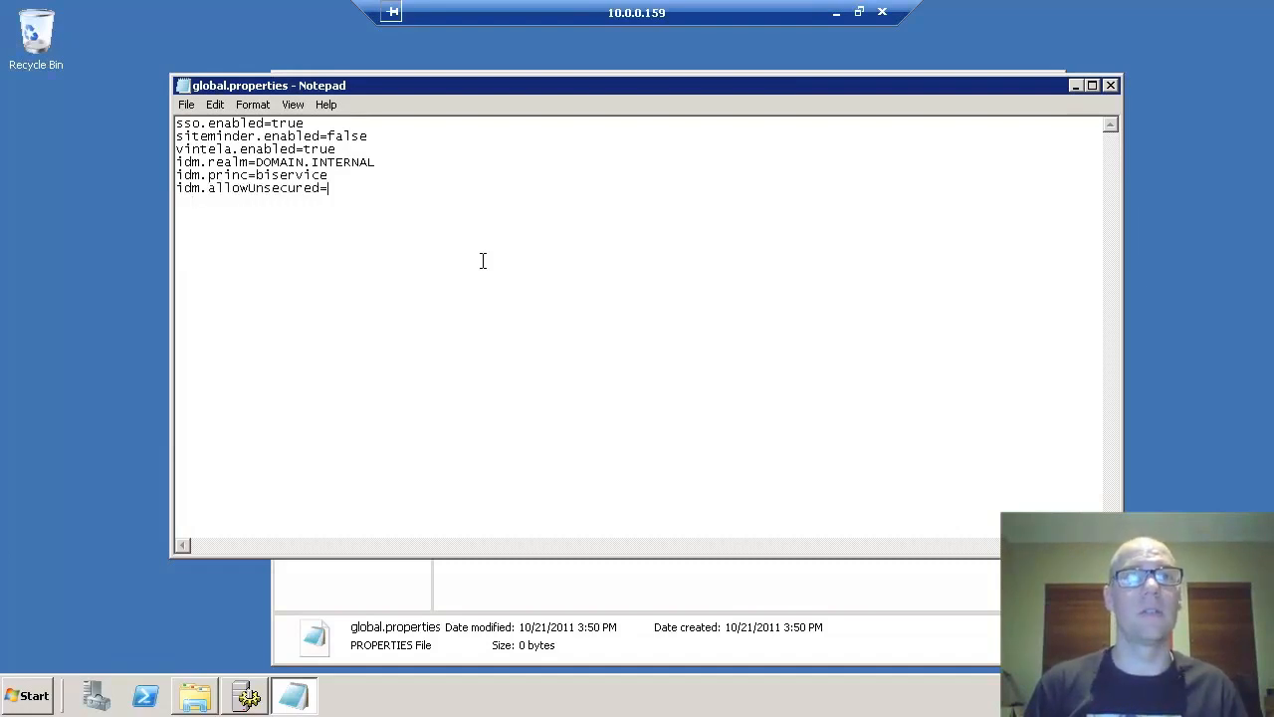
type("true ")
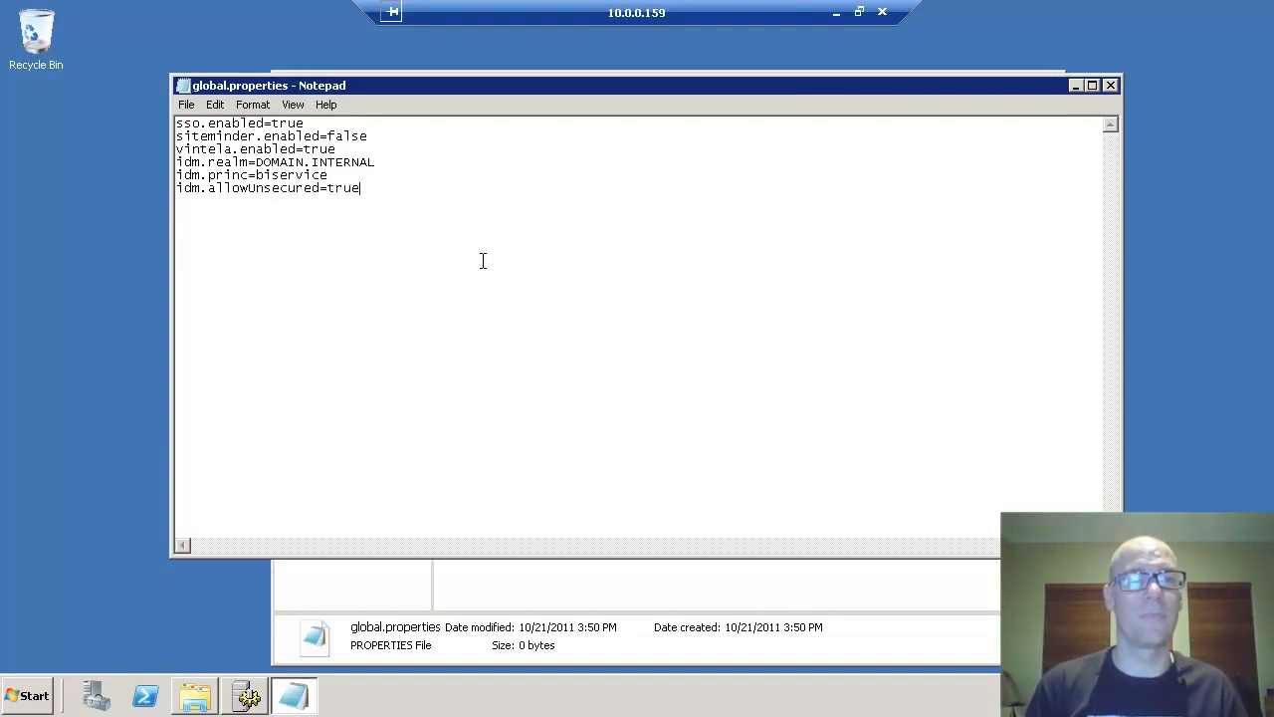
type("idm.allo")
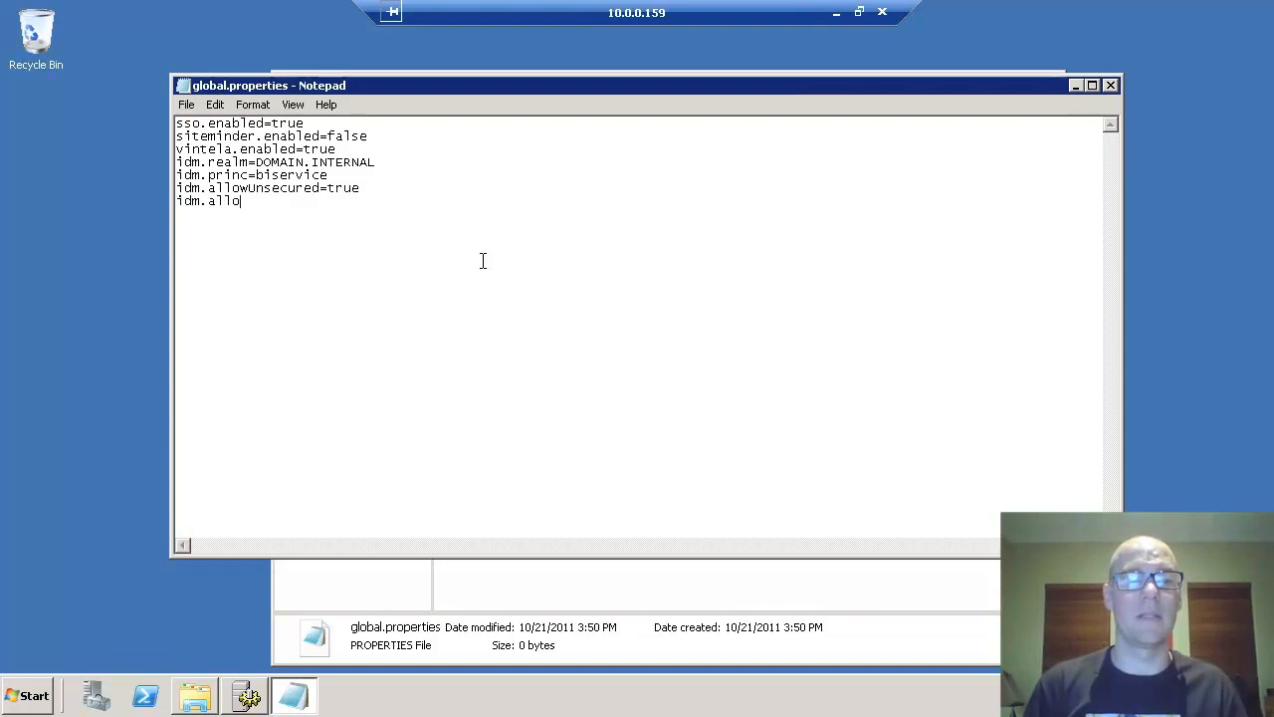
type("w")
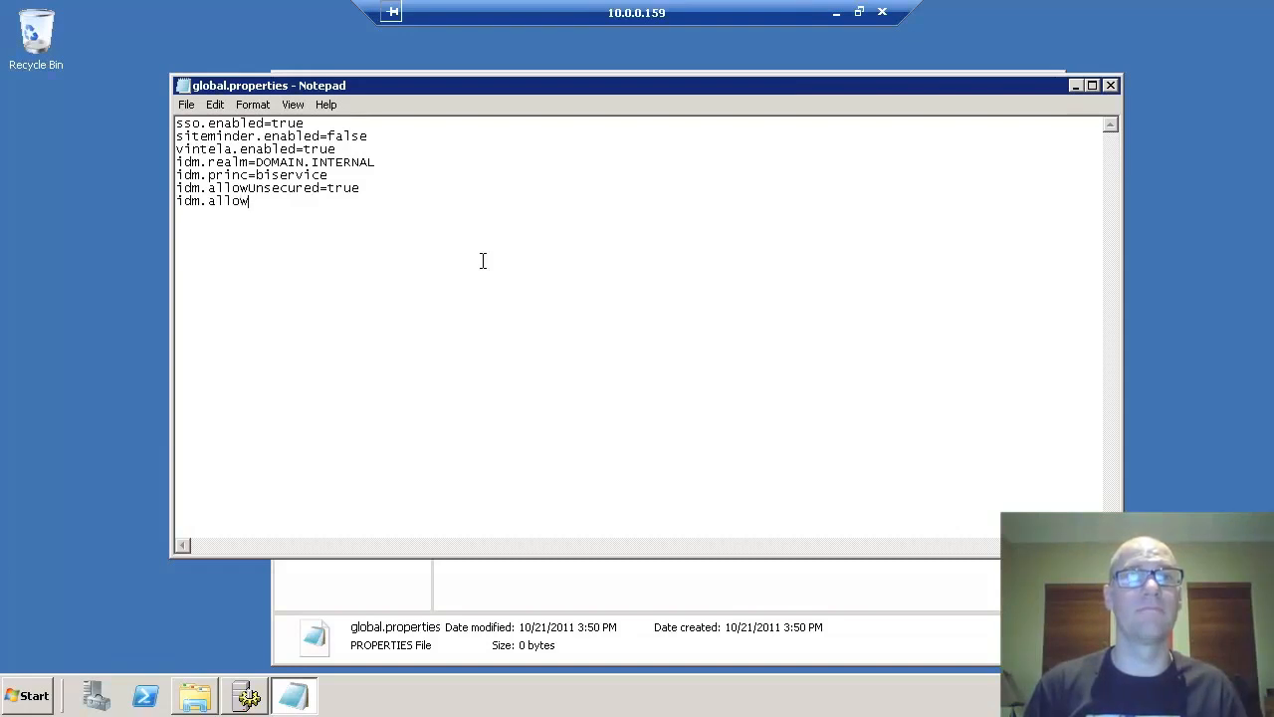
type("NTLM=false")
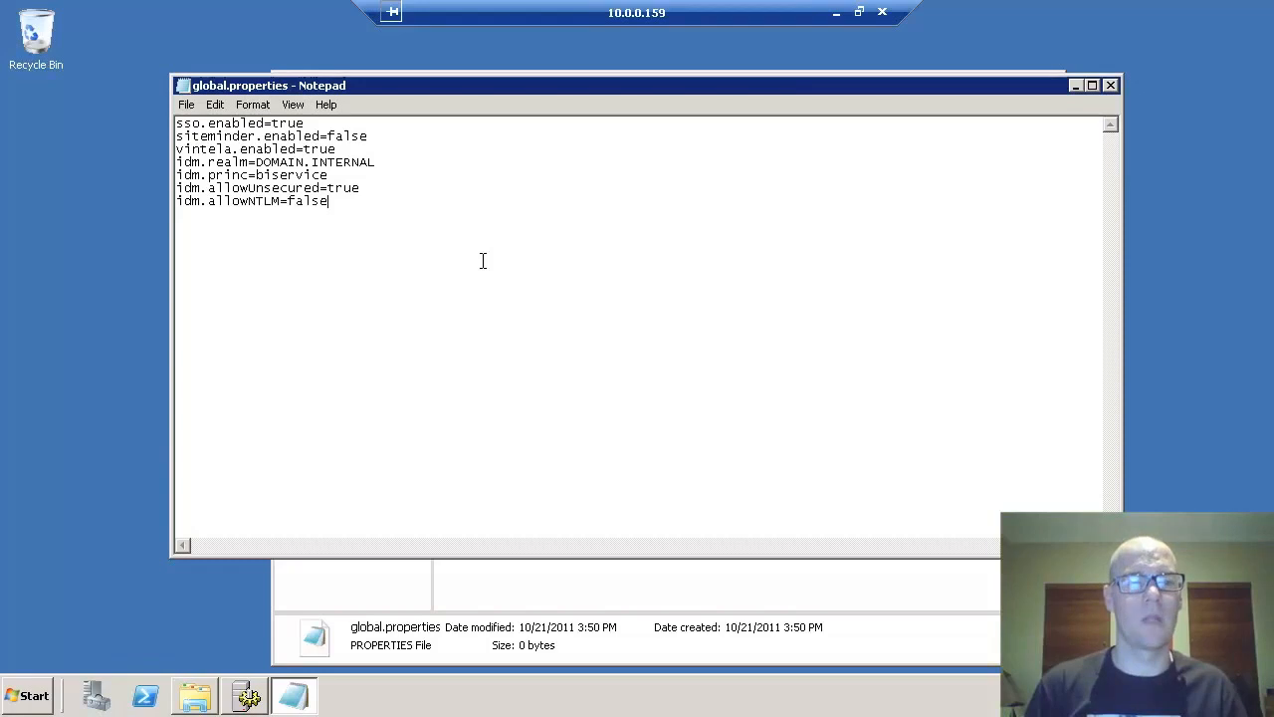
key("Return")
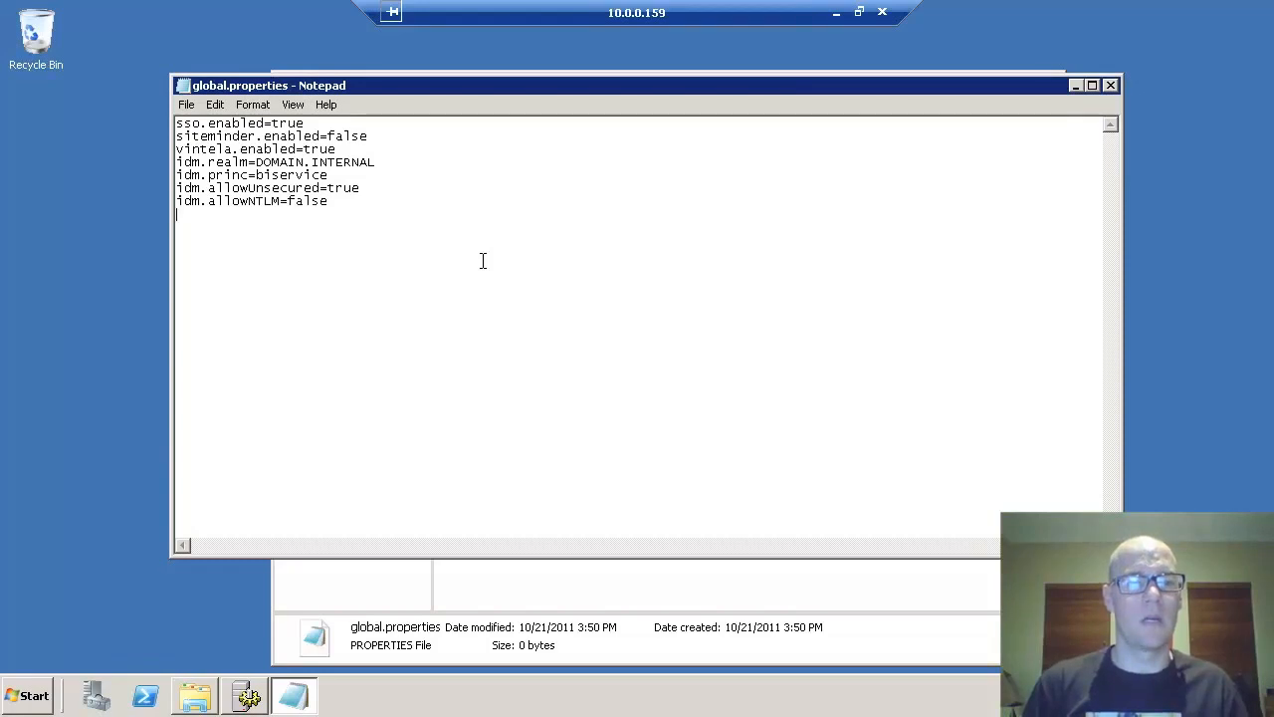
type("idm.logg")
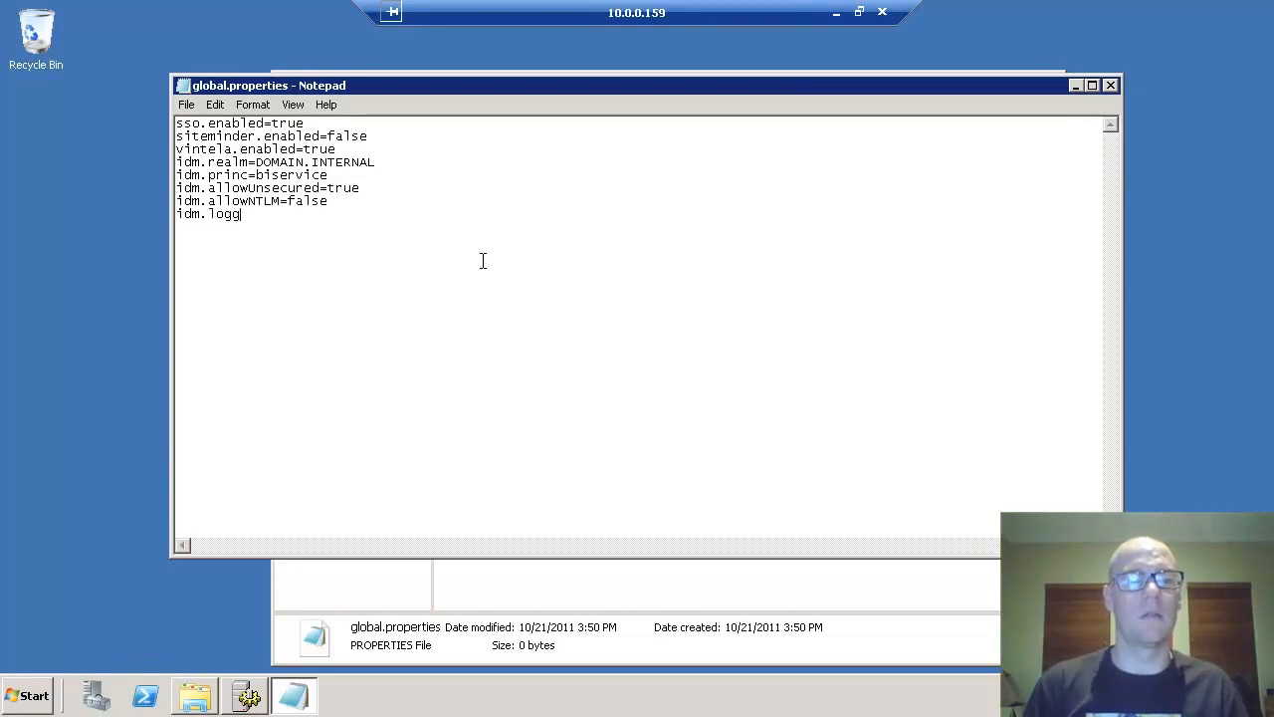
type("er.name=simpe;l")
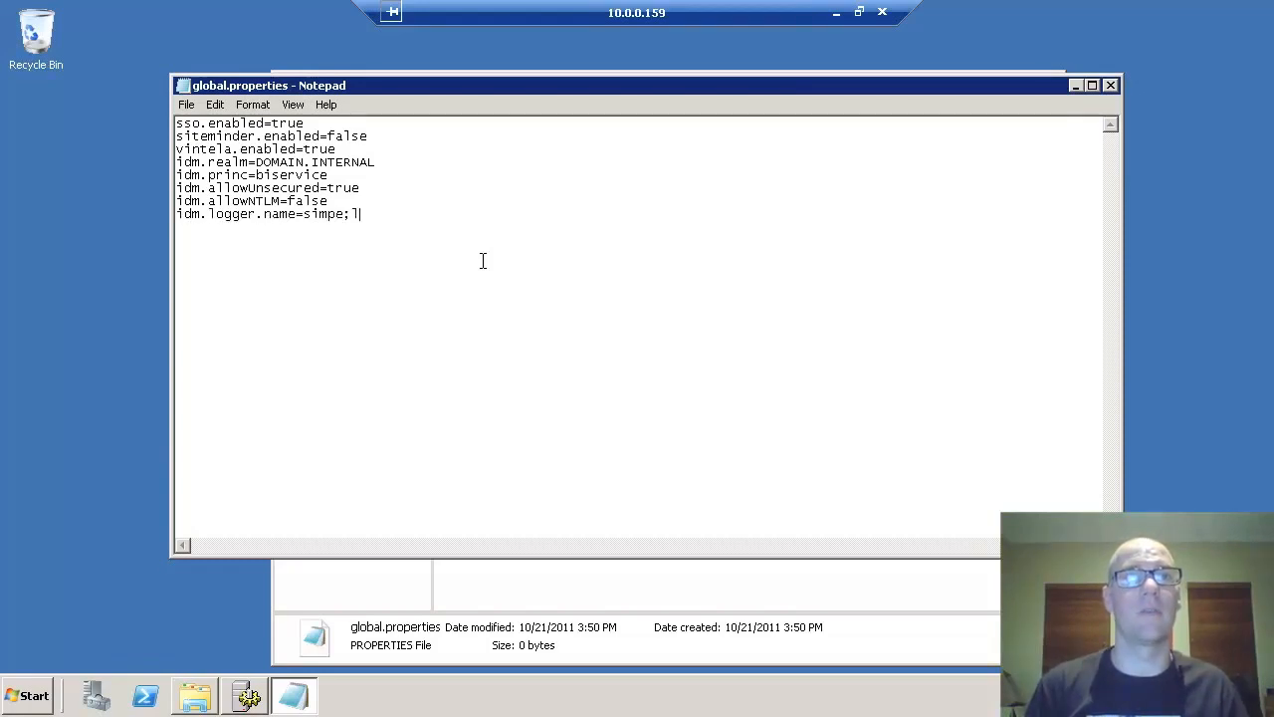
type("le")
type("idm.logger.props")
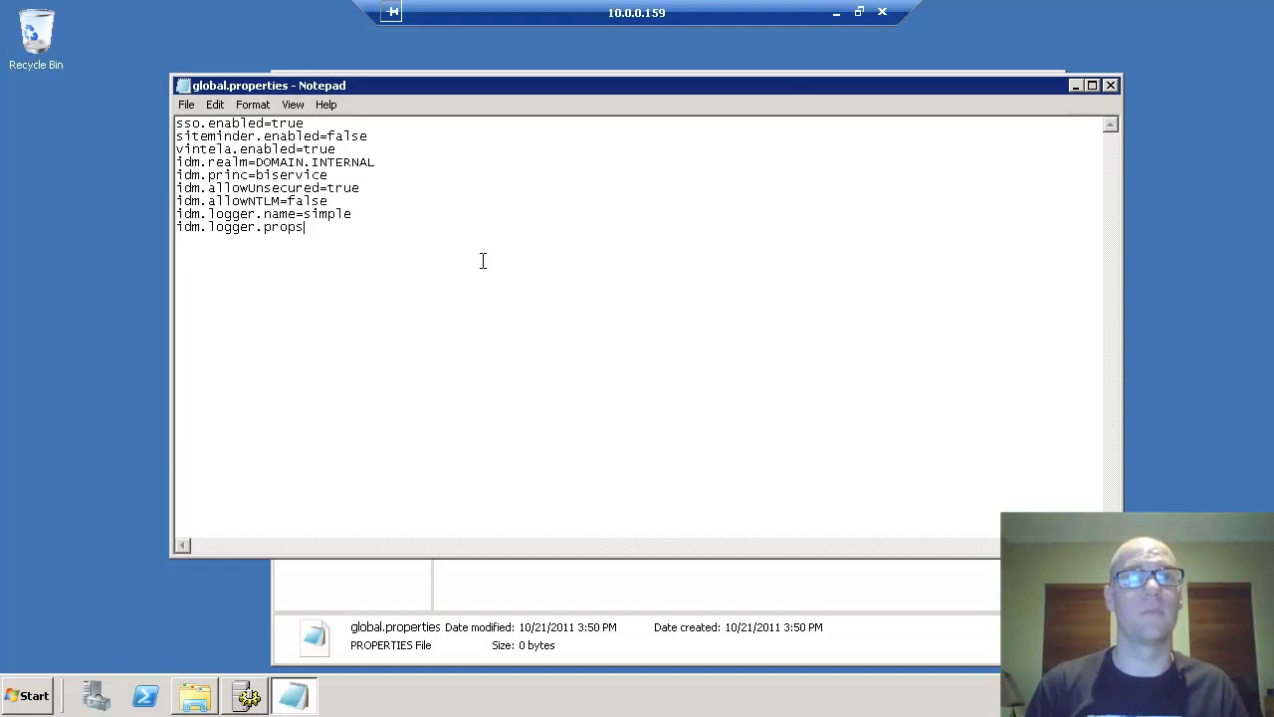
type("=error-log.")
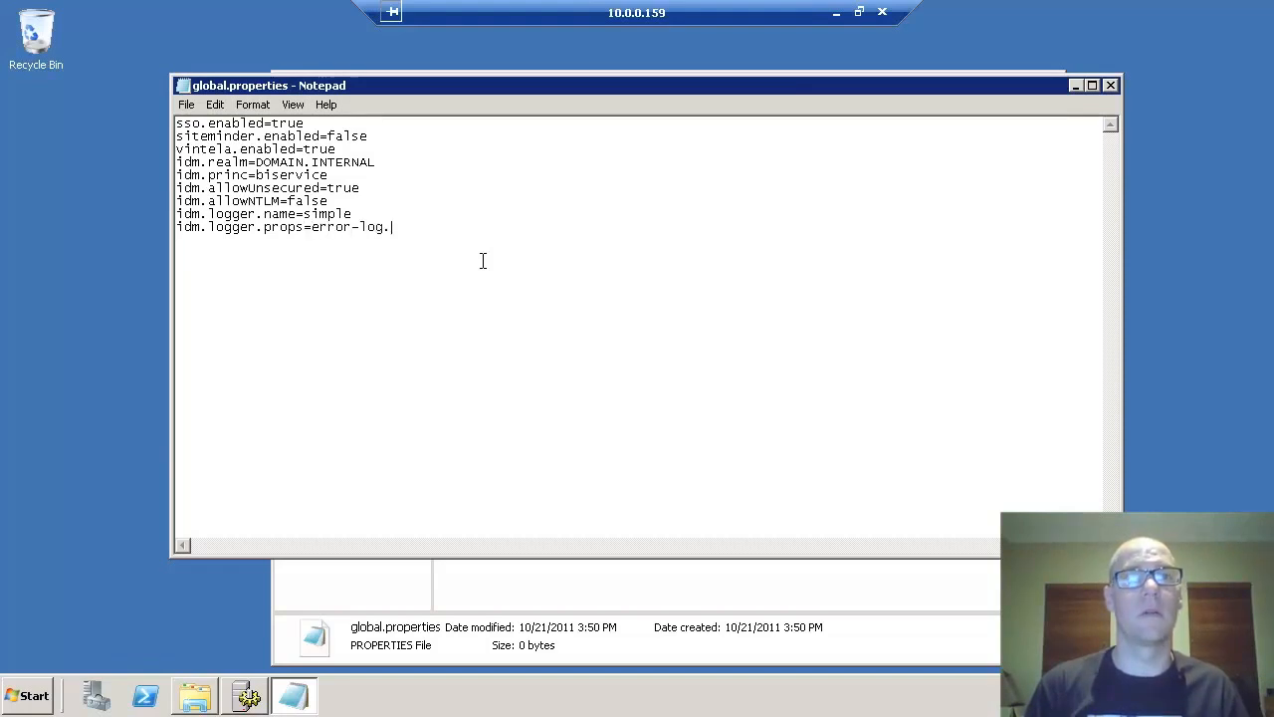
type("properties")
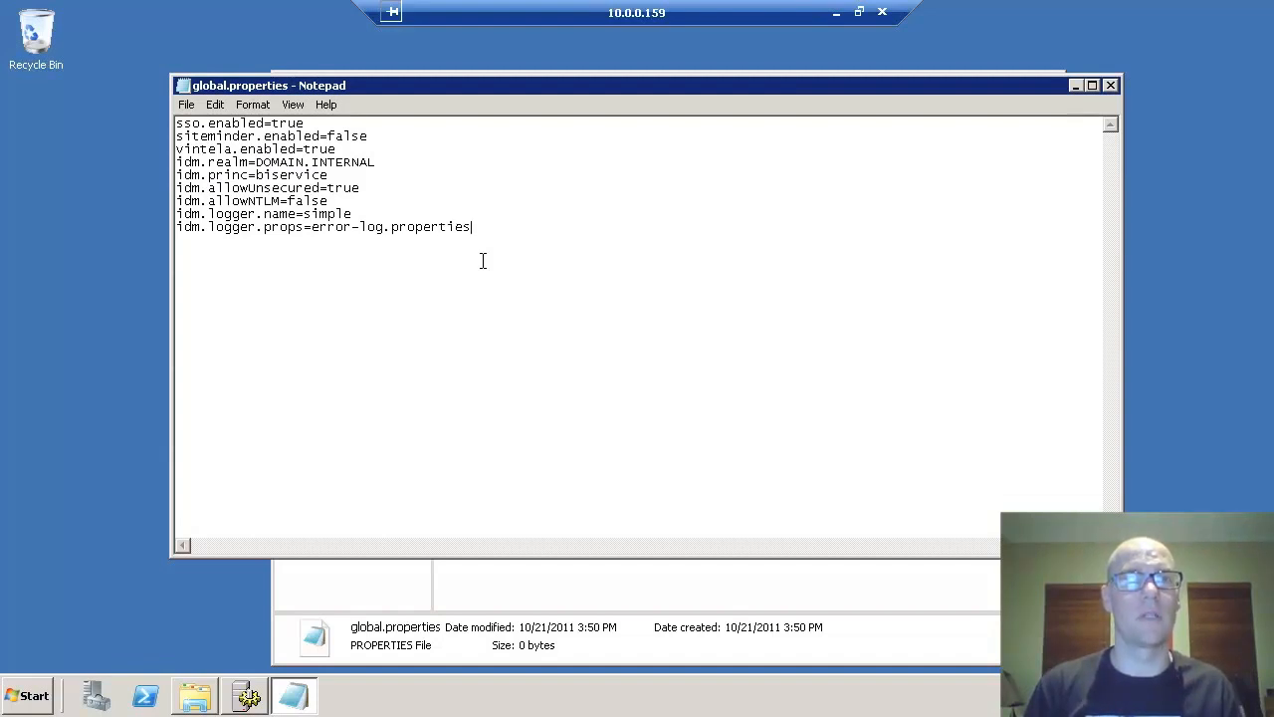
key("ctrl+s")
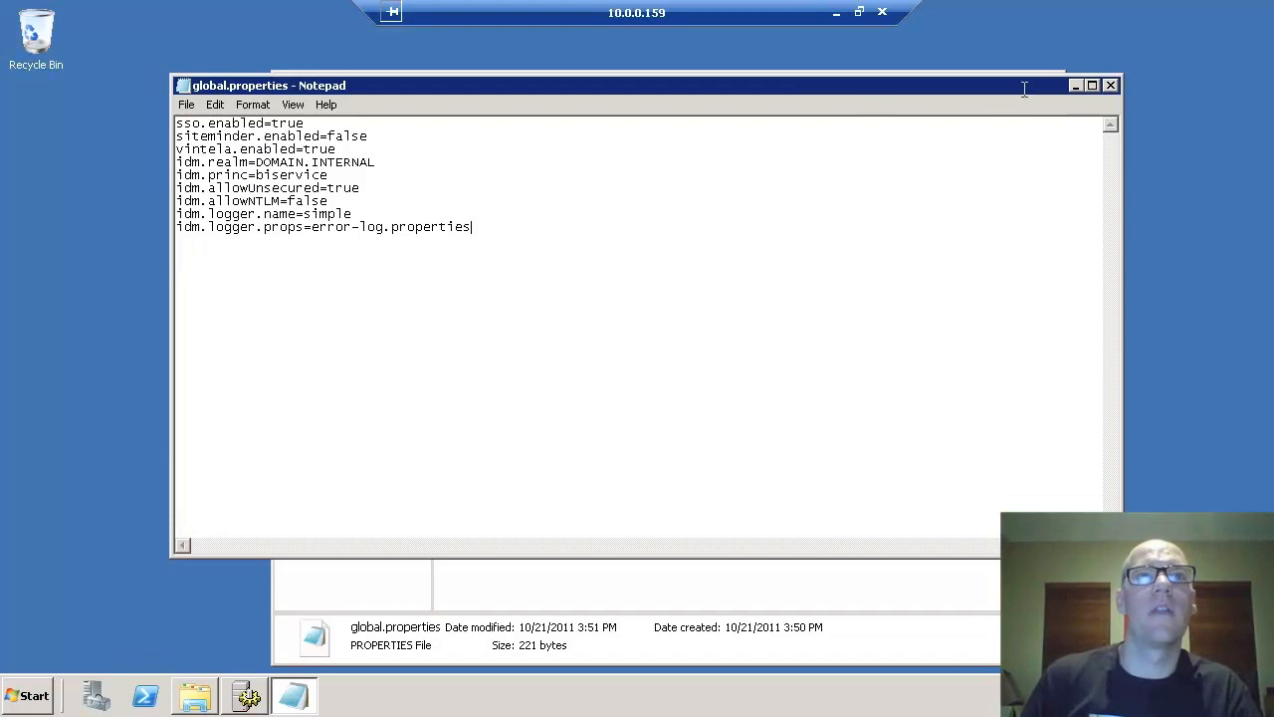
left_click(1110, 86)
left_click(28, 695)
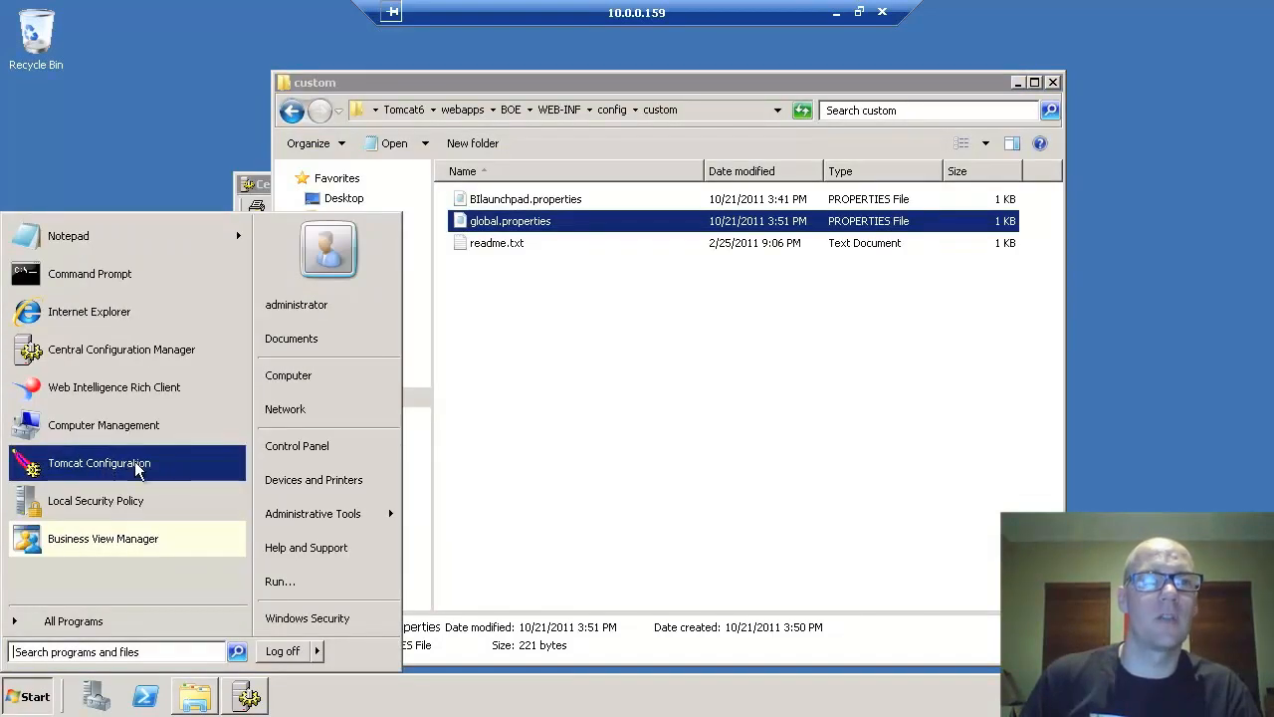
- Add the wedgetail SSO password option and -Djcsi.kerberos.debug=true to Tomcat's Java options
left_click(126, 472)
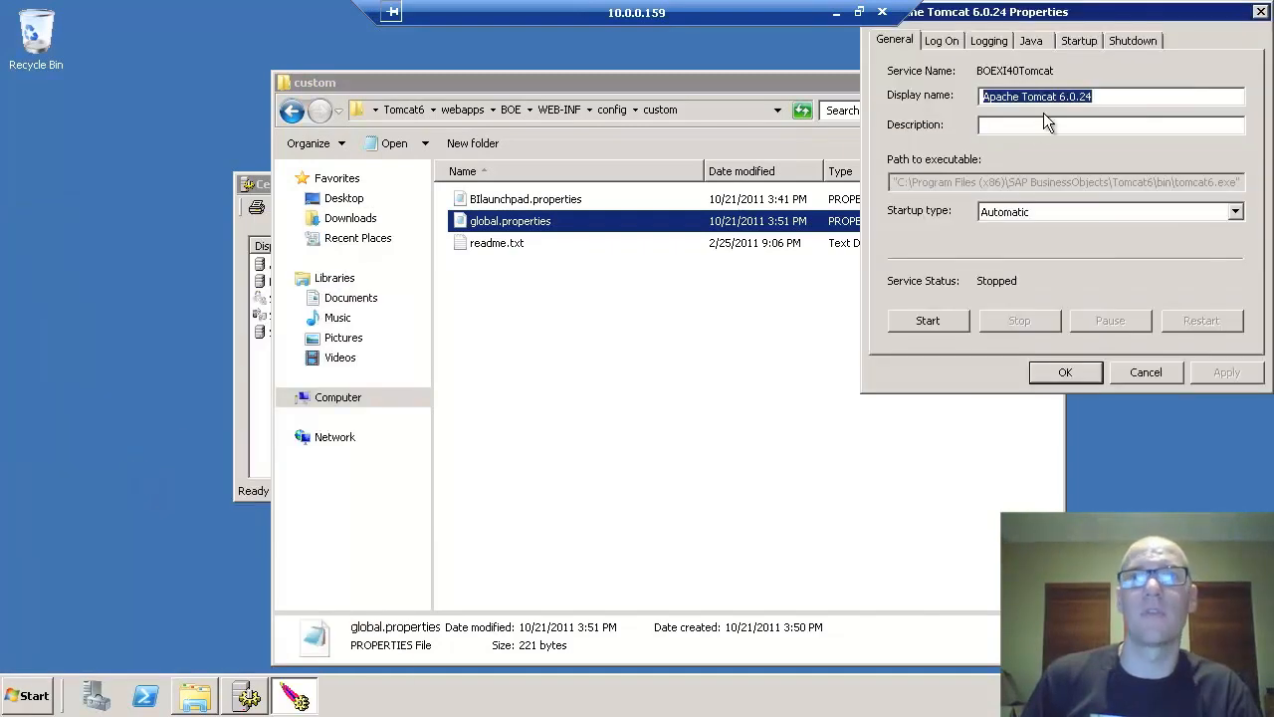
left_click(1029, 38)
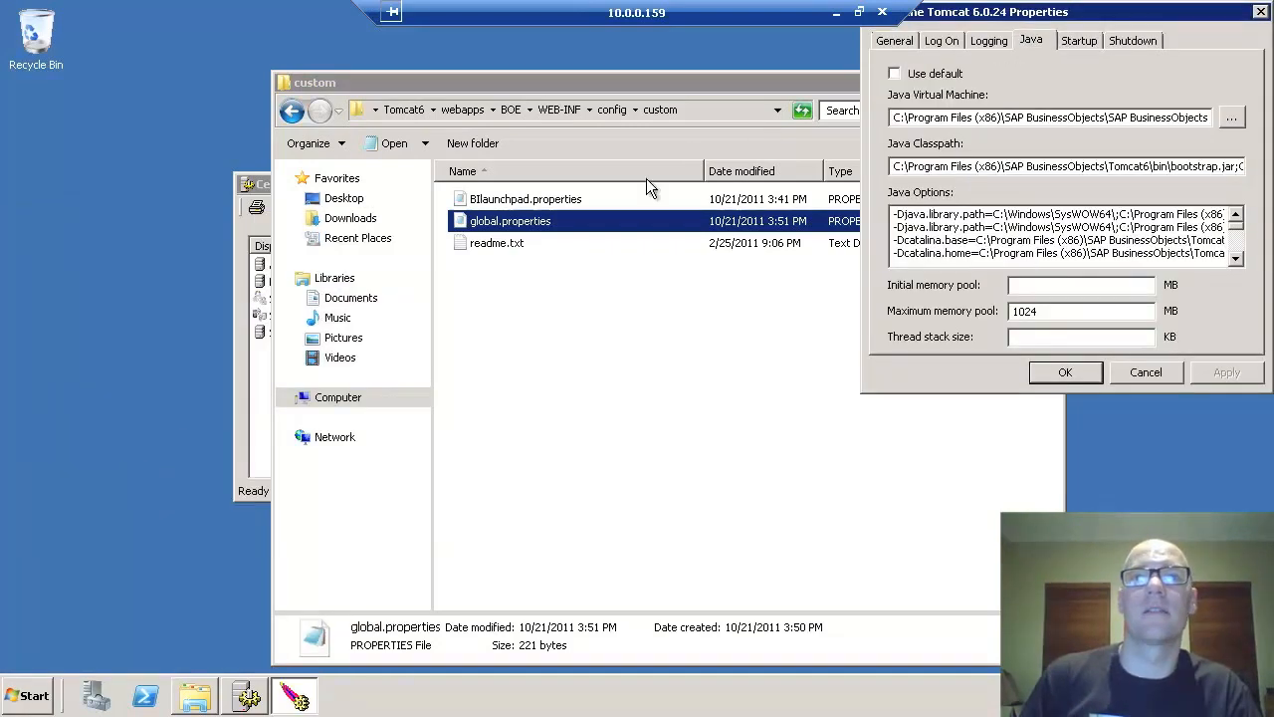
left_click_drag(644, 184, 644, 184)
scroll(695, 421, "down", 2)
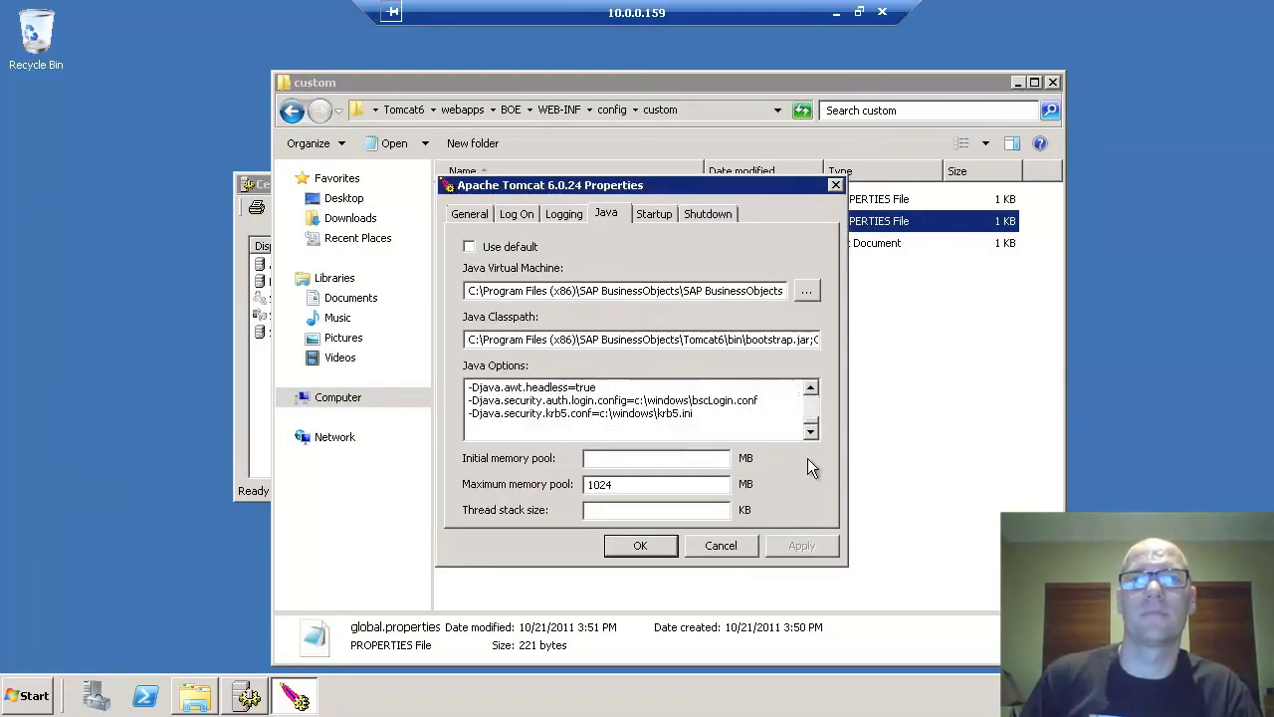
left_click(668, 428)
key("Return")
type("-Dcom.w")
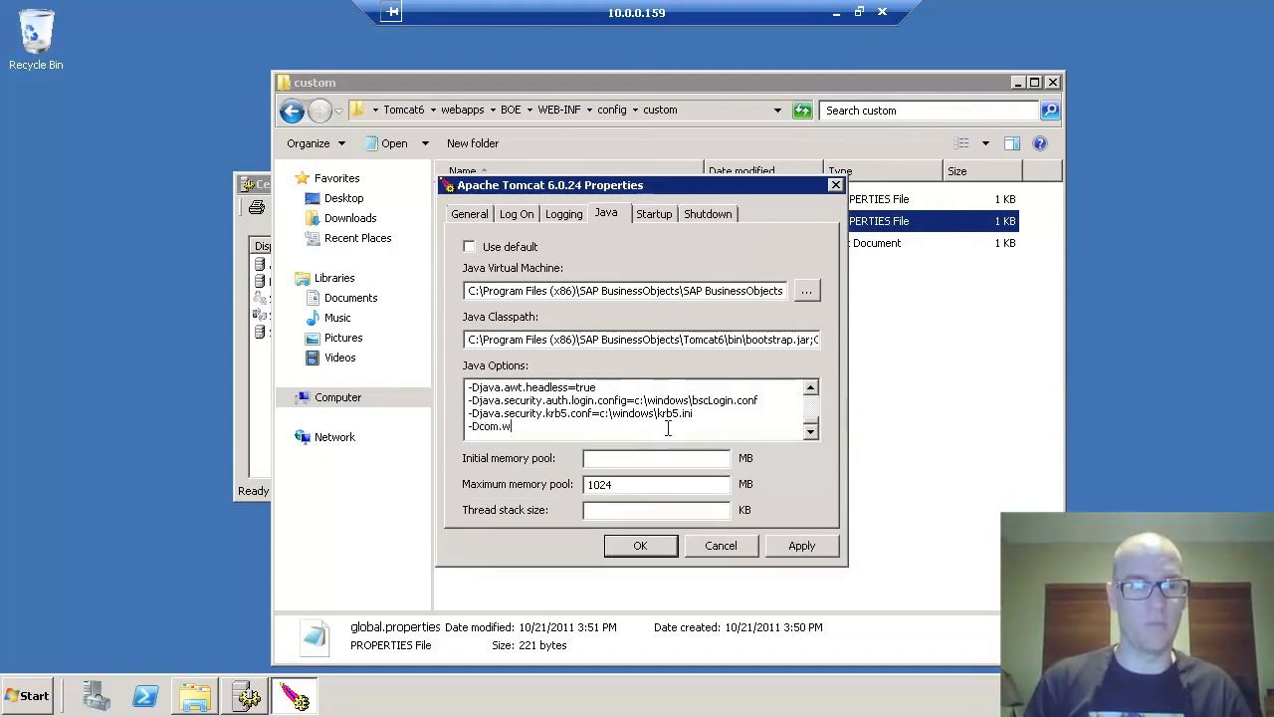
type("edgetail.idm")
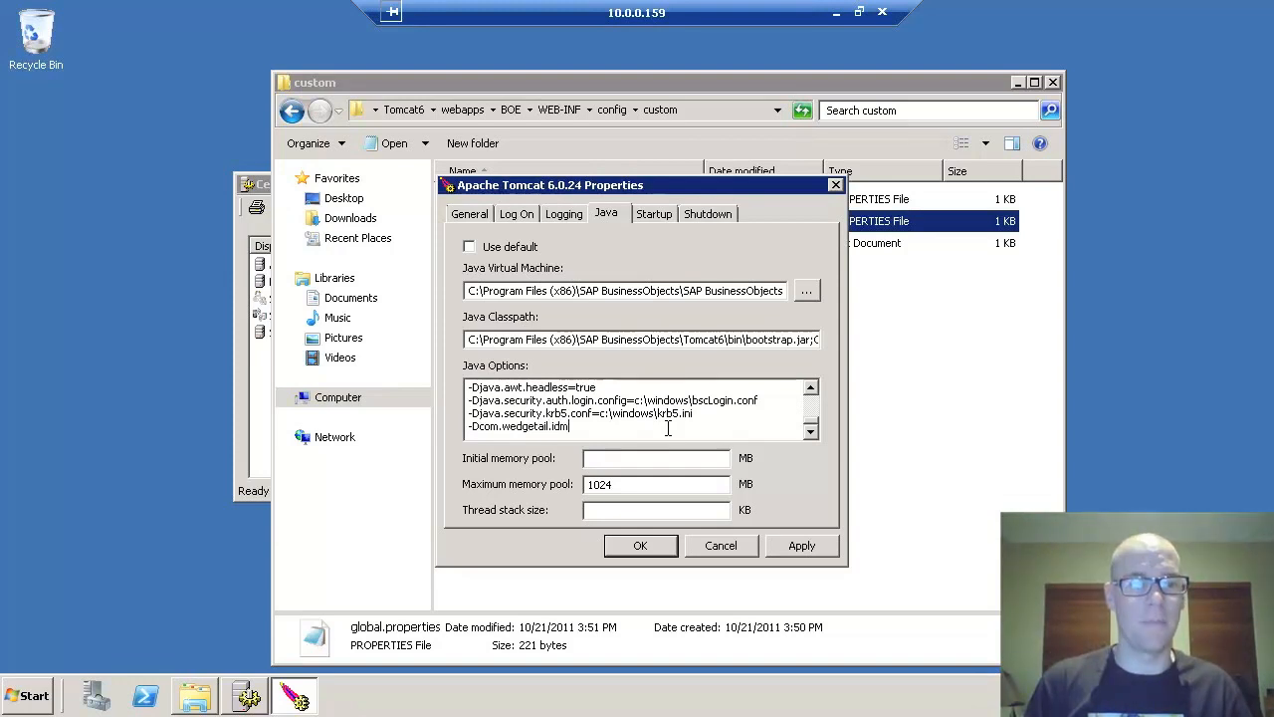
type(".sso.password")
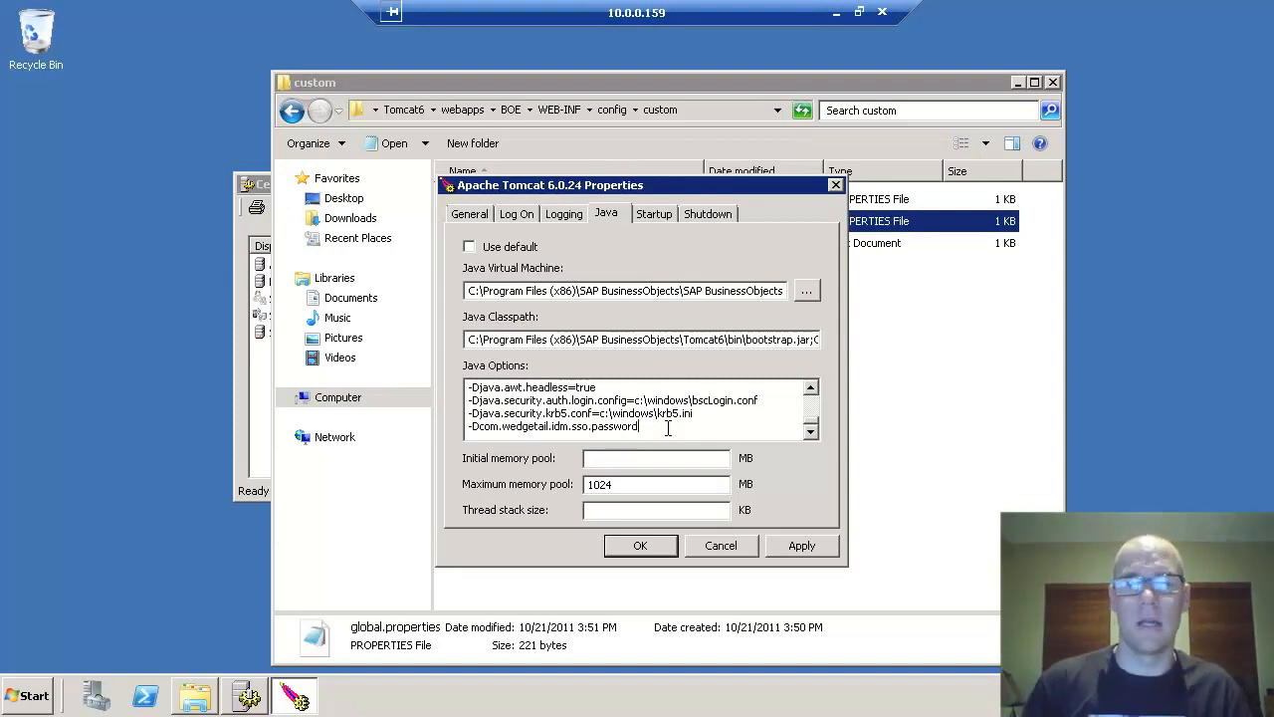
type("=Password1")
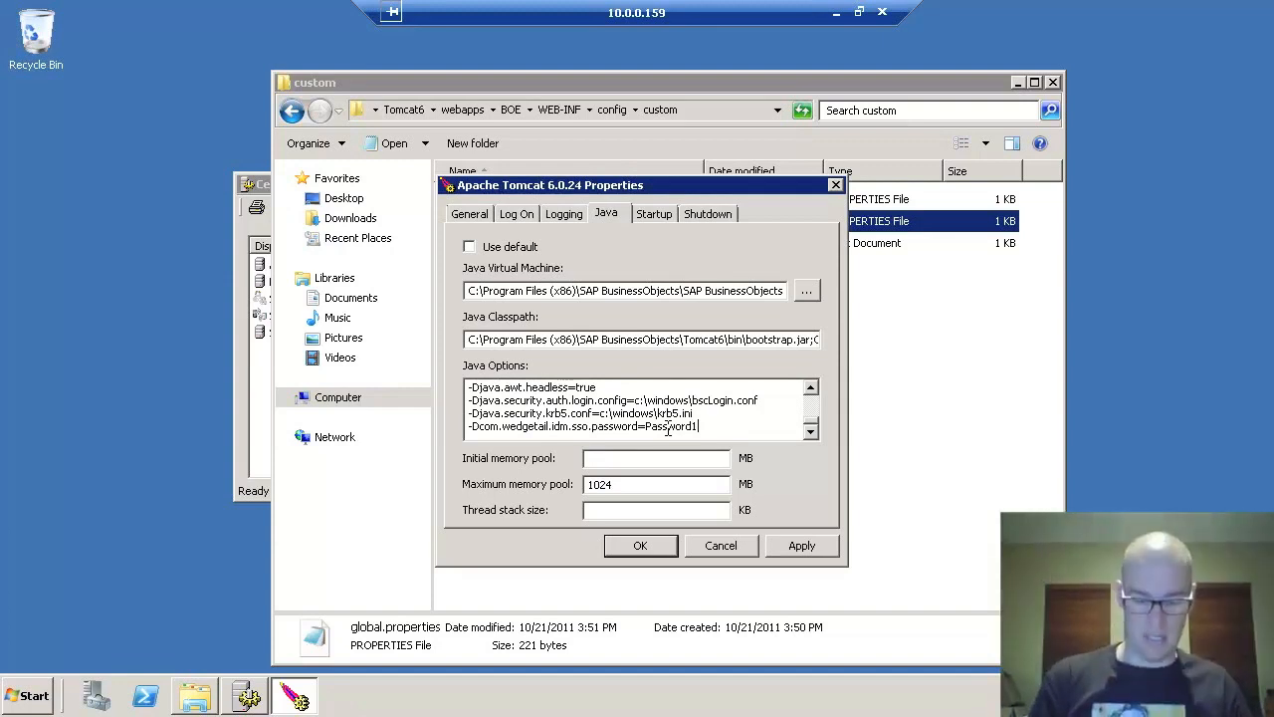
key("Return")
type("--")
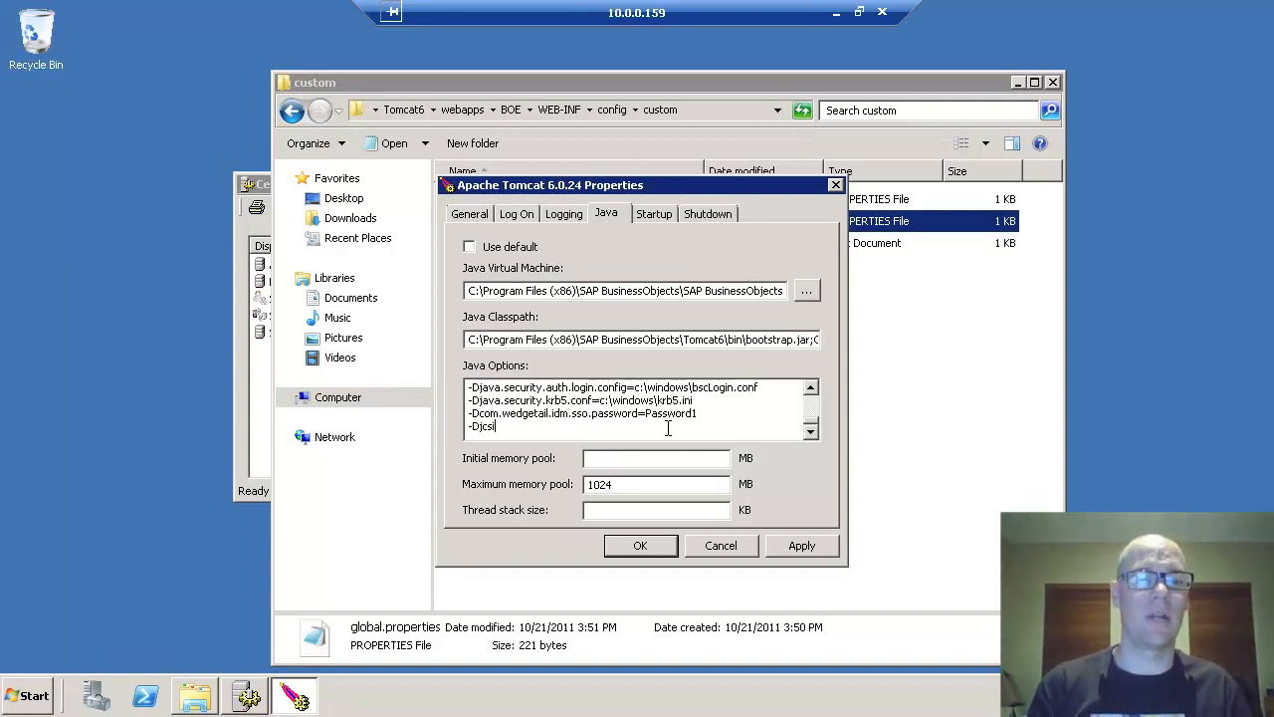
type(".ke")
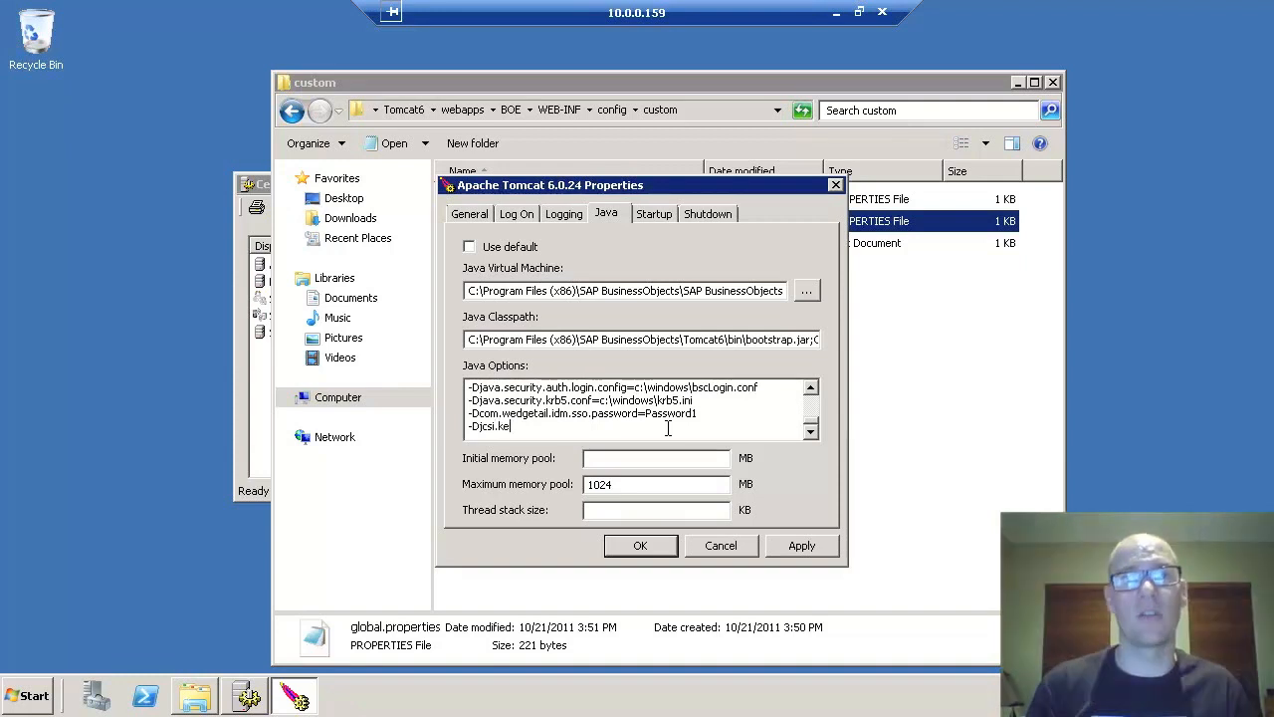
type("rberos")
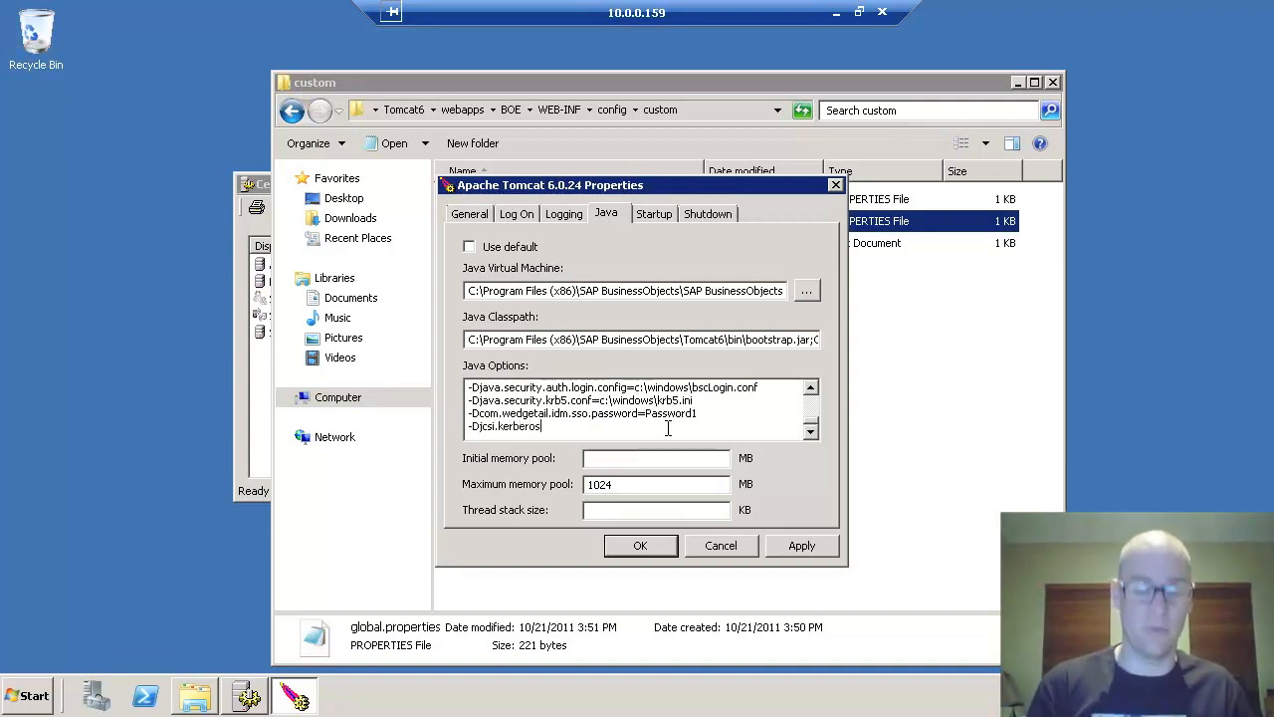
type(".debug=true")
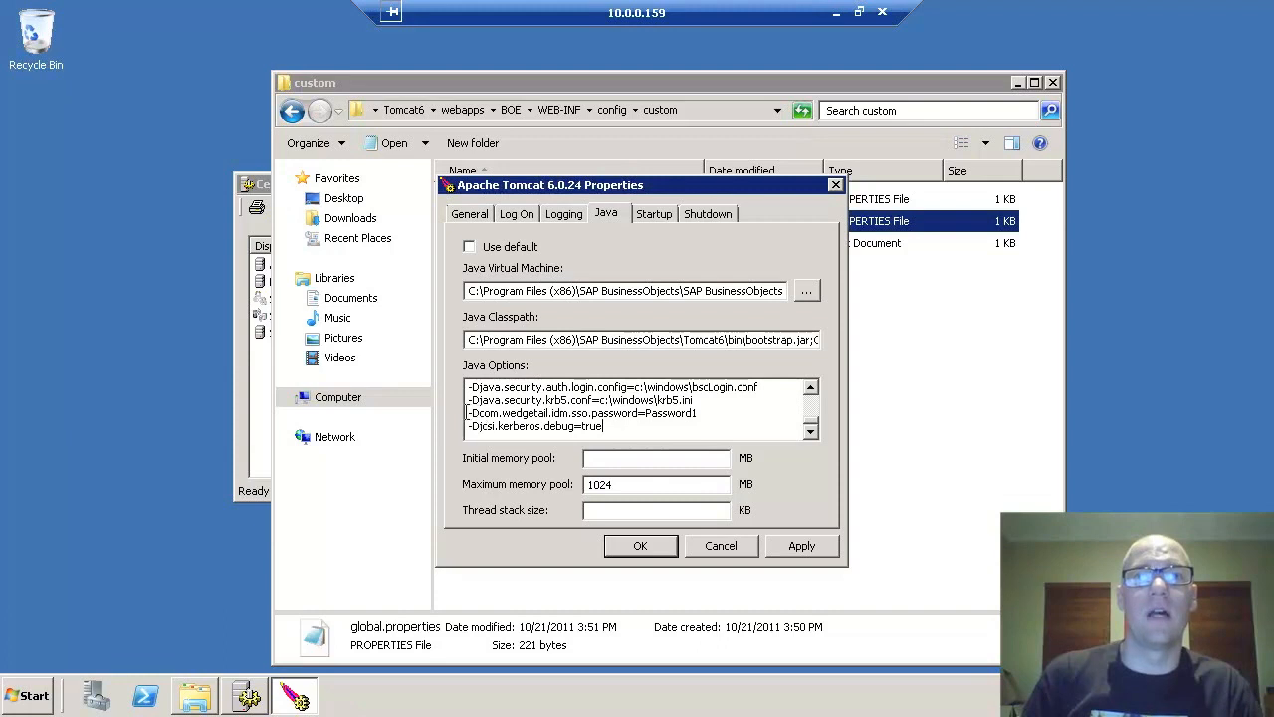
- Apply the new Java options and close the Tomcat properties
left_click_drag(433, 433, 446, 433)
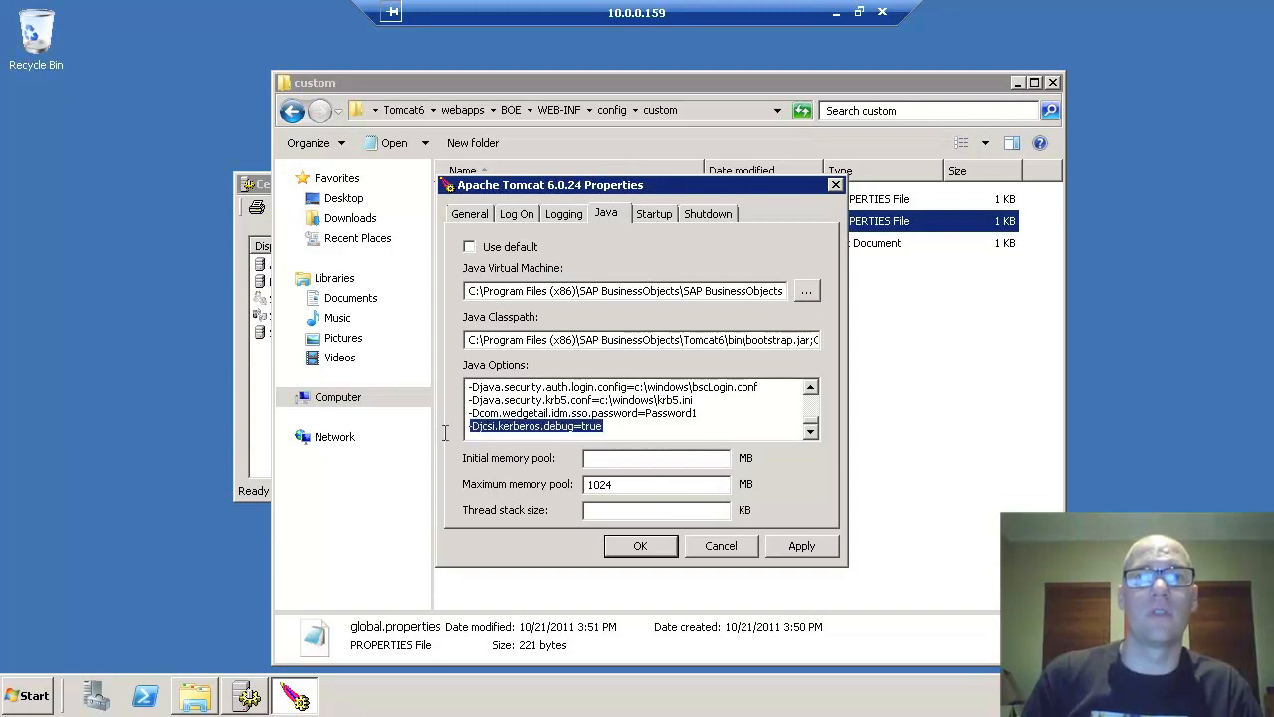
left_click_drag(706, 413, 431, 408)
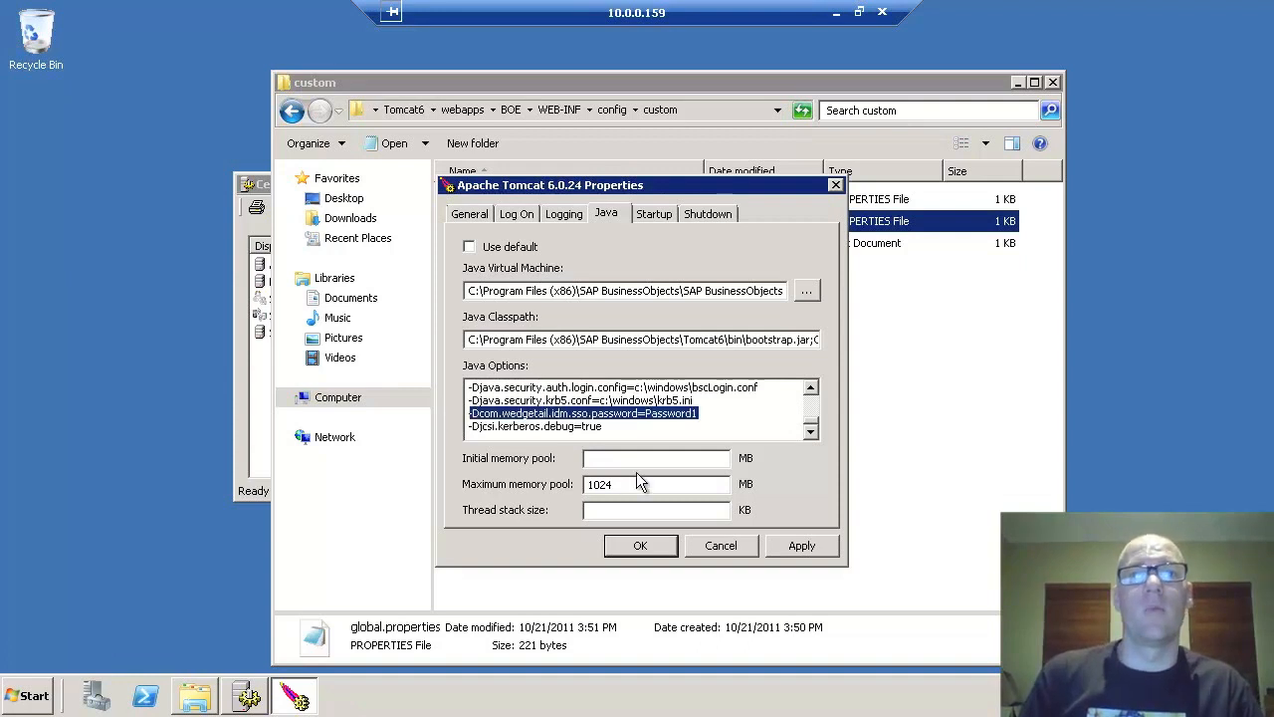
left_click(645, 412)
left_click(797, 547)
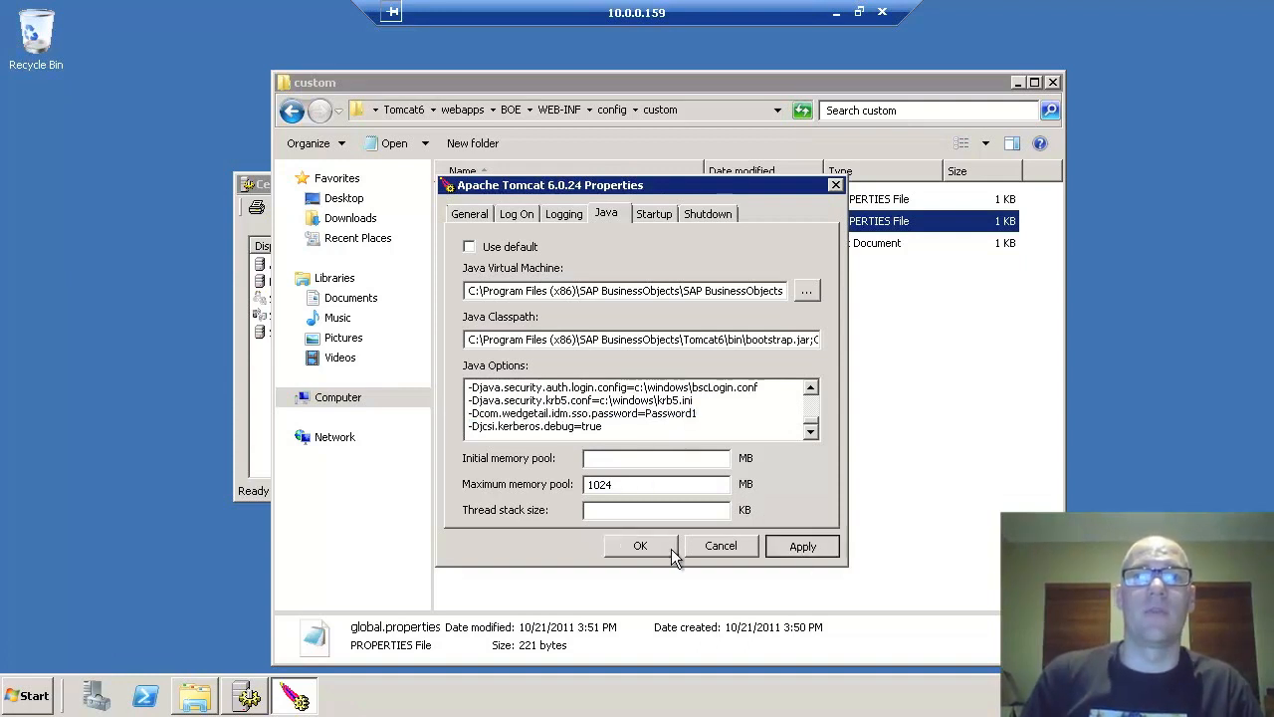
left_click(641, 546)
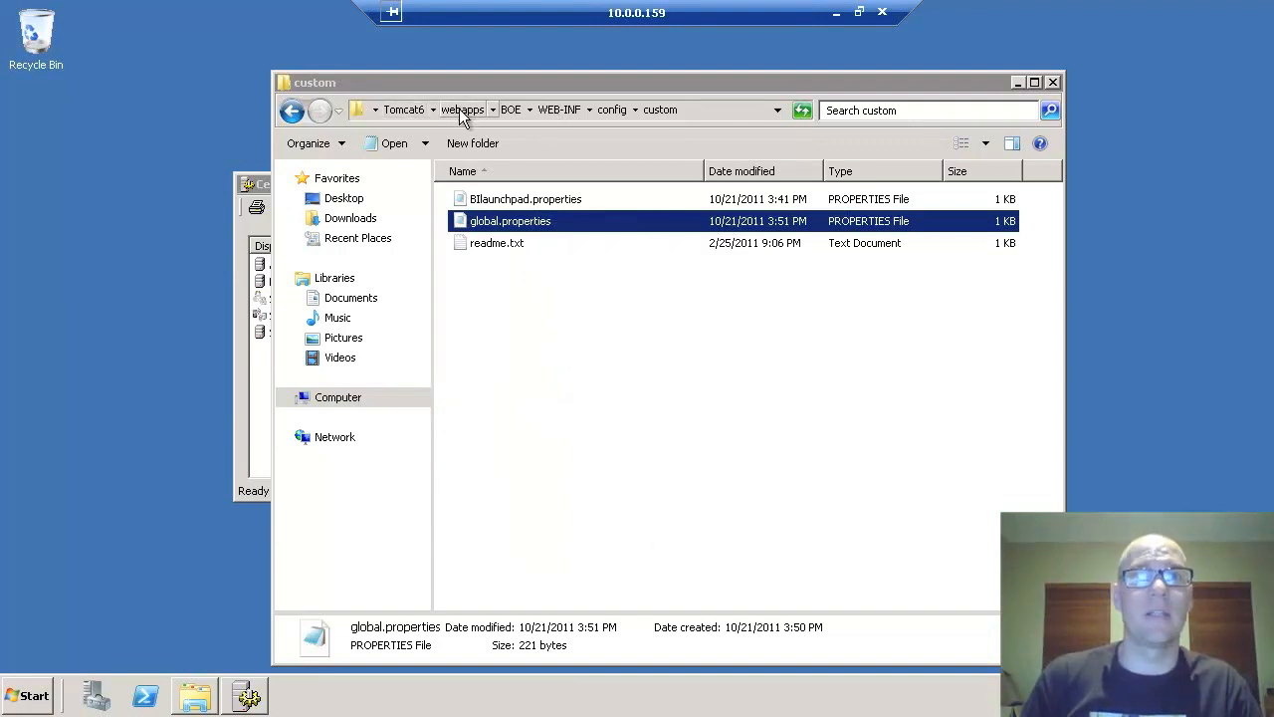
- Permanently delete the three log files in the Tomcat6 logs folder
left_click(398, 111)
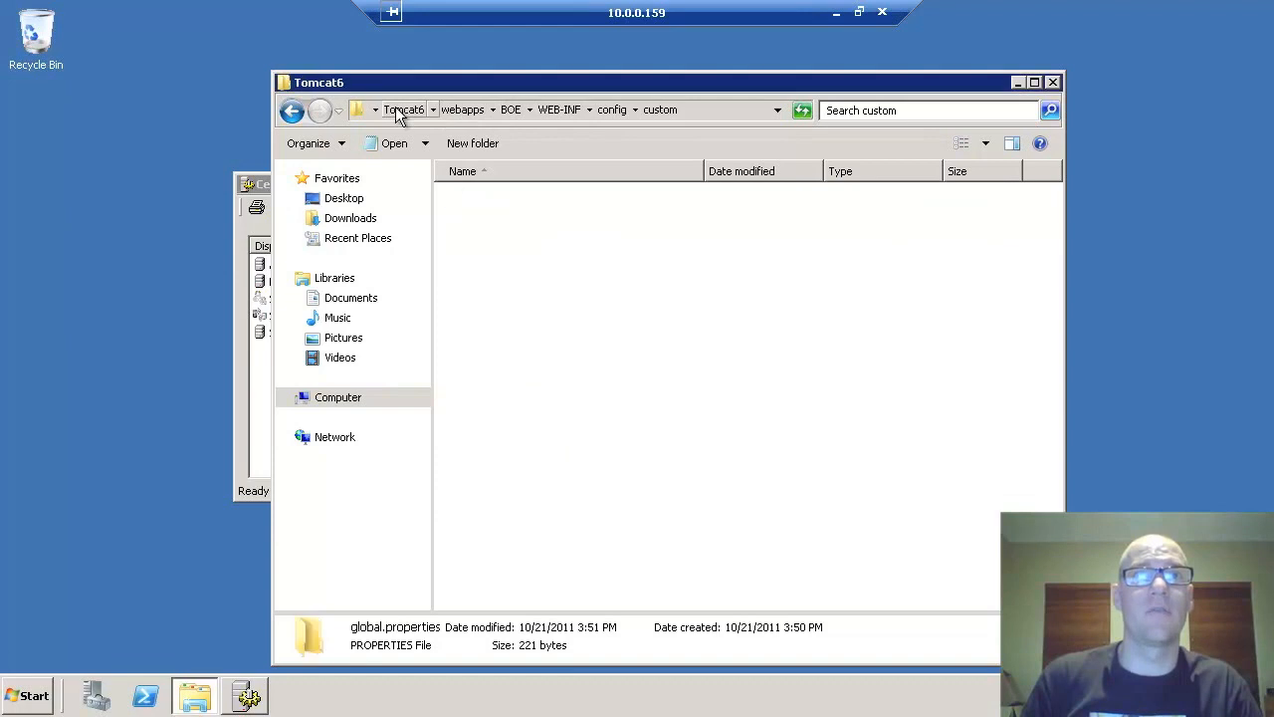
left_click(480, 286)
double_click(480, 285)
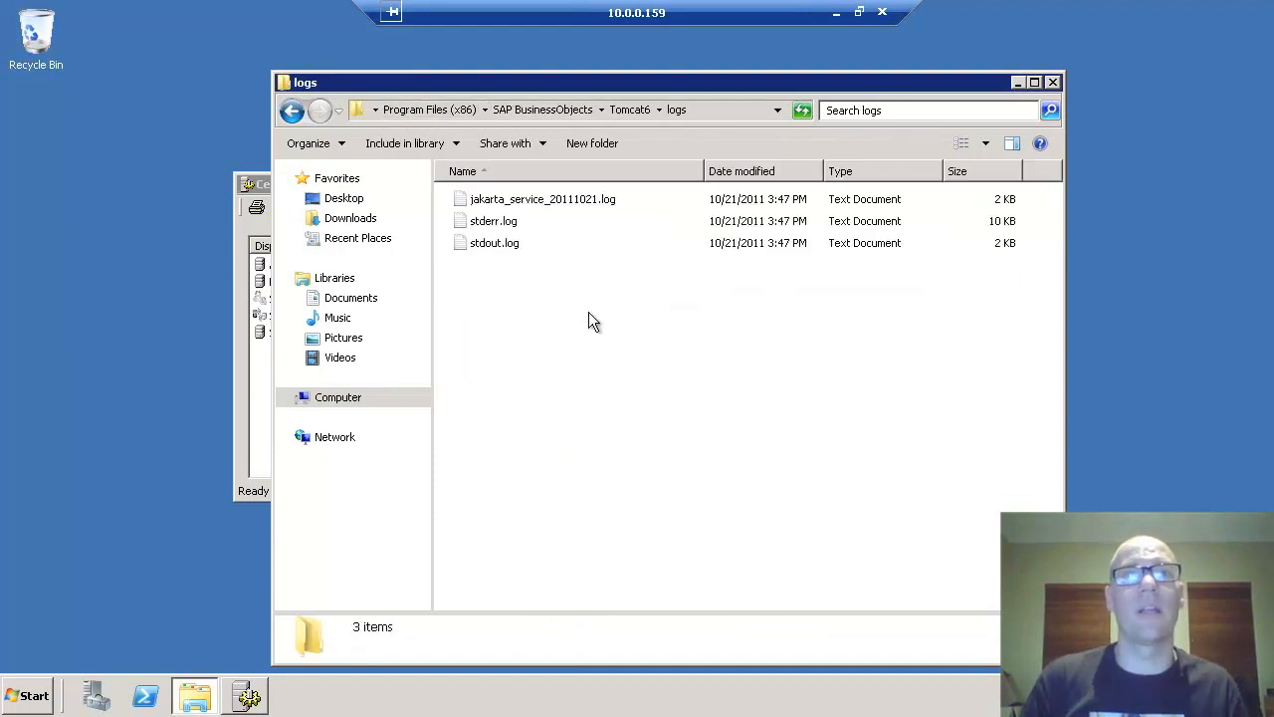
left_click_drag(555, 295, 482, 199)
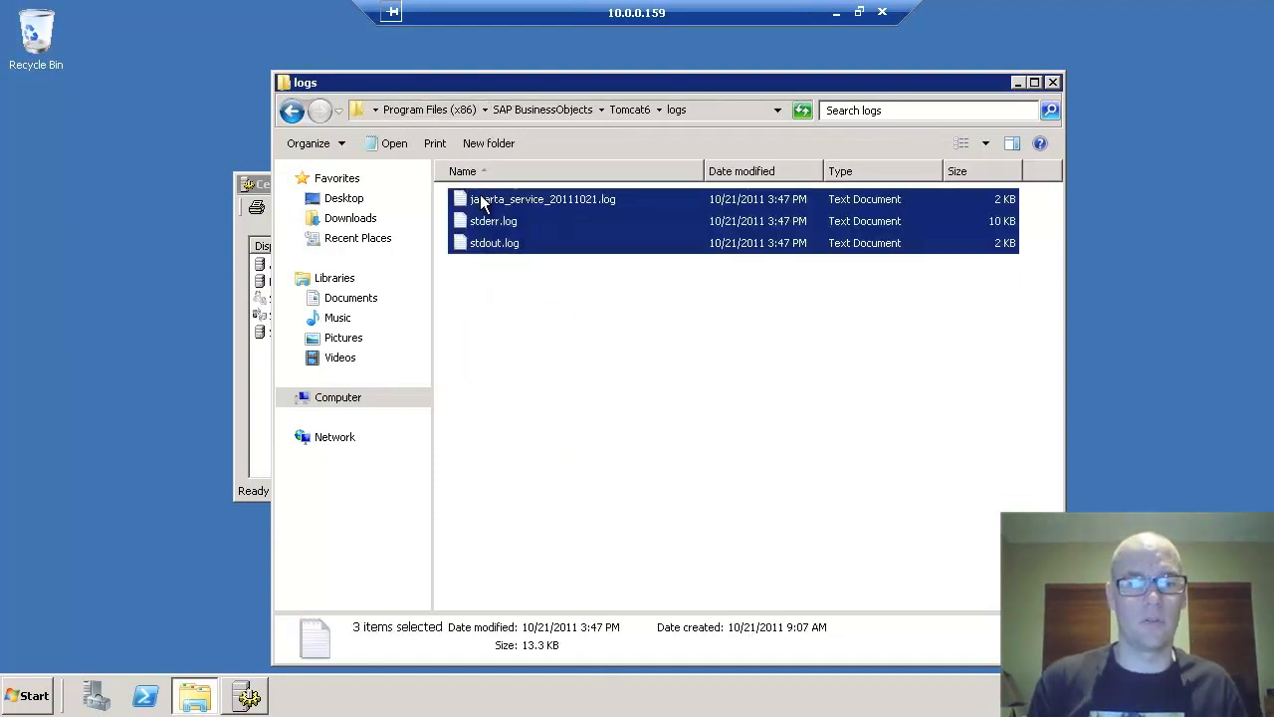
key("shift+Delete")
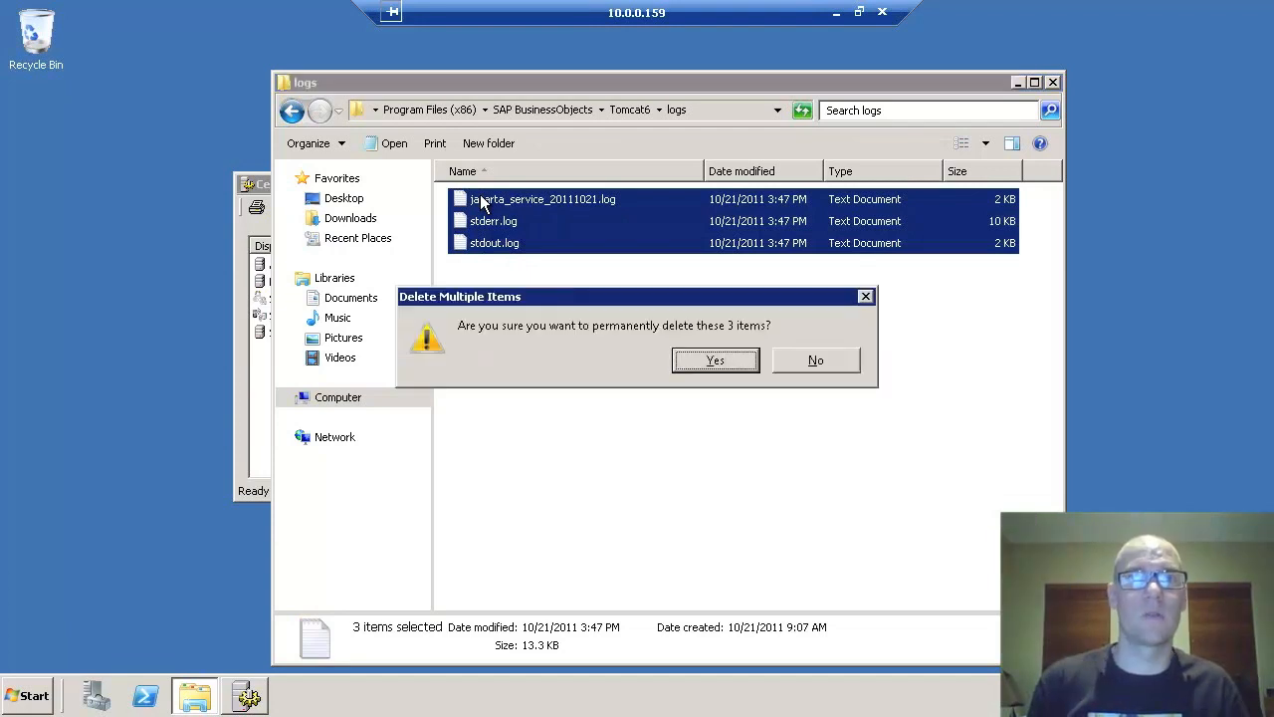
key("Return")
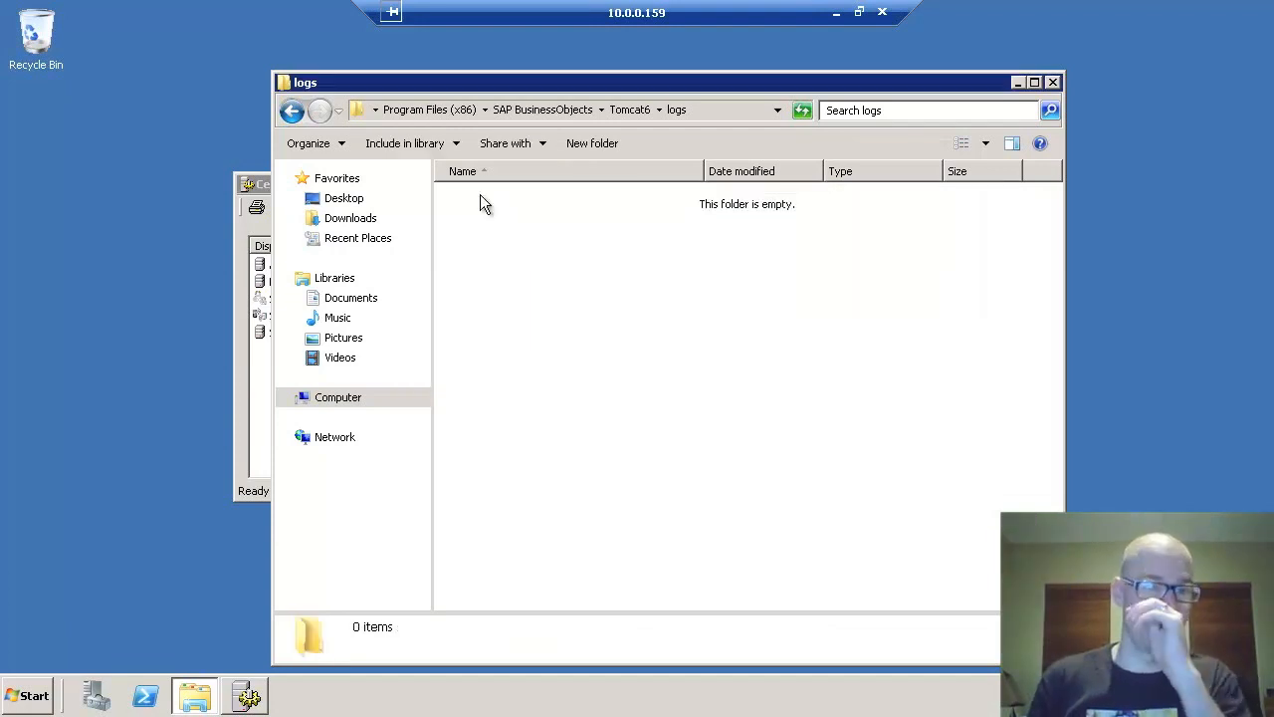
- Start Apache Tomcat in Central Configuration Manager, then minimize it
left_click(266, 183)
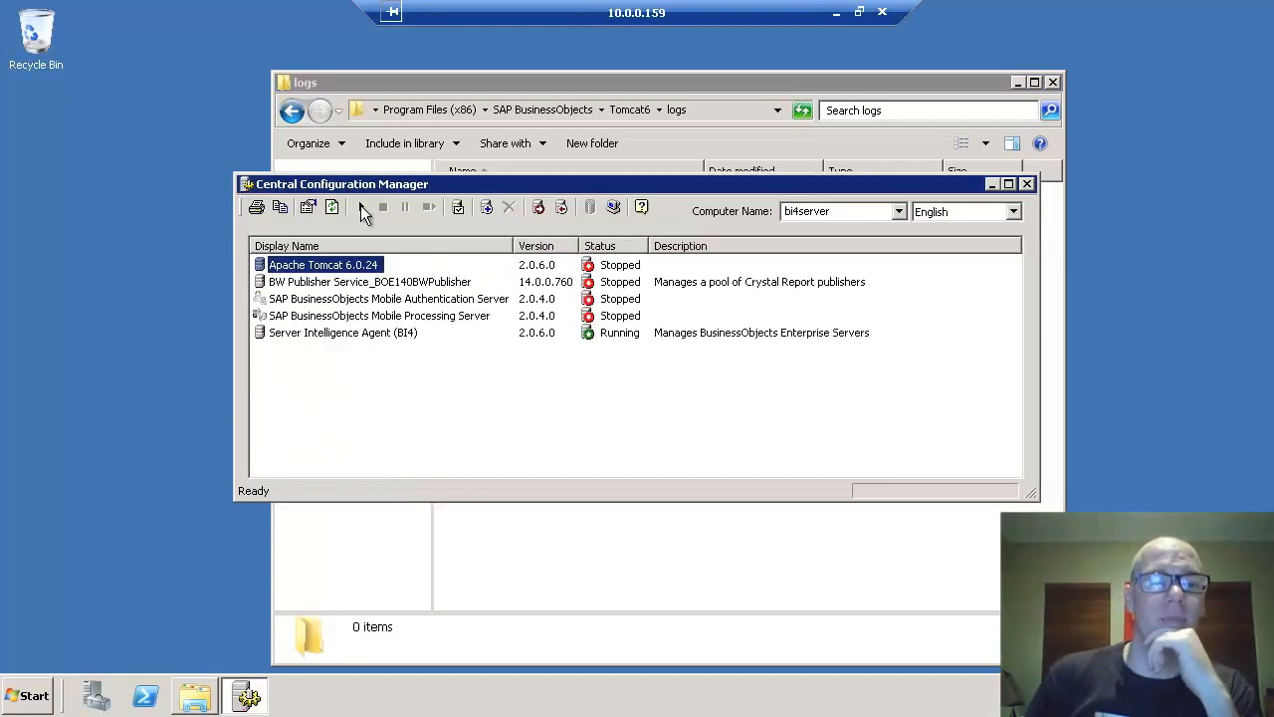
left_click(362, 206)
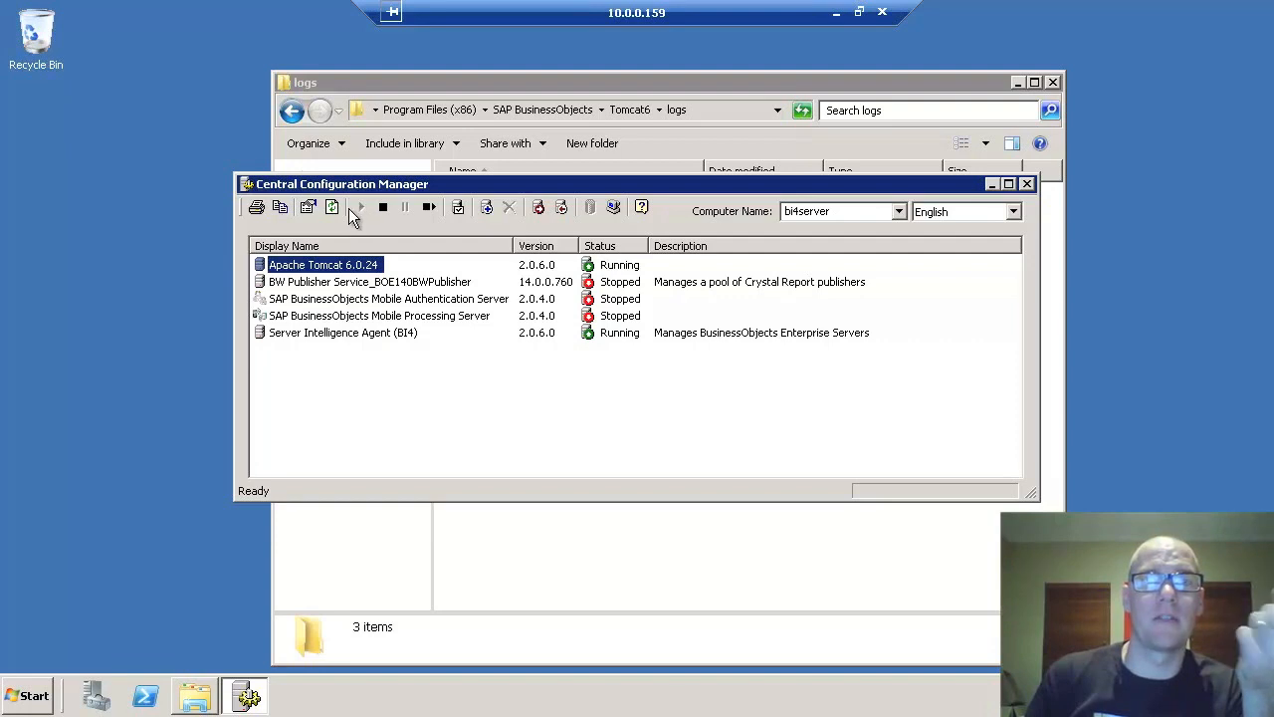
left_click(991, 183)
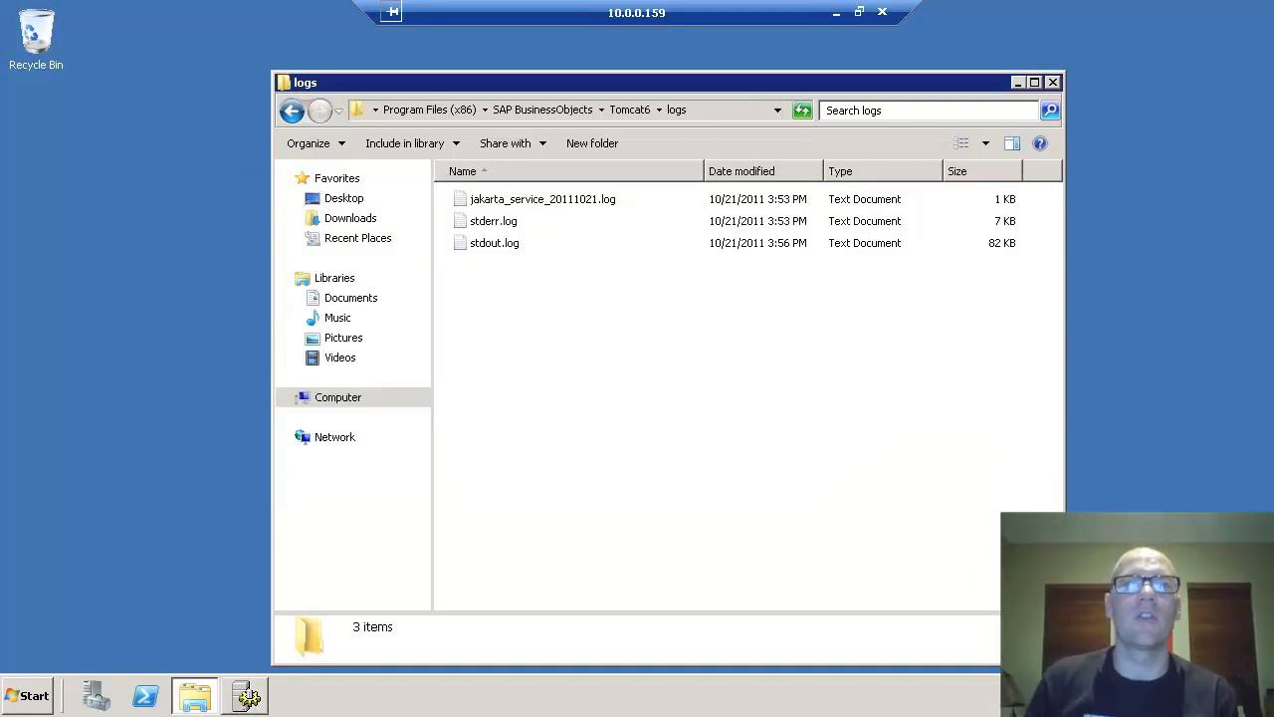
- Search stdout.log for 'credentials' to find the Kerberos credentials line, then close Notepad
left_click(496, 245)
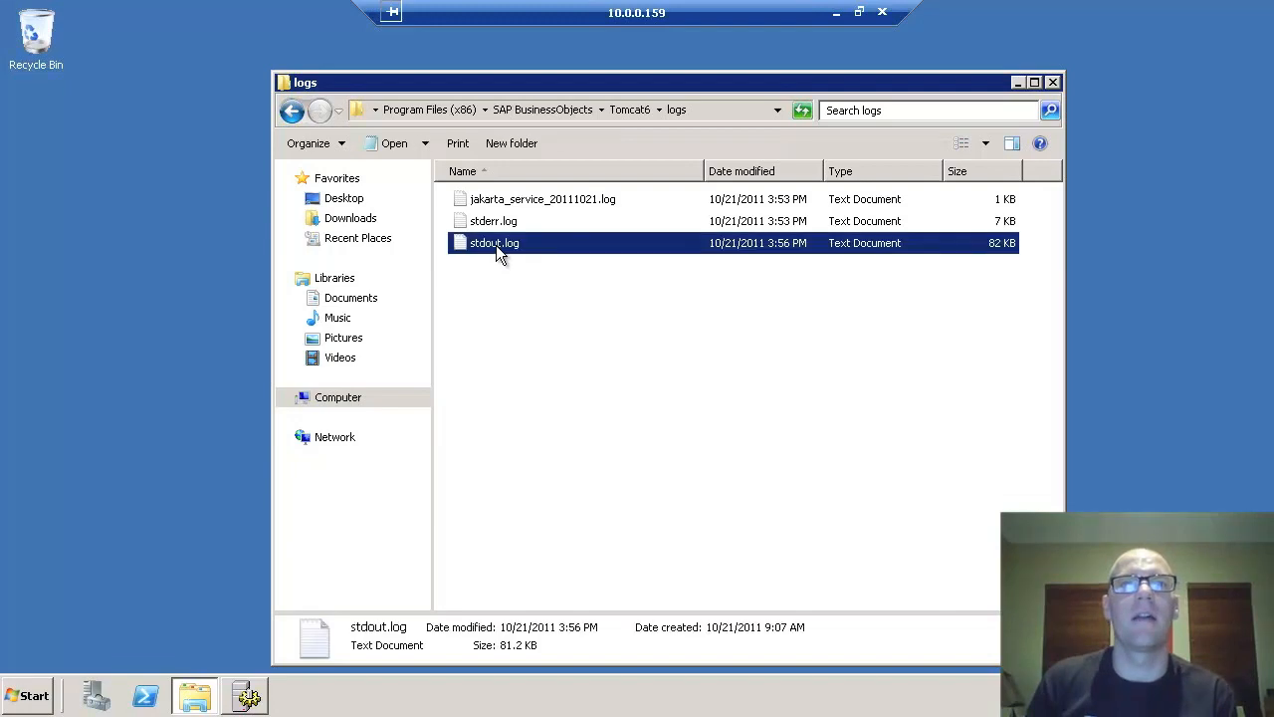
left_click(494, 246)
double_click(458, 239)
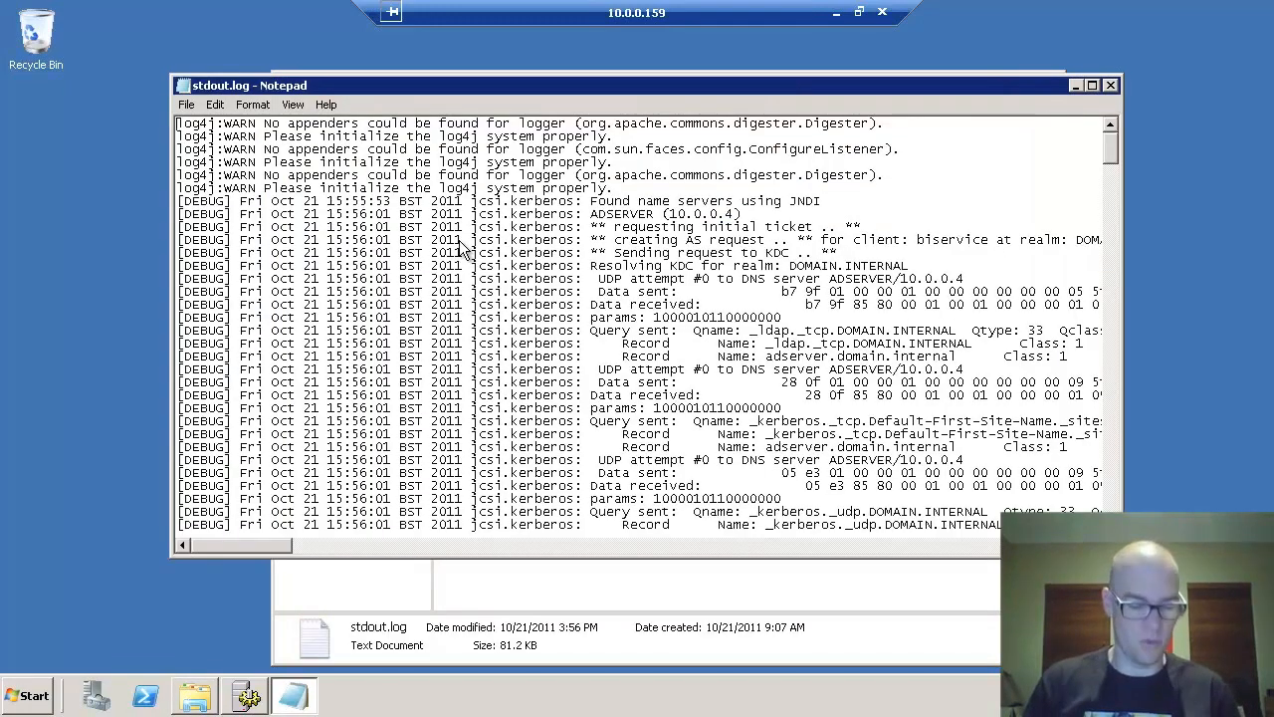
key("ctrl+f")
type("cred")
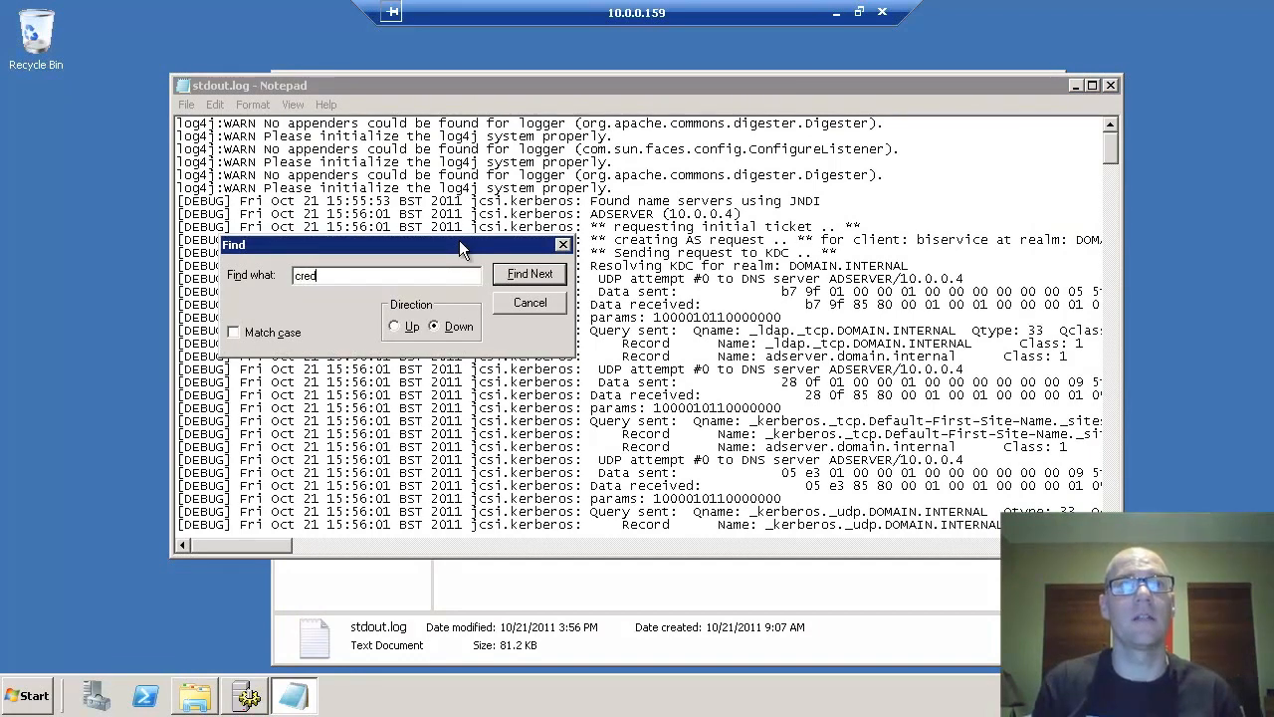
type("entials")
key("Return")
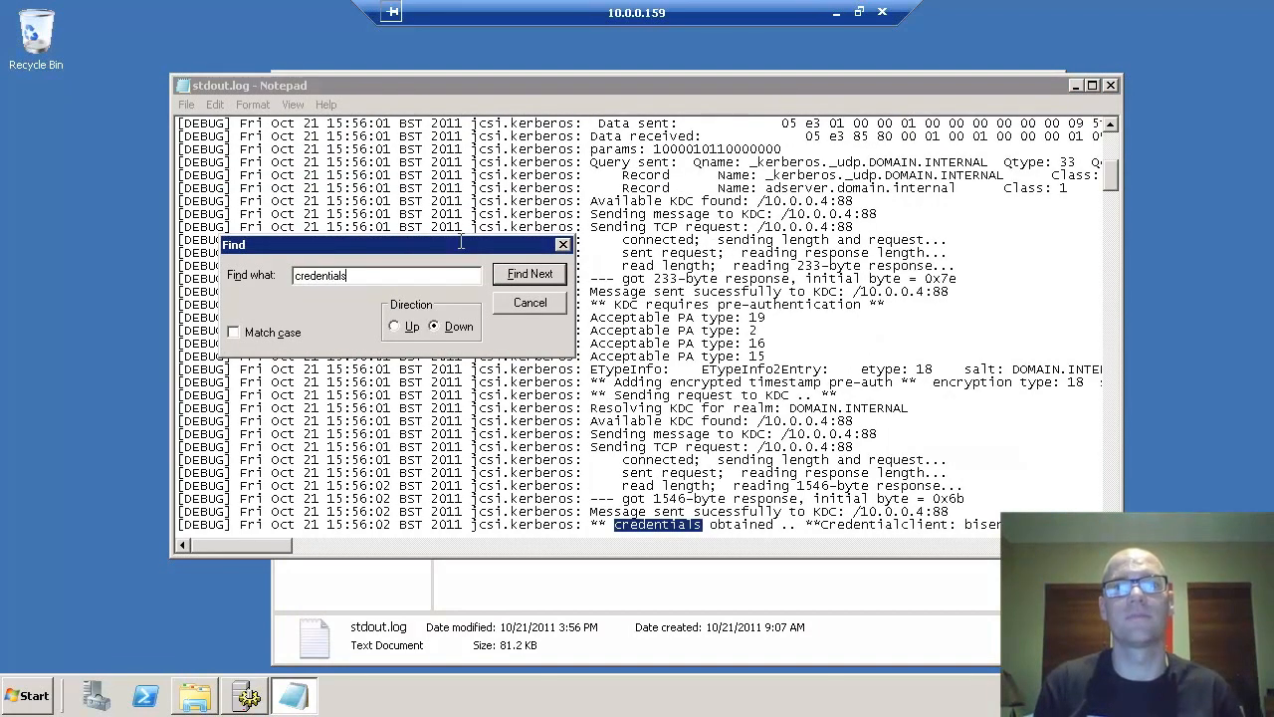
left_click(539, 305)
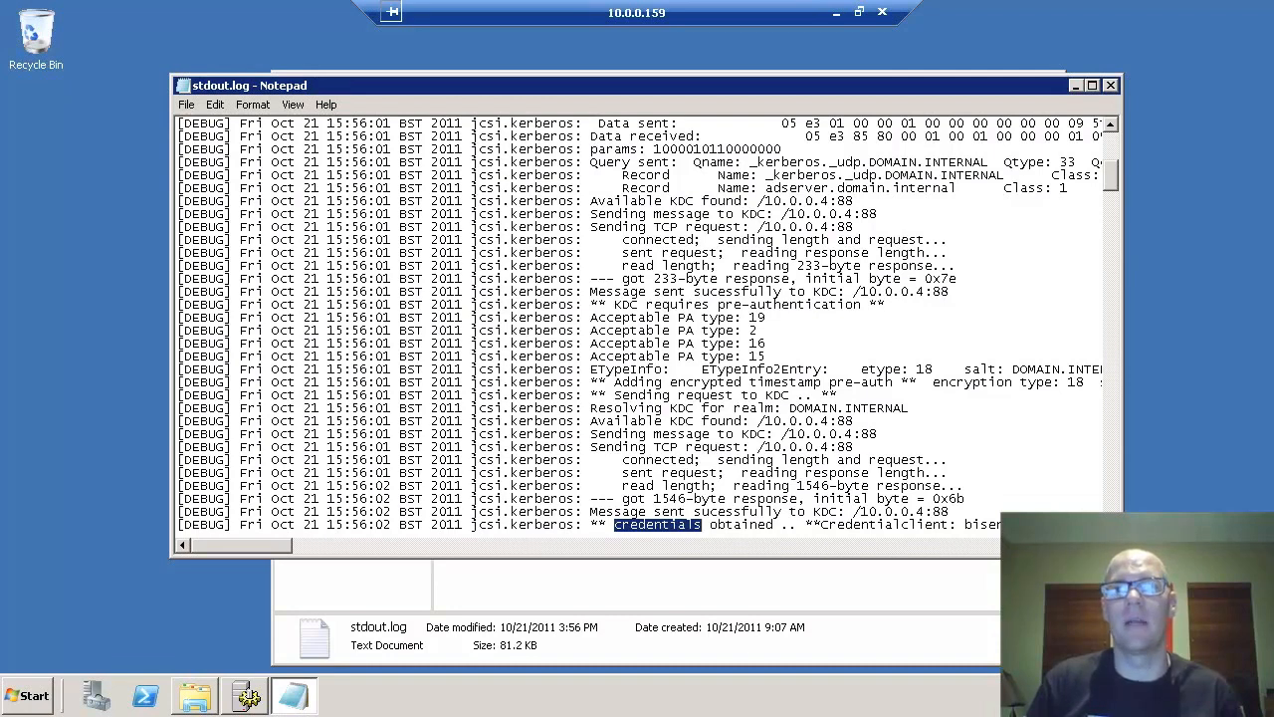
left_click(1095, 545)
left_click(1094, 546)
left_click(1094, 546)
left_click(1095, 545)
left_click(1095, 546)
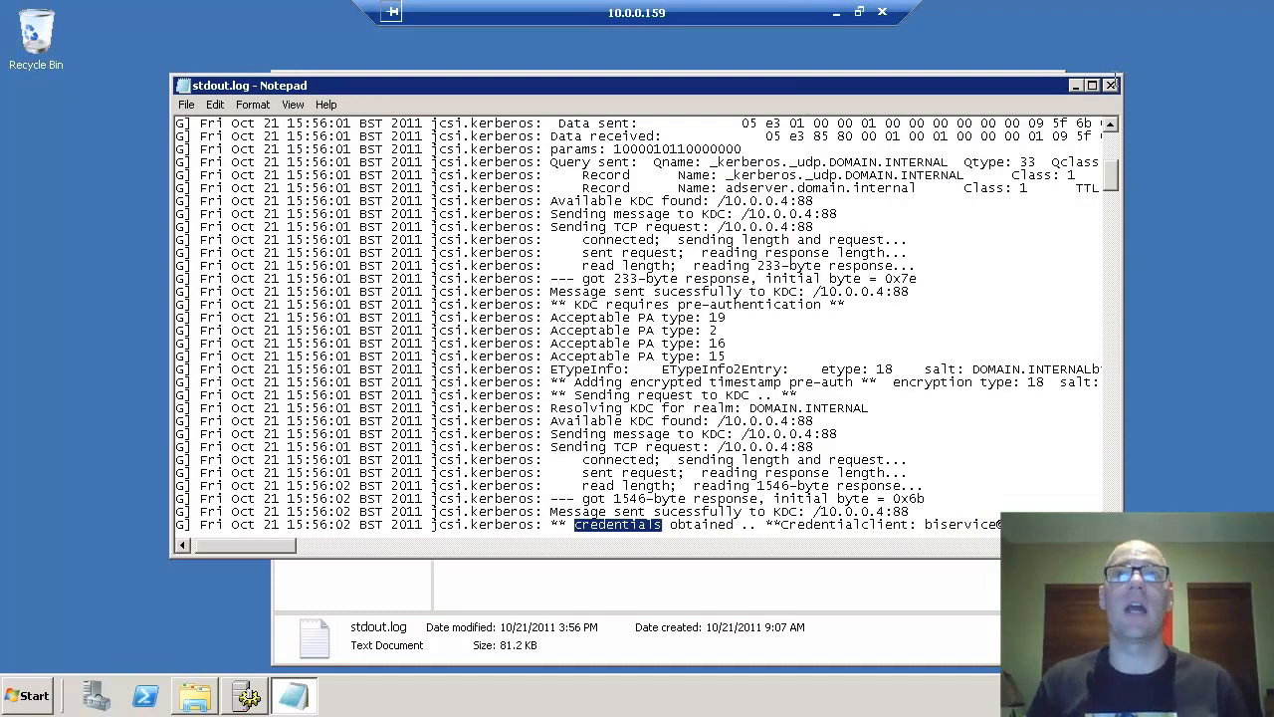
left_click(1112, 87)
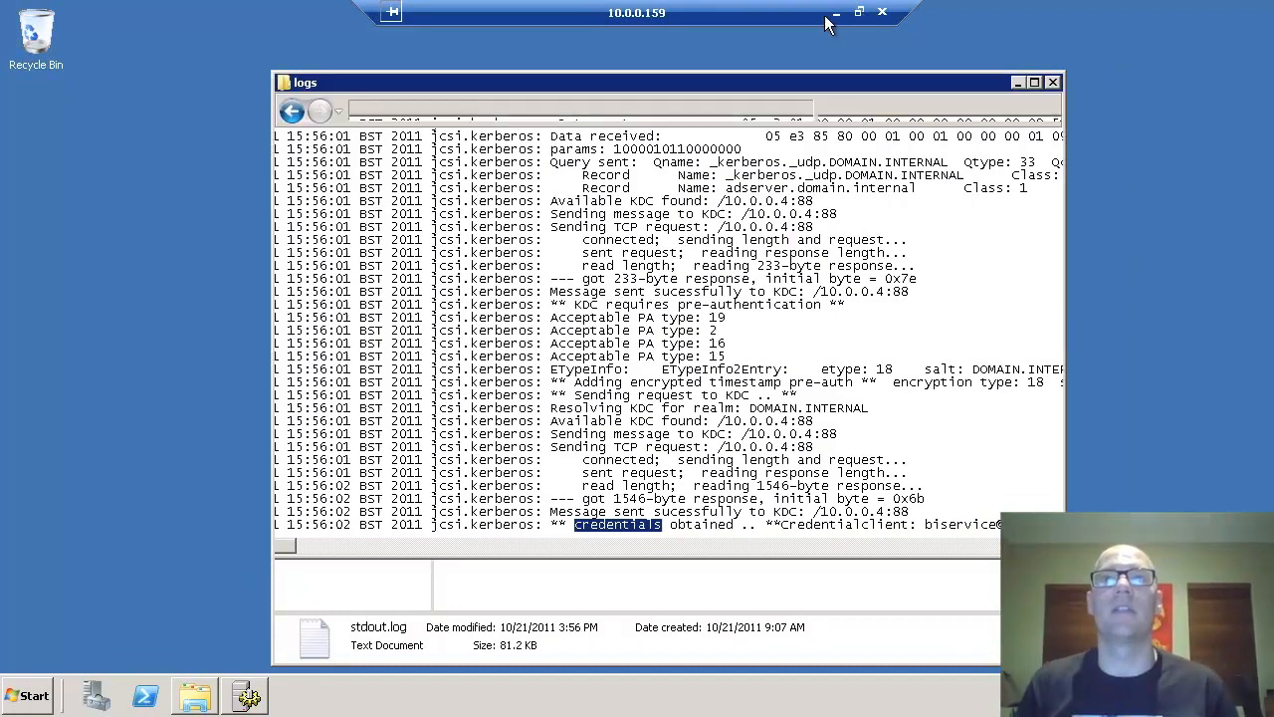
left_click(836, 12)
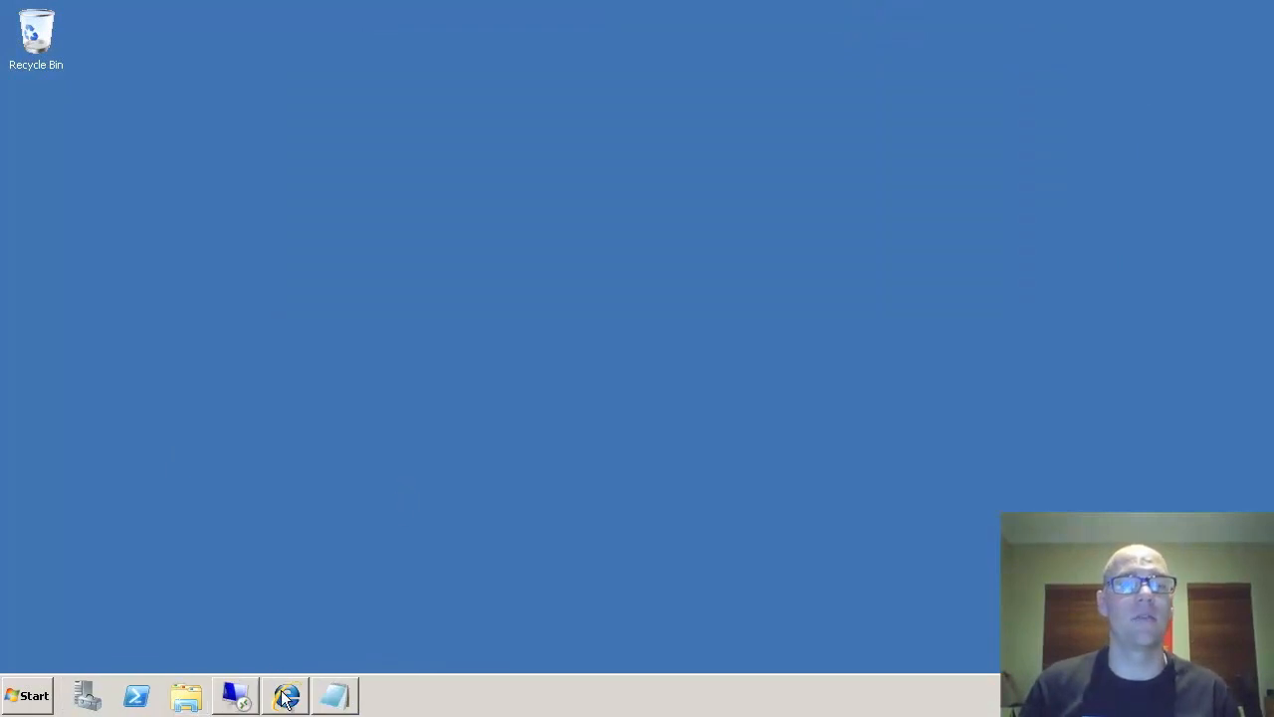
mouse_move(286, 695)
left_click(284, 652)
left_click(231, 35)
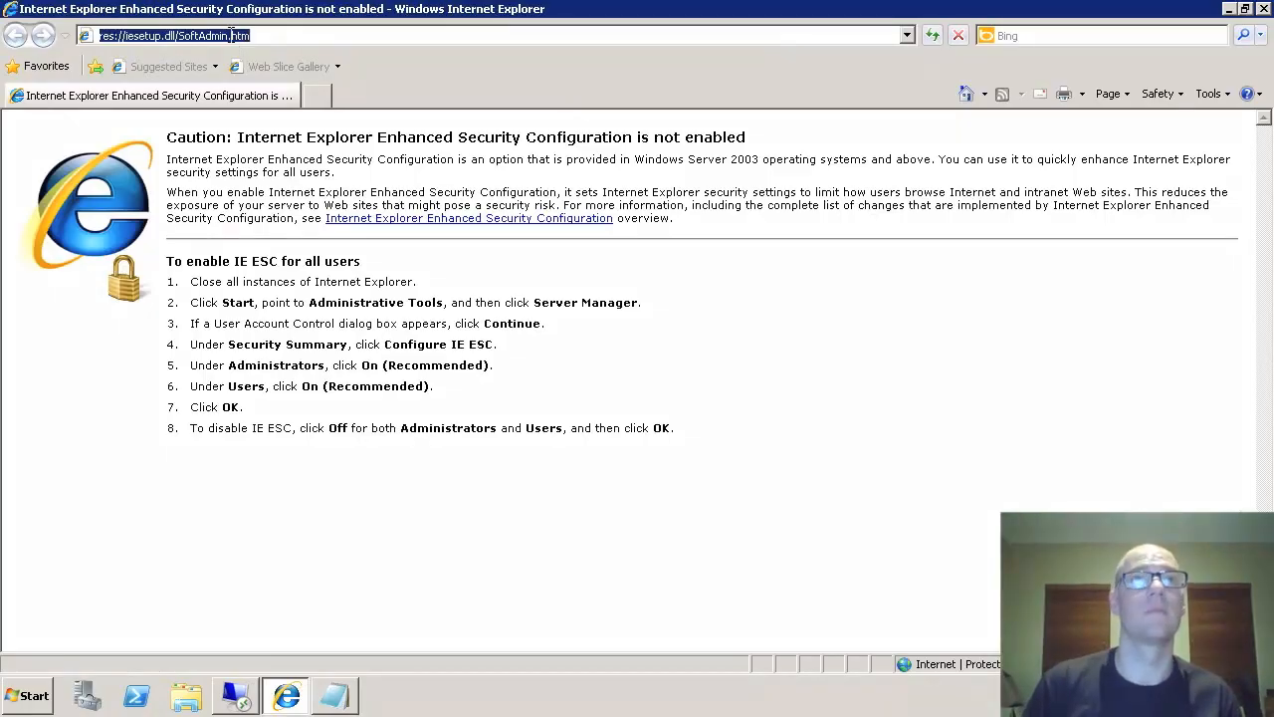
type("bi4")
key("Down")
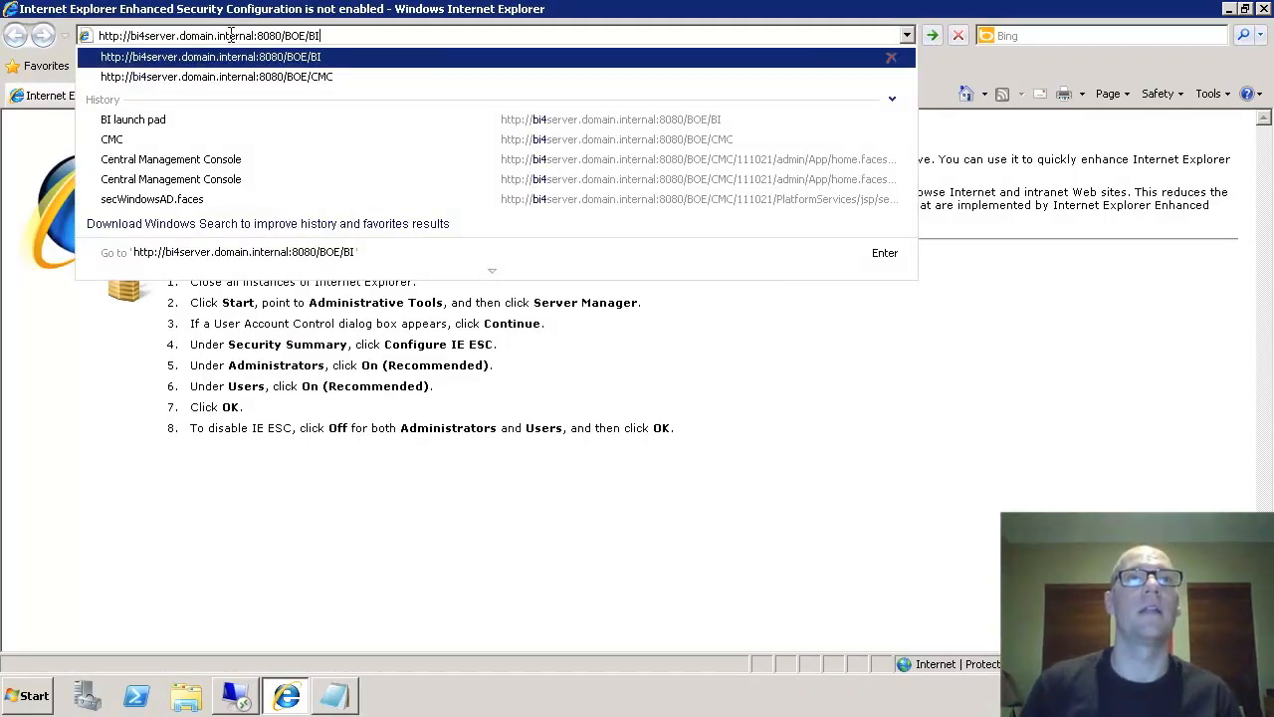
key("Return")
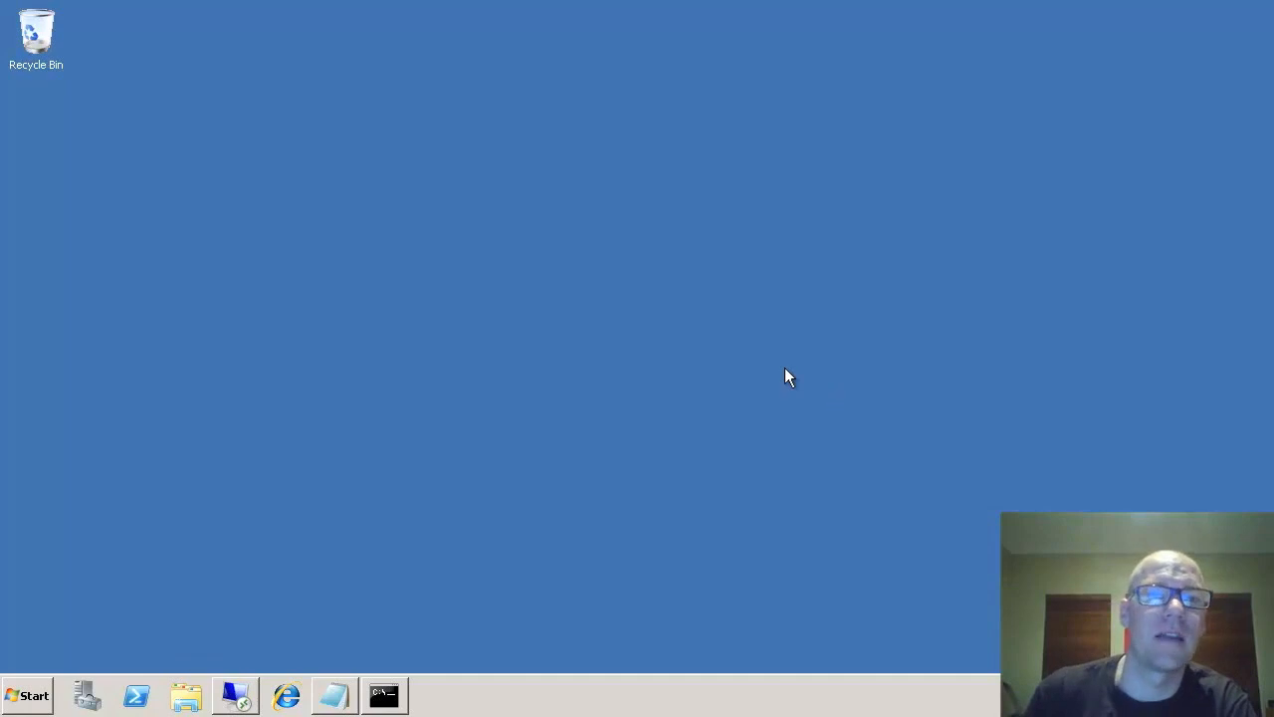
- Open a Command Prompt and type cls to clear the screen
left_click(387, 696)
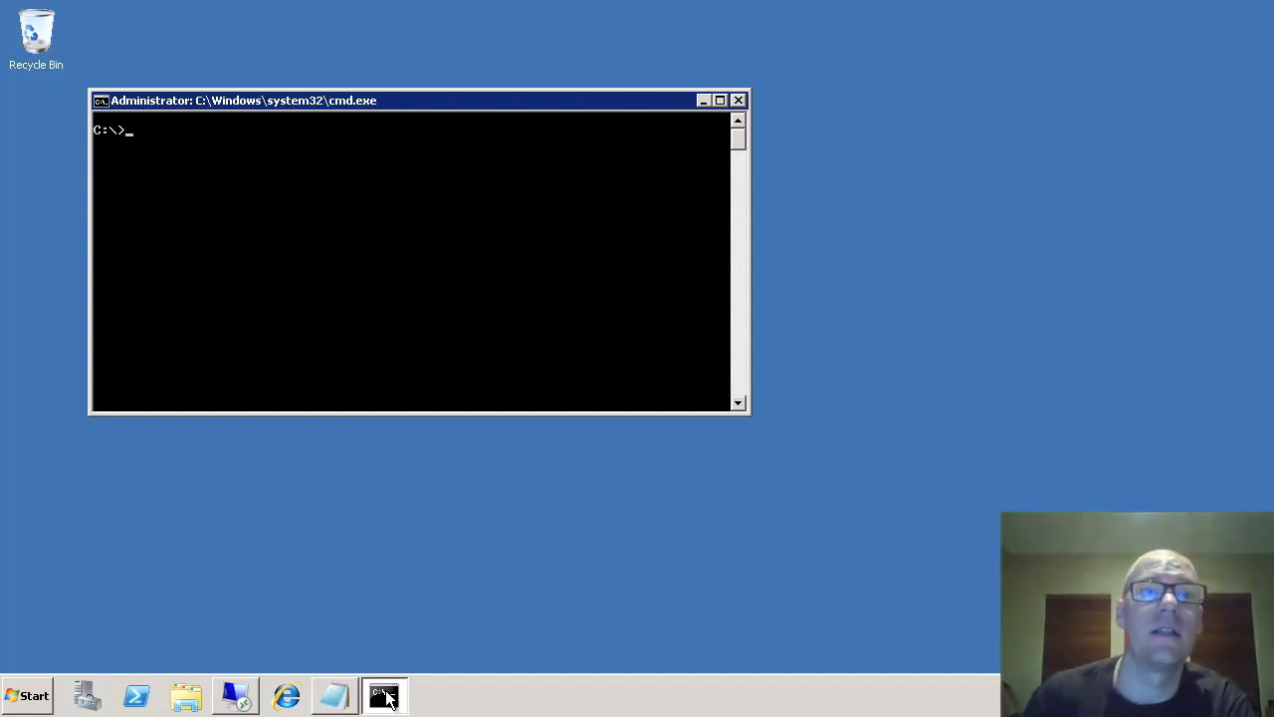
type("cls")
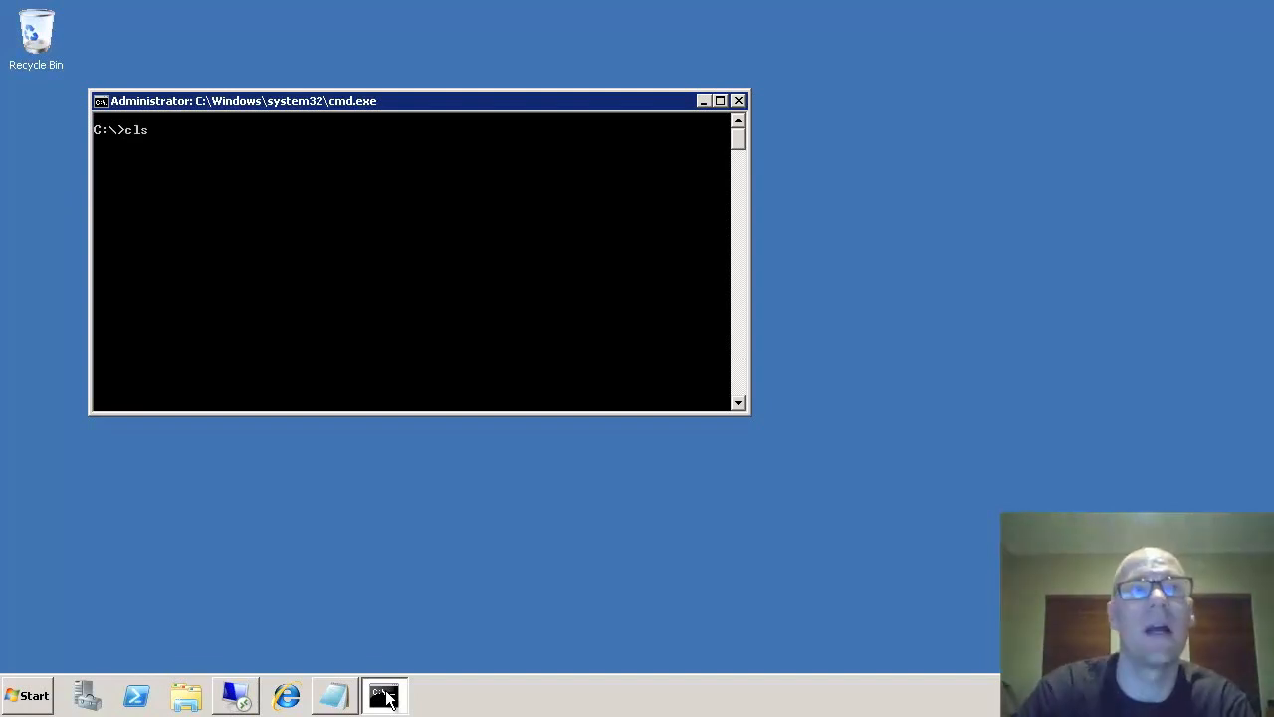
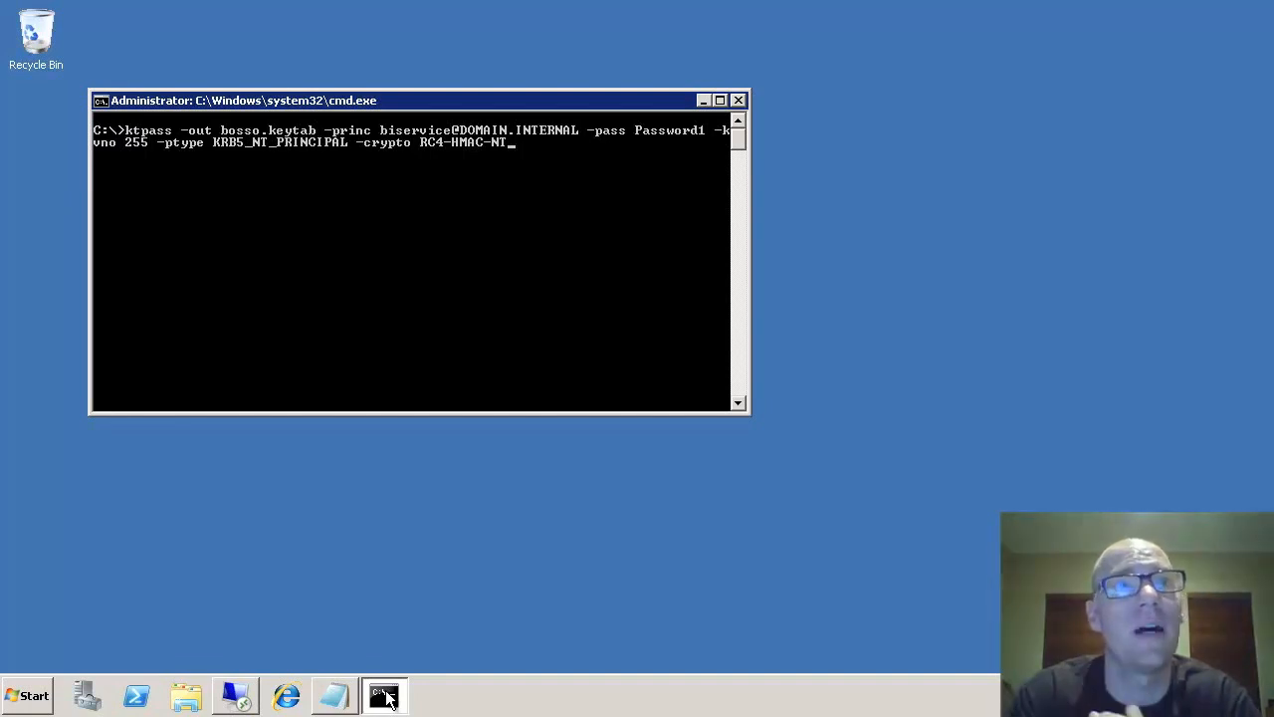
- Run the ktpass command to write bosso.keytab with an RC4-HMAC key at vno 255
key("Return")
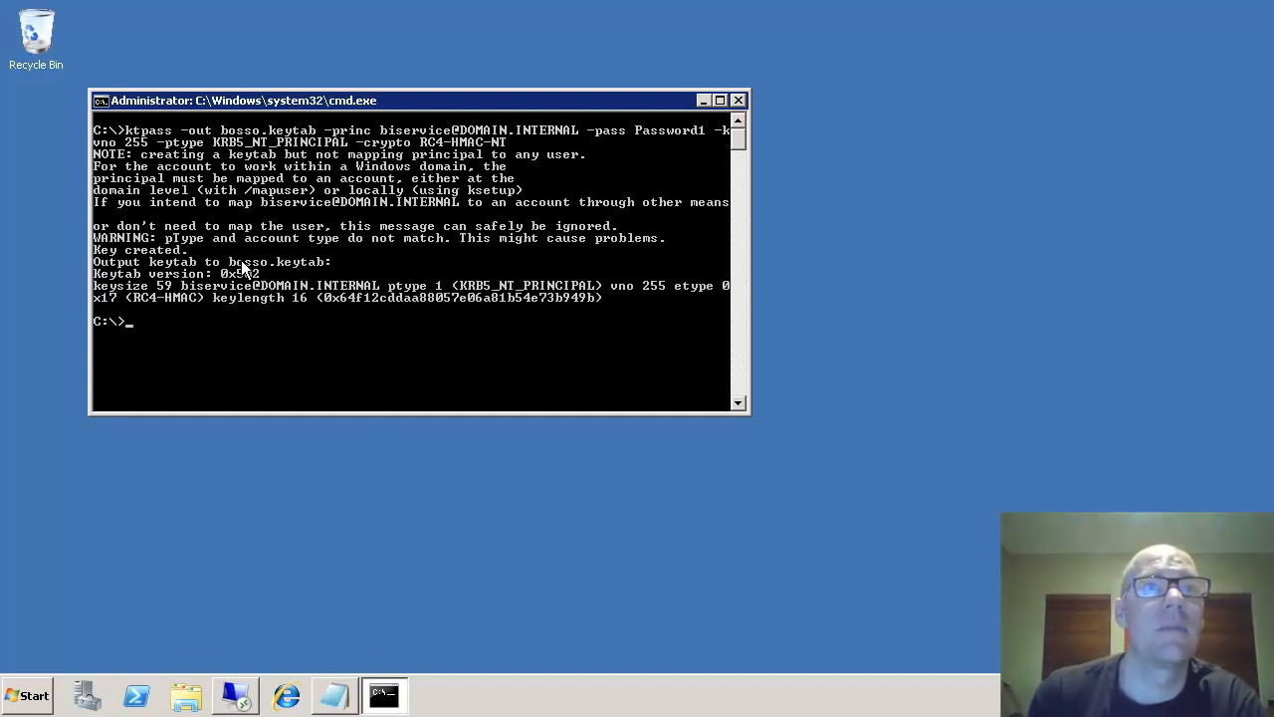
- Browse Computer to Local Disk (C:) in Explorer and select the 65-byte bosso.keytab file
left_click(393, 695)
left_click(189, 697)
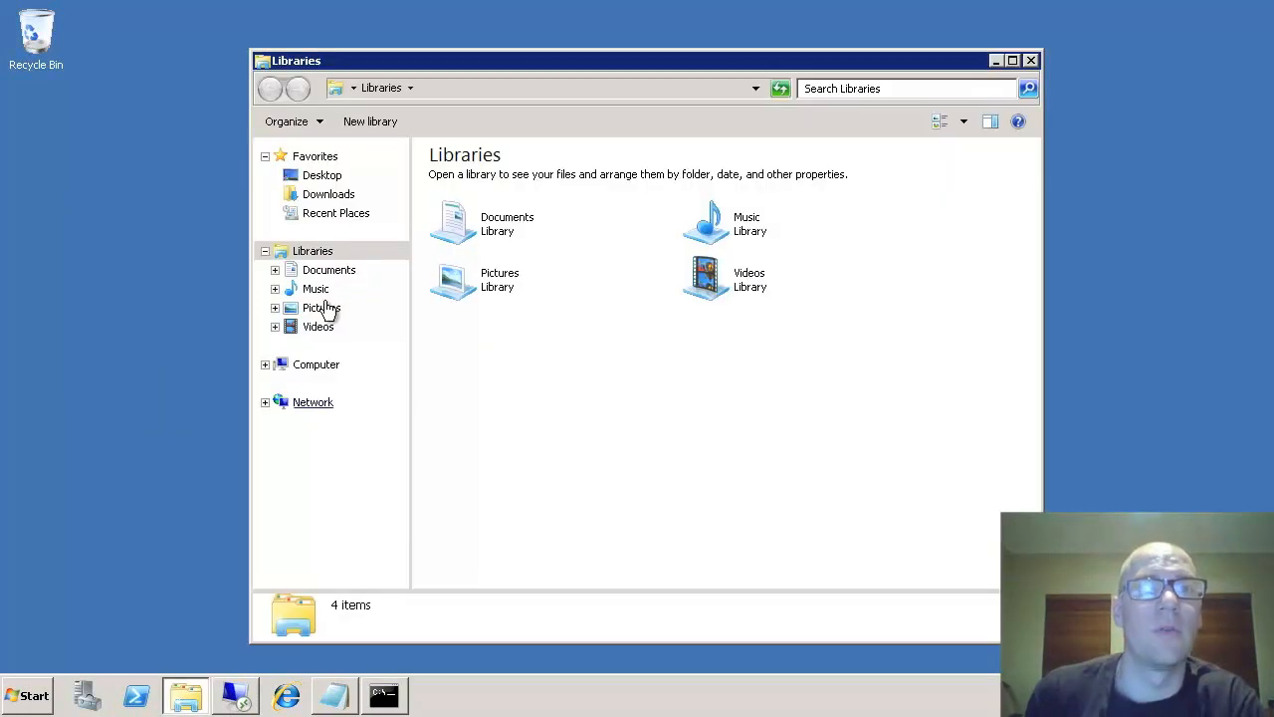
left_click(325, 367)
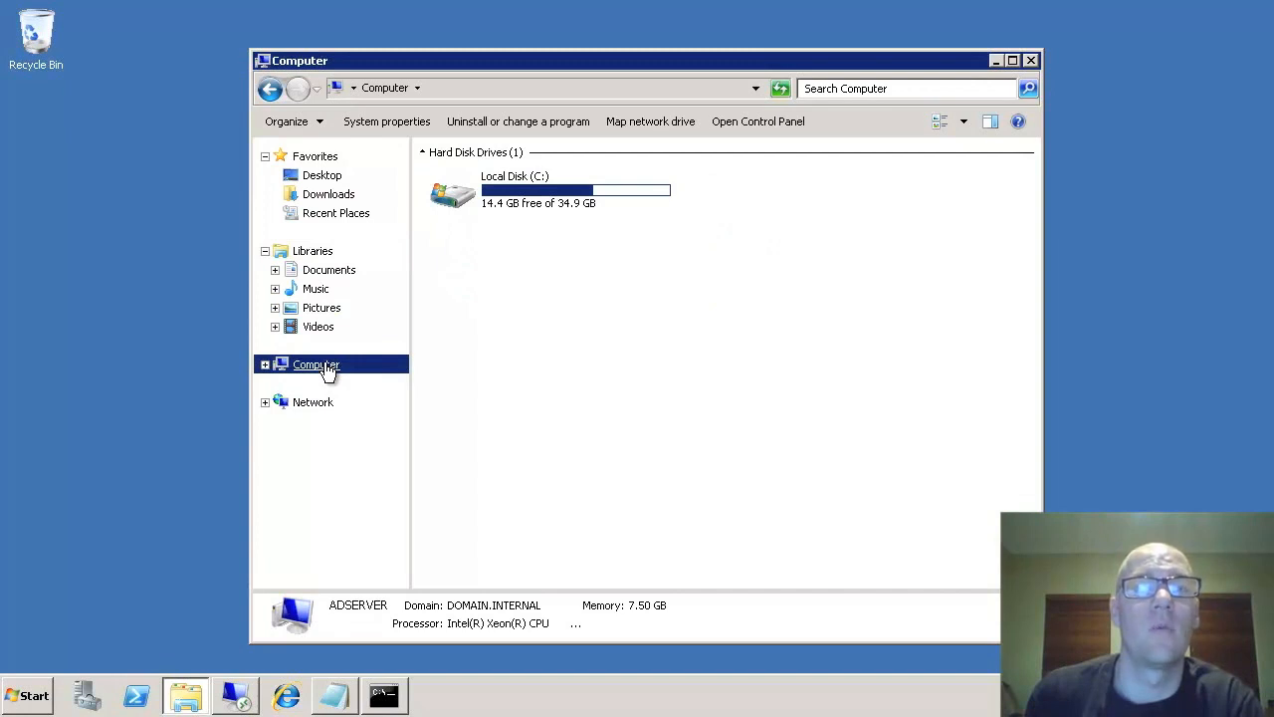
double_click(488, 199)
left_click(468, 311)
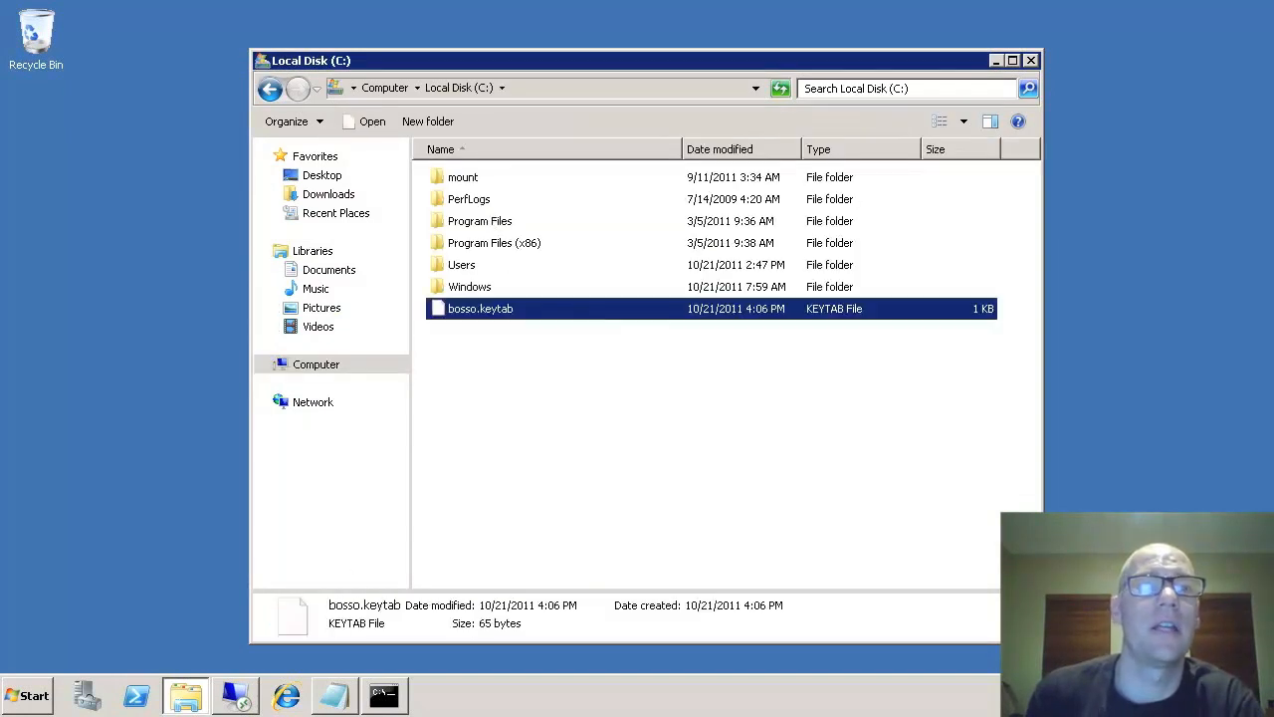
left_click(35, 696)
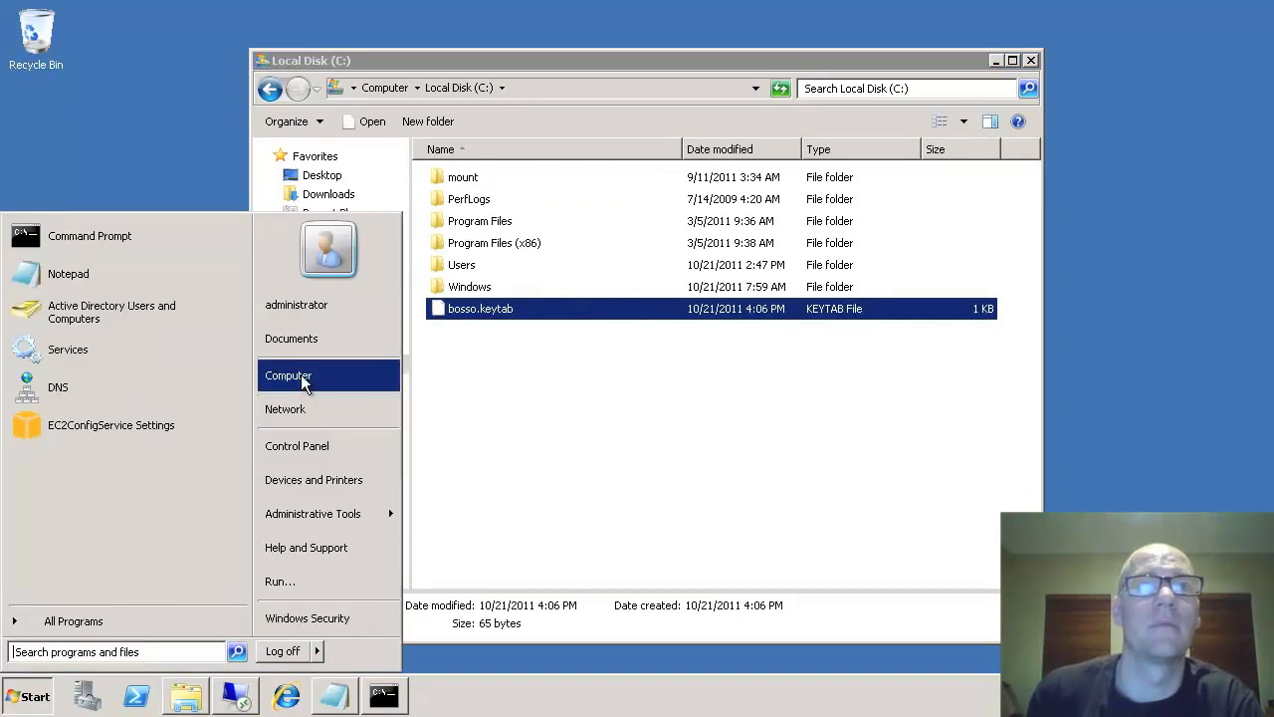
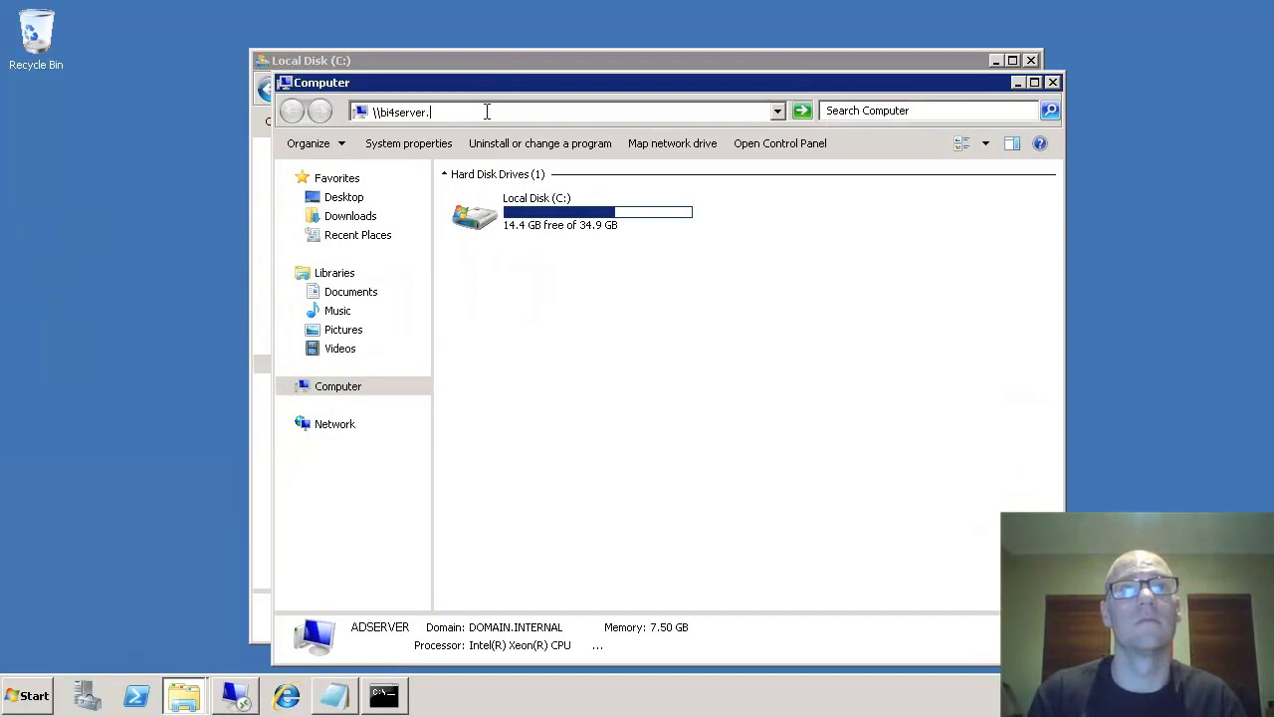
- Copy bosso.keytab from local C: into the Windows folder on \\bi4server.domain.internal\c$
type("internal\\c$")
key("Return")
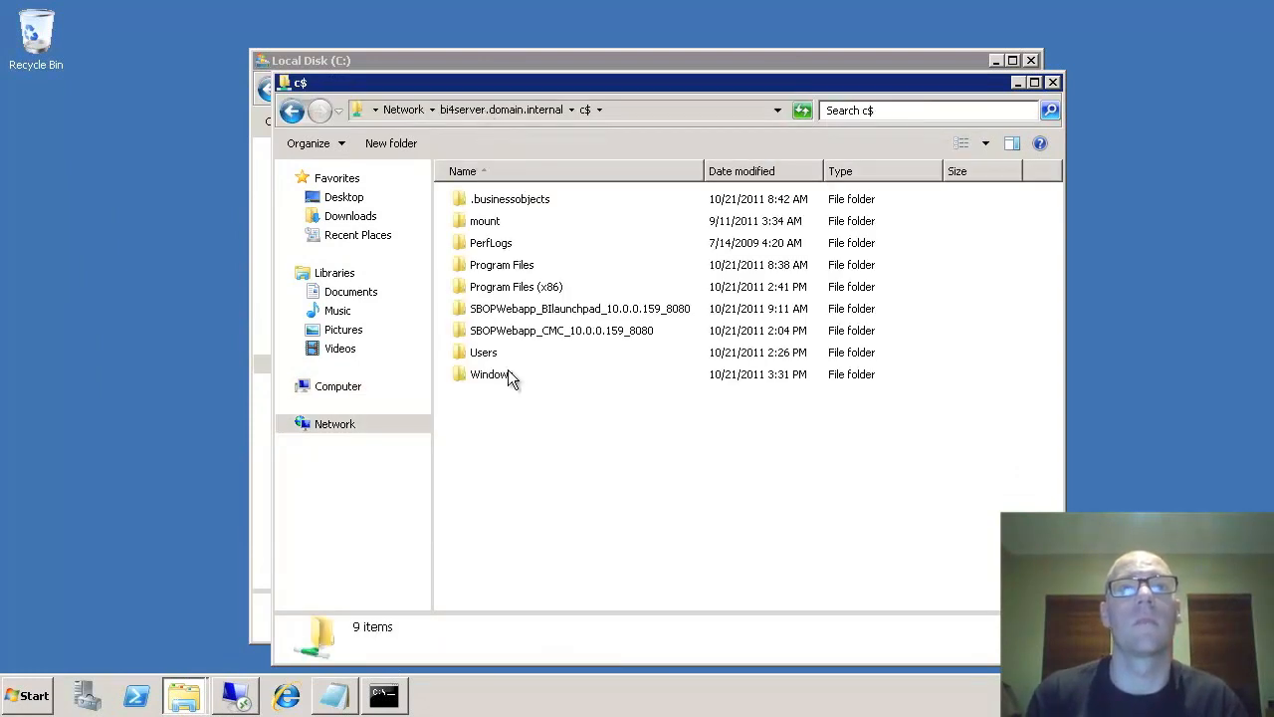
double_click(507, 373)
left_click_drag(564, 60, 185, 28)
left_click_drag(245, 296, 1037, 348)
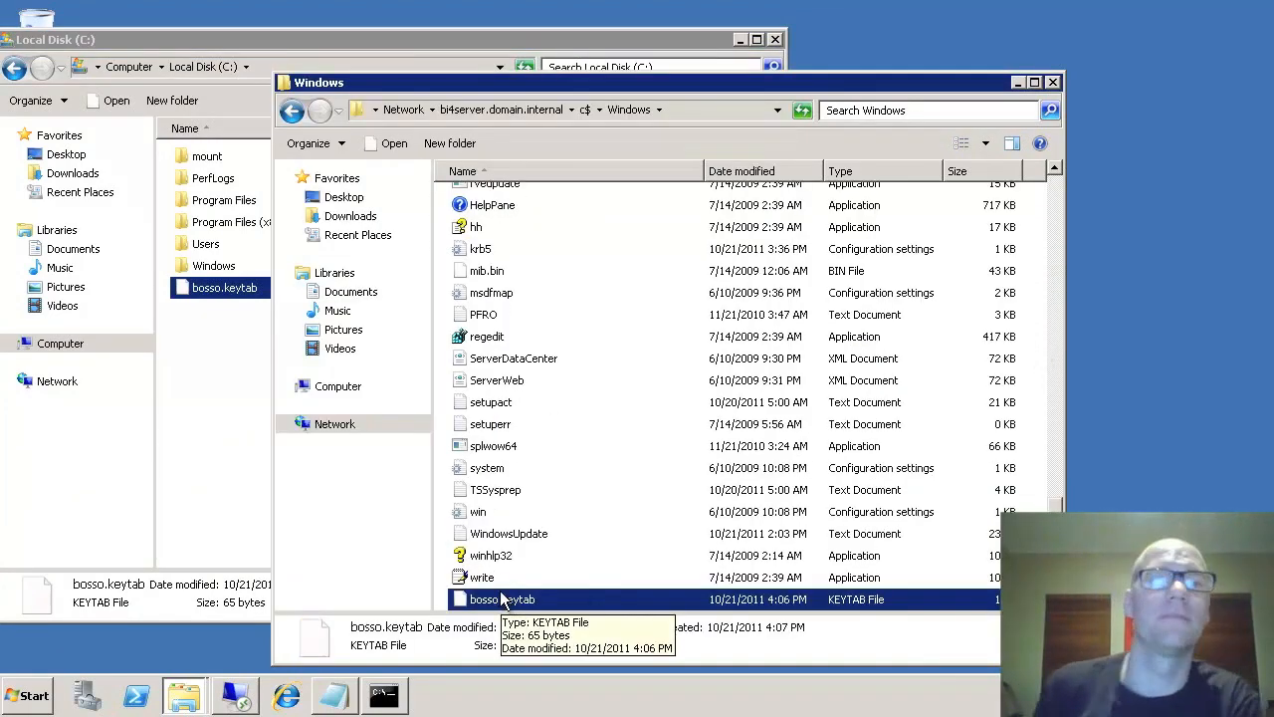
- Stop the Apache Tomcat 6.0.24 service in Central Configuration Manager, then minimize the manager
left_click(237, 697)
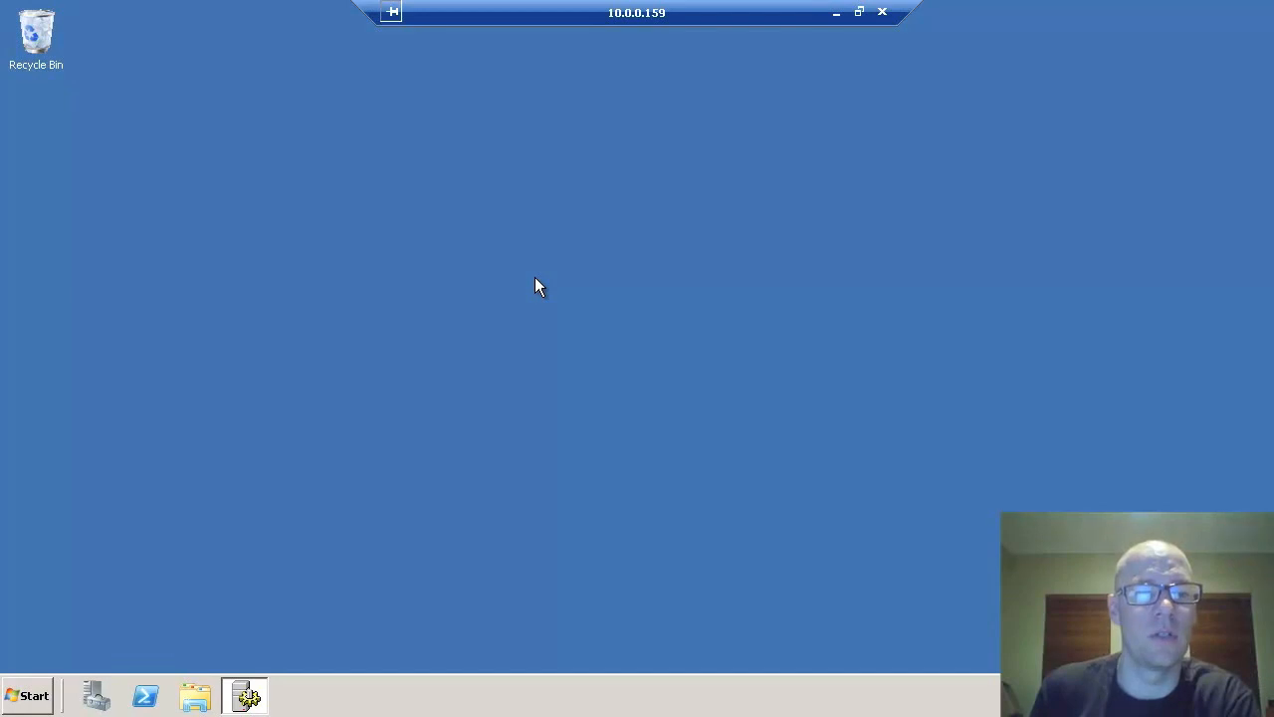
left_click(32, 697)
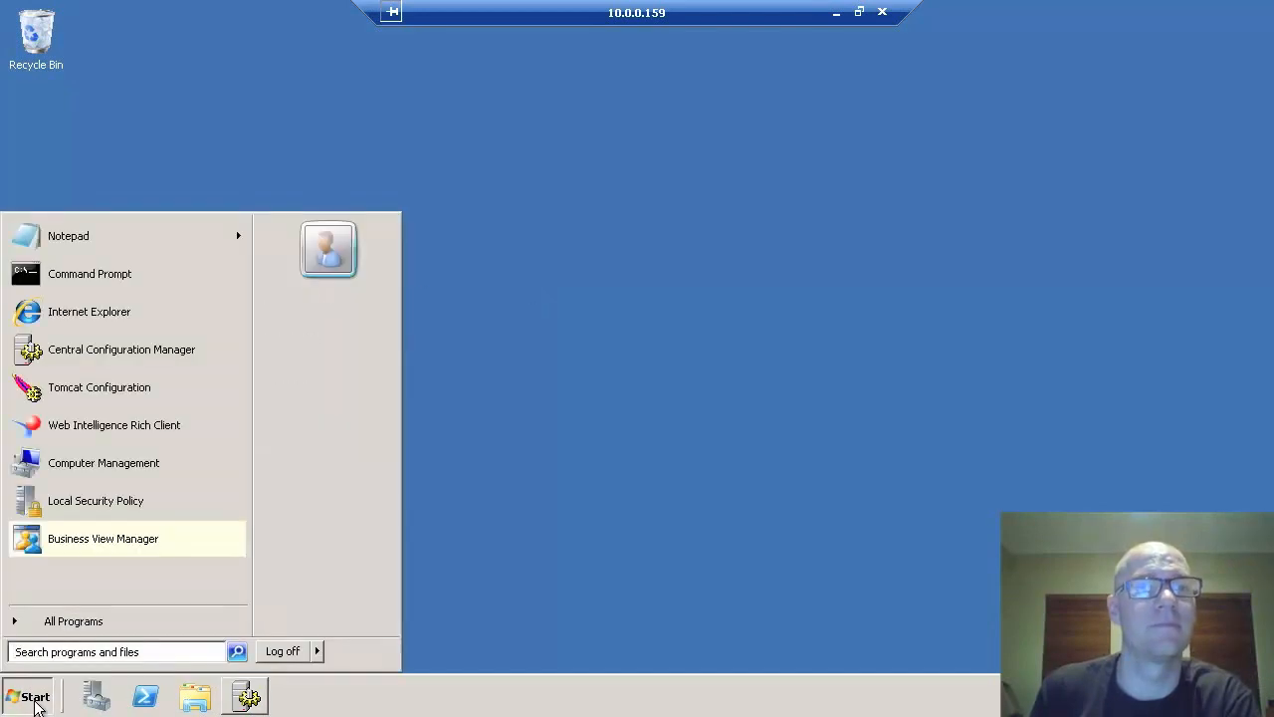
left_click(248, 697)
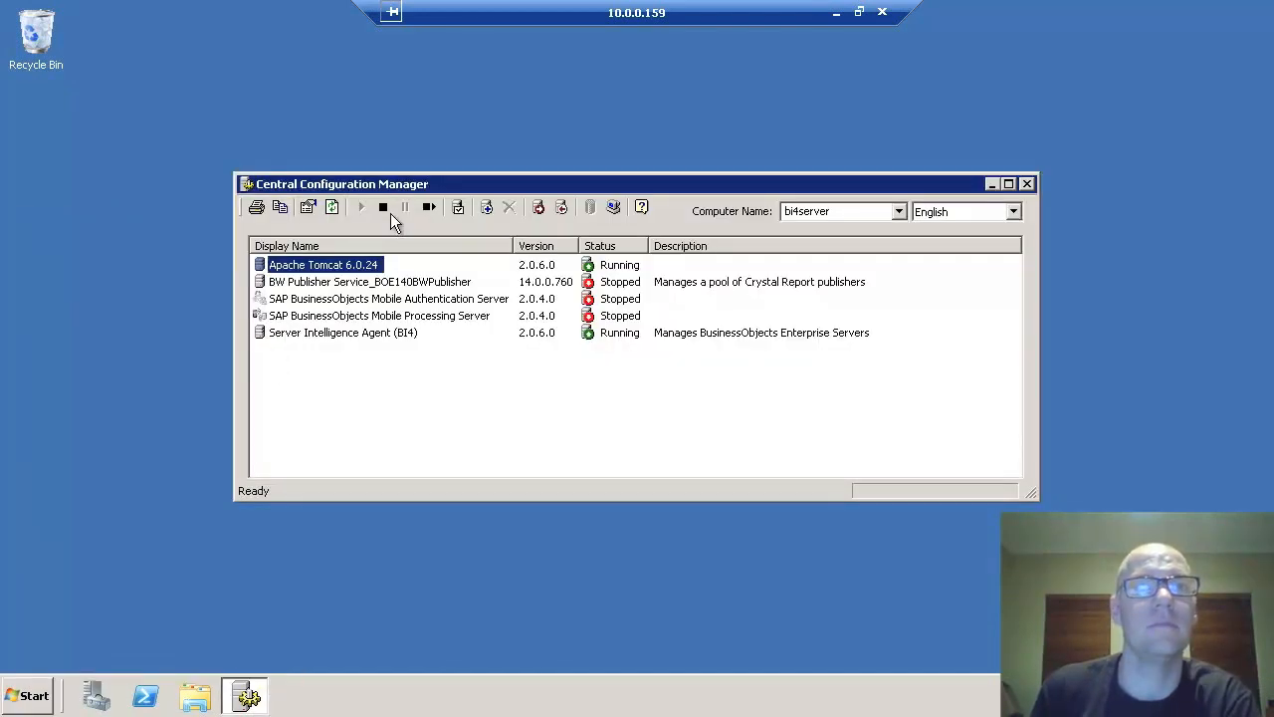
left_click(384, 208)
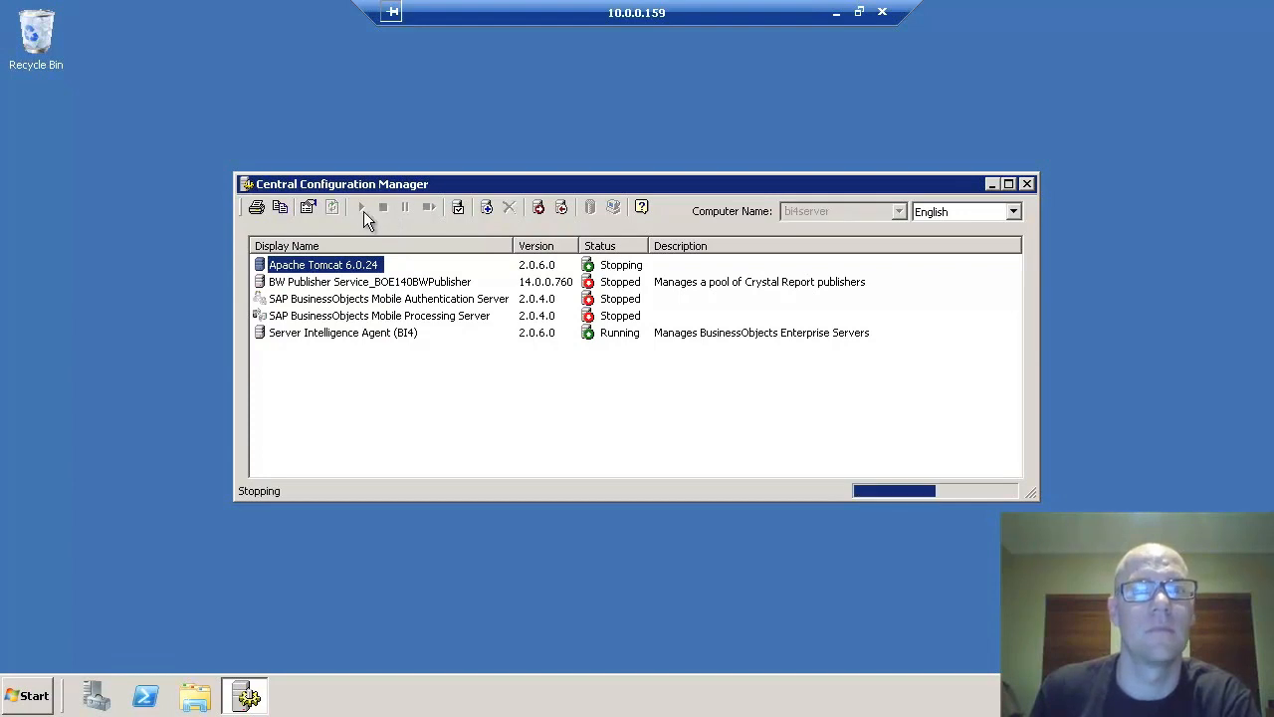
left_click(247, 696)
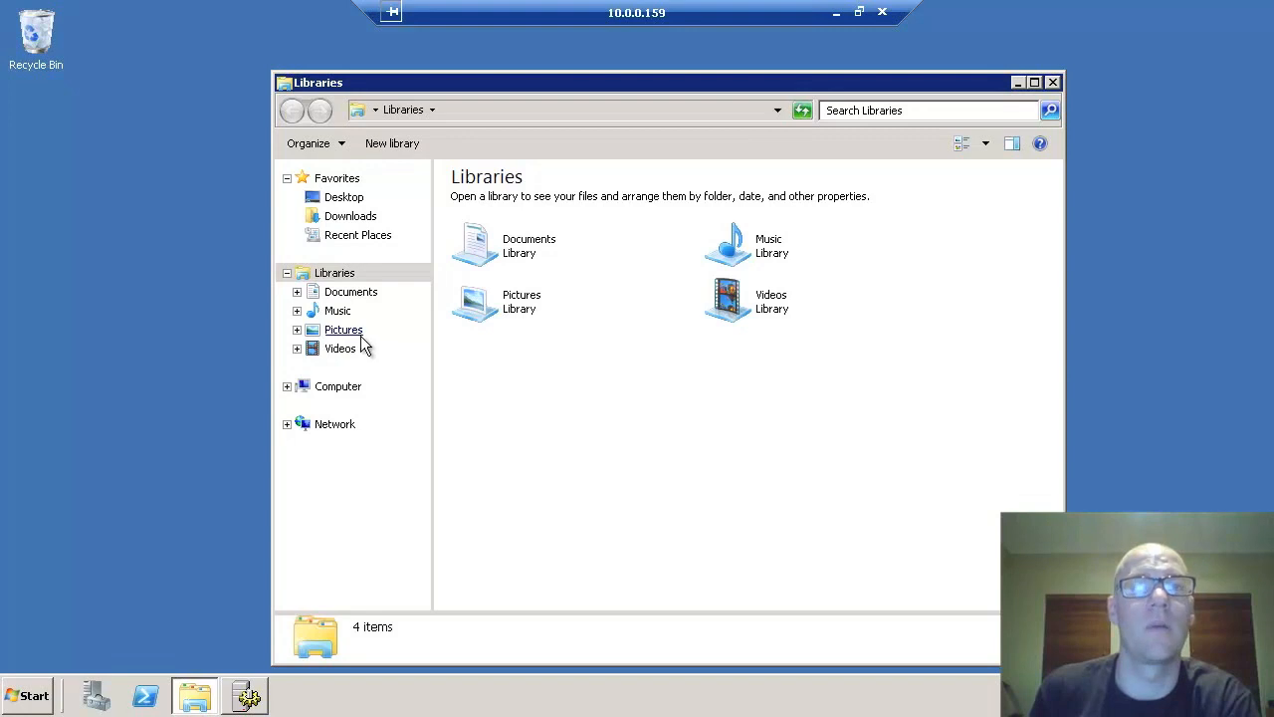
- Browse the server's C: drive to Program Files (x86)\SAP BusinessObjects\Tomcat6
left_click(351, 393)
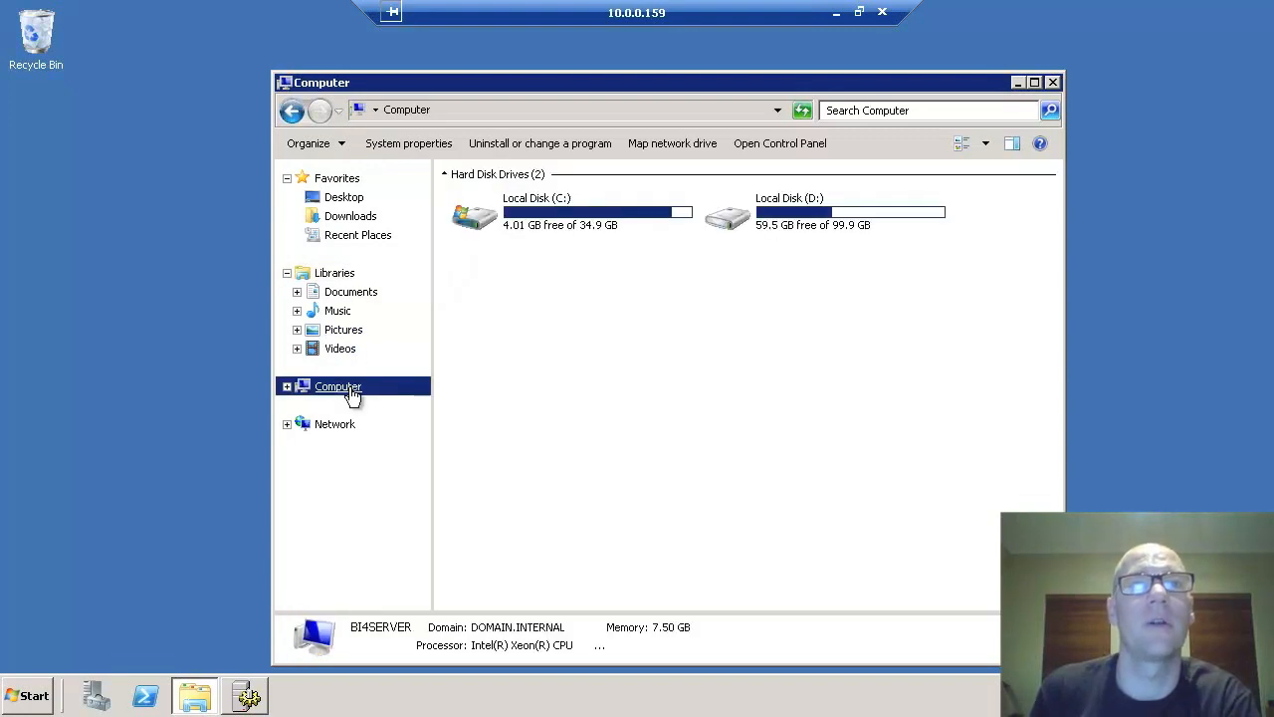
double_click(607, 209)
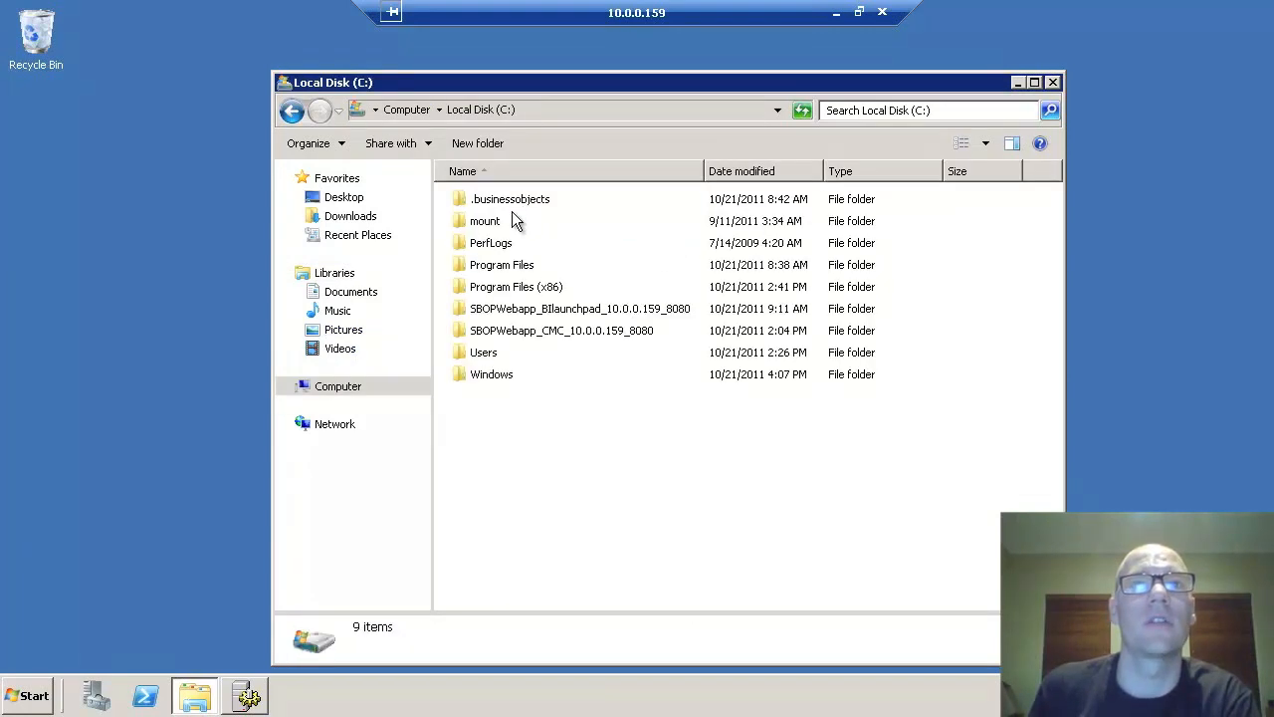
double_click(514, 287)
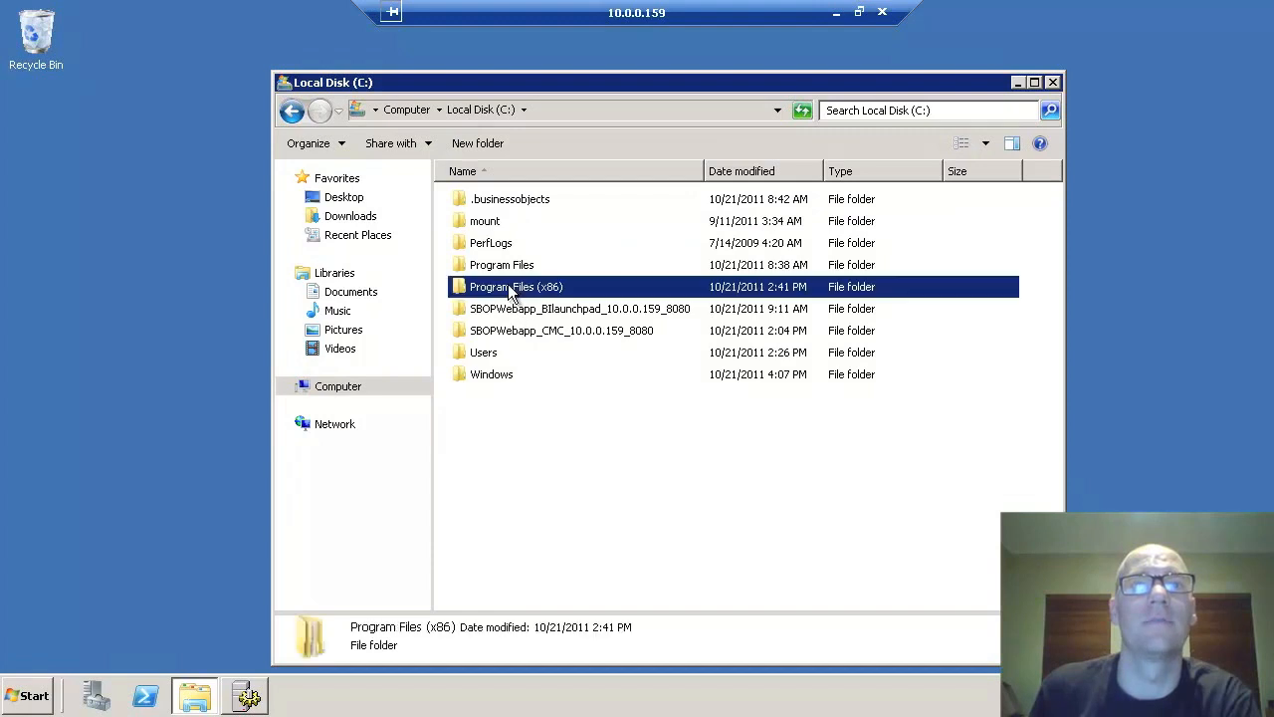
double_click(506, 396)
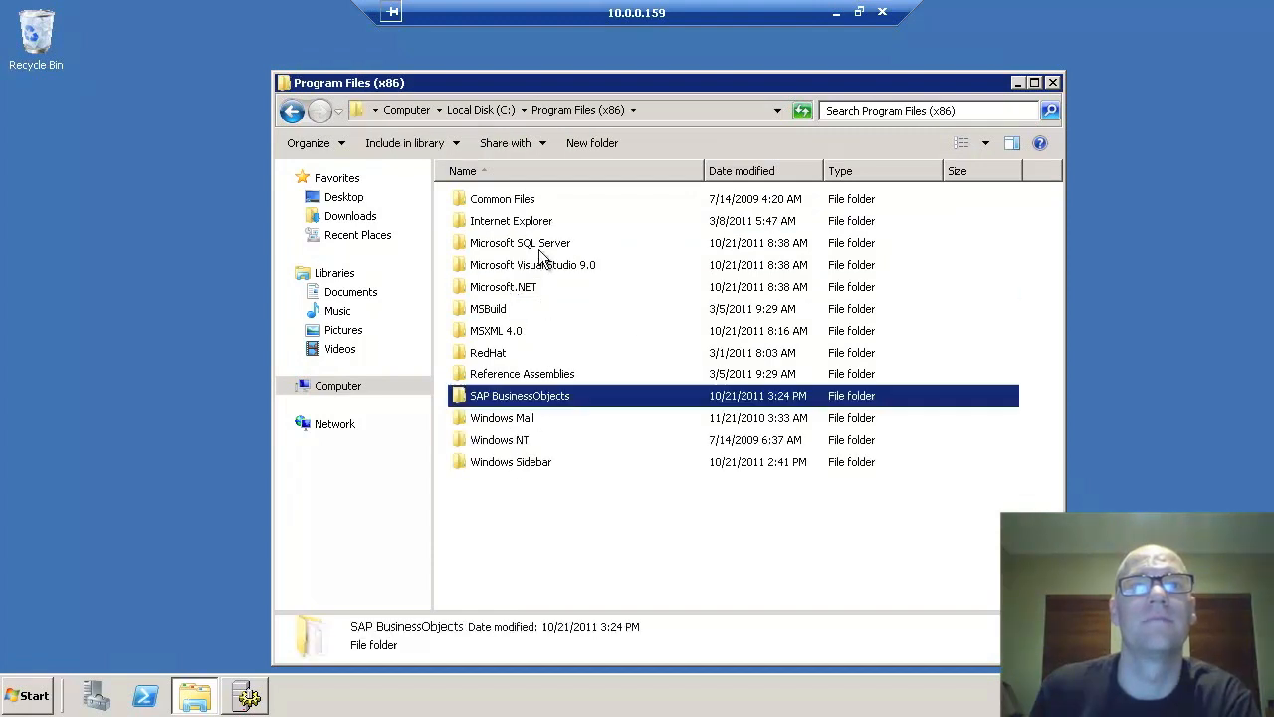
double_click(501, 398)
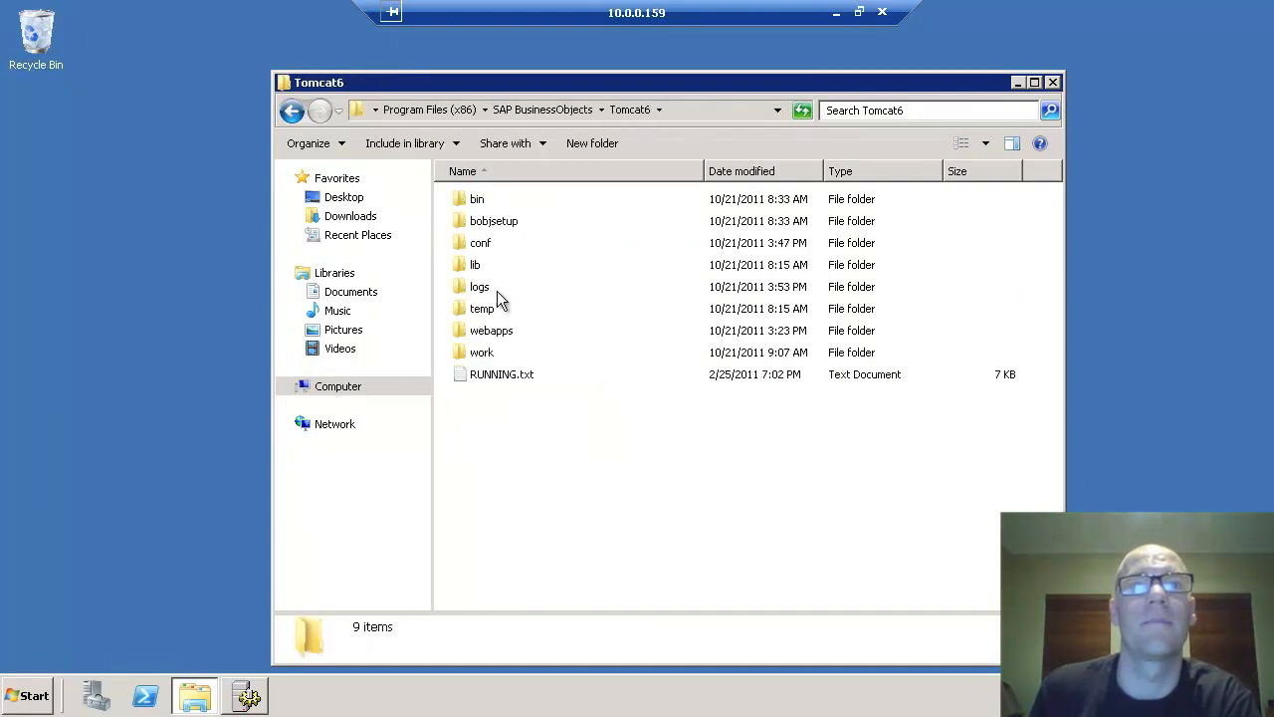
- Go into webapps\BOE\WEB-INF\config\custom and bring up the context menu for global.properties
double_click(502, 331)
double_click(498, 220)
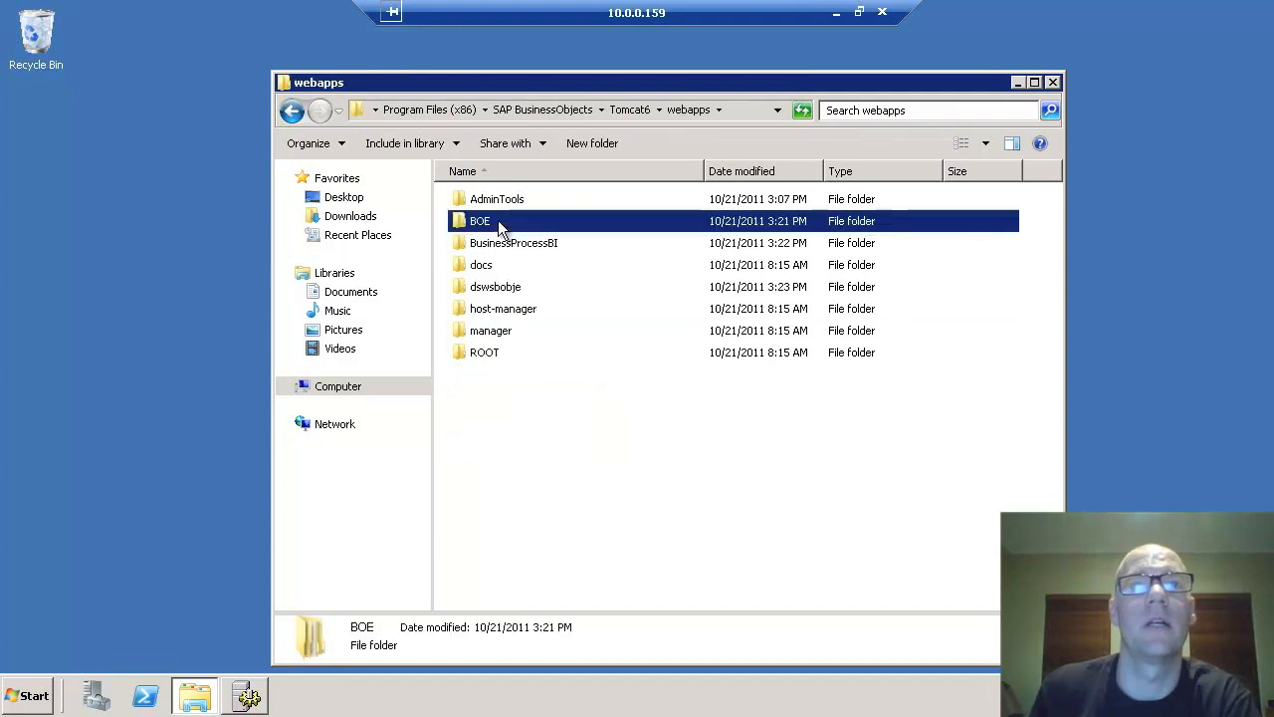
double_click(490, 222)
double_click(489, 222)
left_click(487, 204)
key("Return")
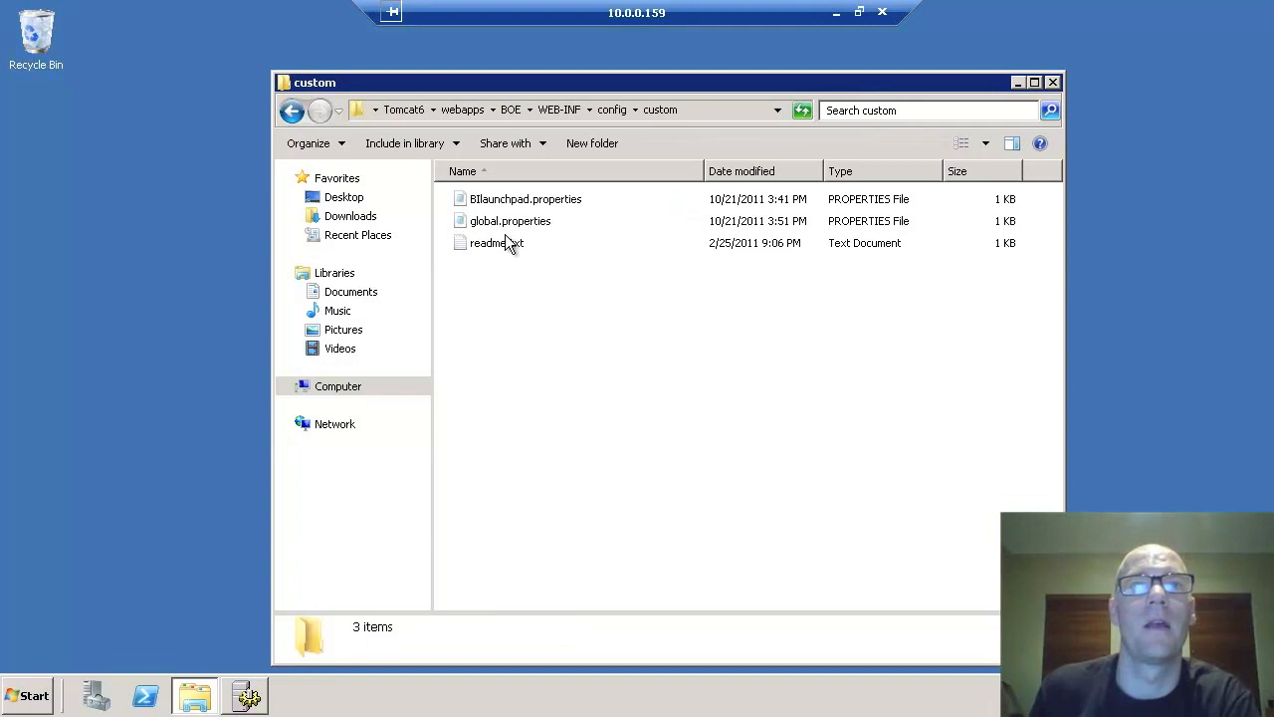
left_click(495, 221)
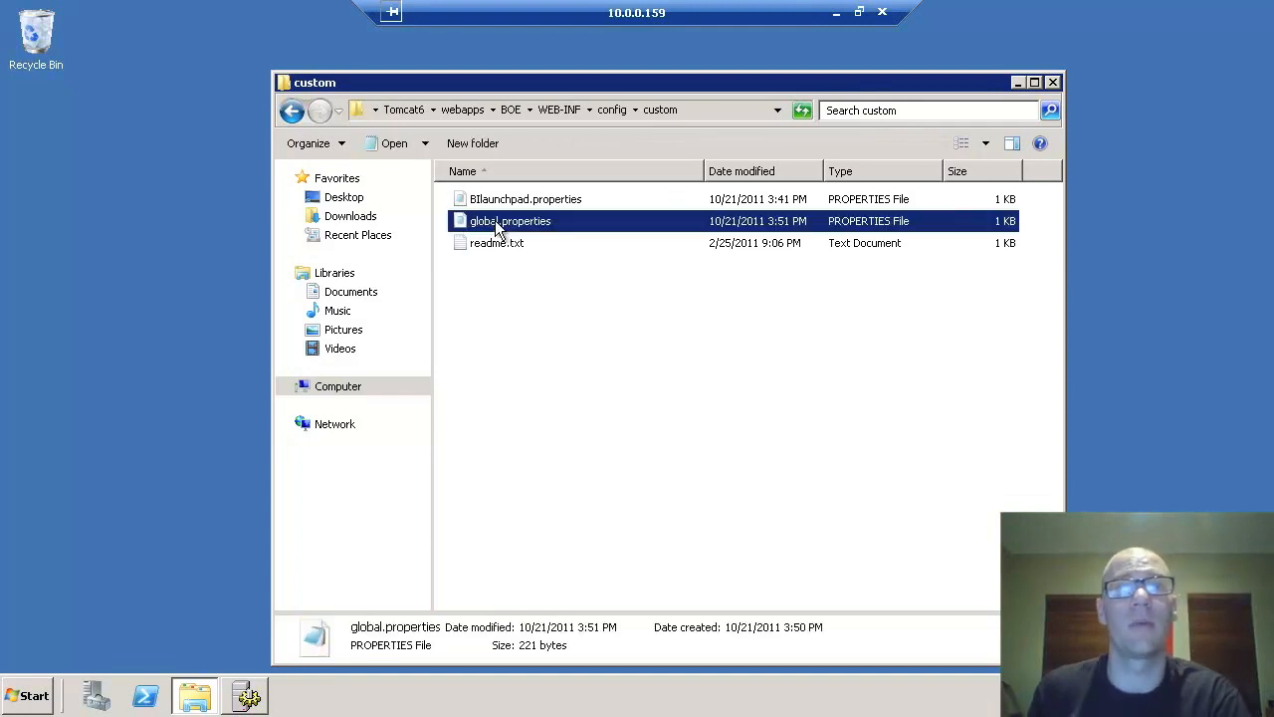
right_click(495, 221)
- Append idm.keytab=C:/WINDOWS/bosso.keytab as the last line of global.properties, save and close Notepad
key("Return")
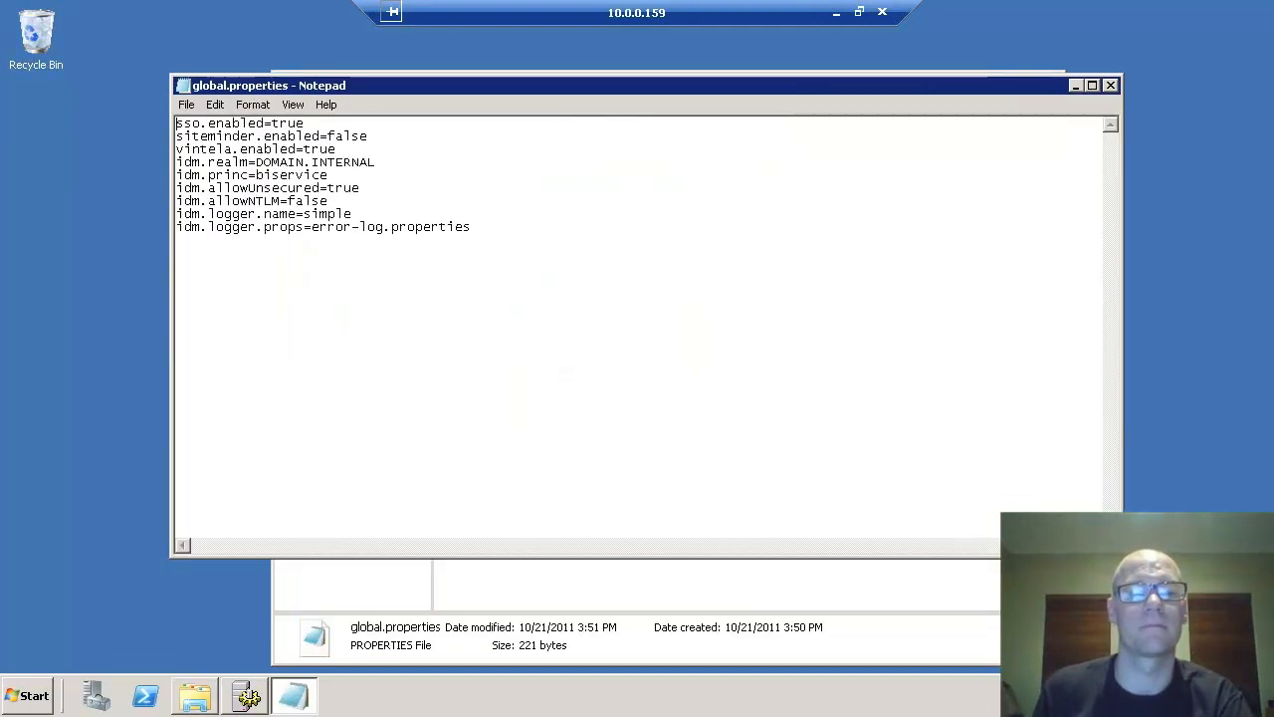
mouse_move(295, 695)
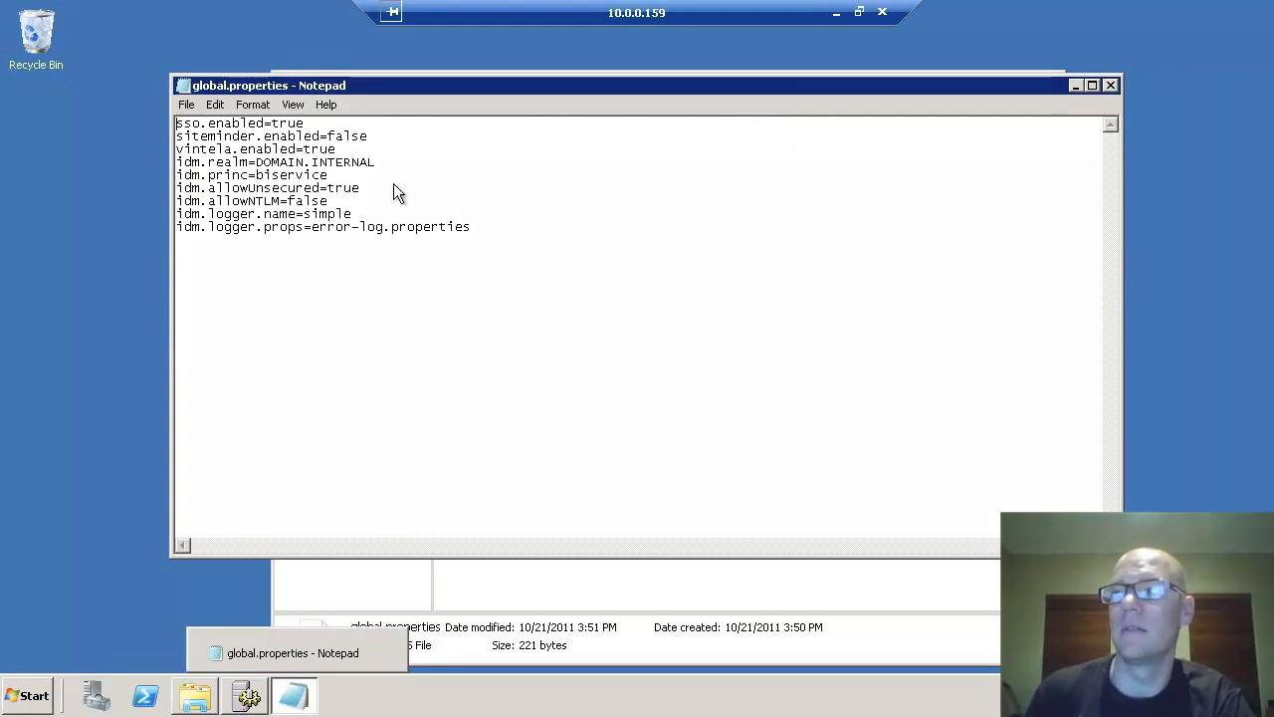
left_click(485, 229)
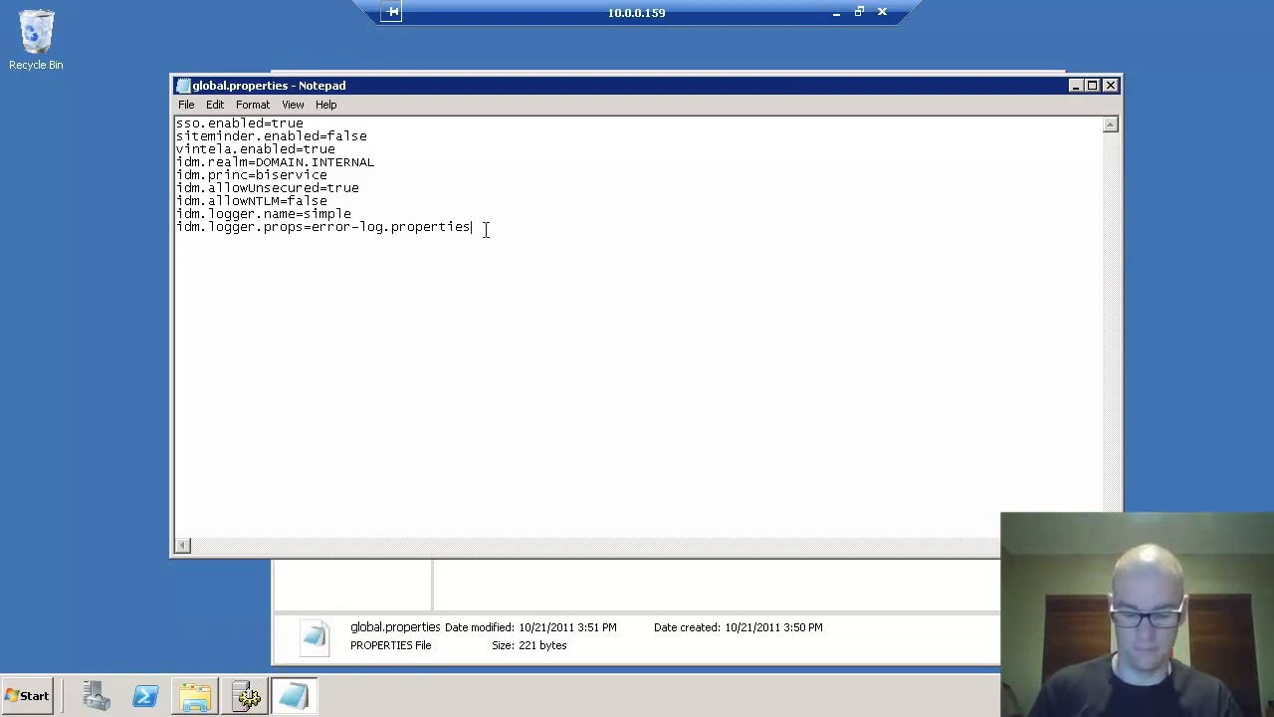
key("Return")
type("idm.keyta")
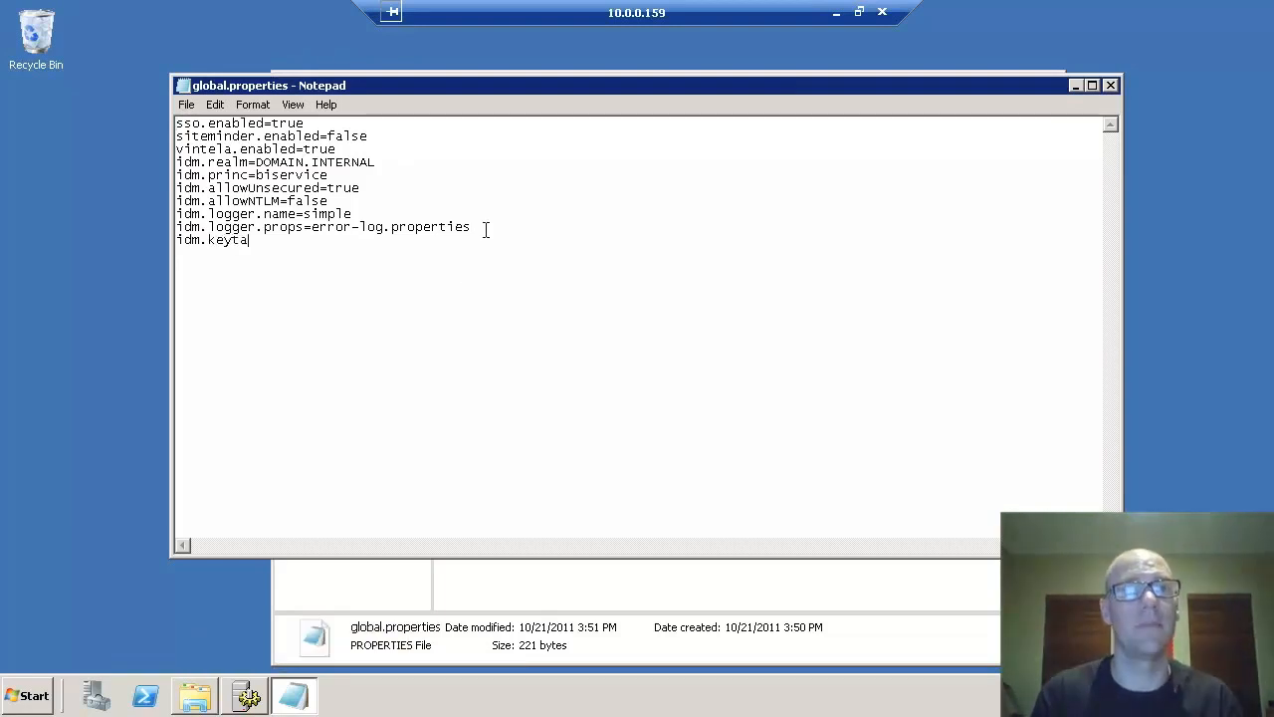
type("b=C:")
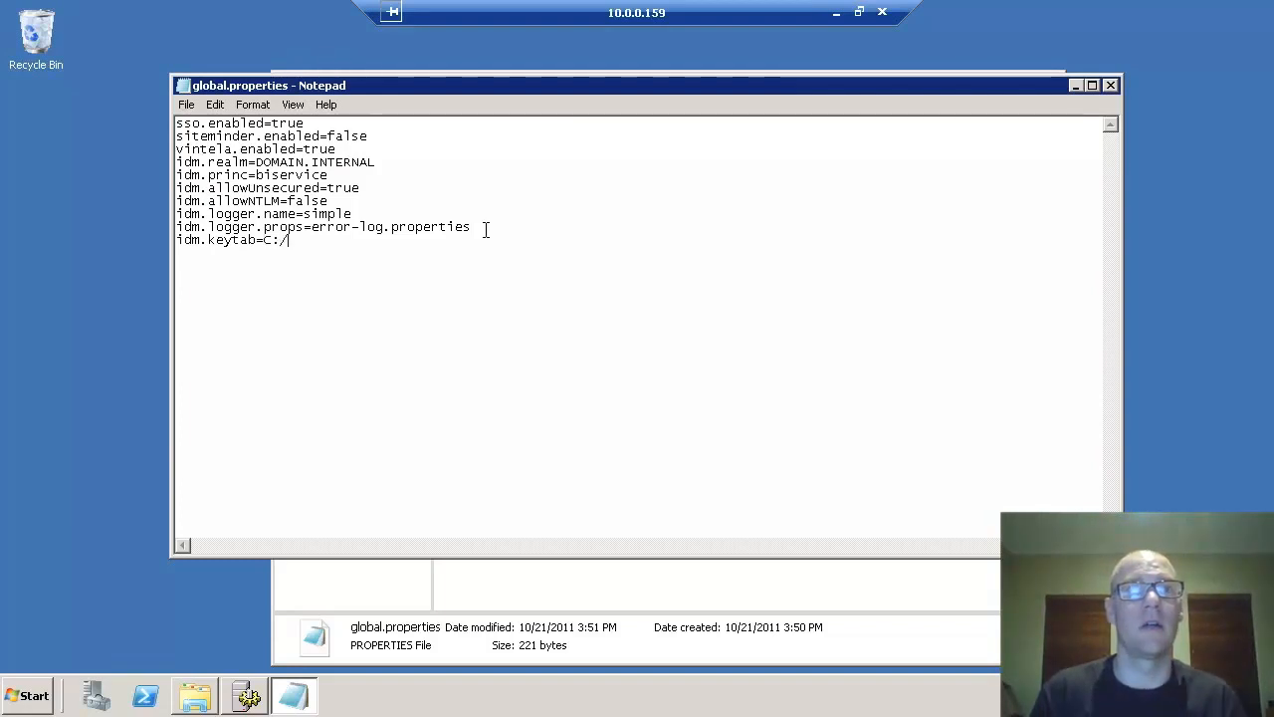
type("/WINDOW")
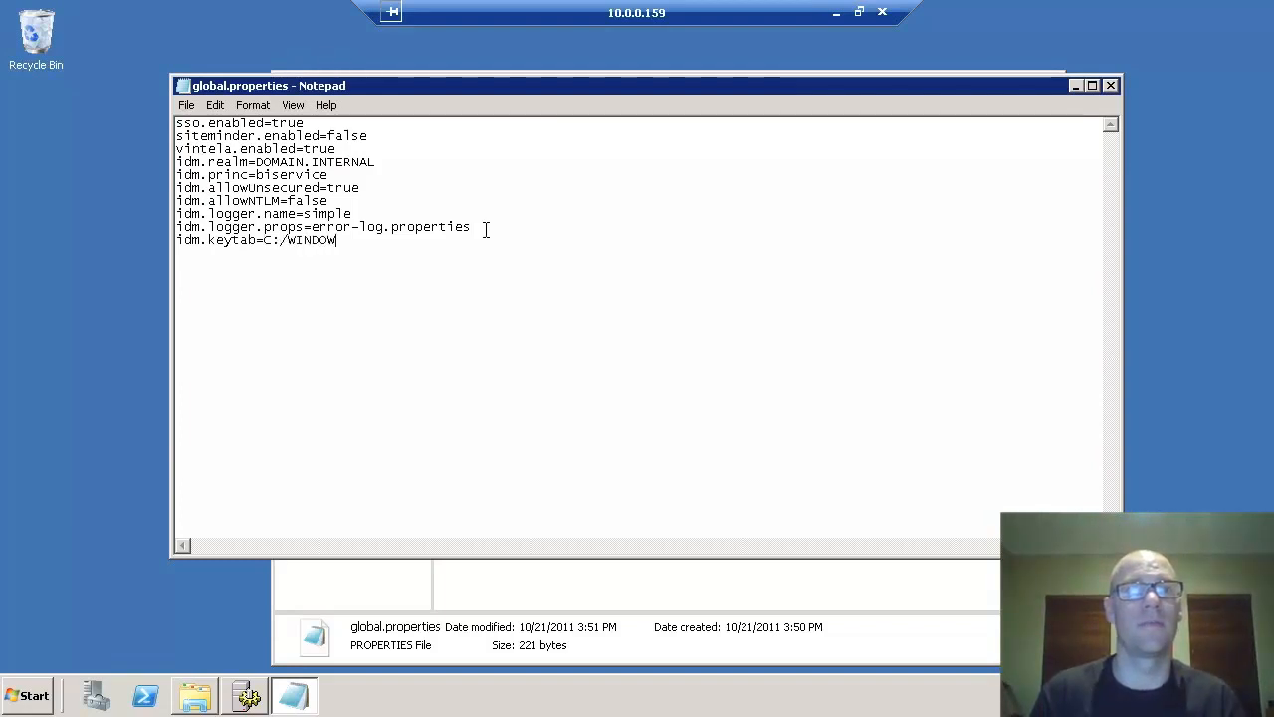
type("S/bosoo.keytab")
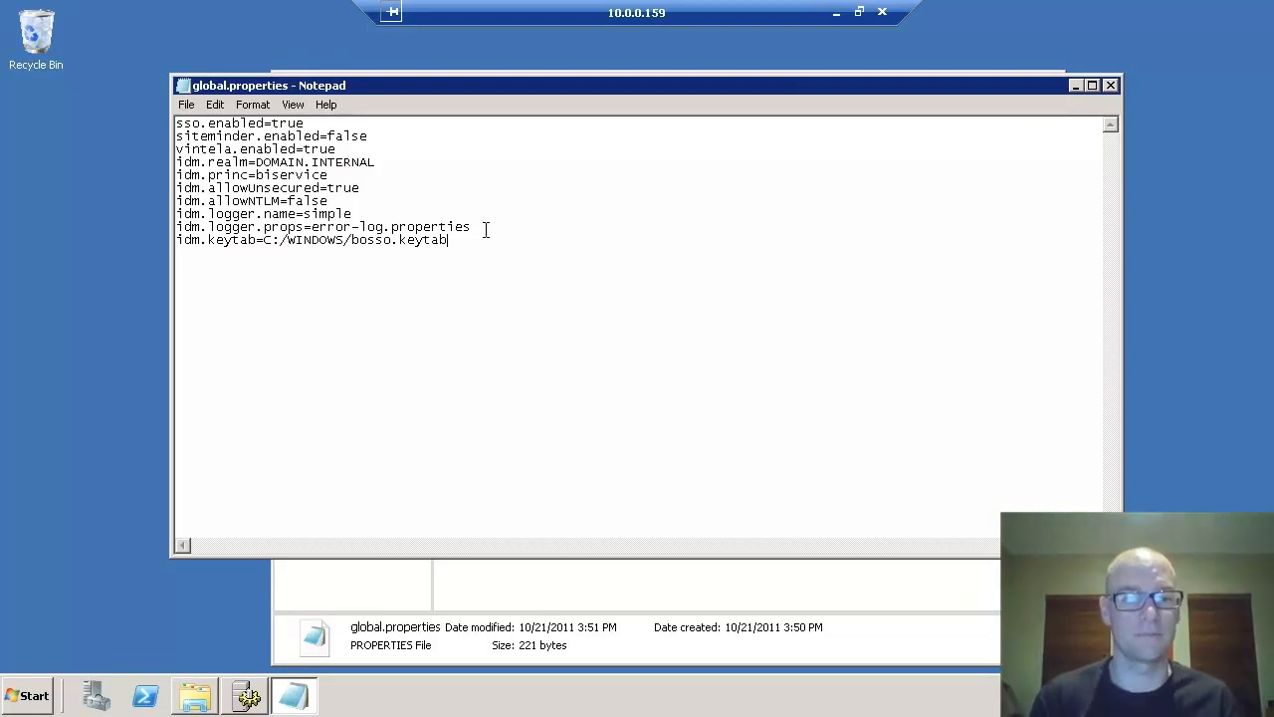
key("ctrl+s")
left_click(1110, 84)
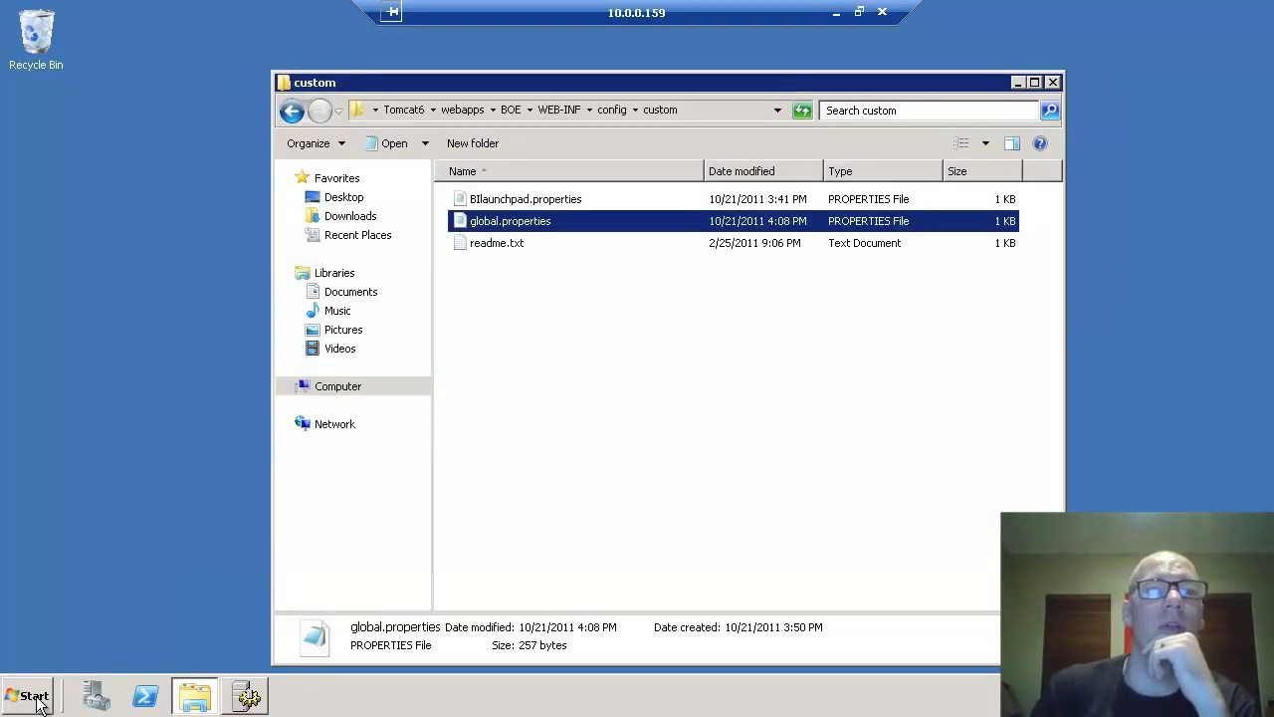
- Delete the -Dcom.wedgetail.idm.sso.password line from Tomcat Configuration's Java Options and apply it
left_click(38, 697)
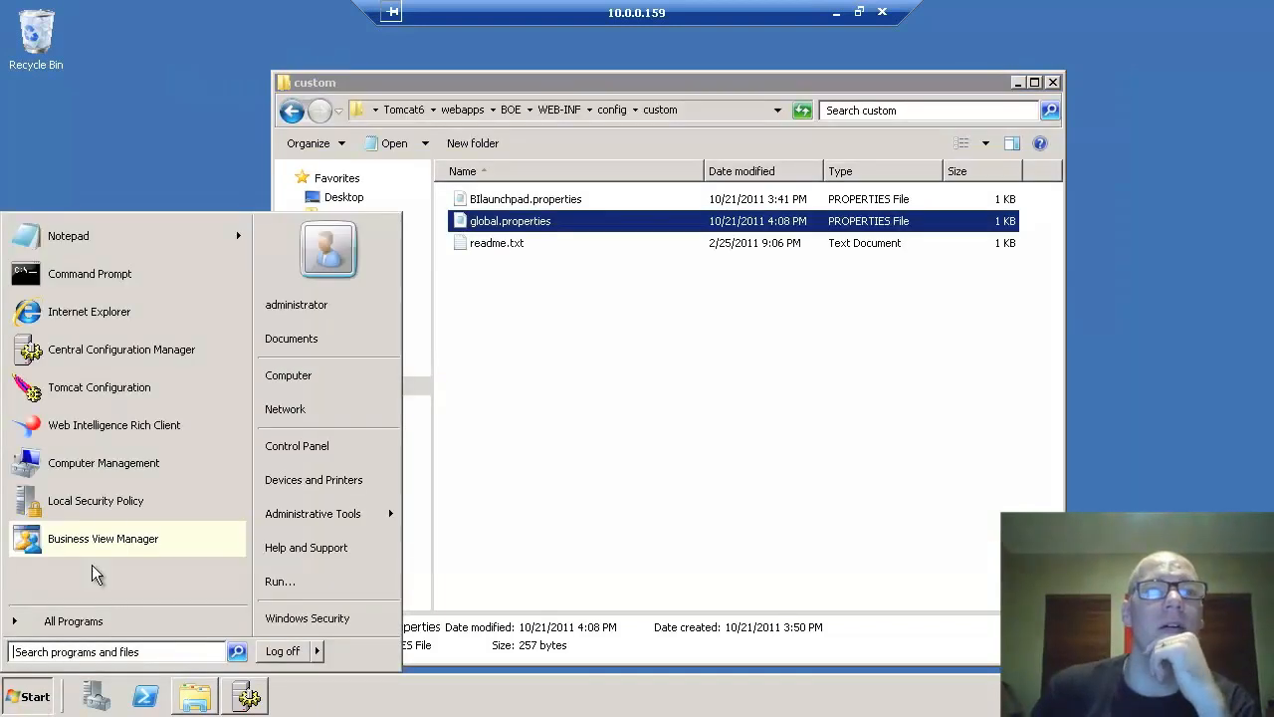
left_click(104, 387)
left_click(1036, 47)
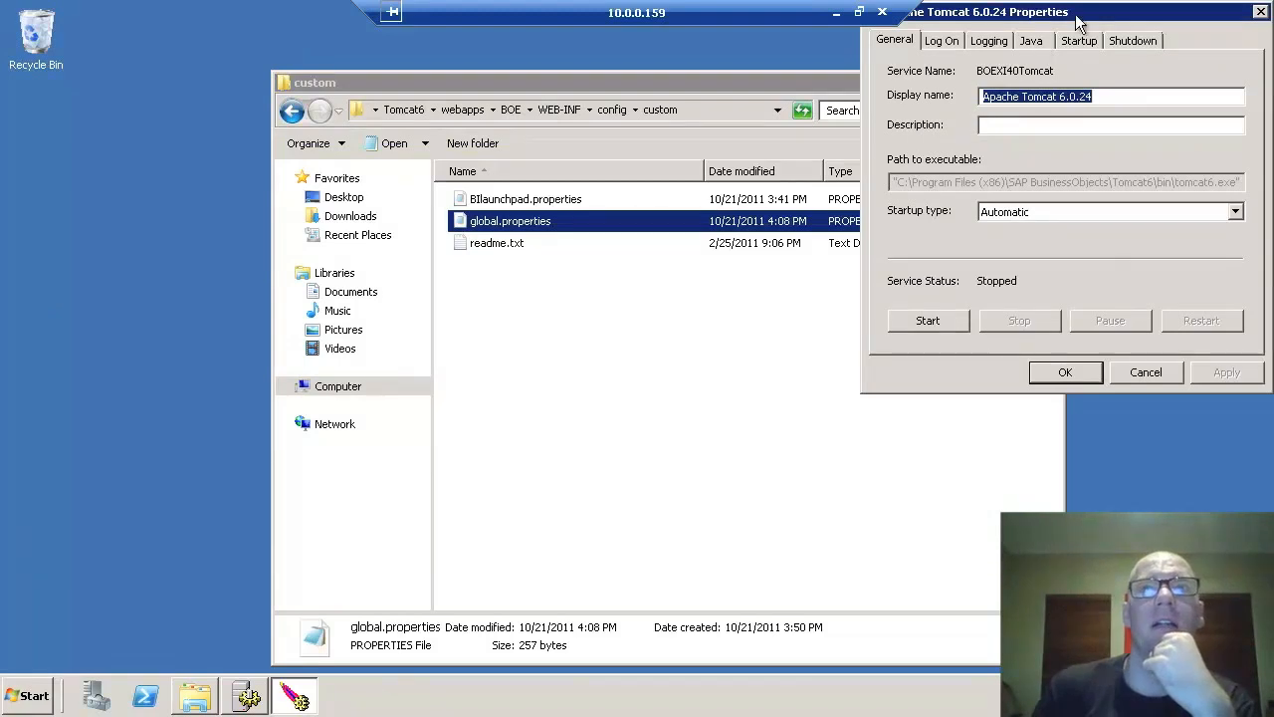
left_click_drag(1076, 15, 722, 140)
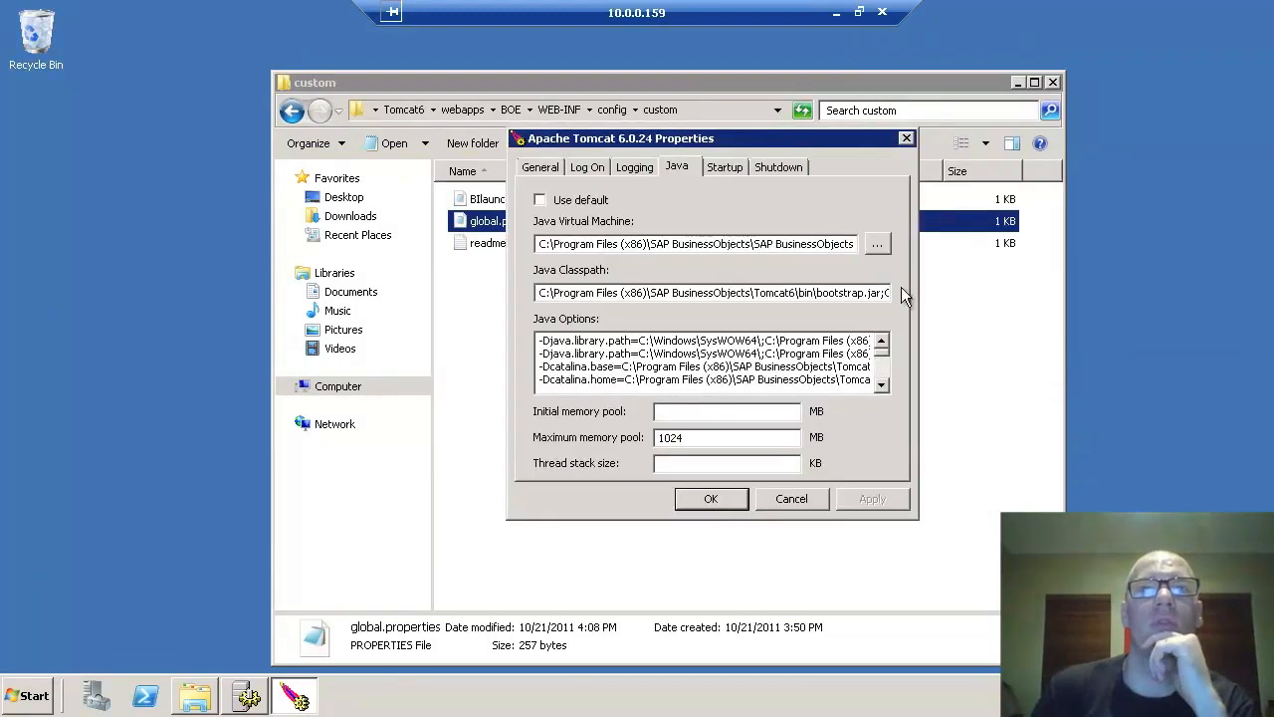
left_click_drag(885, 354, 879, 394)
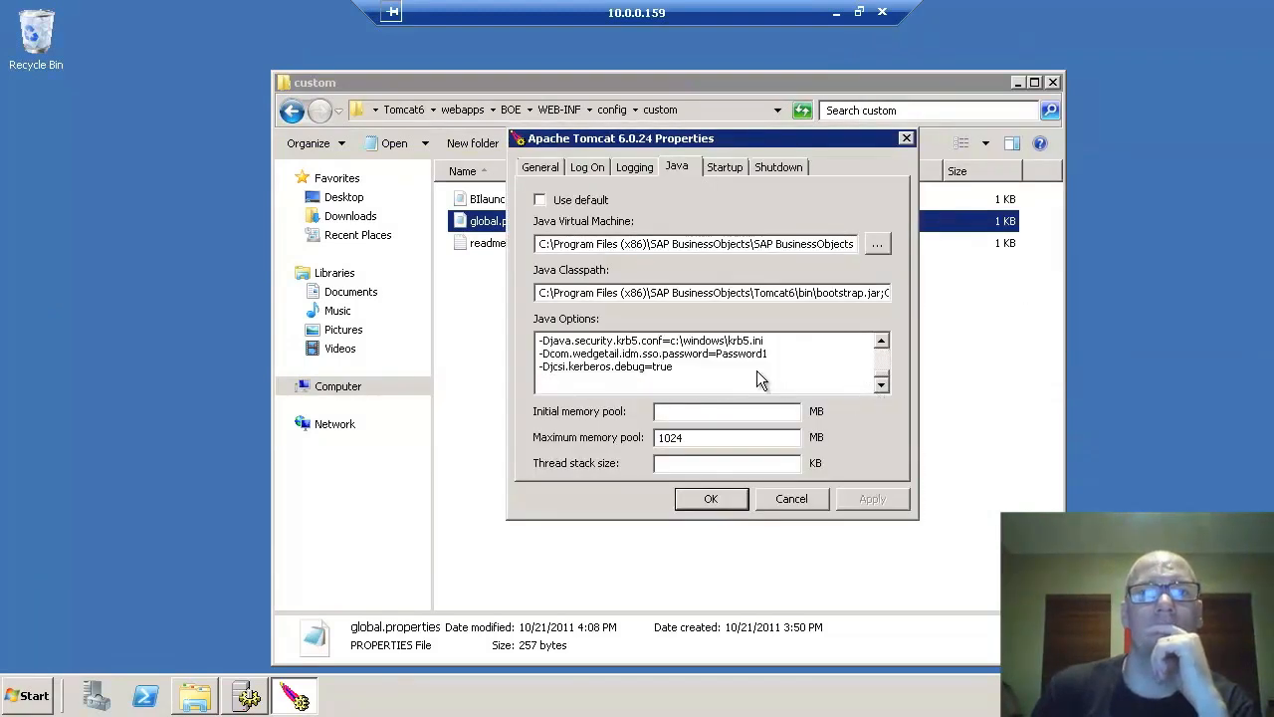
left_click_drag(785, 353, 527, 356)
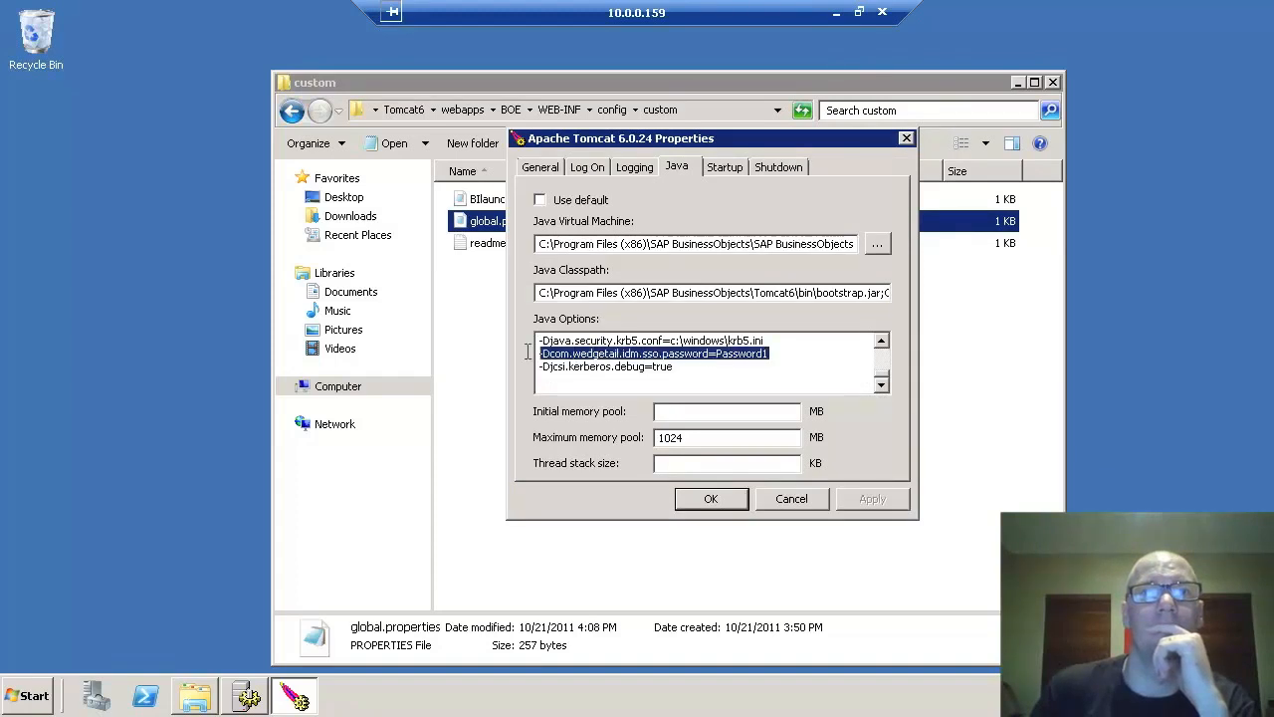
key("Delete")
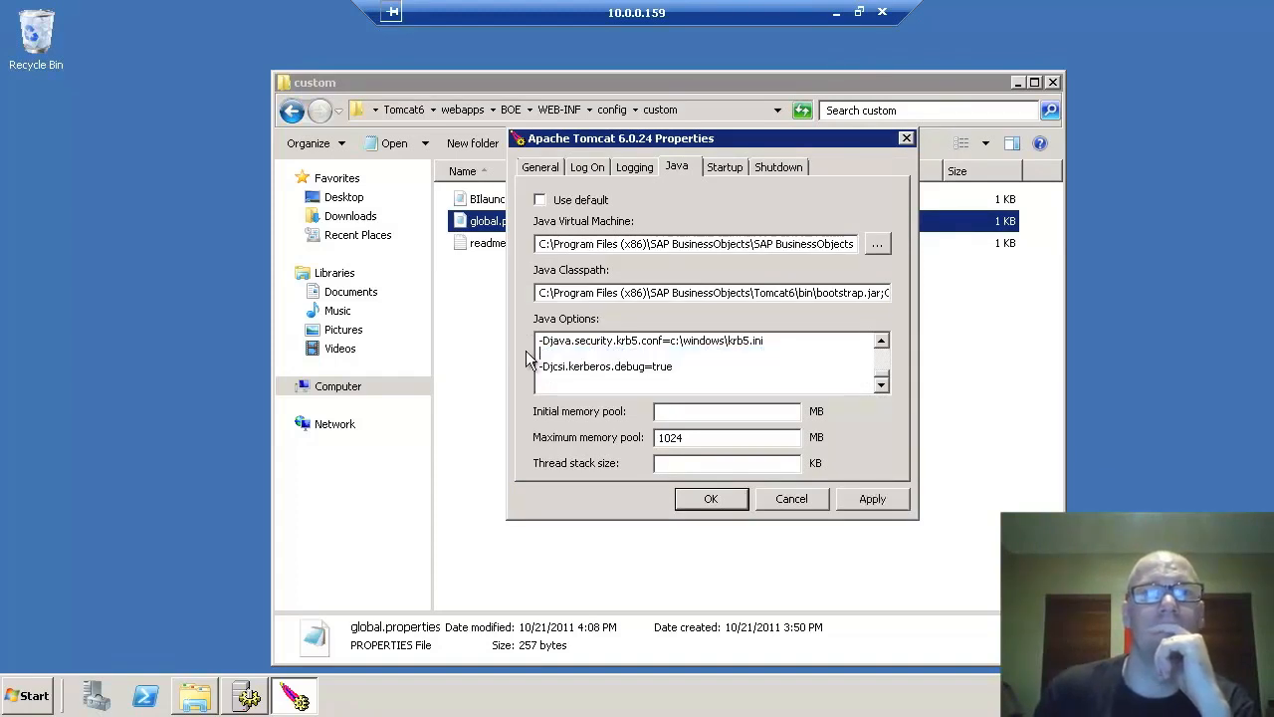
key("BackSpace")
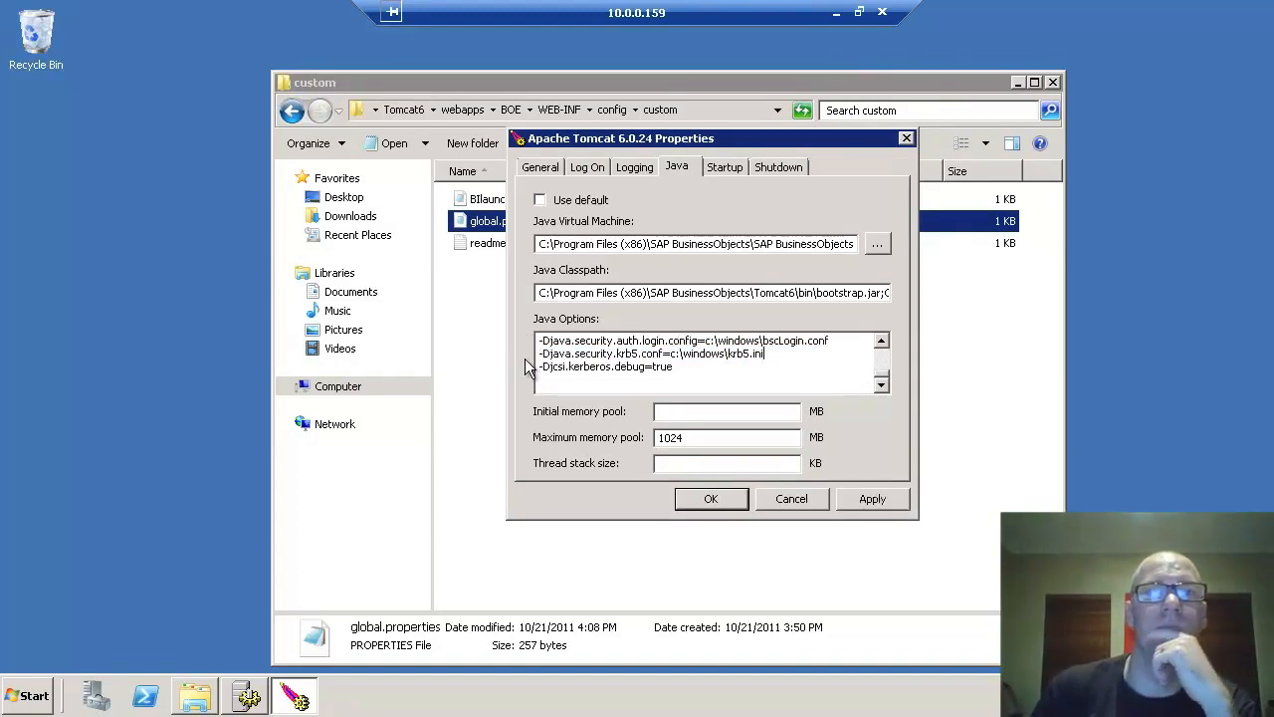
left_click(873, 498)
left_click(711, 498)
- Start the Apache Tomcat 6.0.24 service in Central Configuration Manager
left_click(246, 705)
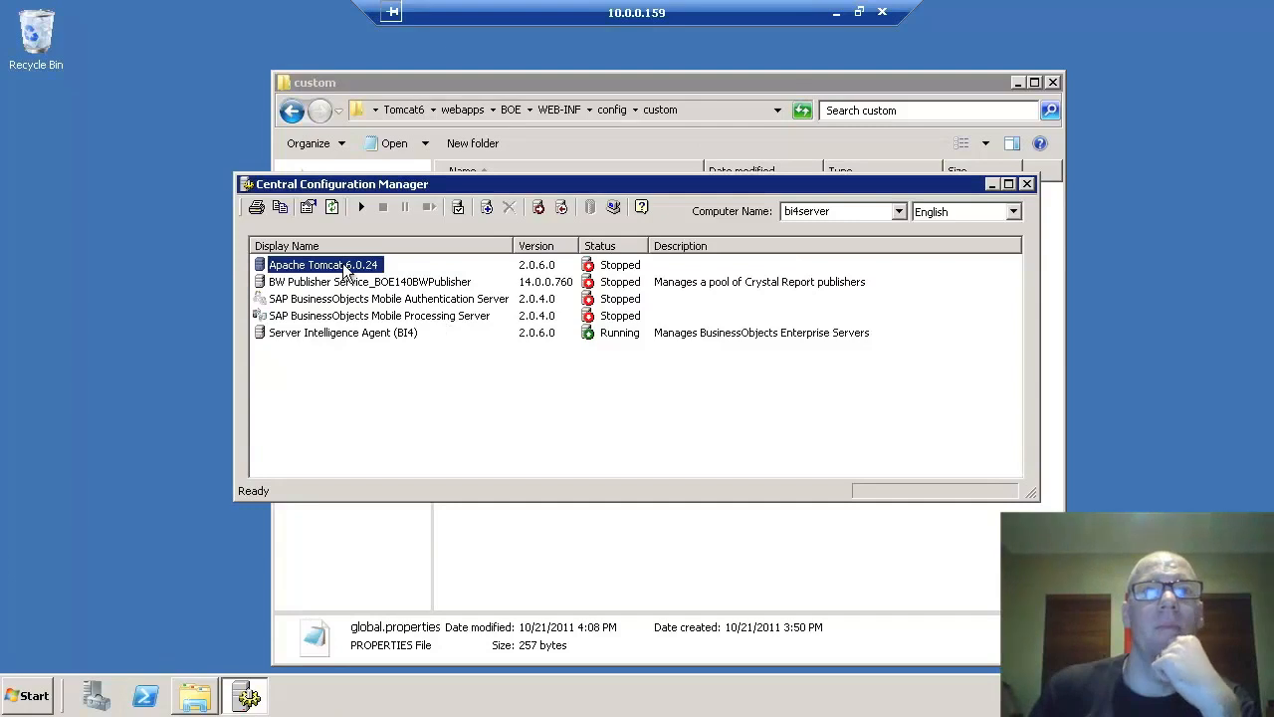
left_click(362, 208)
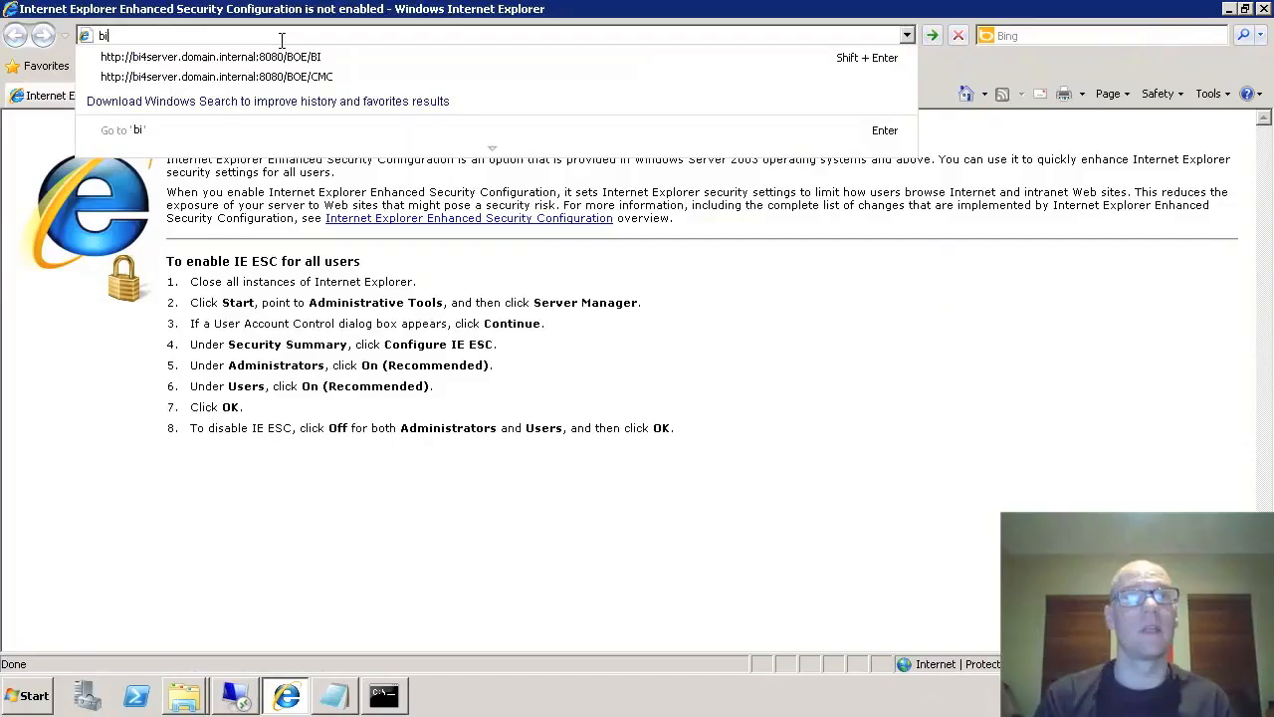
type("4ser")
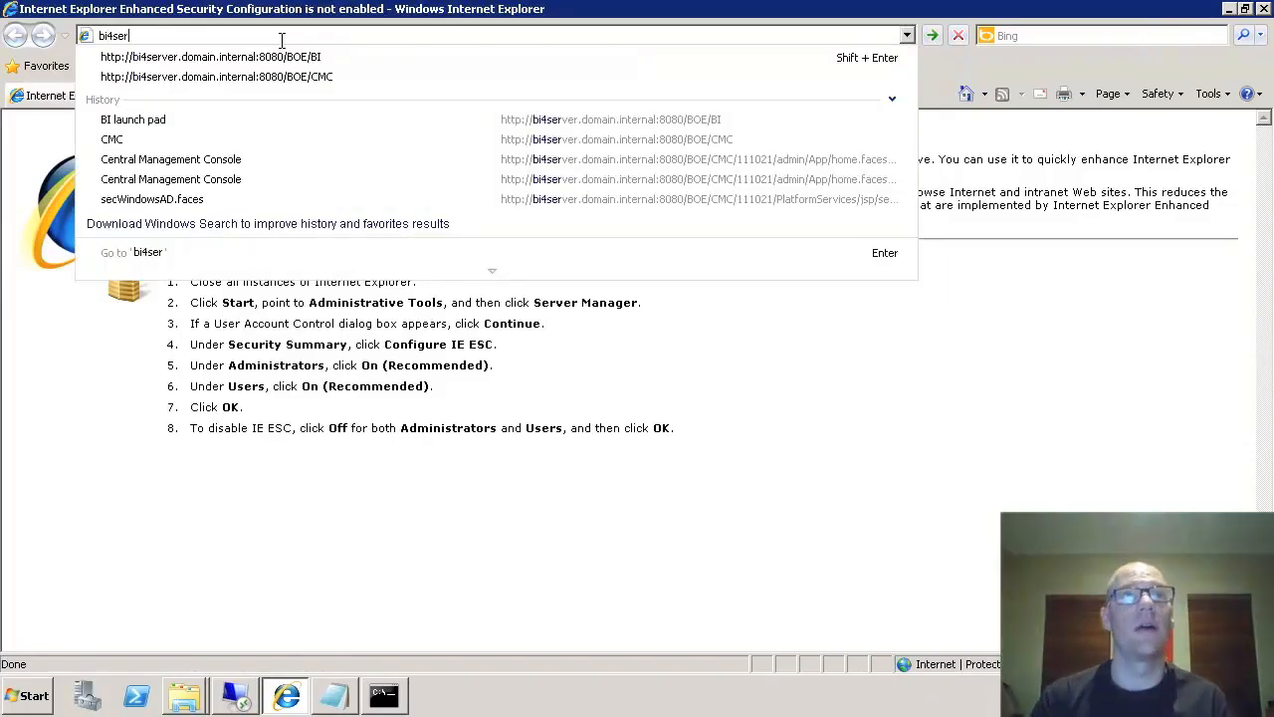
key("Down")
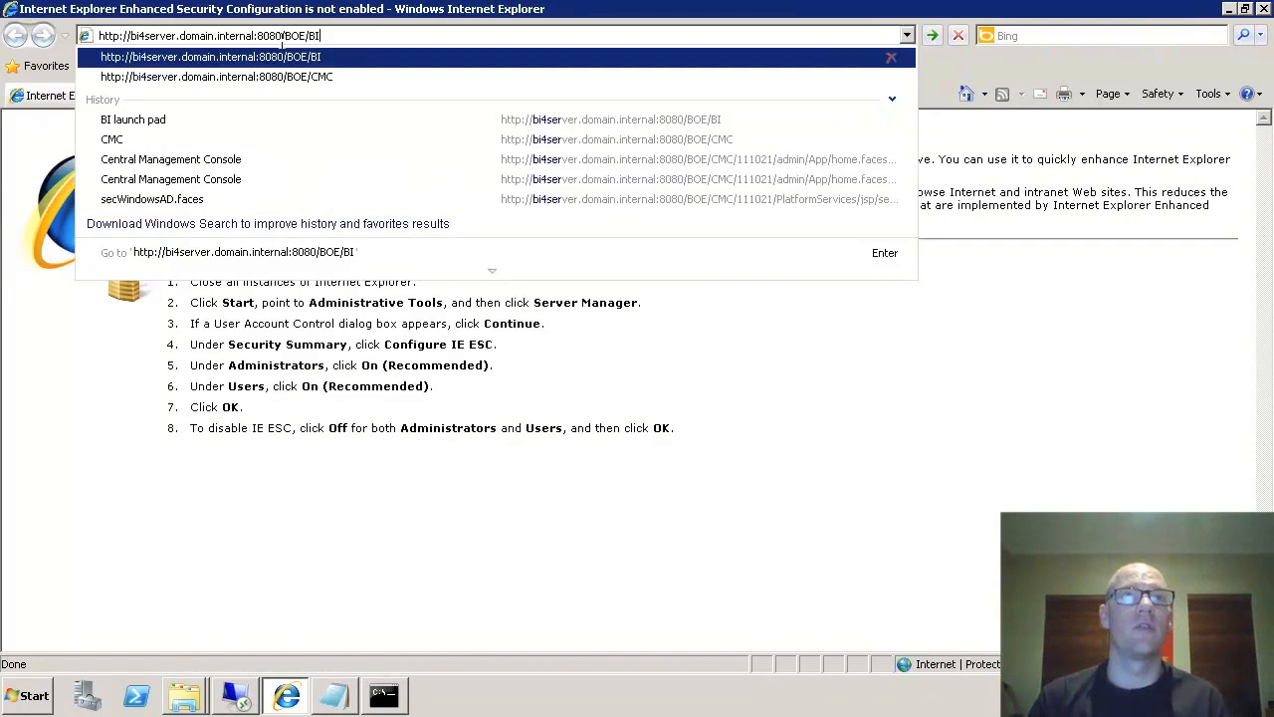
key("Return")
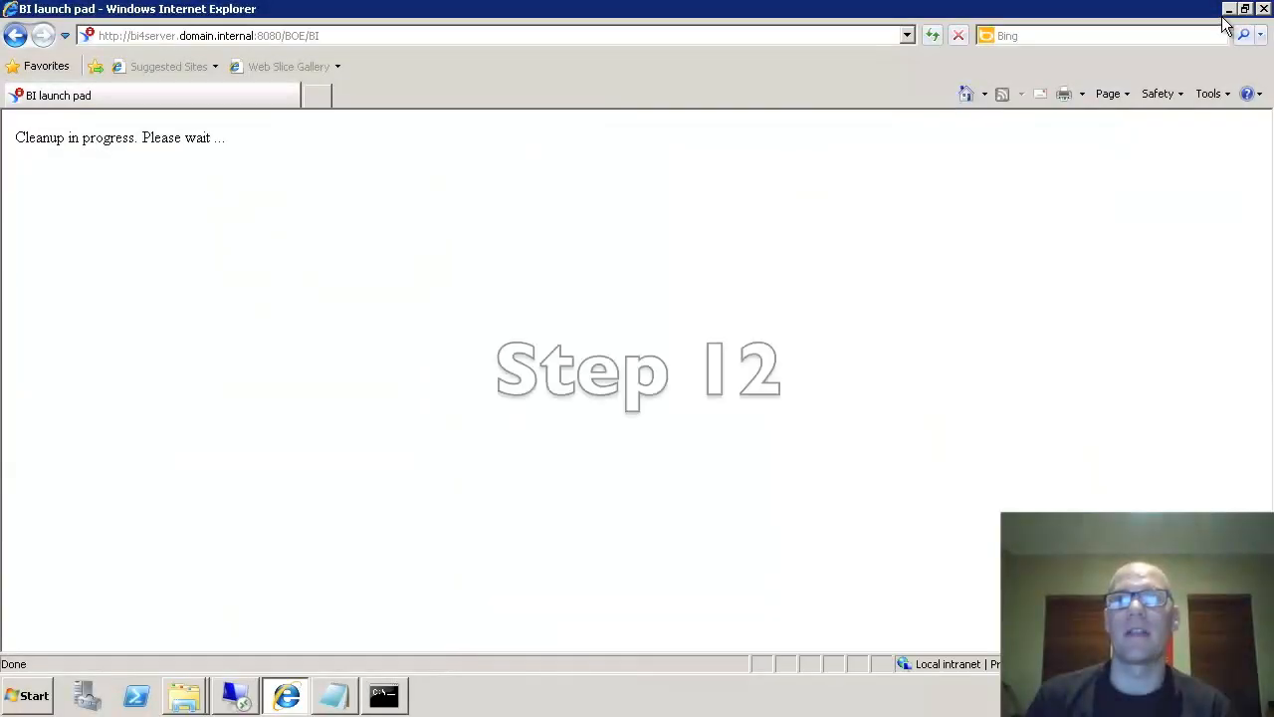
left_click(1230, 11)
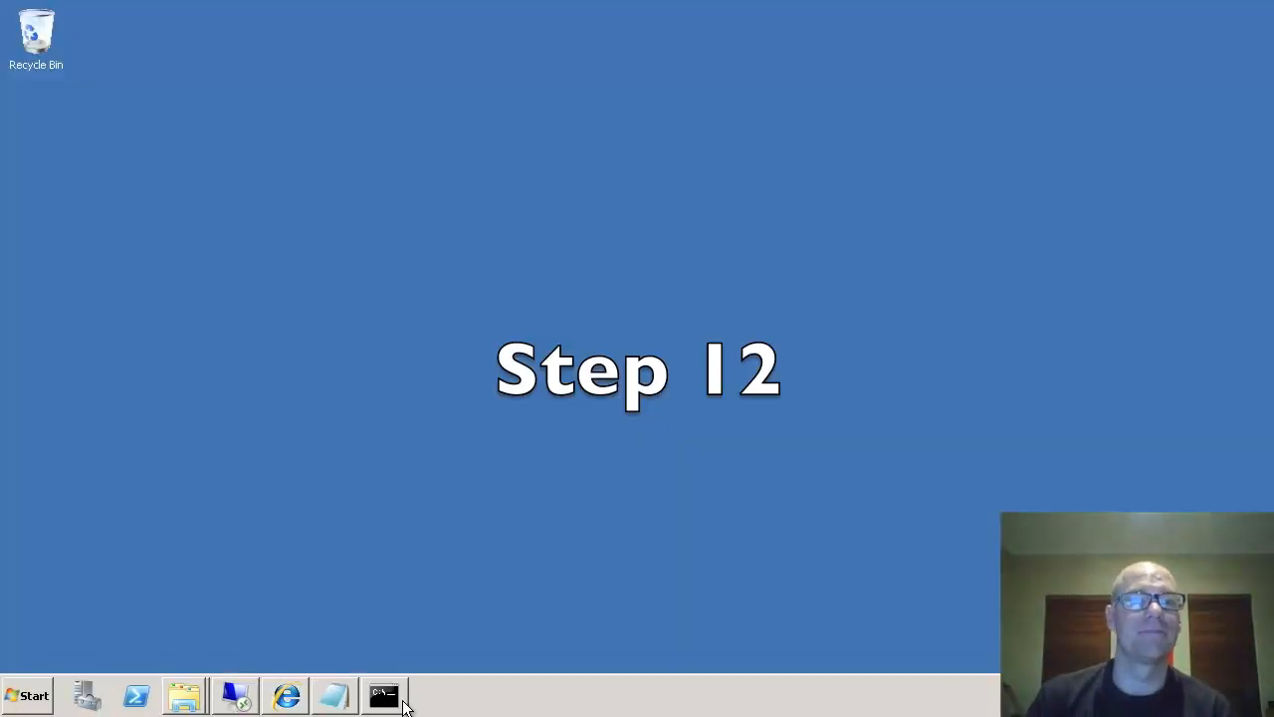
- Stop Tomcat 6.0.24, then delete the -Djcsi.kerberos.debug=true line from its Java Options and apply
left_click(219, 693)
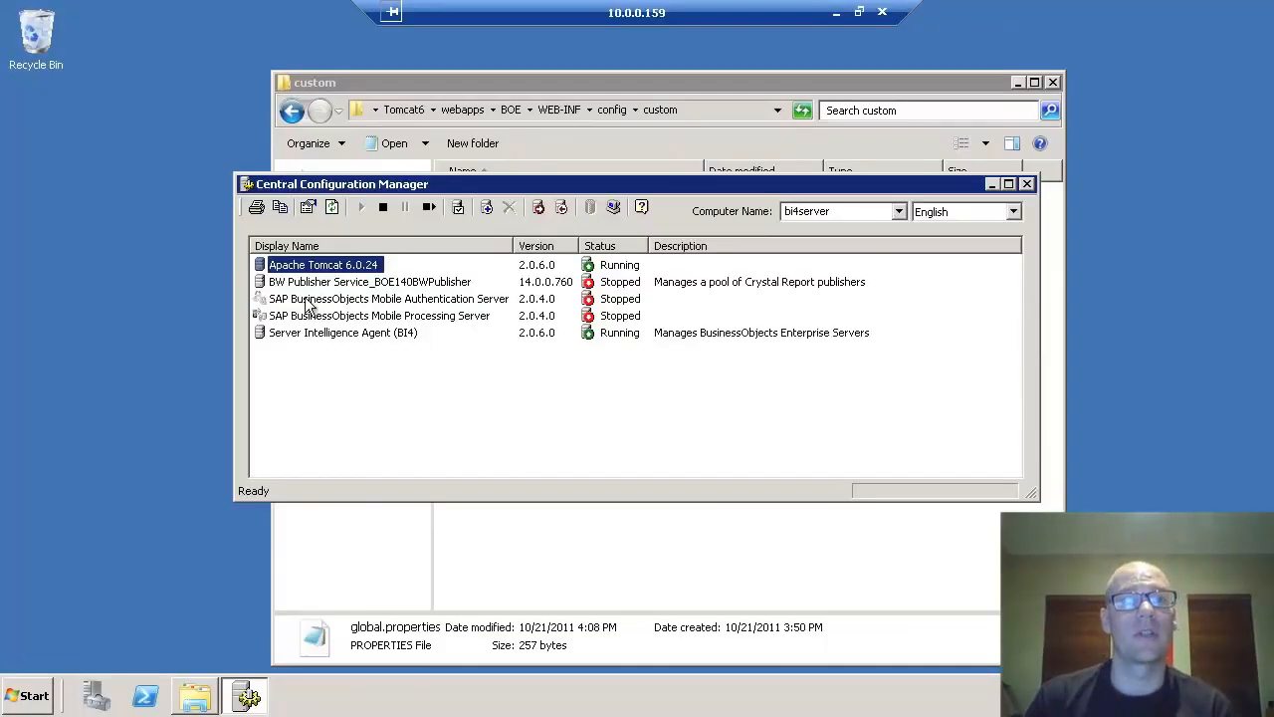
left_click(384, 209)
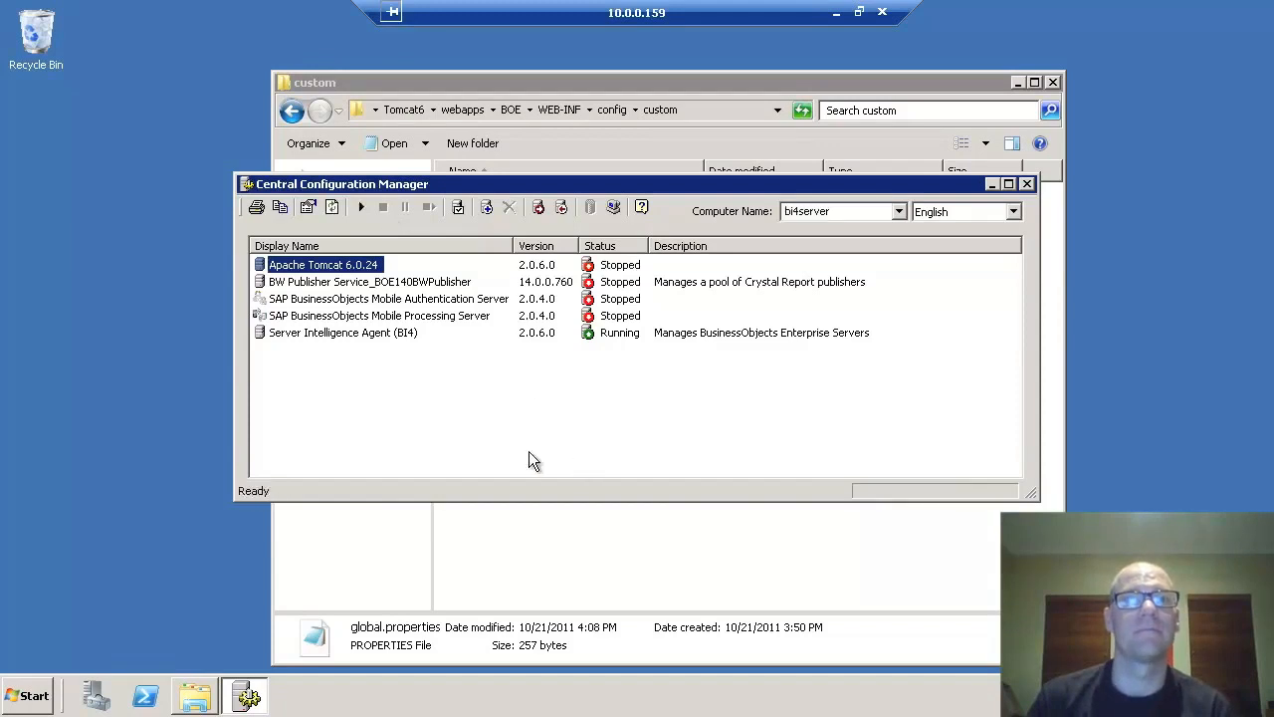
left_click(22, 695)
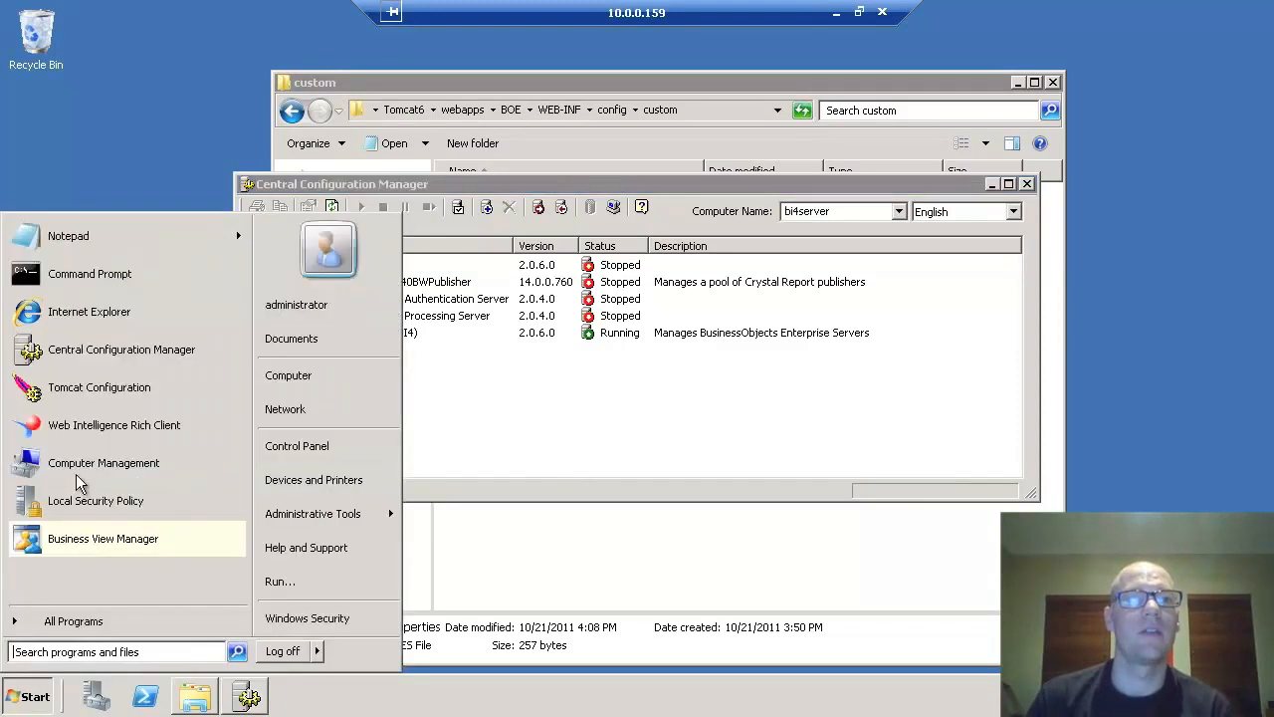
left_click(86, 388)
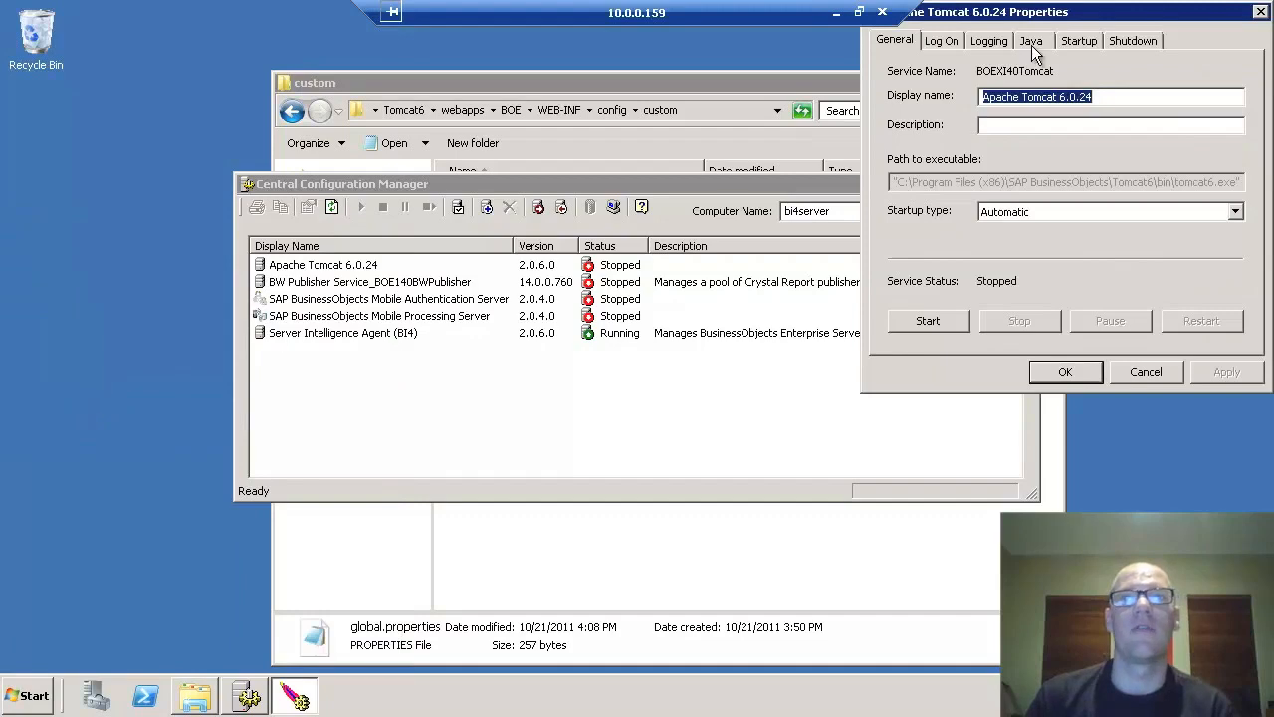
left_click(1031, 41)
left_click_drag(834, 125, 741, 169)
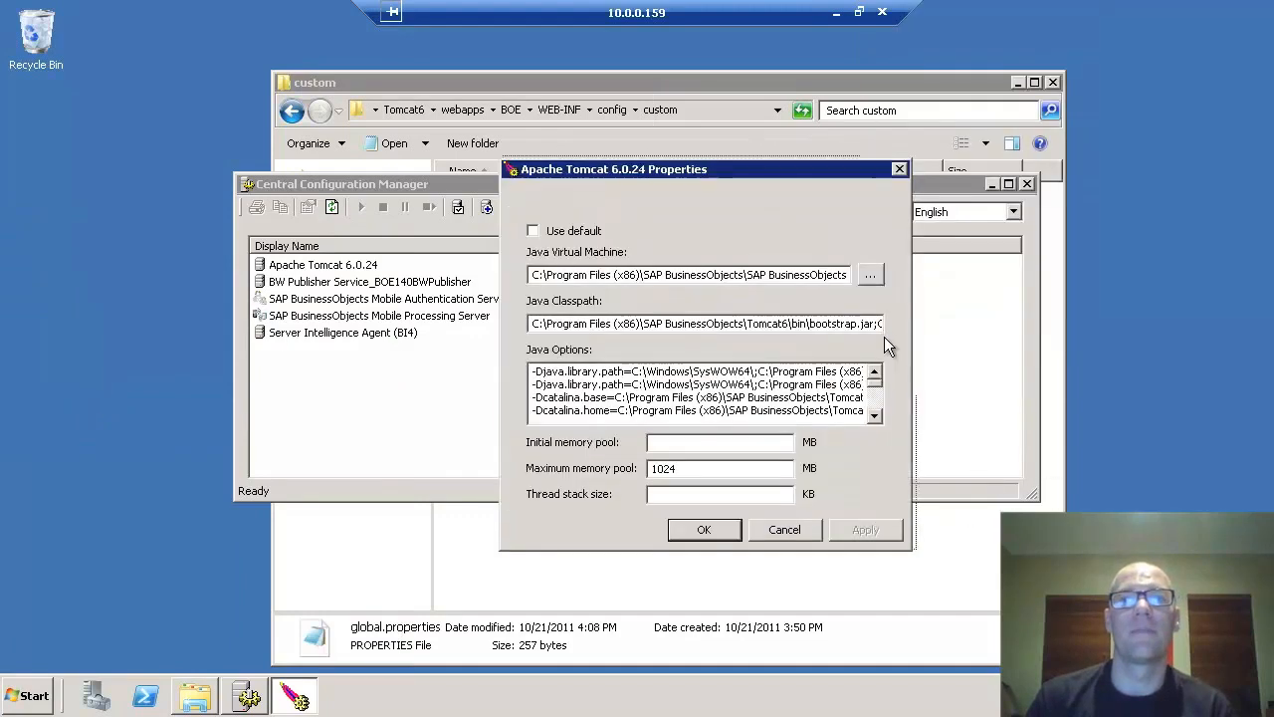
scroll(874, 413, "down", 3)
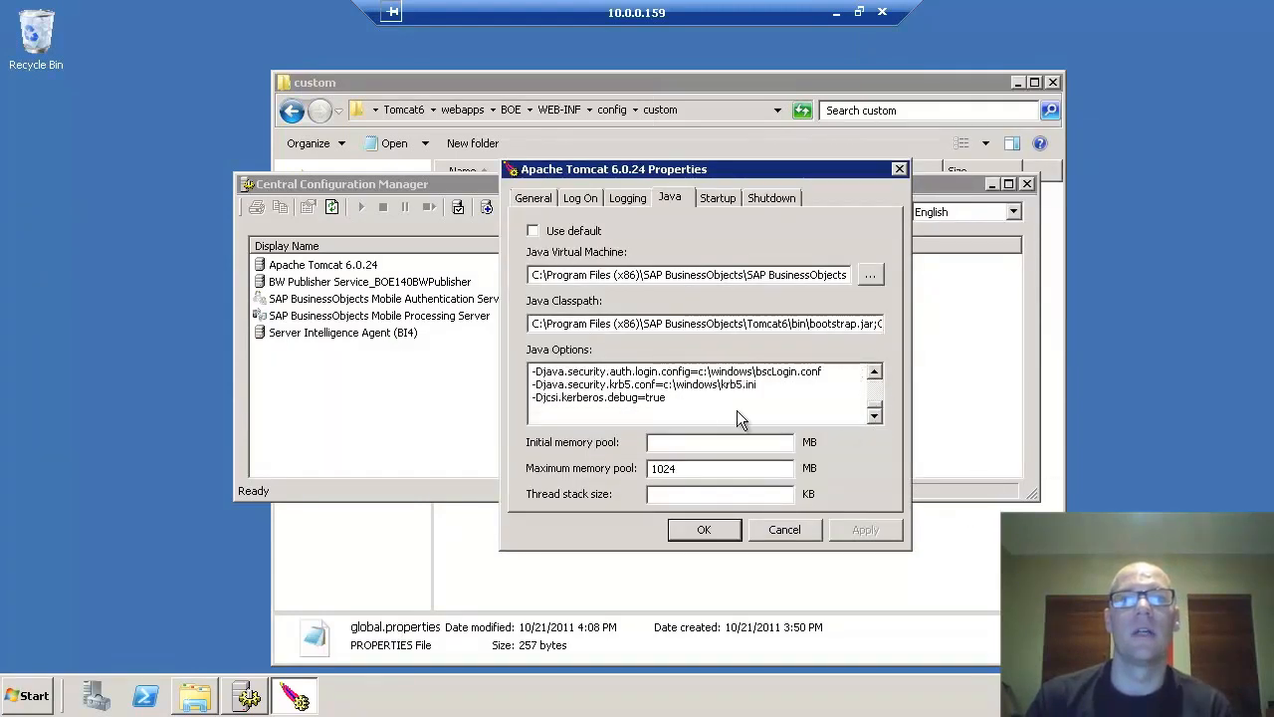
key("shift+Up")
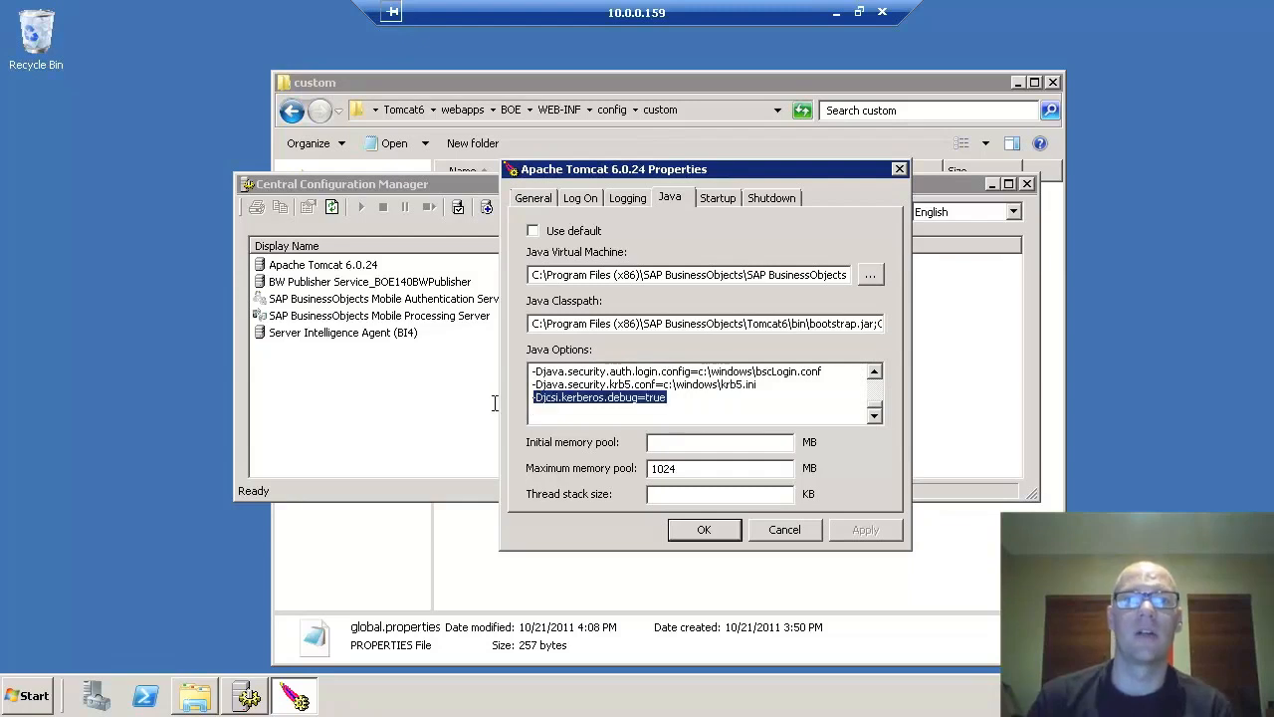
key("Delete")
key("BackSpace")
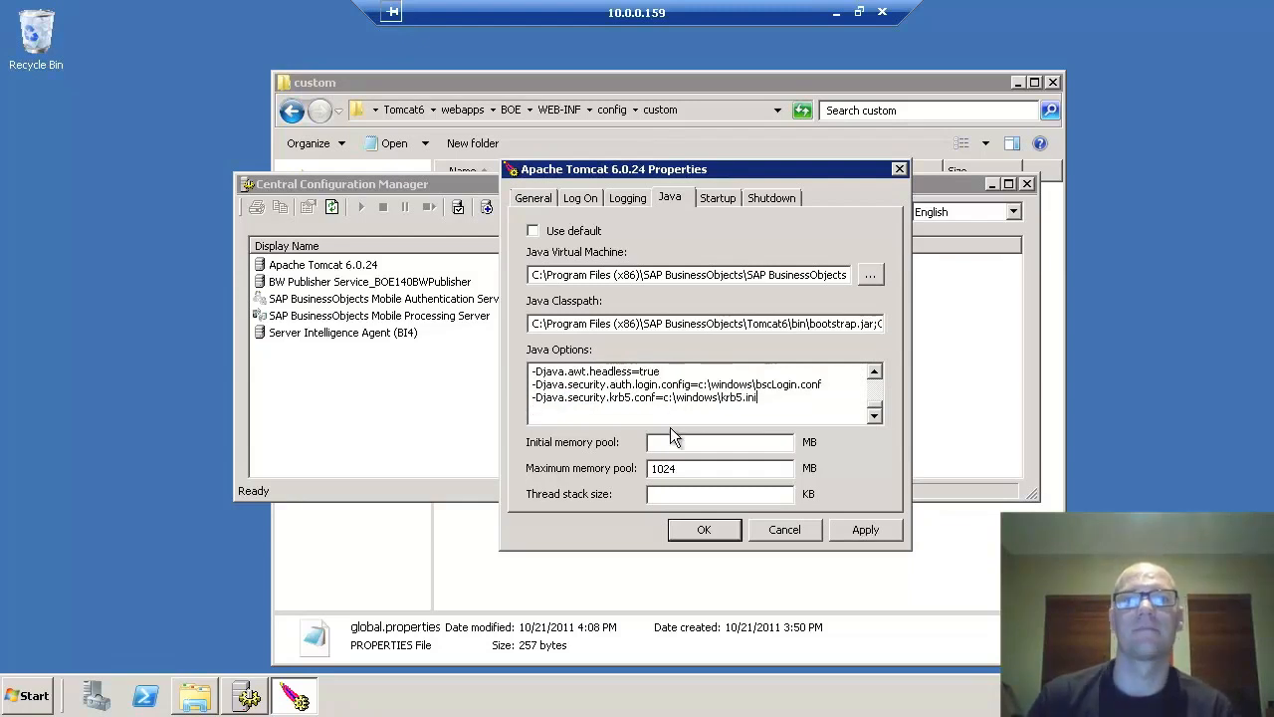
left_click(862, 529)
left_click(704, 530)
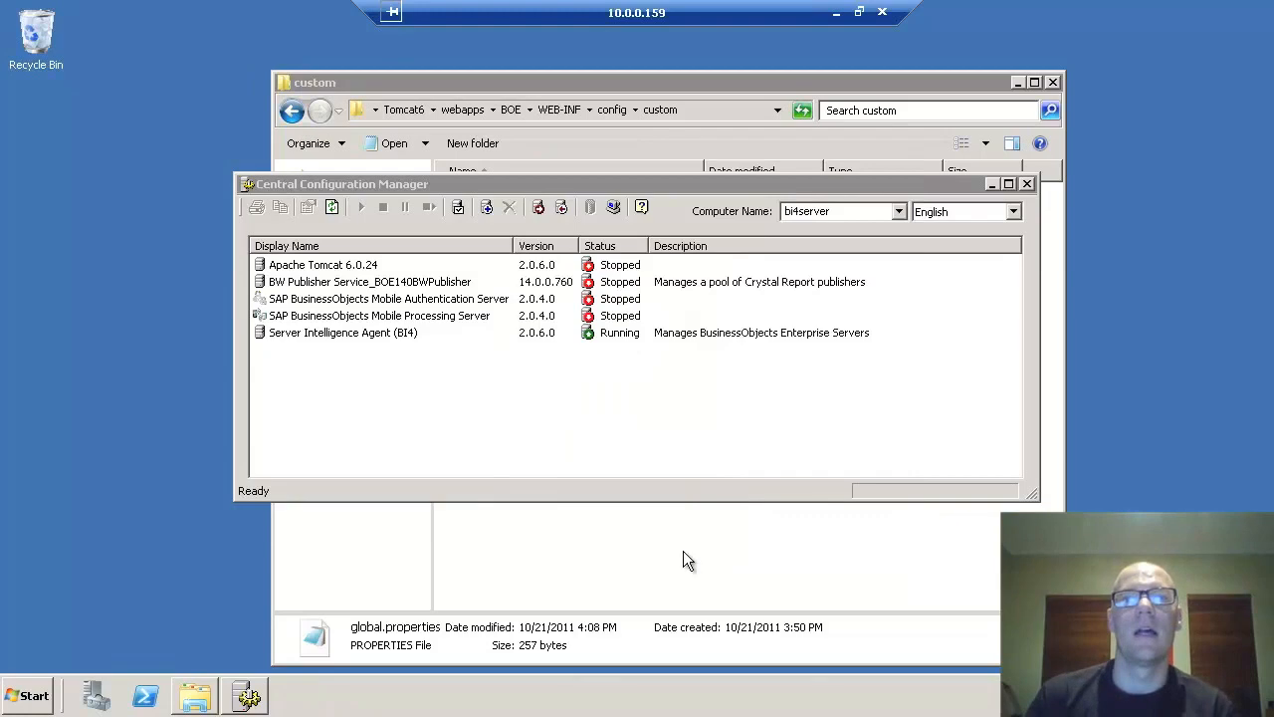
- Navigate Explorer up to Computer and into C:\Windows, then bring up bscLogin.conf's context menu
left_click(496, 125)
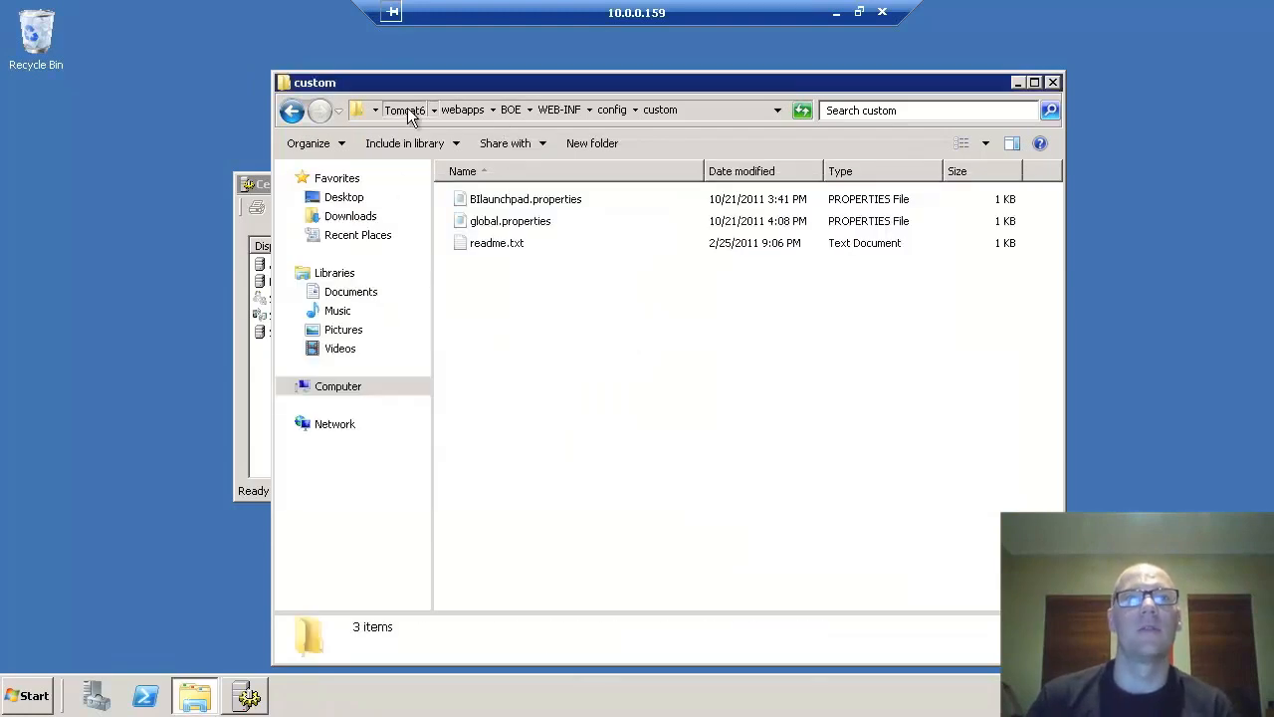
left_click(407, 107)
left_click(416, 109)
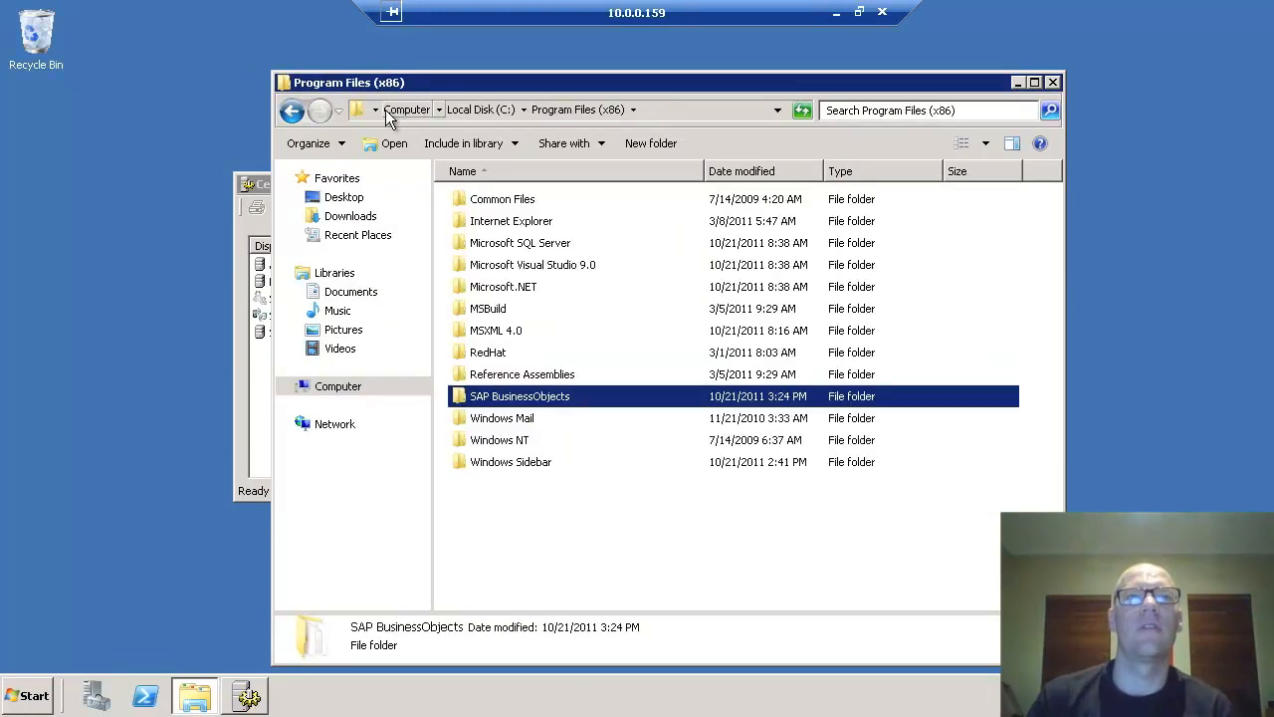
left_click(396, 109)
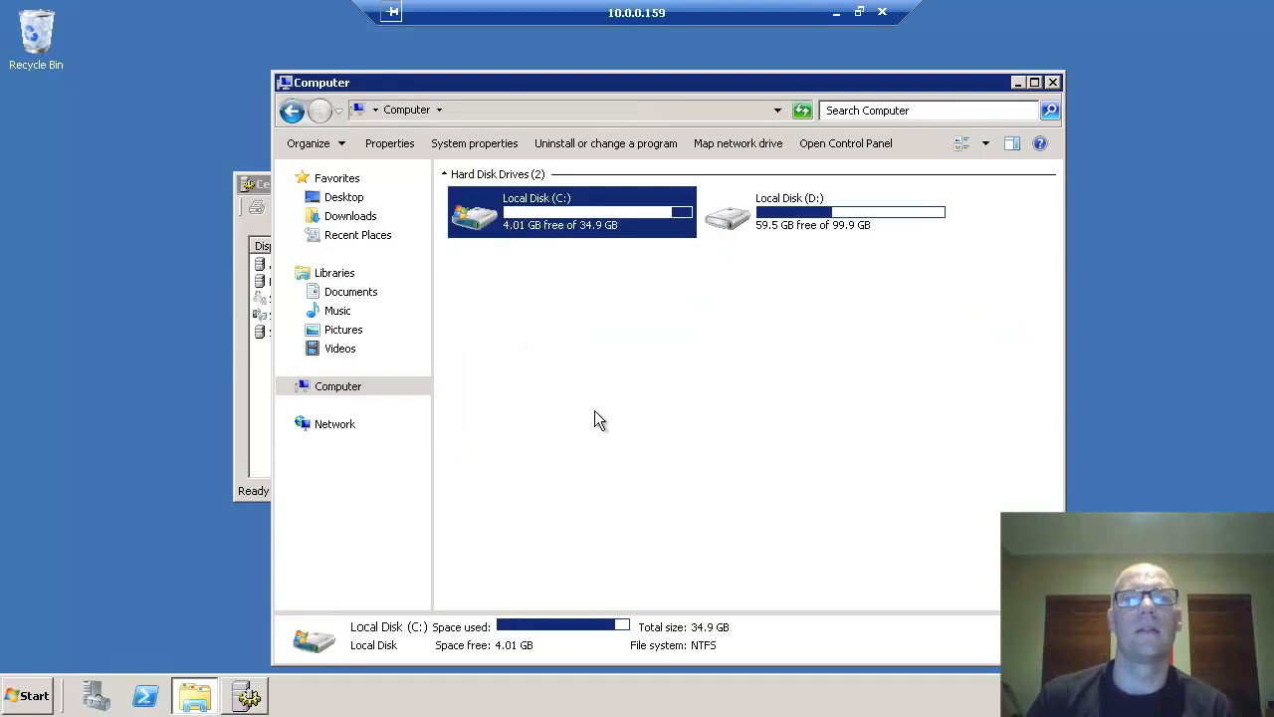
key("Return")
double_click(504, 378)
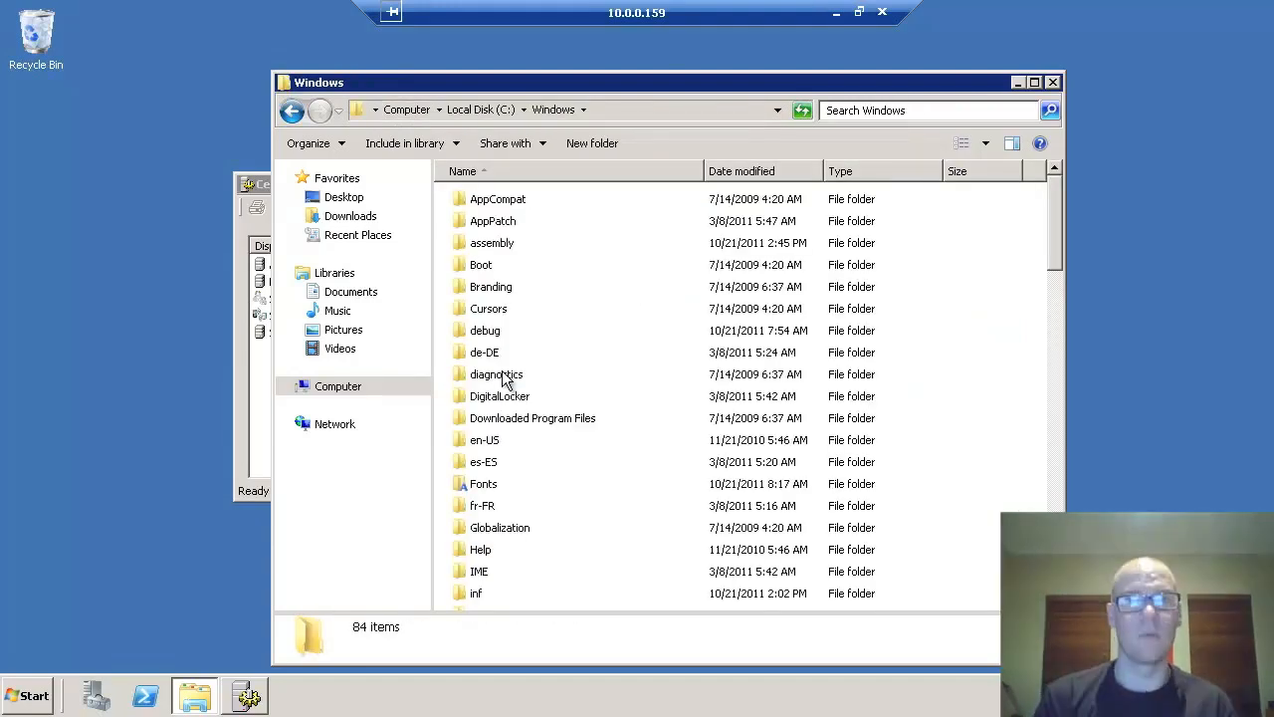
type("bs")
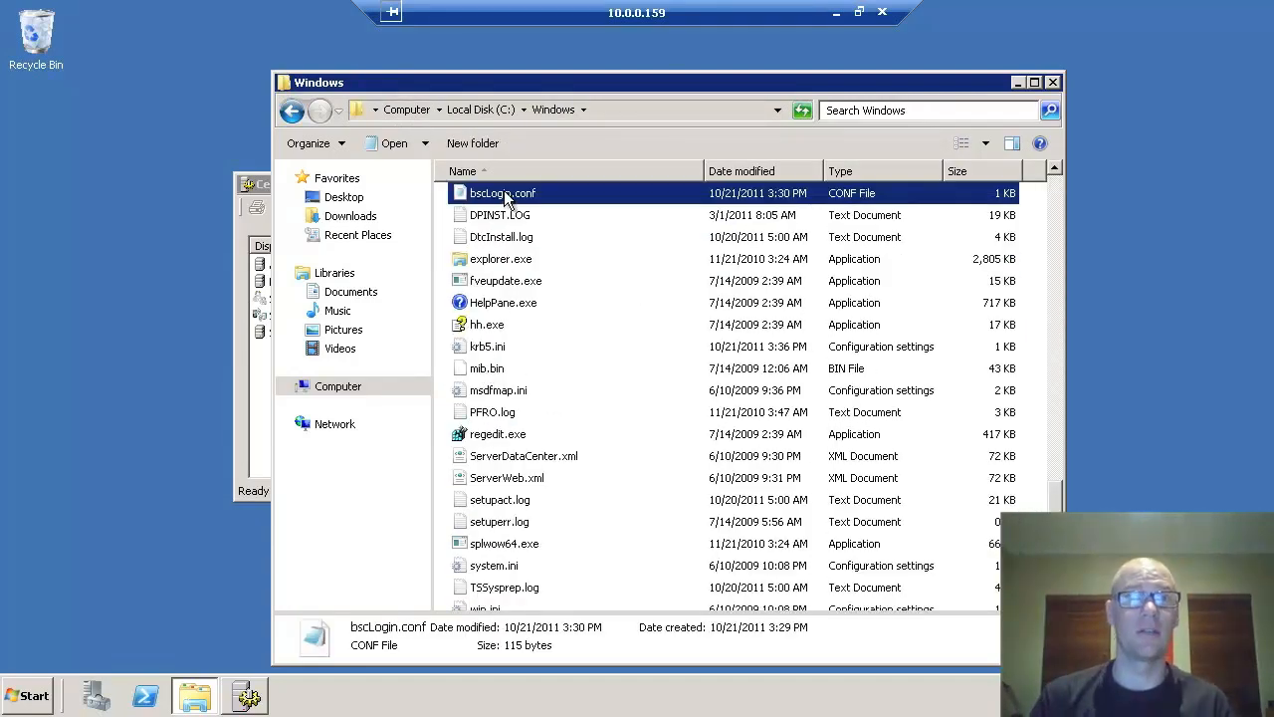
right_click(505, 197)
- Delete ' debug=true' from bscLogin.conf, save it, and close Notepad, Explorer and Central Configuration Manager
left_click(528, 217)
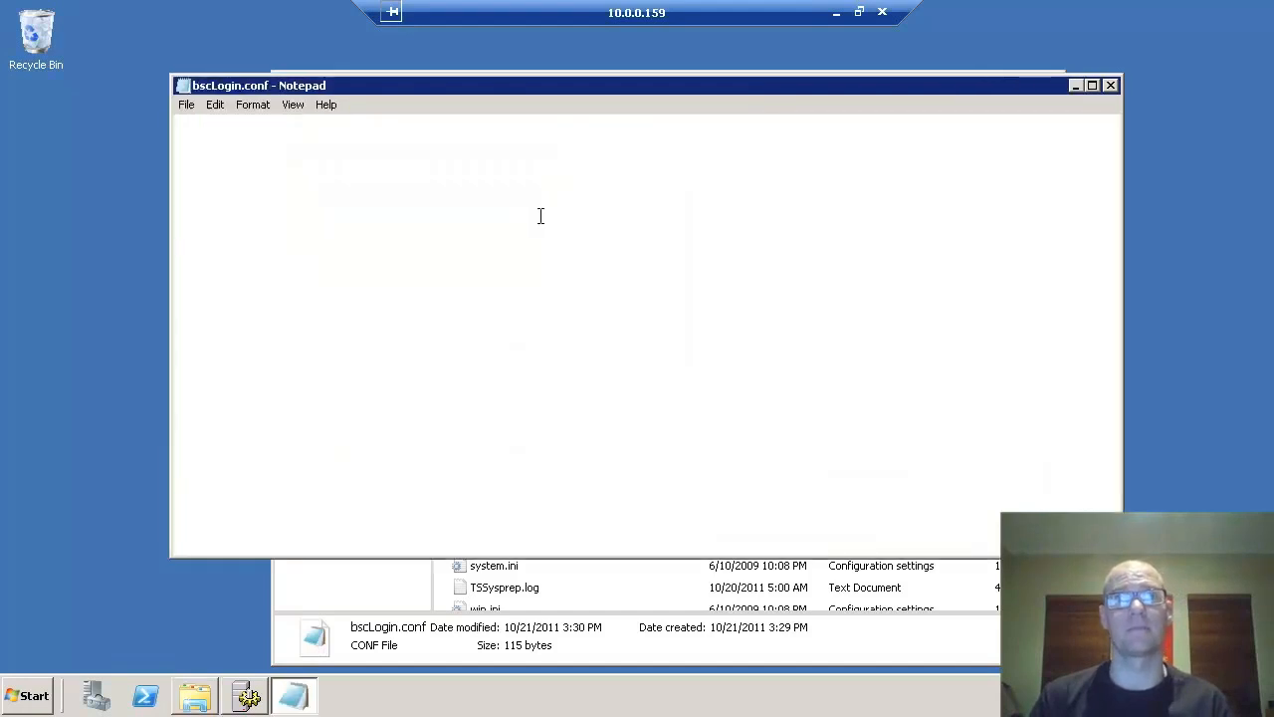
left_click_drag(600, 136, 688, 137)
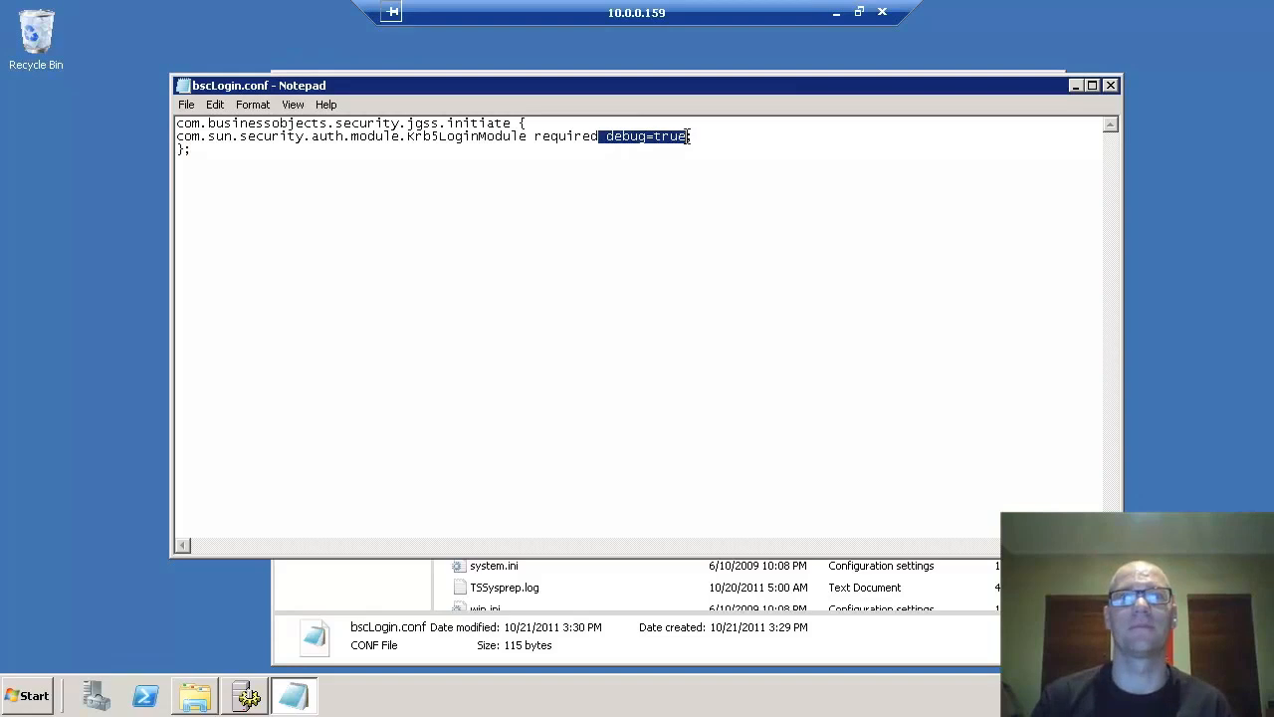
key("Delete")
key("ctrl+s")
left_click(1111, 85)
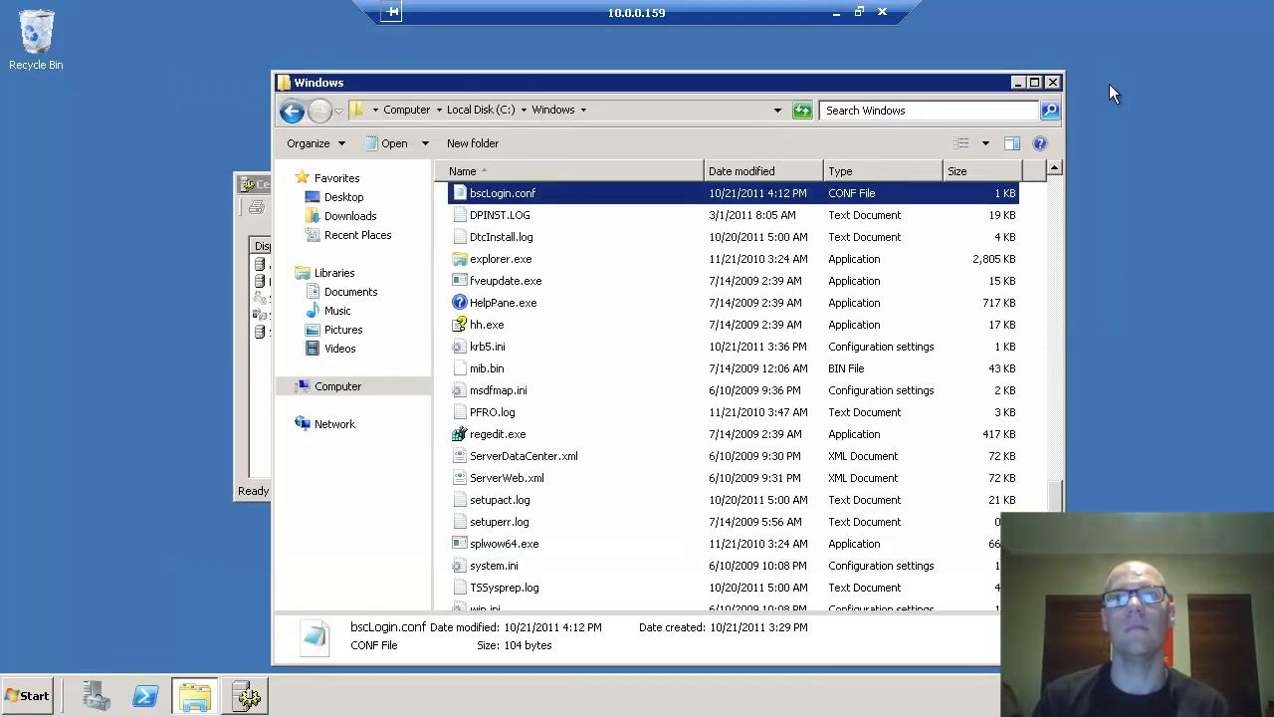
left_click(1053, 84)
left_click(1026, 185)
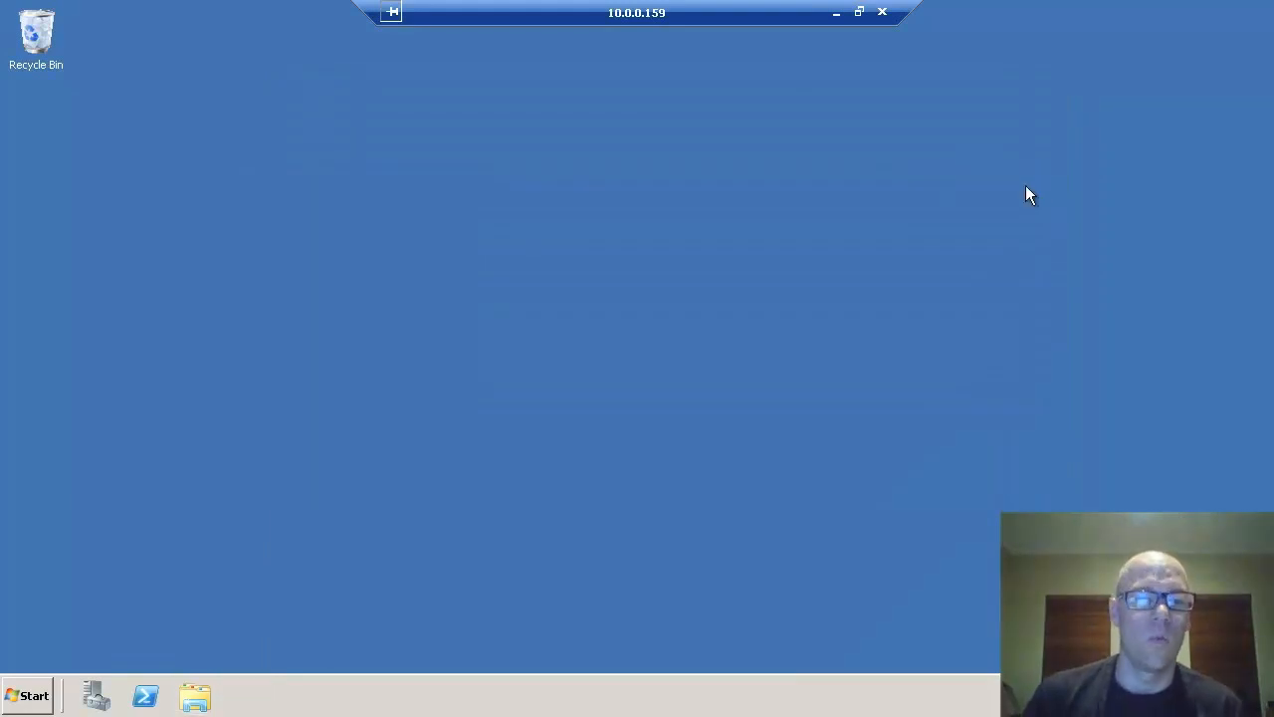